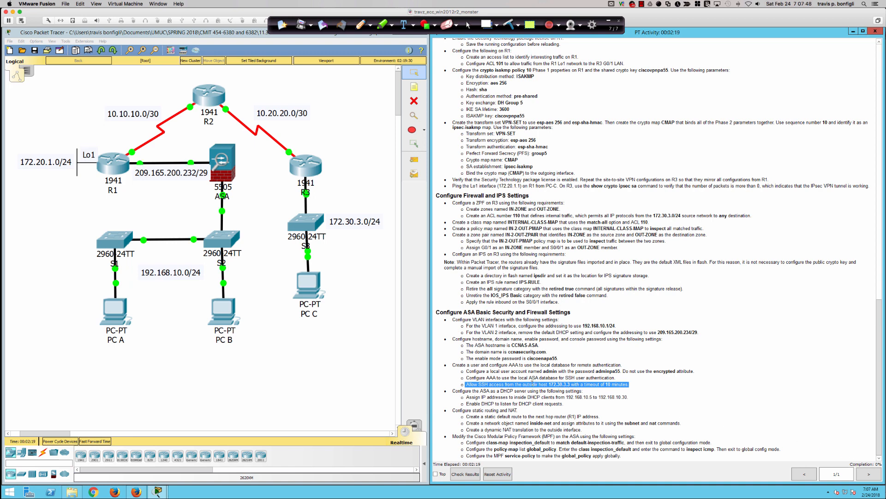
# Clear the instruction highlight and open the ASA 5505 device window from the Logical topology.
pyautogui.click(532, 380)
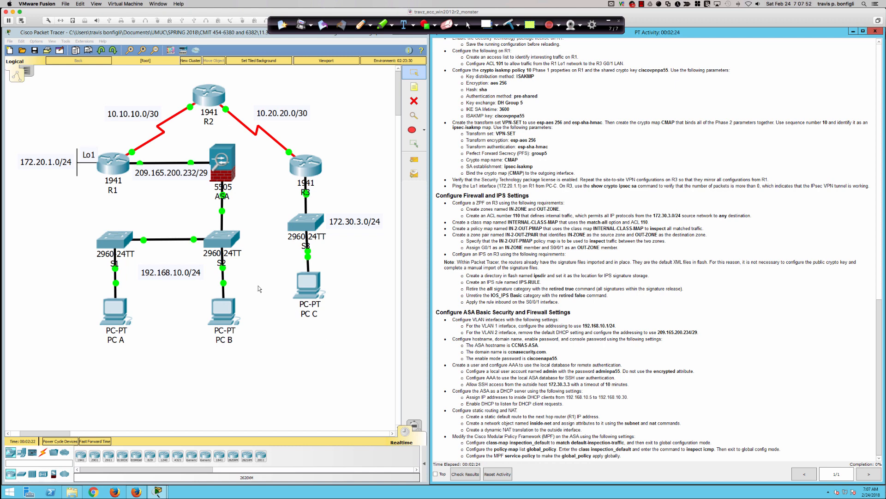
pyautogui.click(219, 161)
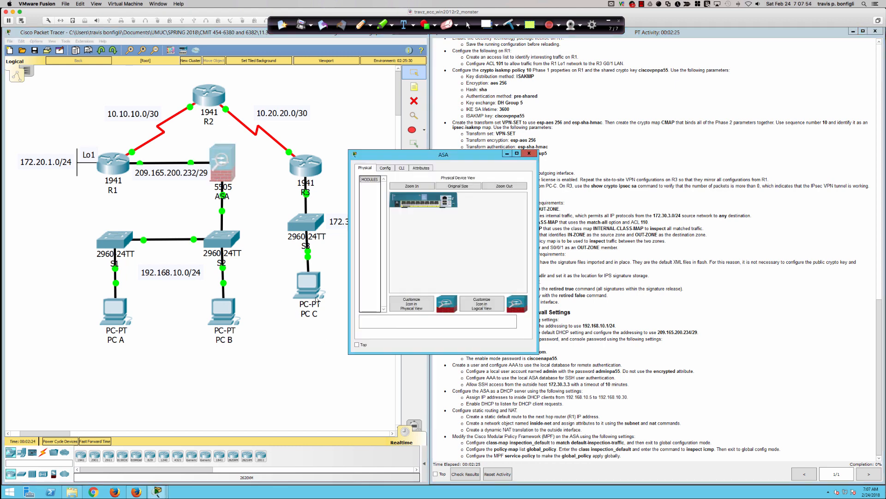
# Enlarge and reposition the ASA window, then reach global configuration mode with en and conf t.
pyautogui.moveTo(349, 353); pyautogui.dragTo(77, 438)
pyautogui.moveTo(240, 156); pyautogui.dragTo(178, 199)
pyautogui.click(68, 211)
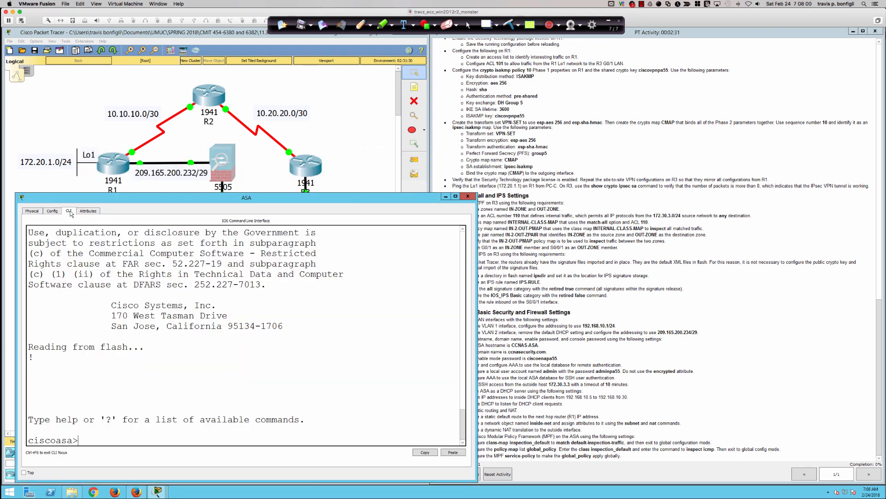
pyautogui.press('Return')
pyautogui.press('Return')
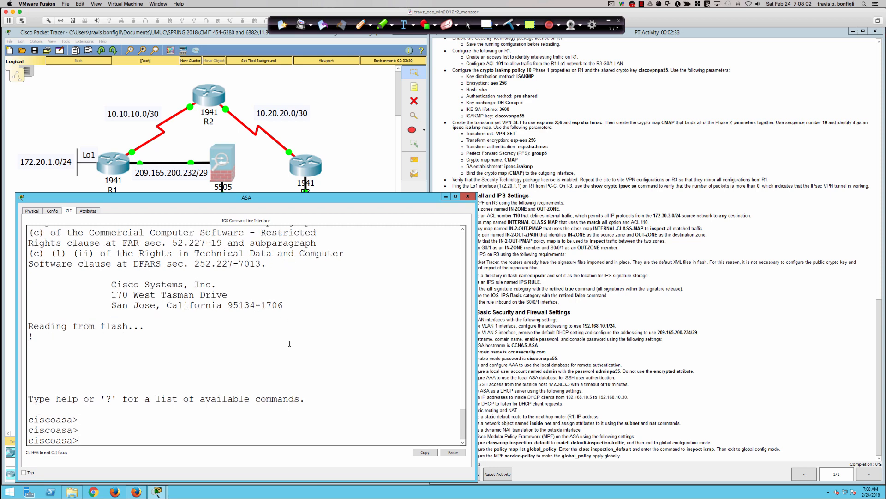
pyautogui.write('en')
pyautogui.press('Return')
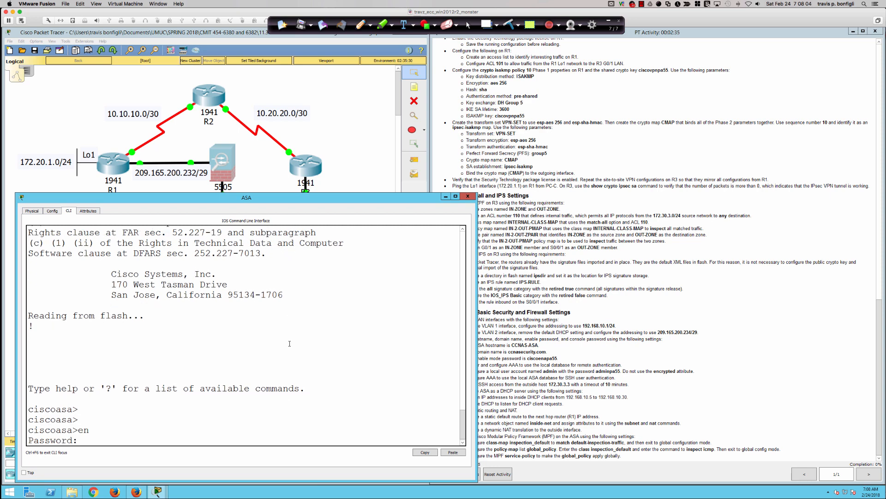
pyautogui.press('Return')
pyautogui.press('Return')
pyautogui.press('Return')
pyautogui.press('Return')
pyautogui.press('Return')
pyautogui.write('conf t')
pyautogui.press('Return')
pyautogui.press('Return')
pyautogui.press('Return')
pyautogui.press('Return')
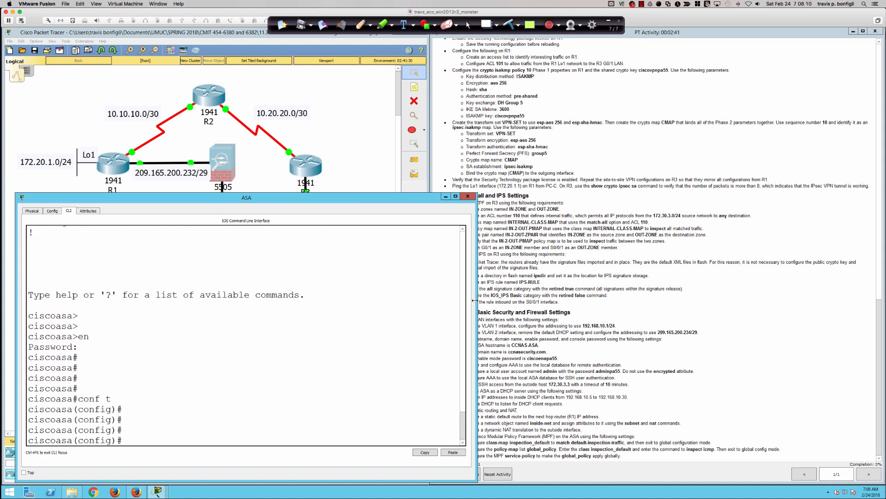
# Narrow the ASA window and type 'ssh 172.30.3.3 255.255.255.255 outside' at the config prompt.
pyautogui.moveTo(476, 302); pyautogui.dragTo(429, 298)
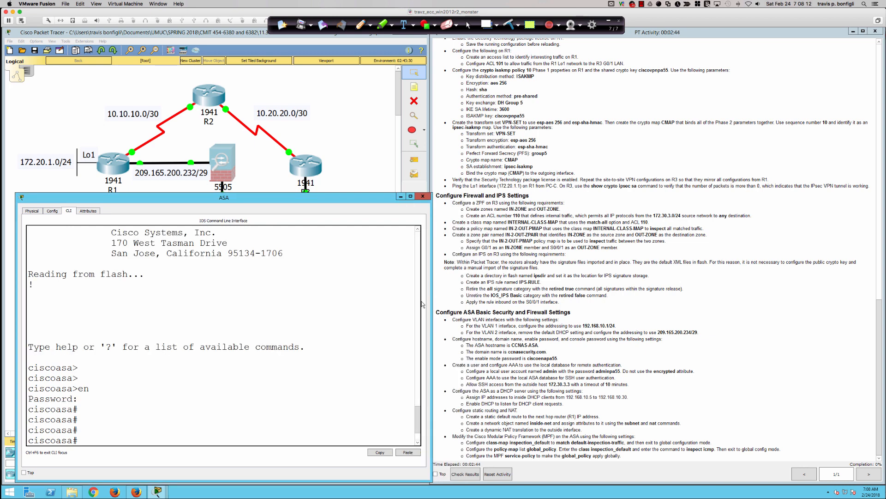
pyautogui.press('Return')
pyautogui.press('Return')
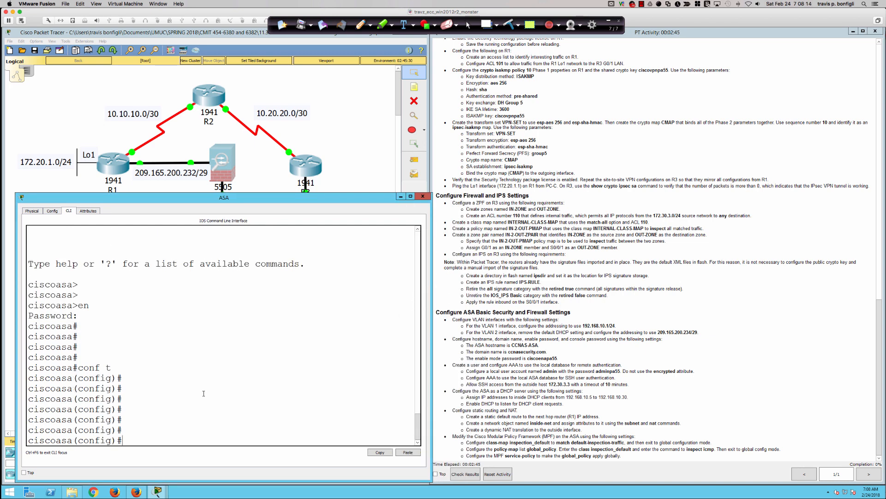
pyautogui.write('ssh 172.30.3.3 255.255.255.255 outside')
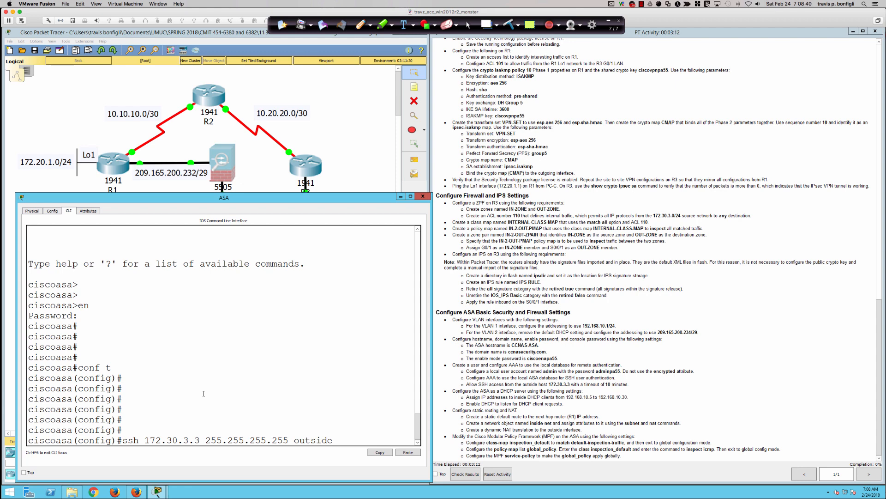
# Allow SSH from outside host 172.30.3.3 and set 'ssh timeout 10' on the ASA.
pyautogui.press('Return')
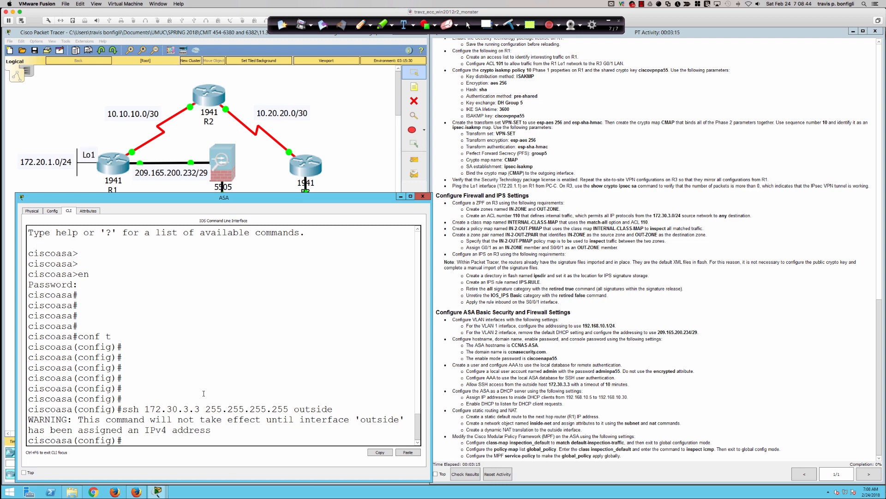
pyautogui.press('Return')
pyautogui.press('Return')
pyautogui.press('Return')
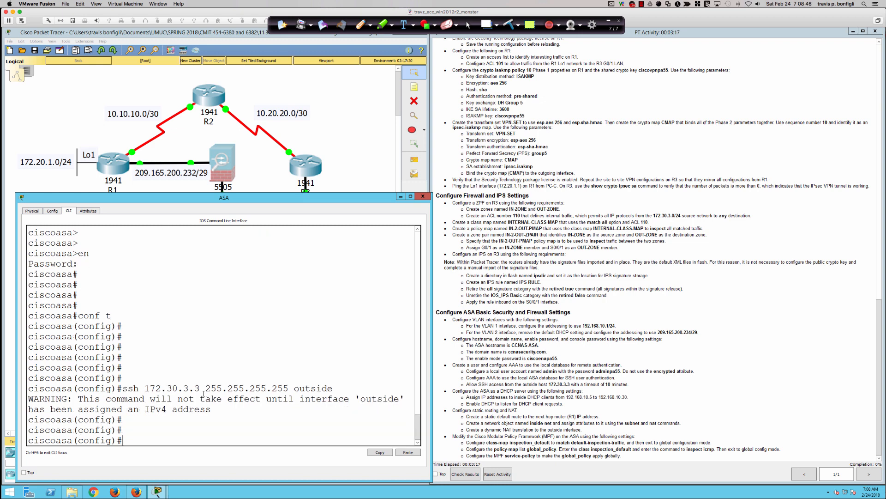
pyautogui.write('ssh timeout 10')
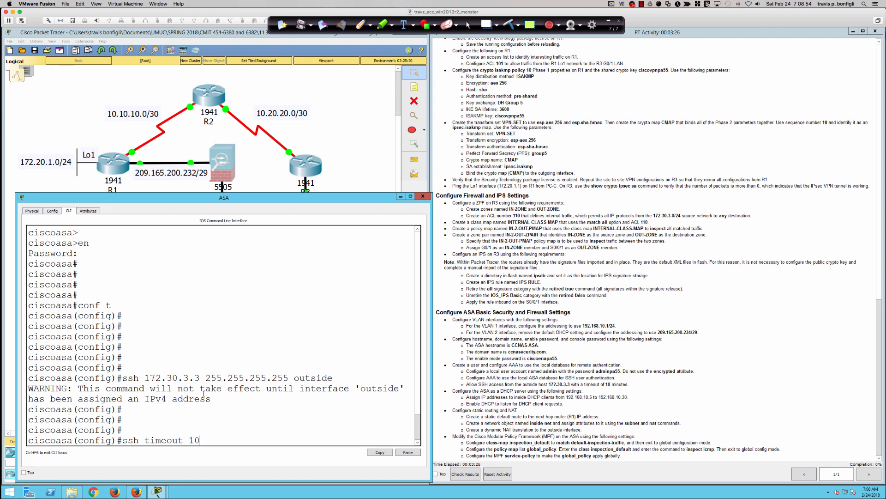
pyautogui.press('Return')
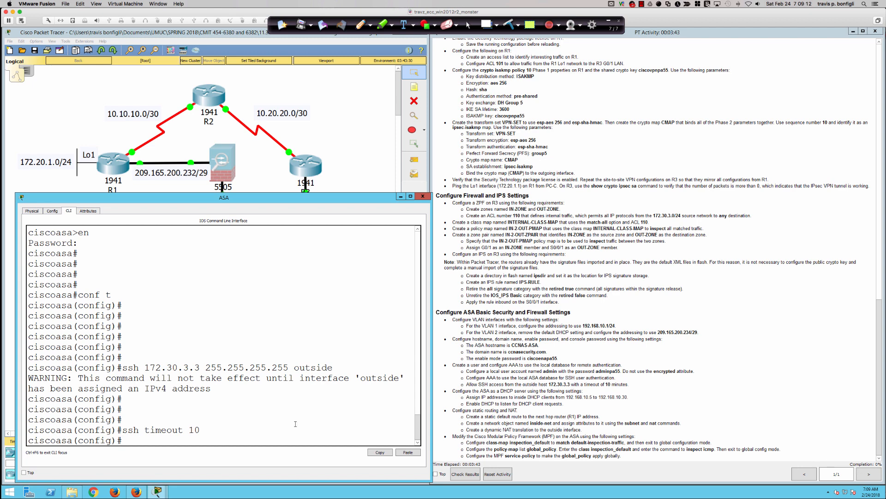
# Remove the outside-host SSH permission and the SSH timeout with their 'no' forms.
pyautogui.press('Up')
pyautogui.press('Up')
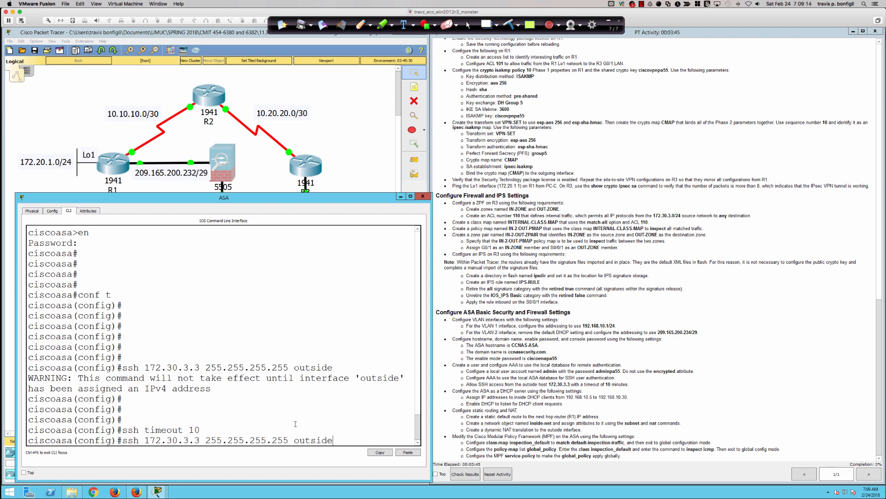
pyautogui.press('Home')
pyautogui.write('no')
pyautogui.press('Return')
pyautogui.press('Up')
pyautogui.press('Up')
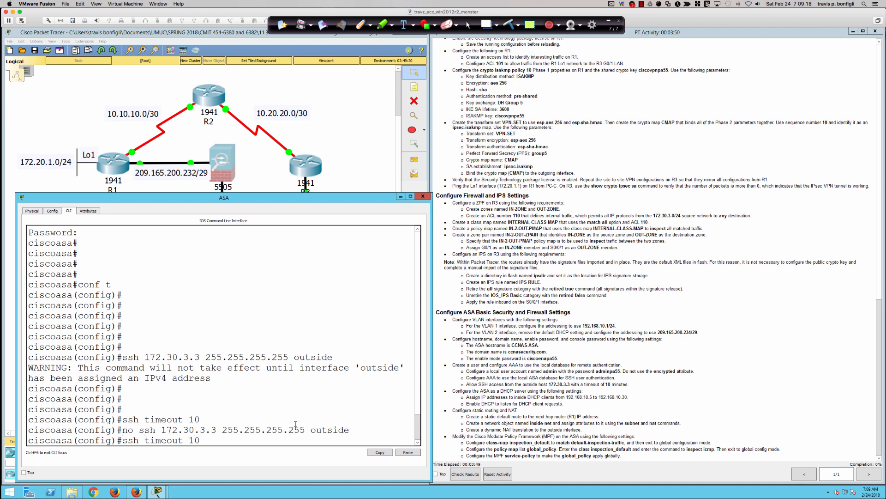
pyautogui.write('no')
pyautogui.press('Return')
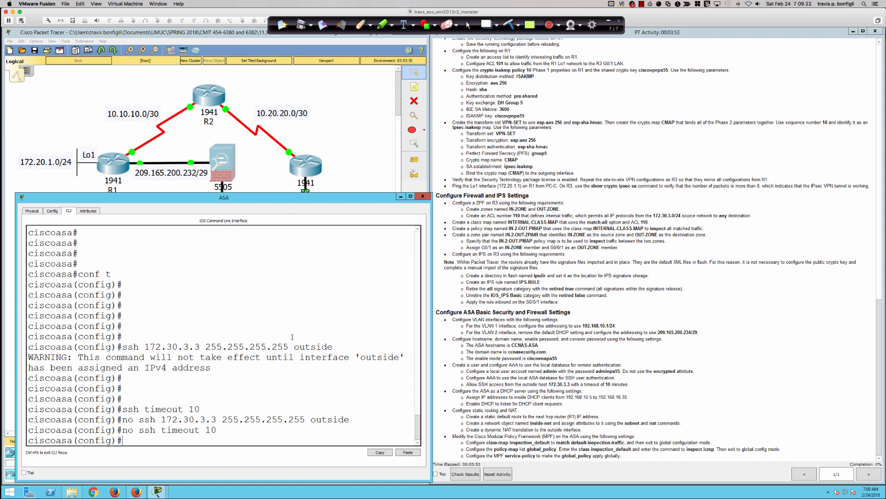
pyautogui.press('super+Tab')
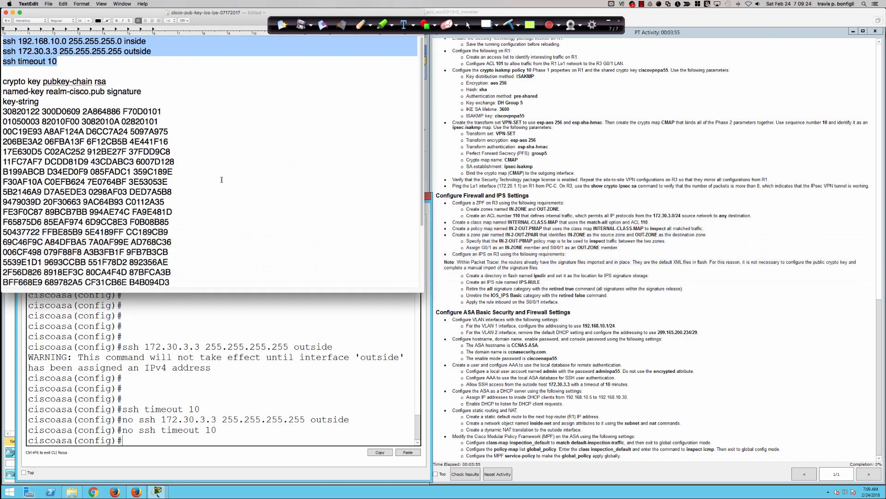
# Copy the outside-host and timeout SSH lines from the TextEdit notes back to Packet Tracer.
pyautogui.click(29, 63)
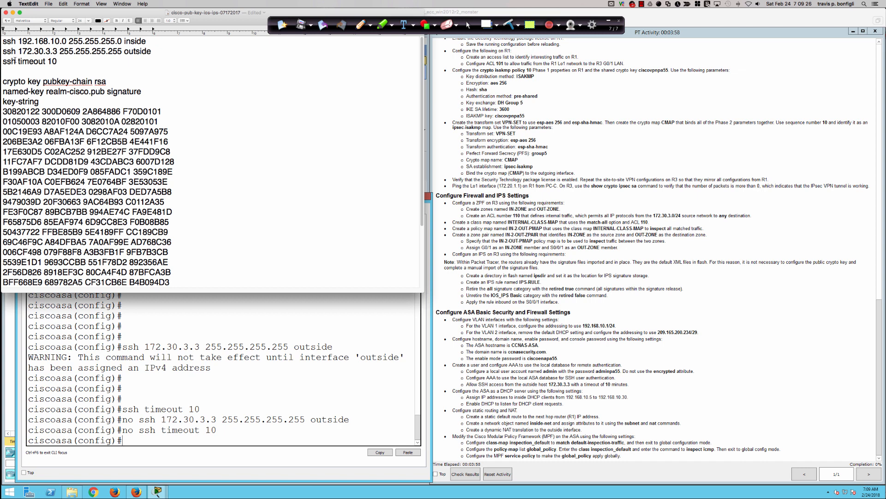
pyautogui.moveTo(4, 51); pyautogui.dragTo(55, 62)
pyautogui.rightClick(37, 57)
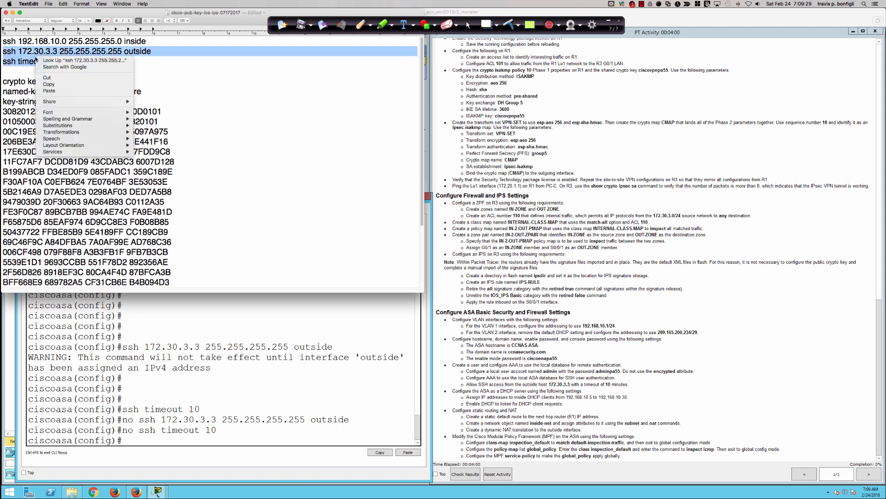
pyautogui.click(63, 85)
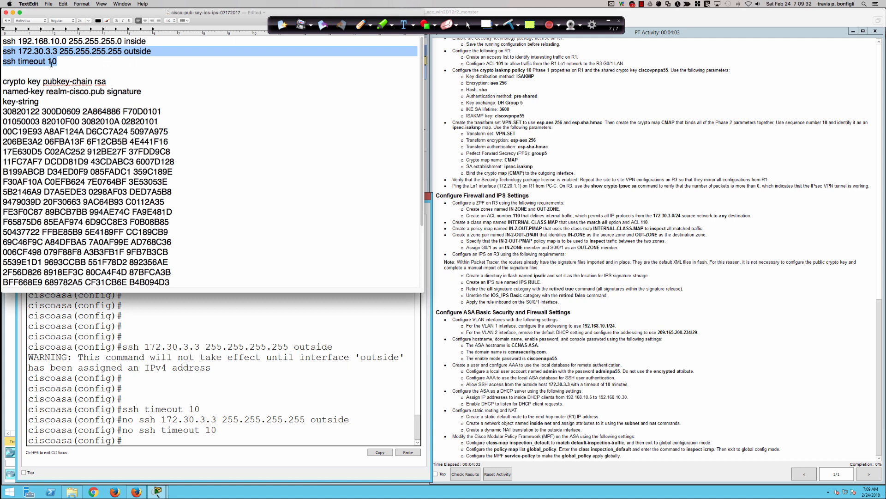
pyautogui.click(190, 380)
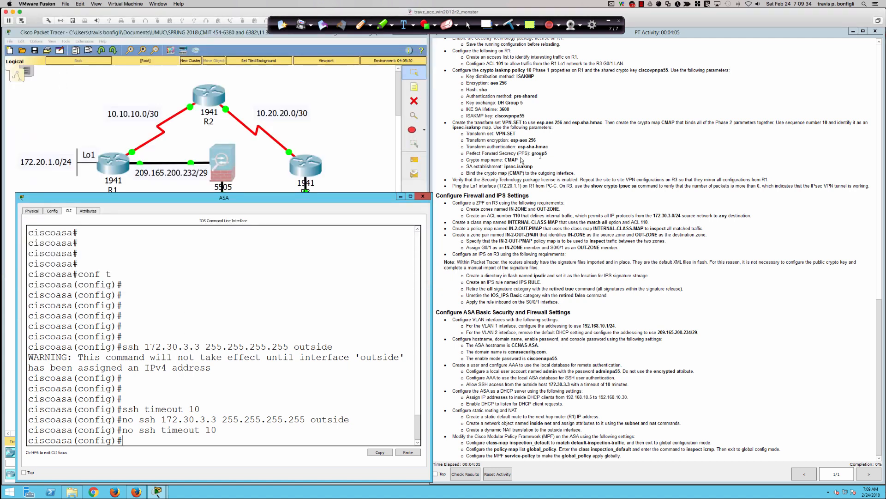
# Paste the SSH host and timeout commands into the ASA, then negate both with 'no'.
pyautogui.rightClick(277, 271)
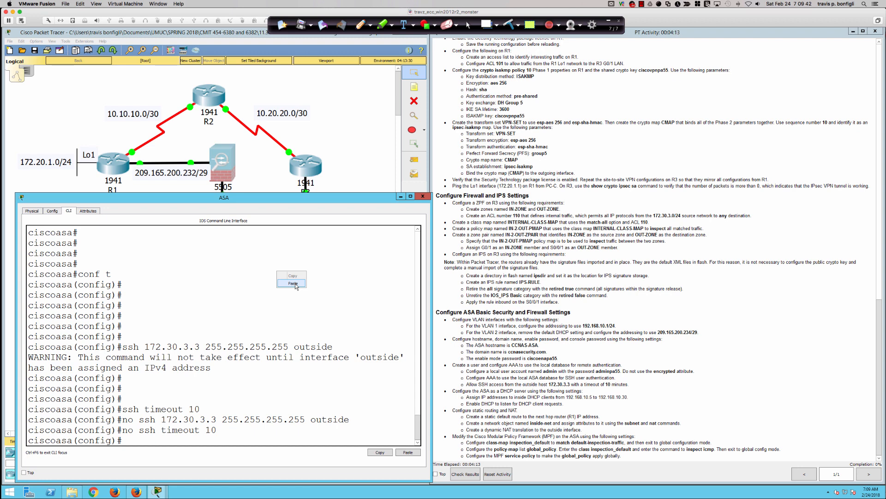
pyautogui.click(296, 286)
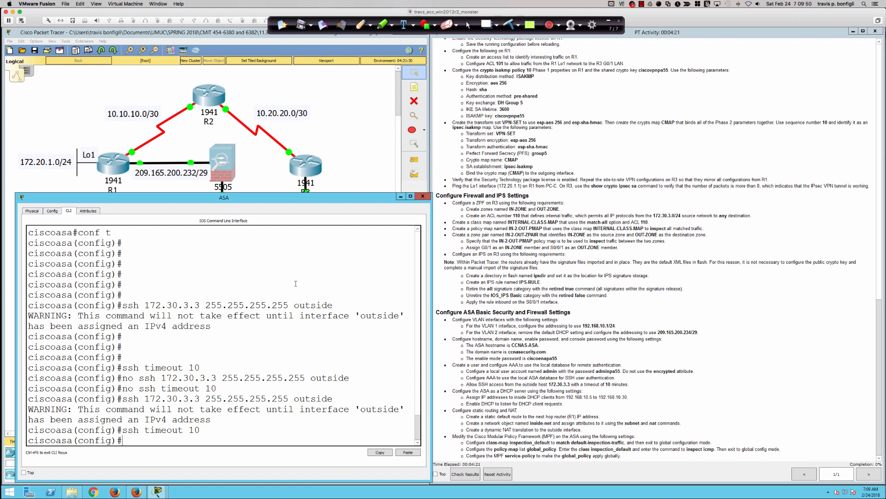
pyautogui.press('Up')
pyautogui.press('Up')
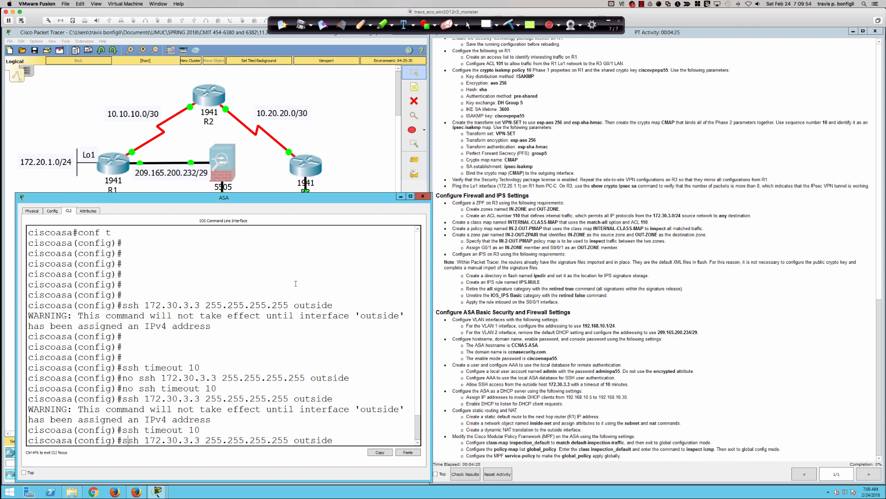
pyautogui.hotkey('ctrl', 'a')
pyautogui.write('no')
pyautogui.press('Return')
pyautogui.press('Up')
pyautogui.press('Up')
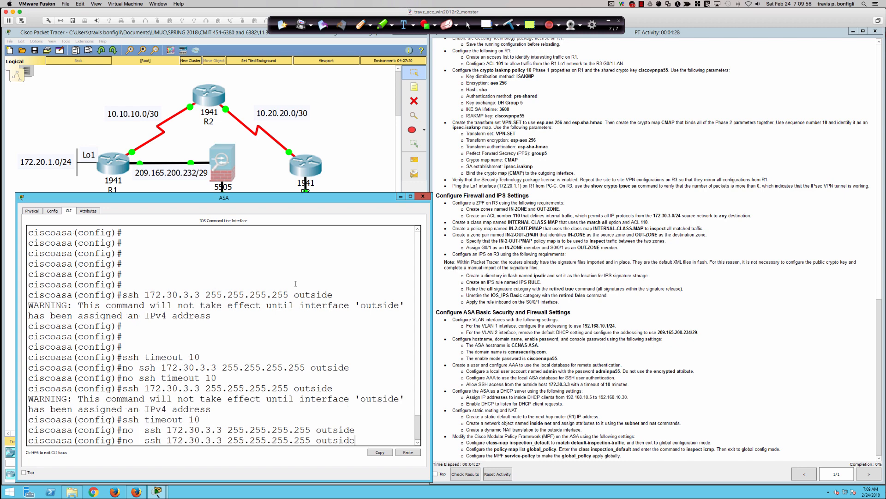
pyautogui.hotkey('ctrl', 'a')
pyautogui.write('no')
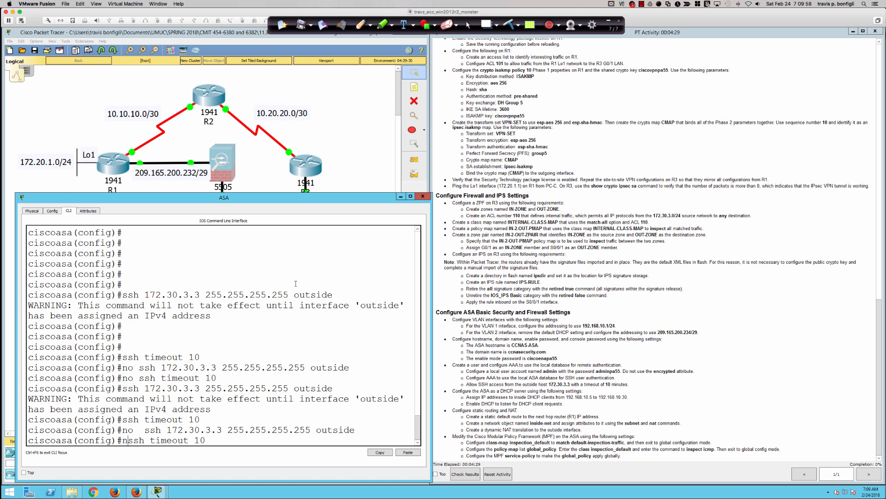
pyautogui.press('Return')
pyautogui.press('super+Tab')
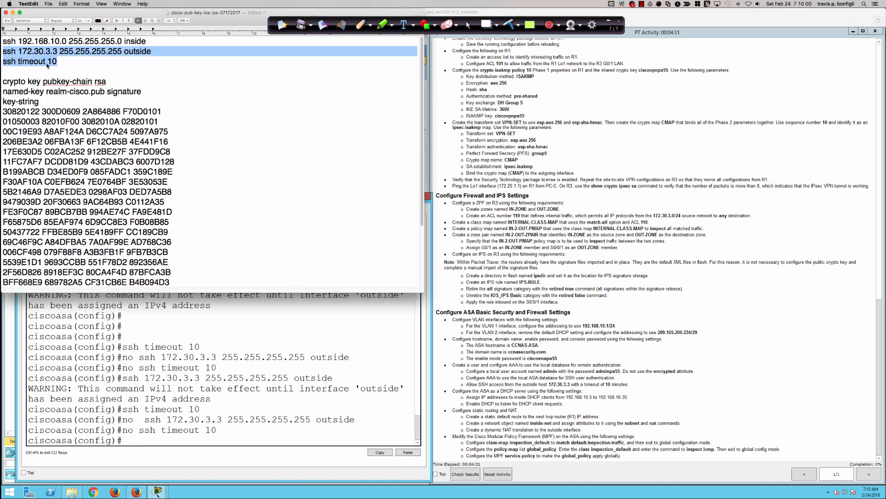
# Copy the inside-network, outside-host and timeout SSH lines from the TextEdit notes.
pyautogui.click(36, 51)
pyautogui.moveTo(3, 42); pyautogui.dragTo(52, 60)
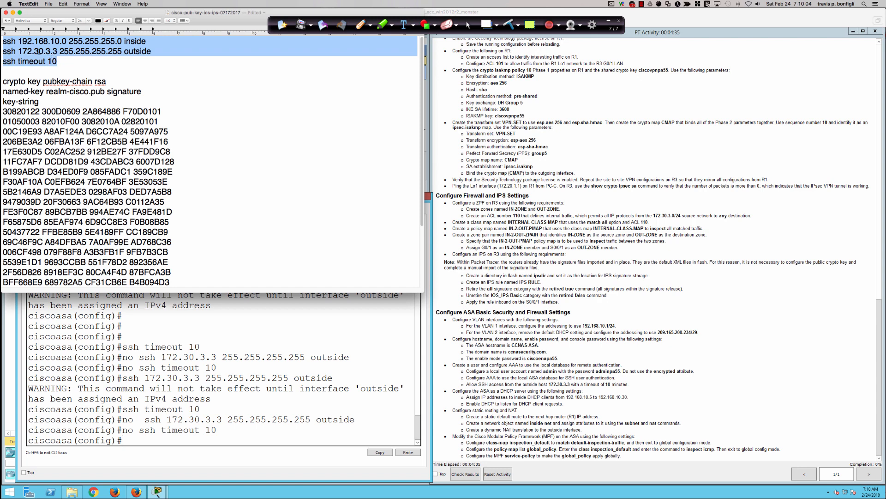
pyautogui.rightClick(40, 53)
pyautogui.click(56, 78)
# Paste the SSH lines for inside 192.168.10.0/24, outside 172.30.3.3 and 10-minute timeout into the ASA.
pyautogui.click(446, 265)
pyautogui.press('Return')
pyautogui.press('Return')
pyautogui.press('Return')
pyautogui.press('Return')
pyautogui.press('Return')
pyautogui.press('Return')
pyautogui.press('Return')
pyautogui.press('Return')
pyautogui.press('Return')
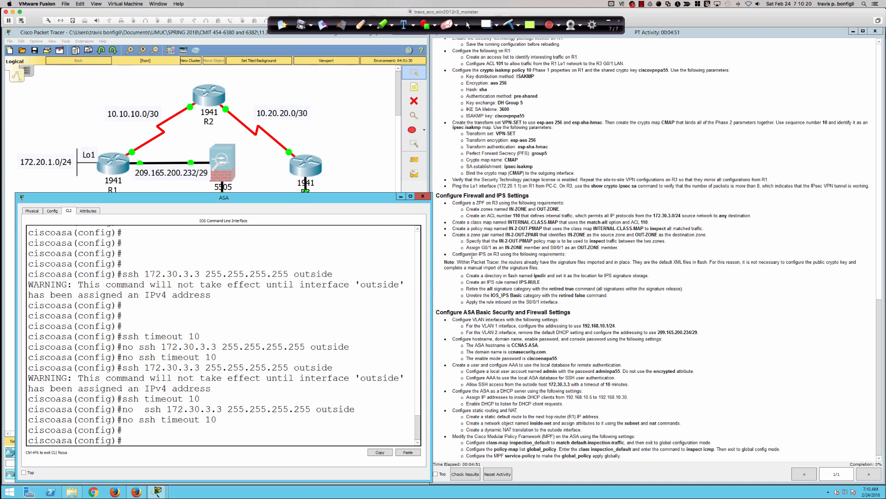
pyautogui.press('Return')
pyautogui.press('Return')
pyautogui.press('Return')
pyautogui.press('Return')
pyautogui.press('Return')
pyautogui.press('Return')
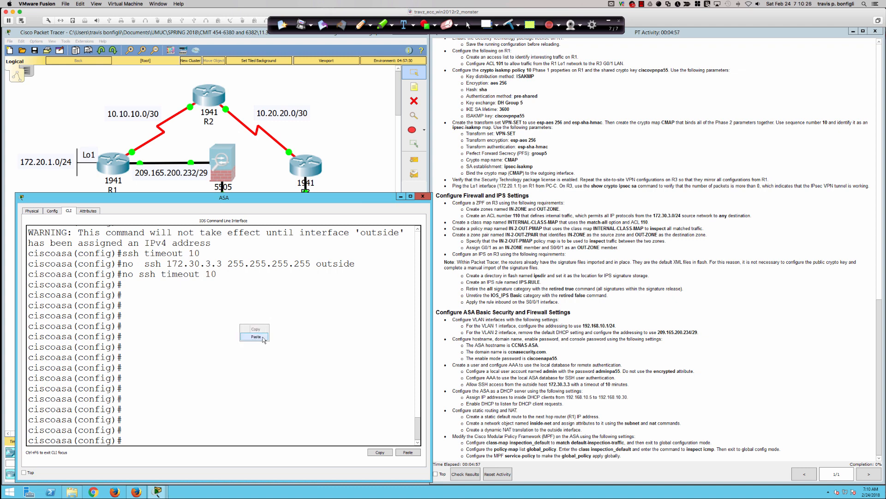
pyautogui.hotkey('ctrl', 'v')
pyautogui.press('Return')
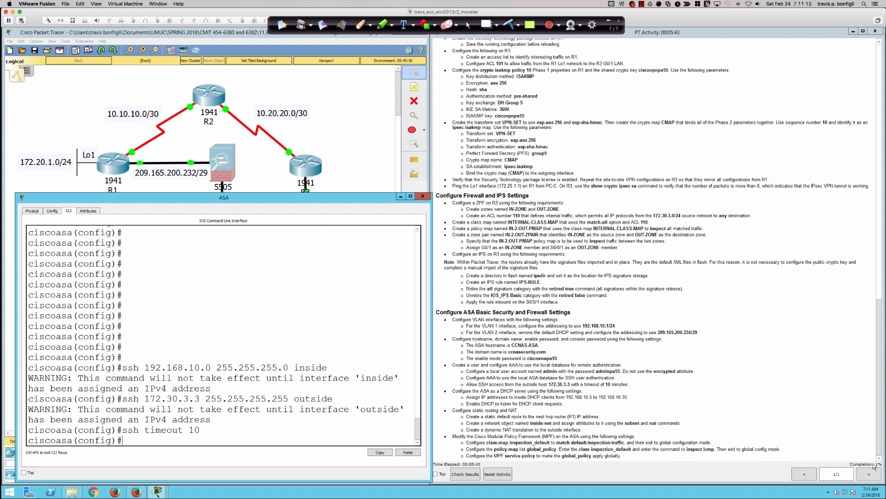
# Check the Activity Results and inspect the Access Setting item, the only one correct at 1/94.
pyautogui.click(475, 475)
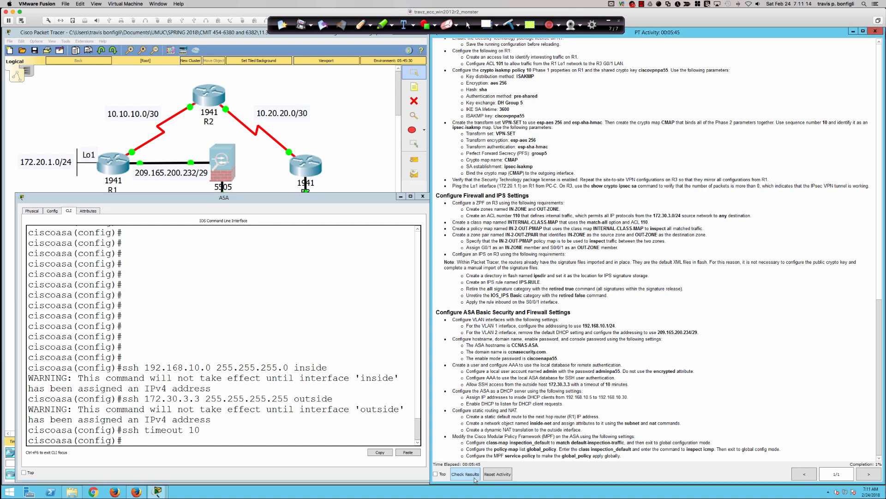
pyautogui.click(67, 80)
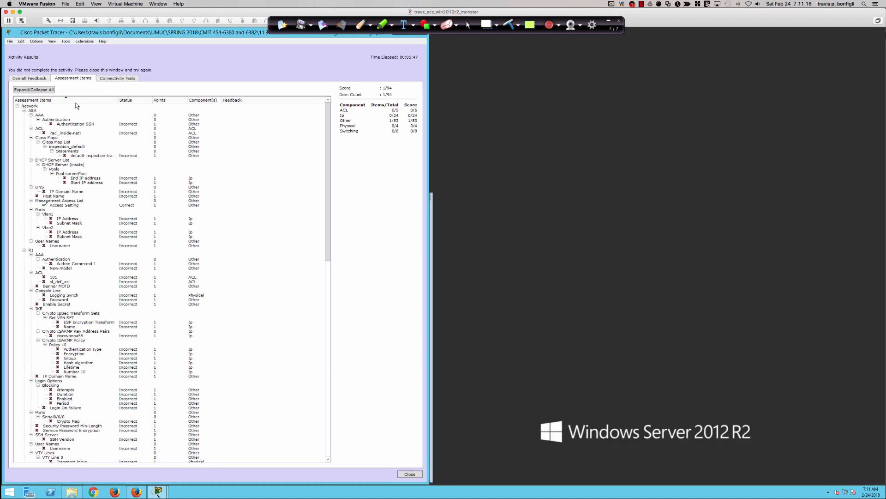
pyautogui.click(61, 206)
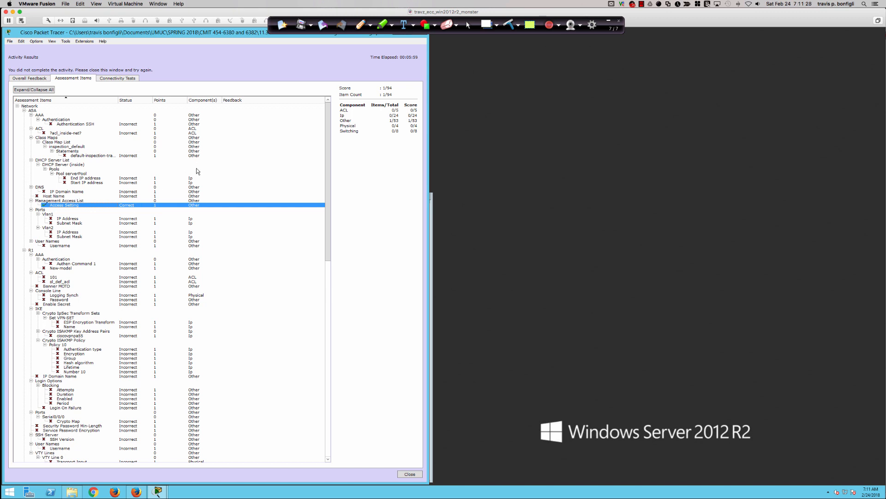
# Close the results, reset the activity with Ok, and place the instructions beside the topology.
pyautogui.click(403, 475)
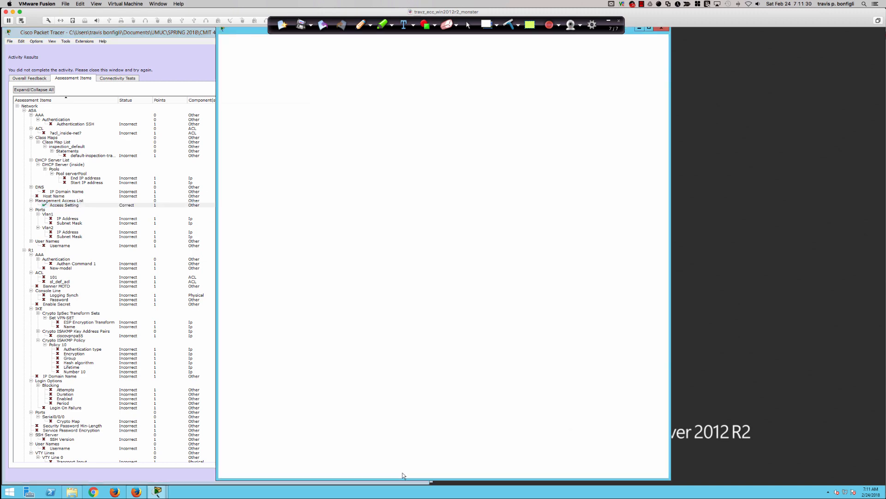
pyautogui.moveTo(242, 33); pyautogui.dragTo(456, 37)
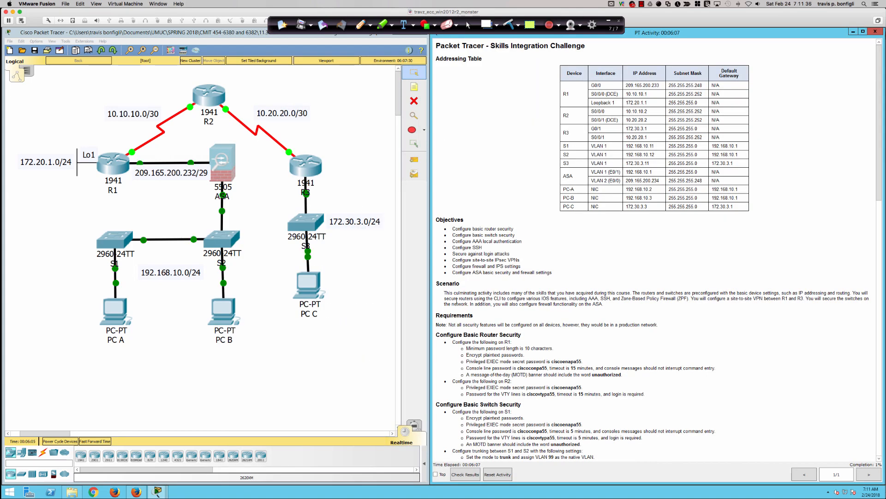
pyautogui.click(497, 474)
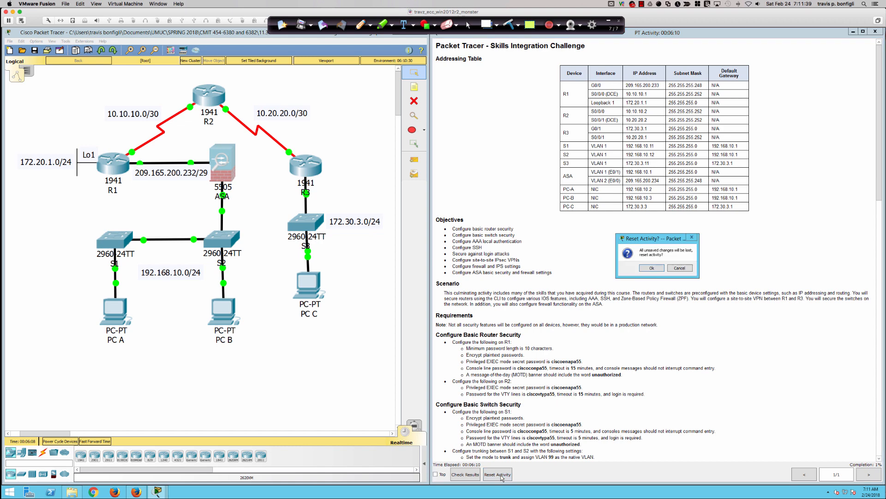
pyautogui.click(650, 269)
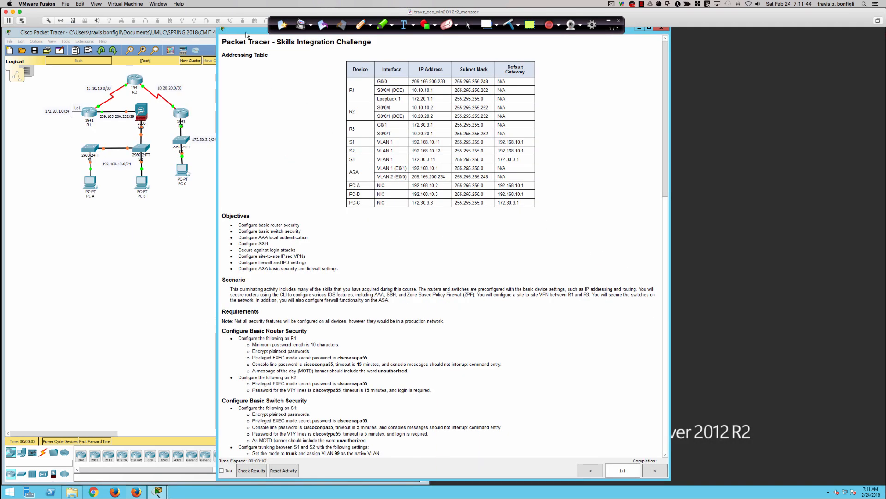
pyautogui.moveTo(248, 36); pyautogui.dragTo(462, 38)
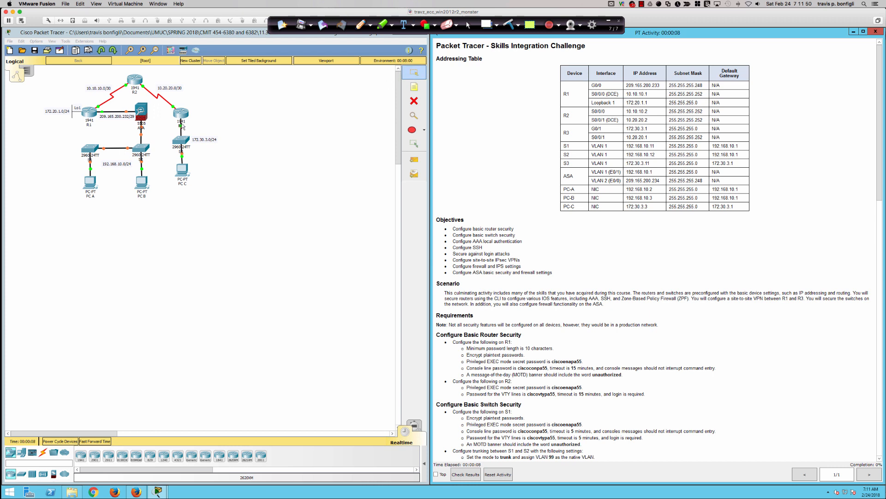
# Zoom in on the topology and recentre it so routers, ASA, switches and PCs are readable.
pyautogui.click(338, 144)
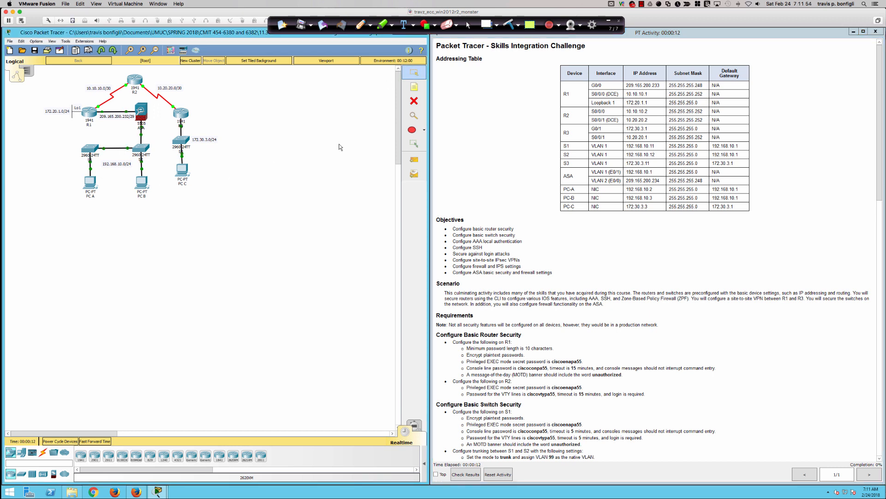
pyautogui.scroll(9, 338, 145)
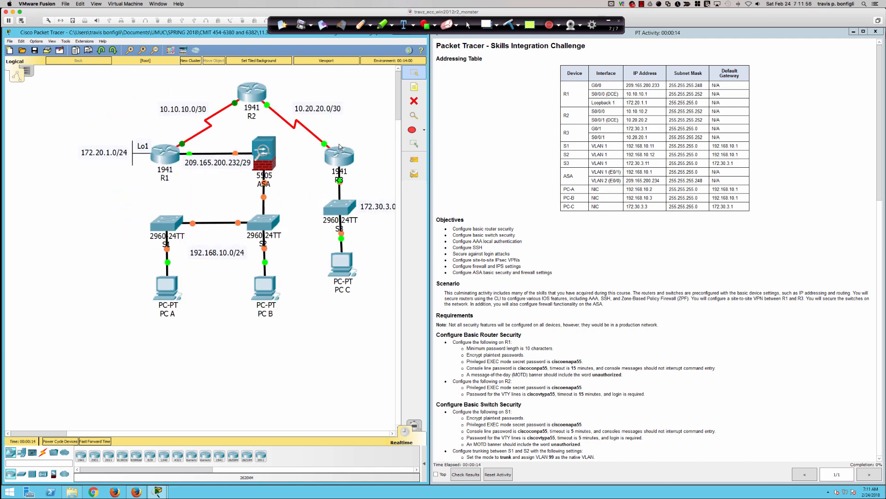
pyautogui.scroll(1, 339, 143)
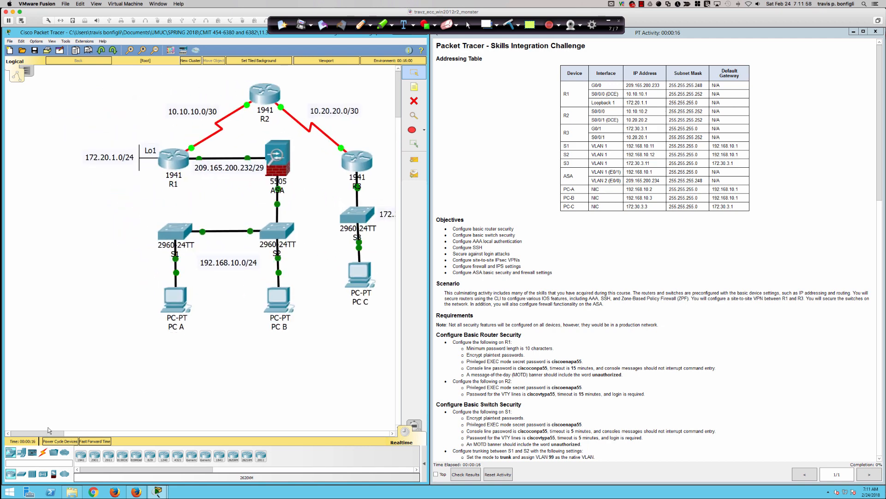
pyautogui.moveTo(48, 434); pyautogui.dragTo(56, 434)
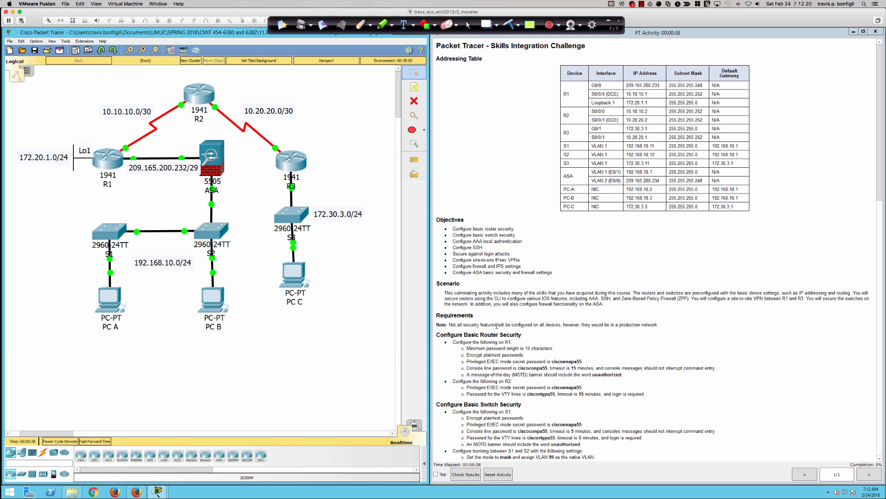
# Scroll the activity instructions down to the router, switch, SSH and IPsec VPN requirements.
pyautogui.scroll(-5, 515, 349)
pyautogui.scroll(-2, 513, 350)
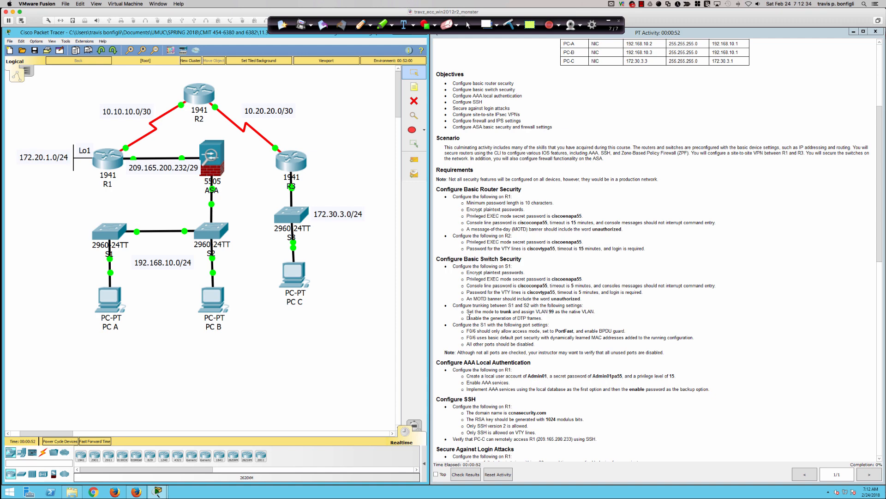
pyautogui.scroll(-3, 468, 315)
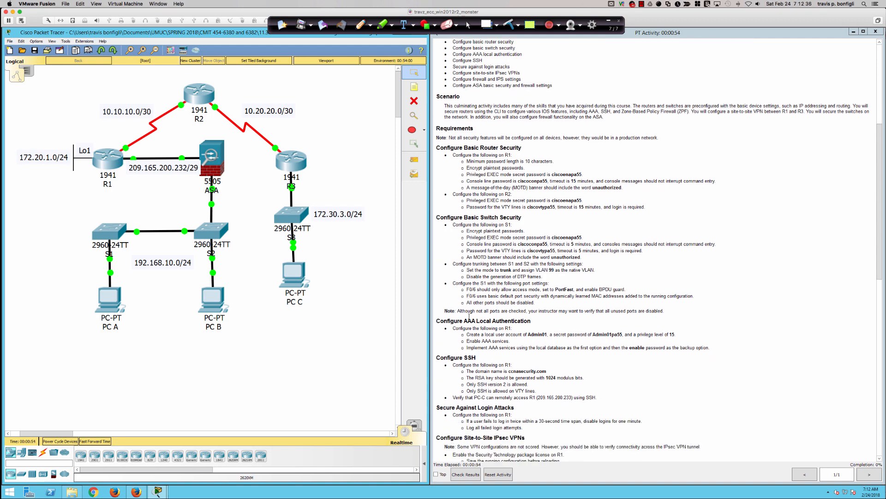
pyautogui.scroll(-3, 468, 315)
pyautogui.scroll(-3, 469, 316)
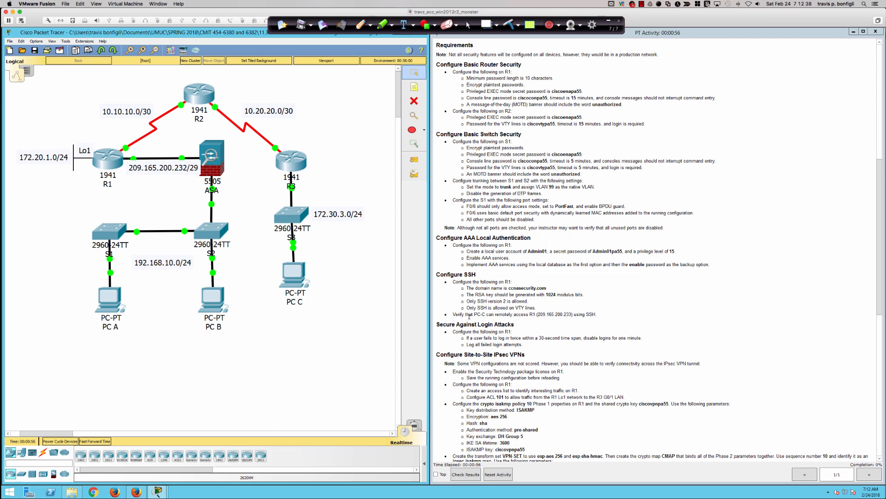
pyautogui.scroll(-1, 469, 316)
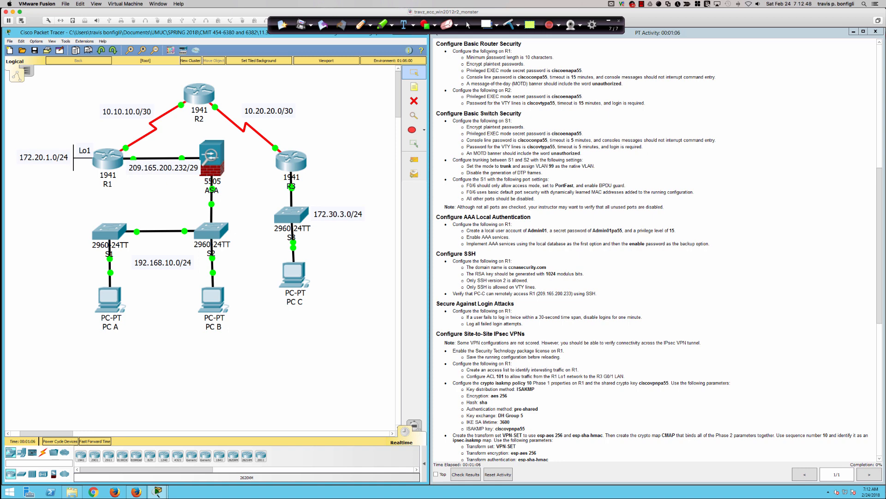
# Open router R1's CLI and enter global configuration mode.
pyautogui.click(110, 160)
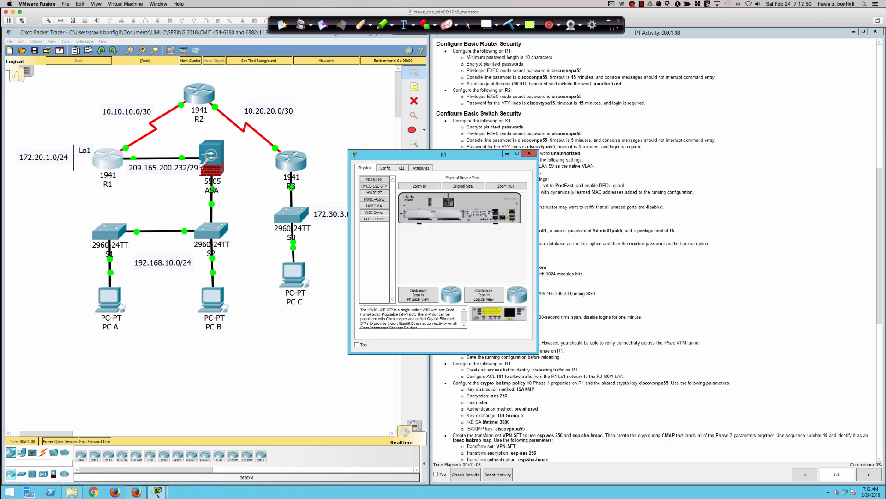
pyautogui.moveTo(349, 354); pyautogui.dragTo(100, 451)
pyautogui.moveTo(279, 156); pyautogui.dragTo(182, 189)
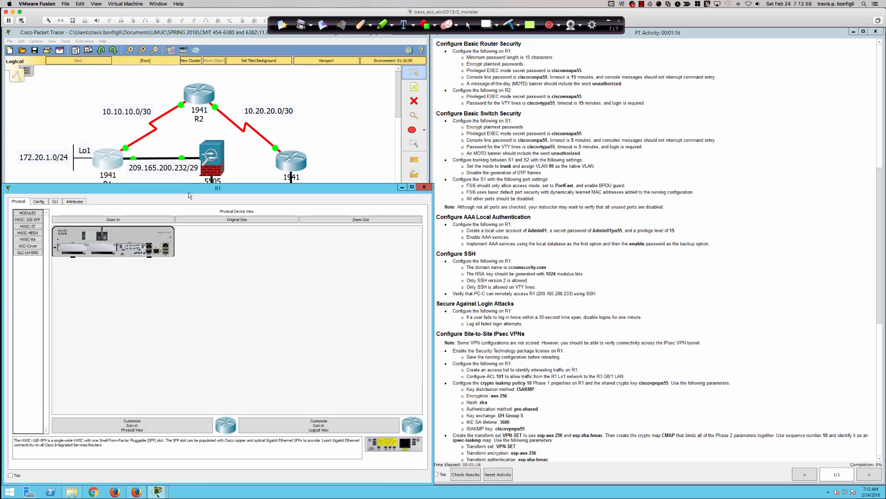
pyautogui.click(55, 202)
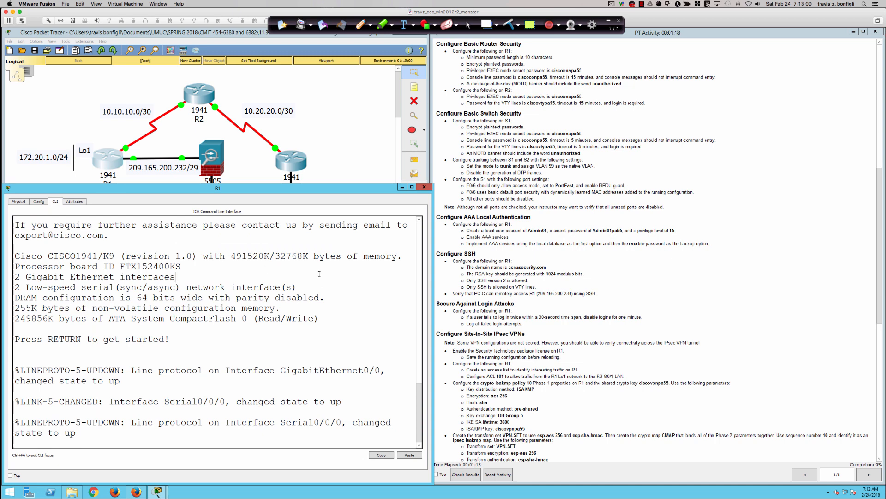
pyautogui.press('Return')
pyautogui.press('Return')
pyautogui.press('Return')
pyautogui.press('Return')
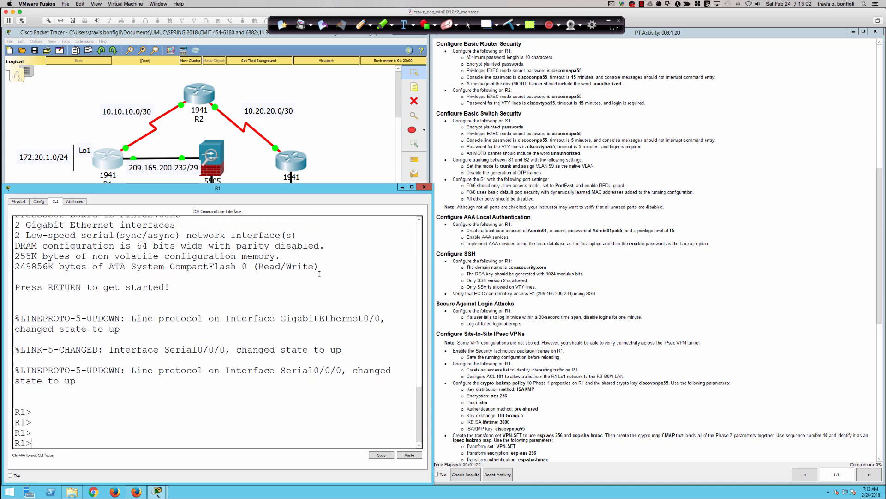
pyautogui.write('en')
pyautogui.press('Tab')
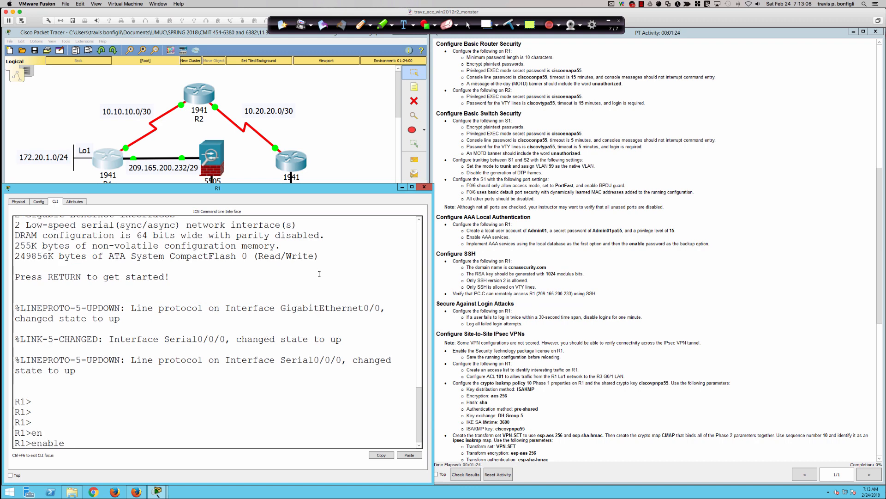
pyautogui.press('Return')
pyautogui.write('conf t')
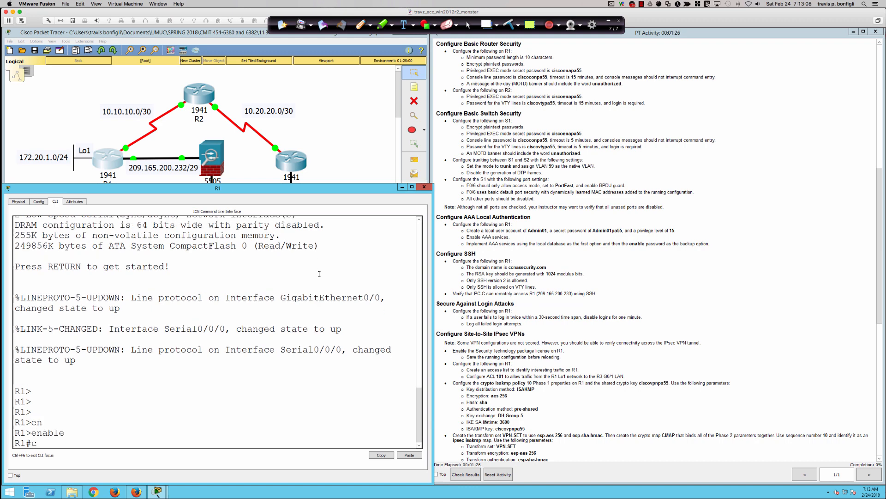
pyautogui.press('Return')
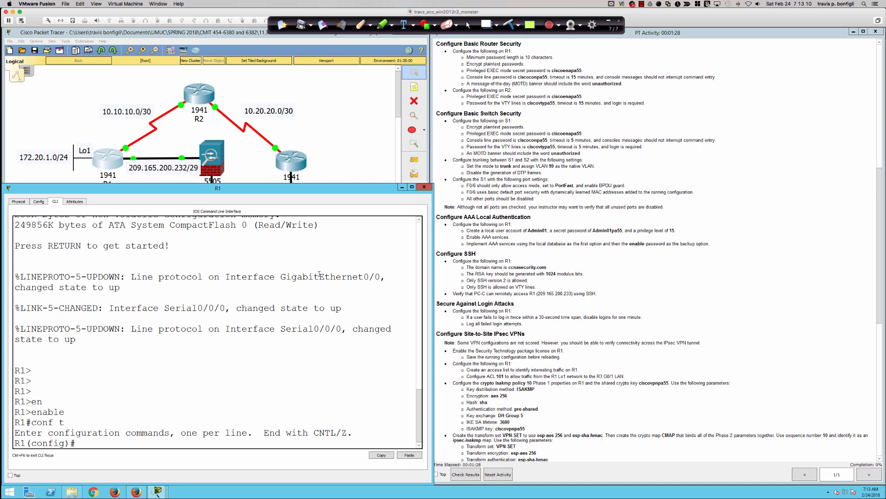
# Enforce a 10-character minimum password length with security passwords min-length 10.
pyautogui.press('Return')
pyautogui.press('Return')
pyautogui.press('Return')
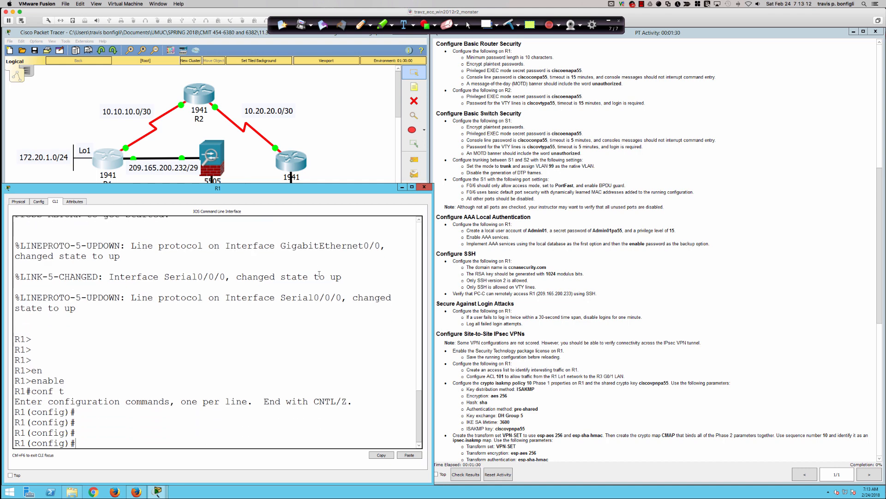
pyautogui.press('Return')
pyautogui.press('Return')
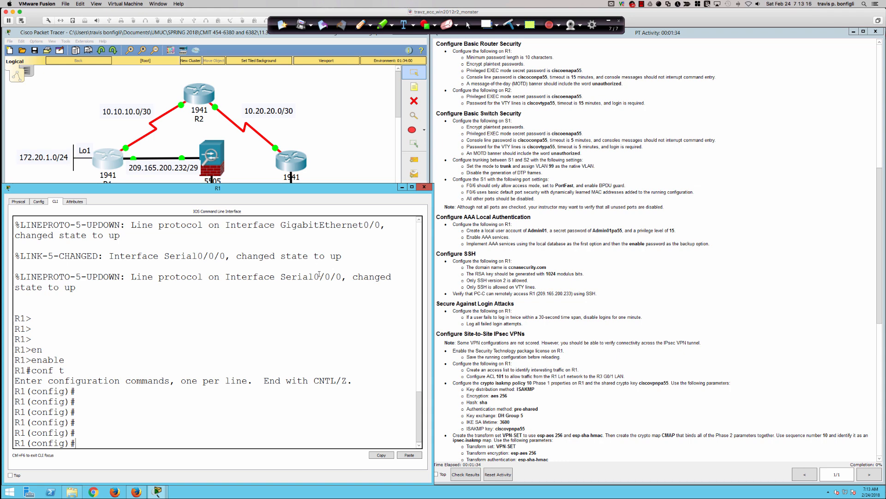
pyautogui.write('secur')
pyautogui.press('Tab')
pyautogui.write('i')
pyautogui.press('Tab')
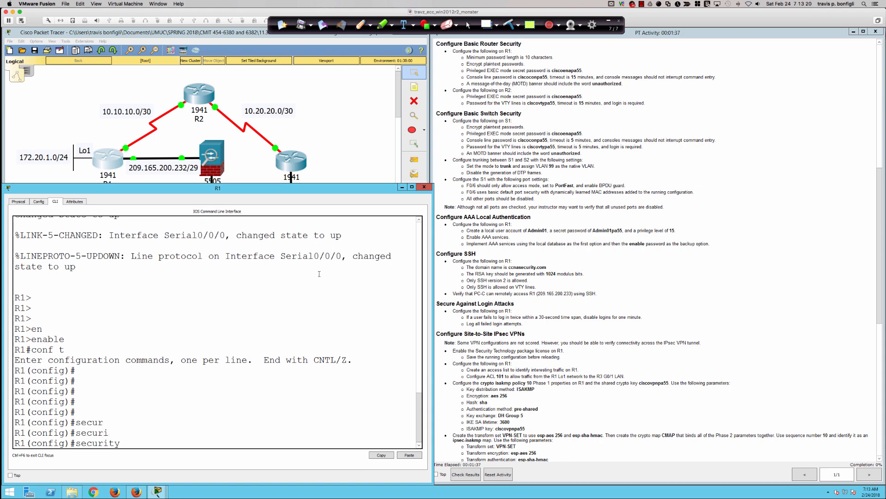
pyautogui.write('pas')
pyautogui.press('Tab')
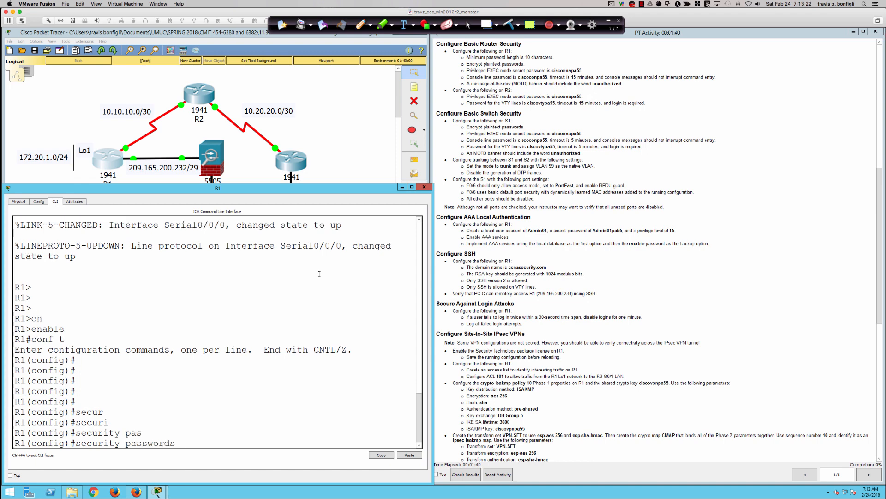
pyautogui.write('?min')
pyautogui.press('Tab')
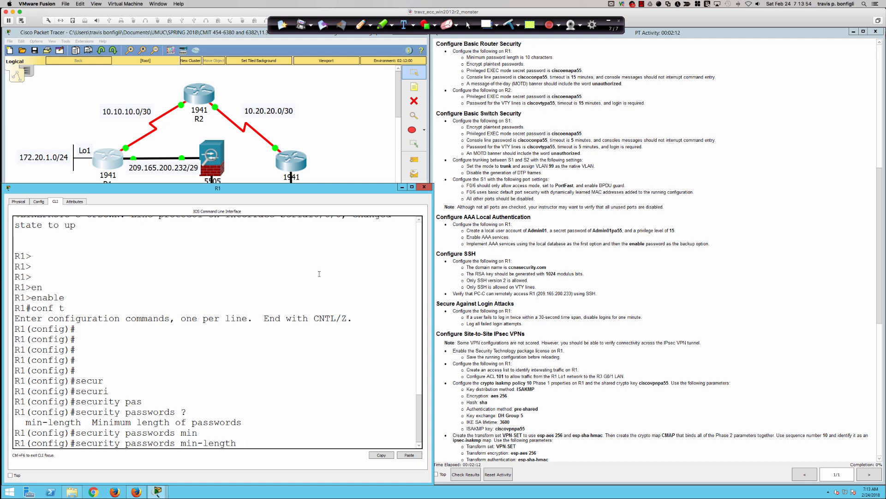
pyautogui.write('10')
pyautogui.press('Return')
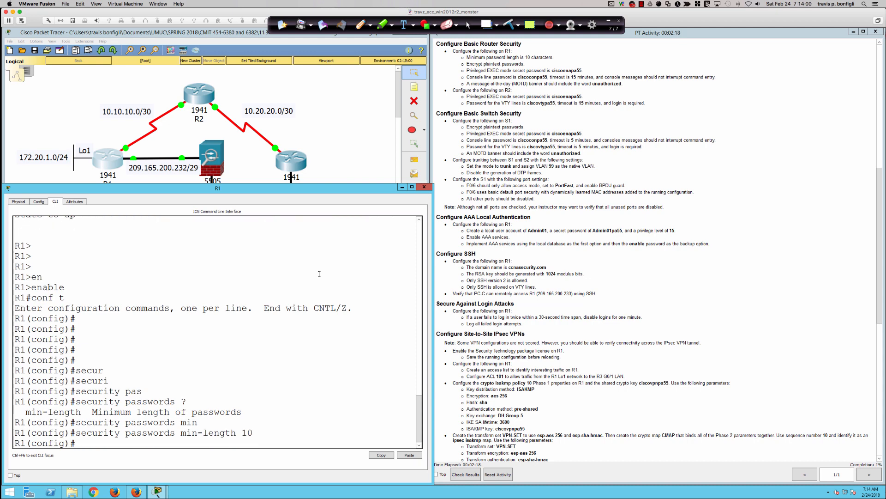
pyautogui.press('Return')
pyautogui.press('Return')
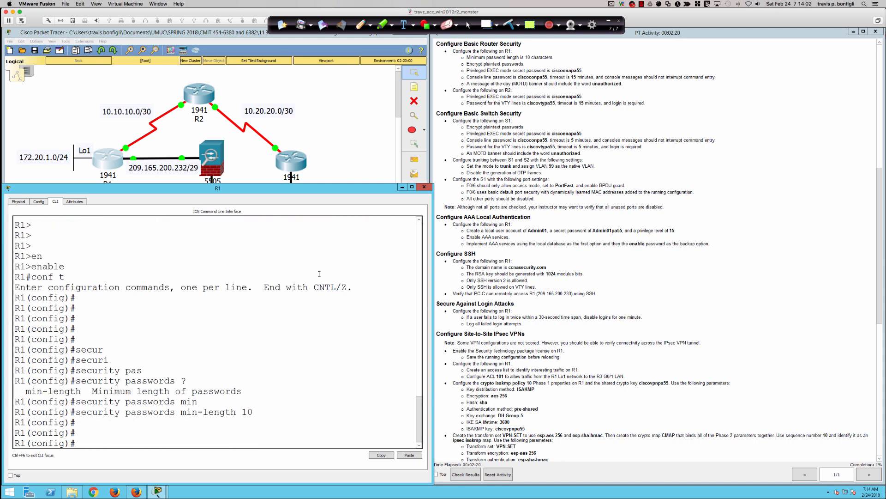
# Turn on service password-encryption on R1.
pyautogui.write('service')
pyautogui.press('Tab')
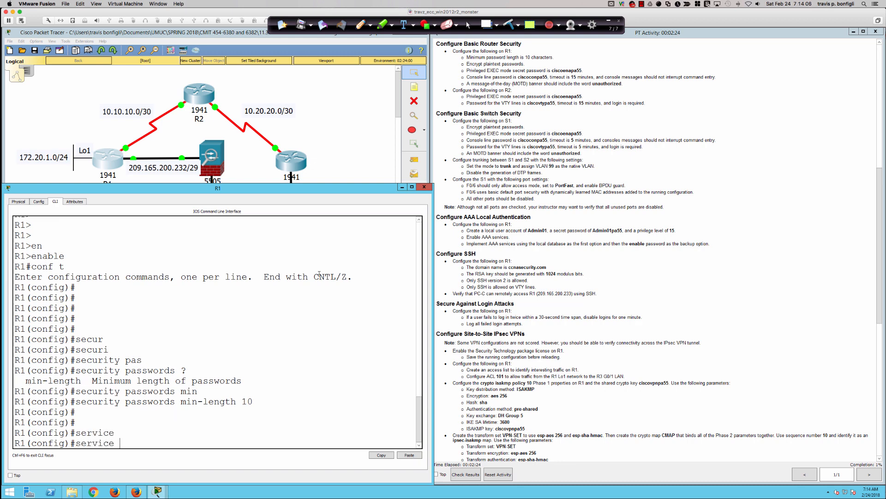
pyautogui.write('pas')
pyautogui.press('Tab')
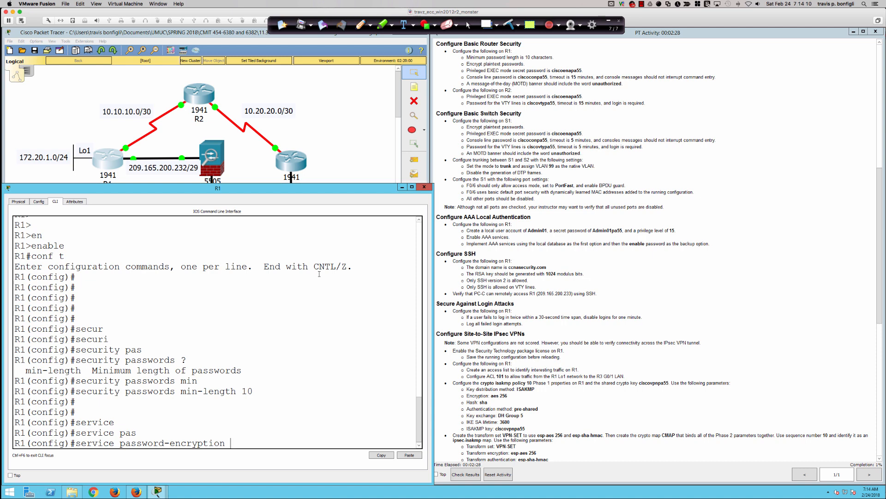
pyautogui.press('Return')
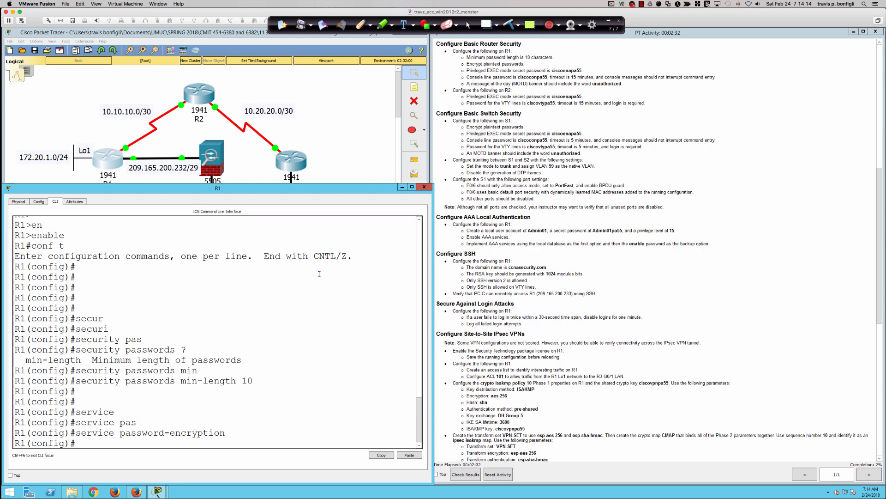
pyautogui.press('Return')
pyautogui.press('Return')
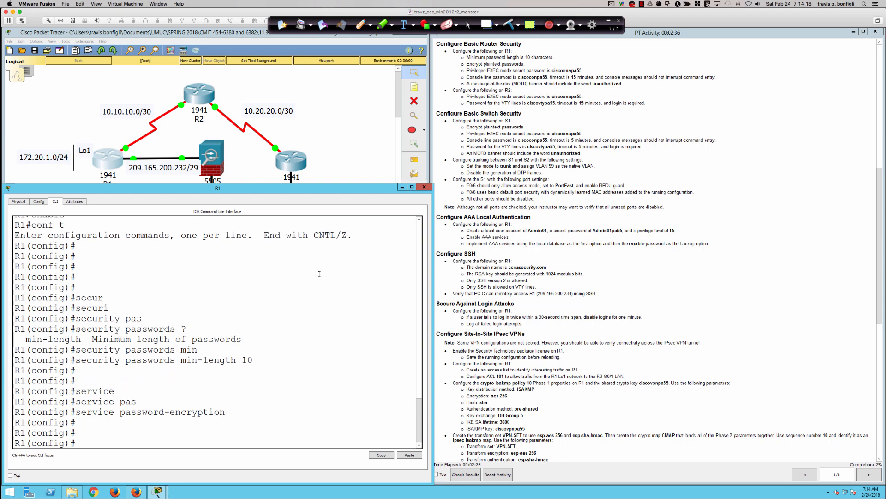
# Set R1's enable secret to the required privileged EXEC password.
pyautogui.write('enab')
pyautogui.press('Tab')
pyautogui.write('sec')
pyautogui.press('Tab')
pyautogui.press('BackSpace')
pyautogui.press('BackSpace')
pyautogui.press('BackSpace')
pyautogui.press('BackSpace')
pyautogui.press('BackSpace')
pyautogui.press('BackSpace')
pyautogui.press('BackSpace')
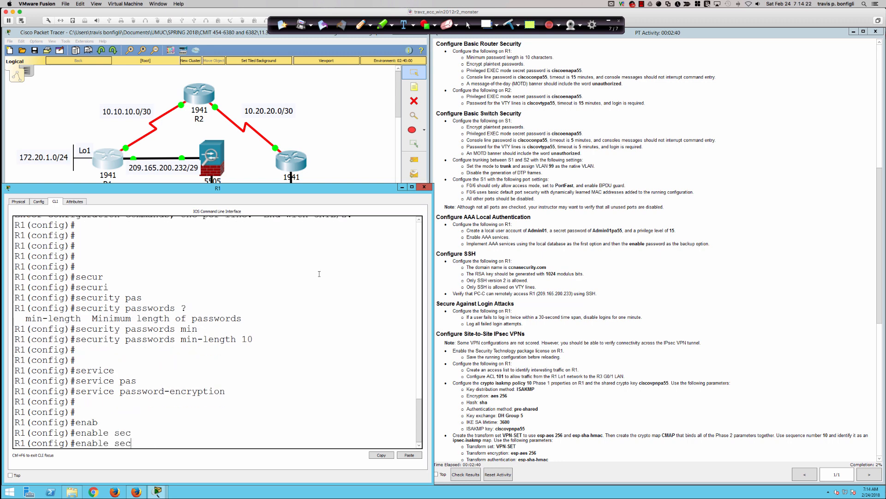
pyautogui.write('pa')
pyautogui.press('Tab')
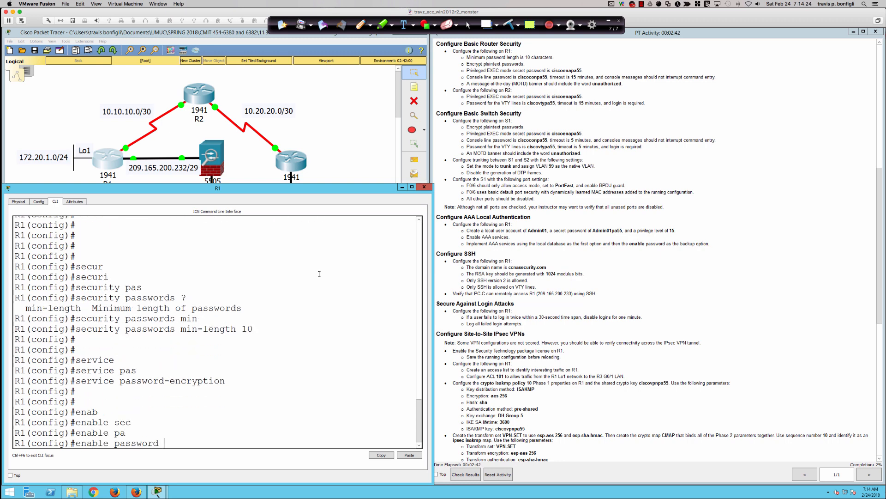
pyautogui.press('BackSpace')
pyautogui.press('BackSpace')
pyautogui.press('BackSpace')
pyautogui.press('BackSpace')
pyautogui.press('BackSpace')
pyautogui.press('BackSpace')
pyautogui.press('BackSpace')
pyautogui.press('BackSpace')
pyautogui.write('sec')
pyautogui.press('Tab')
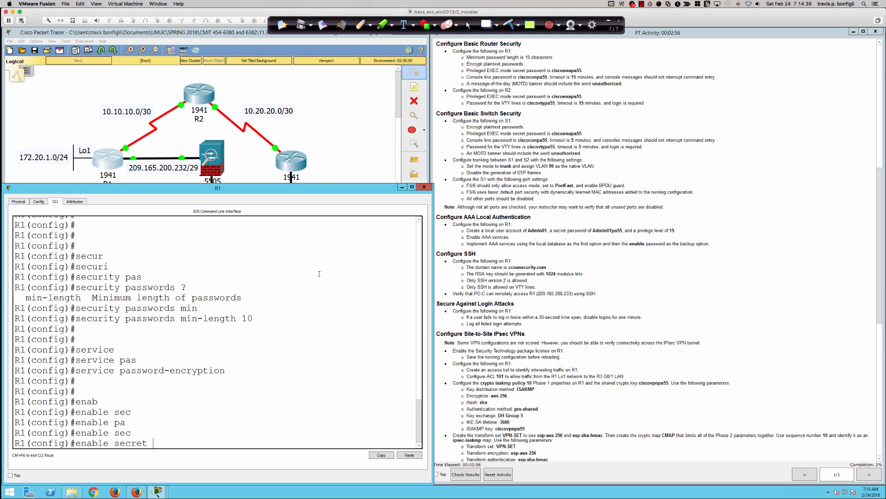
pyautogui.write('ciscoenapa55')
pyautogui.press('Return')
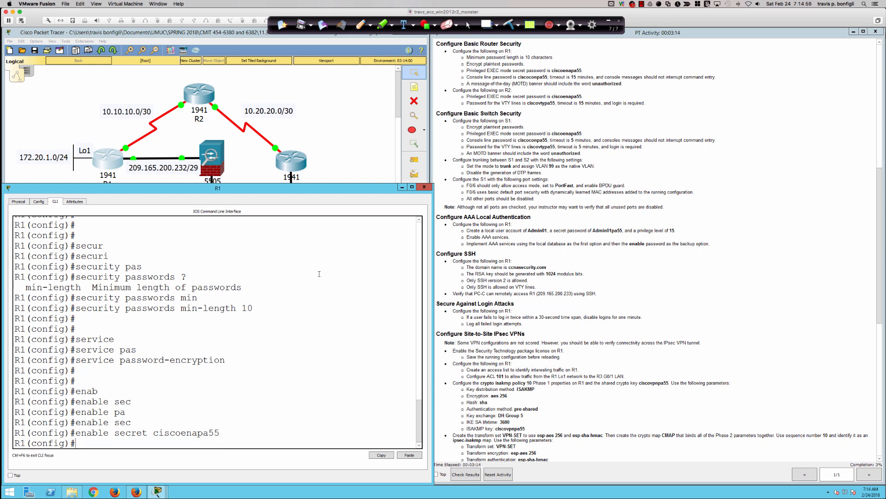
pyautogui.press('Return')
pyautogui.press('Return')
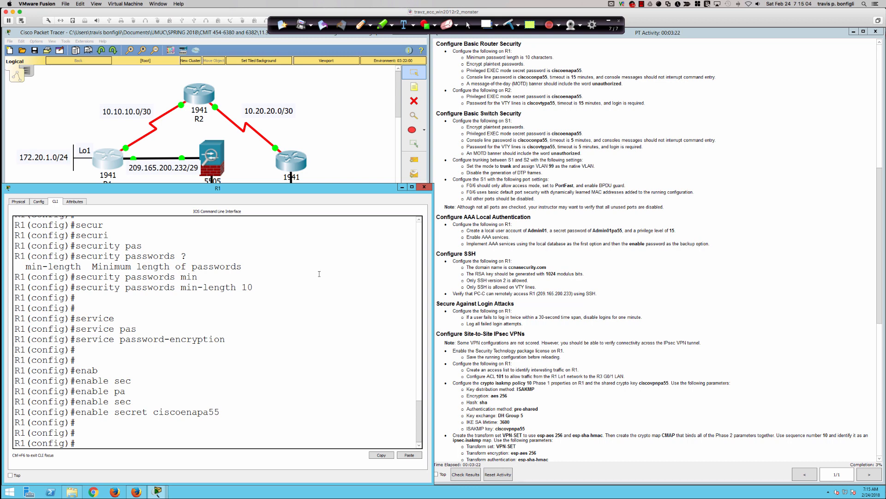
pyautogui.press('Return')
pyautogui.press('Return')
# Give R1's line con 0 the required console password and exec-timeout 15 0.
pyautogui.write('line con ')
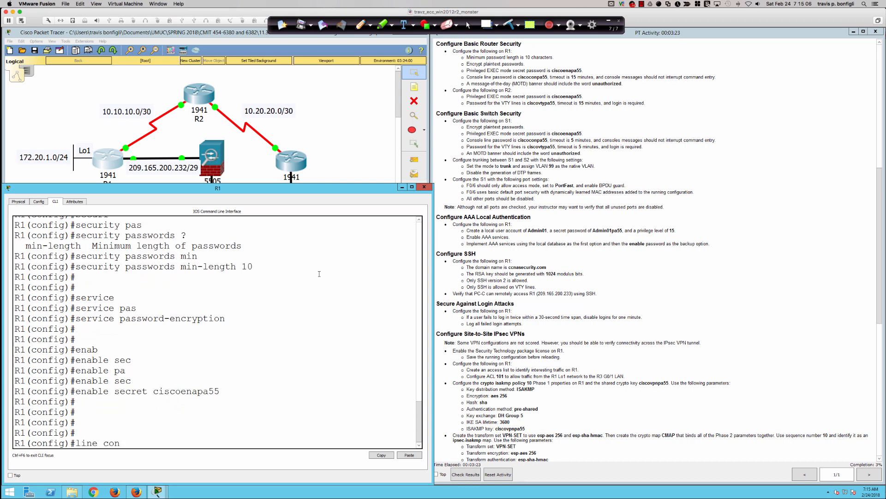
pyautogui.write('0')
pyautogui.press('Return')
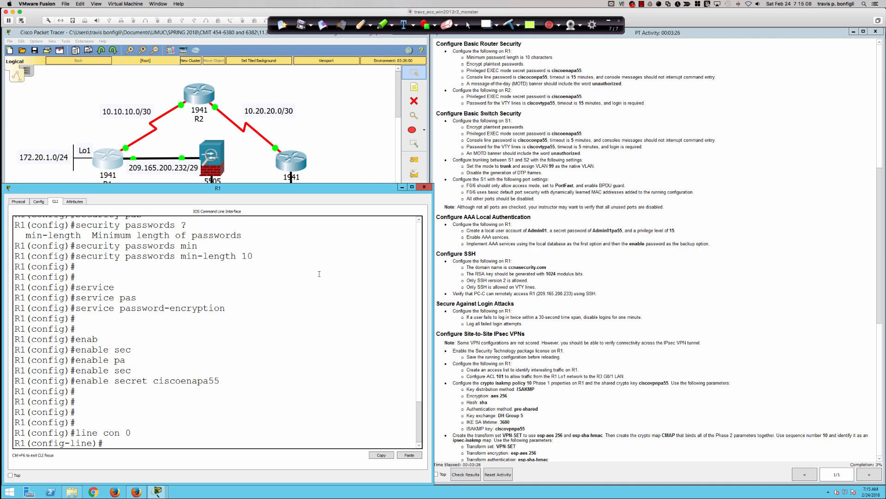
pyautogui.write('pas')
pyautogui.press('Tab')
pyautogui.write('ciscocon')
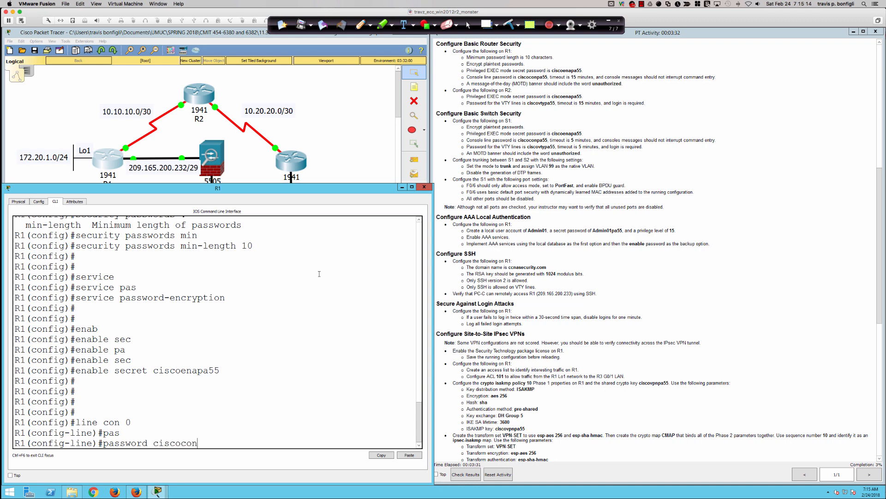
pyautogui.write('pa55')
pyautogui.press('Return')
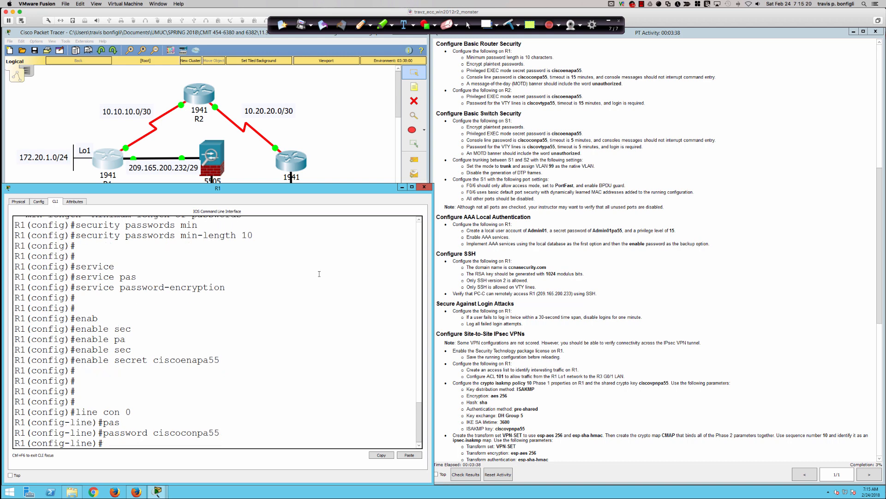
pyautogui.write('exec')
pyautogui.press('Tab')
pyautogui.write('1')
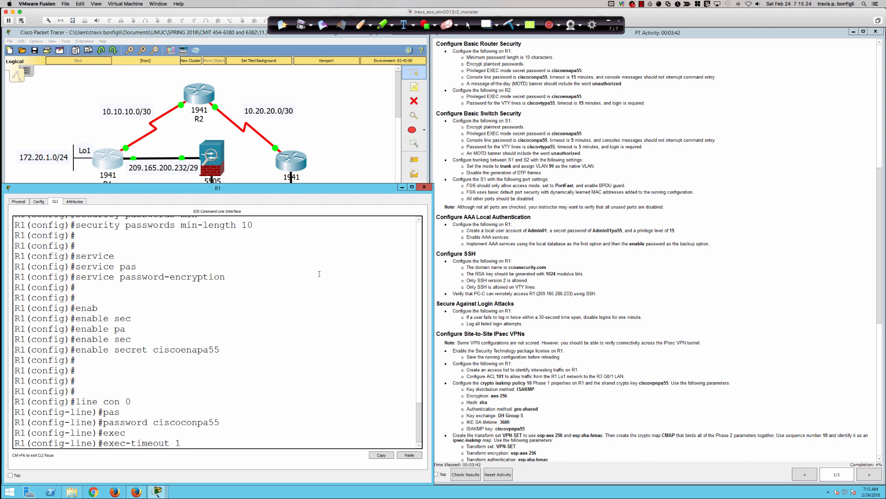
pyautogui.write('5 ?')
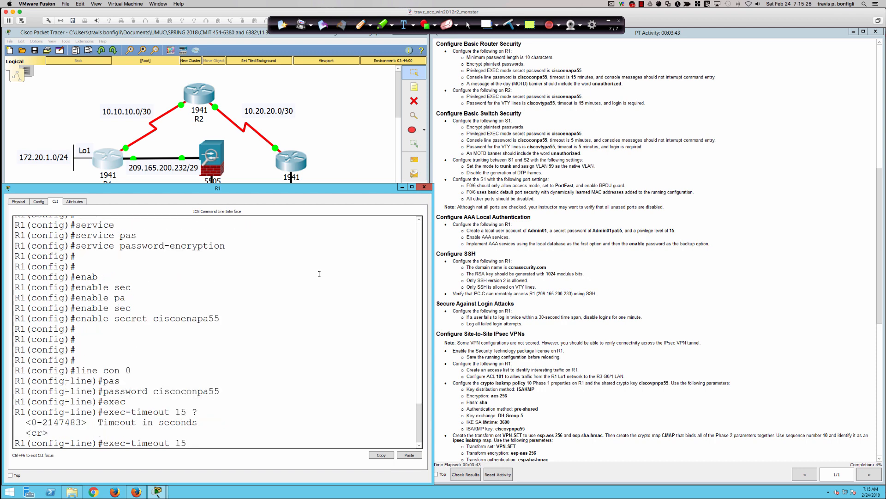
pyautogui.write('0')
pyautogui.press('Return')
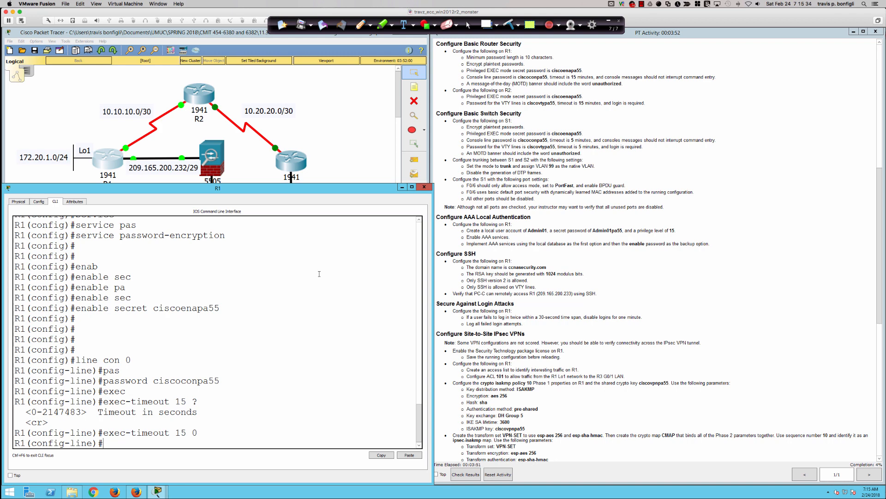
# Enable logging synchronous on the console line and display the running configuration.
pyautogui.press('Return')
pyautogui.press('Return')
pyautogui.write('logg')
pyautogui.press('Tab')
pyautogui.write('g')
pyautogui.press('Tab')
pyautogui.write('sync')
pyautogui.press('Tab')
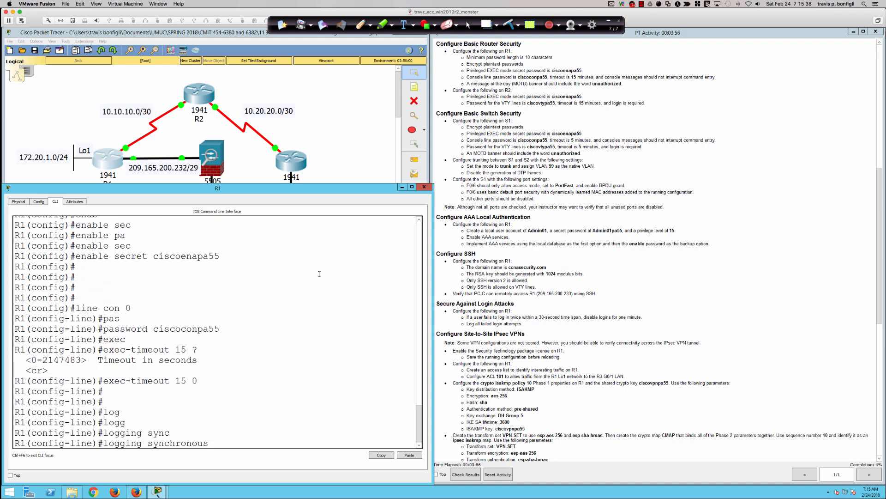
pyautogui.press('Return')
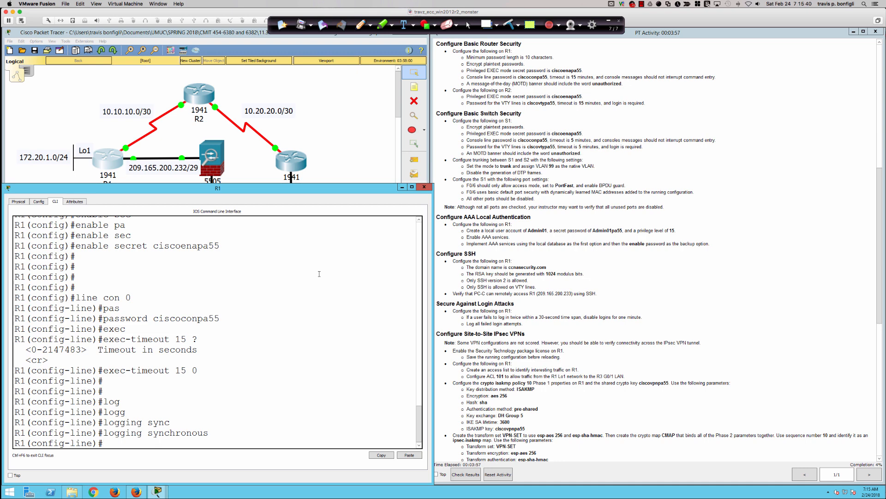
pyautogui.write('do sh ru')
pyautogui.press('BackSpace')
pyautogui.press('BackSpace')
pyautogui.press('BackSpace')
pyautogui.press('BackSpace')
pyautogui.press('BackSpace')
pyautogui.write('sh run')
pyautogui.press('Return')
# Page through R1's running configuration and highlight the console line's login entry.
pyautogui.press('space')
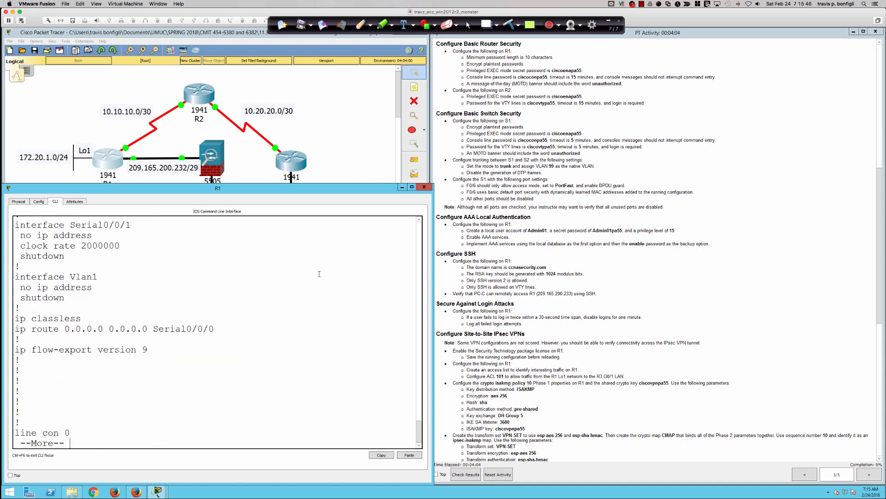
pyautogui.press('space')
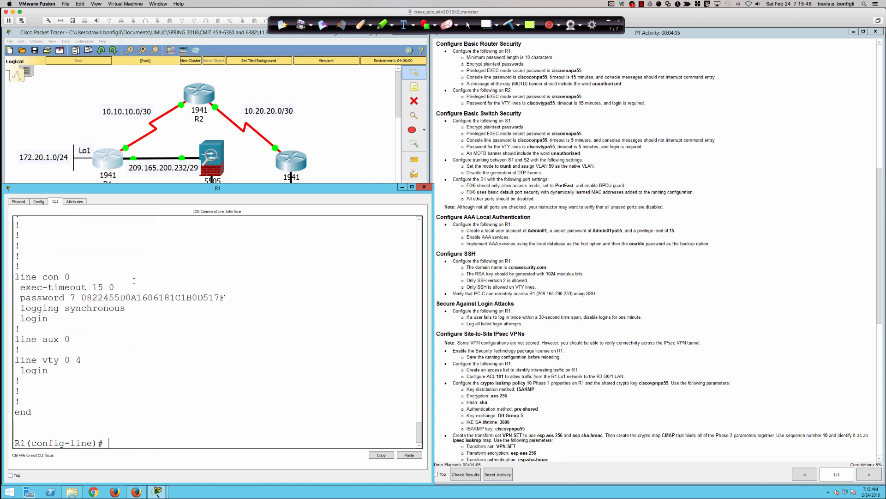
pyautogui.moveTo(55, 318); pyautogui.dragTo(20, 318)
pyautogui.click(283, 333)
pyautogui.click(51, 327)
pyautogui.moveTo(47, 318); pyautogui.dragTo(19, 318)
pyautogui.click(246, 349)
pyautogui.press('Return')
pyautogui.press('Return')
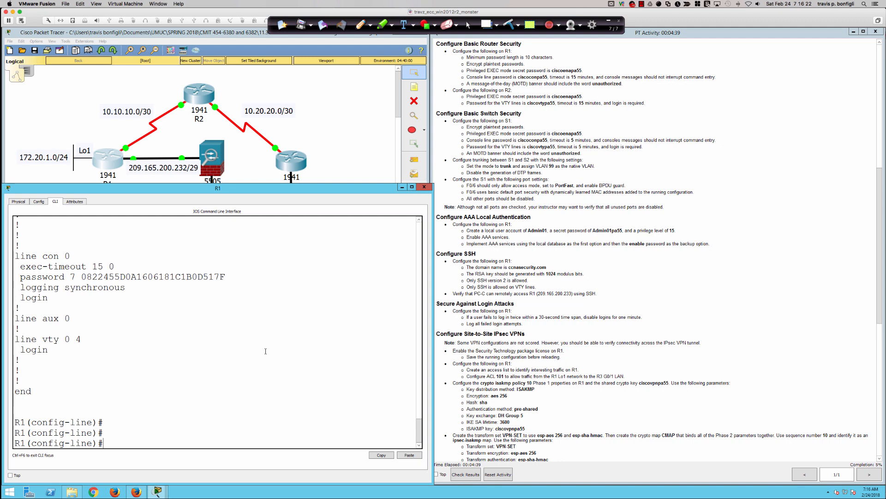
# Exit line mode and set the MOTD banner 'Unauthorized Access is Prohibited unauthorized'.
pyautogui.write('exit')
pyautogui.press('Return')
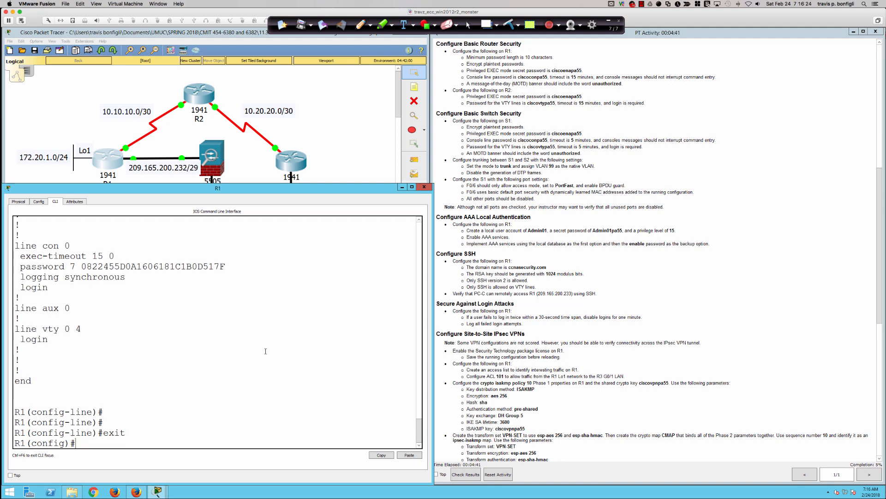
pyautogui.write('banner')
pyautogui.press('Tab')
pyautogui.write('motd ')
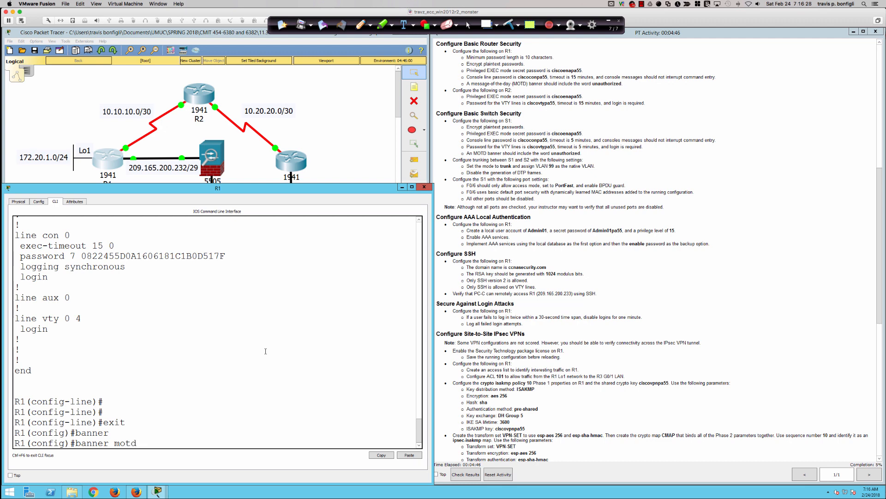
pyautogui.write('%')
pyautogui.write('Unauthorized Access is Prohibited')
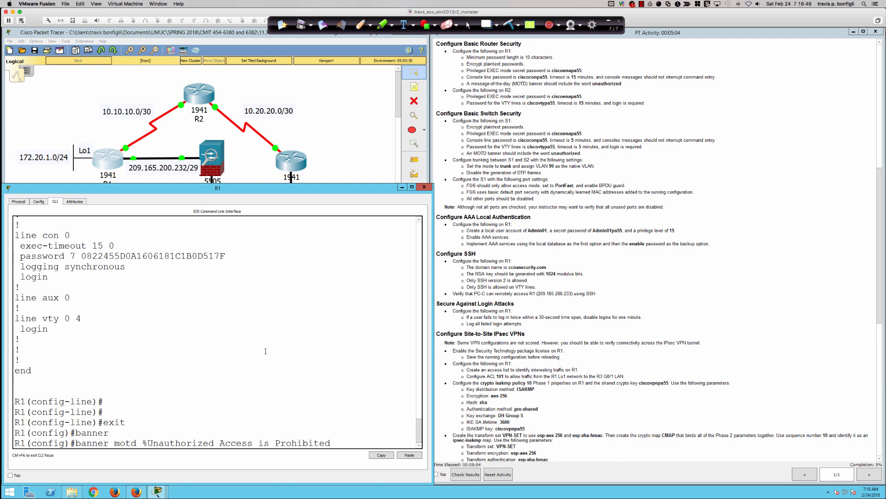
pyautogui.write(' unauthorized %')
pyautogui.press('BackSpace')
pyautogui.press('Return')
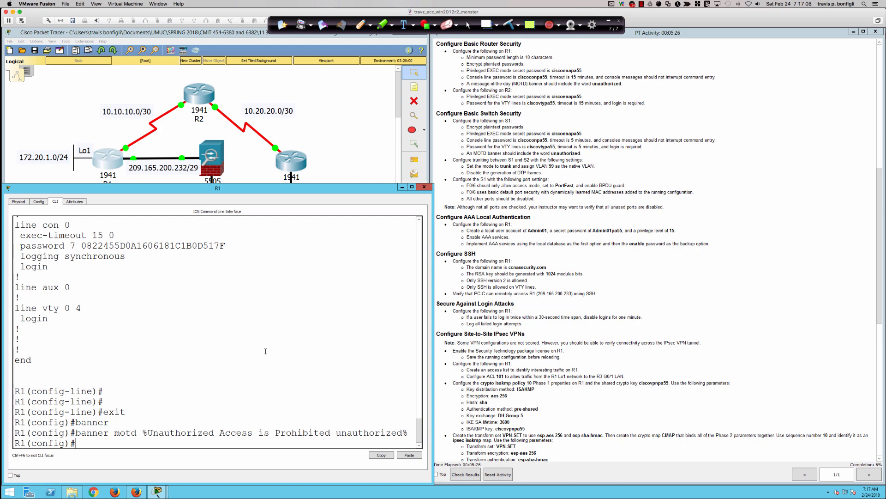
pyautogui.press('Return')
pyautogui.press('Return')
pyautogui.press('Return')
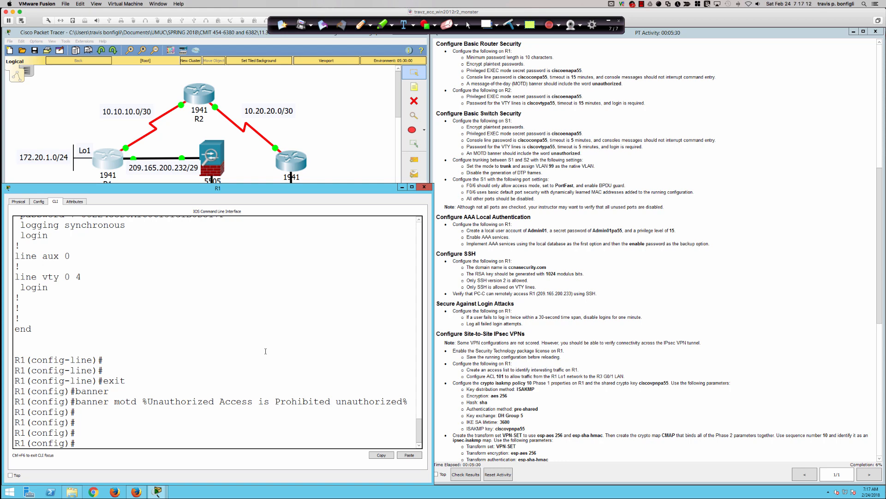
# Open router R2's CLI and enter global configuration mode.
pyautogui.click(199, 94)
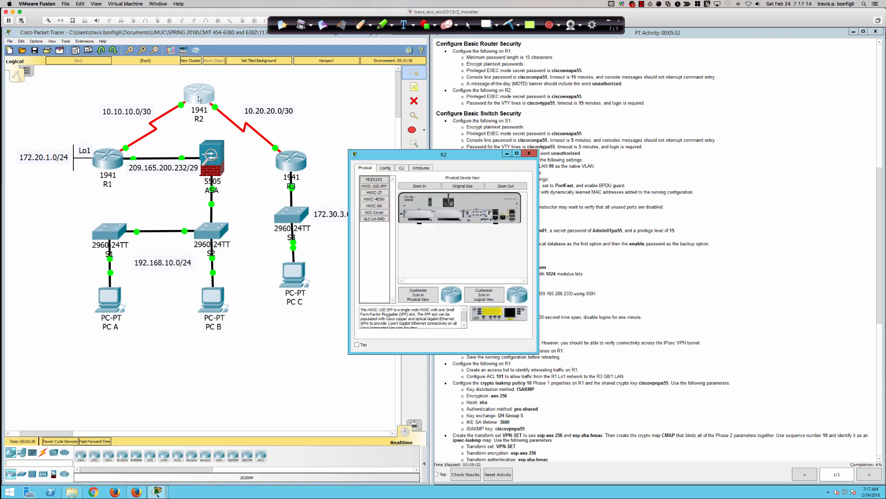
pyautogui.moveTo(539, 149)
pyautogui.mouseDown()
pyautogui.moveTo(337, 359)
pyautogui.moveTo(95, 419)
pyautogui.moveTo(91, 432)
pyautogui.mouseUp()
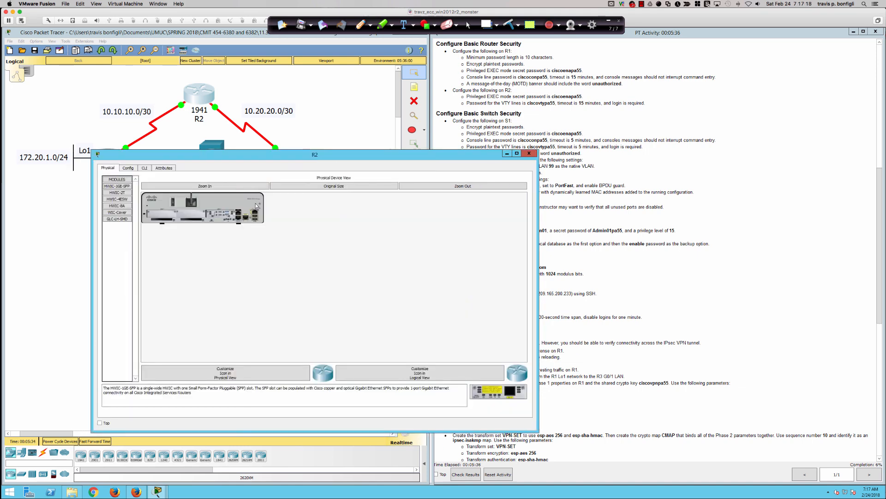
pyautogui.moveTo(255, 157); pyautogui.dragTo(174, 213)
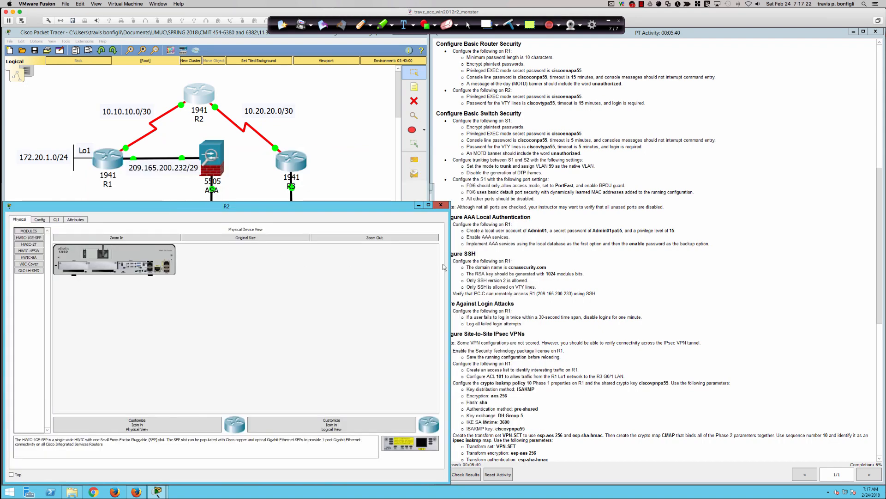
pyautogui.moveTo(450, 263); pyautogui.dragTo(421, 263)
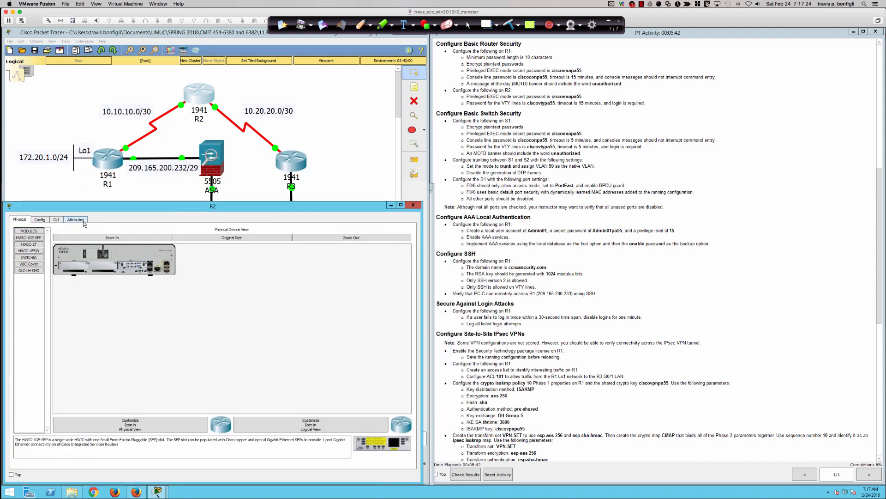
pyautogui.click(55, 220)
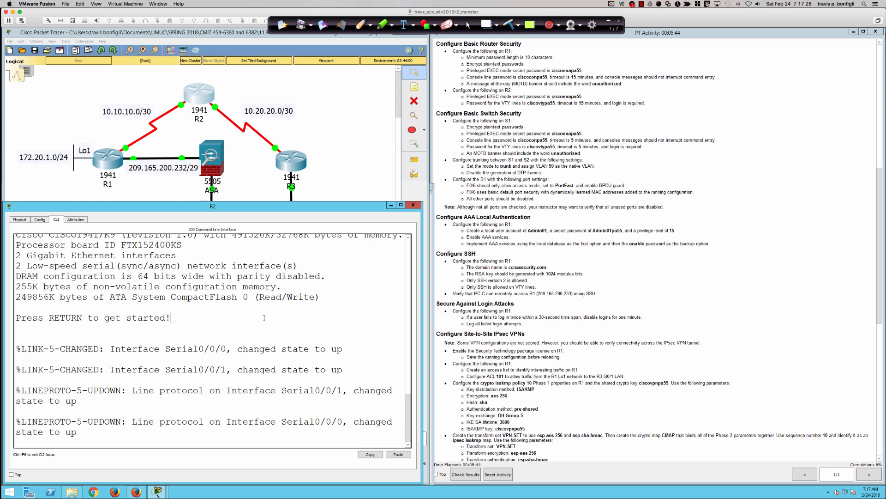
pyautogui.press('Return')
pyautogui.press('Return')
pyautogui.press('Return')
pyautogui.press('Return')
pyautogui.write('en')
pyautogui.press('Tab')
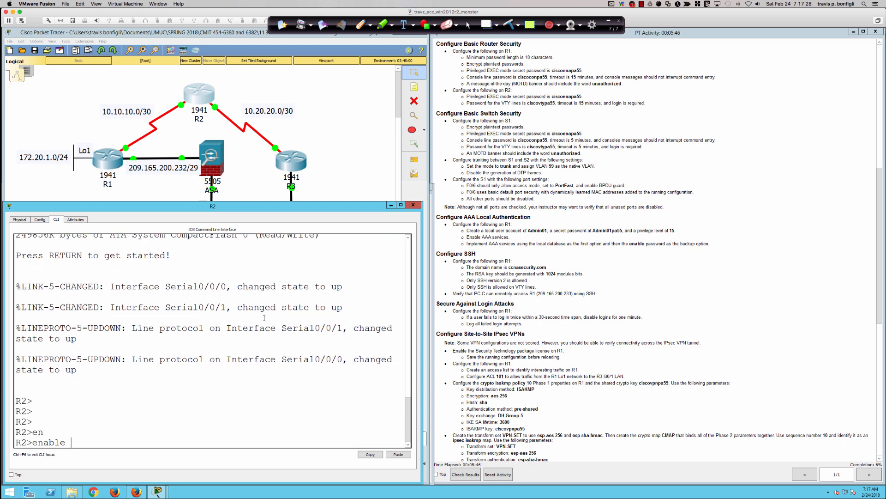
pyautogui.press('Return')
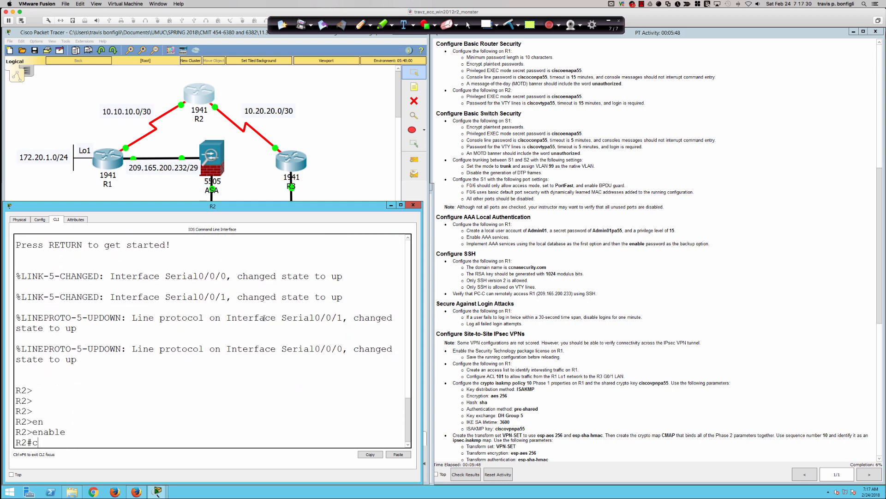
pyautogui.write('conf t')
pyautogui.press('Return')
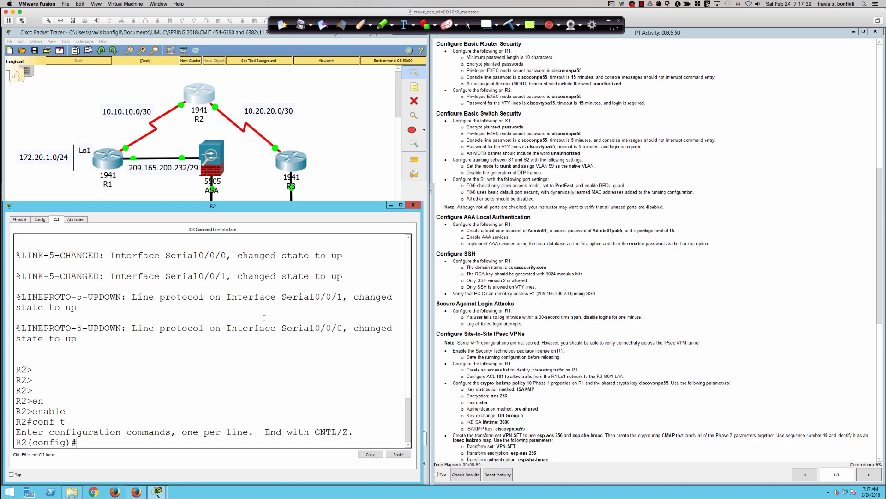
# Set R2's enable secret to the required password and enter line vty 0 15 configuration.
pyautogui.press('Return')
pyautogui.press('Return')
pyautogui.write('en')
pyautogui.press('Tab')
pyautogui.write('ab')
pyautogui.press('Tab')
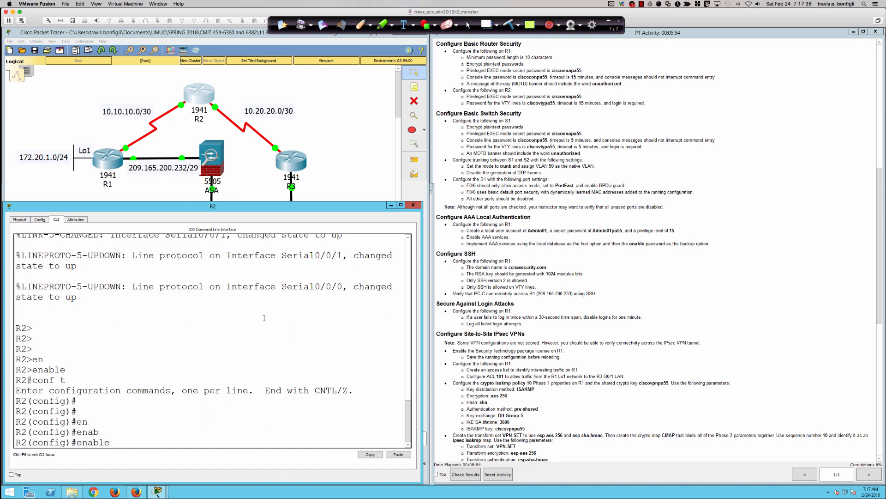
pyautogui.write('sec')
pyautogui.press('Tab')
pyautogui.write('cisco')
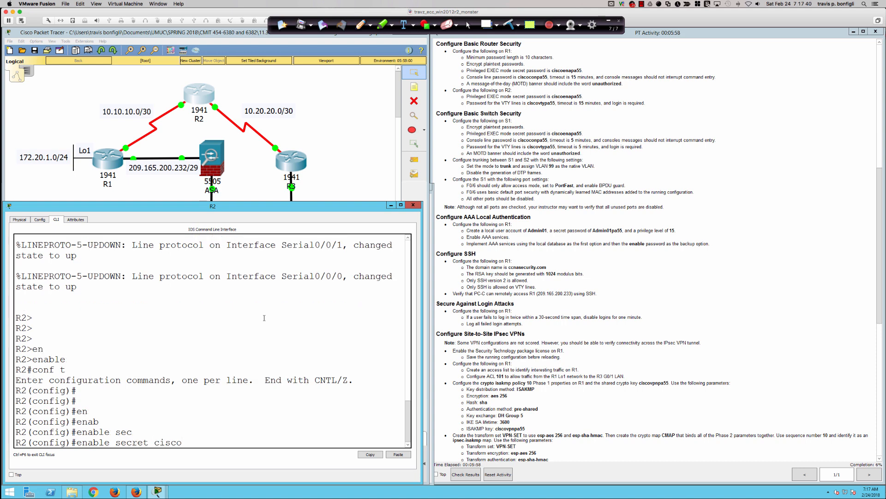
pyautogui.write('enapa55')
pyautogui.press('Return')
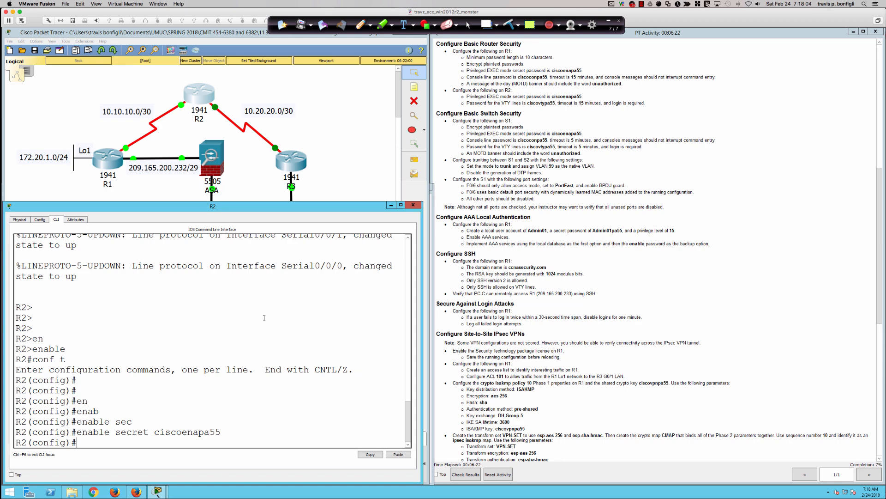
pyautogui.write('line vty 0 15')
pyautogui.press('Return')
pyautogui.write('do sh run')
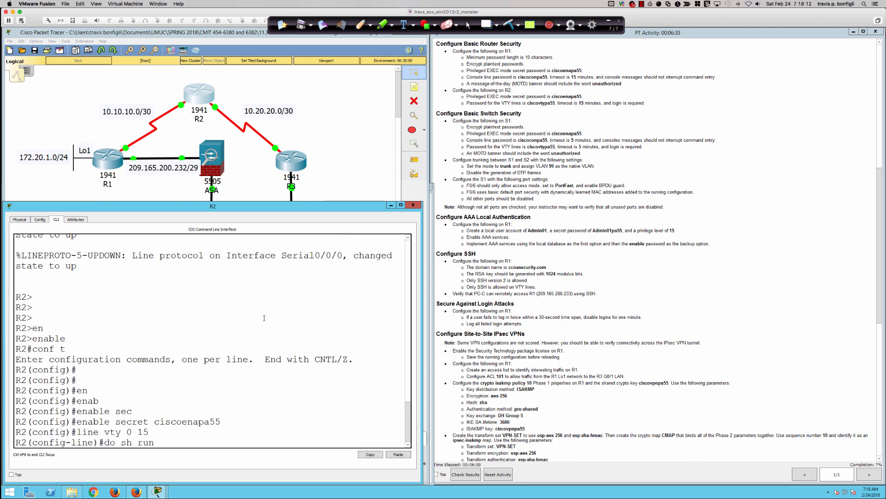
# Display R2's running configuration and highlight its line con 0 and vty 5 15 sections.
pyautogui.press('Return')
pyautogui.press('space')
pyautogui.press('space')
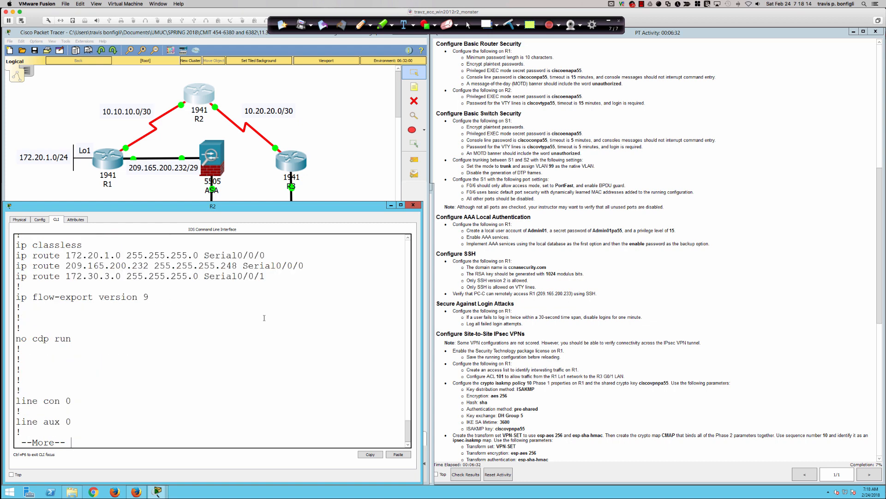
pyautogui.press('space')
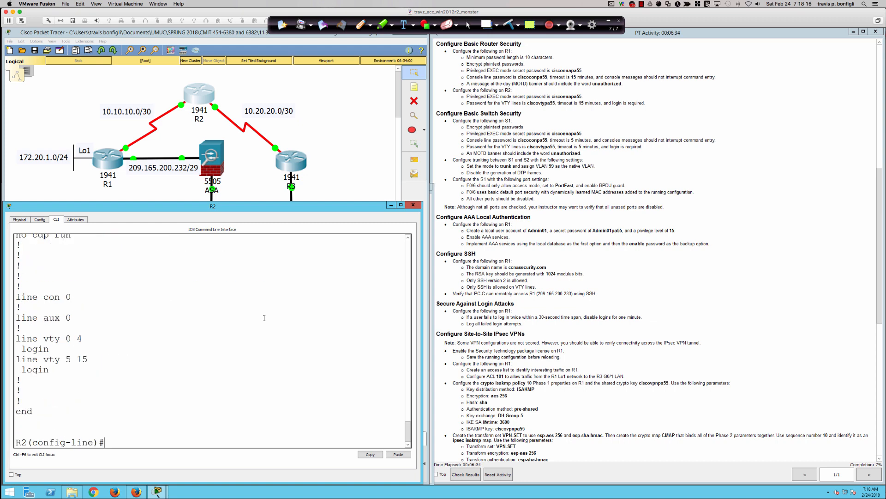
pyautogui.moveTo(35, 306); pyautogui.dragTo(17, 297)
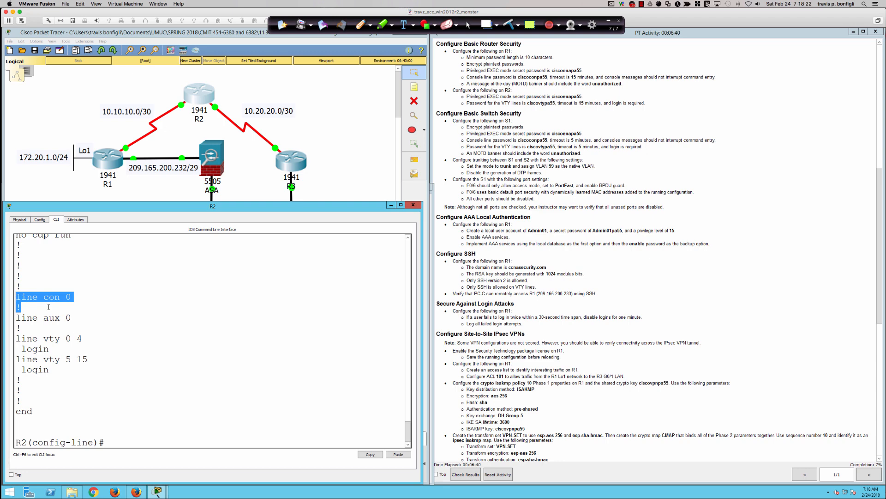
pyautogui.moveTo(16, 359); pyautogui.dragTo(57, 368)
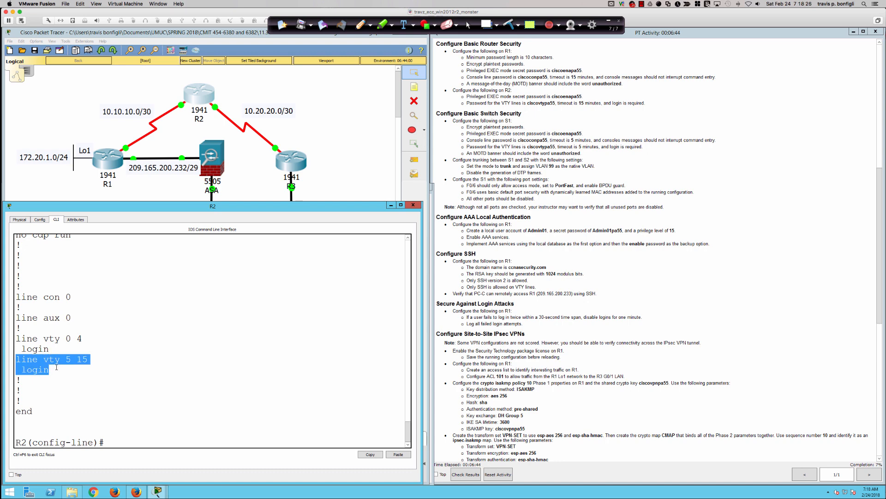
pyautogui.click(192, 382)
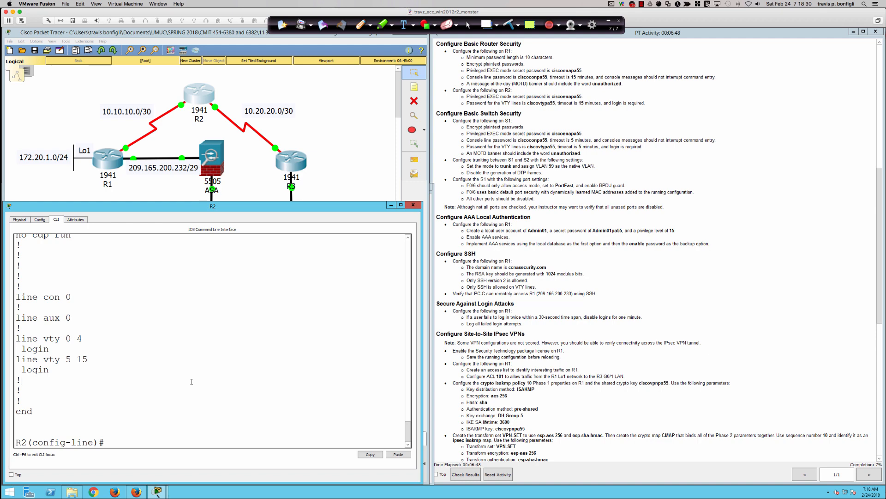
pyautogui.press('Return')
pyautogui.press('Return')
# Give R2's VTY lines the required password and exec-timeout 15 0.
pyautogui.write('pas')
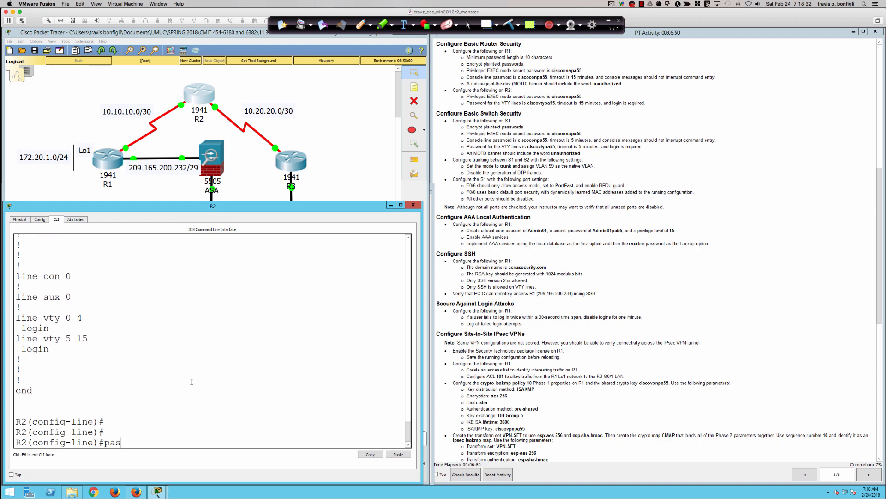
pyautogui.press('Tab')
pyautogui.write('ciscovty')
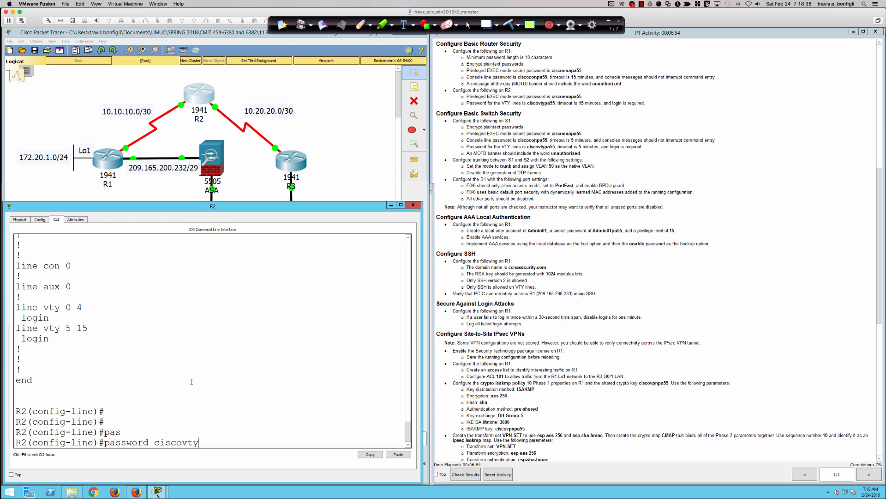
pyautogui.write('pa55')
pyautogui.press('Return')
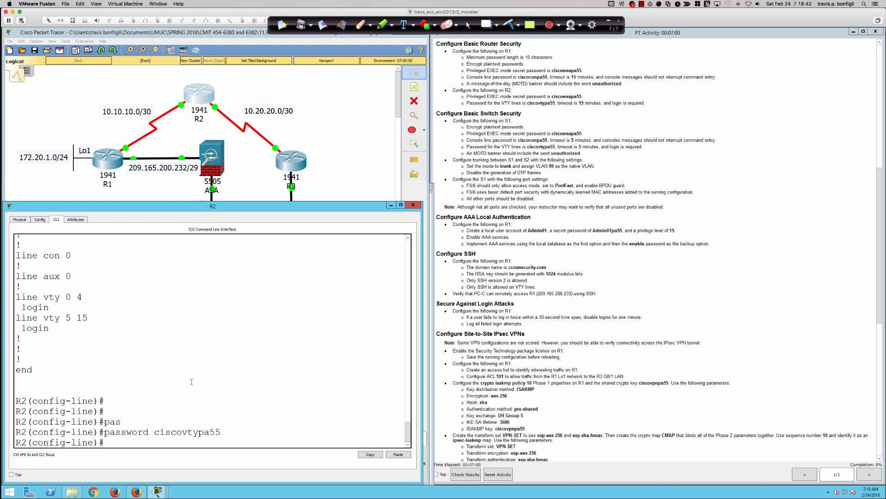
pyautogui.press('Return')
pyautogui.press('Return')
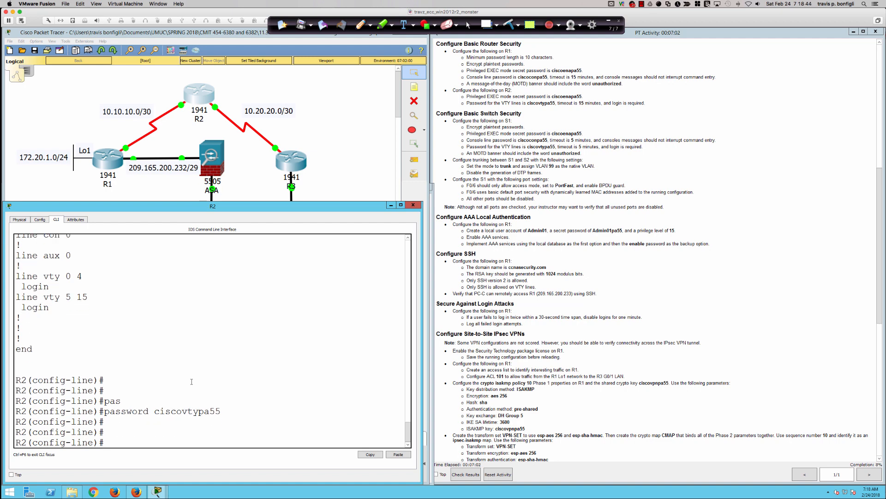
pyautogui.write('ex')
pyautogui.press('Tab')
pyautogui.write('ec')
pyautogui.press('Tab')
pyautogui.write('-timeout 15 0')
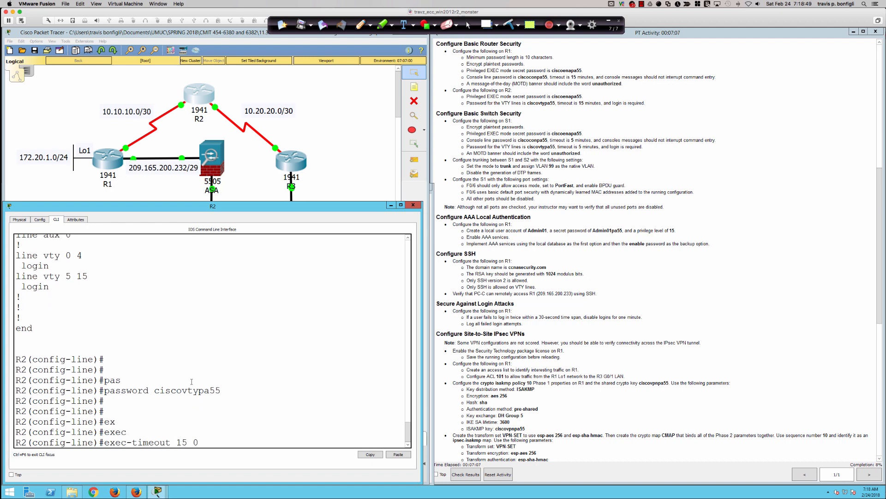
pyautogui.press('Return')
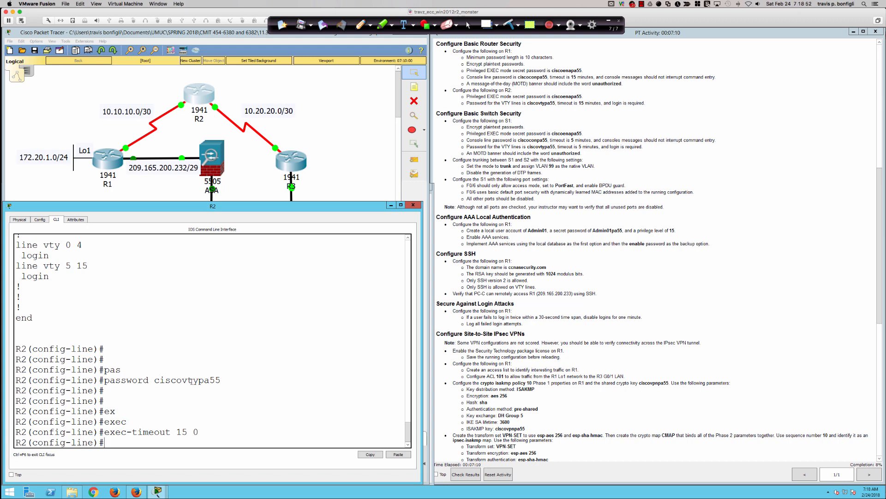
pyautogui.press('Return')
pyautogui.press('Return')
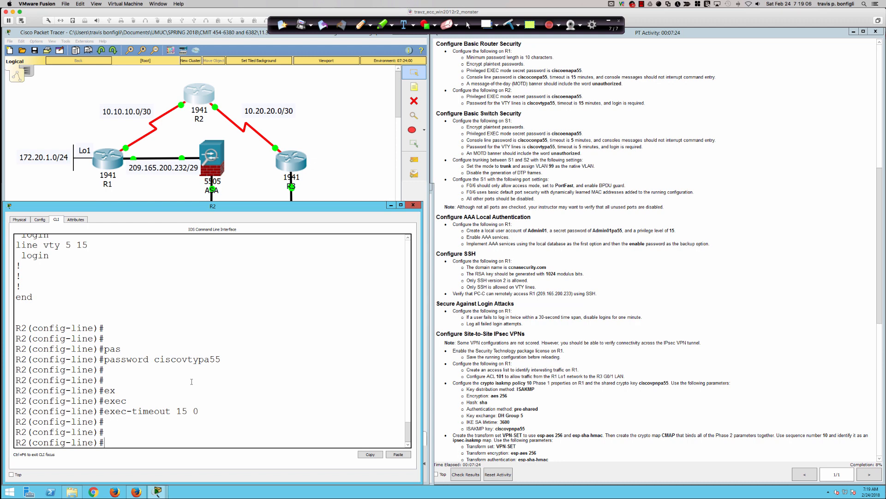
# Require login on the VTY lines and review the running configuration.
pyautogui.write('login')
pyautogui.press('Return')
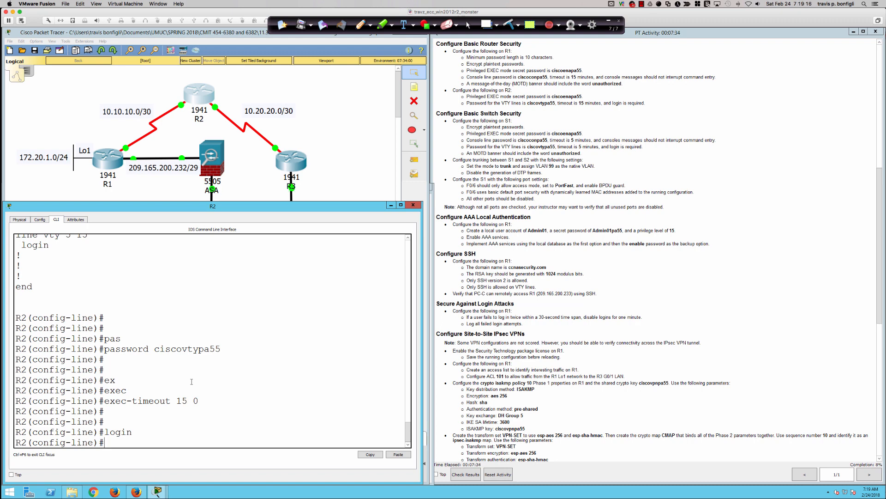
pyautogui.write('do sh ru')
pyautogui.press('Return')
pyautogui.press('space')
pyautogui.press('space')
pyautogui.press('space')
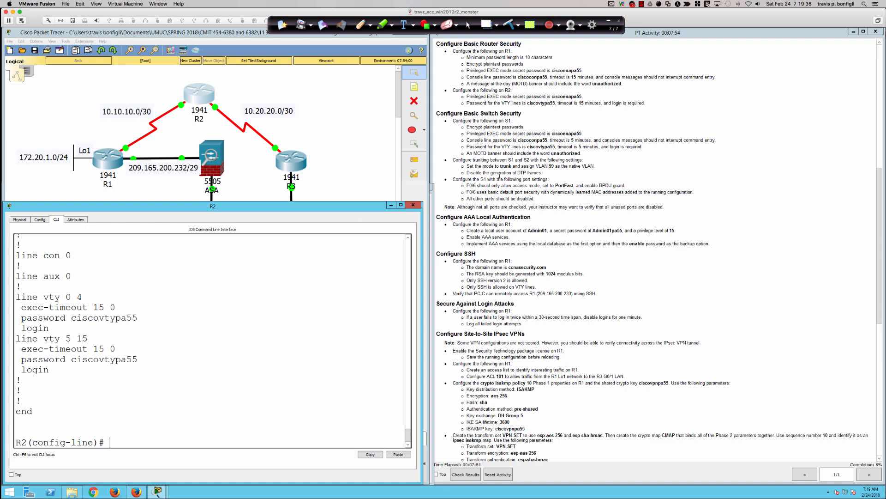
# Open switch S1's enlarged, repositioned CLI window at the S1> user prompt.
pyautogui.scroll(-1, 499, 179)
pyautogui.scroll(-2, 499, 179)
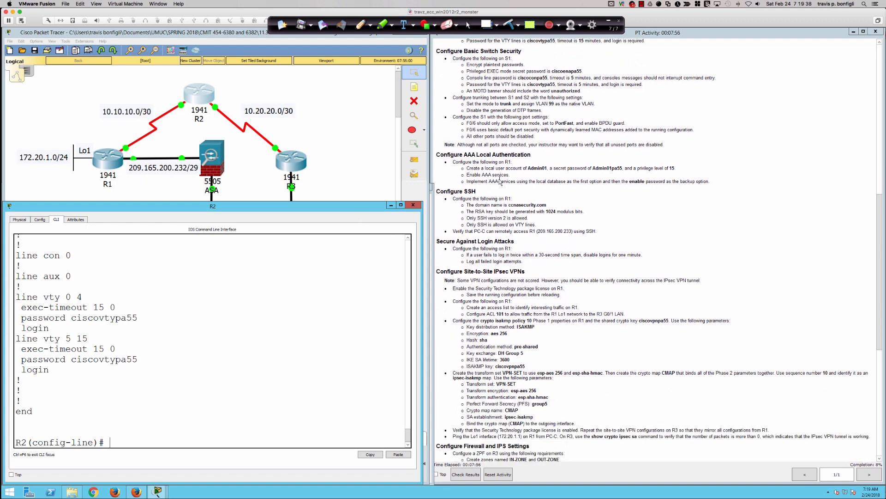
pyautogui.scroll(-1, 484, 105)
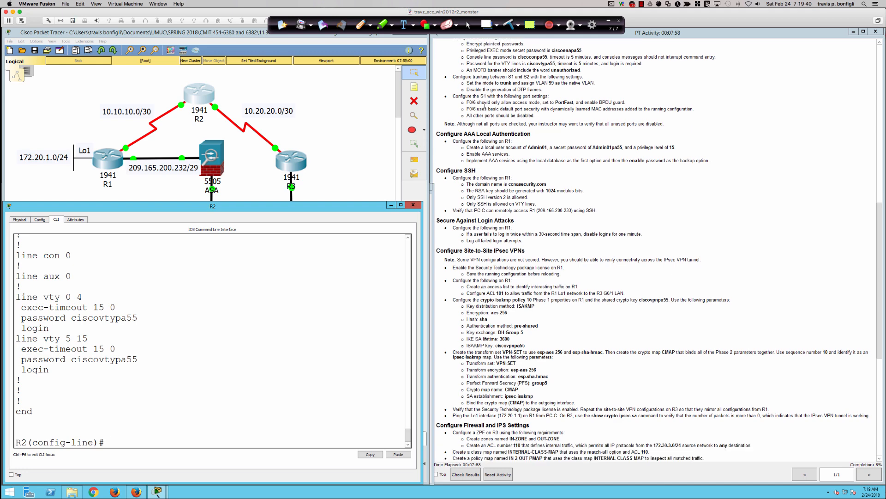
pyautogui.scroll(1, 485, 105)
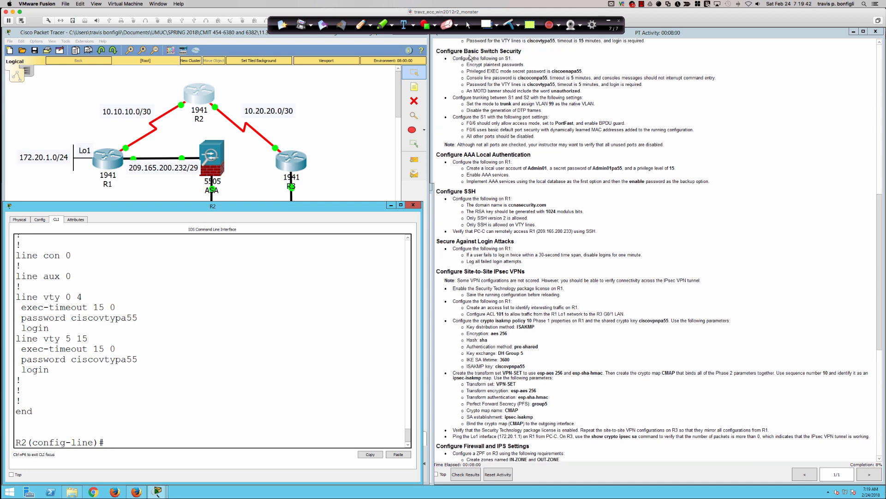
pyautogui.click(339, 115)
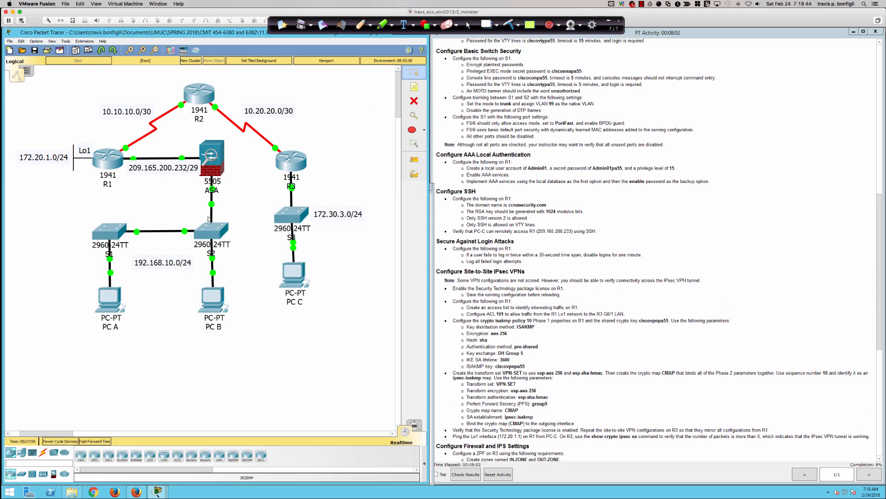
pyautogui.click(122, 232)
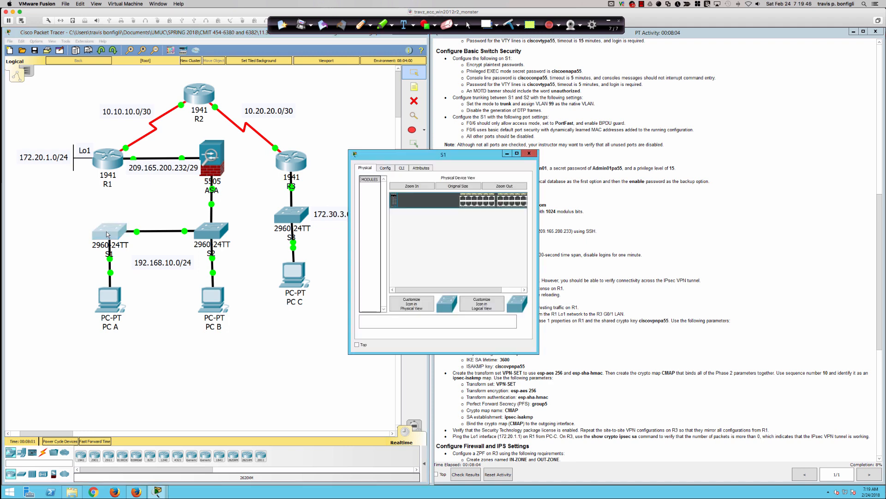
pyautogui.moveTo(349, 353); pyautogui.dragTo(134, 394)
pyautogui.moveTo(266, 156); pyautogui.dragTo(146, 240)
pyautogui.click(68, 249)
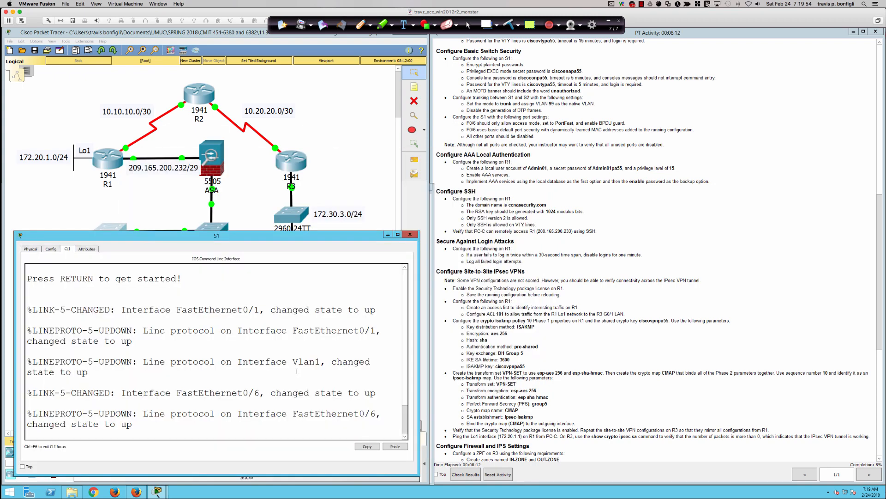
pyautogui.press('Return')
pyautogui.press('Return')
pyautogui.press('Return')
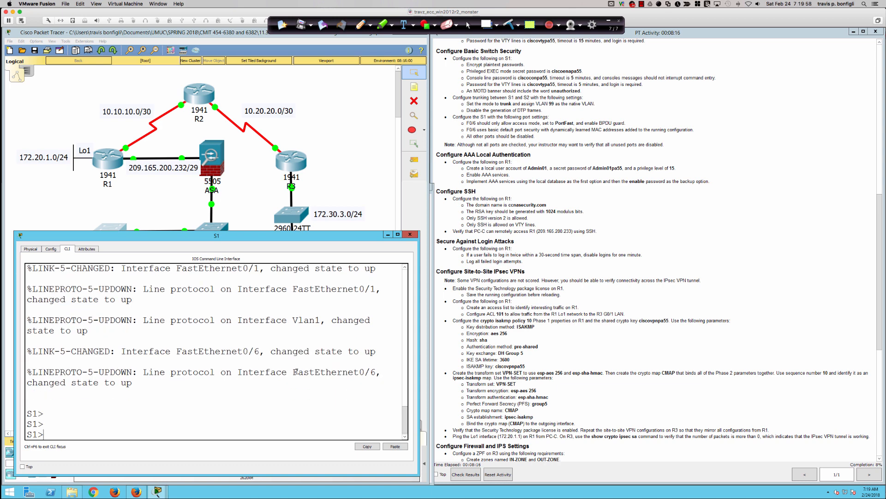
# Enter privileged EXEC and then global configuration mode on S1.
pyautogui.write('en')
pyautogui.press('Tab')
pyautogui.press('Return')
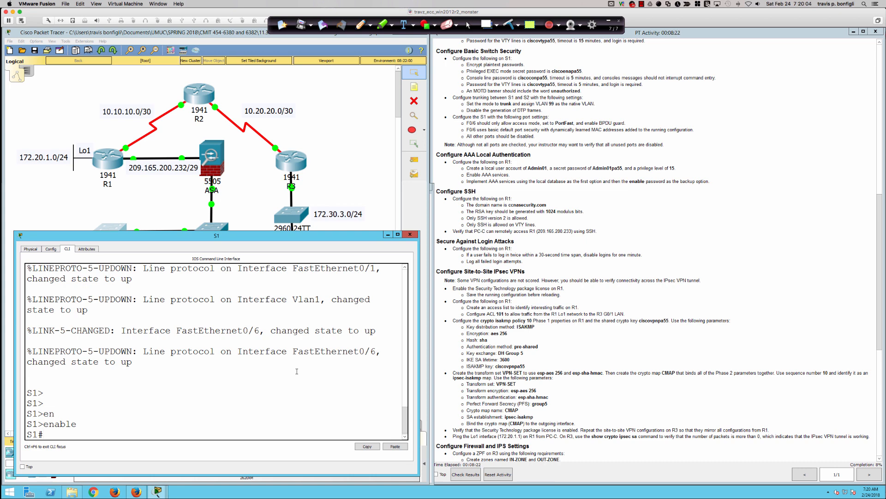
pyautogui.write('conf t')
pyautogui.press('Return')
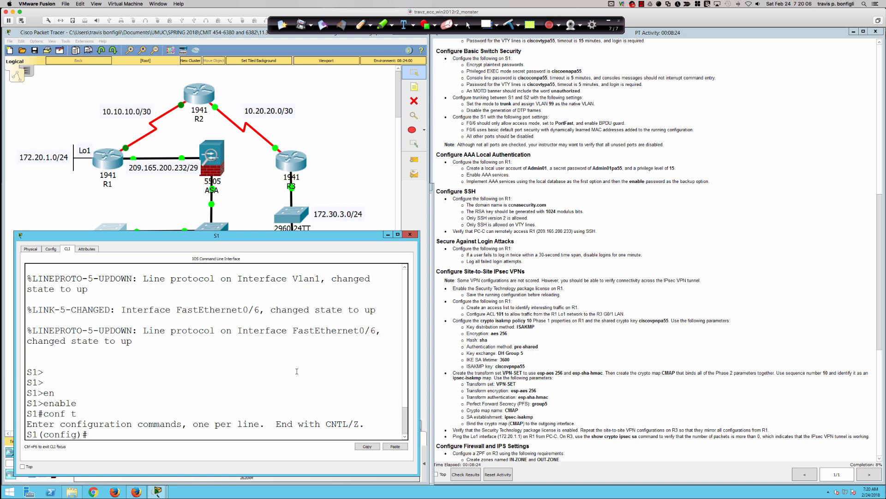
# Enable service password-encryption on S1.
pyautogui.write('serv')
pyautogui.press('Tab')
pyautogui.write('en')
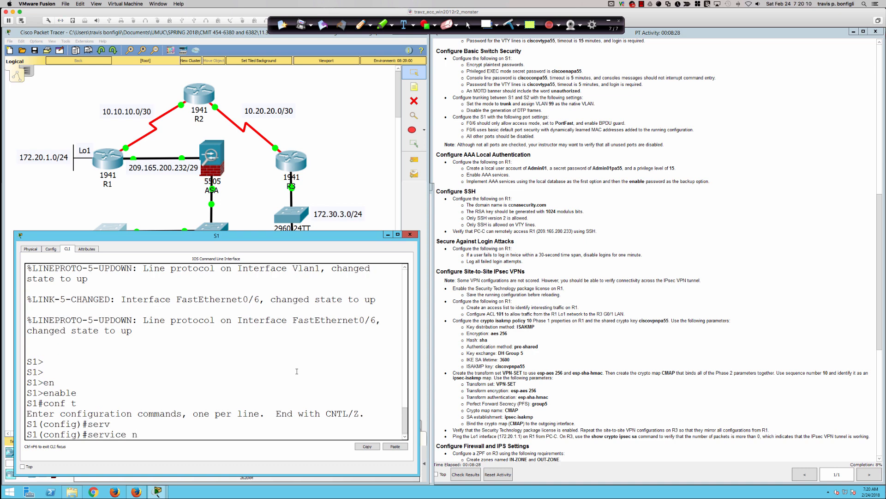
pyautogui.press('Tab')
pyautogui.write('c')
pyautogui.press('BackSpace')
pyautogui.press('BackSpace')
pyautogui.press('BackSpace')
pyautogui.write('pas')
pyautogui.press('Tab')
pyautogui.press('Return')
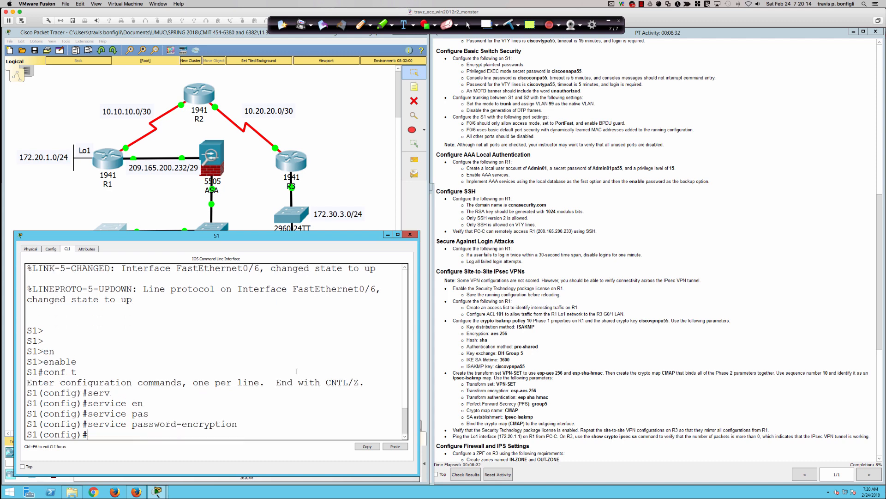
pyautogui.press('Return')
pyautogui.press('Return')
pyautogui.press('Return')
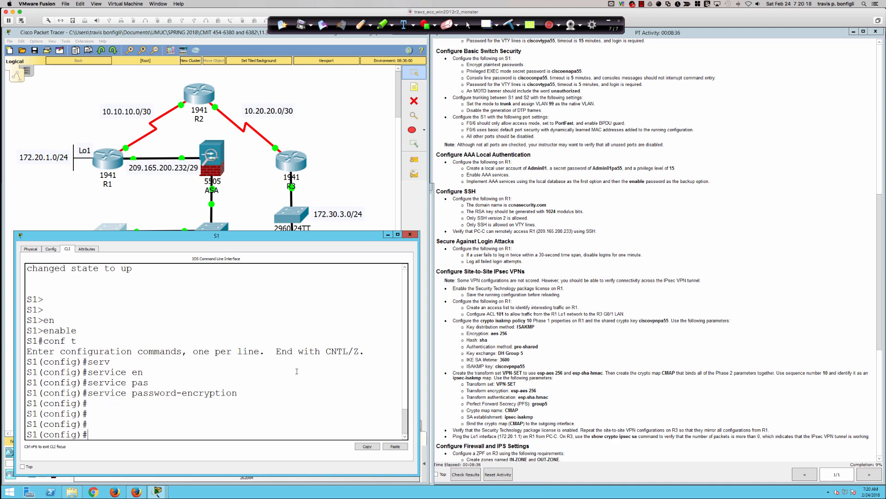
# Set S1's enable secret password and enter line con 0.
pyautogui.write('ena')
pyautogui.press('Tab')
pyautogui.write('sec')
pyautogui.press('Tab')
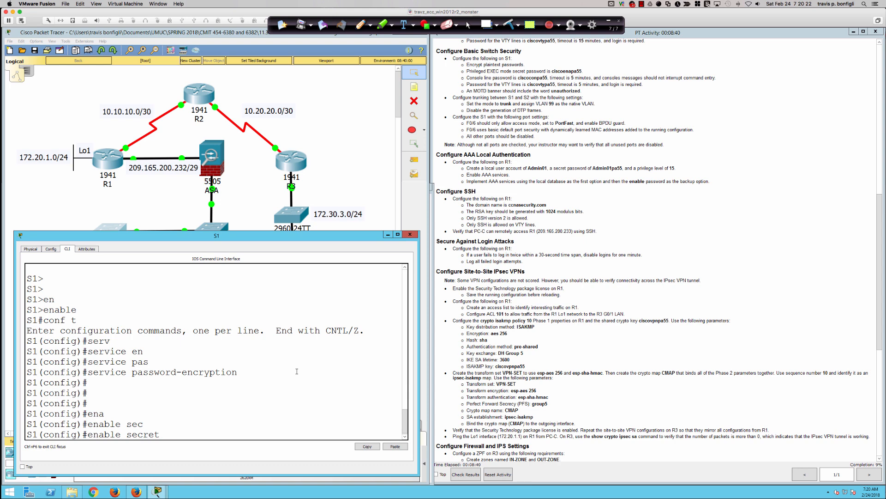
pyautogui.write('ciscoenapa55')
pyautogui.press('Return')
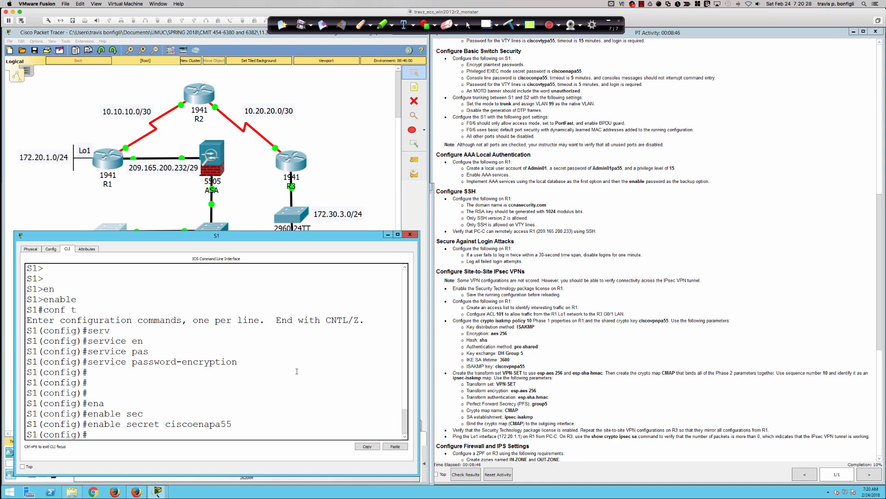
pyautogui.write('line con 0')
pyautogui.press('Return')
# Give S1's console line a password and an exec-timeout of 5 0.
pyautogui.write('pas')
pyautogui.press('Tab')
pyautogui.write('cisco')
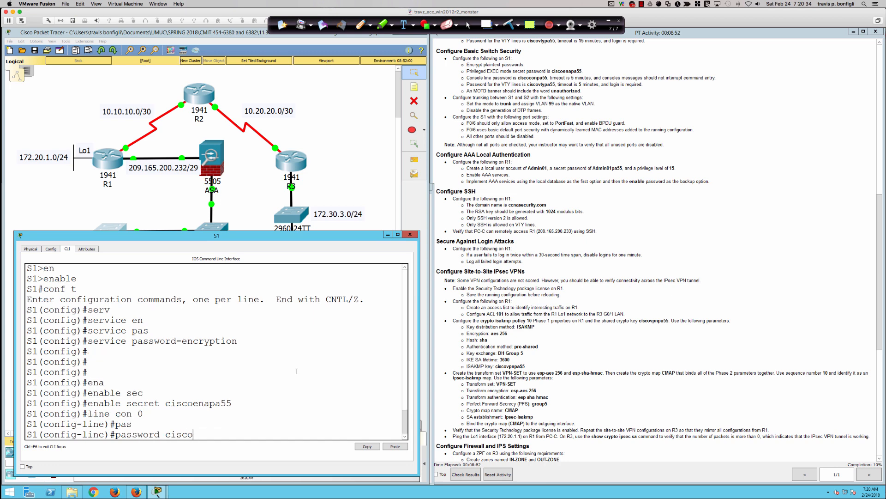
pyautogui.write('conpa55')
pyautogui.press('Return')
pyautogui.write('exec')
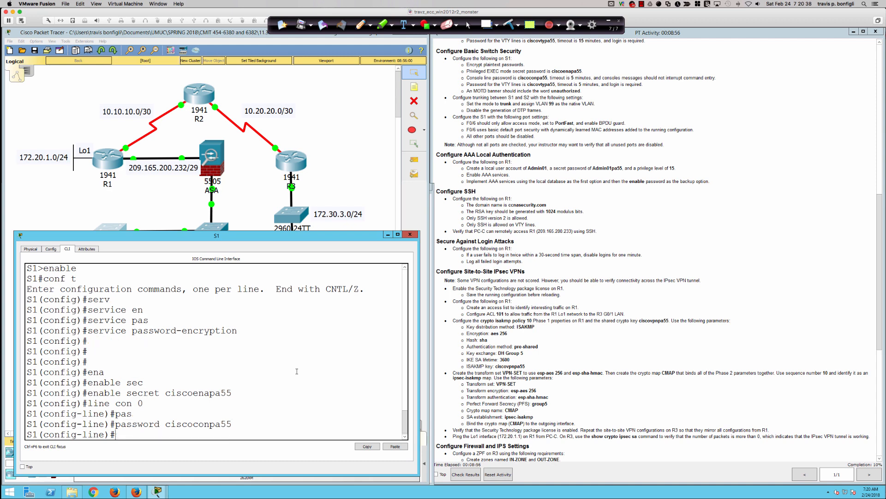
pyautogui.press('Tab')
pyautogui.write('5')
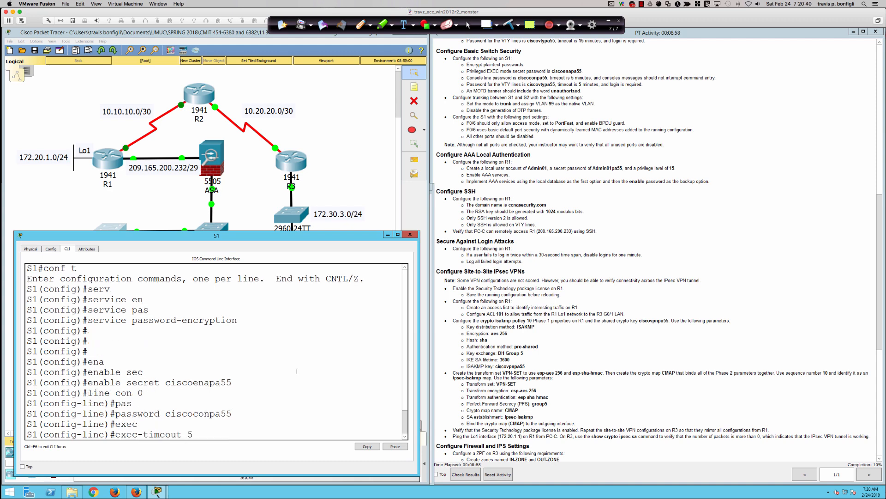
pyautogui.write(' 0')
pyautogui.press('Return')
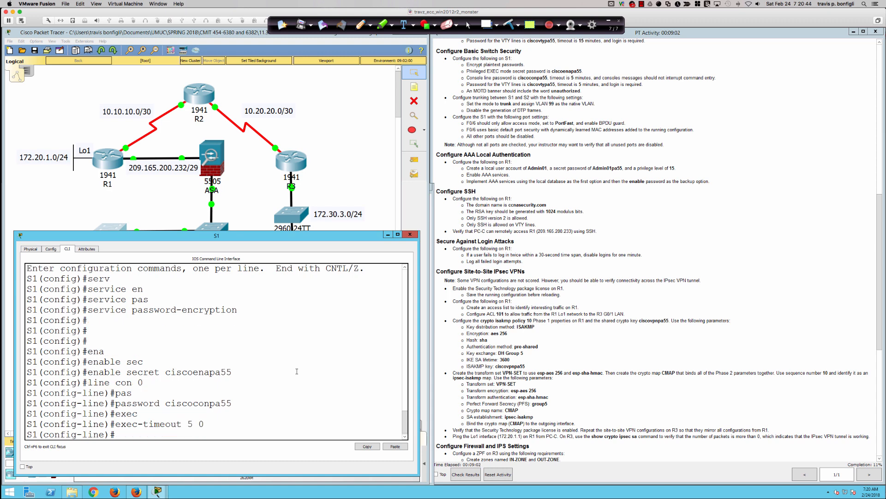
# Enable logging synchronous on the console line, then enter line vty 0 15.
pyautogui.write('logg sync')
pyautogui.press('Return')
pyautogui.press('Return')
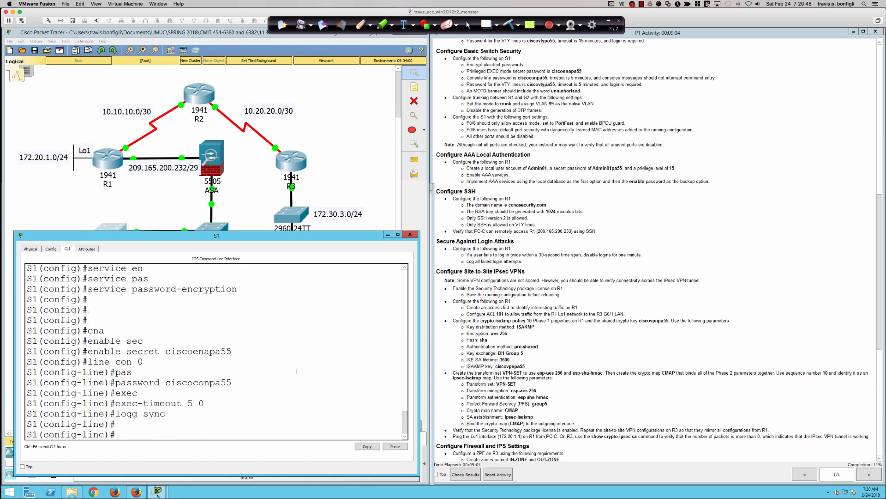
pyautogui.write('logg')
pyautogui.press('Tab')
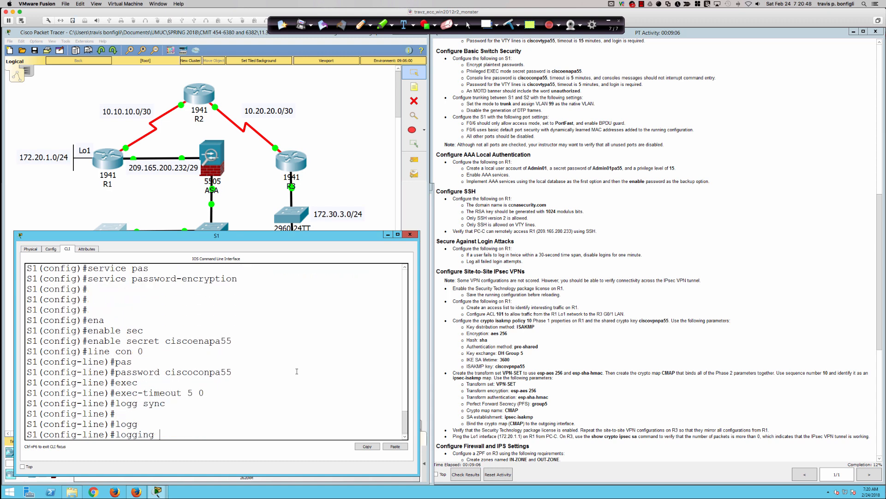
pyautogui.write('sy')
pyautogui.press('Tab')
pyautogui.press('Return')
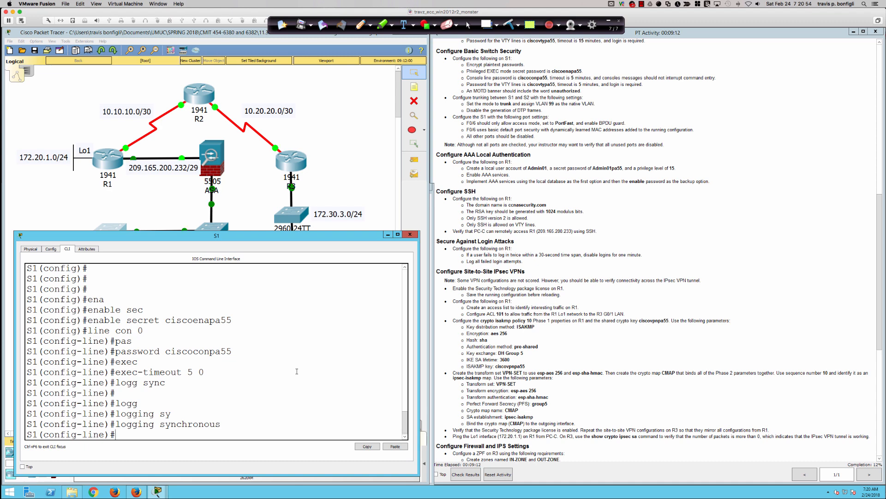
pyautogui.press('Return')
pyautogui.press('Return')
pyautogui.press('Return')
pyautogui.press('Return')
pyautogui.write('line')
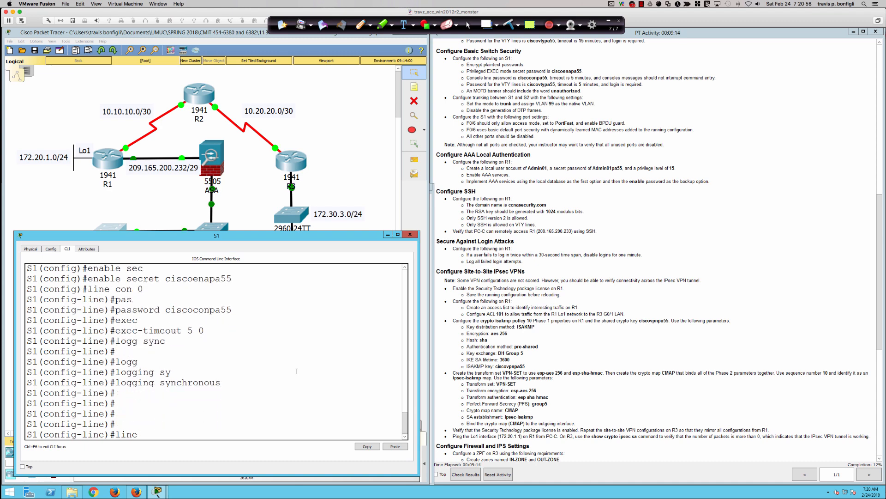
pyautogui.write(' vty 0 15')
pyautogui.press('Return')
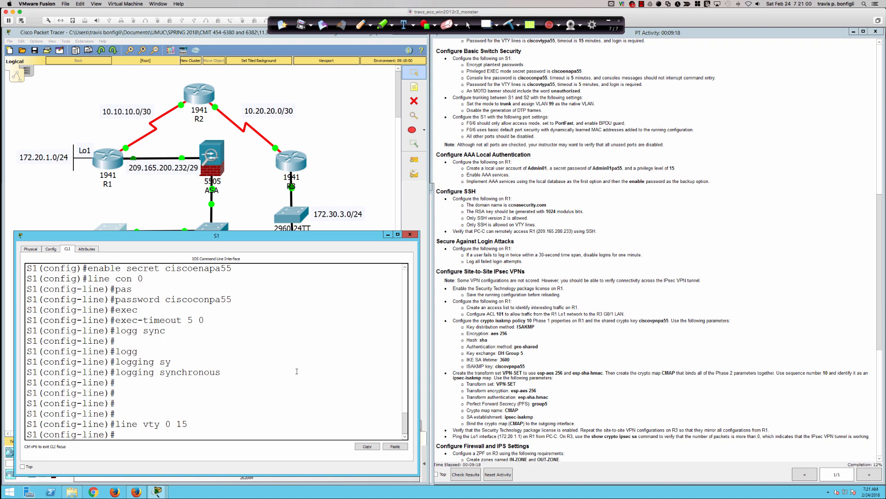
# Set a VTY password, exec-timeout 5 0 and login on S1's VTY lines 0–15.
pyautogui.write('pas')
pyautogui.press('Tab')
pyautogui.write('cisc')
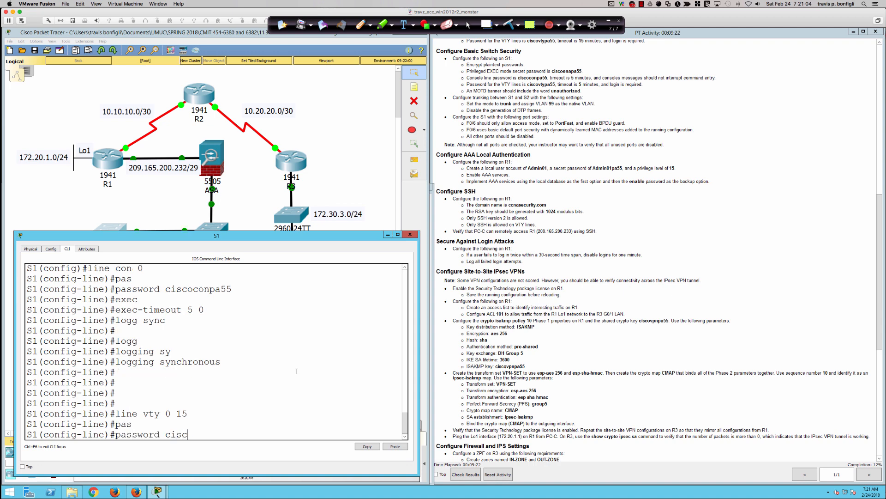
pyautogui.write('ovtypa55')
pyautogui.press('Return')
pyautogui.write('exec')
pyautogui.press('Tab')
pyautogui.write('5 0')
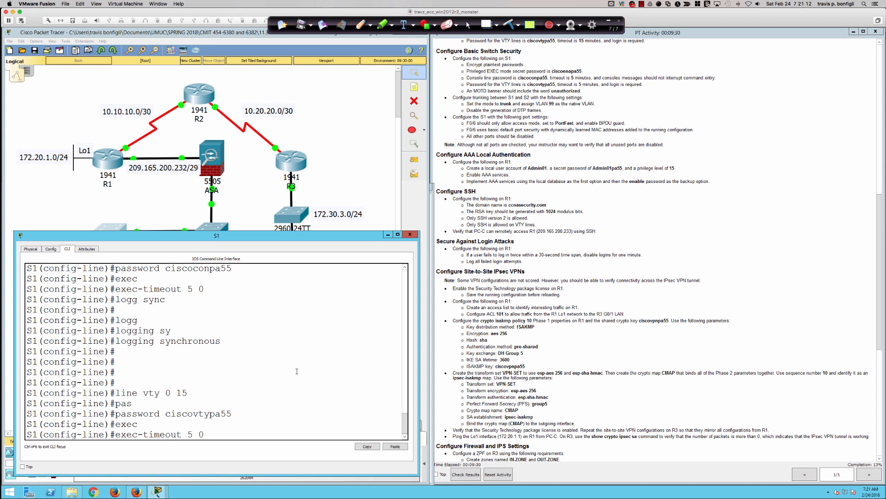
pyautogui.press('Return')
pyautogui.write('login')
pyautogui.press('Return')
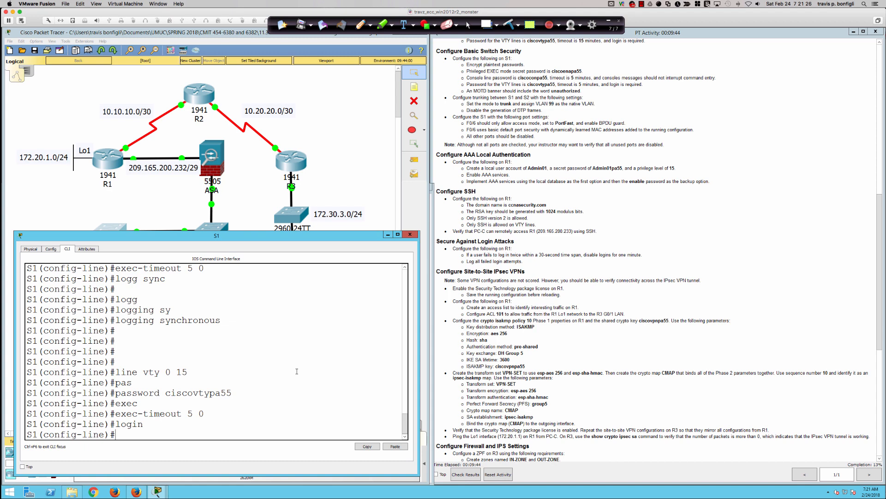
# Exit line configuration and set the MOTD banner 'unauthorized Access is Prohibited'.
pyautogui.press('Return')
pyautogui.press('Return')
pyautogui.press('Return')
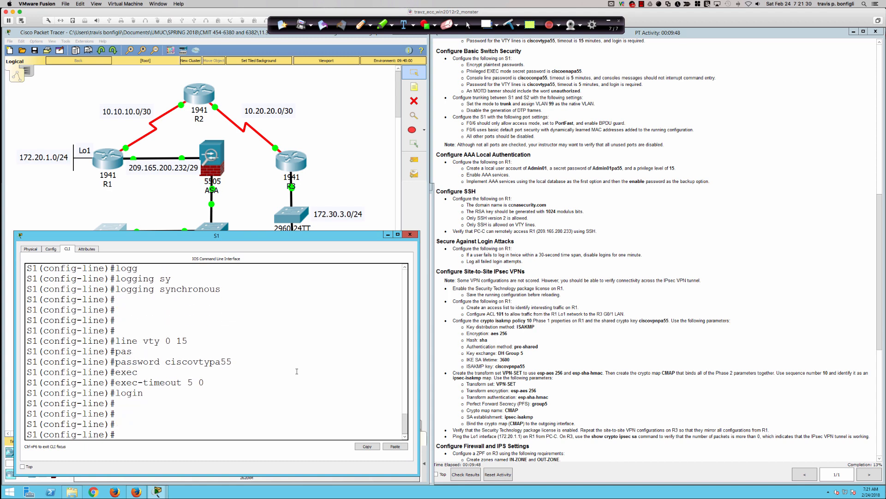
pyautogui.write('exit')
pyautogui.press('Return')
pyautogui.write('ban')
pyautogui.press('Tab')
pyautogui.write('mot')
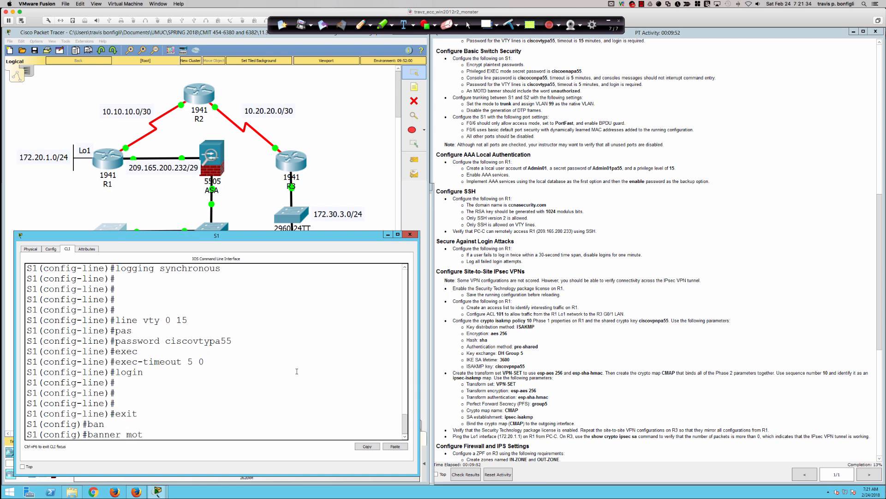
pyautogui.write('d %unauthorized Access')
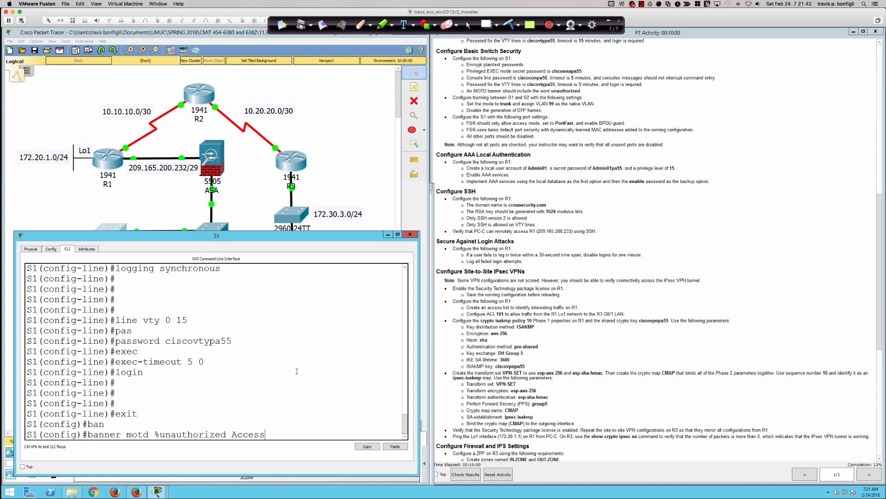
pyautogui.write(' is Prohibited%')
pyautogui.press('Return')
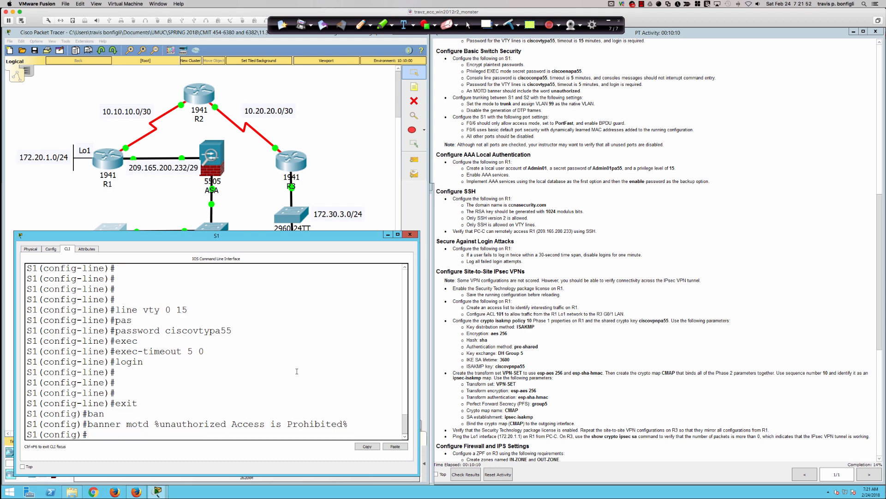
# Run do sh int trun to check S1's trunking interfaces.
pyautogui.press('Return')
pyautogui.press('Return')
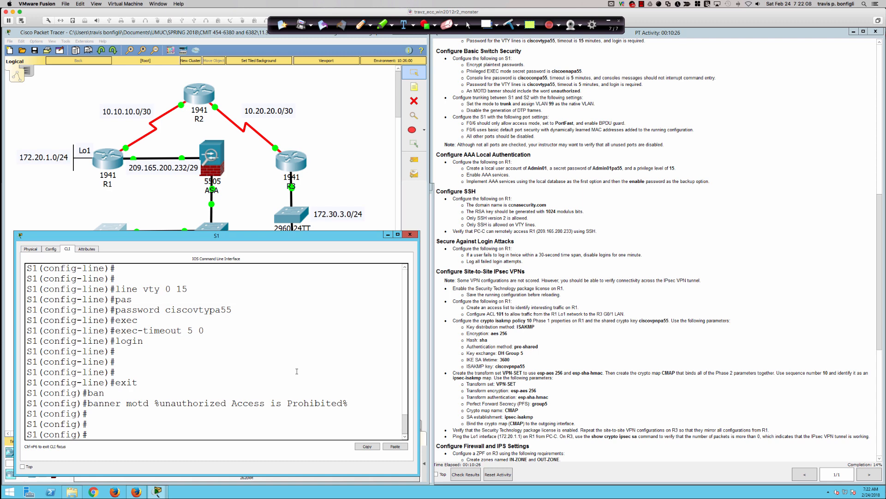
pyautogui.press('Return')
pyautogui.press('Return')
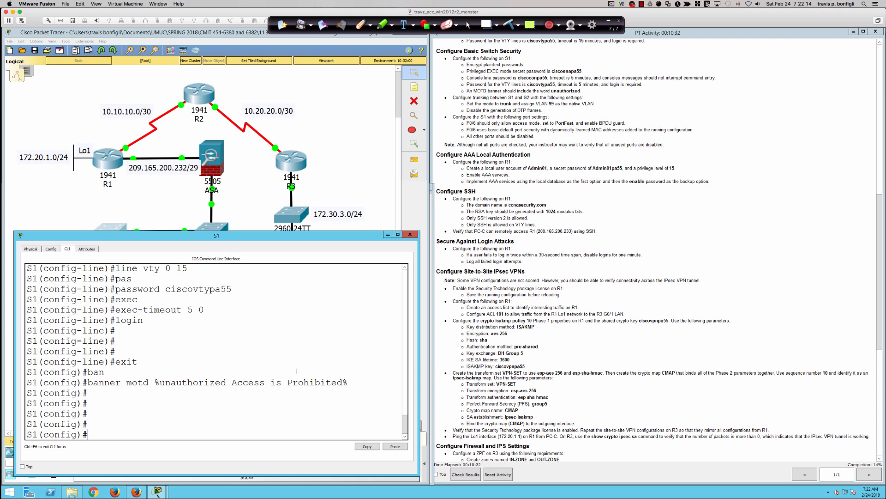
pyautogui.write('do sh int trun')
pyautogui.press('Return')
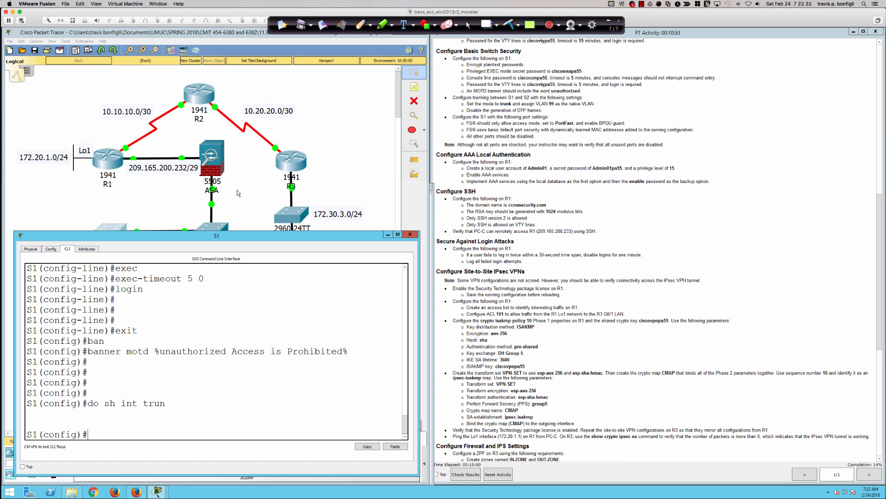
# Run do sh ip int bri on S1 and page through the full interface list.
pyautogui.scroll(-3, 237, 189)
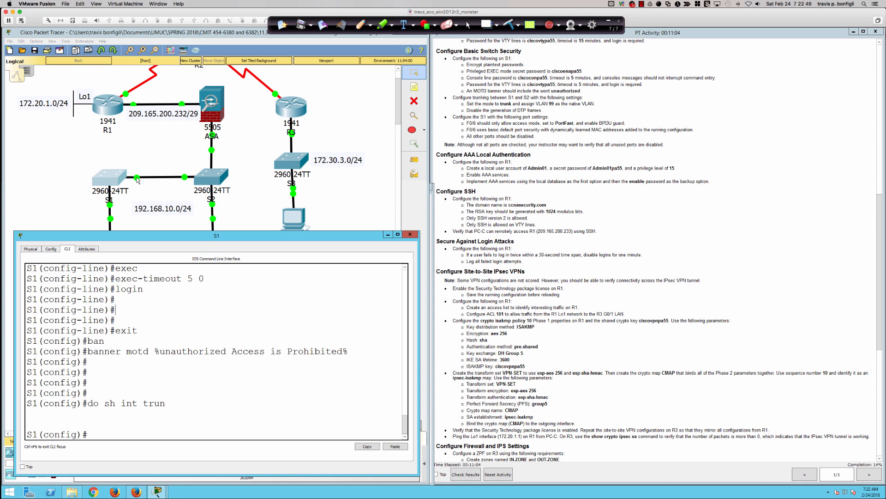
pyautogui.click(344, 327)
pyautogui.write('do sh ip int bri')
pyautogui.press('Return')
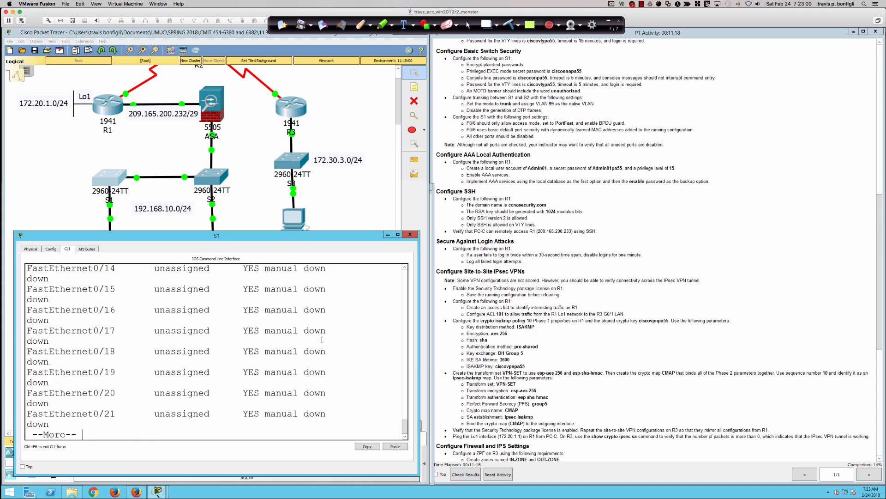
pyautogui.scroll(7, 325, 338)
pyautogui.scroll(2, 318, 338)
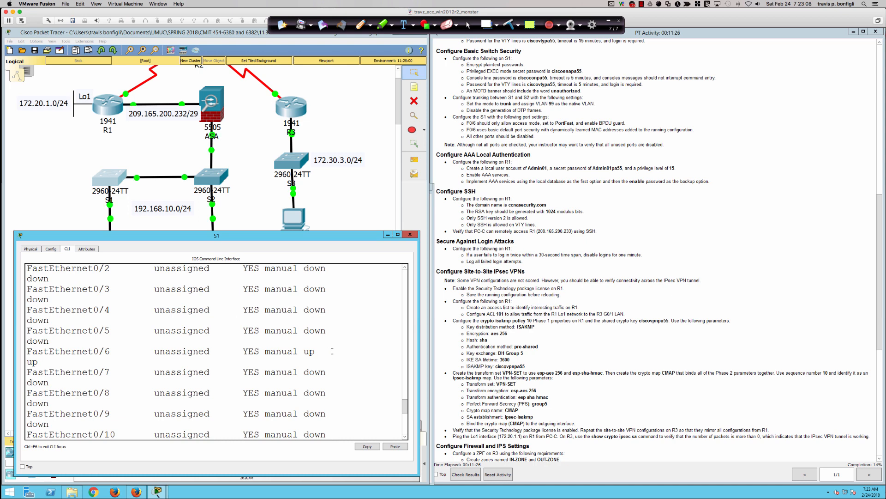
pyautogui.scroll(4, 333, 352)
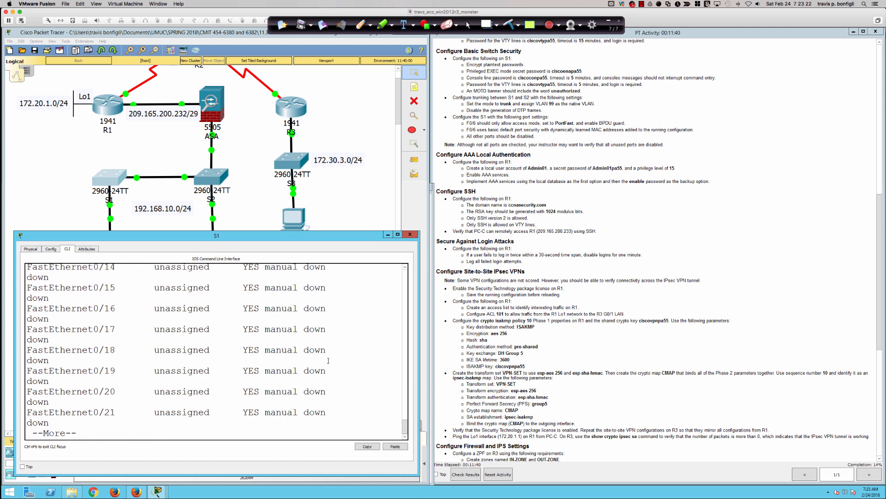
pyautogui.press('space')
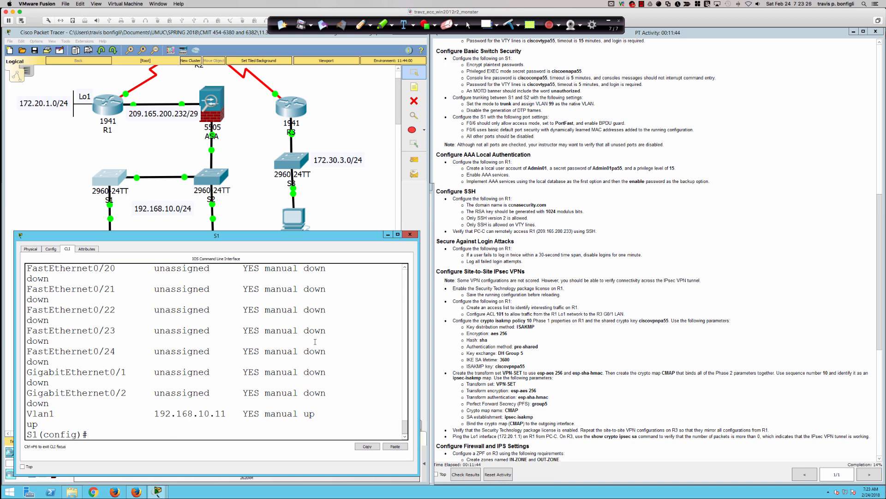
# Enter interface FastEthernet0/1 and type the shut command.
pyautogui.click(343, 358)
pyautogui.write('int fa0/1')
pyautogui.press('Return')
pyautogui.write('shut')
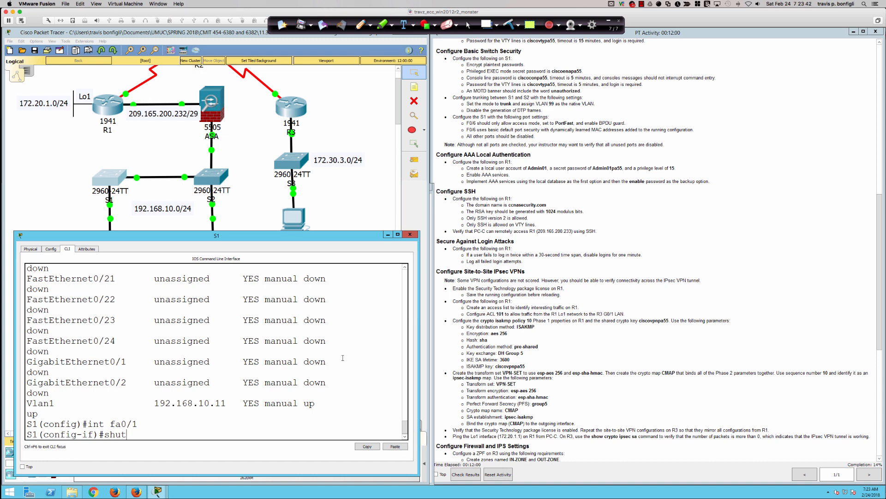
# Shut down FastEthernet0/1, then bring it back up with no shut.
pyautogui.press('Return')
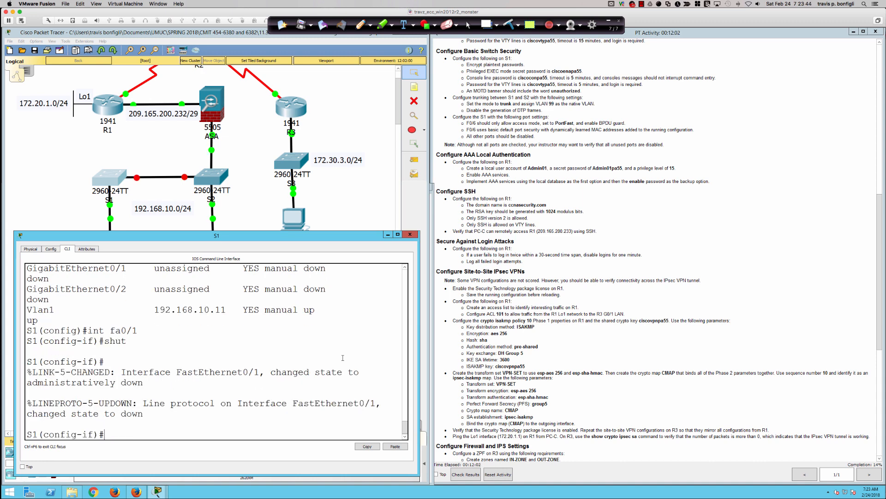
pyautogui.write('no shut')
pyautogui.press('Return')
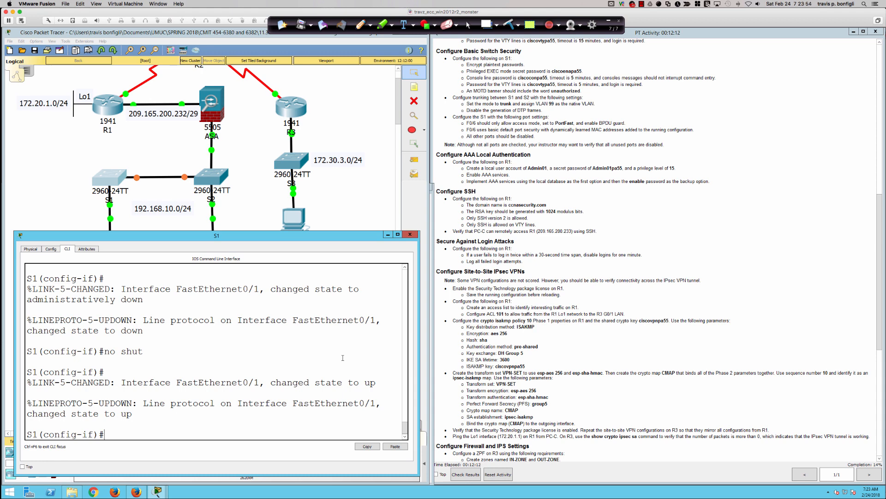
pyautogui.press('Return')
pyautogui.press('Return')
pyautogui.press('Return')
pyautogui.press('Return')
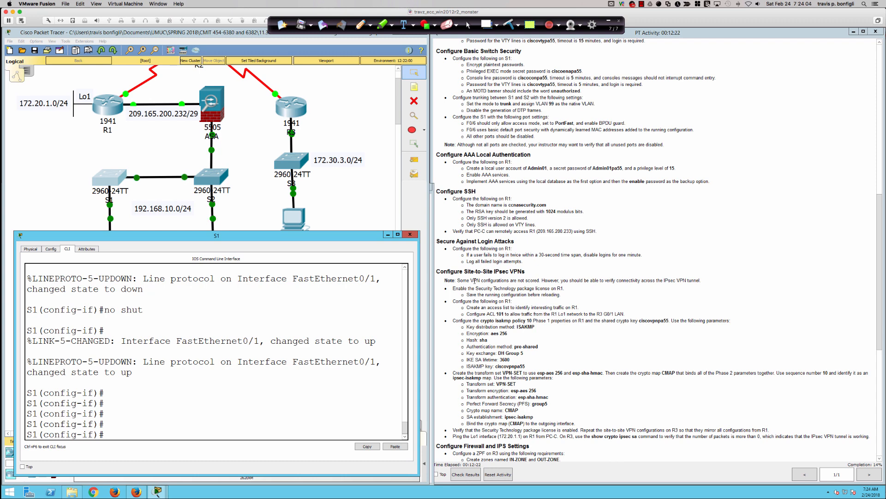
# Re-enter interface fa0/1 and set it to switchport mode trunk.
pyautogui.scroll(-2, 476, 280)
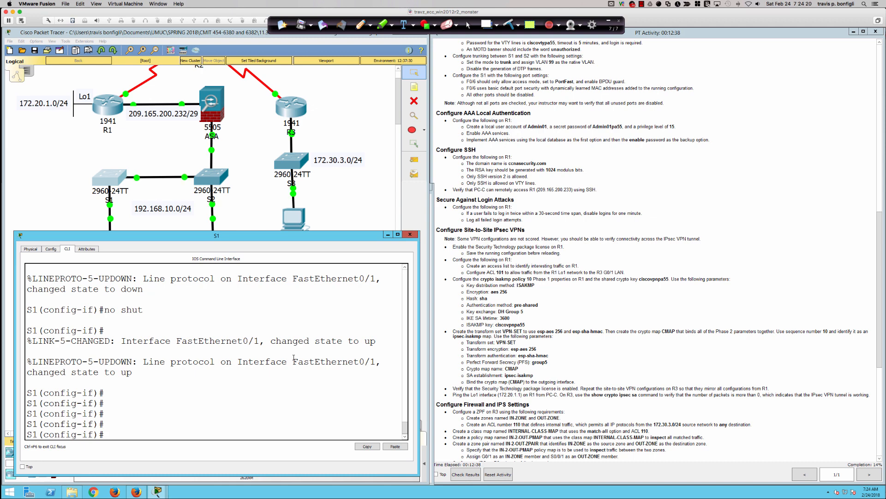
pyautogui.press('Return')
pyautogui.press('Return')
pyautogui.write('int fa0/1')
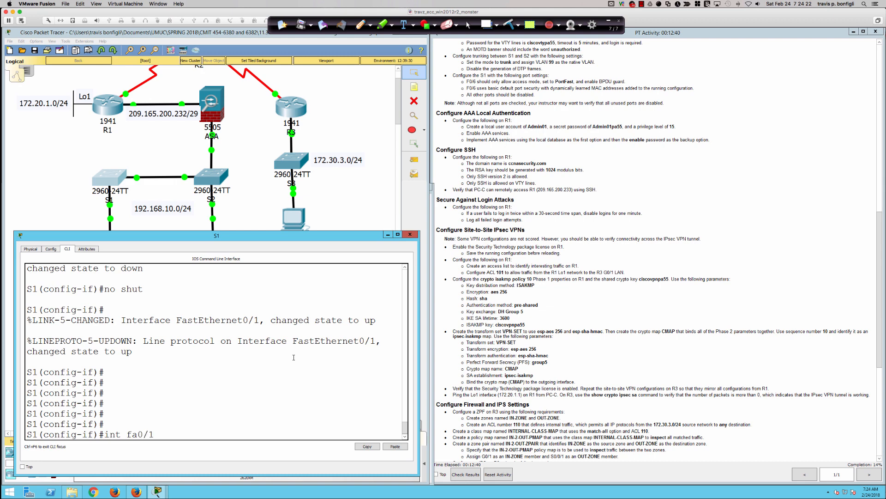
pyautogui.press('Return')
pyautogui.press('Return')
pyautogui.press('Return')
pyautogui.press('Return')
pyautogui.write('swit')
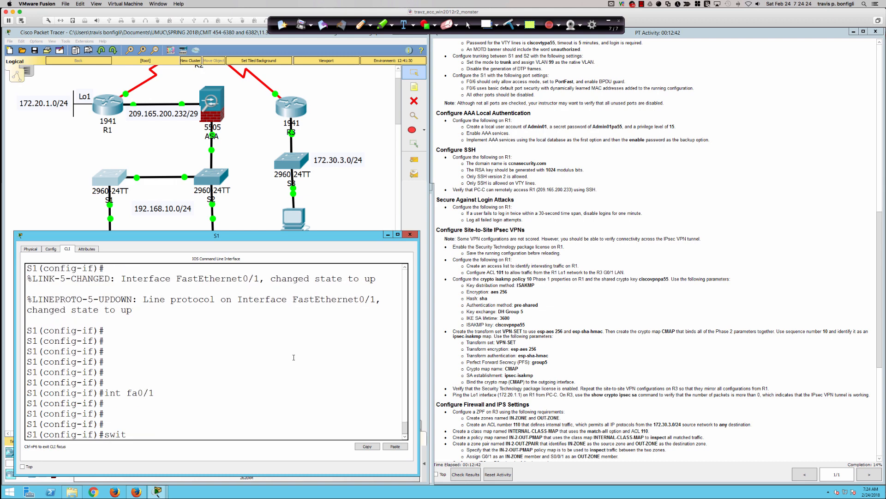
pyautogui.press('Tab')
pyautogui.write('m t')
pyautogui.press('Return')
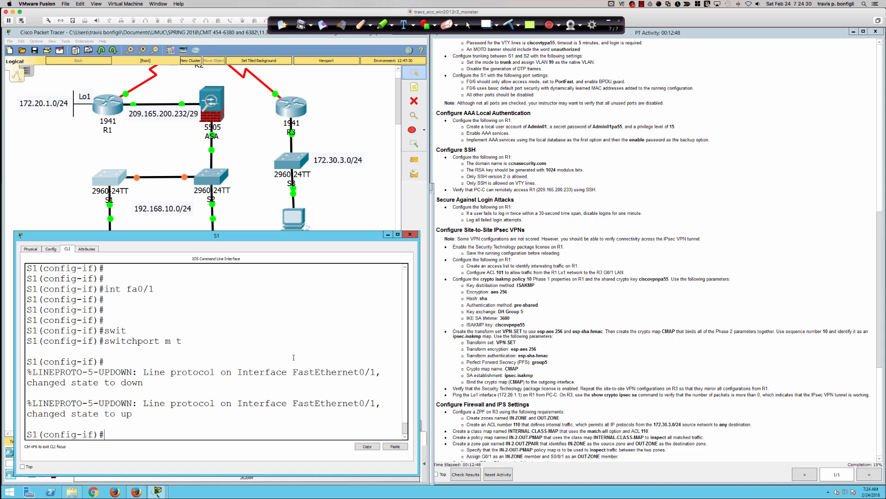
# Disable DTP negotiation on Fa0/1 with switchport nonegotiate.
pyautogui.write('swi')
pyautogui.press('Tab')
pyautogui.write('non')
pyautogui.press('Tab')
pyautogui.press('Return')
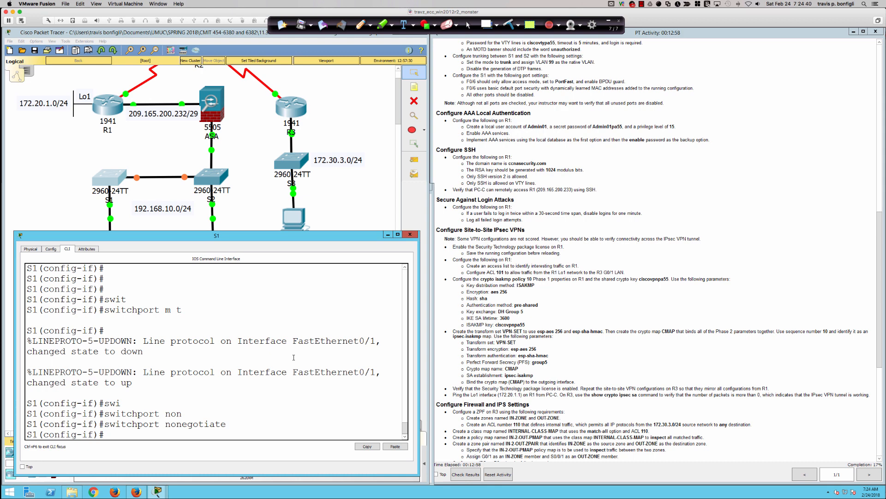
# Set the trunk native VLAN on Fa0/1 to 99.
pyautogui.write('swi')
pyautogui.press('Tab')
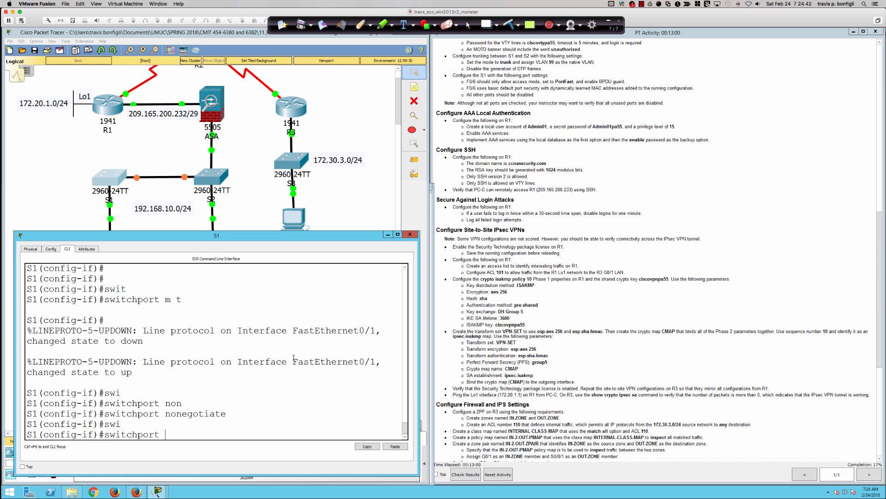
pyautogui.write('tru')
pyautogui.press('Tab')
pyautogui.write('na')
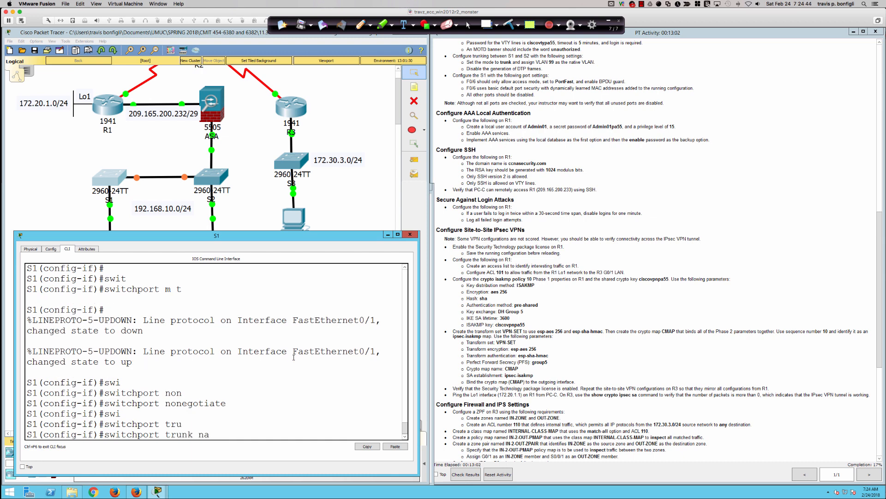
pyautogui.press('Tab')
pyautogui.write('val')
pyautogui.press('Tab')
pyautogui.press('BackSpace')
pyautogui.press('BackSpace')
pyautogui.write('l')
pyautogui.press('Tab')
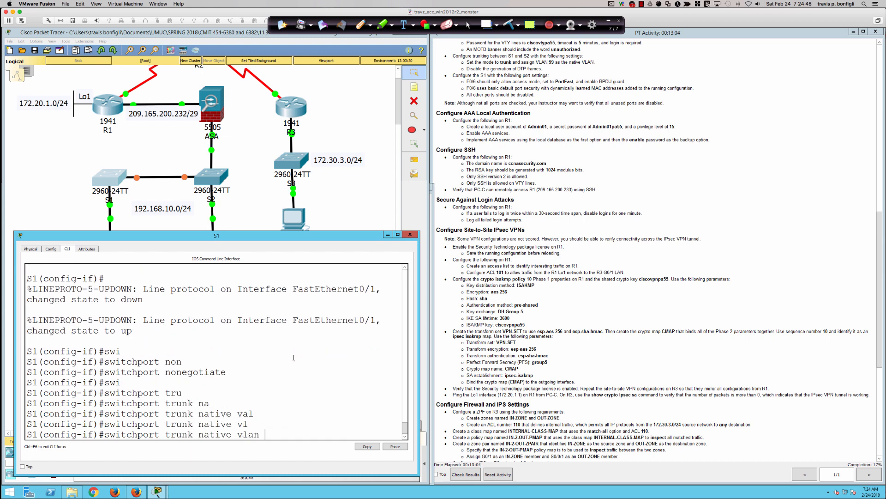
pyautogui.write('99')
pyautogui.press('Return')
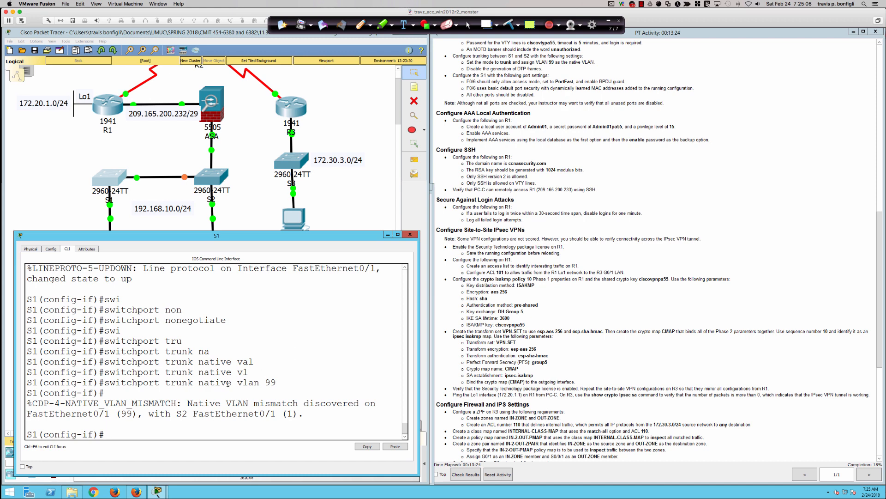
pyautogui.moveTo(28, 403); pyautogui.dragTo(310, 412)
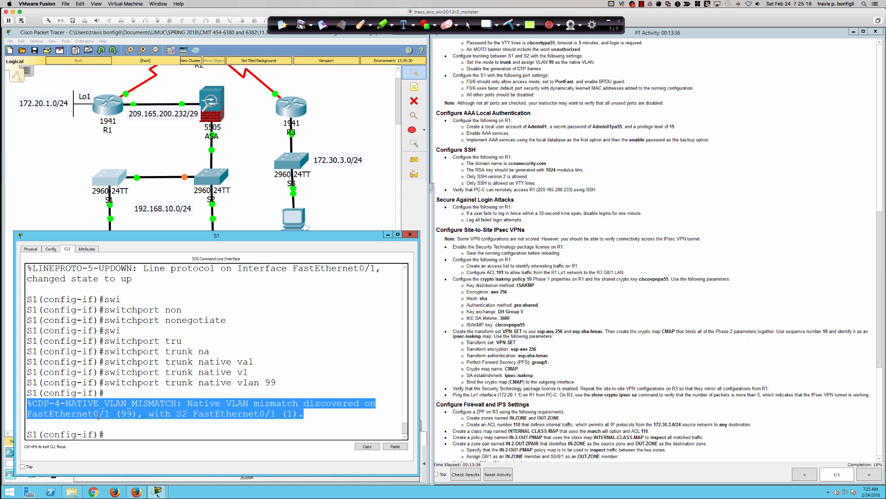
pyautogui.doubleClick(126, 413)
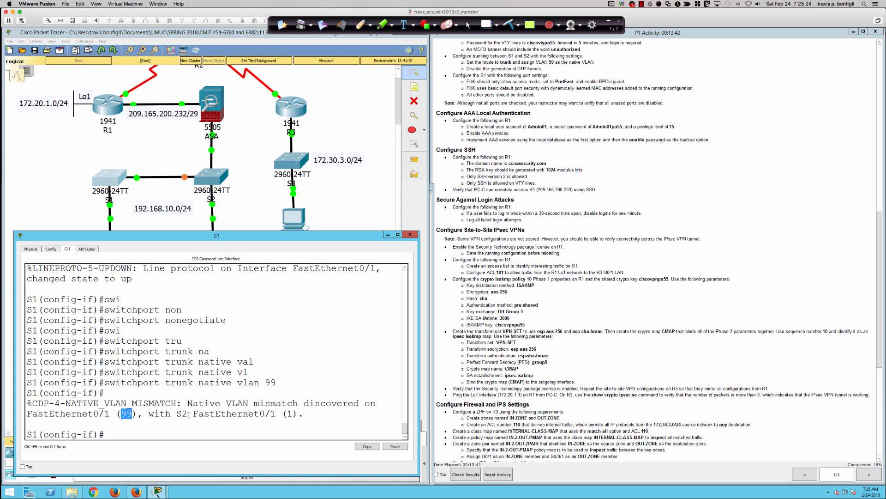
pyautogui.moveTo(194, 413); pyautogui.dragTo(300, 414)
pyautogui.click(195, 396)
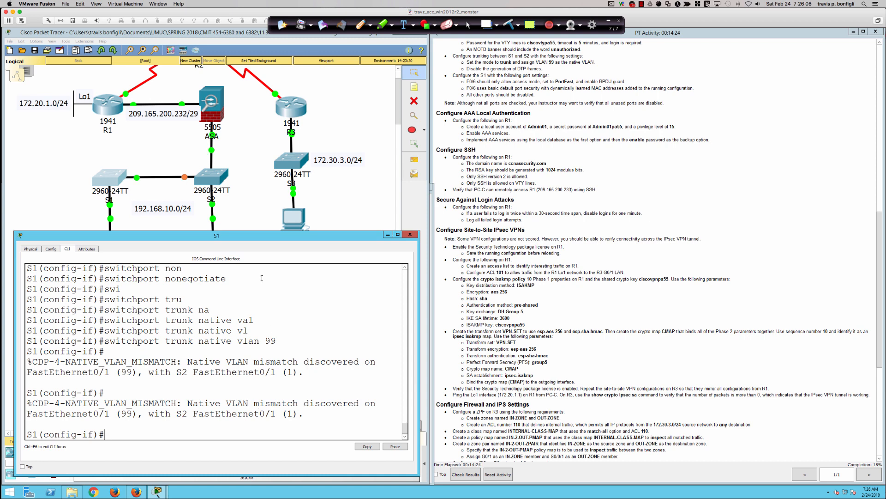
# Open switch S2's enlarged, repositioned window on its CLI with a fresh prompt.
pyautogui.click(208, 178)
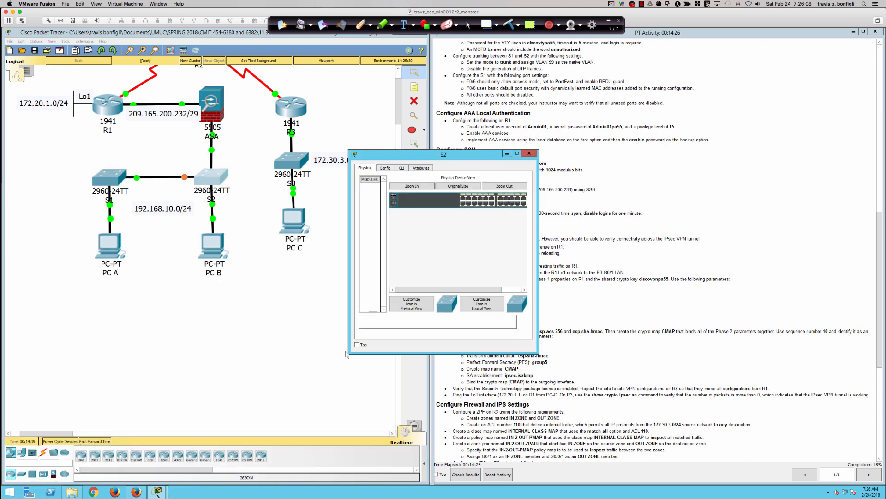
pyautogui.moveTo(345, 353); pyautogui.dragTo(178, 380)
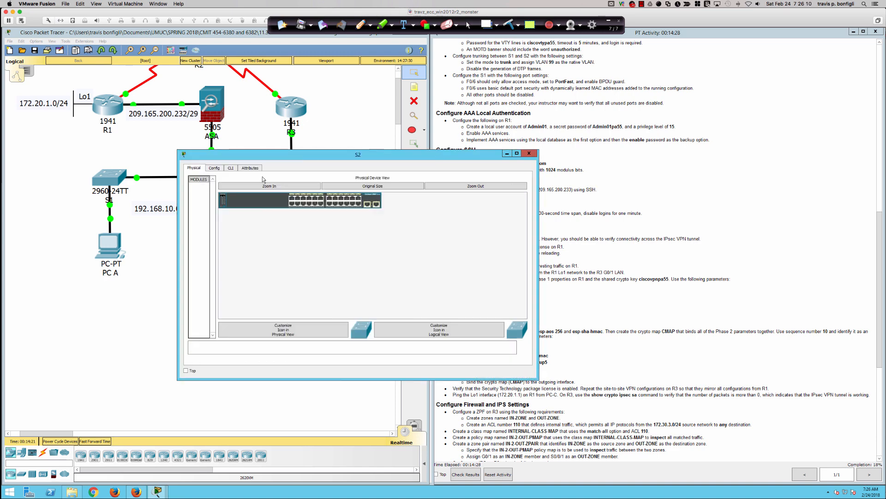
pyautogui.moveTo(279, 156); pyautogui.dragTo(128, 248)
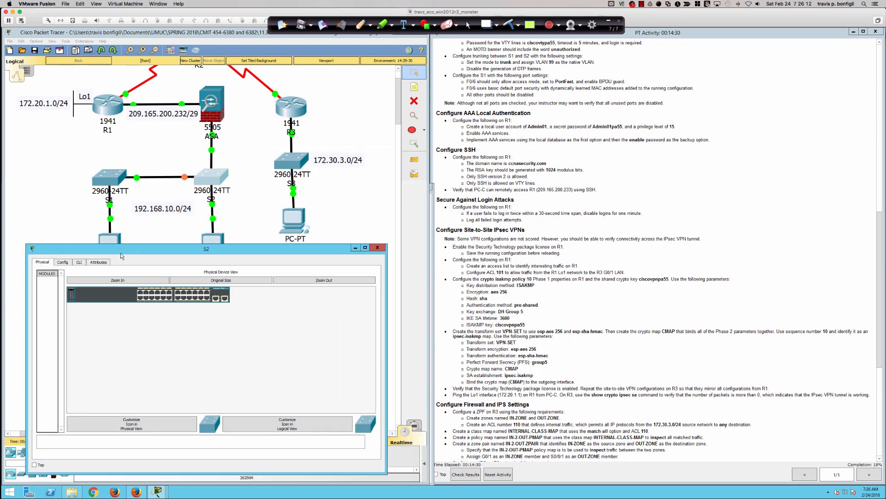
pyautogui.click(79, 262)
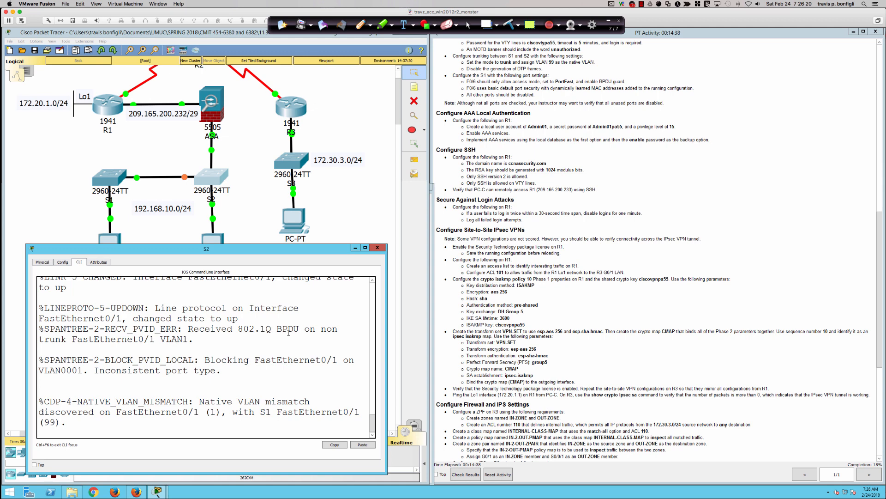
pyautogui.press('Return')
pyautogui.press('Return')
pyautogui.press('Return')
pyautogui.press('Return')
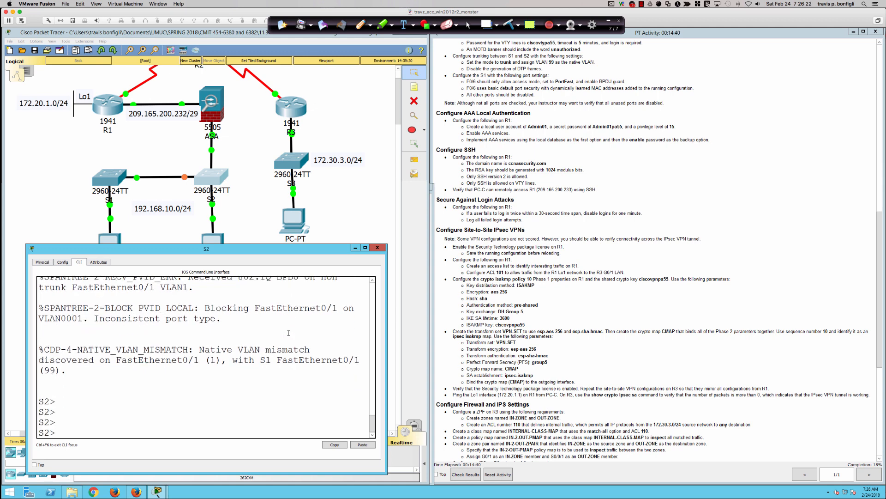
# Enter privileged EXEC and global configuration mode on S2.
pyautogui.write('en')
pyautogui.press('Tab')
pyautogui.press('Return')
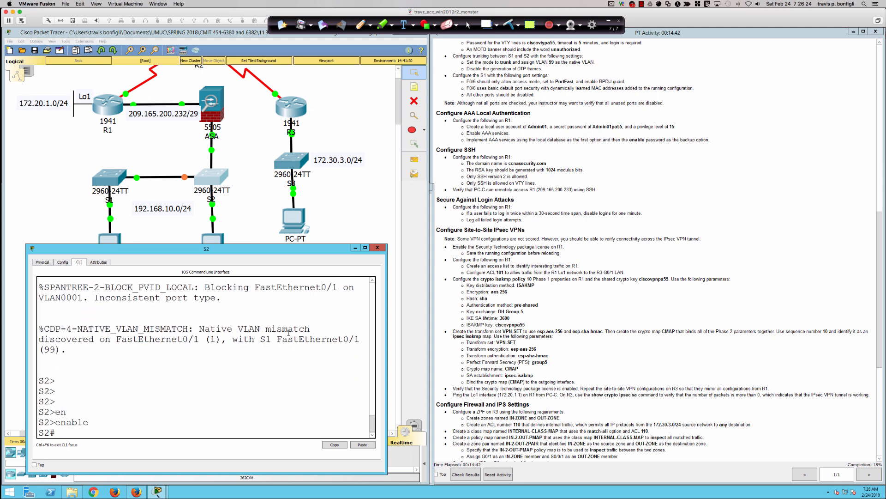
pyautogui.write('conf t')
pyautogui.press('Return')
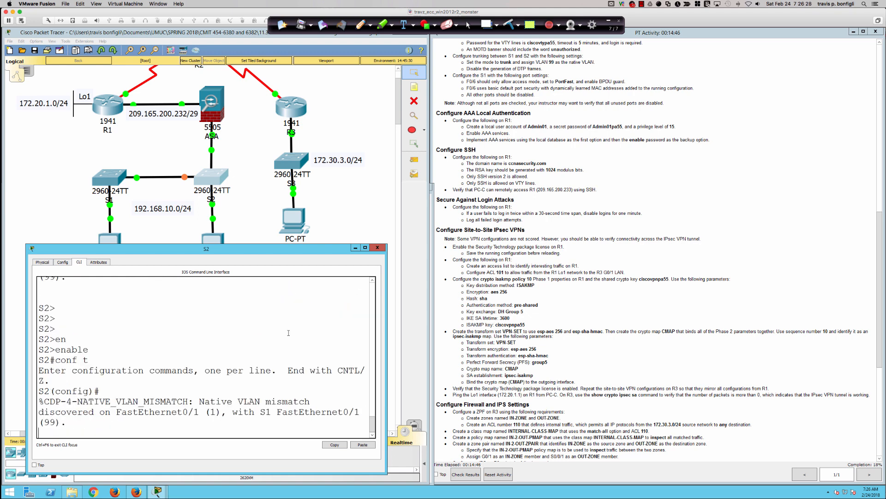
pyautogui.press('Return')
pyautogui.press('Return')
pyautogui.press('Return')
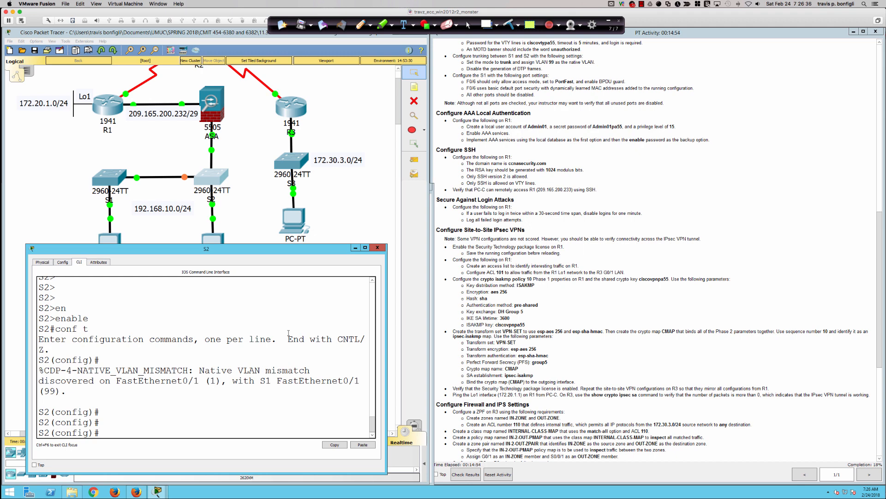
# Select S2's FastEthernet0/1 and bounce it with shut followed by no shut.
pyautogui.write('int fa0/1')
pyautogui.press('Return')
pyautogui.write('shut')
pyautogui.press('Return')
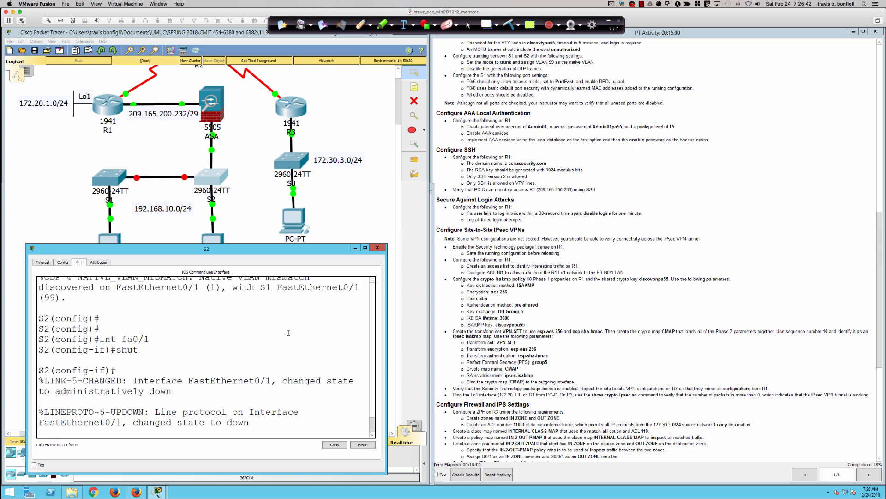
pyautogui.press('Return')
pyautogui.write('no shut')
pyautogui.press('Return')
pyautogui.press('Return')
pyautogui.press('Return')
pyautogui.press('Return')
pyautogui.press('Return')
pyautogui.press('Return')
pyautogui.press('Return')
pyautogui.press('Return')
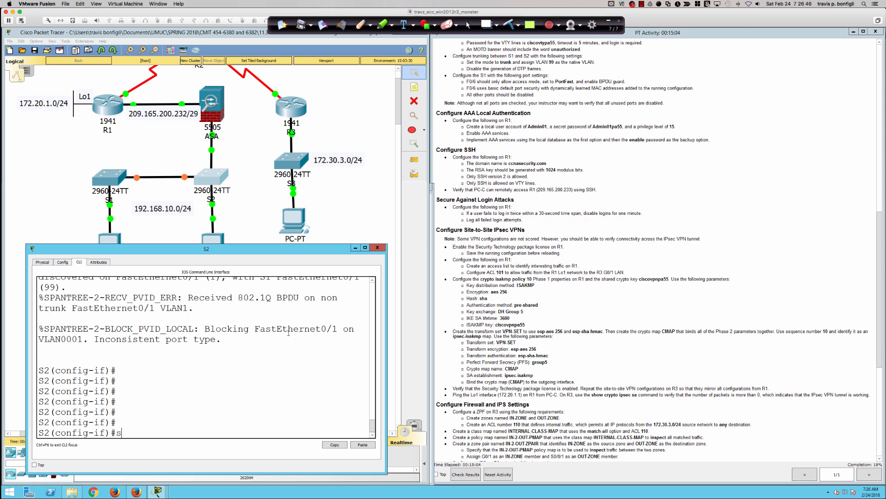
# Put Fa0/1 into trunk mode with 'switchport mode trunk'.
pyautogui.write('swi')
pyautogui.press('Tab')
pyautogui.write('m t')
pyautogui.press('Return')
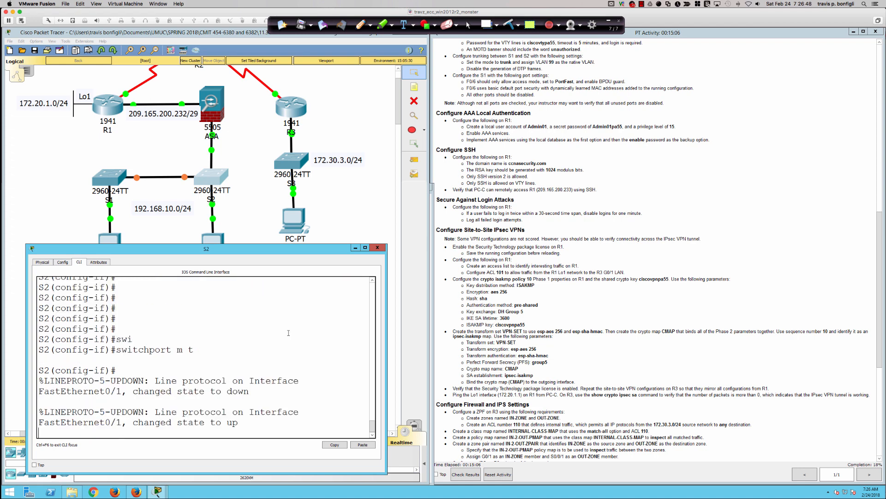
pyautogui.write('sw m t')
pyautogui.press('Return')
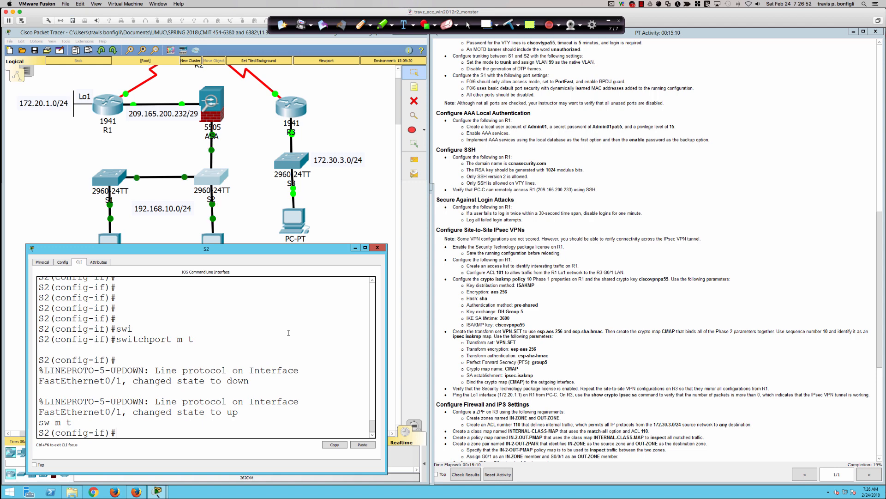
pyautogui.press('Return')
pyautogui.press('Return')
pyautogui.press('Return')
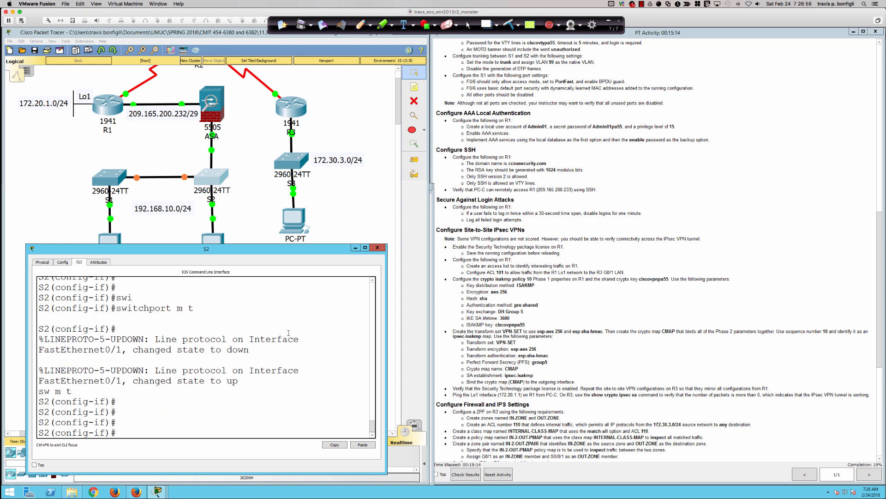
# Set the trunk's native VLAN to 99 on Fa0/1.
pyautogui.write('swi')
pyautogui.press('Tab')
pyautogui.write('tru')
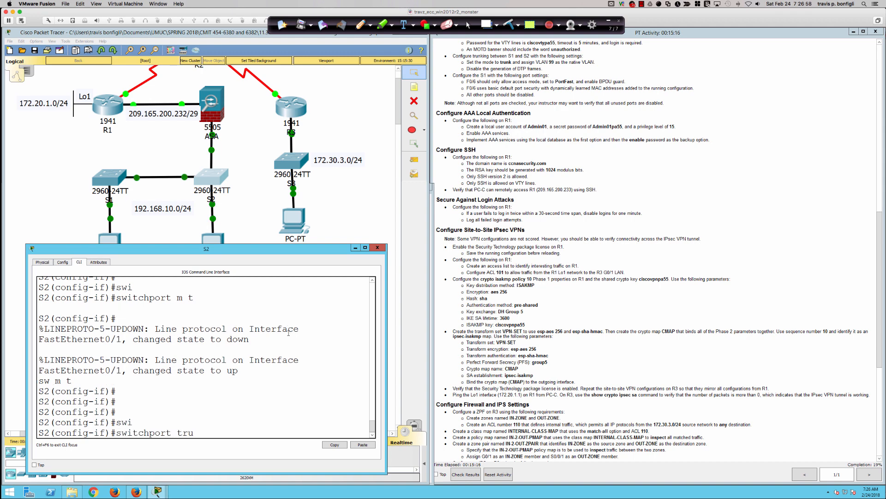
pyautogui.press('Tab')
pyautogui.write('na')
pyautogui.press('Tab')
pyautogui.write('vlan')
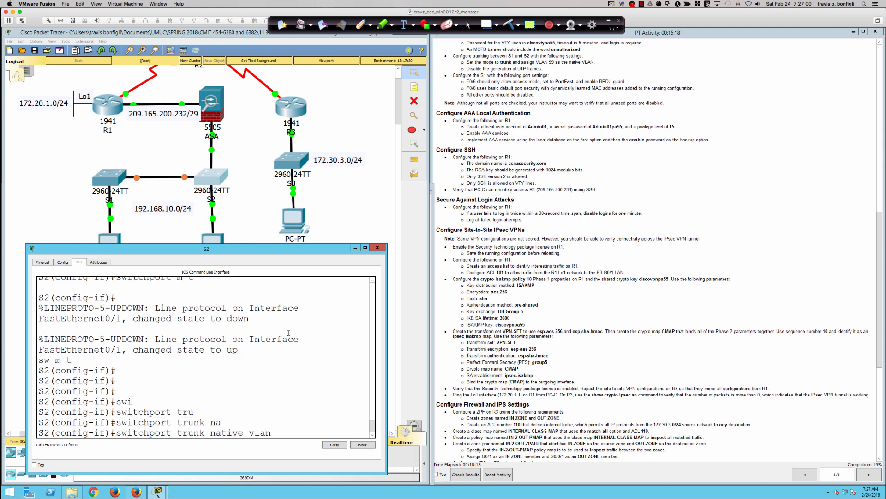
pyautogui.write(' 99')
pyautogui.press('Return')
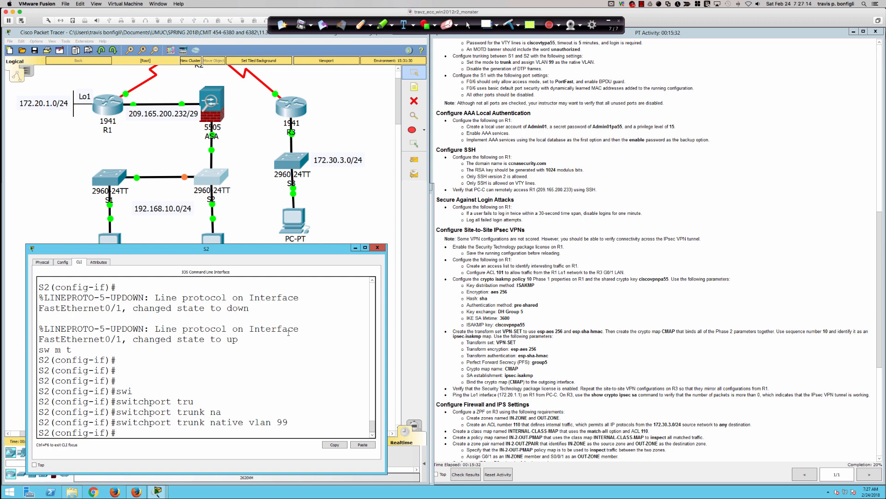
# Disable trunk negotiation with 'switchport nonegotiate' and display the trunk summary with 'do sh int trunk'.
pyautogui.write('swi')
pyautogui.press('Tab')
pyautogui.write('non')
pyautogui.press('Tab')
pyautogui.press('Return')
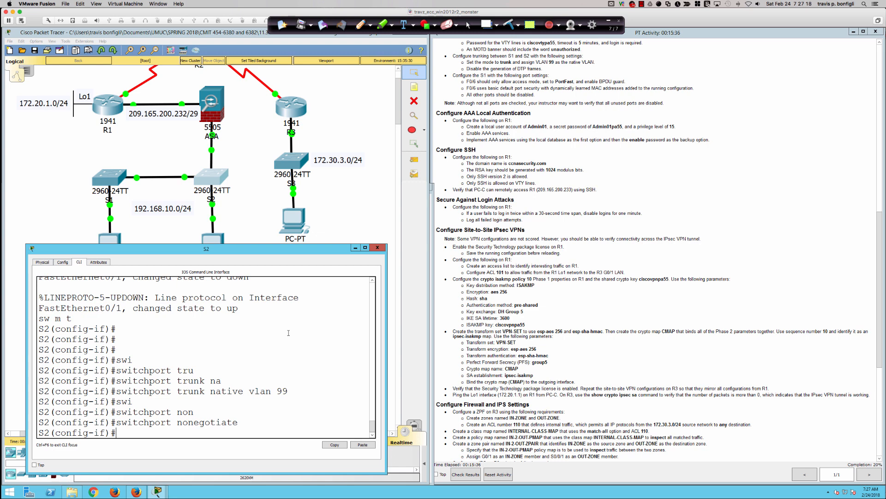
pyautogui.press('Return')
pyautogui.press('Return')
pyautogui.press('Return')
pyautogui.press('Return')
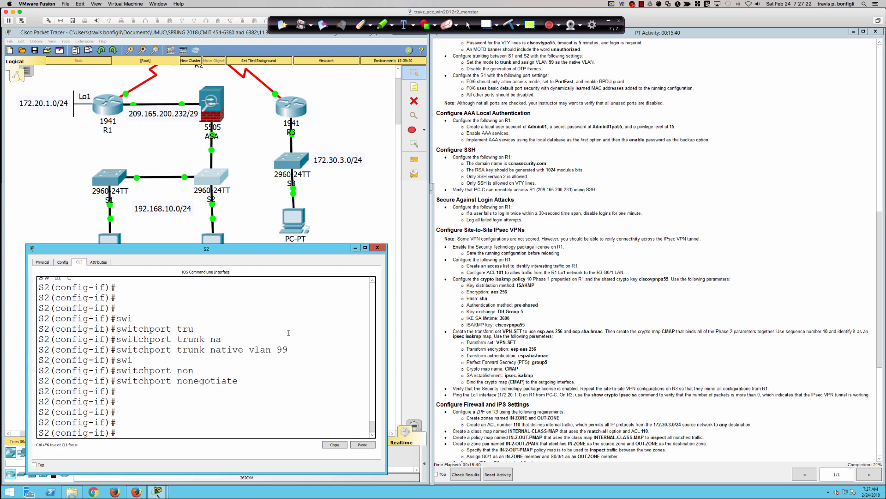
pyautogui.write('do sh int trunk')
pyautogui.press('Return')
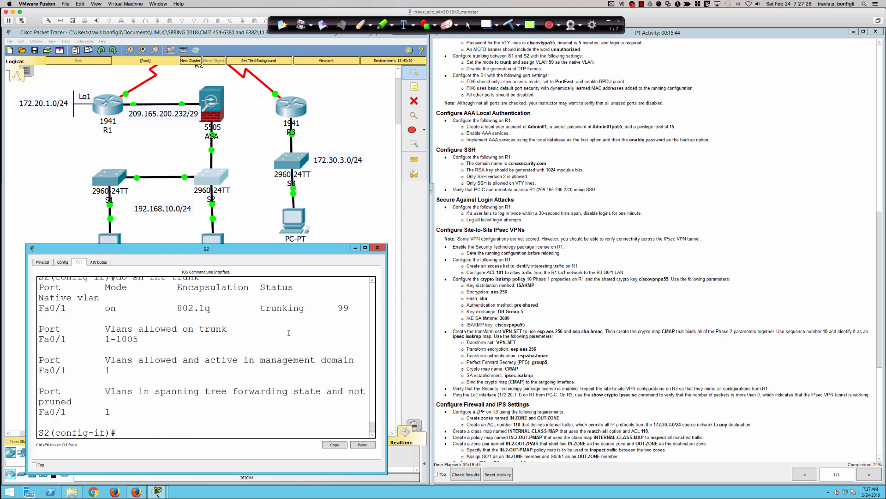
# Widen the S2 console and highlight the Fa0/1 row showing 802.1q trunking with native VLAN 99.
pyautogui.moveTo(386, 326); pyautogui.dragTo(448, 331)
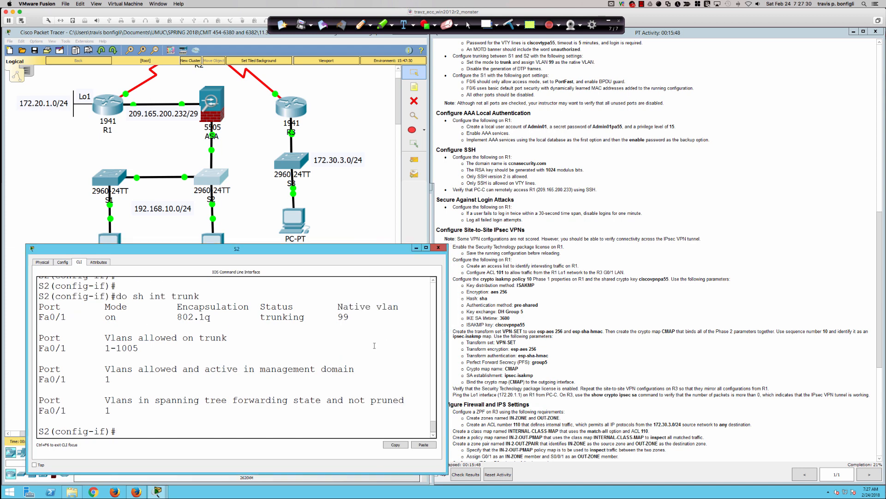
pyautogui.moveTo(49, 306); pyautogui.dragTo(378, 324)
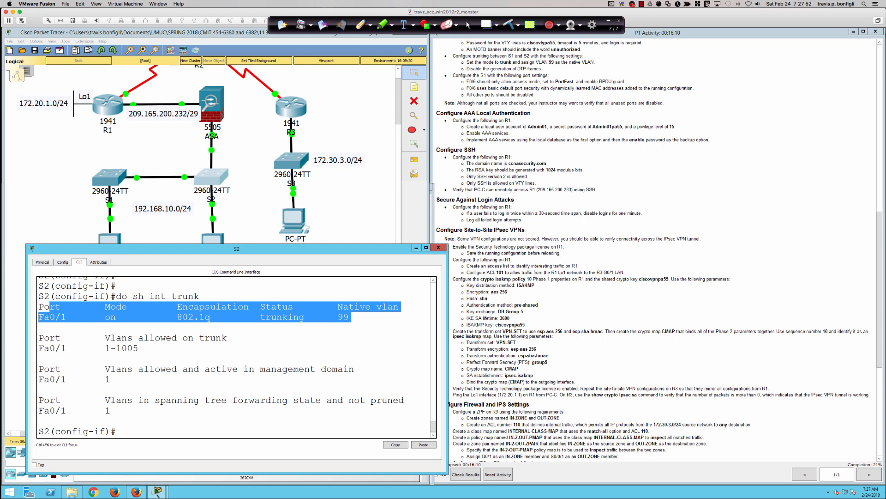
# Clear the S2 trunk-output selection and bring the main topology workspace back into view.
pyautogui.click(202, 350)
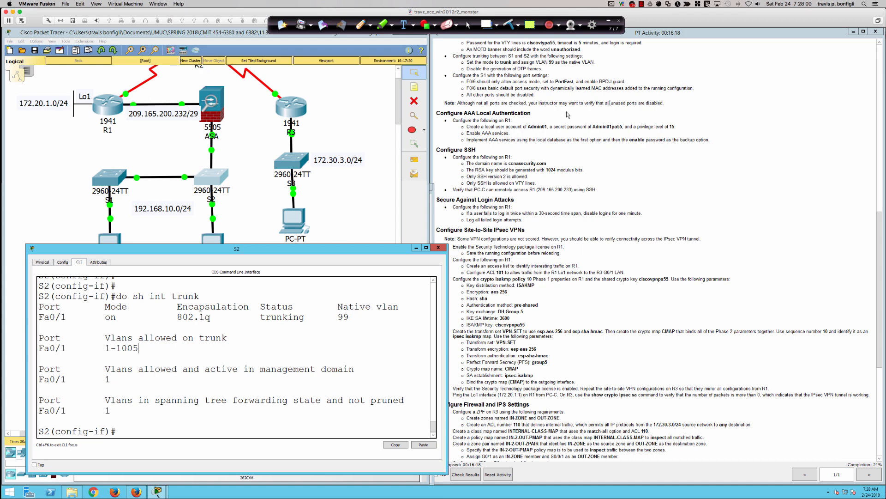
pyautogui.scroll(-1, 548, 106)
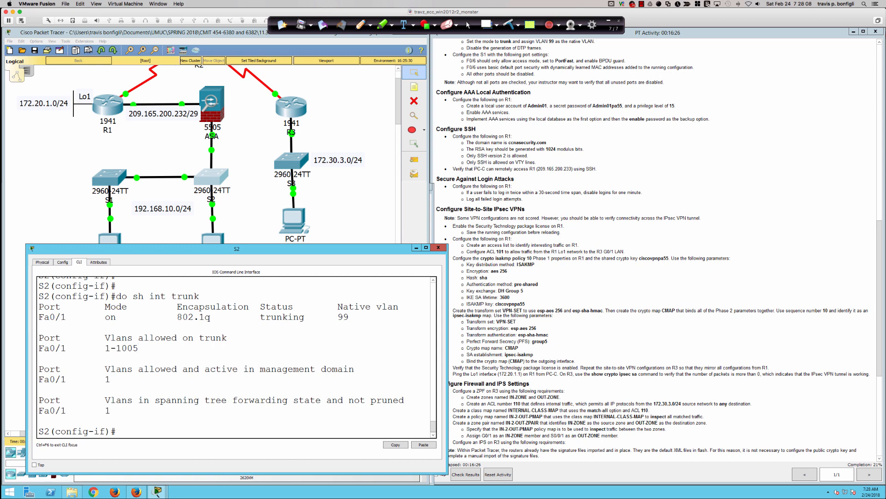
pyautogui.click(83, 206)
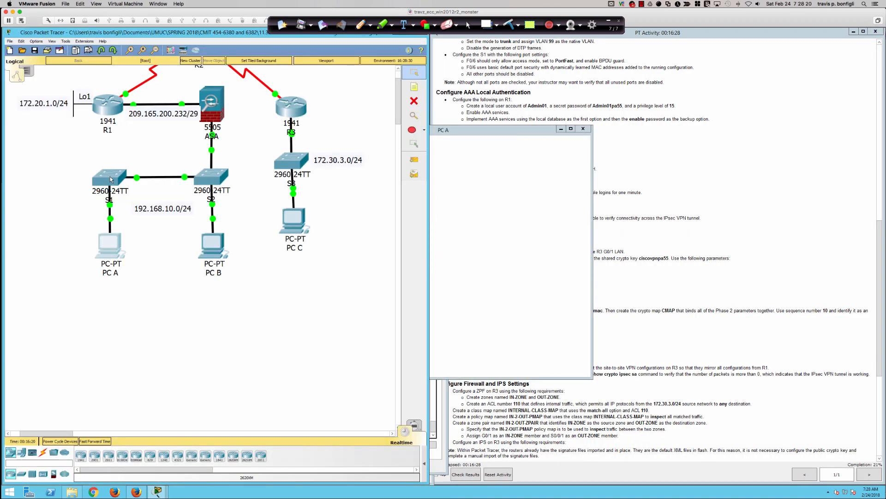
# Close PC A's device window and bring the full topology to the front.
pyautogui.click(111, 179)
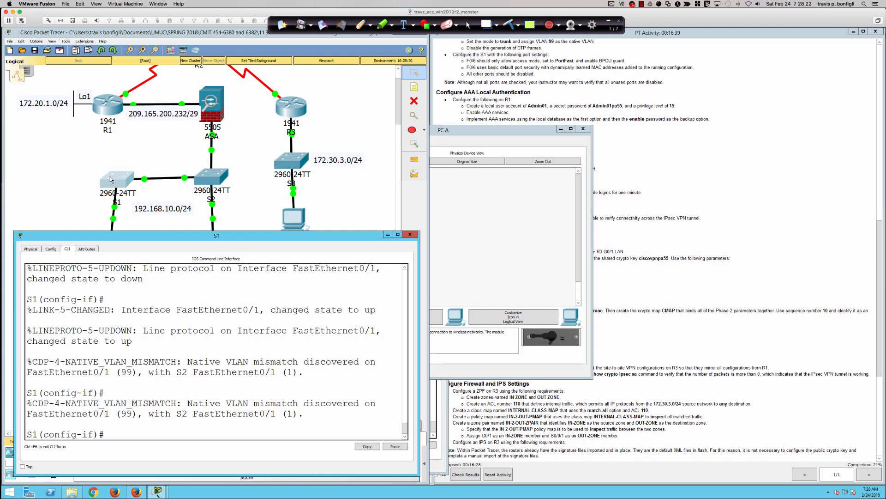
pyautogui.click(583, 129)
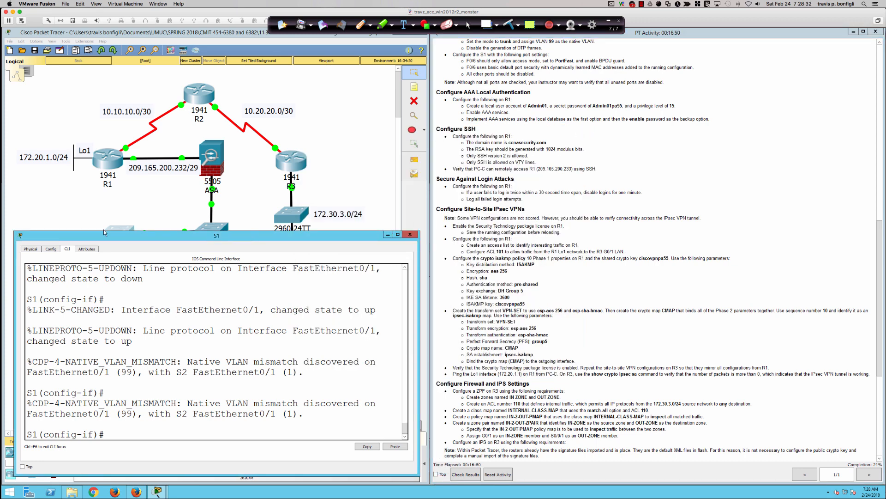
pyautogui.click(105, 213)
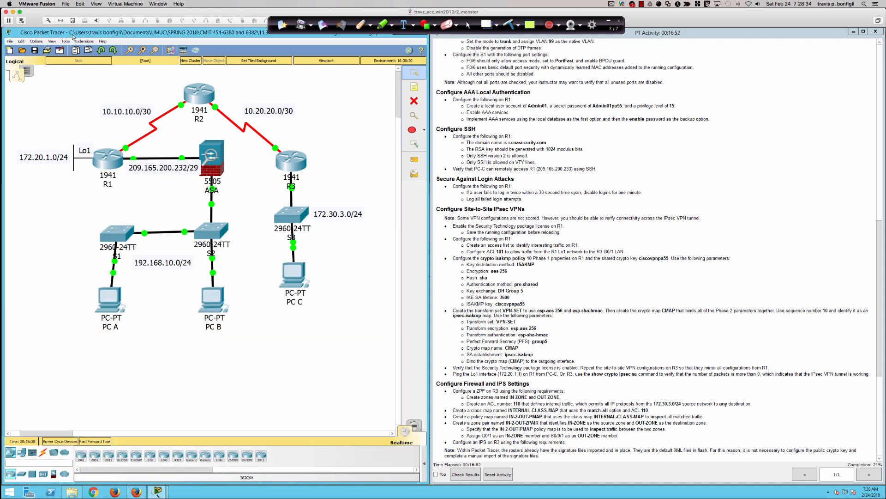
# Undo recent changes to remove the R2–R3 and R3–S3 links, then open S1's CLI.
pyautogui.click(22, 41)
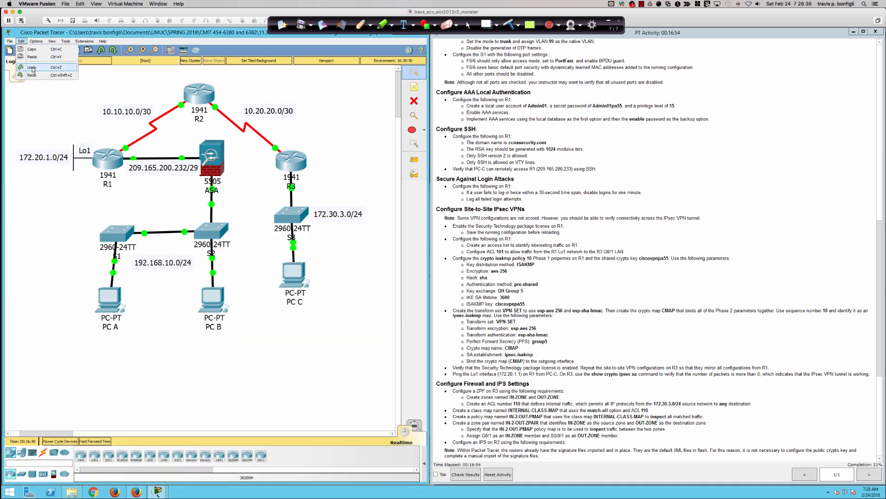
pyautogui.click(31, 68)
pyautogui.click(21, 41)
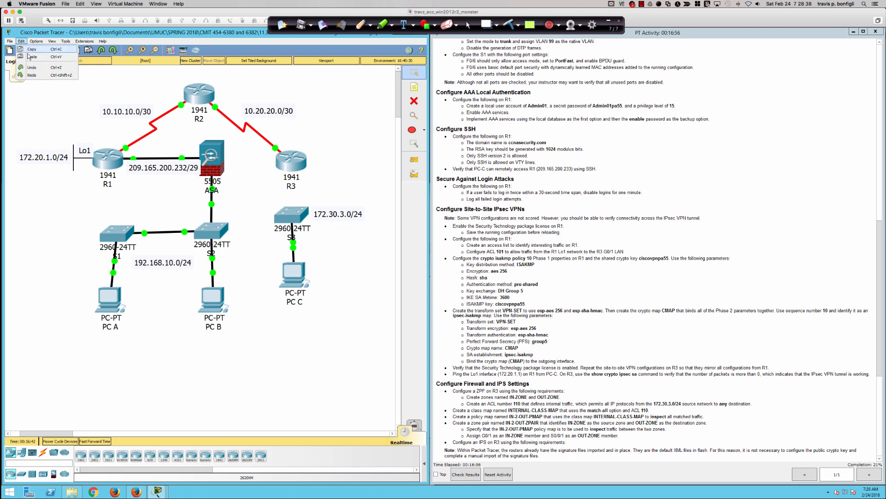
pyautogui.click(32, 68)
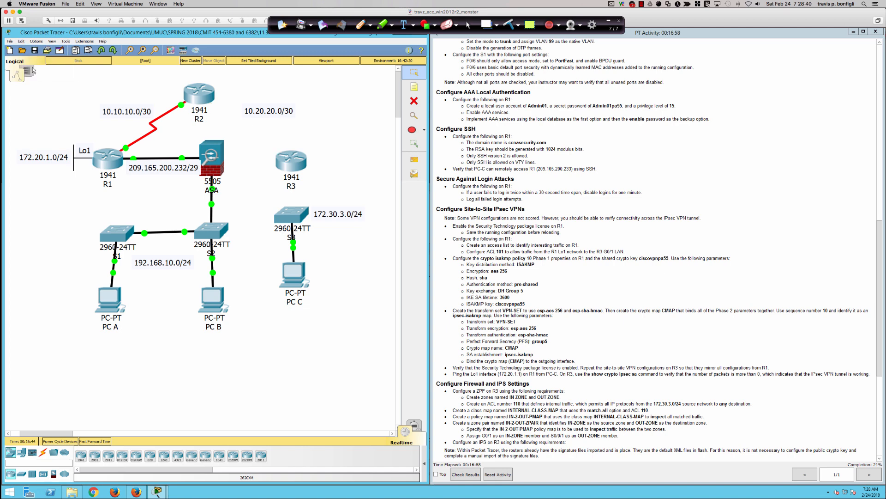
pyautogui.click(122, 234)
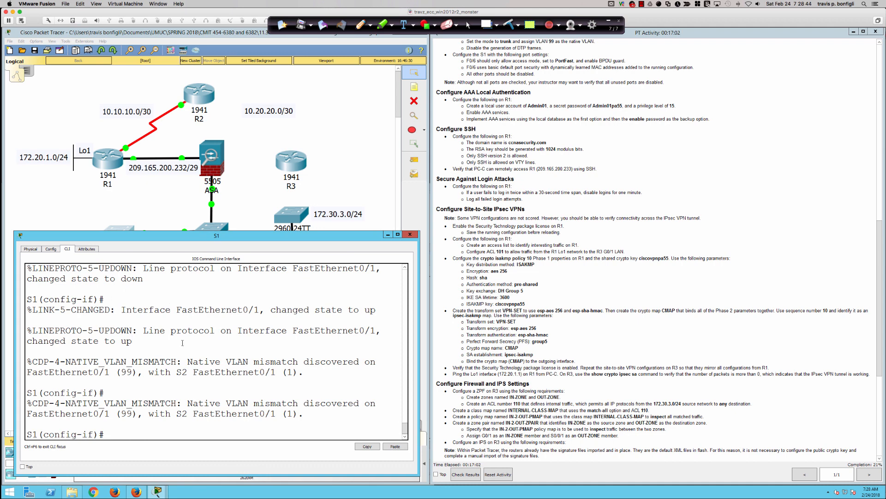
# Display S1's trunk status with 'do sh int trunk'.
pyautogui.press('Return')
pyautogui.press('Return')
pyautogui.press('Return')
pyautogui.press('Return')
pyautogui.press('Return')
pyautogui.press('Return')
pyautogui.write('do sh int br')
pyautogui.press('BackSpace')
pyautogui.press('BackSpace')
pyautogui.write('trunk')
pyautogui.press('Return')
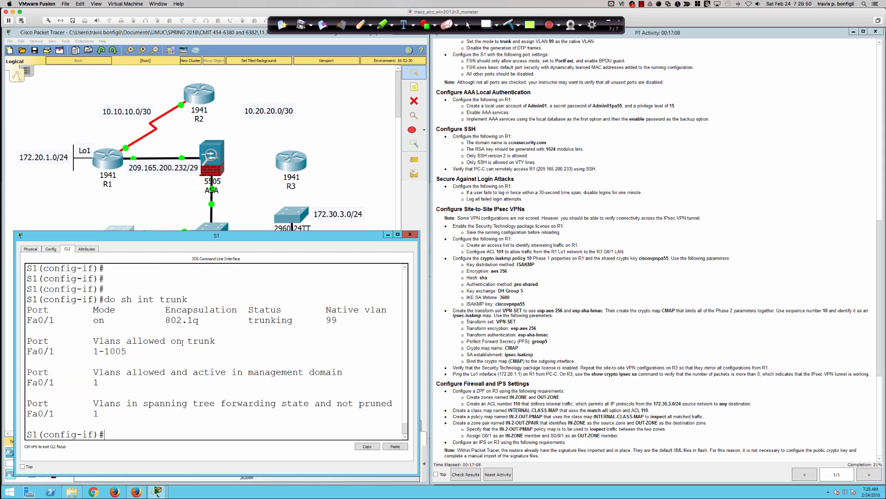
pyautogui.press('Return')
pyautogui.press('Return')
pyautogui.press('Return')
pyautogui.press('Return')
pyautogui.press('Return')
pyautogui.press('Return')
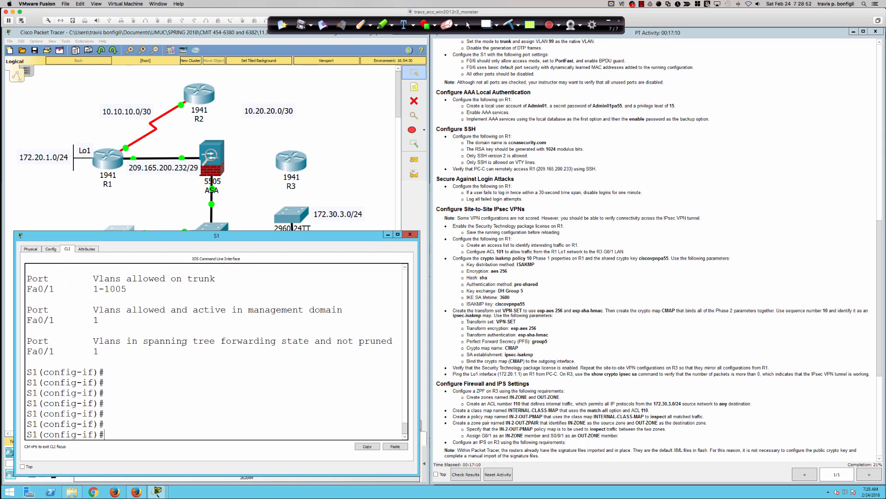
# Make FastEthernet0/6 an access port assigned to VLAN 1.
pyautogui.write('int fa0/6')
pyautogui.press('Return')
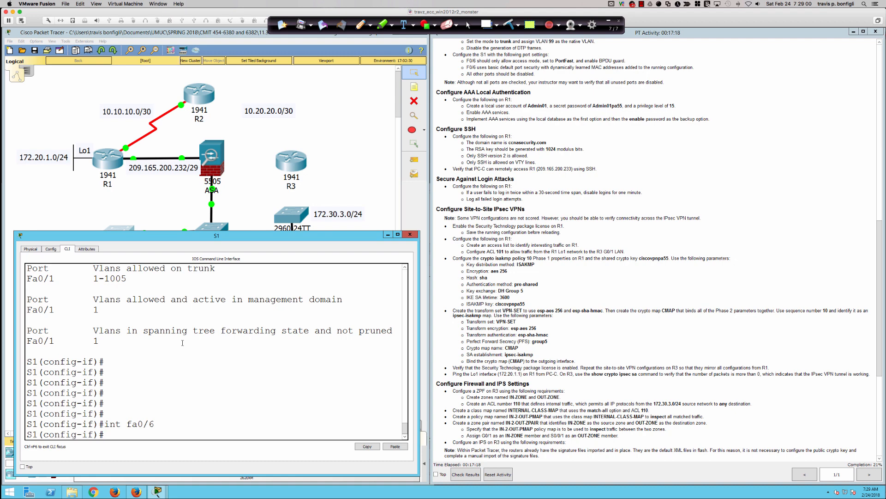
pyautogui.press('Return')
pyautogui.press('Return')
pyautogui.press('Return')
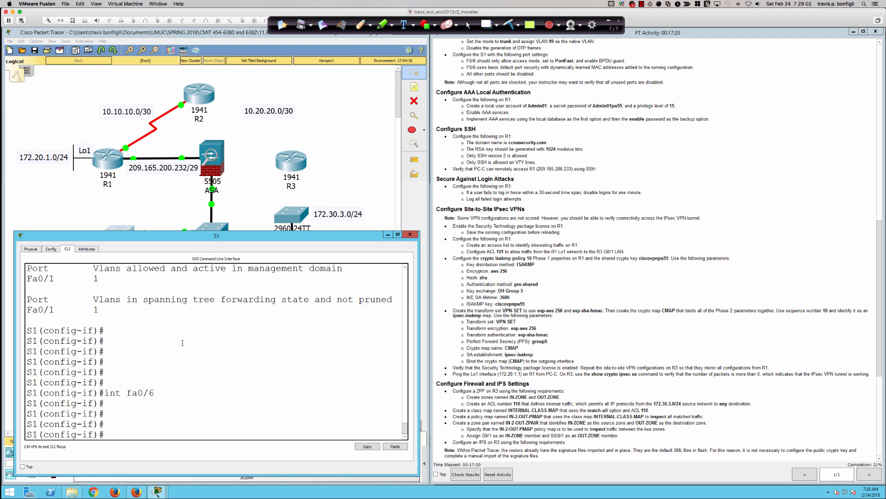
pyautogui.write('swi')
pyautogui.press('Tab')
pyautogui.write('mode acc')
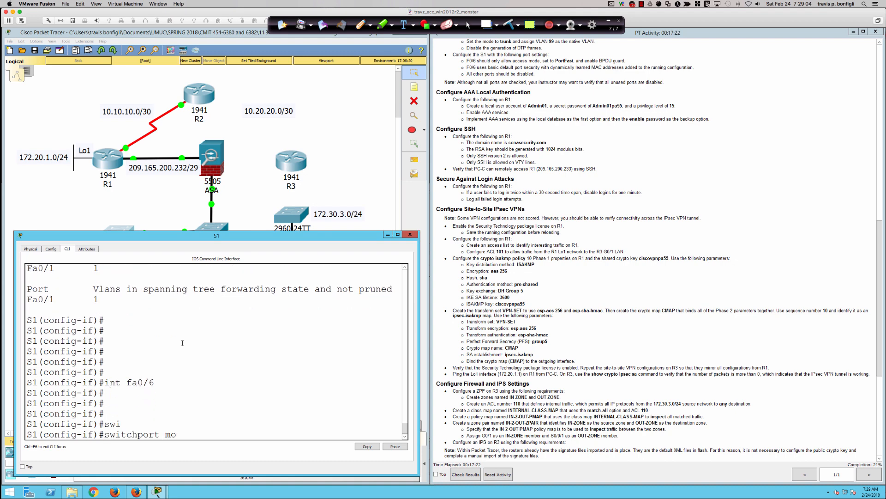
pyautogui.press('Return')
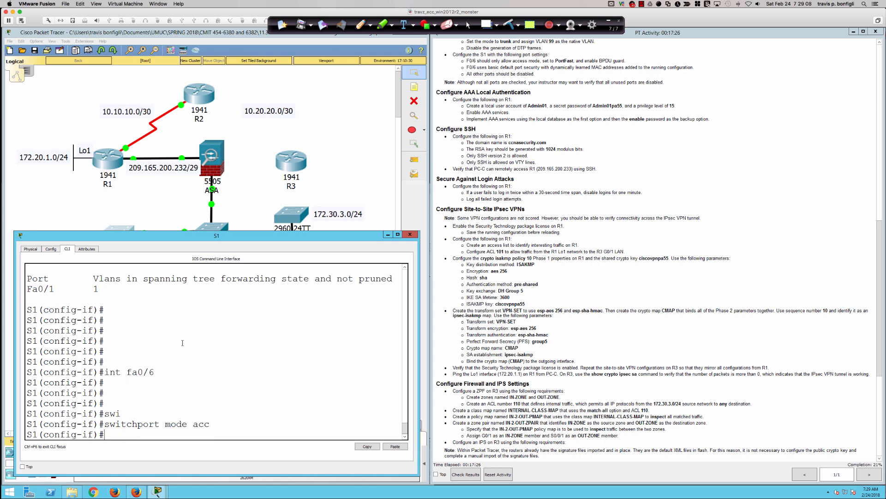
pyautogui.write('swi')
pyautogui.press('Tab')
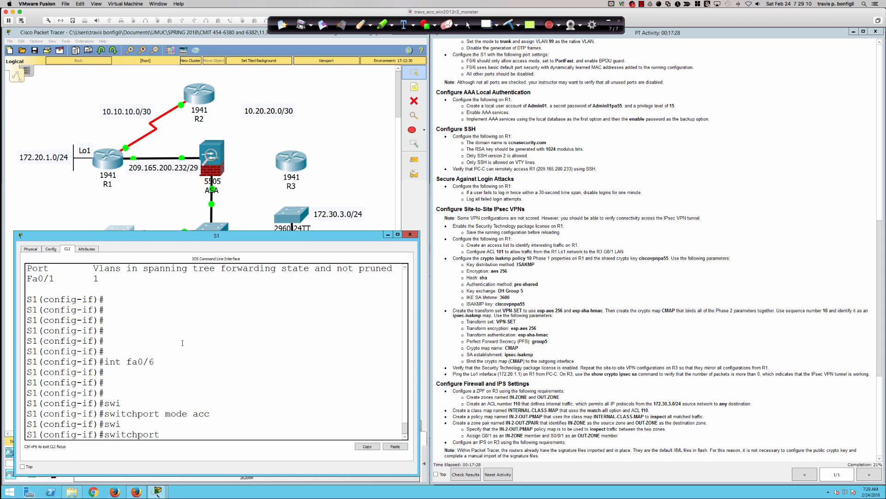
pyautogui.write('acc')
pyautogui.press('Tab')
pyautogui.write('vlan')
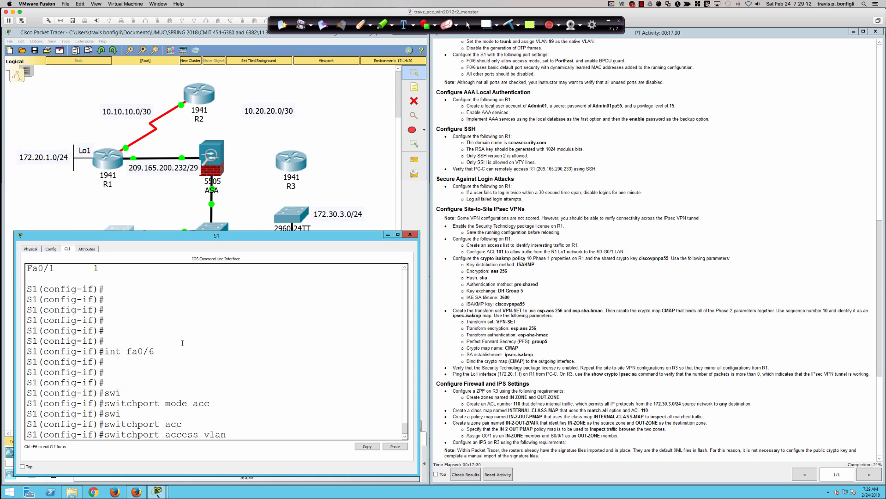
pyautogui.write(' 1')
pyautogui.press('Return')
# Run 'do sh run' and highlight the FastEthernet0/6 access-mode lines.
pyautogui.write('do sh run')
pyautogui.press('Return')
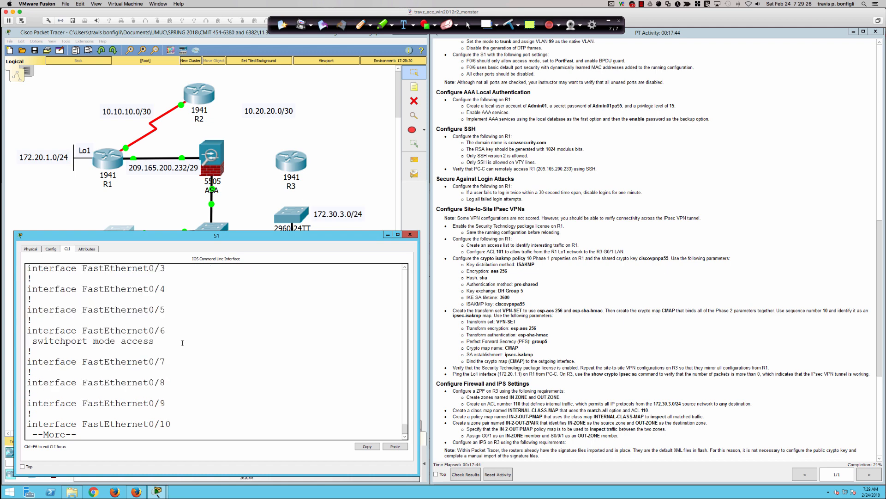
pyautogui.press('q')
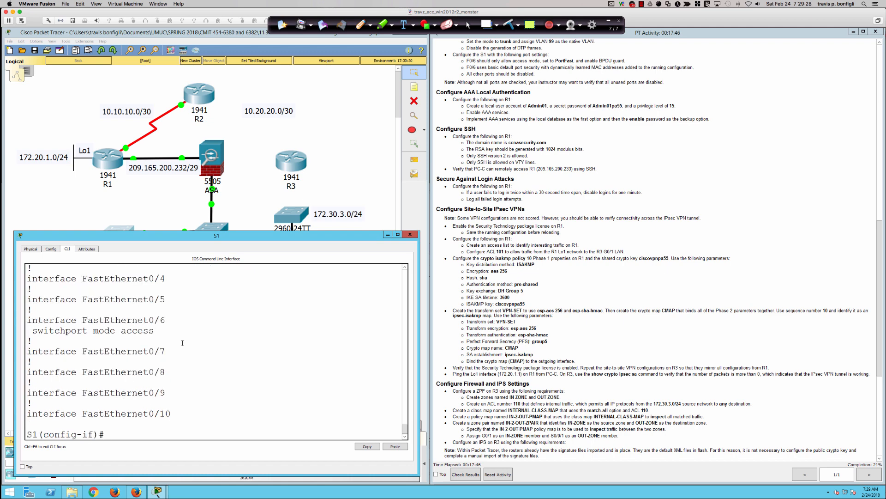
pyautogui.moveTo(132, 319); pyautogui.dragTo(167, 334)
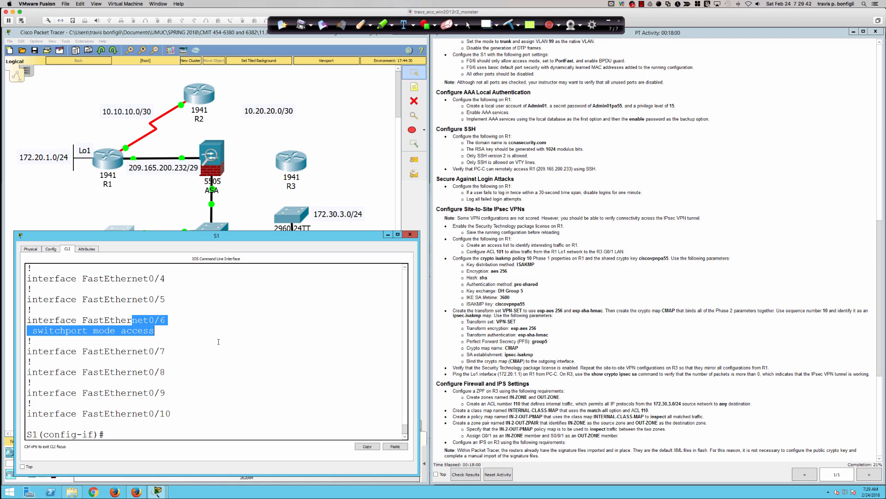
pyautogui.click(219, 341)
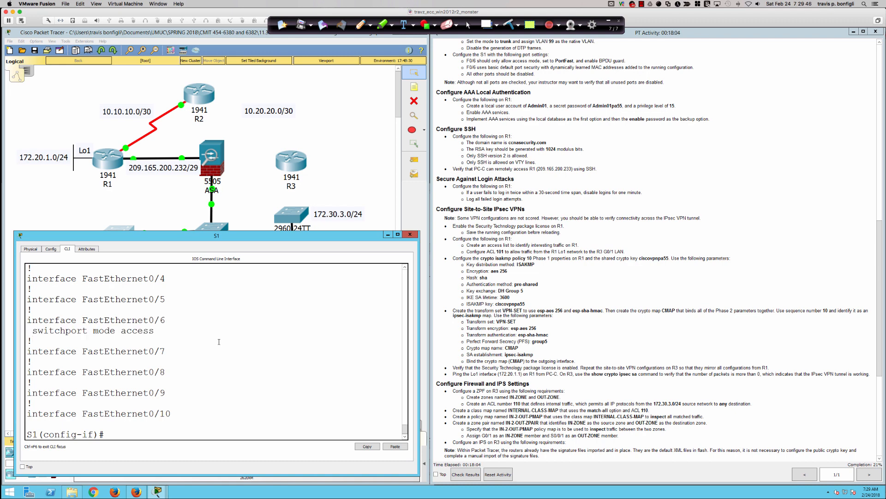
# Enable 'spanning-tree portfast' on FastEthernet0/6.
pyautogui.press('Return')
pyautogui.press('Return')
pyautogui.write('span')
pyautogui.press('Tab')
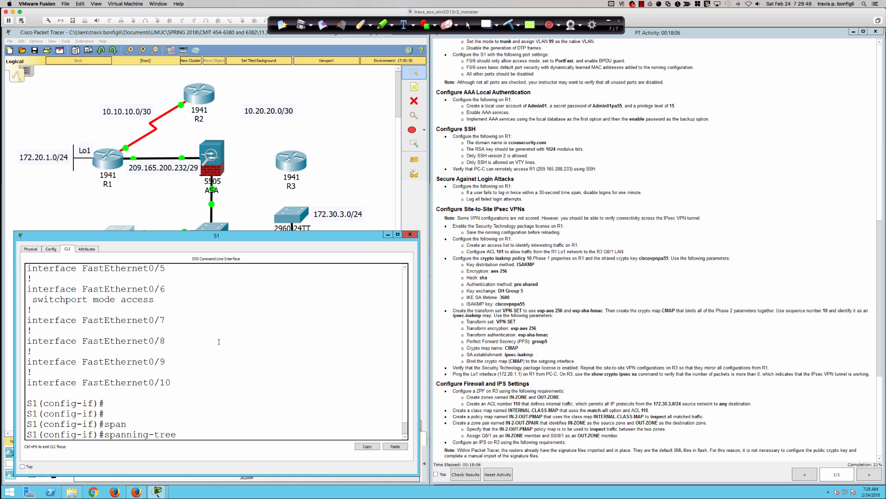
pyautogui.write('port')
pyautogui.press('Tab')
pyautogui.press('Return')
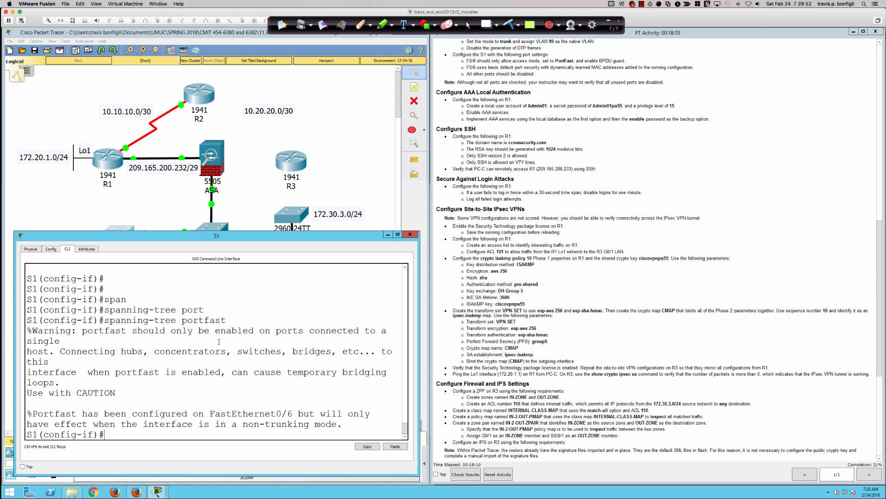
pyautogui.press('Return')
pyautogui.press('Return')
pyautogui.press('Return')
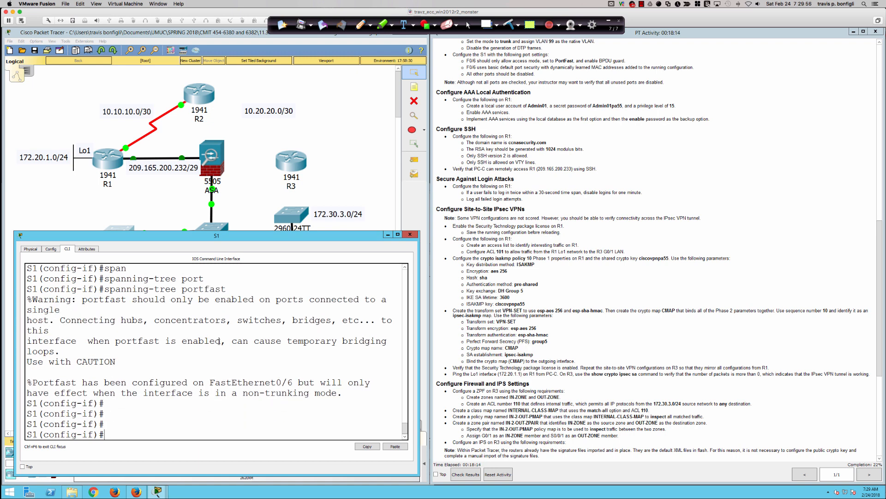
# Enable 'spanning-tree bpduguard enable' on FastEthernet0/6.
pyautogui.write('span')
pyautogui.press('Tab')
pyautogui.write('bpu')
pyautogui.press('Tab')
pyautogui.press('BackSpace')
pyautogui.write('du')
pyautogui.press('Tab')
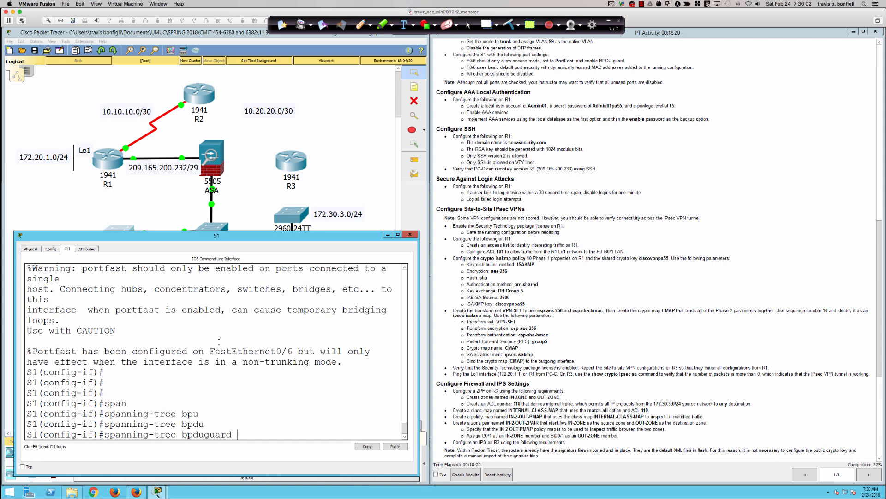
pyautogui.write('en')
pyautogui.press('Tab')
pyautogui.press('Return')
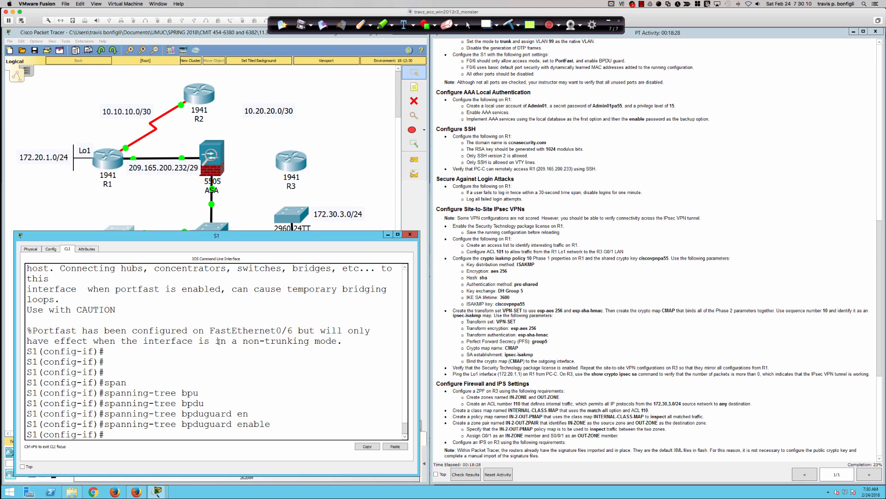
pyautogui.press('Return')
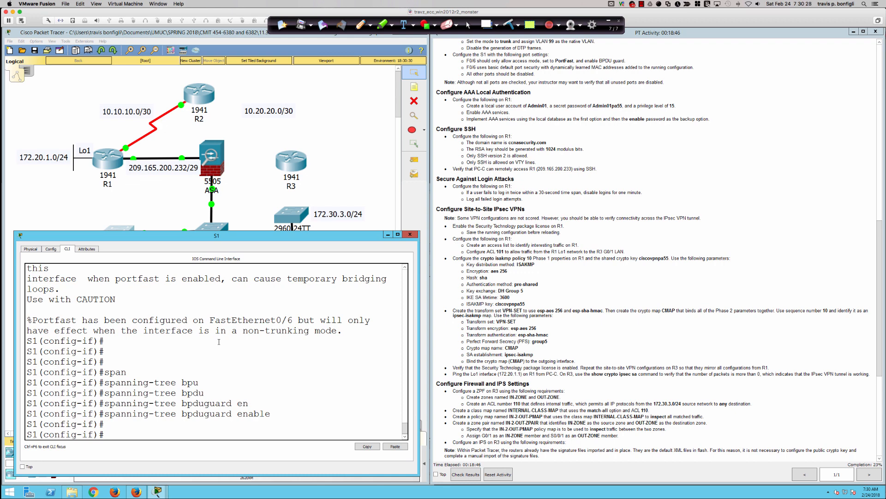
pyautogui.press('Return')
pyautogui.press('Return')
pyautogui.press('Return')
pyautogui.press('Return')
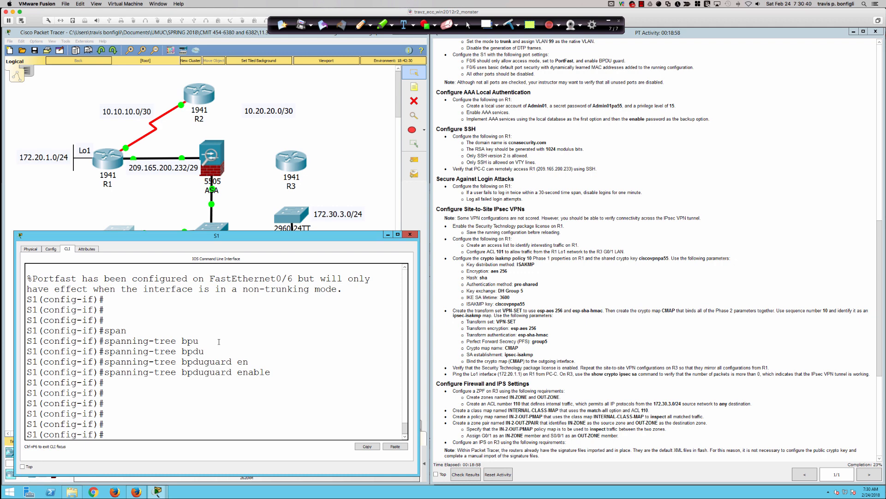
# Enable 'switchport port-security' on FastEthernet0/6.
pyautogui.write('swi')
pyautogui.press('Tab')
pyautogui.write('port')
pyautogui.press('Tab')
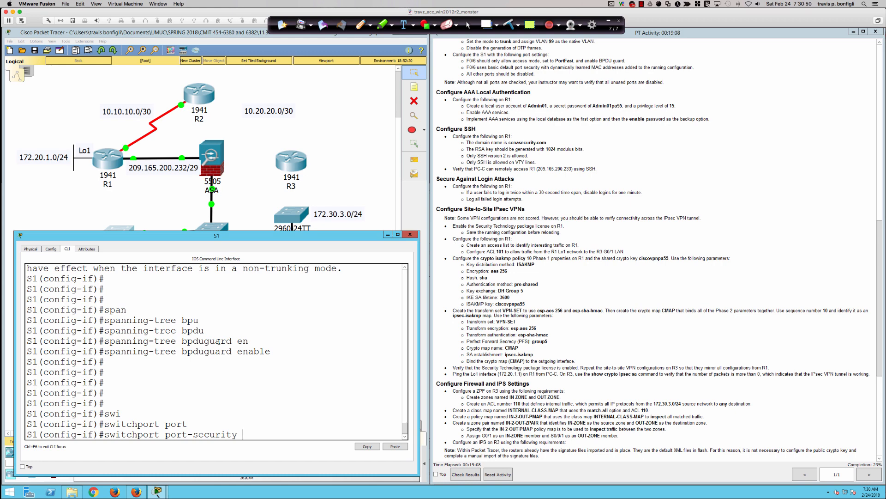
pyautogui.press('Return')
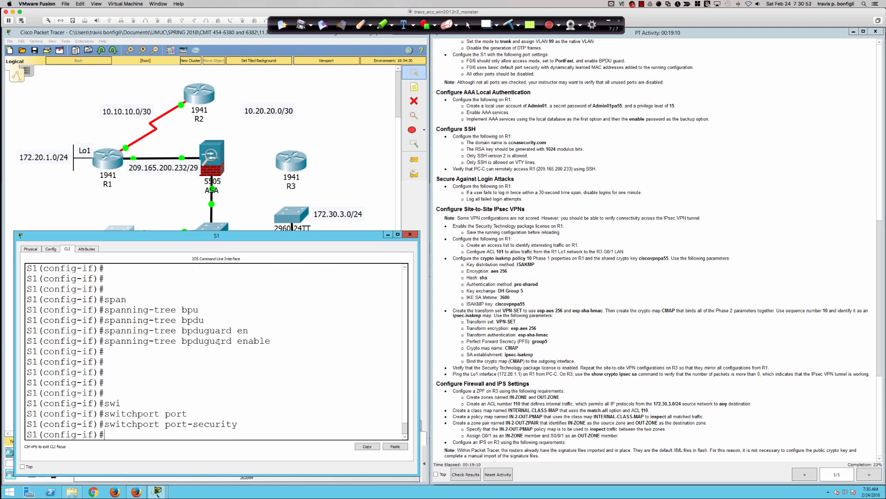
# Turn on sticky MAC learning with 'switchport port-security mac-address sticky'.
pyautogui.write('swi')
pyautogui.press('Tab')
pyautogui.write('port')
pyautogui.press('Tab')
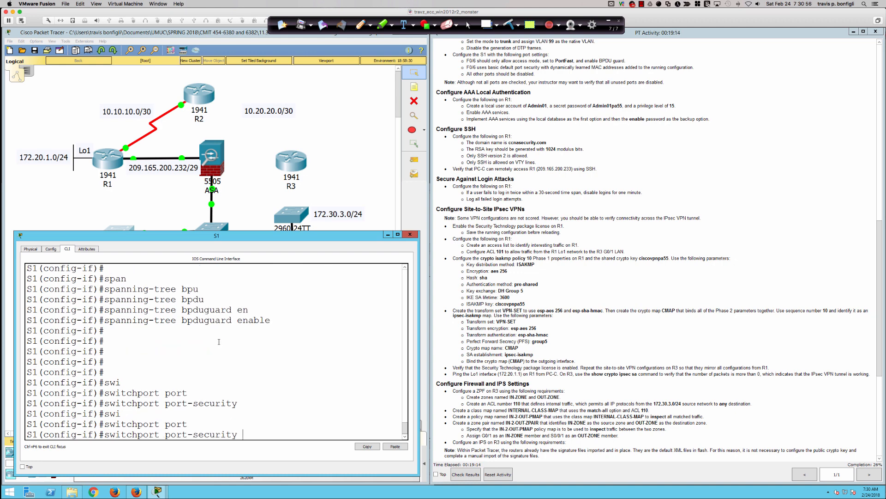
pyautogui.write('mas')
pyautogui.press('Tab')
pyautogui.write('c')
pyautogui.press('Tab')
pyautogui.write('s')
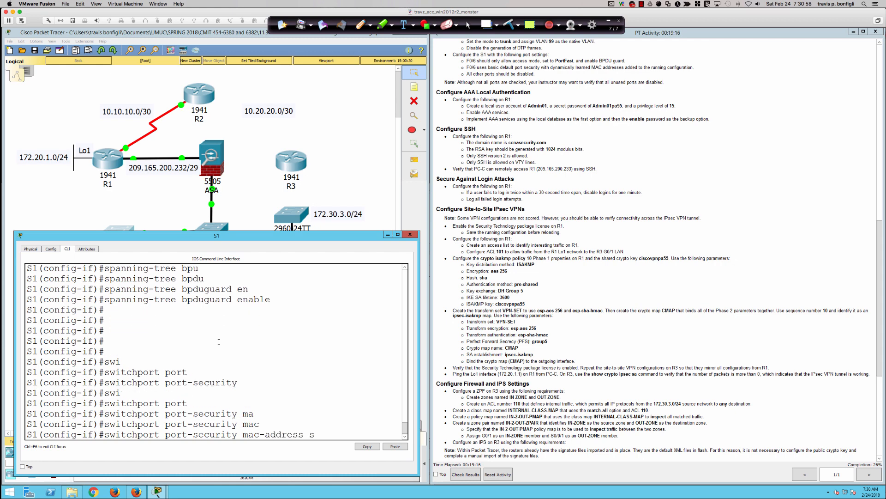
pyautogui.write('ti')
pyautogui.press('Tab')
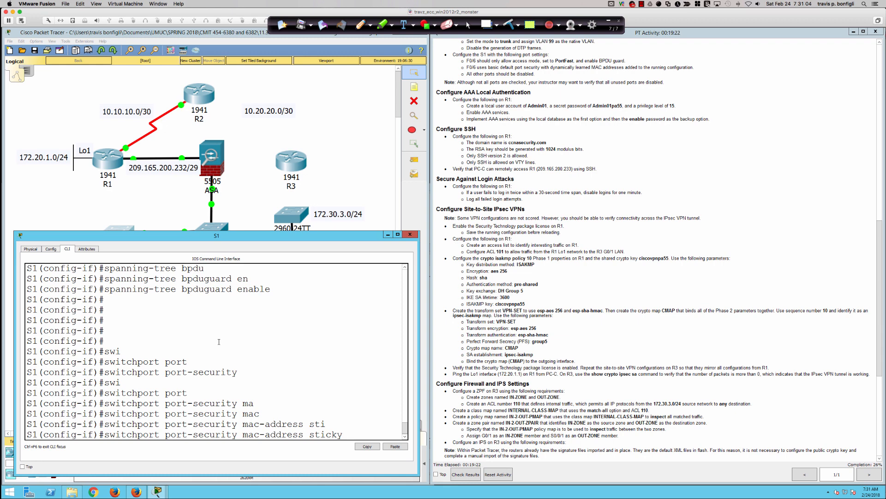
pyautogui.press('Return')
# Page through 'do sh run' to confirm the port-security settings.
pyautogui.write('do sh run')
pyautogui.press('Return')
pyautogui.press('space')
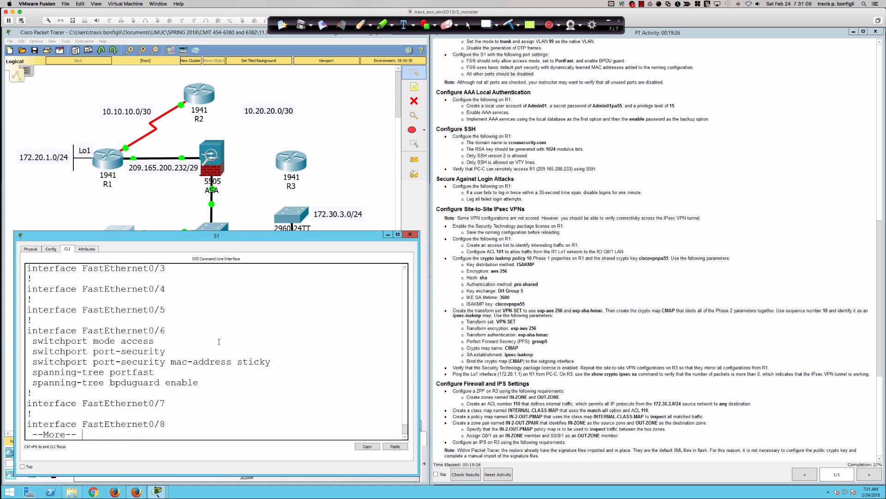
pyautogui.press('q')
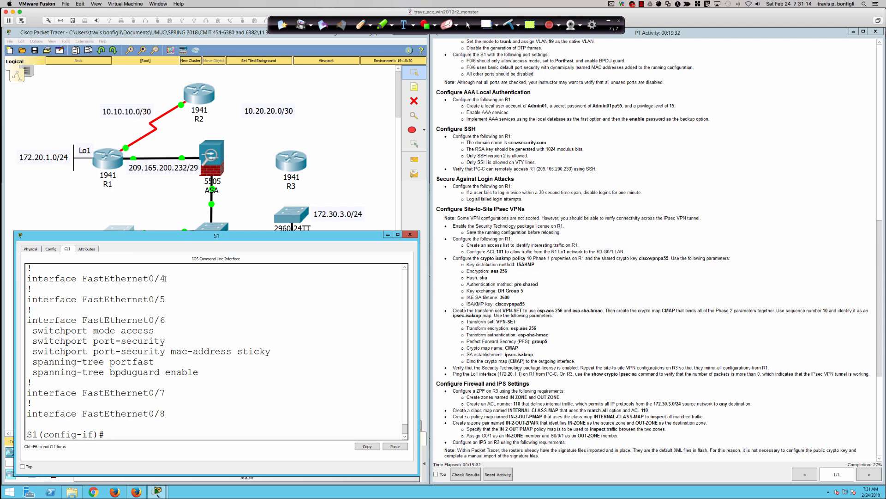
# Run 'do sh ip int bri' and mark the FastEthernet0/24 row in the listing.
pyautogui.scroll(1, 147, 344)
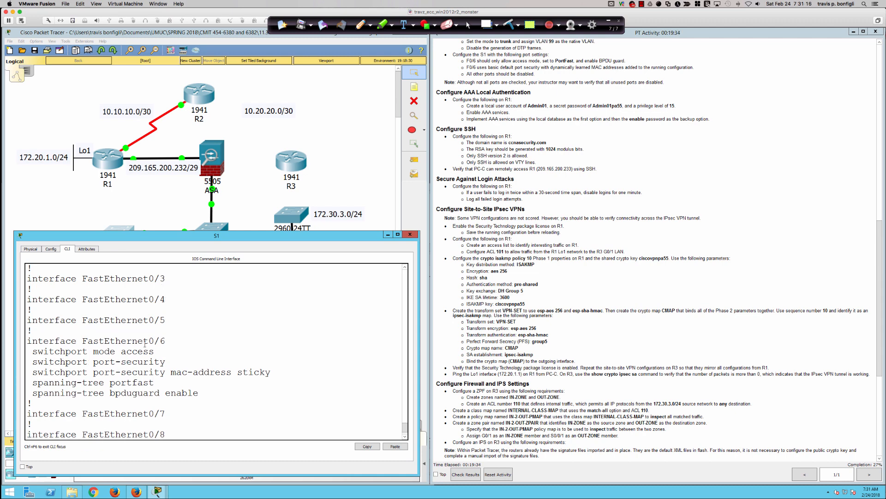
pyautogui.scroll(-1, 158, 351)
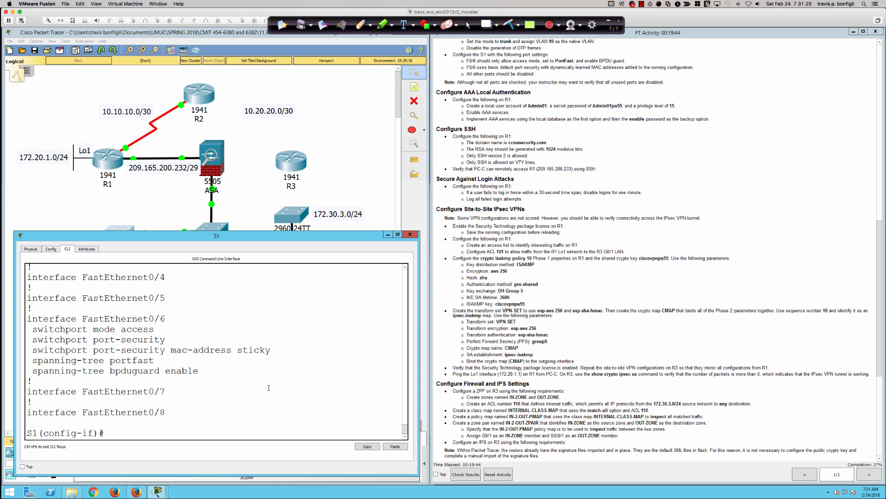
pyautogui.press('Return')
pyautogui.press('Return')
pyautogui.press('Return')
pyautogui.press('Return')
pyautogui.press('Return')
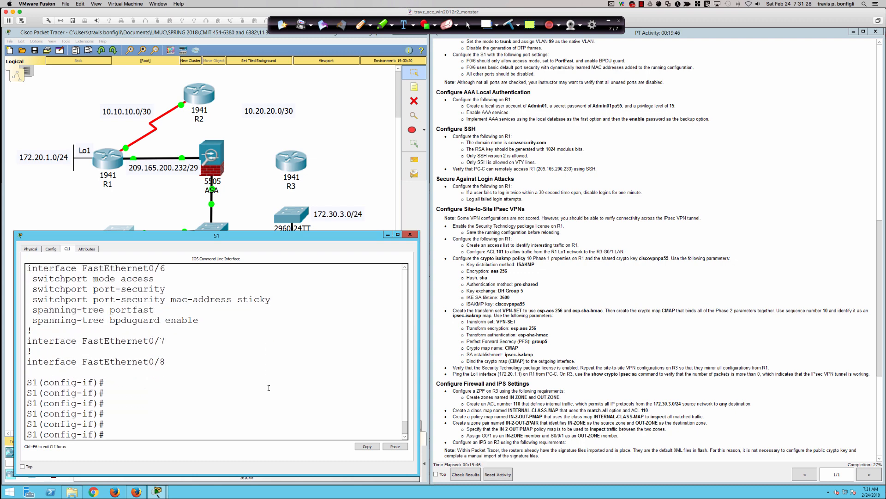
pyautogui.write('do sh ip int bri')
pyautogui.press('Return')
pyautogui.press('space')
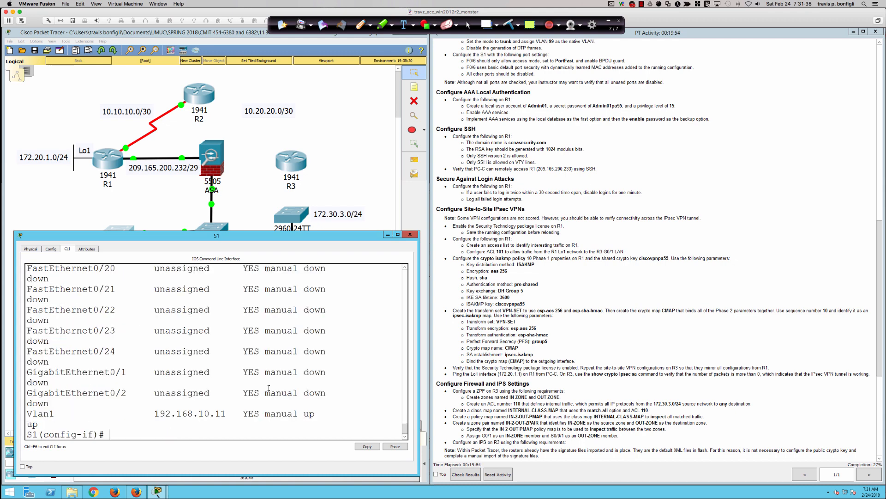
pyautogui.moveTo(116, 353); pyautogui.dragTo(32, 363)
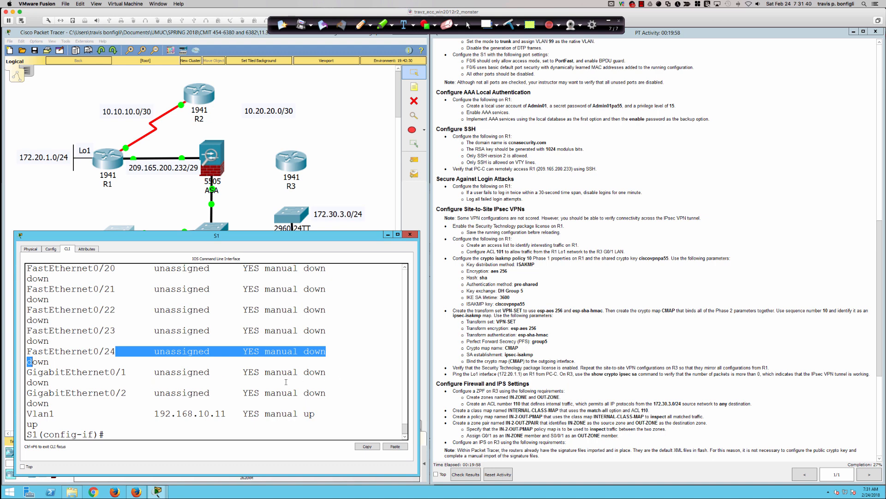
# Review the unused ports and type 'int ra fa0/2-5,fa0/7-24,gi0/1-2'.
pyautogui.scroll(10, 232, 380)
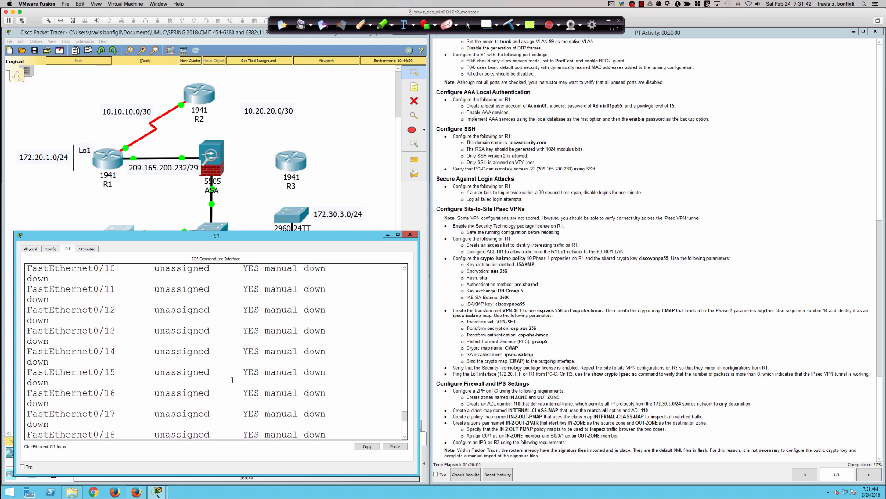
pyautogui.scroll(4, 232, 379)
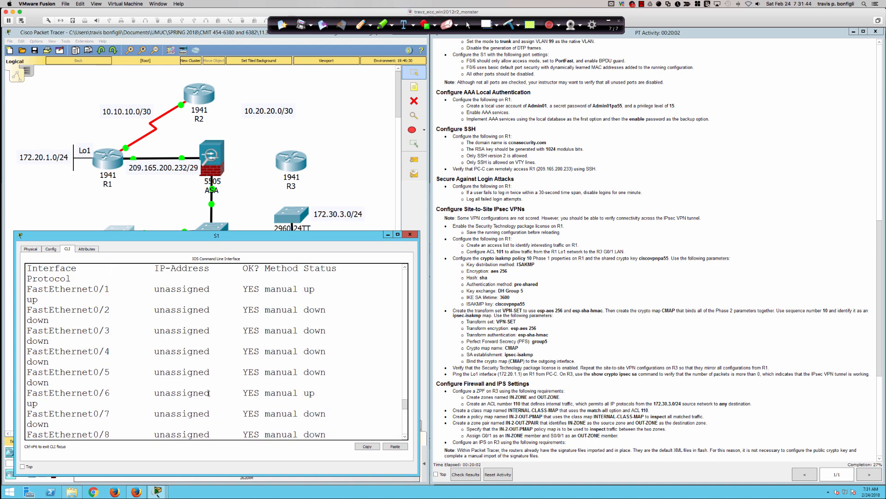
pyautogui.scroll(2, 205, 393)
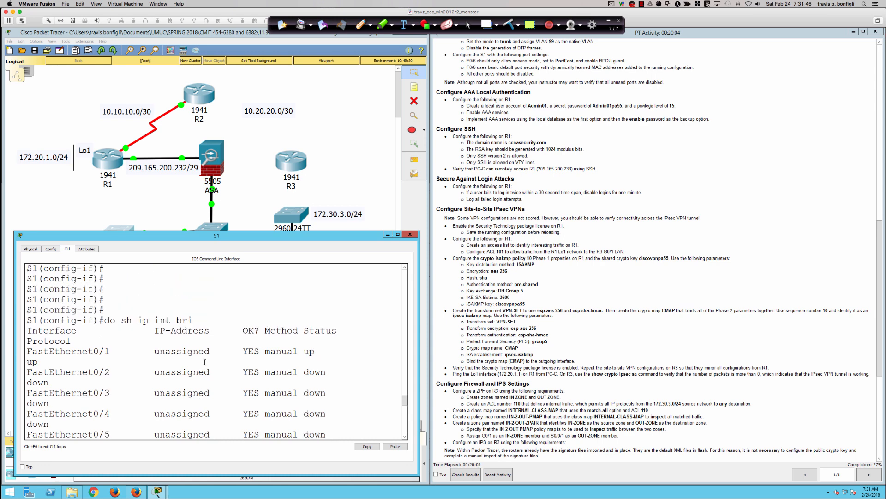
pyautogui.scroll(-15, 204, 362)
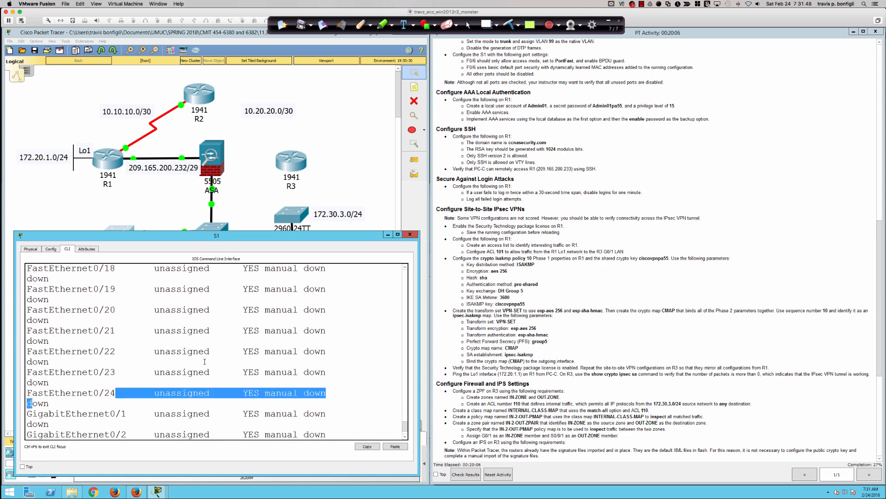
pyautogui.click(204, 361)
pyautogui.press('Return')
pyautogui.press('Return')
pyautogui.press('Return')
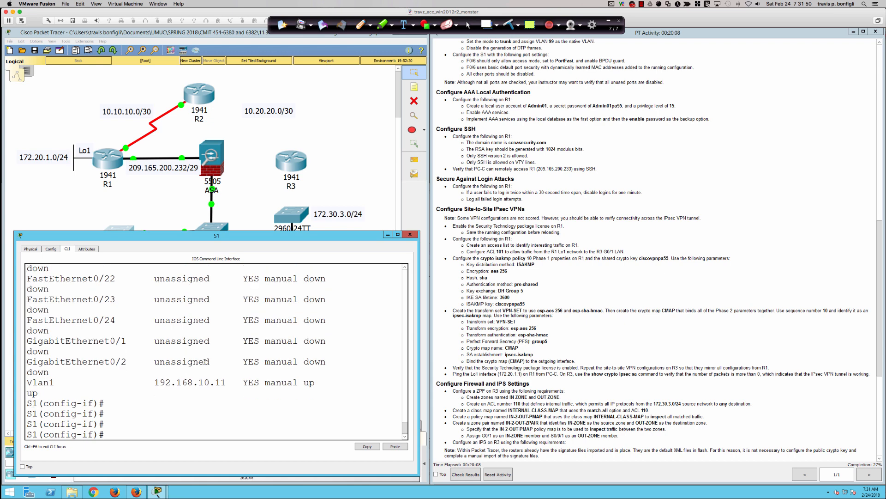
pyautogui.write('int ra fa0/2-5,fa0/7-24,gi0/1-2')
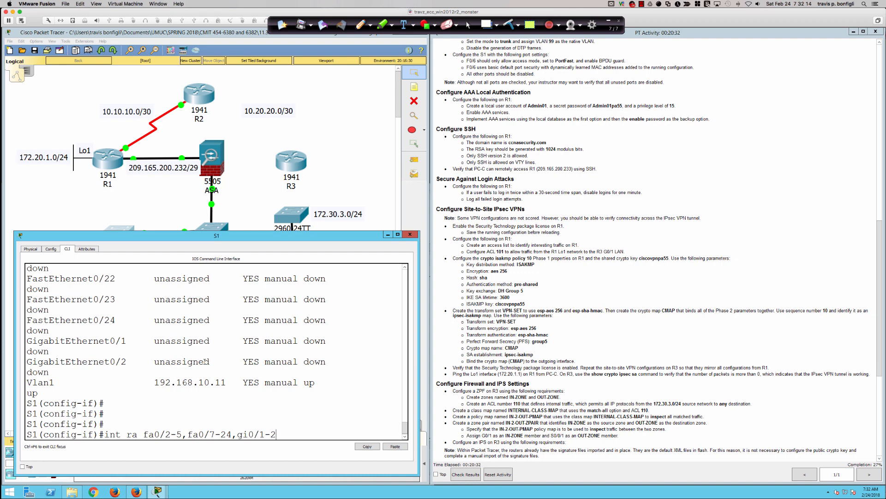
# Enter the Fa0/2-5, Fa0/7-24, Gi0/1-2 range and shut those ports down.
pyautogui.press('Return')
pyautogui.write('sh')
pyautogui.press('Return')
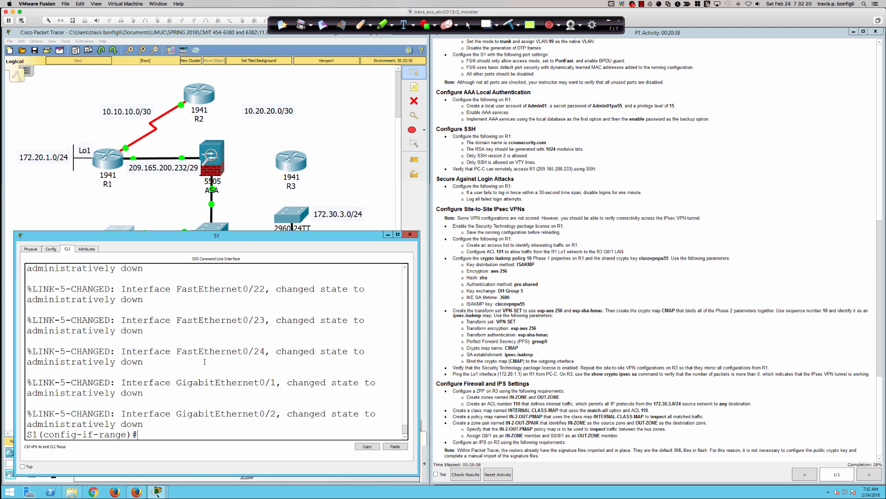
pyautogui.press('Return')
pyautogui.press('Return')
pyautogui.press('Return')
pyautogui.press('Return')
pyautogui.press('Return')
pyautogui.press('Return')
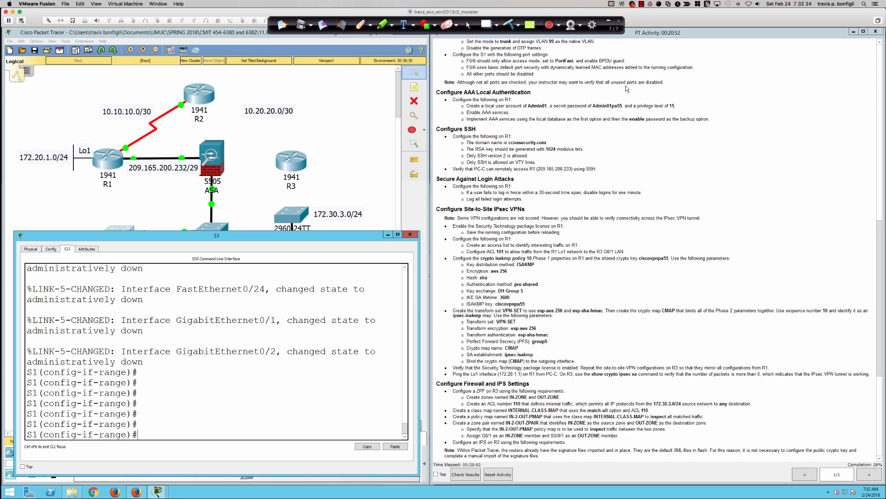
pyautogui.scroll(-2, 473, 107)
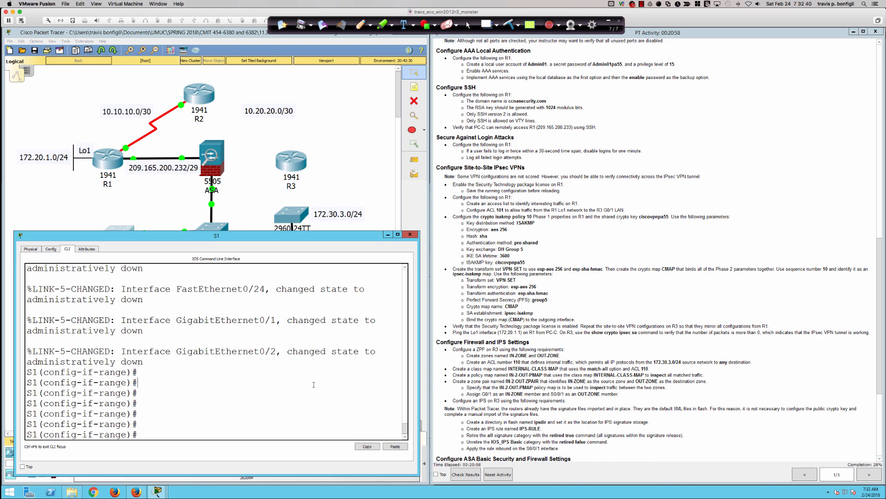
pyautogui.press('Return')
pyautogui.press('Return')
pyautogui.press('Return')
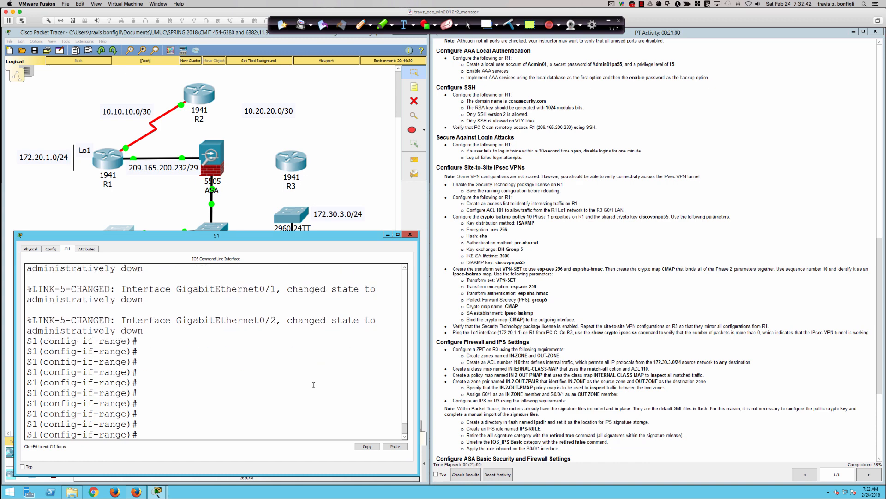
# Open R1's CLI, log in with the console password, and enter enable mode with its password.
pyautogui.click(108, 164)
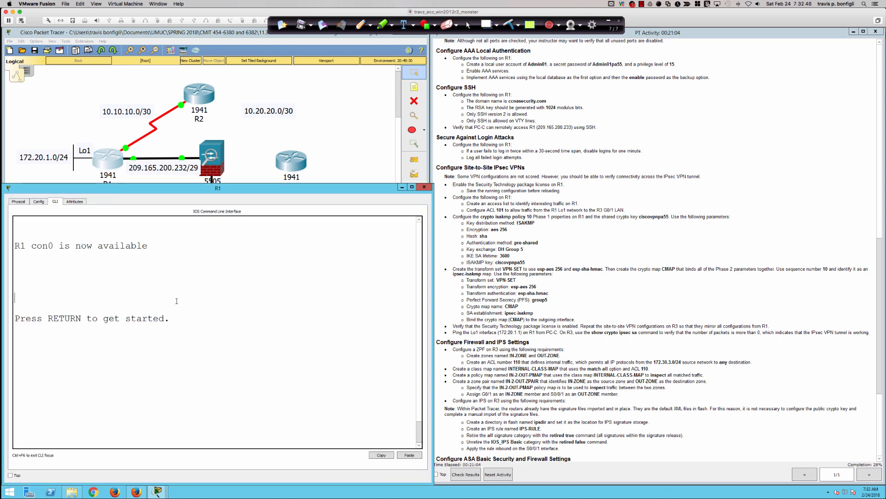
pyautogui.press('Return')
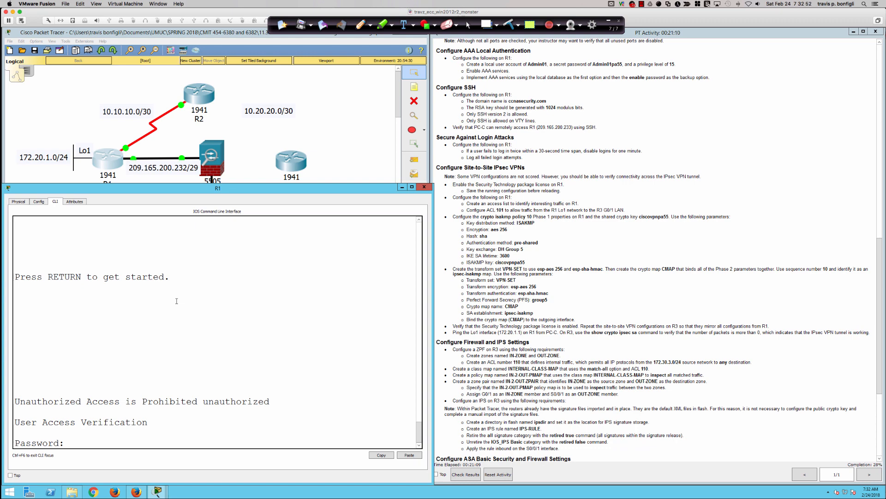
pyautogui.press('Return')
pyautogui.press('Return')
pyautogui.press('Return')
pyautogui.press('Return')
pyautogui.press('Return')
pyautogui.press('Return')
pyautogui.press('Return')
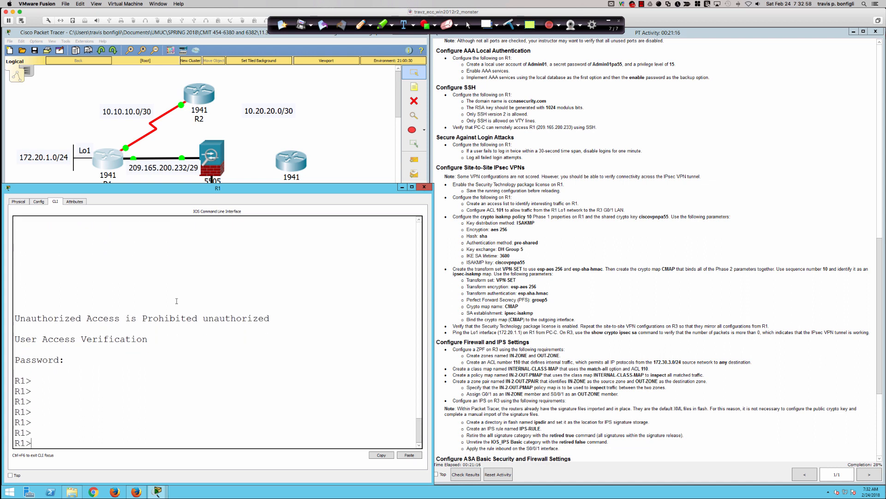
pyautogui.write('en')
pyautogui.press('Tab')
pyautogui.press('Return')
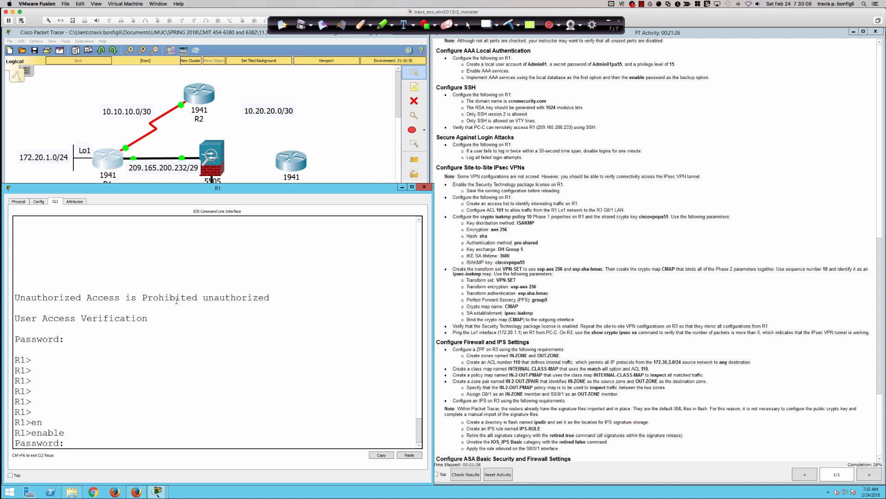
pyautogui.press('Return')
pyautogui.press('Return')
pyautogui.press('Return')
pyautogui.press('Return')
pyautogui.press('Return')
pyautogui.press('Return')
pyautogui.press('Return')
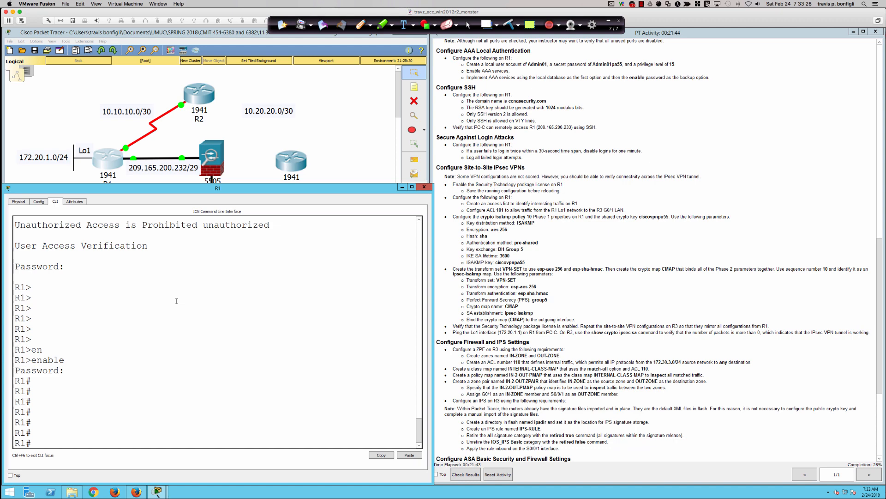
pyautogui.press('Return')
pyautogui.press('Return')
pyautogui.press('Return')
# Enter 'conf t' and create a privilege-15 local administrator user with a secret password.
pyautogui.write('conf t')
pyautogui.press('Return')
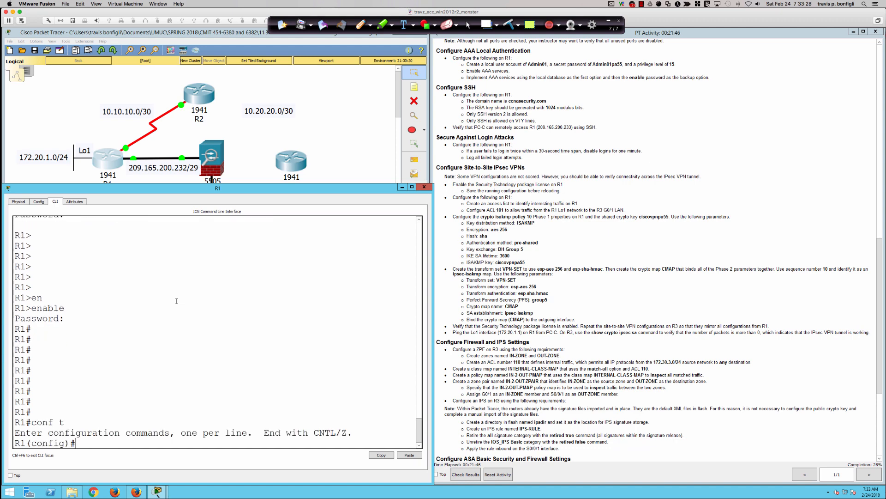
pyautogui.write('username')
pyautogui.write('A')
pyautogui.write('dmin01')
pyautogui.write(' sec')
pyautogui.press('BackSpace')
pyautogui.press('BackSpace')
pyautogui.press('BackSpace')
pyautogui.write('pri')
pyautogui.press('Tab')
pyautogui.write('15 sec')
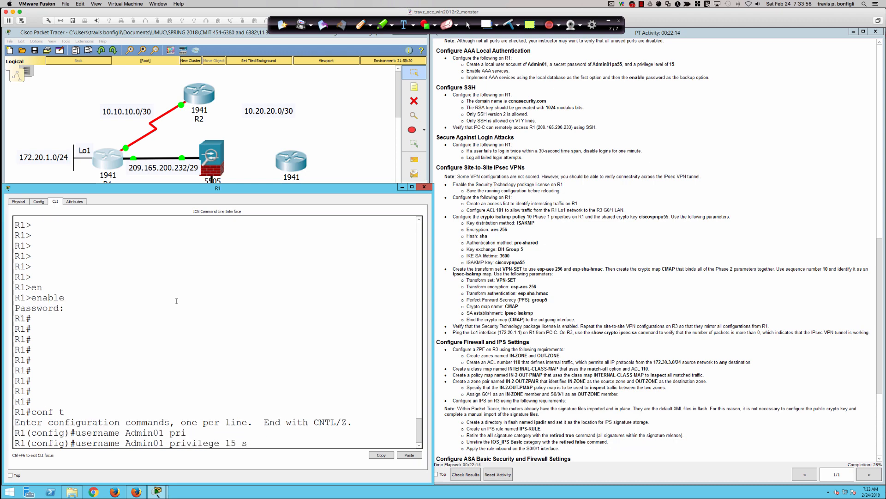
pyautogui.press('Tab')
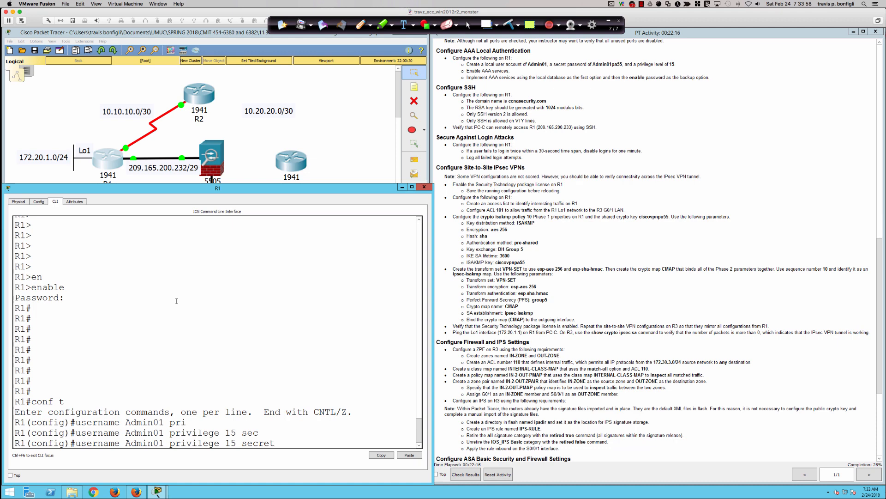
pyautogui.write('Admin01pa55')
pyautogui.press('Return')
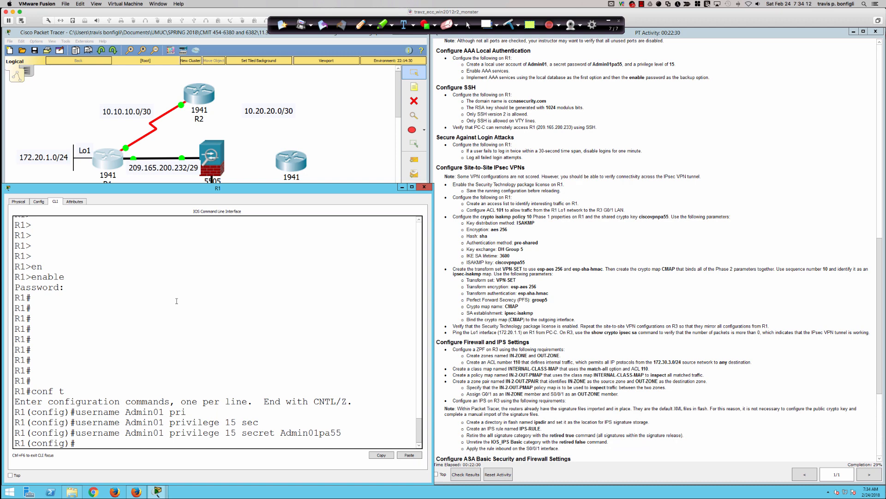
# Type the 'aaa new-model' command on R1's configuration line.
pyautogui.press('Return')
pyautogui.press('Return')
pyautogui.press('Return')
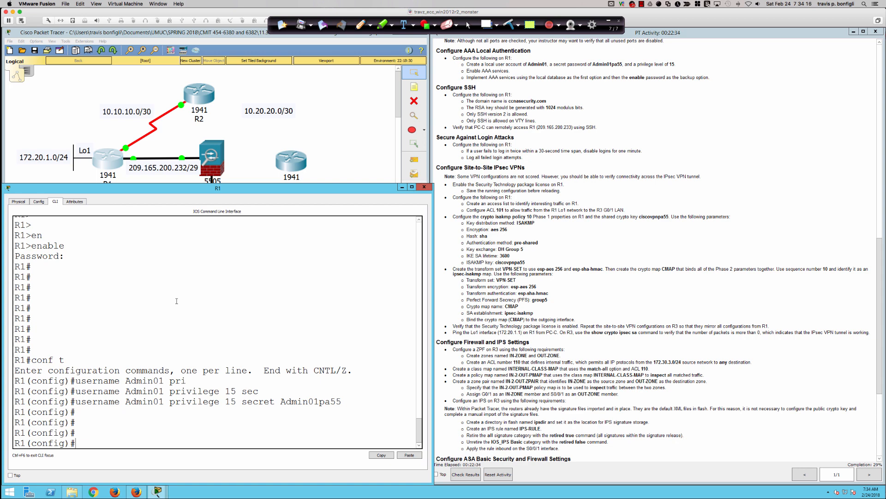
pyautogui.press('Return')
pyautogui.press('Return')
pyautogui.press('Return')
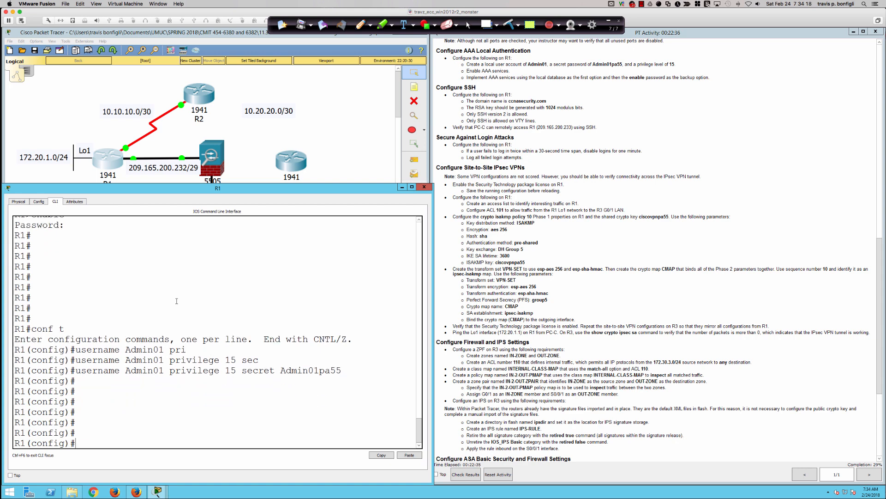
pyautogui.write('aaa new')
pyautogui.press('Tab')
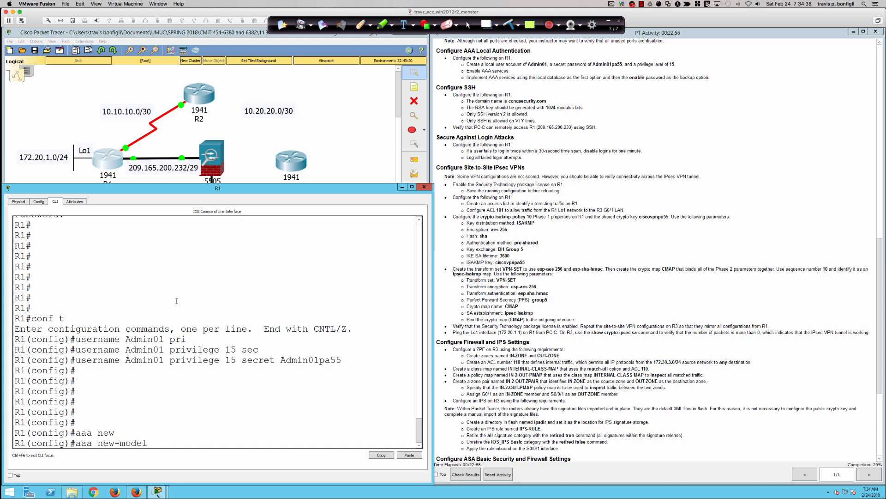
# Run 'aaa new-model' to enable AAA and begin typing 'aaa authentication'.
pyautogui.press('Return')
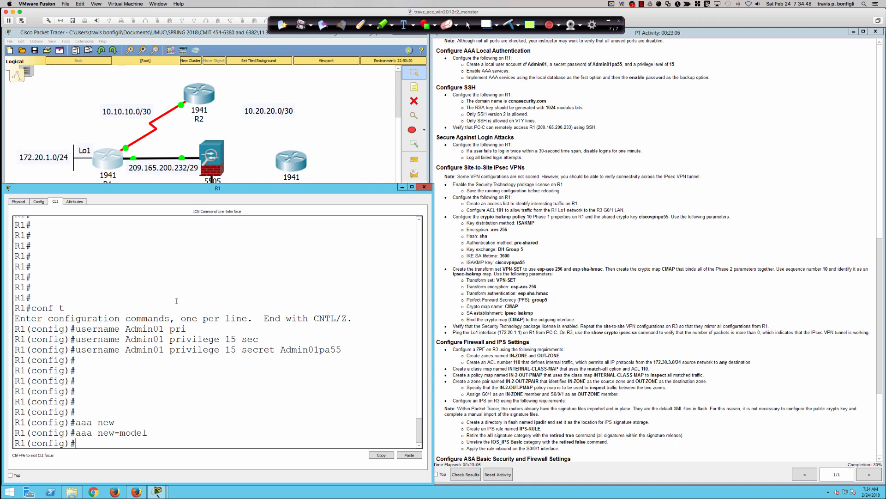
pyautogui.press('Return')
pyautogui.press('Return')
pyautogui.press('Return')
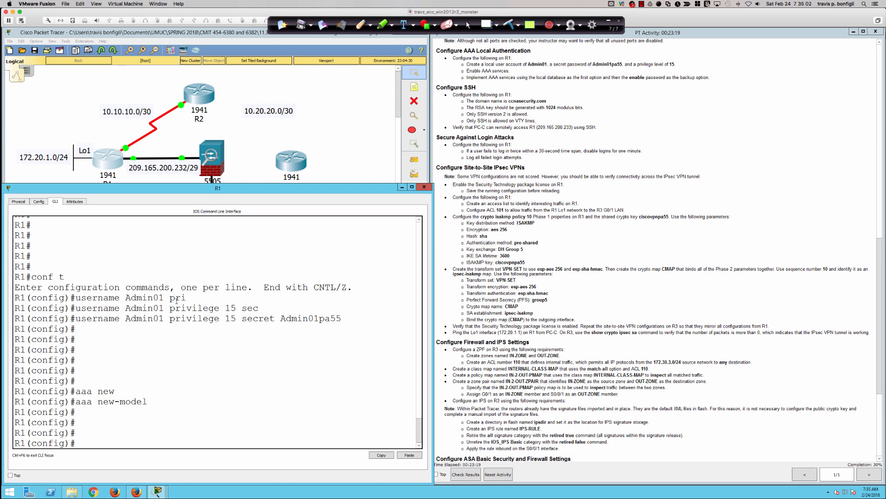
pyautogui.write('aaa authentication')
# Enter 'aaa authentication login default local enable' so R1 logins use local users, then the enable password.
pyautogui.write('login')
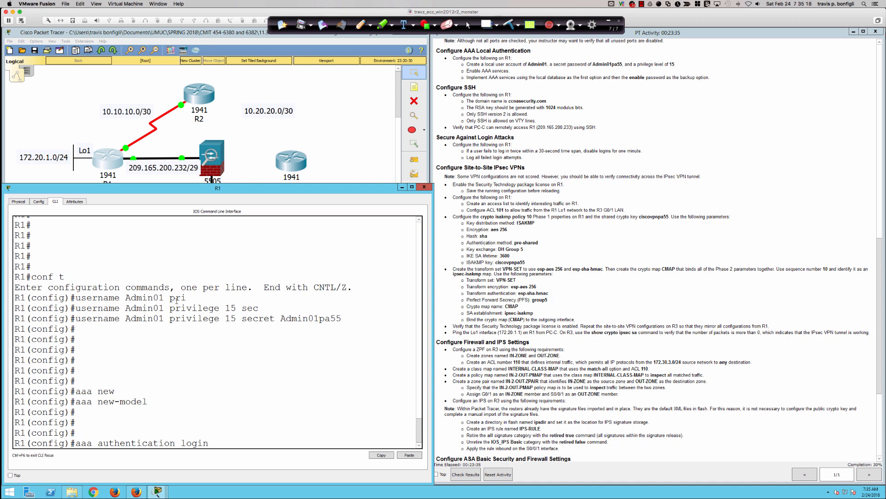
pyautogui.write(' def')
pyautogui.press('Tab')
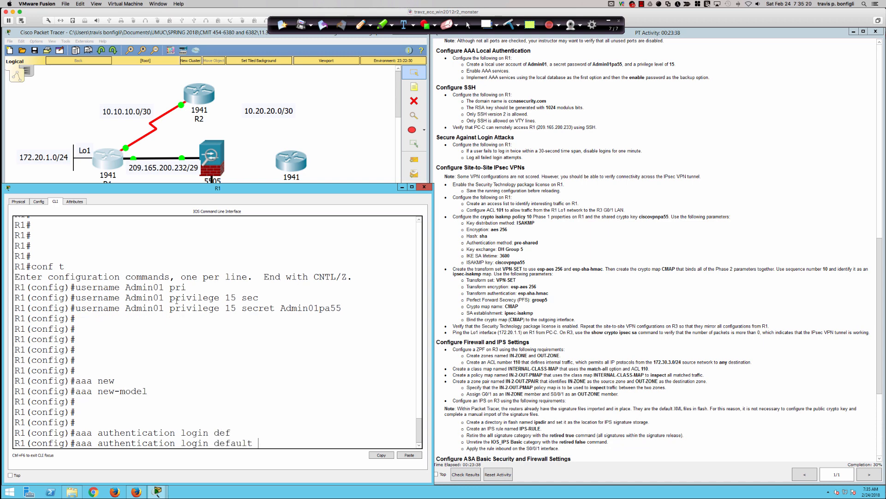
pyautogui.write('local en')
pyautogui.press('Tab')
pyautogui.write('?')
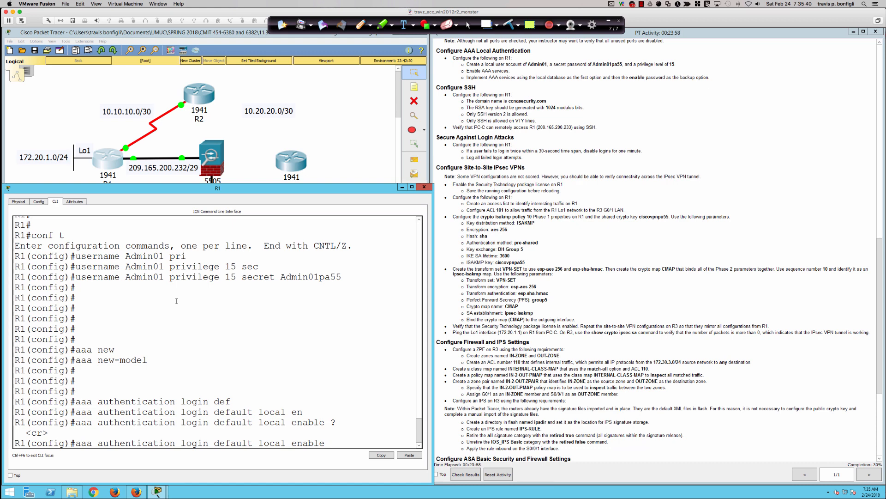
pyautogui.press('Return')
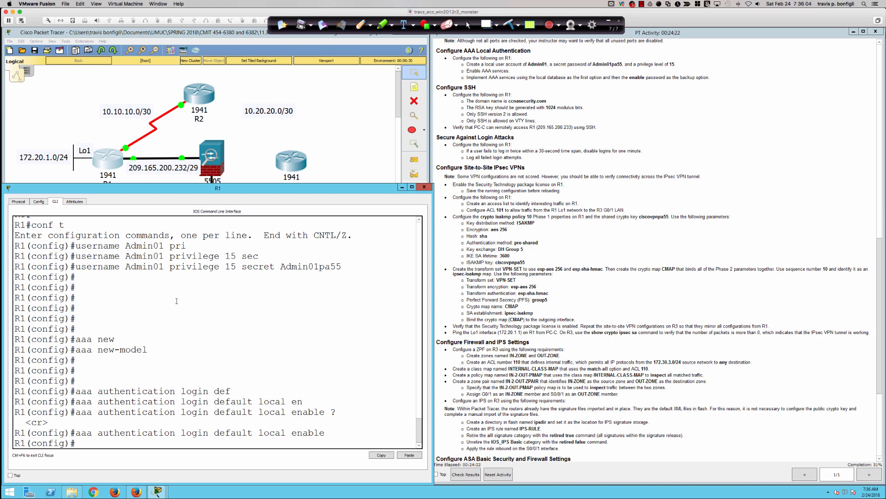
pyautogui.press('Return')
pyautogui.press('Return')
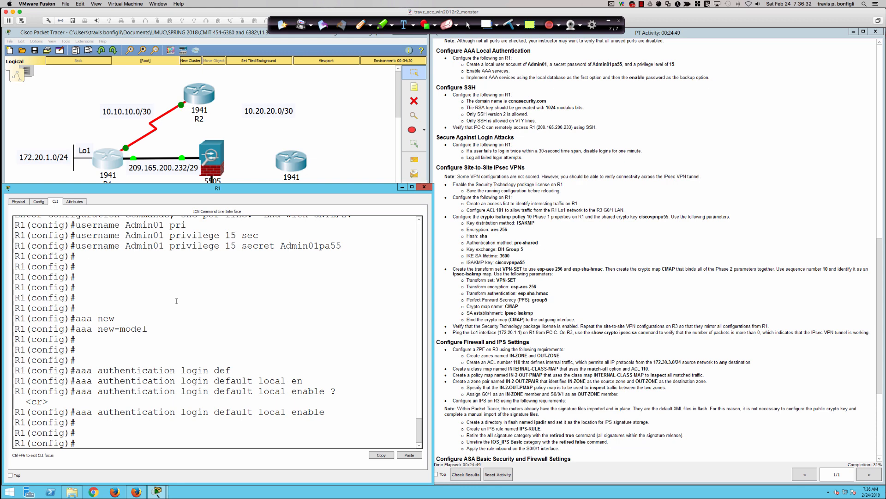
pyautogui.press('Return')
pyautogui.press('Return')
pyautogui.press('Return')
pyautogui.press('Return')
pyautogui.press('Return')
pyautogui.press('Return')
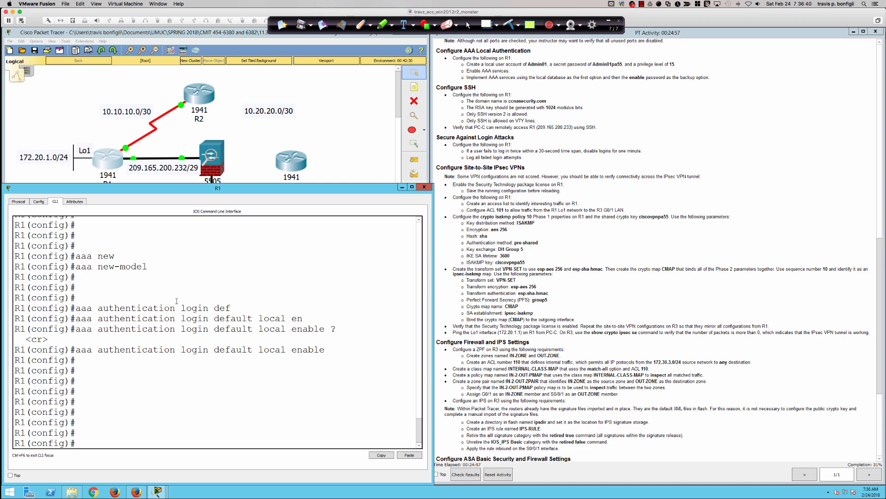
# Set R1's domain name to ccnasecurity.com and begin the crypto key generate command.
pyautogui.write('ip domain-name ccnasecurity.com')
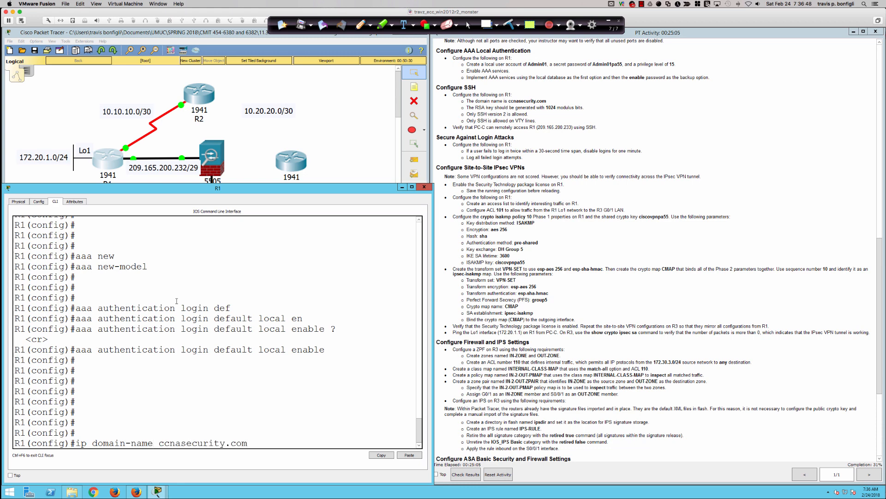
pyautogui.press('Return')
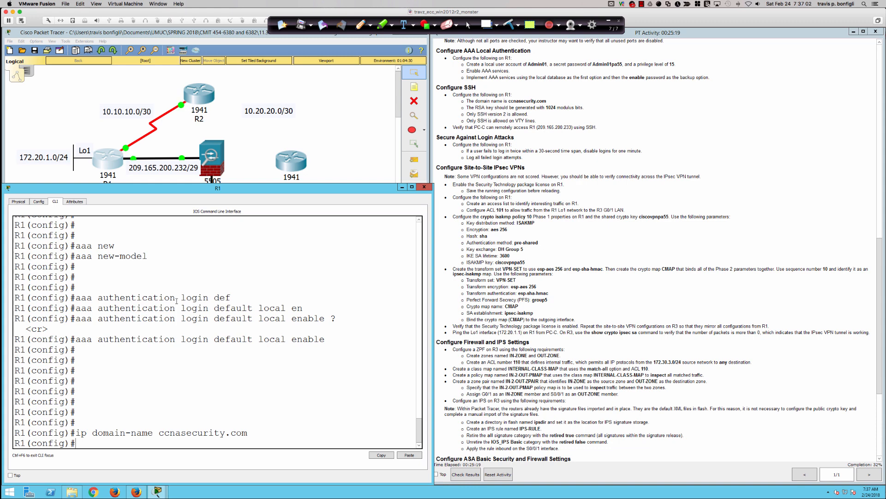
pyautogui.write('cryp')
pyautogui.press('Tab')
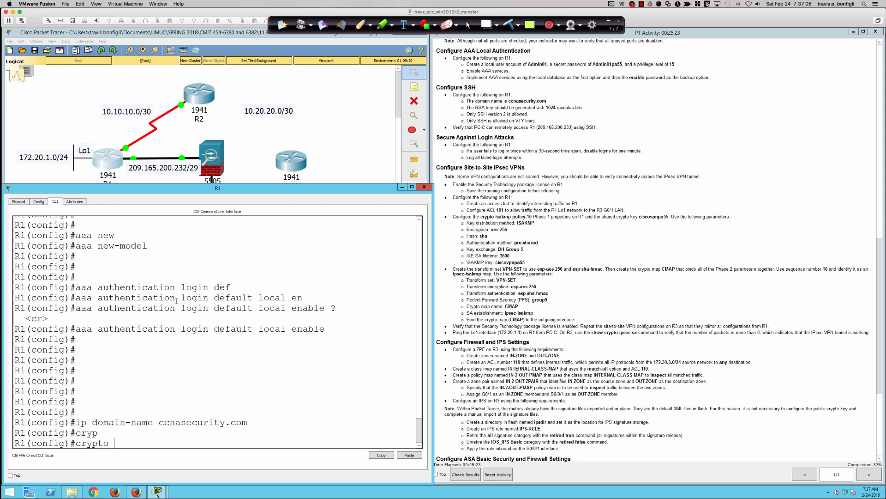
pyautogui.write('key gener')
pyautogui.press('Tab')
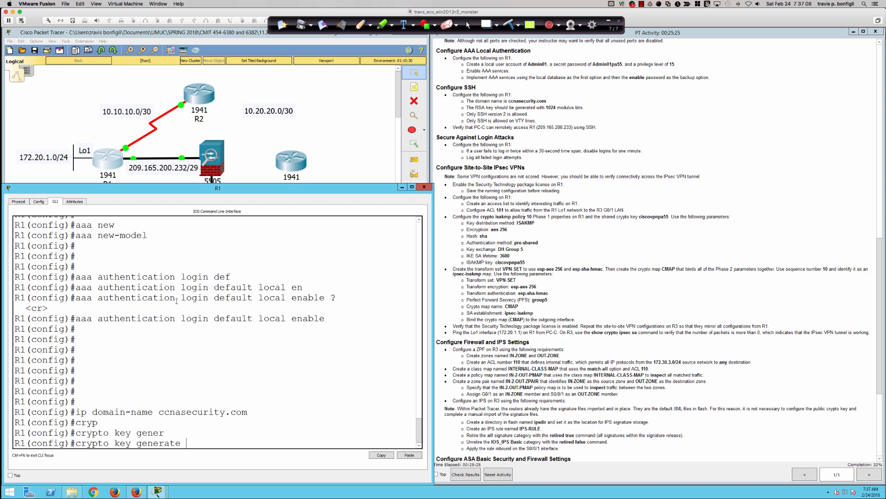
# Generate RSA keys with a 1024-bit modulus, enabling SSH on R1.
pyautogui.write('rsa o')
pyautogui.press('Tab')
pyautogui.press('BackSpace')
pyautogui.write('?')
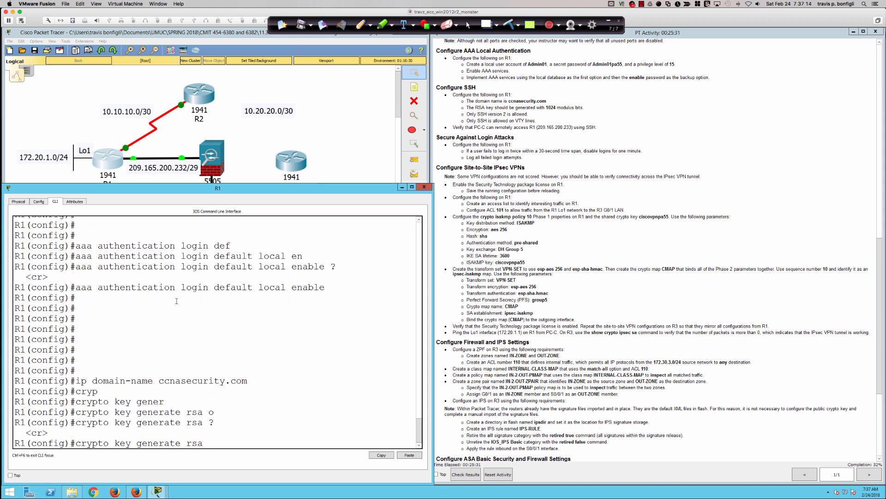
pyautogui.write('mod')
pyautogui.press('Tab')
pyautogui.press('BackSpace')
pyautogui.press('BackSpace')
pyautogui.press('BackSpace')
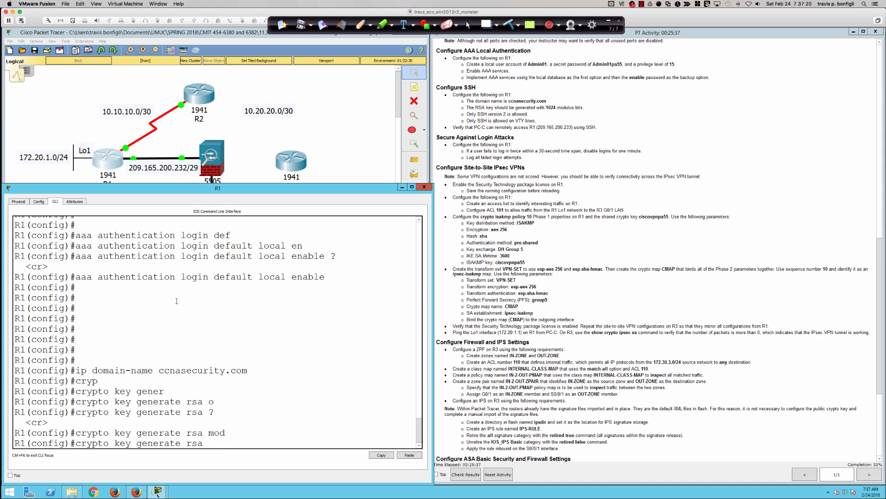
pyautogui.press('Return')
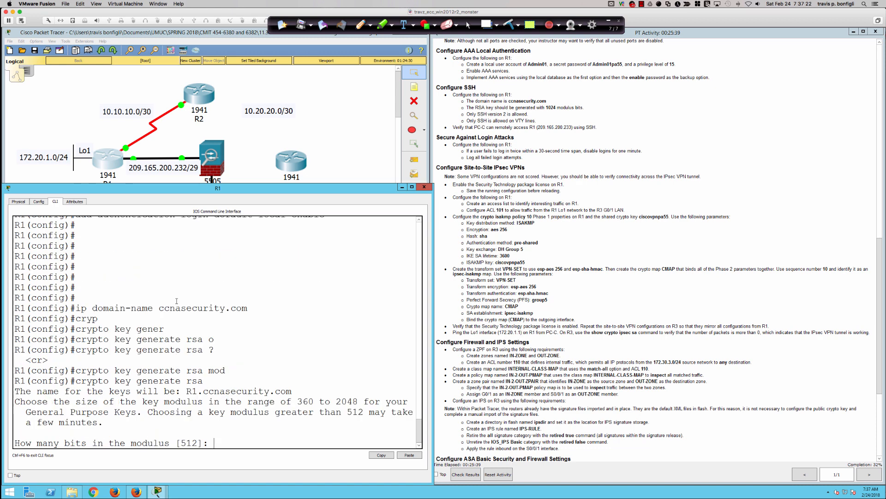
pyautogui.write('1024')
pyautogui.press('Return')
pyautogui.press('Return')
pyautogui.press('Return')
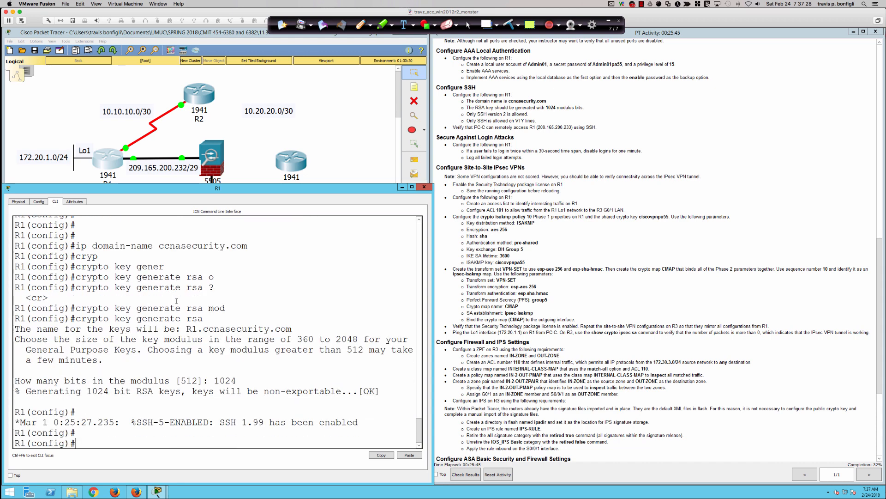
pyautogui.press('Return')
pyautogui.press('Return')
pyautogui.press('Return')
pyautogui.press('Return')
pyautogui.press('Return')
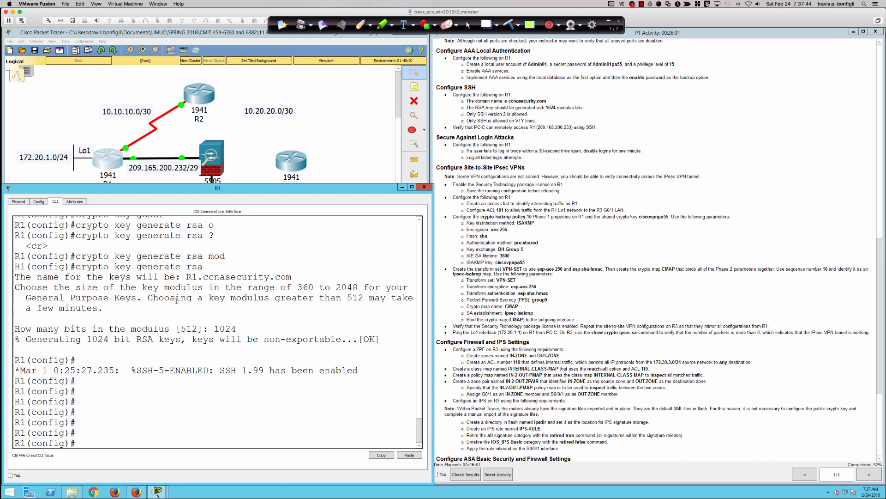
# Try setting SSH version 2 on R1 with an 'ssh version 2' command.
pyautogui.write('ssh ver')
pyautogui.press('Tab')
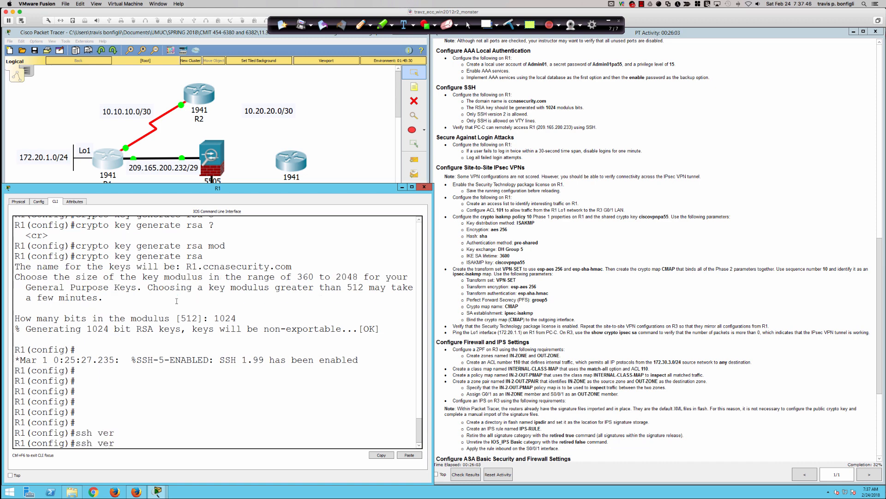
pyautogui.write('se')
pyautogui.press('Tab')
pyautogui.press('BackSpace')
pyautogui.press('Tab')
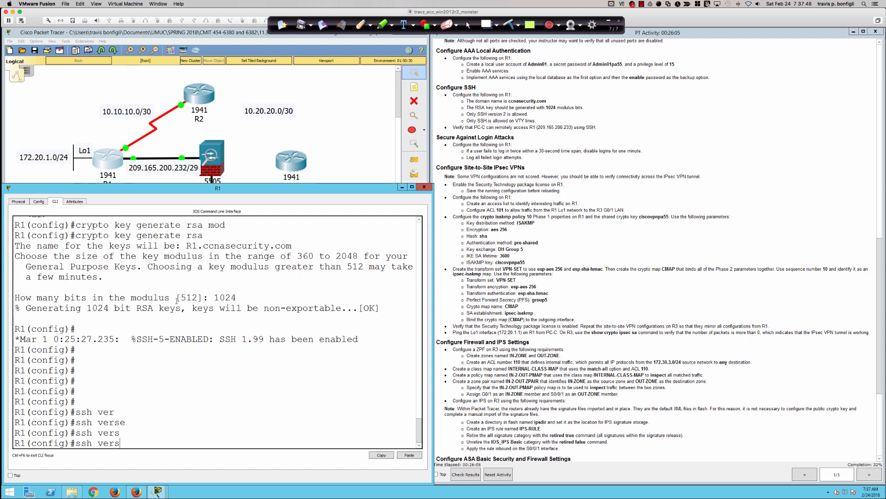
pyautogui.write('ion')
pyautogui.press('Tab')
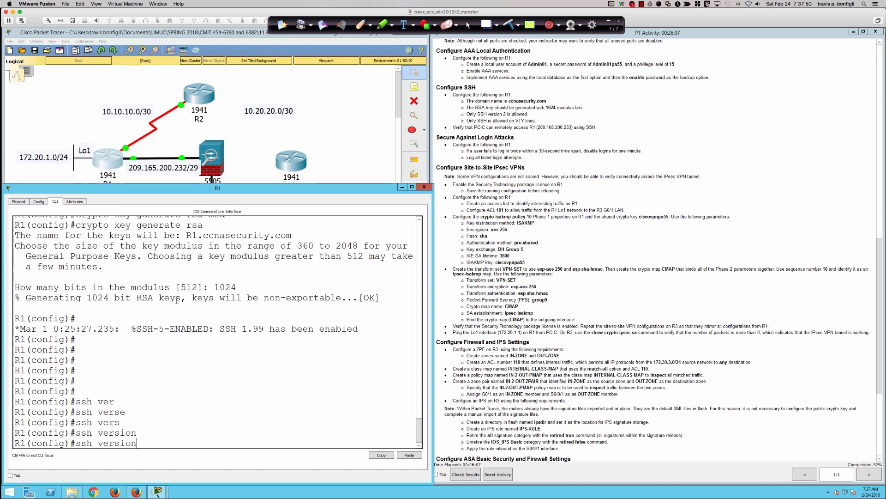
pyautogui.write('2')
pyautogui.press('Return')
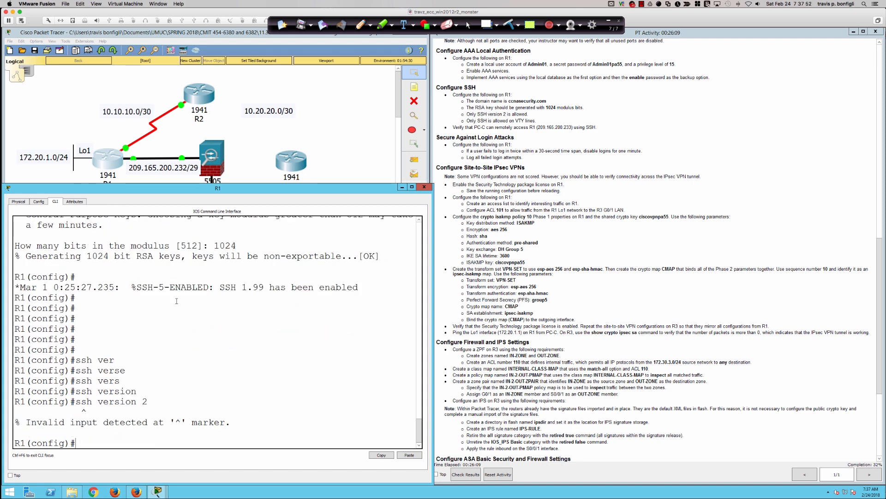
# Check ssh help, then page through R1's running configuration with 'do sh run'.
pyautogui.write('ssh ?')
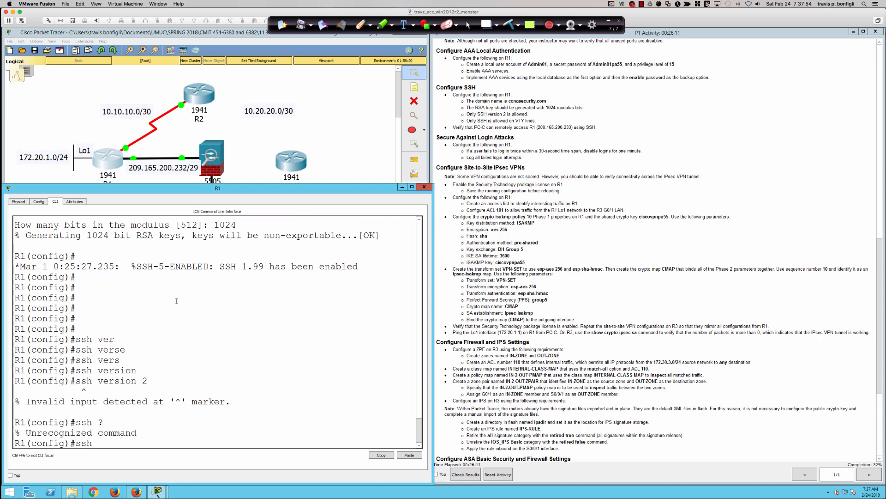
pyautogui.press('BackSpace')
pyautogui.press('BackSpace')
pyautogui.press('BackSpace')
pyautogui.write('h ?')
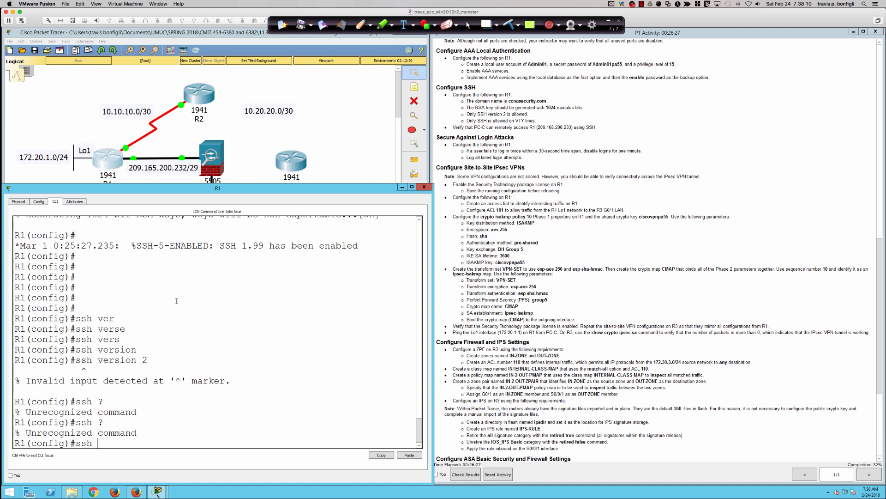
pyautogui.press('BackSpace')
pyautogui.press('BackSpace')
pyautogui.press('BackSpace')
pyautogui.write('do sh run')
pyautogui.press('Return')
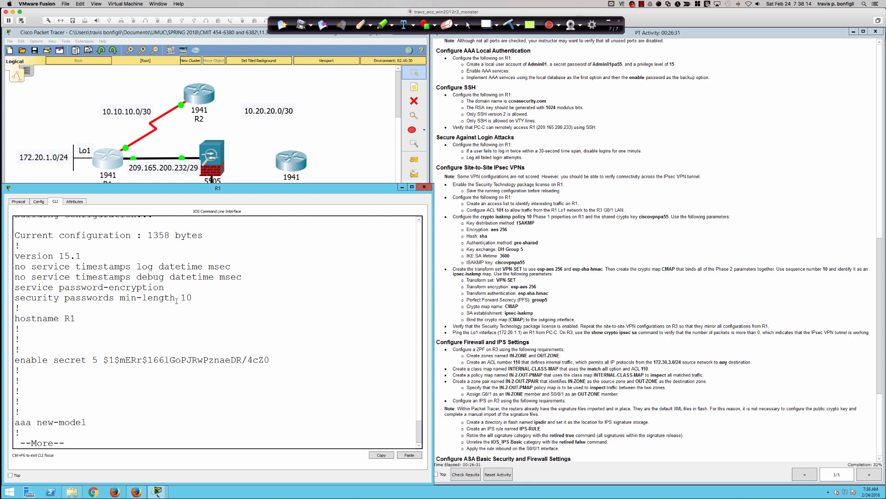
pyautogui.press('Return')
pyautogui.press('Return')
pyautogui.press('space')
pyautogui.press('space')
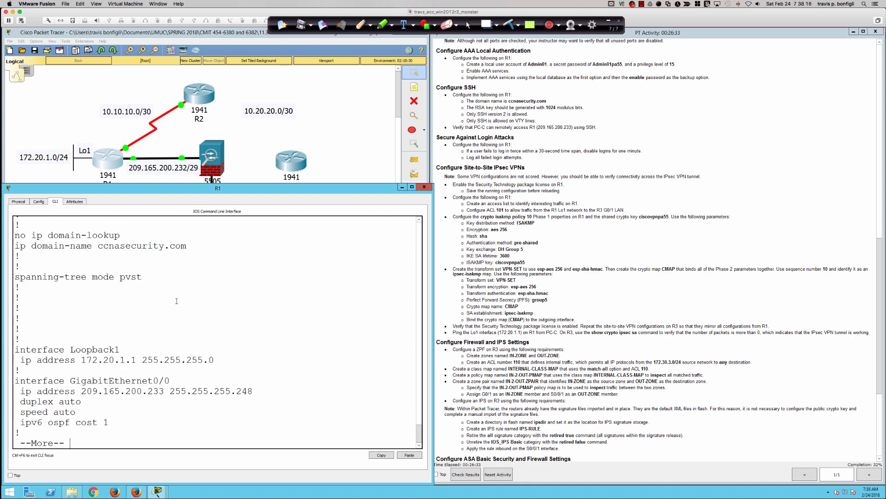
pyautogui.press('Return')
pyautogui.press('Return')
pyautogui.press('Return')
pyautogui.press('Return')
pyautogui.press('Return')
pyautogui.press('Return')
pyautogui.press('Return')
pyautogui.press('Return')
pyautogui.press('Return')
pyautogui.press('Return')
pyautogui.press('Return')
pyautogui.press('Return')
pyautogui.press('Return')
pyautogui.press('Return')
pyautogui.press('Return')
pyautogui.press('Return')
pyautogui.press('Return')
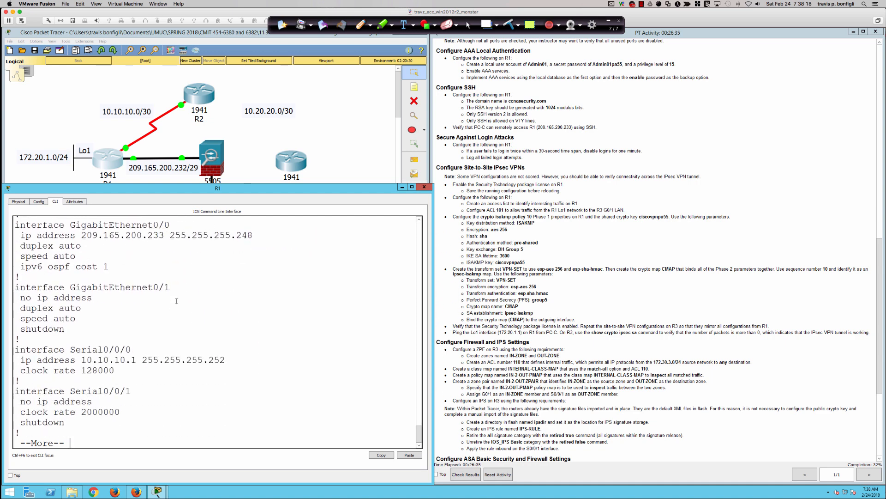
pyautogui.press('Return')
pyautogui.press('Return')
pyautogui.press('Return')
pyautogui.press('Return')
pyautogui.press('Return')
pyautogui.press('Return')
pyautogui.press('Return')
pyautogui.press('Return')
pyautogui.press('Return')
pyautogui.press('Return')
pyautogui.press('Return')
pyautogui.press('Return')
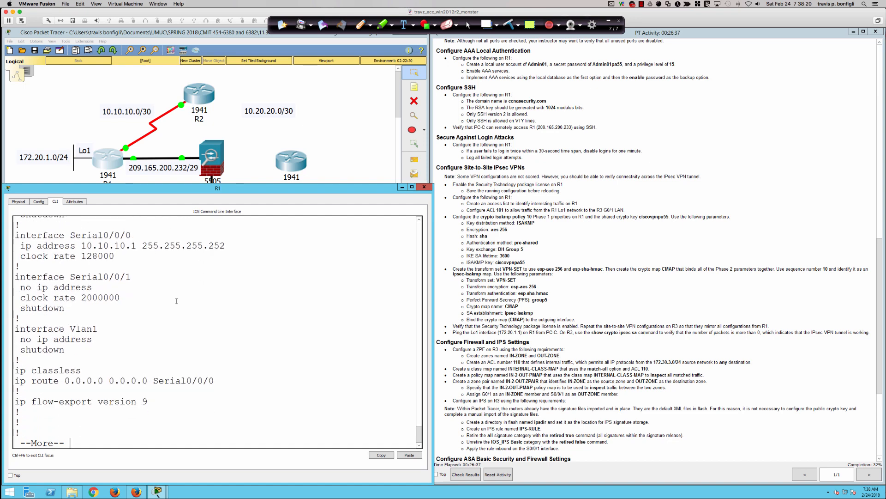
pyautogui.press('space')
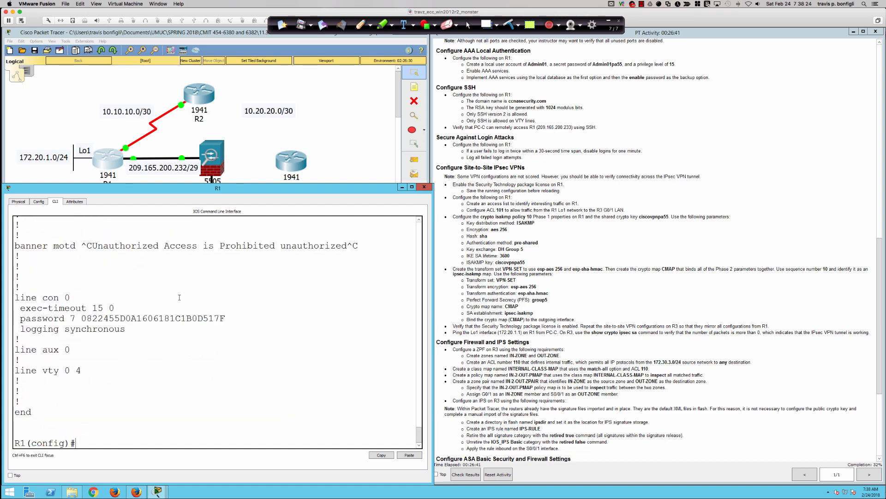
# Exit configuration mode and list the ssh command's options at R1#.
pyautogui.write('ssh ?')
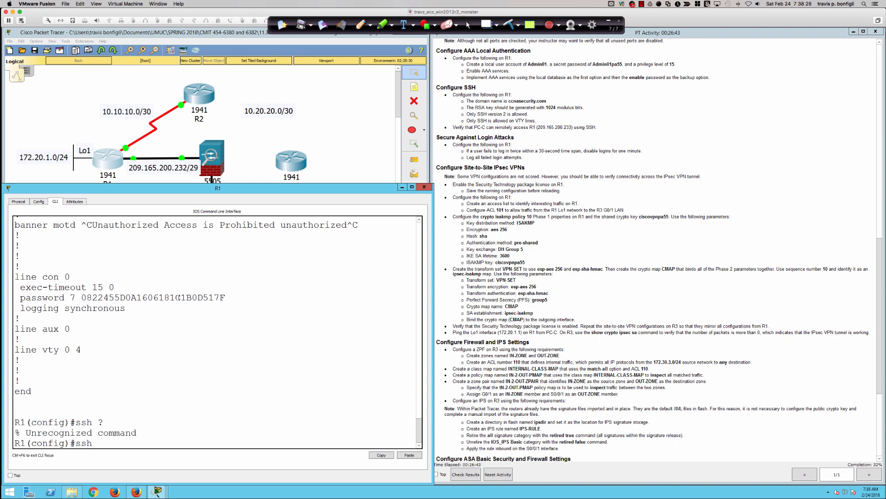
pyautogui.press('BackSpace')
pyautogui.press('BackSpace')
pyautogui.press('BackSpace')
pyautogui.press('BackSpace')
pyautogui.write('exit')
pyautogui.press('Return')
pyautogui.write('ssh ?')
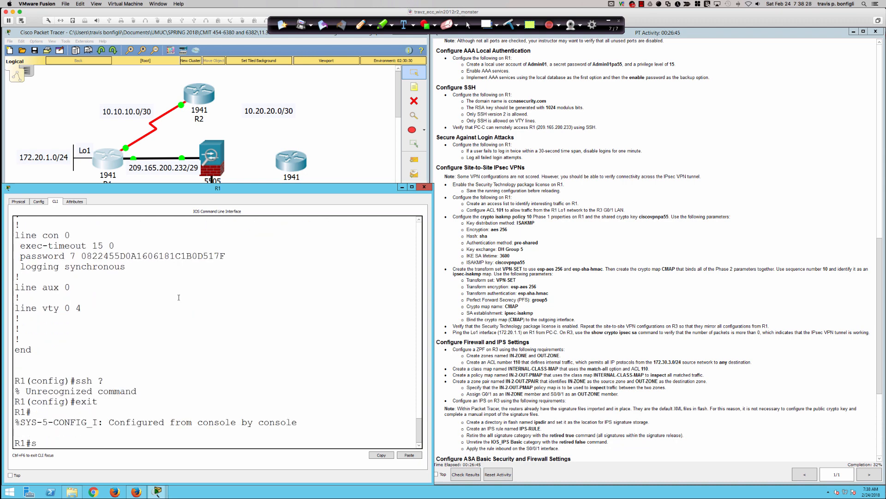
pyautogui.press('BackSpace')
pyautogui.press('BackSpace')
pyautogui.press('BackSpace')
pyautogui.press('BackSpace')
# Enter global configuration on R1, then reopen R1's console from the topology view.
pyautogui.write('conf t')
pyautogui.press('Return')
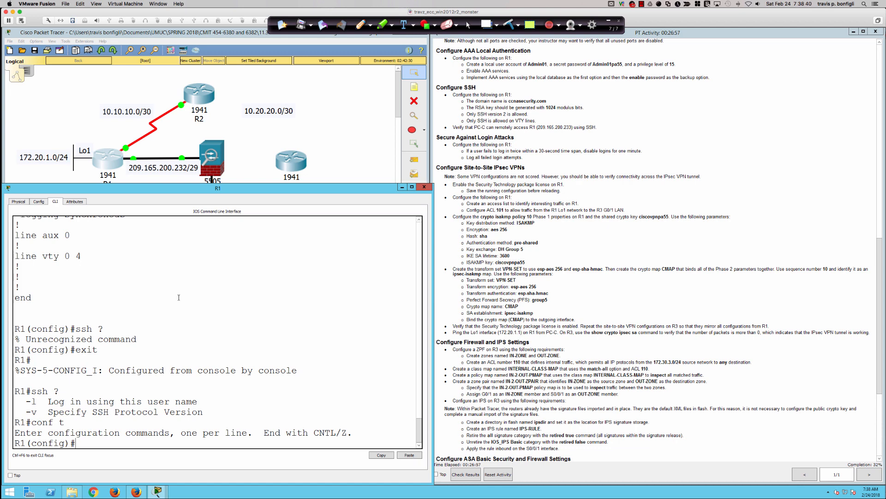
pyautogui.press('Return')
pyautogui.press('Return')
pyautogui.press('Return')
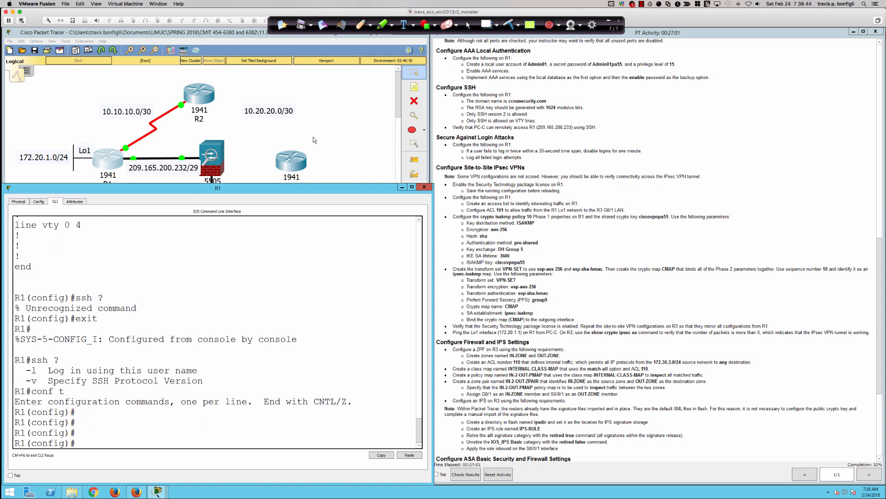
pyautogui.click(291, 144)
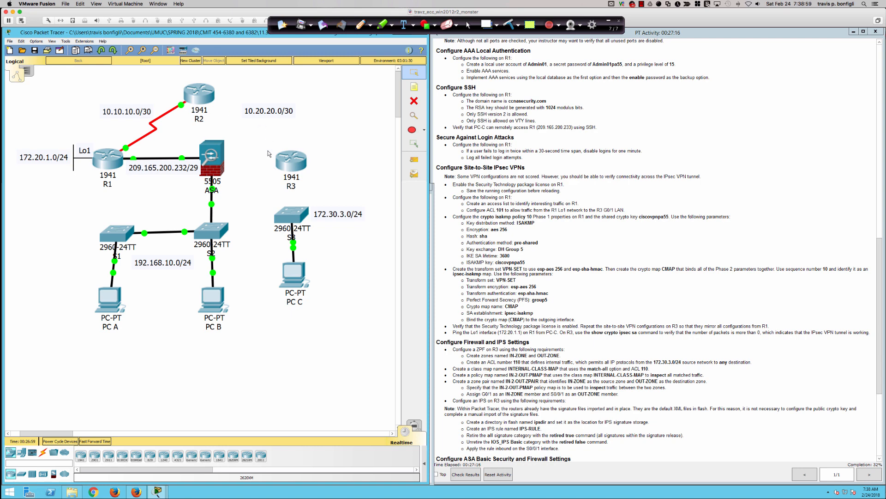
pyautogui.click(109, 162)
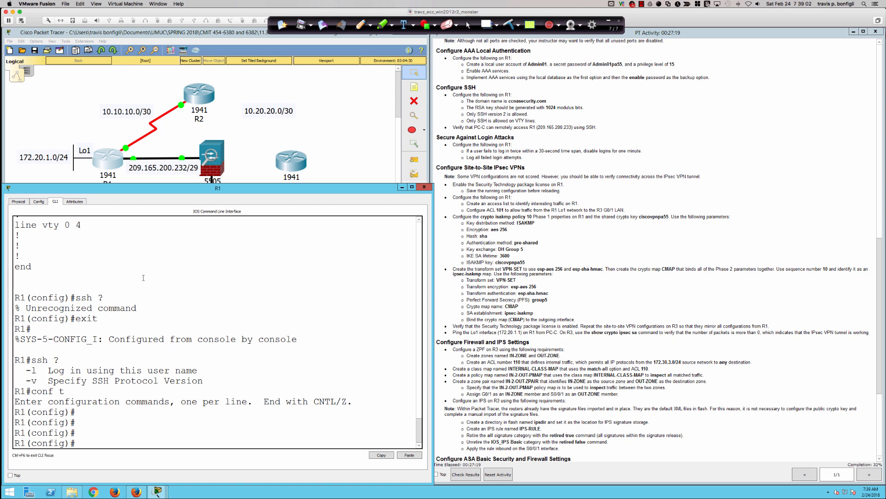
# Leave configuration mode and save R1's configuration with write memory.
pyautogui.write('end')
pyautogui.press('Return')
pyautogui.press('Return')
pyautogui.press('Return')
pyautogui.press('Return')
pyautogui.press('Return')
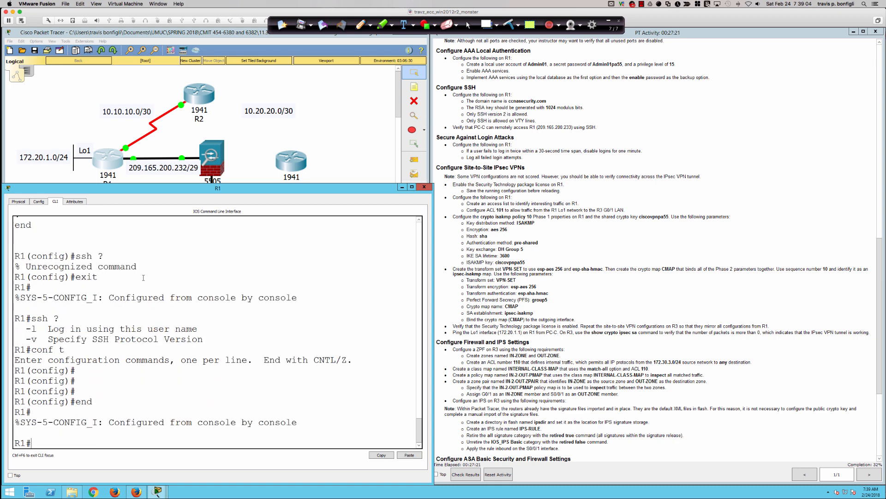
pyautogui.write('wri mme')
pyautogui.press('BackSpace')
pyautogui.press('BackSpace')
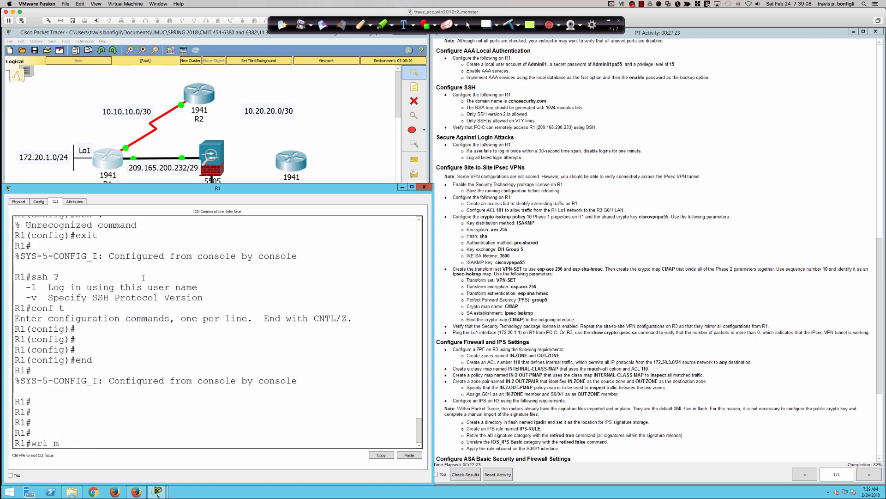
pyautogui.write('em')
pyautogui.press('Return')
pyautogui.press('Return')
pyautogui.press('Return')
pyautogui.press('Return')
pyautogui.press('Return')
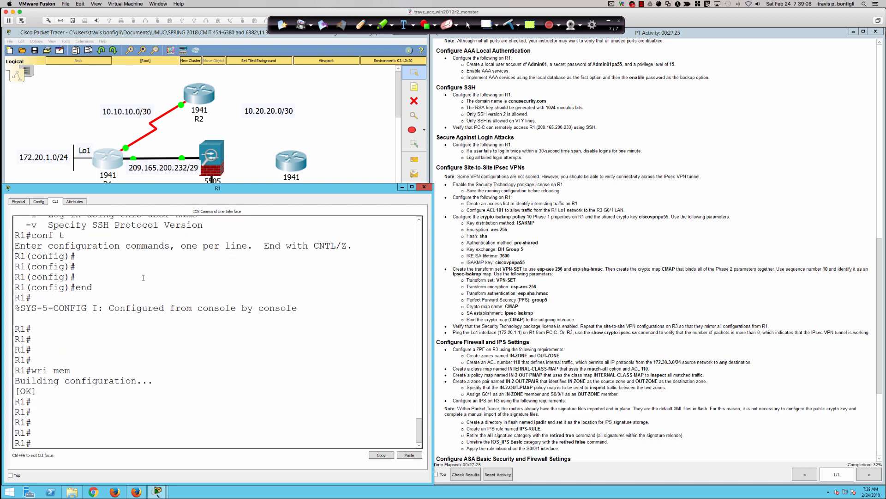
pyautogui.write('sh run')
pyautogui.press('Return')
# Page through the running configuration to the end, then re-enter global configuration and query 'ssh ?'.
pyautogui.press('space')
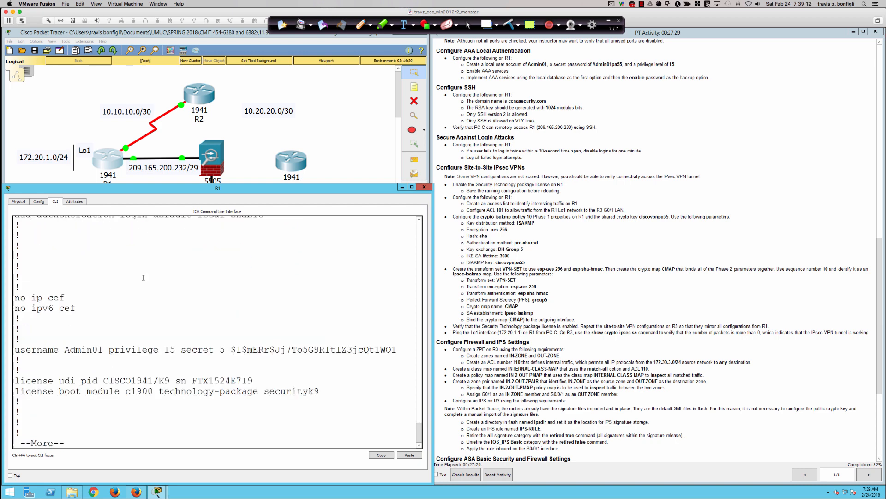
pyautogui.press('space')
pyautogui.press('space')
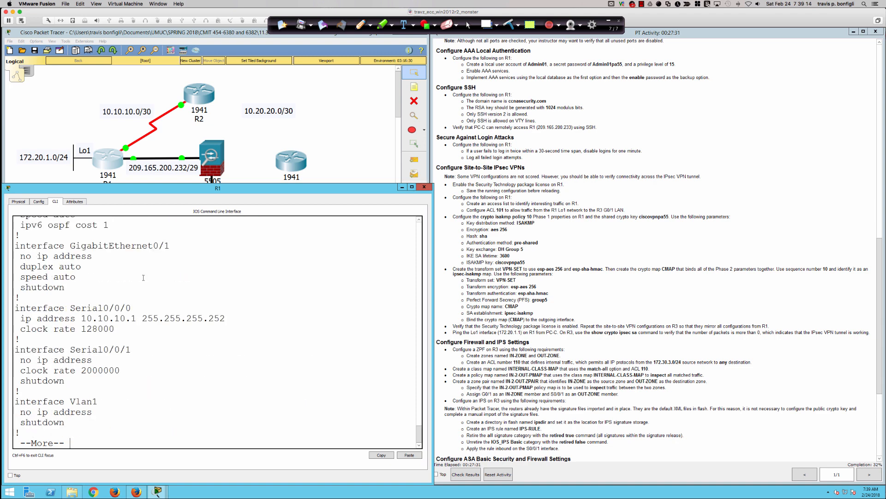
pyautogui.press('space')
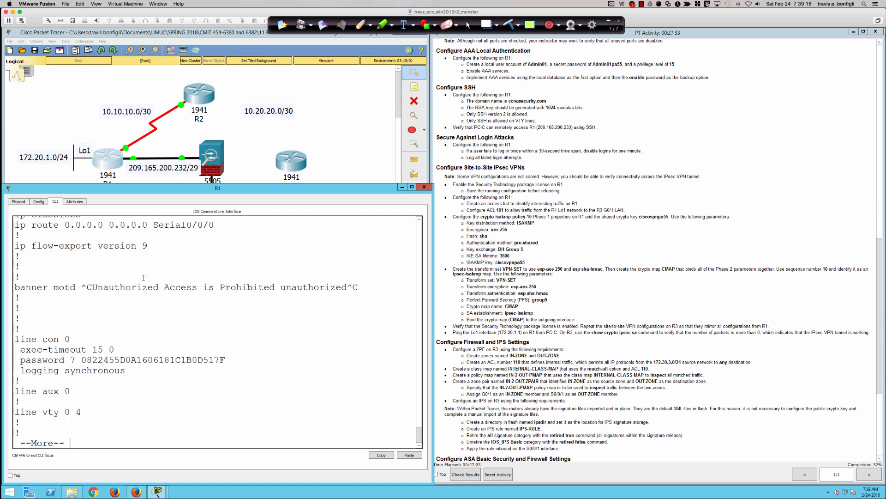
pyautogui.press('space')
pyautogui.write('conf t')
pyautogui.press('Return')
pyautogui.write('ssh ?')
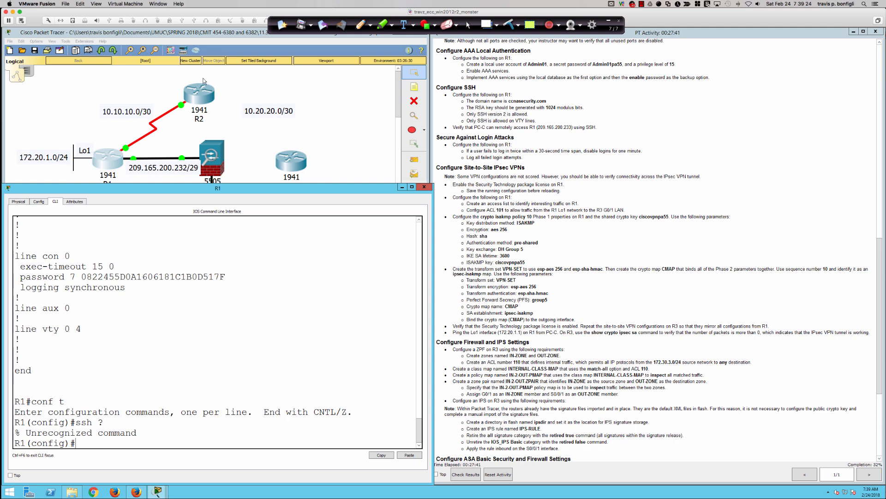
# Open R2's console and attempt the enable password three times.
pyautogui.click(202, 99)
pyautogui.click(201, 98)
pyautogui.press('Return')
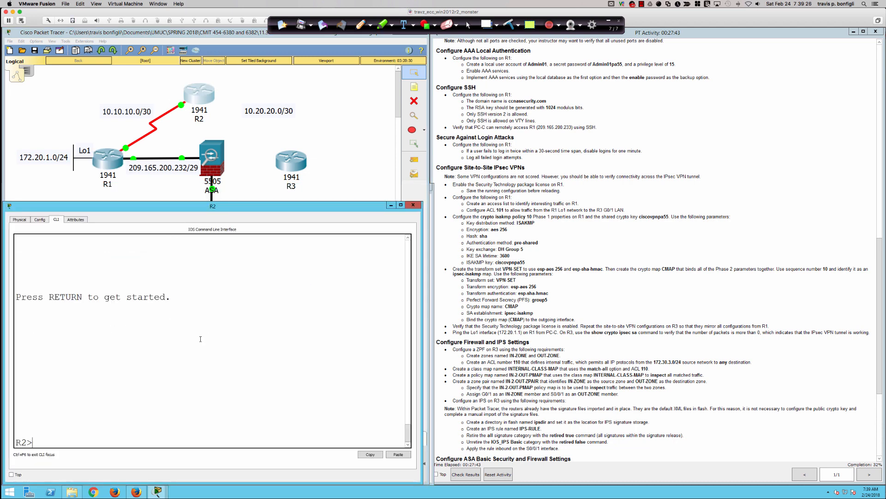
pyautogui.write('en')
pyautogui.press('Return')
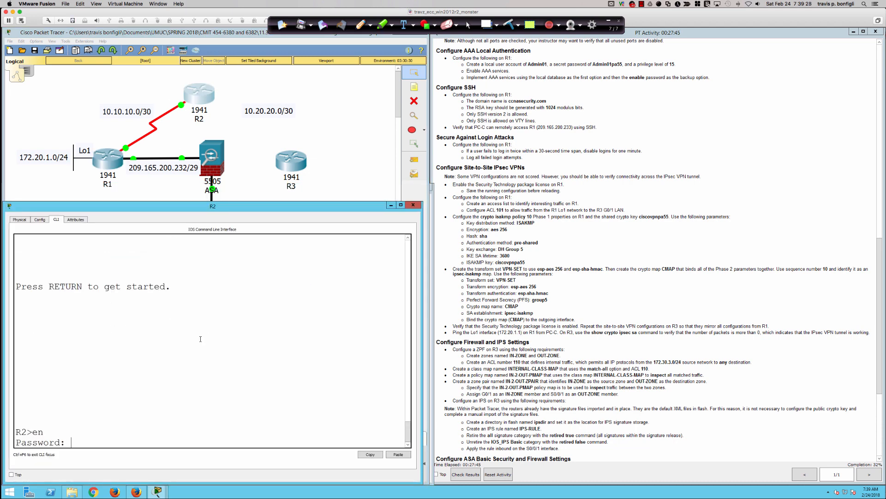
pyautogui.press('Return')
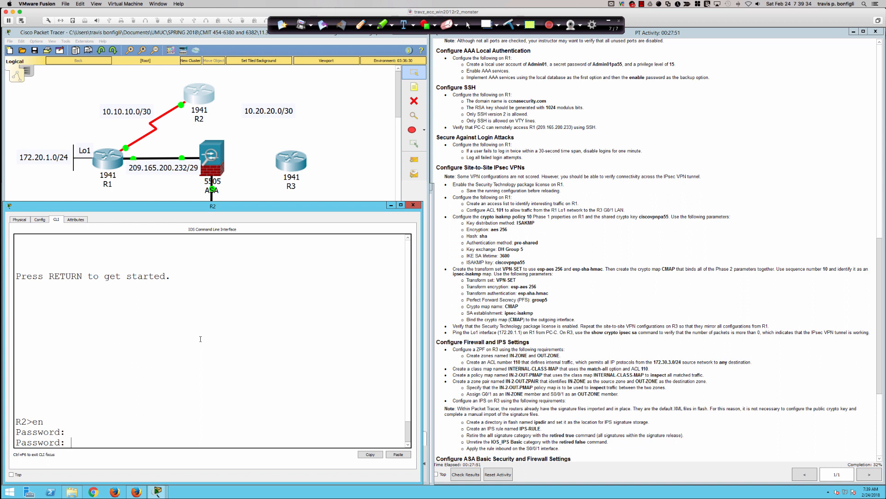
pyautogui.press('Return')
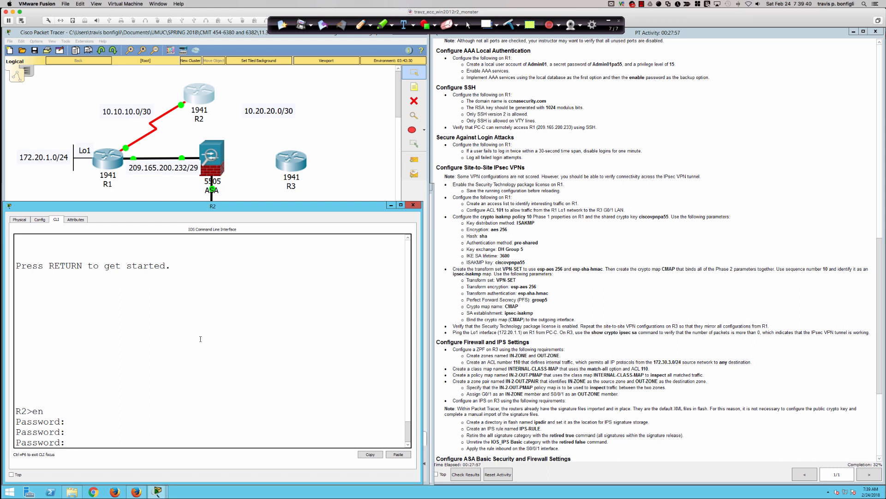
pyautogui.press('Return')
# Enter privileged mode on R2 with the enable password and go into global configuration.
pyautogui.press('Return')
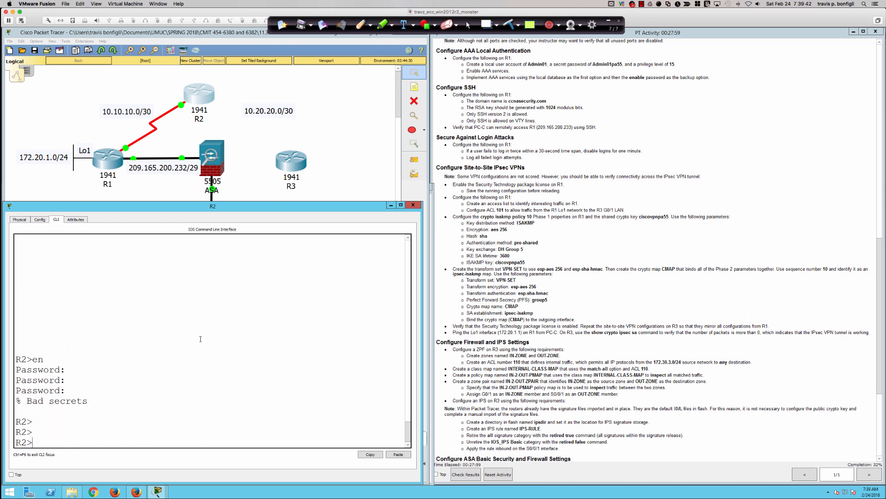
pyautogui.write('en')
pyautogui.press('Return')
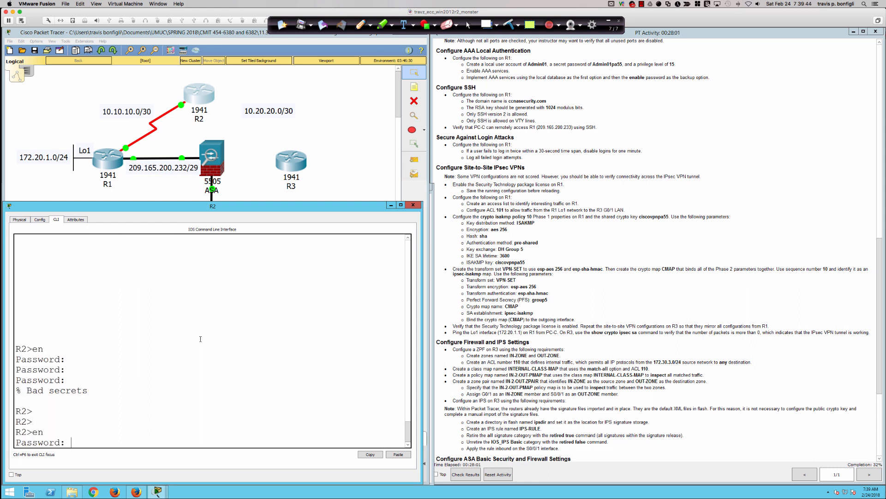
pyautogui.press('Return')
pyautogui.press('Return')
pyautogui.press('Return')
pyautogui.press('Return')
pyautogui.write('conf t')
pyautogui.press('Return')
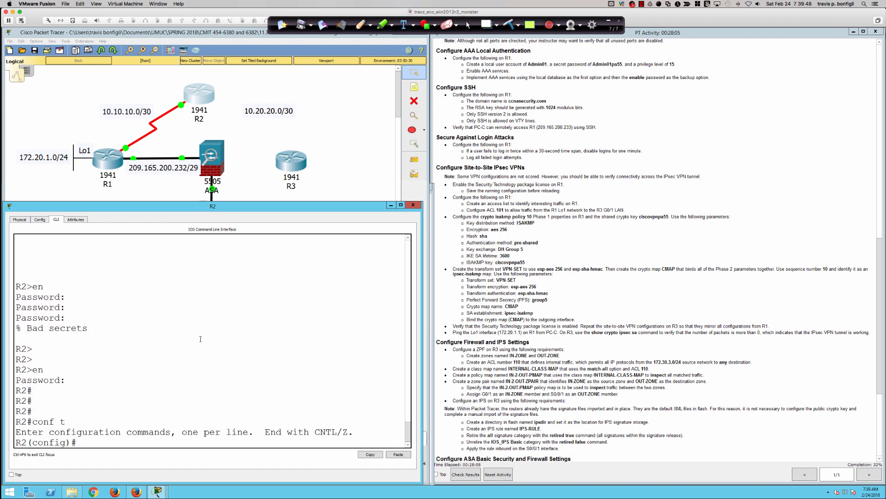
pyautogui.write('ssh ?')
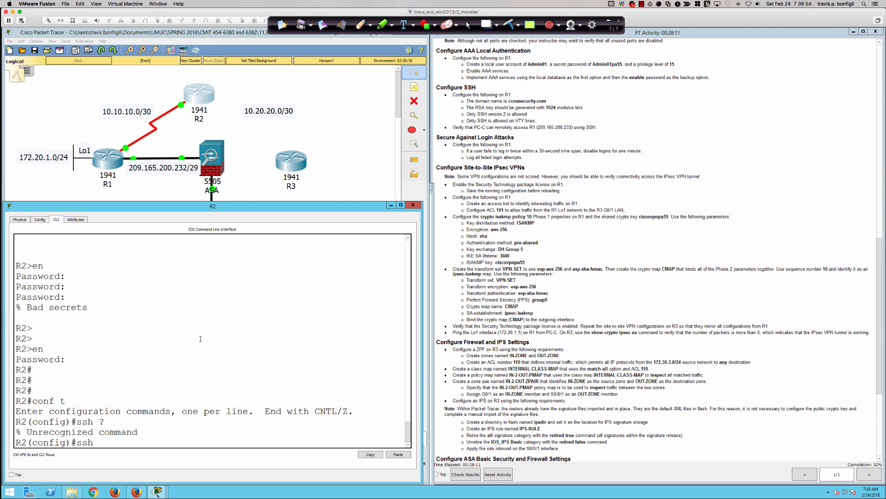
pyautogui.press('BackSpace')
pyautogui.press('BackSpace')
pyautogui.press('BackSpace')
pyautogui.press('BackSpace')
# Switch from Packet Tracer to the SecureCRT terminal and clear its screen.
pyautogui.click(332, 184)
pyautogui.moveTo(2, 238)
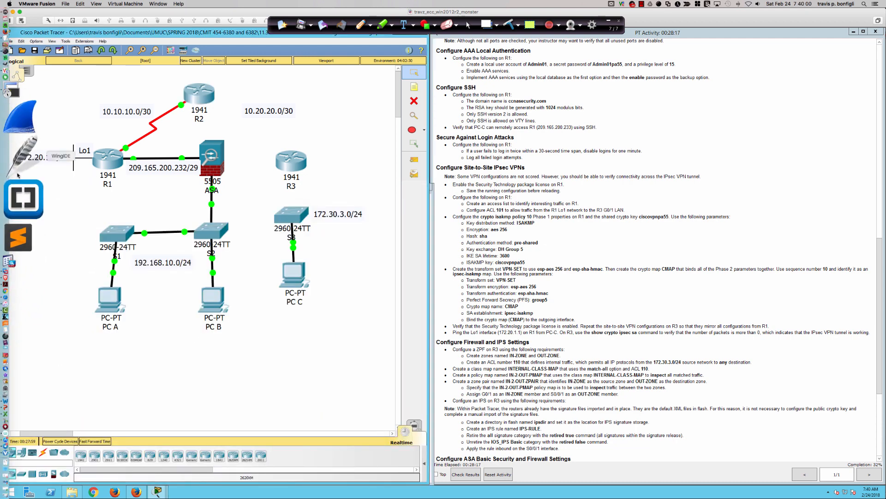
pyautogui.click(20, 160)
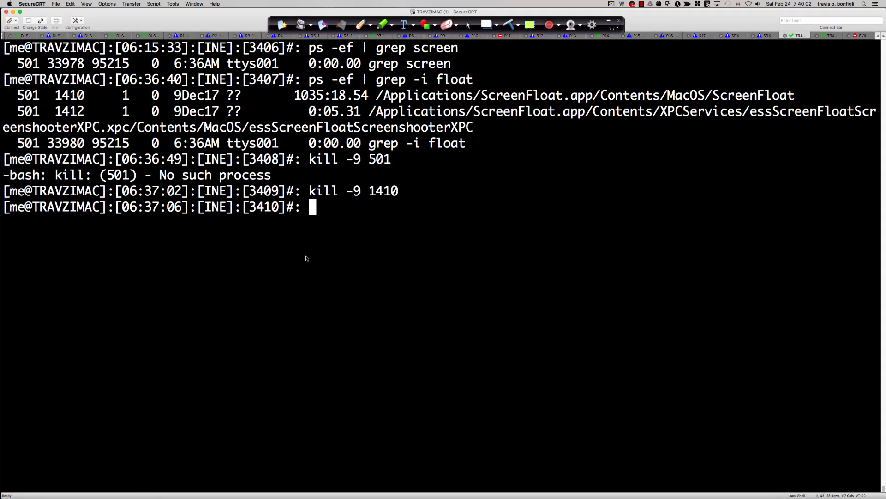
pyautogui.write('c')
pyautogui.press('Return')
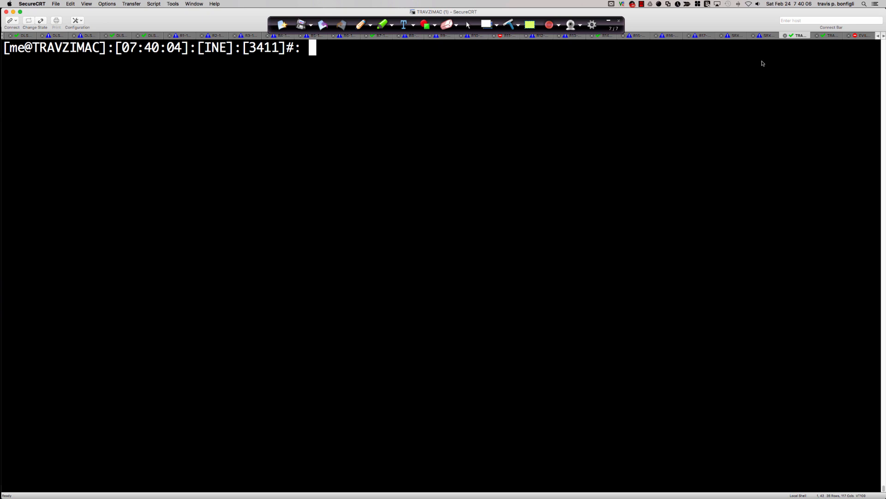
# Reconnect the EVIL-COMMAND-CENTER-SW01 session and log in with the corrected username and password.
pyautogui.click(884, 36)
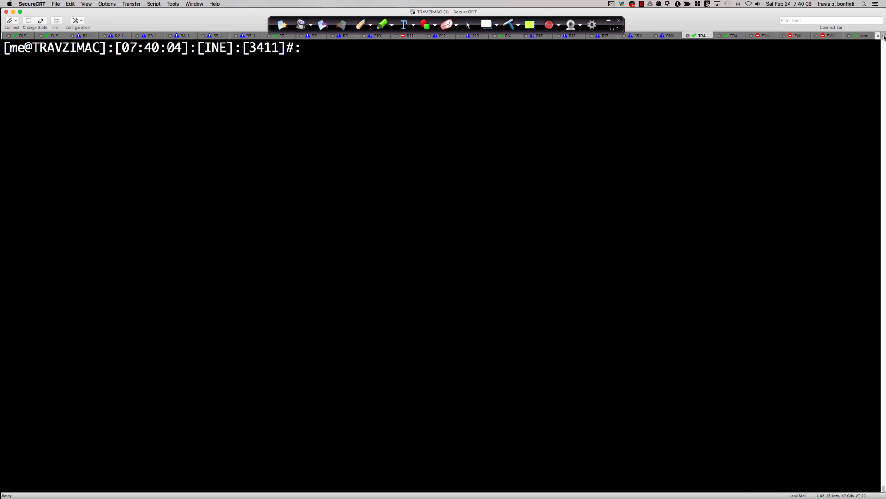
pyautogui.click(764, 36)
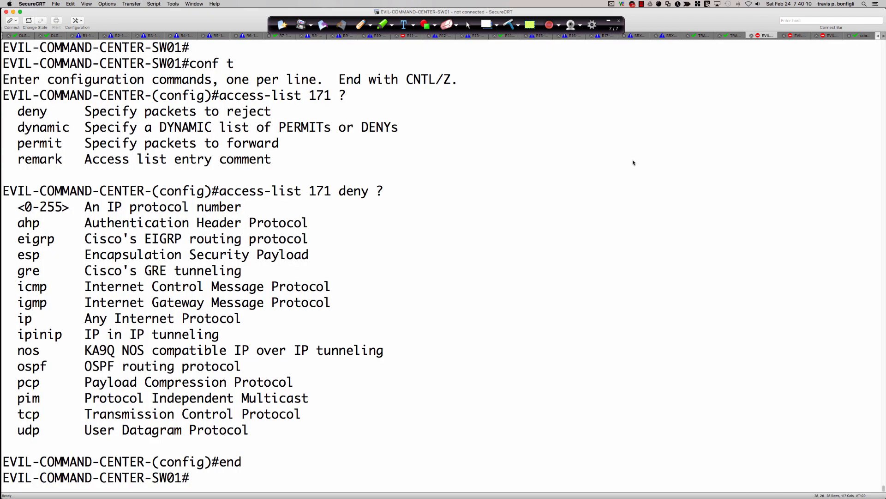
pyautogui.press('Return')
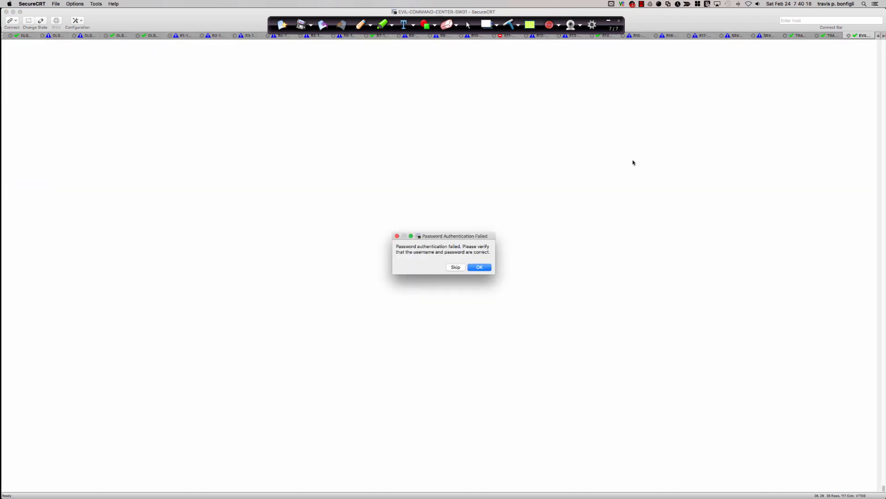
pyautogui.click(476, 267)
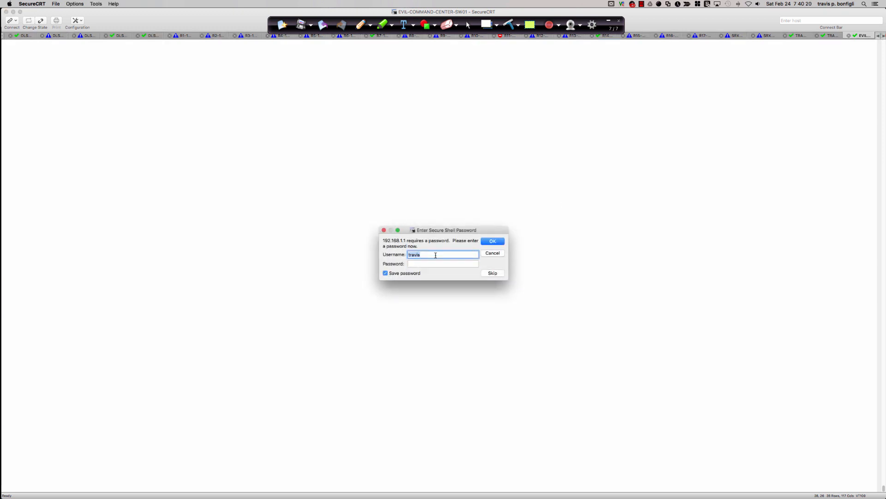
pyautogui.click(435, 255)
pyautogui.press('BackSpace')
pyautogui.press('Tab')
pyautogui.write('*************')
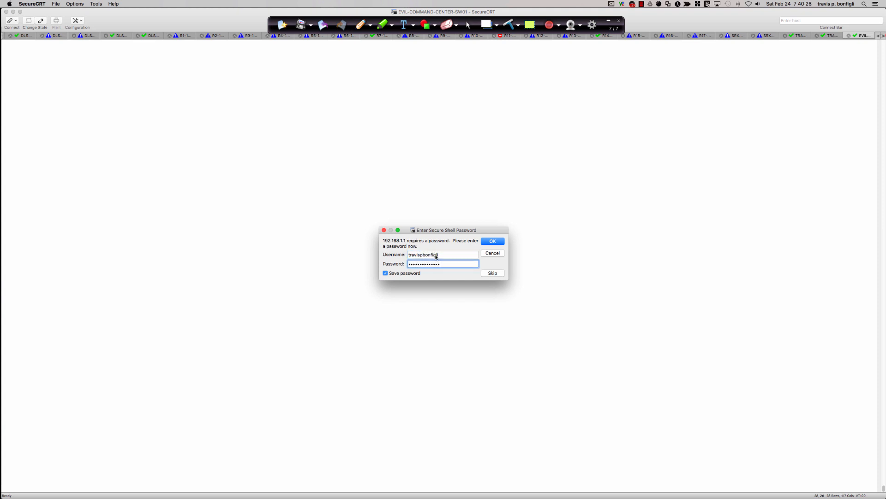
pyautogui.press('Return')
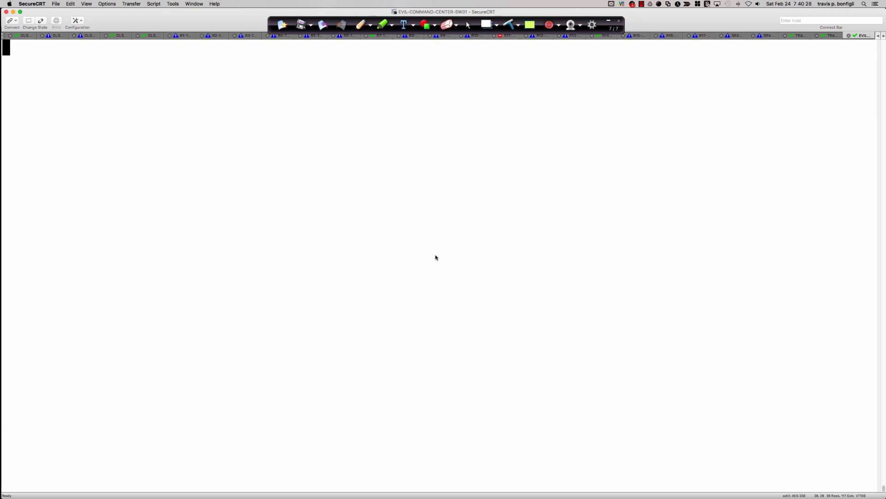
# Enter global configuration on the switch, try 'ssh ?', then minimize SecureCRT.
pyautogui.press('Return')
pyautogui.press('Return')
pyautogui.press('Return')
pyautogui.write('conf t')
pyautogui.press('Return')
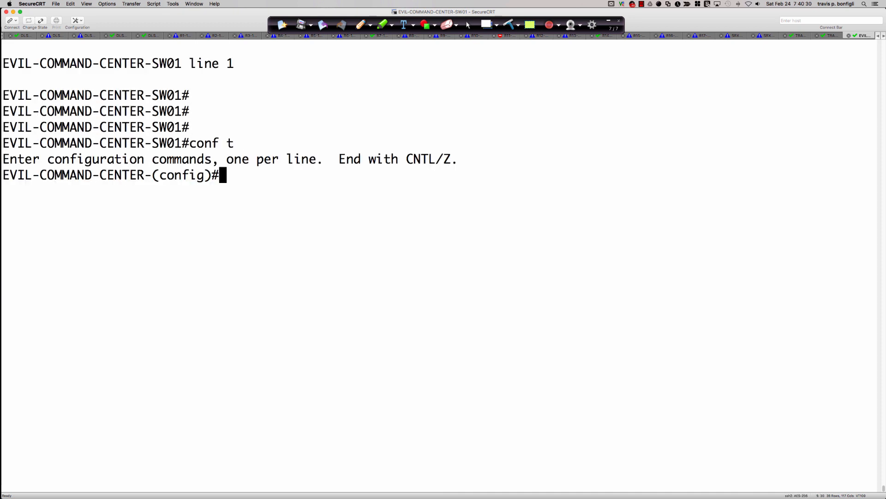
pyautogui.write('ssh ?')
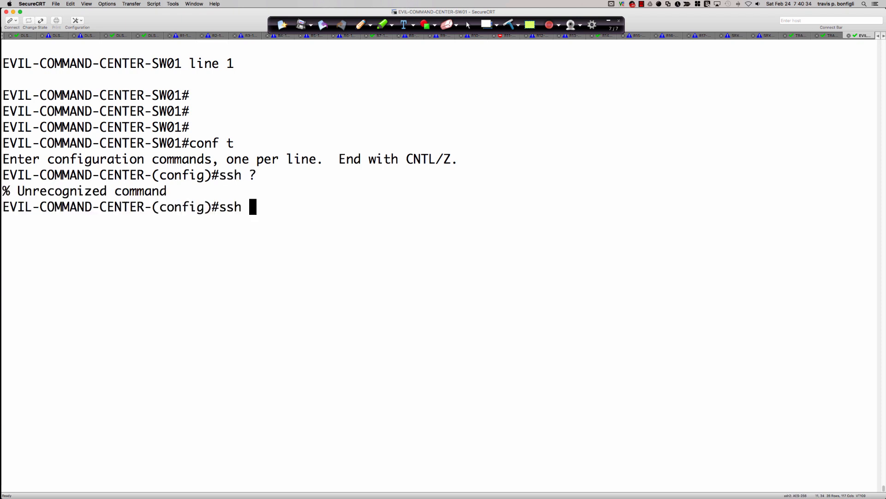
pyautogui.press('BackSpace')
pyautogui.press('BackSpace')
pyautogui.press('BackSpace')
pyautogui.press('BackSpace')
pyautogui.click(13, 12)
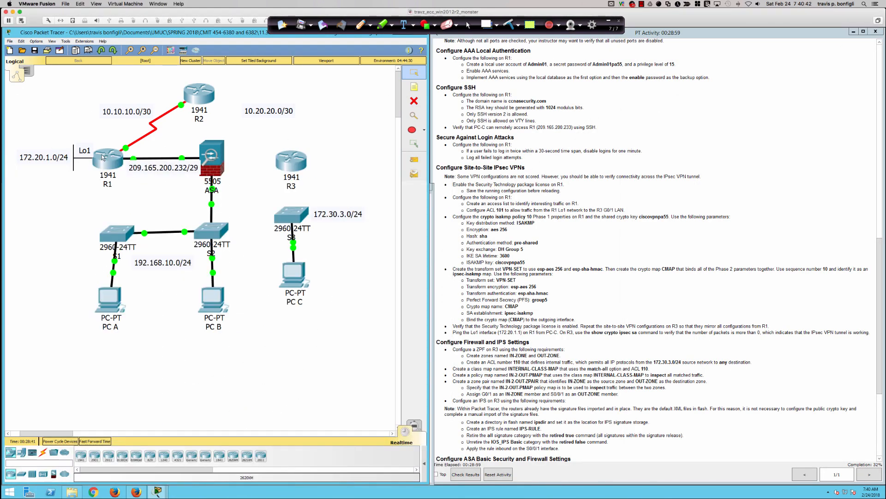
# Apply 'ip ssh ver 2' on R1 and enter configuration for VTY lines 0 15.
pyautogui.click(101, 160)
pyautogui.write('ip')
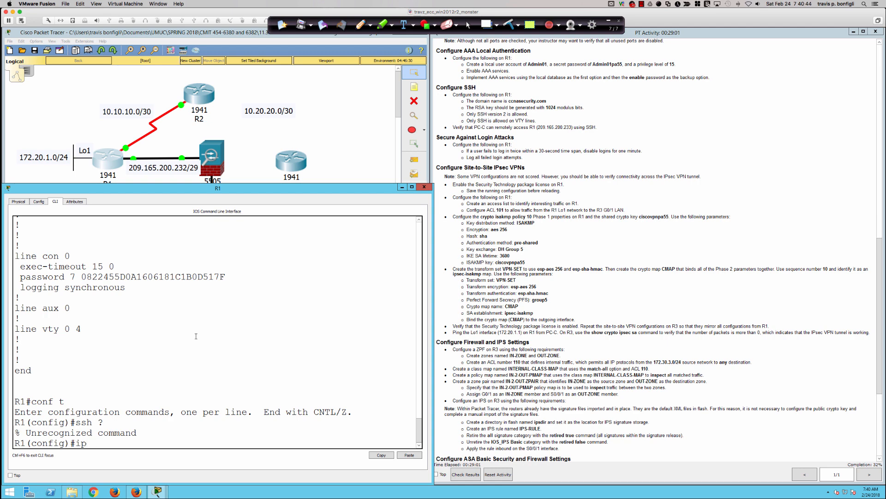
pyautogui.write(' ssh ver 2')
pyautogui.press('Return')
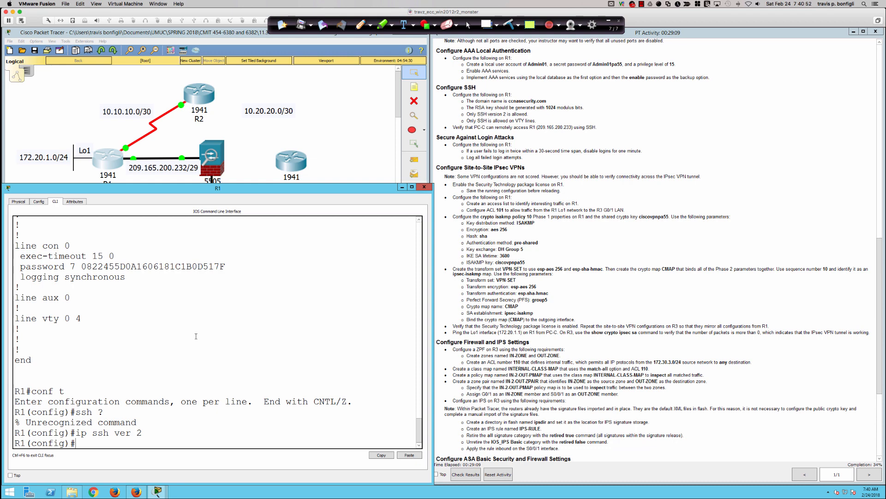
pyautogui.write('line vt')
pyautogui.write('y 0 15')
pyautogui.press('Return')
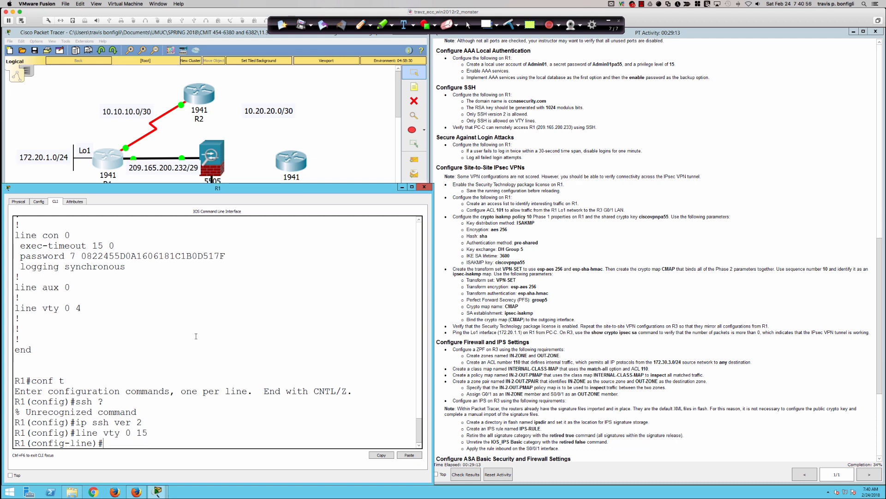
# Restrict VTY transport input and output to SSH only.
pyautogui.write('trans')
pyautogui.press('Tab')
pyautogui.write('input ssh')
pyautogui.press('Return')
pyautogui.write('trans')
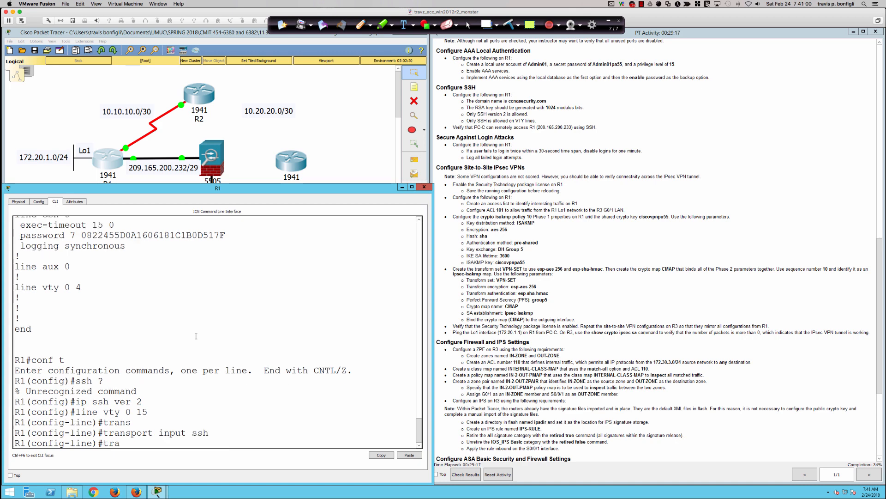
pyautogui.press('Tab')
pyautogui.write('outpu')
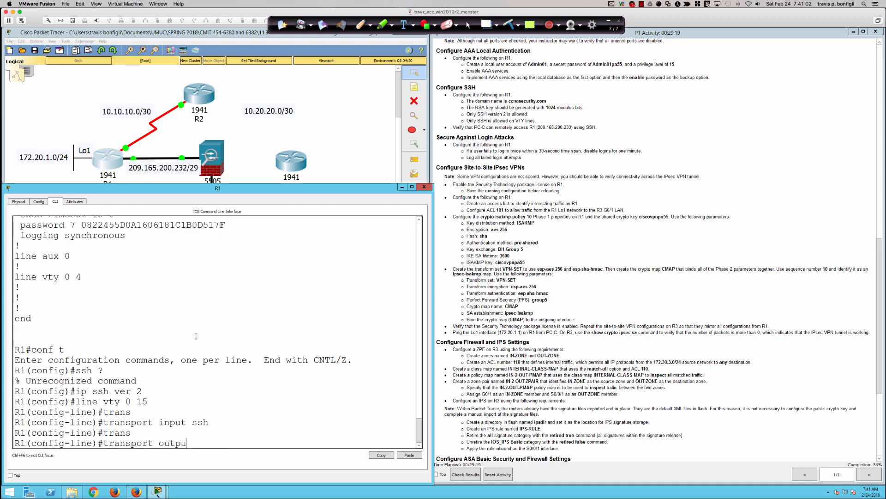
pyautogui.write('s ssh')
pyautogui.press('Return')
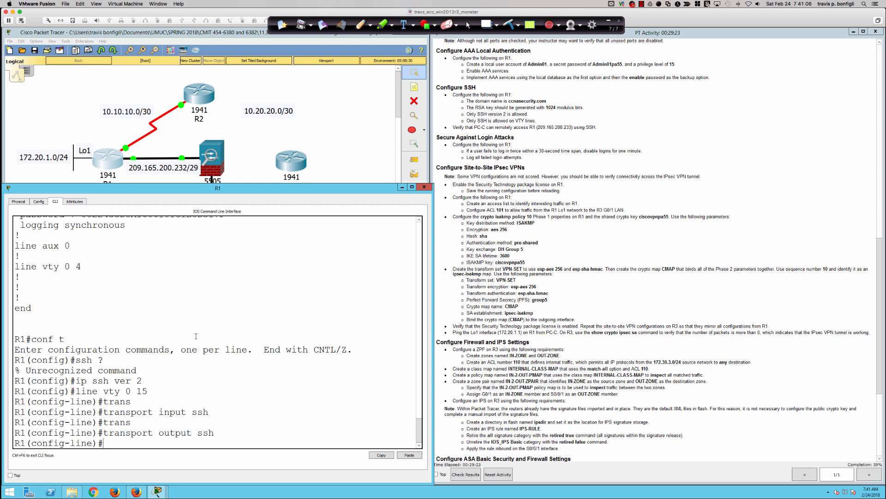
# Re-enter 'transport input ssh' and 'transport output ssh' on the VTY lines.
pyautogui.scroll(1, 196, 336)
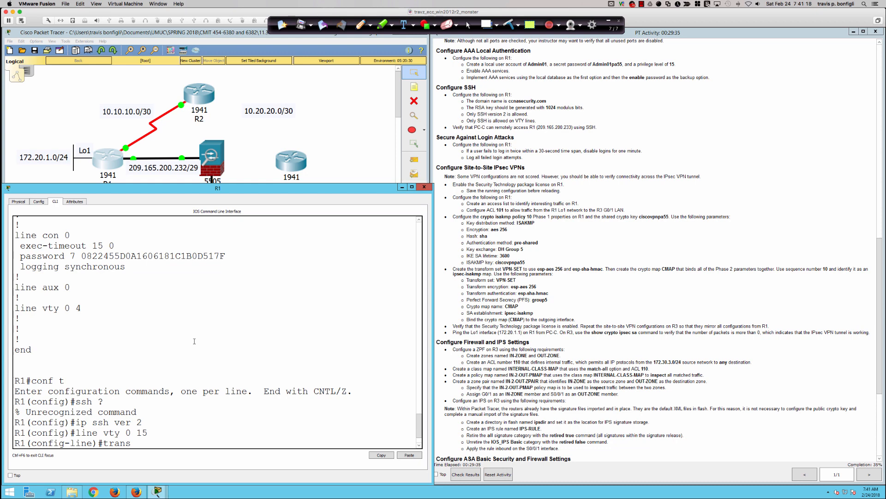
pyautogui.press('Tab')
pyautogui.write('input ssh')
pyautogui.press('Return')
pyautogui.write('trans')
pyautogui.press('Tab')
pyautogui.write('output ssh')
pyautogui.press('Return')
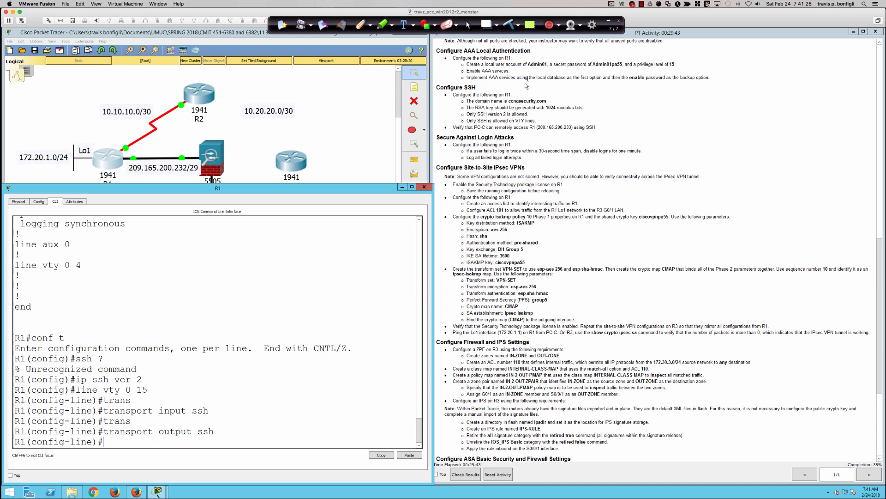
pyautogui.scroll(-2, 518, 92)
pyautogui.scroll(-1, 519, 92)
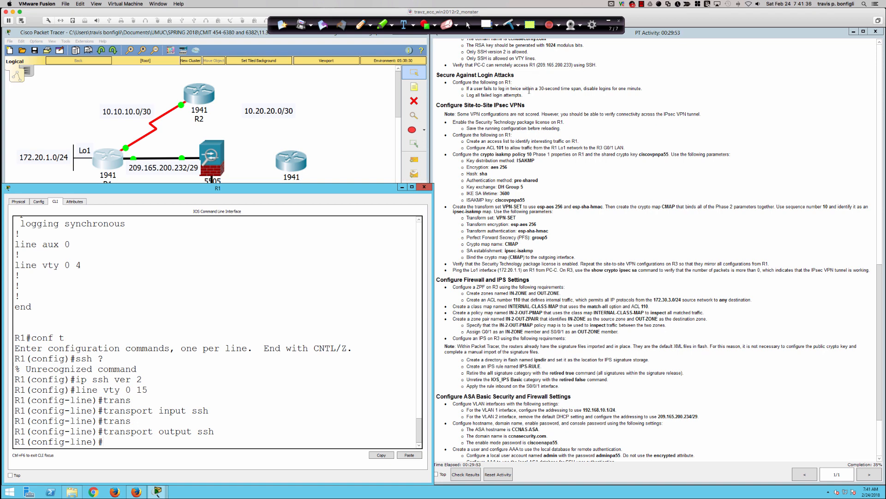
# Open R3's CLI and enlarge its window, then return to the topology.
pyautogui.click(352, 138)
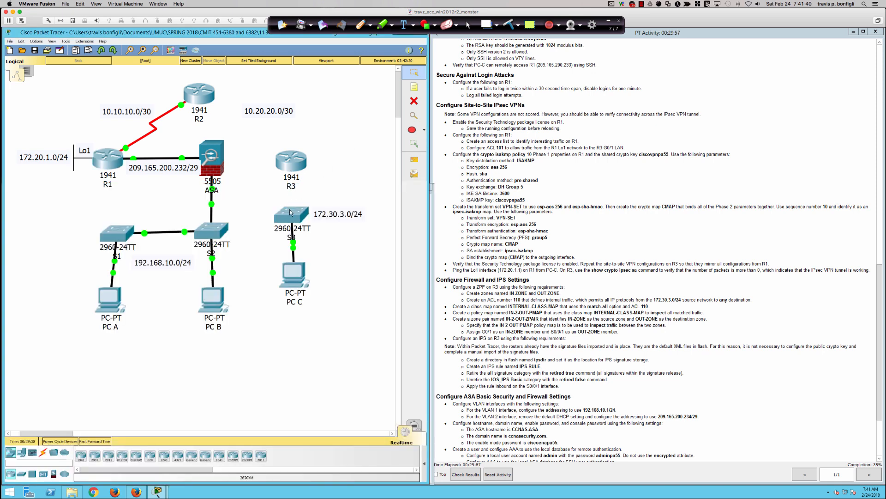
pyautogui.click(292, 167)
pyautogui.click(401, 168)
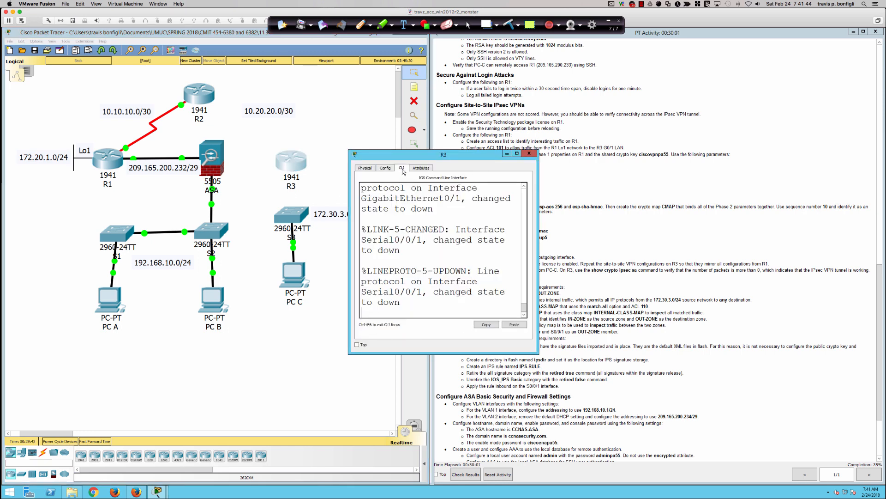
pyautogui.moveTo(349, 353); pyautogui.dragTo(131, 368)
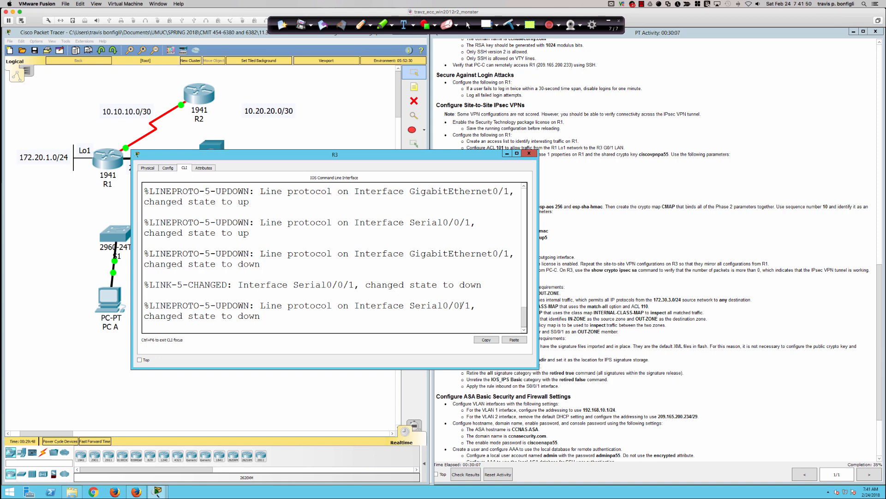
pyautogui.click(334, 397)
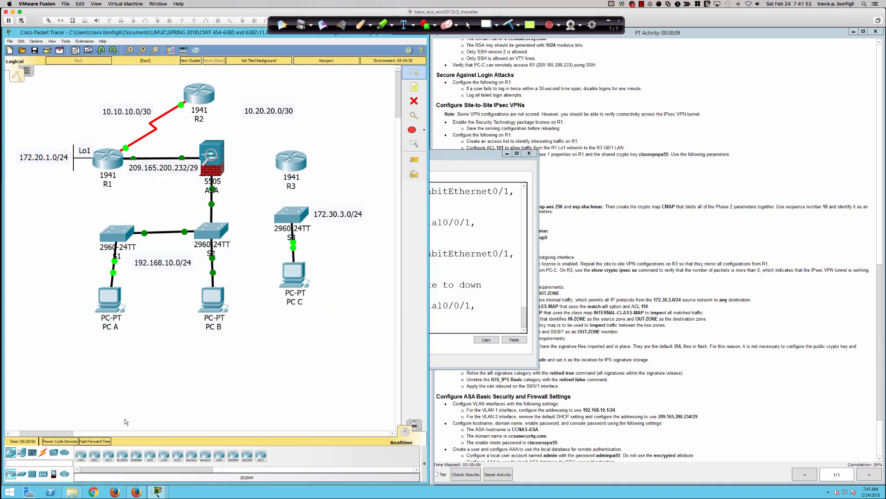
# Connect S3 Fa0/1 to R3 Gig0/1 with a copper straight-through cable.
pyautogui.click(44, 454)
pyautogui.click(108, 456)
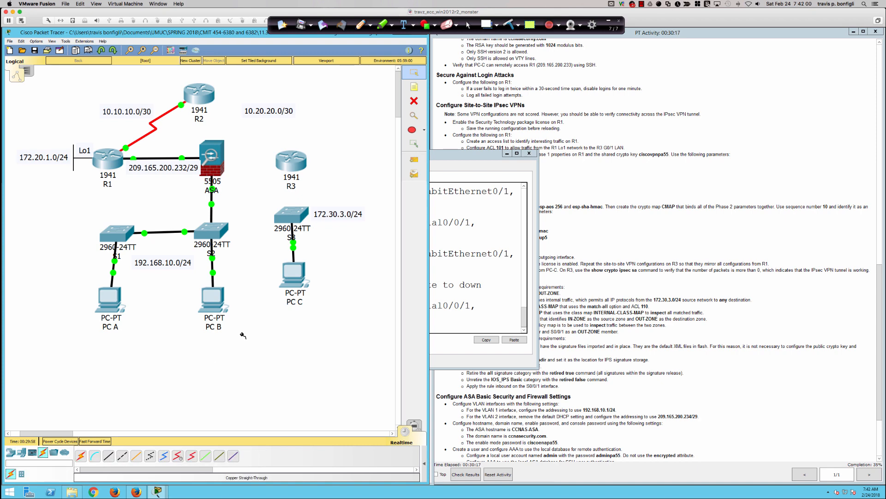
pyautogui.click(291, 209)
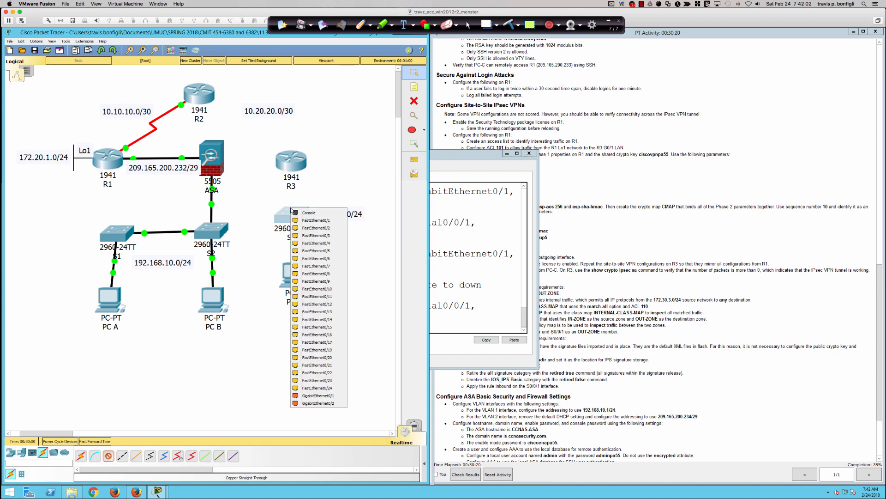
pyautogui.click(315, 220)
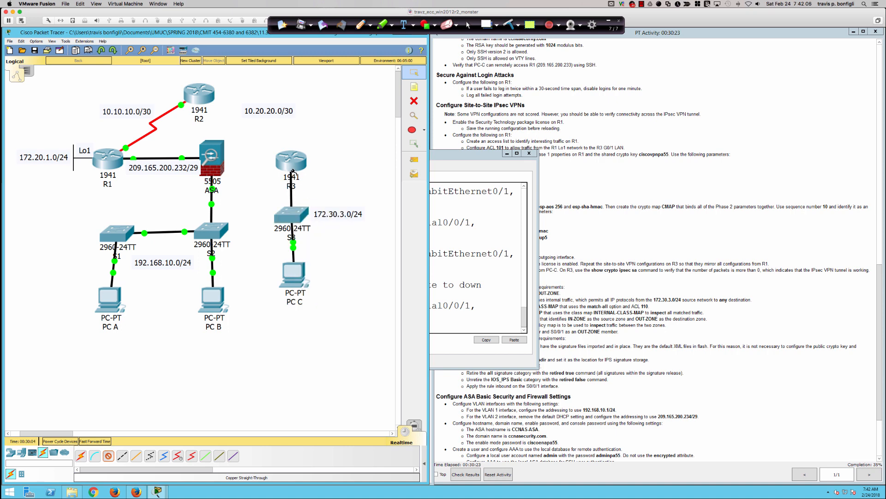
pyautogui.click(292, 171)
pyautogui.click(320, 197)
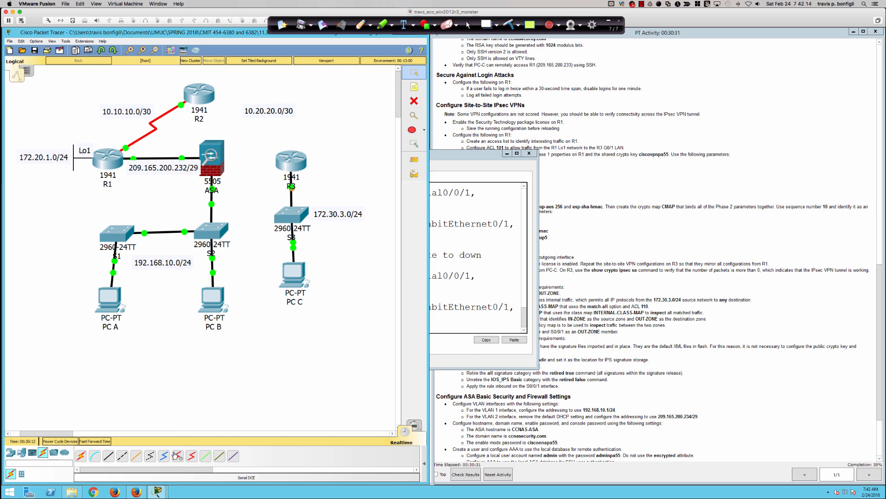
# Link R3 Se0/0/1 to R2 Se0/0/1 with a serial DTE cable and close R3's window.
pyautogui.click(191, 455)
pyautogui.click(291, 159)
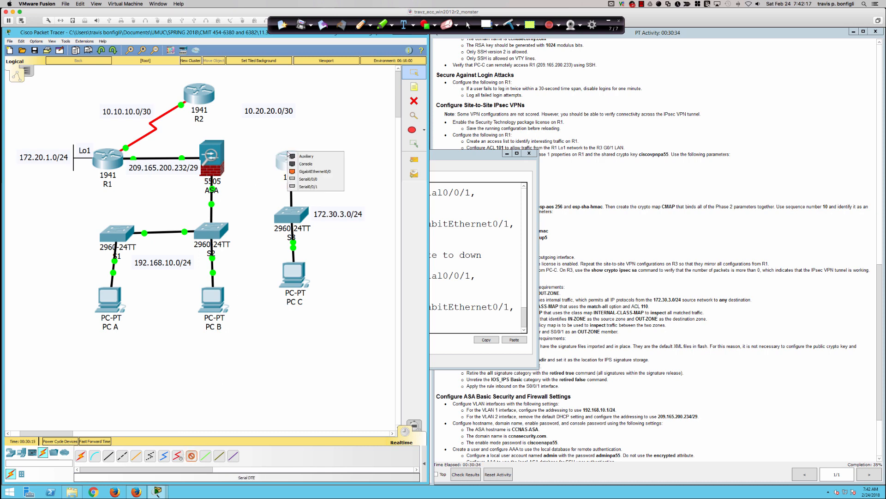
pyautogui.click(317, 186)
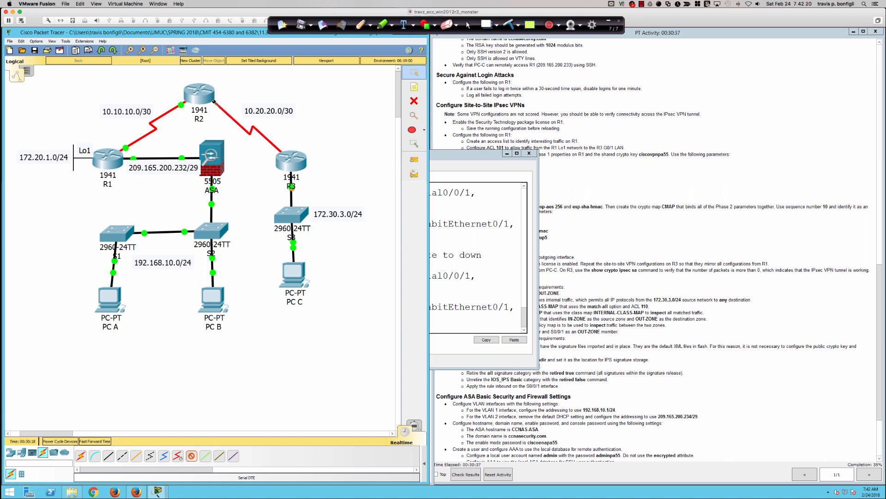
pyautogui.click(214, 101)
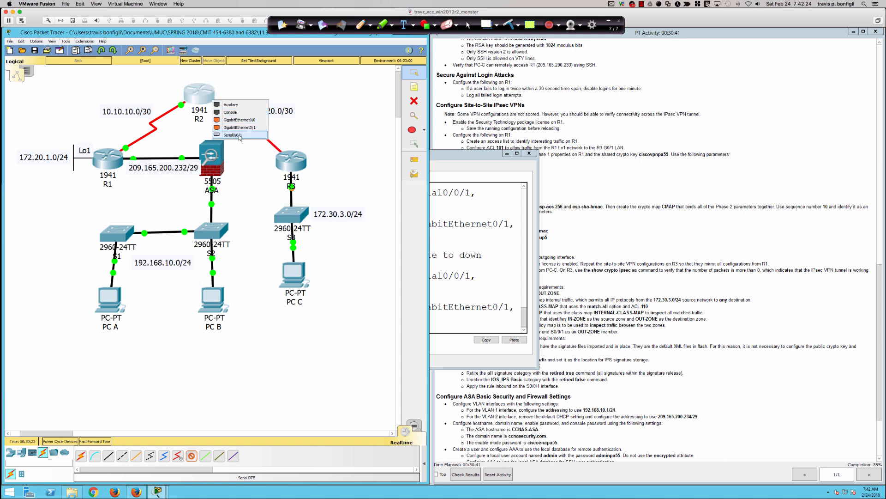
pyautogui.click(233, 135)
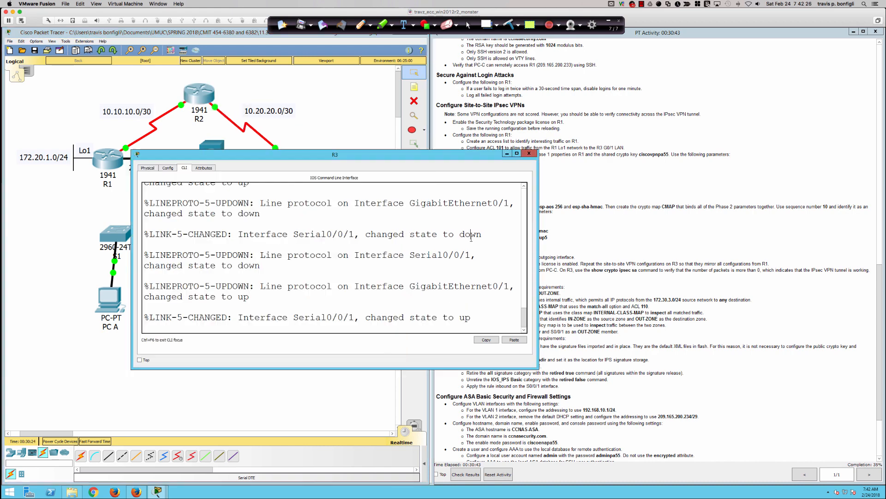
pyautogui.moveTo(298, 155); pyautogui.dragTo(424, 217)
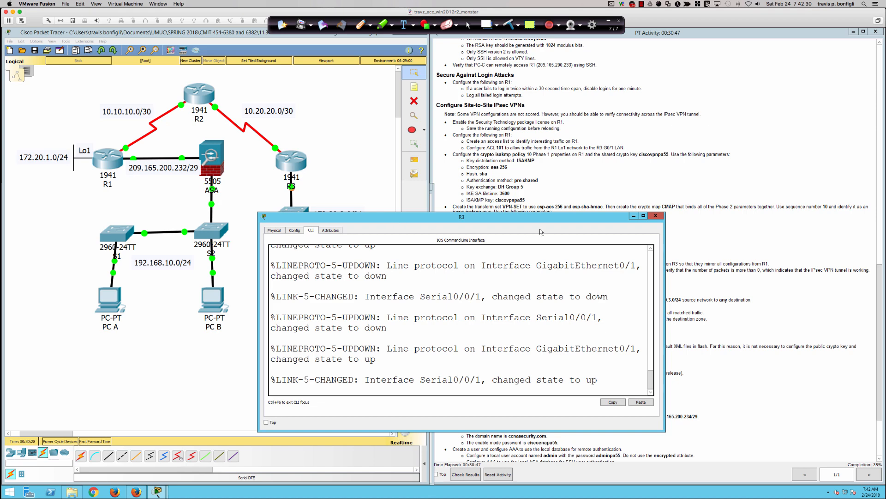
pyautogui.click(635, 215)
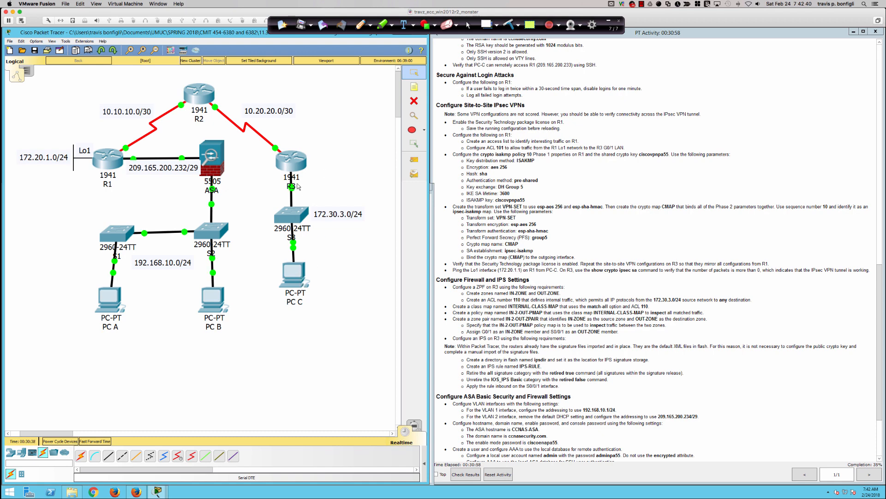
# From PC C's Command Prompt, ping 209.165.200.233 and get 4 of 4 replies.
pyautogui.click(299, 282)
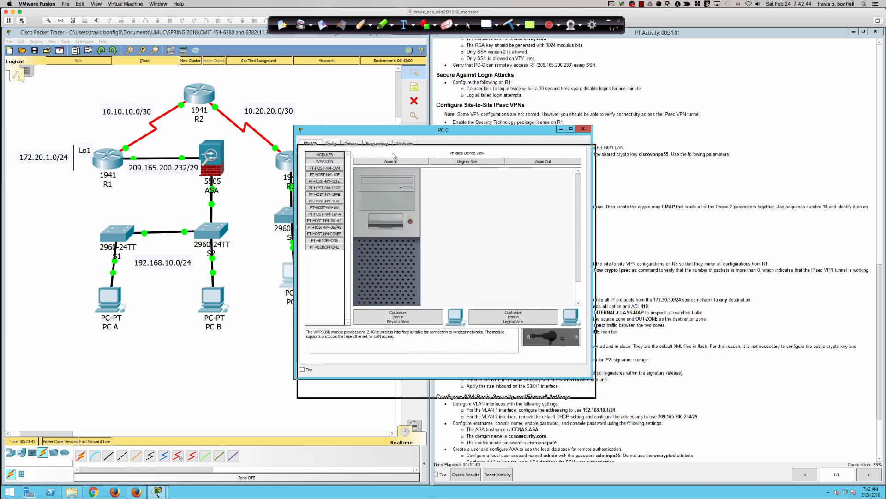
pyautogui.moveTo(390, 135); pyautogui.dragTo(386, 230)
pyautogui.click(347, 239)
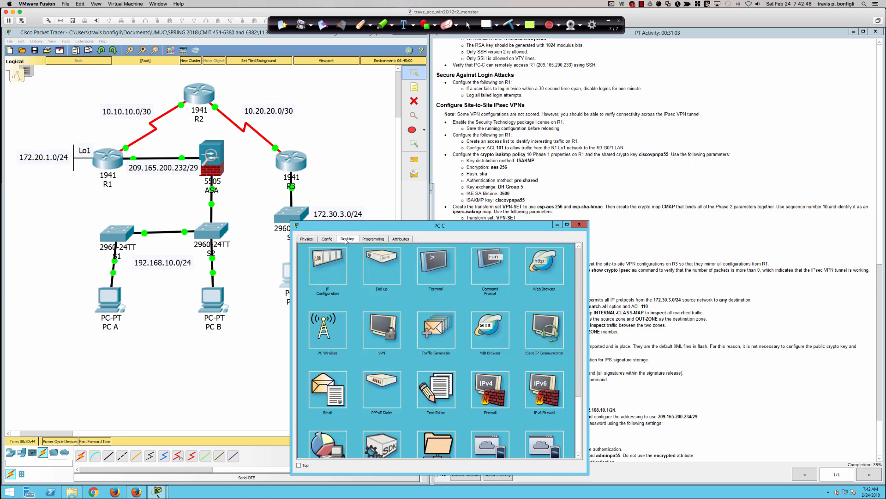
pyautogui.click(491, 272)
pyautogui.press('Return')
pyautogui.press('Return')
pyautogui.press('Return')
pyautogui.write('ping ')
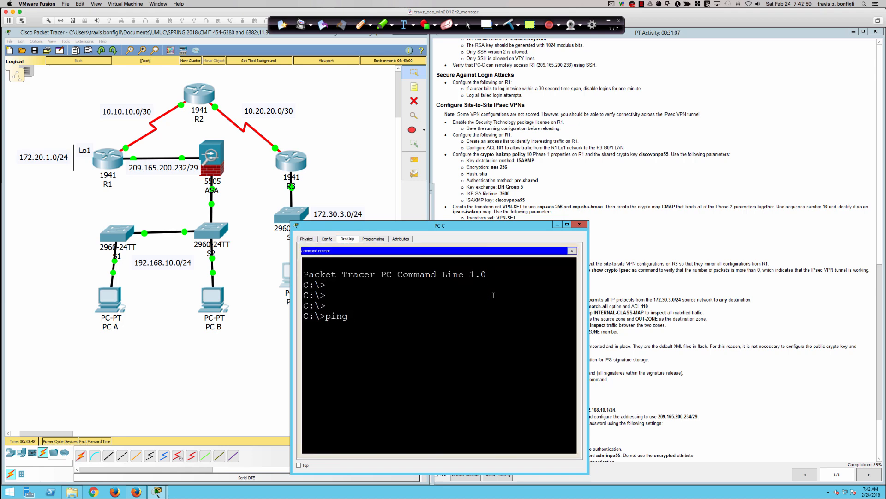
pyautogui.write('209.165.200.233')
pyautogui.press('Return')
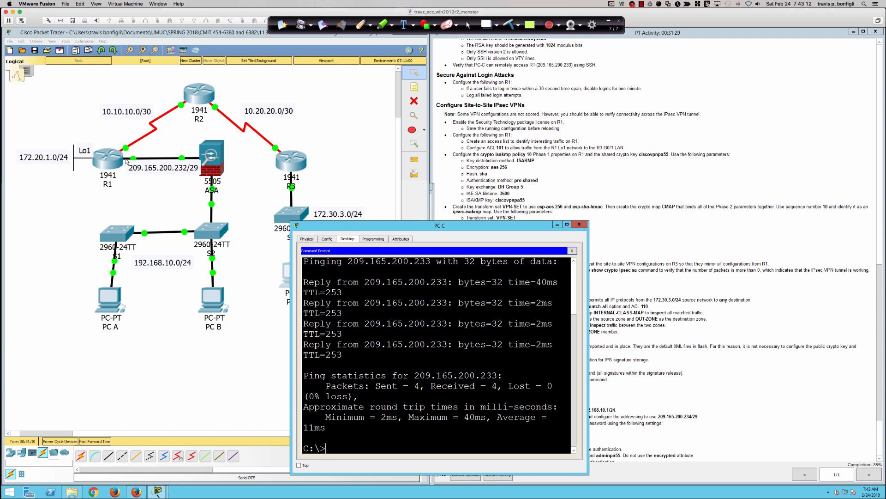
# SSH from PC C to 209.165.200.233 as the local admin user and enter its password.
pyautogui.write('ssh -l Admin01 209')
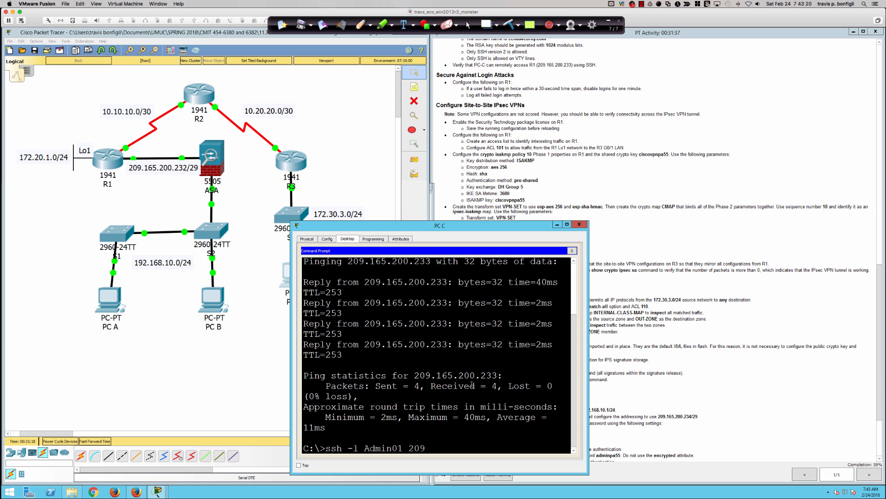
pyautogui.write('.165.200.233')
pyautogui.press('Return')
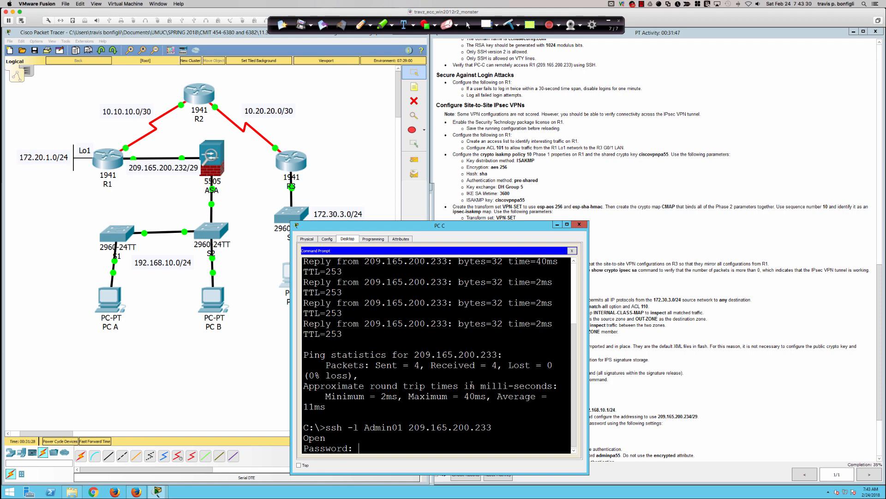
pyautogui.press('Return')
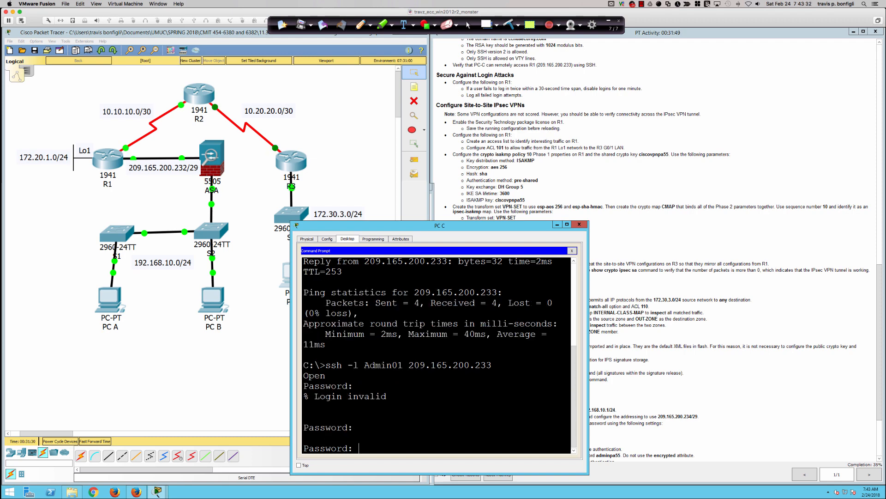
pyautogui.scroll(3, 719, 287)
pyautogui.scroll(1, 719, 286)
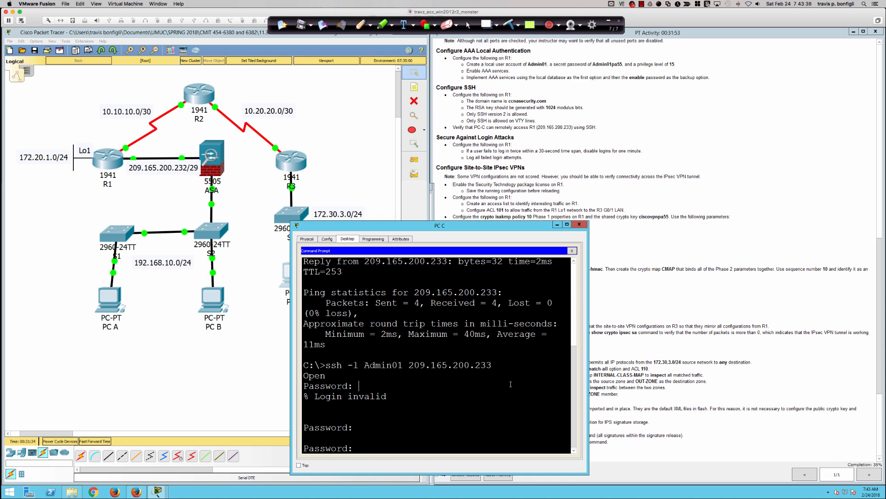
pyautogui.write('Admin01pa55')
pyautogui.press('Return')
pyautogui.press('Return')
pyautogui.press('Return')
pyautogui.press('Return')
pyautogui.press('Return')
pyautogui.press('Return')
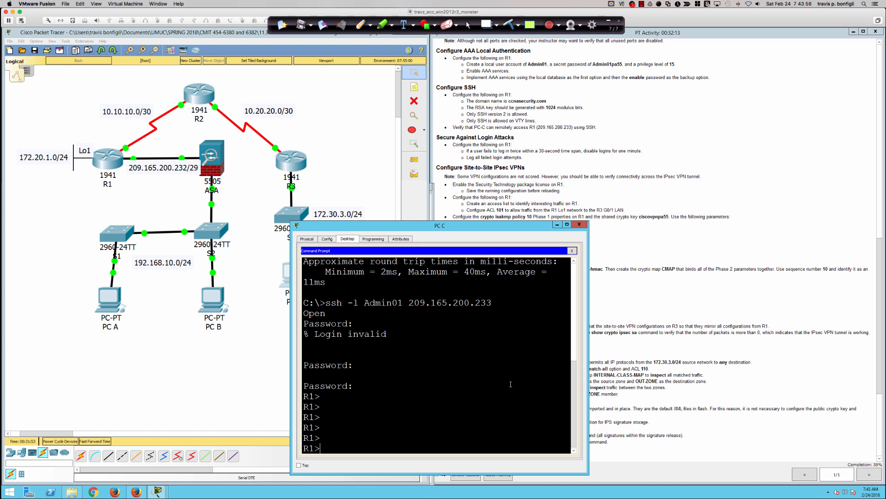
# Type exit twice to end the SSH session and close the command prompt.
pyautogui.write('exit')
pyautogui.press('Return')
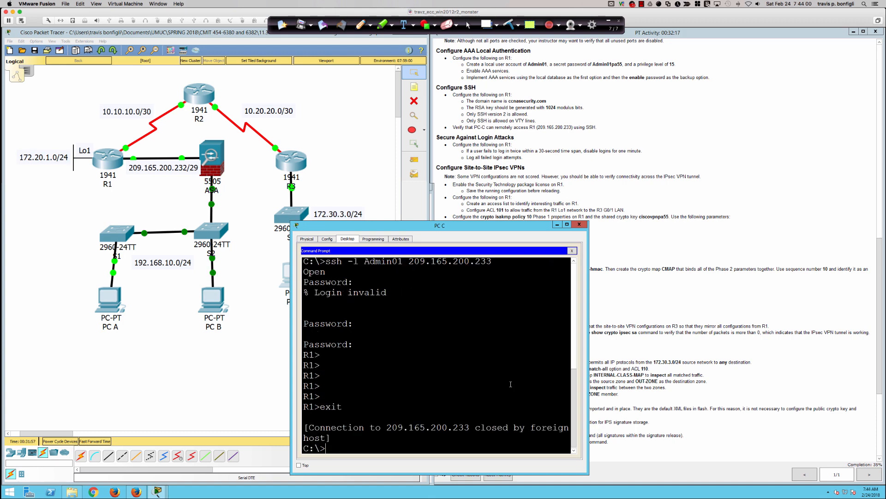
pyautogui.write('exit')
pyautogui.press('Return')
# Close PC C, then in R1's CLI exit line configuration mode.
pyautogui.click(578, 227)
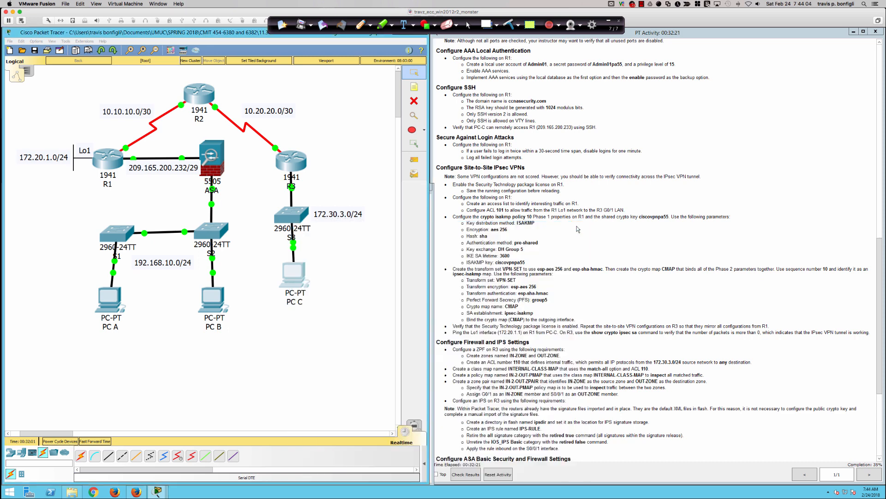
pyautogui.scroll(-1, 485, 101)
pyautogui.scroll(-3, 485, 101)
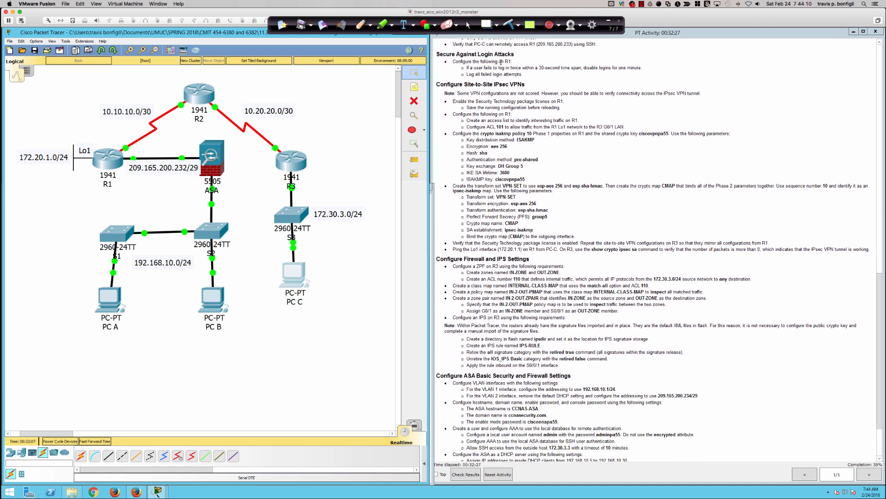
pyautogui.click(110, 161)
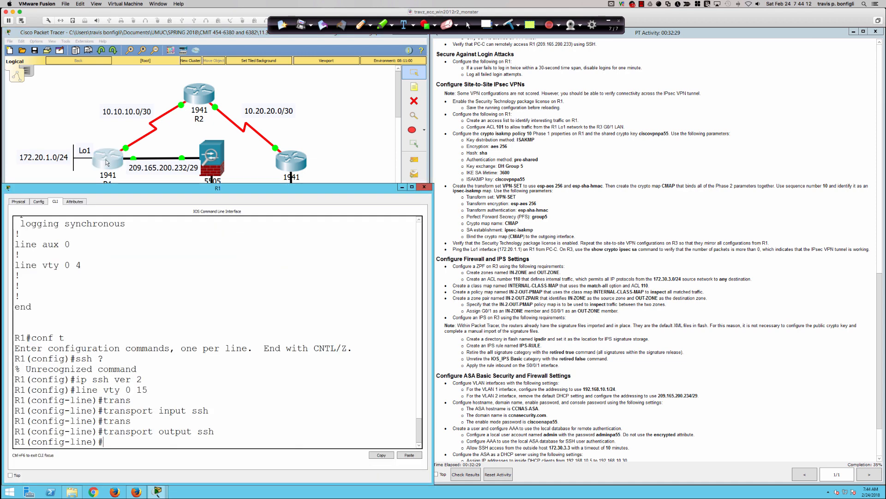
pyautogui.click(131, 318)
pyautogui.press('Return')
pyautogui.press('Return')
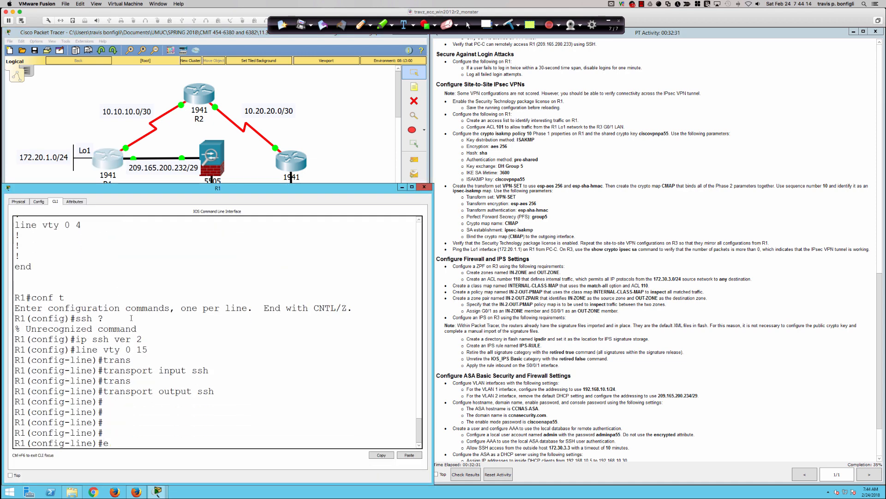
pyautogui.write('exit')
pyautogui.press('Return')
pyautogui.press('Return')
pyautogui.press('Return')
pyautogui.press('Return')
pyautogui.press('Return')
pyautogui.press('Return')
pyautogui.press('Return')
pyautogui.press('Return')
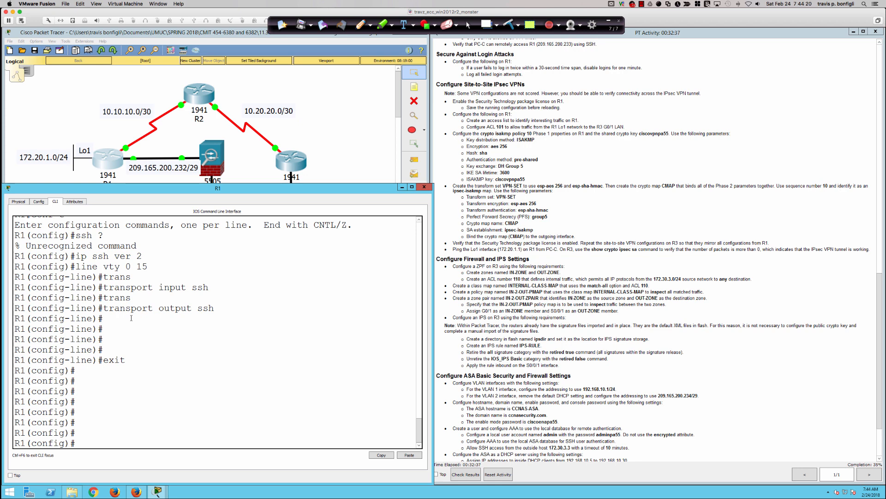
# On R1, enter 'login block-for 60 attempts 2 within 30'.
pyautogui.write('login')
pyautogui.press('Tab')
pyautogui.write('?')
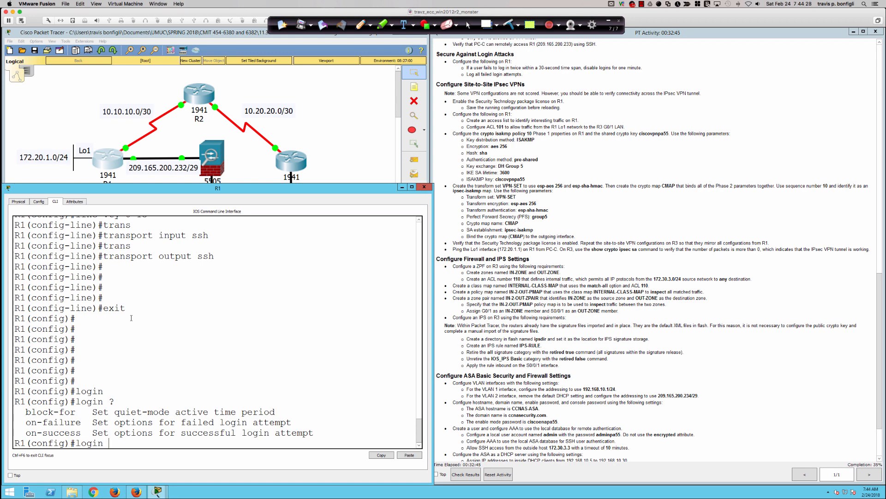
pyautogui.write('blo')
pyautogui.press('Tab')
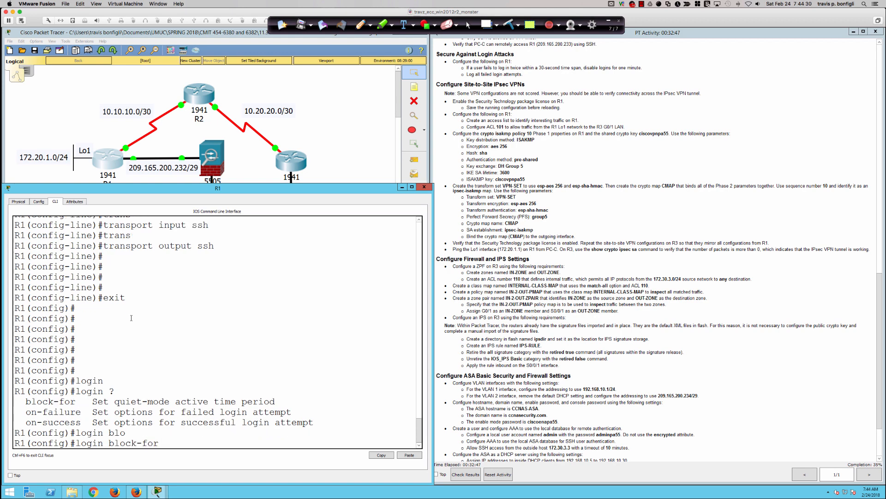
pyautogui.write('?')
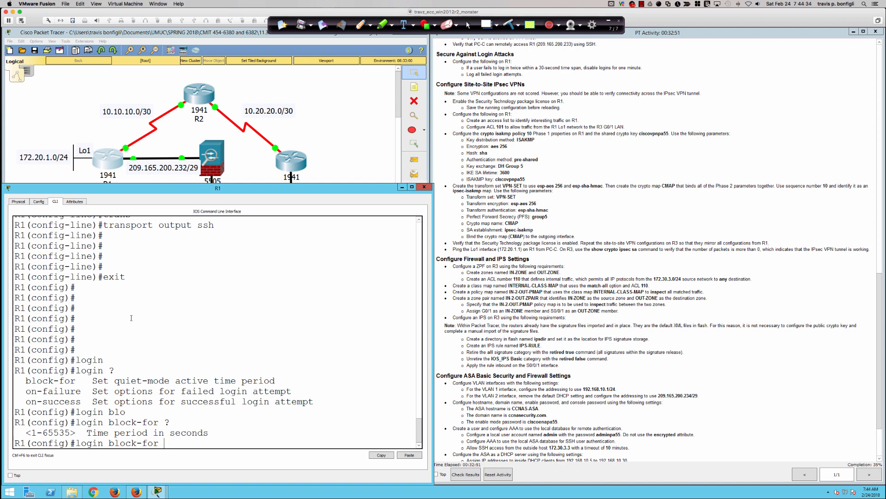
pyautogui.write('30 ?at')
pyautogui.press('Tab')
pyautogui.write('?')
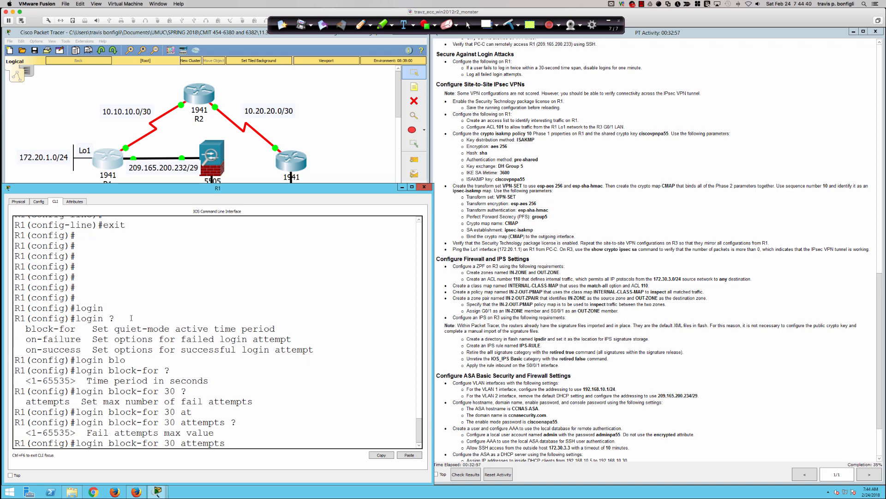
pyautogui.write('2 ?')
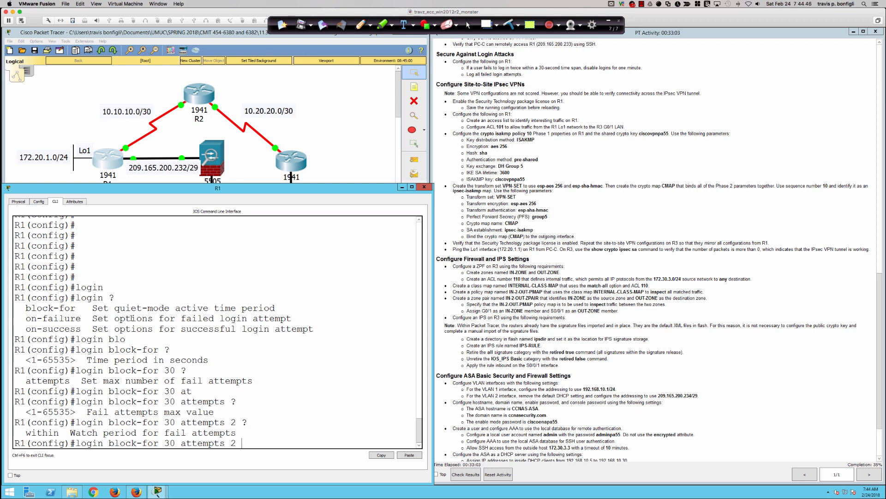
pyautogui.press('BackSpace')
pyautogui.press('BackSpace')
pyautogui.press('BackSpace')
pyautogui.press('BackSpace')
pyautogui.press('BackSpace')
pyautogui.press('BackSpace')
pyautogui.press('BackSpace')
pyautogui.press('BackSpace')
pyautogui.press('BackSpace')
pyautogui.press('BackSpace')
pyautogui.press('BackSpace')
pyautogui.press('BackSpace')
pyautogui.press('BackSpace')
pyautogui.press('BackSpace')
pyautogui.write('60 at')
pyautogui.press('Tab')
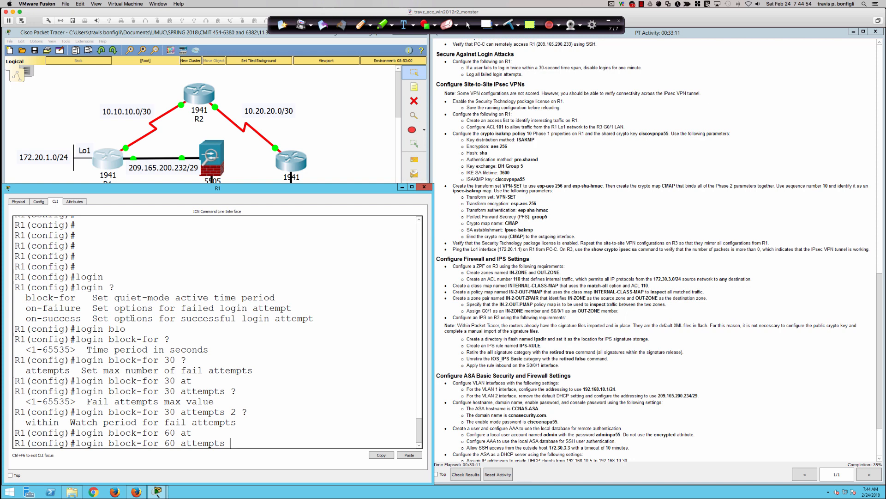
pyautogui.write('2')
pyautogui.write(' ?wi')
pyautogui.press('Tab')
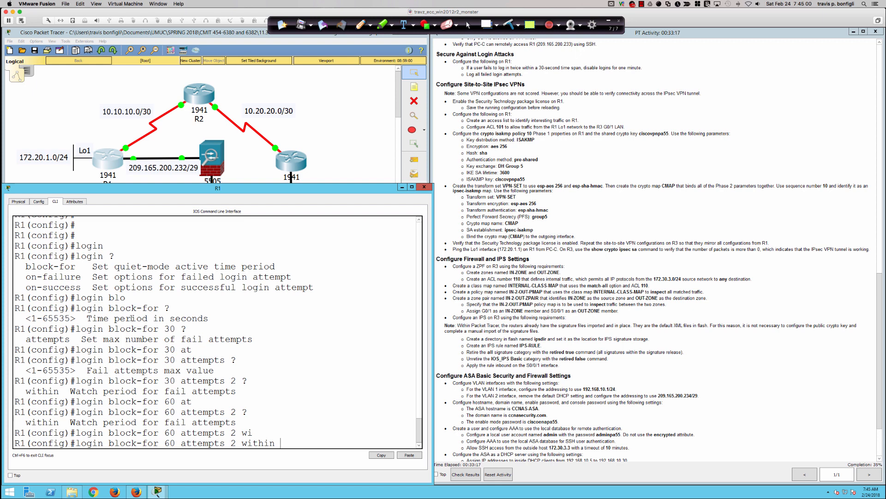
pyautogui.write('30 ?')
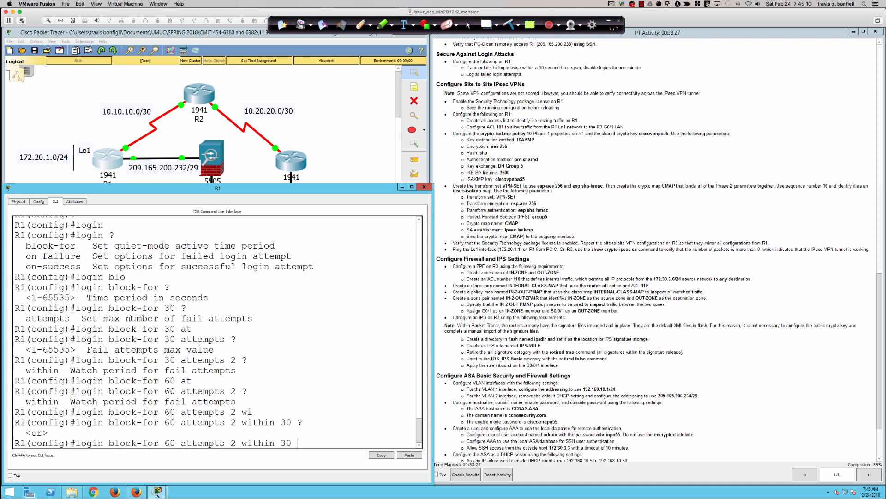
pyautogui.press('Return')
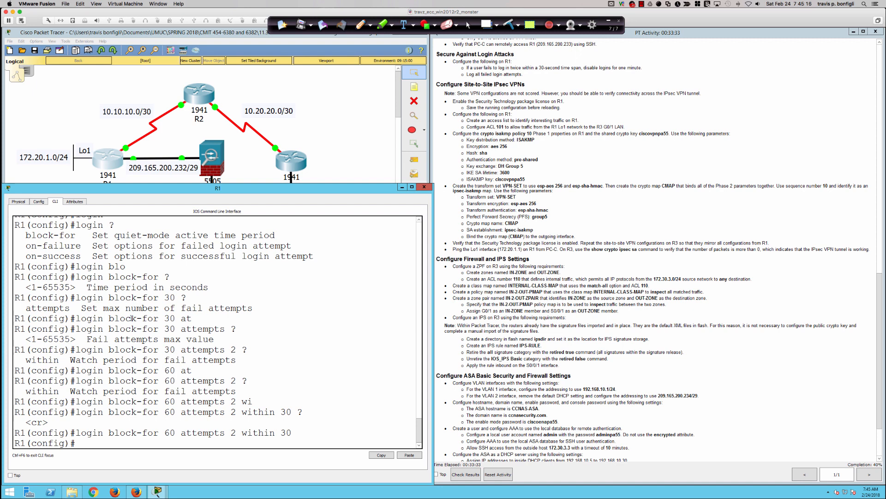
pyautogui.press('Return')
pyautogui.press('Return')
# On R1, enter 'login on-failure log' to log failed login attempts.
pyautogui.write('login')
pyautogui.press('Tab')
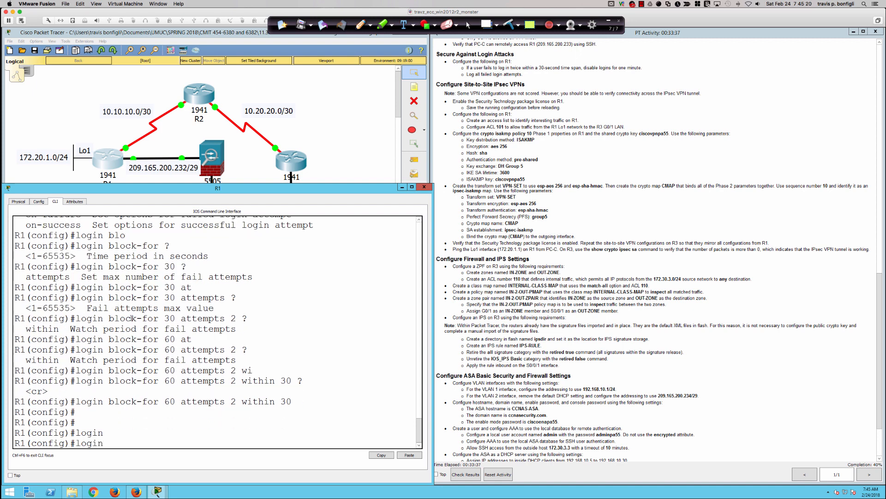
pyautogui.write('on')
pyautogui.press('Tab')
pyautogui.write('-f')
pyautogui.press('Tab')
pyautogui.press('Tab')
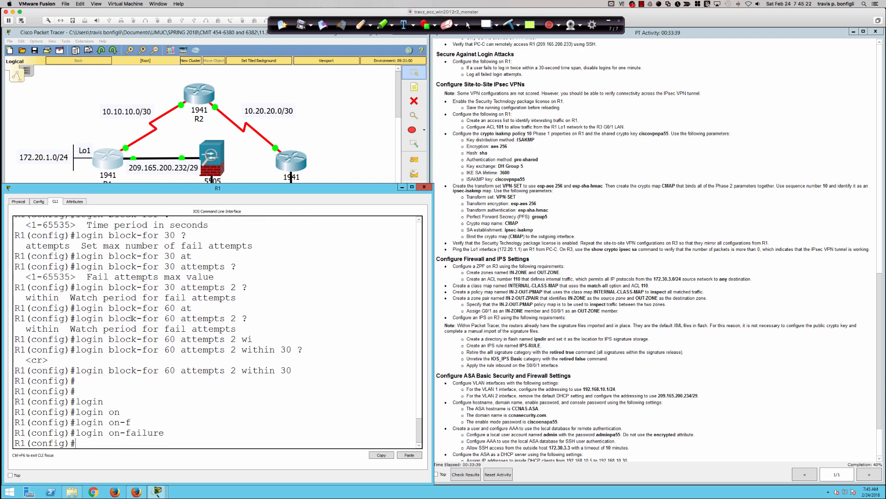
pyautogui.write('?')
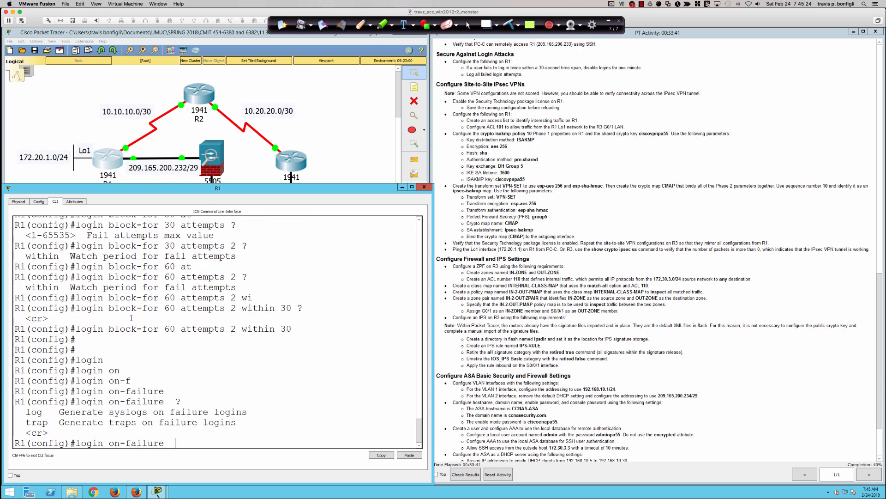
pyautogui.write('log')
pyautogui.press('Tab')
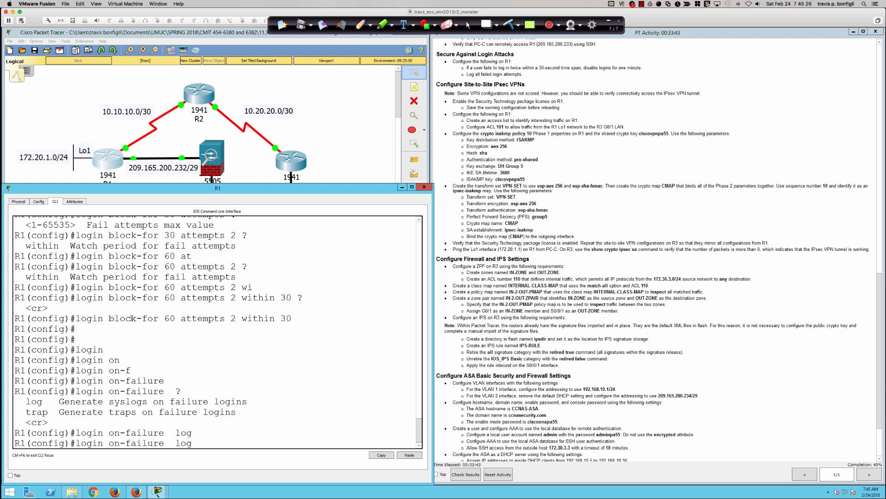
pyautogui.press('Return')
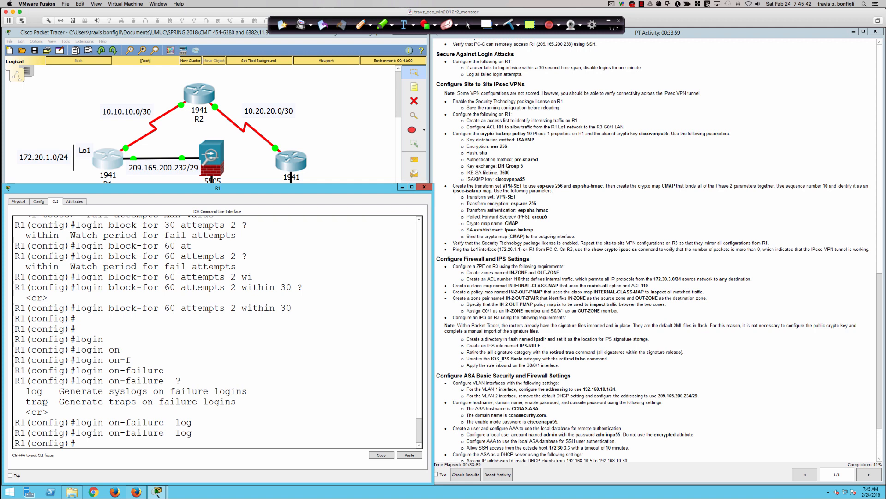
pyautogui.moveTo(26, 402); pyautogui.dragTo(241, 399)
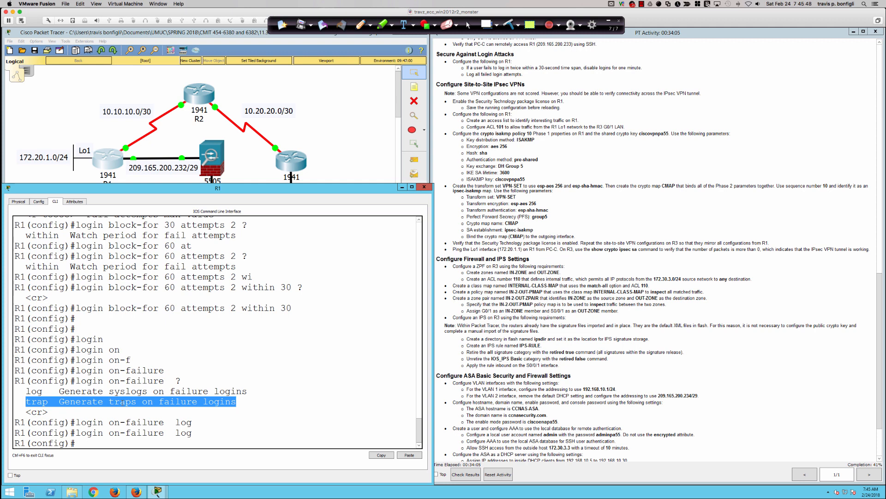
pyautogui.click(200, 430)
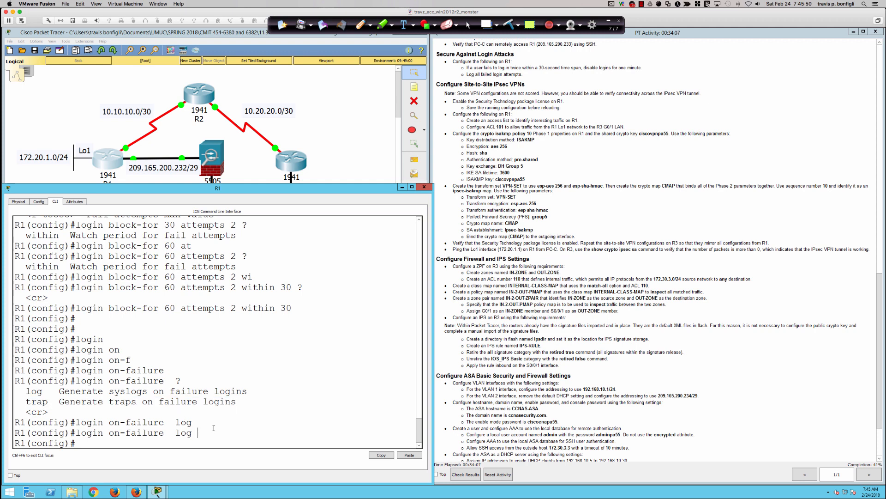
pyautogui.scroll(-2, 558, 318)
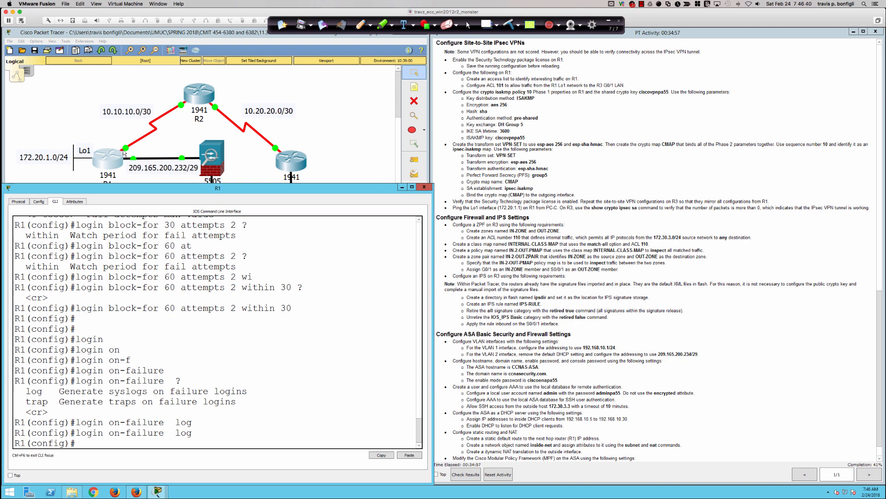
# Drag R1's console window lower to reveal the R1 and ASA labels.
pyautogui.moveTo(126, 185); pyautogui.dragTo(124, 212)
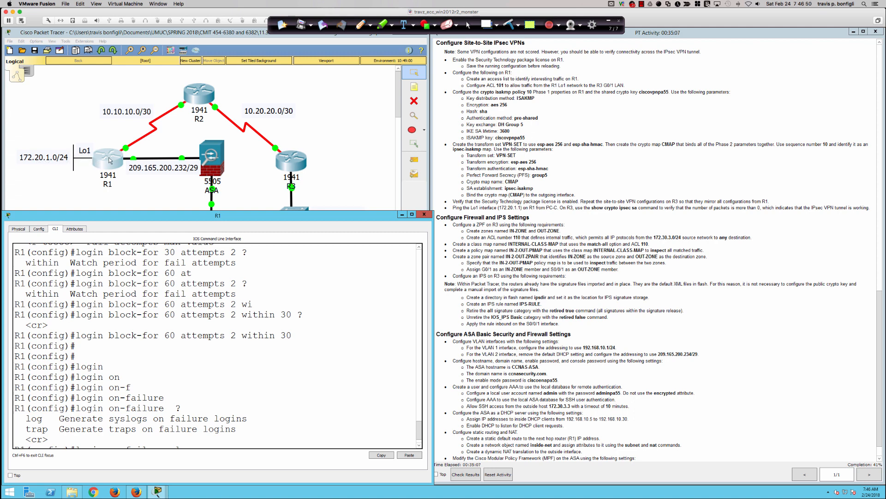
pyautogui.click(361, 24)
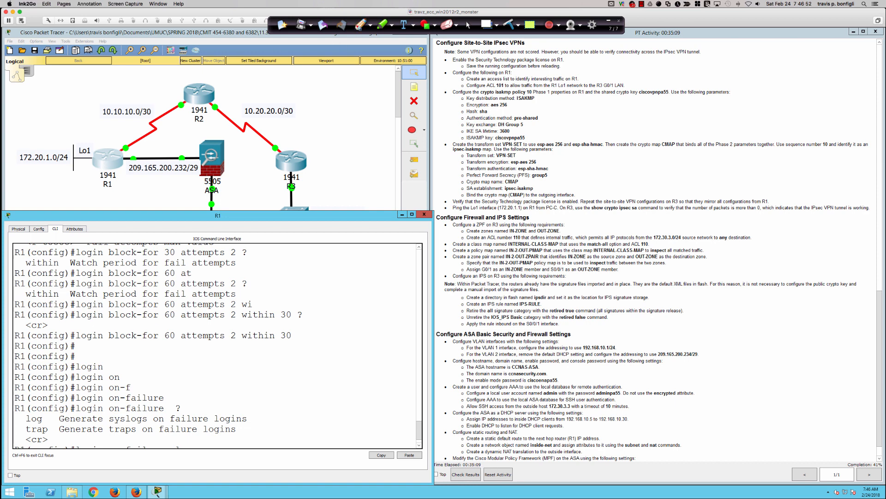
pyautogui.moveTo(61, 157)
pyautogui.mouseDown()
pyautogui.moveTo(96, 158)
pyautogui.moveTo(164, 103)
pyautogui.moveTo(221, 105)
pyautogui.moveTo(320, 185)
pyautogui.mouseUp()
pyautogui.moveTo(68, 151); pyautogui.dragTo(66, 158)
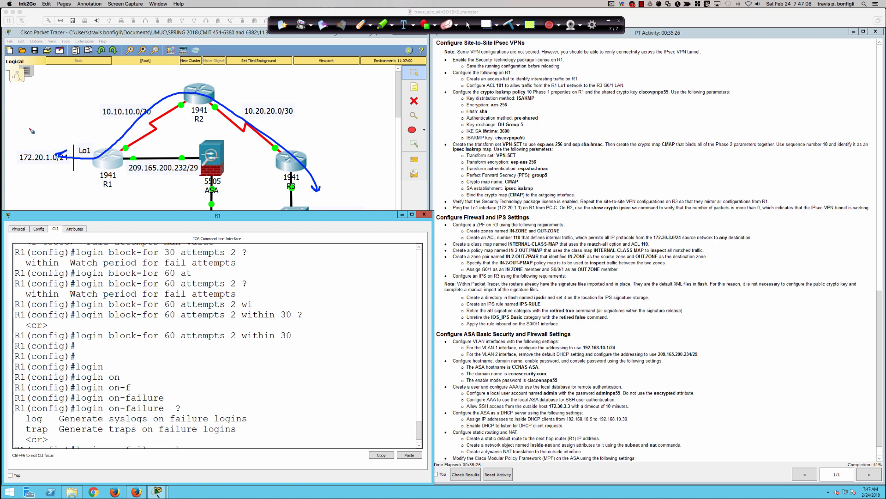
pyautogui.moveTo(31, 131)
pyautogui.mouseDown()
pyautogui.moveTo(31, 145)
pyautogui.moveTo(48, 131)
pyautogui.moveTo(45, 138)
pyautogui.mouseUp()
pyautogui.moveTo(16, 165); pyautogui.dragTo(92, 171)
pyautogui.click(513, 25)
pyautogui.click(469, 26)
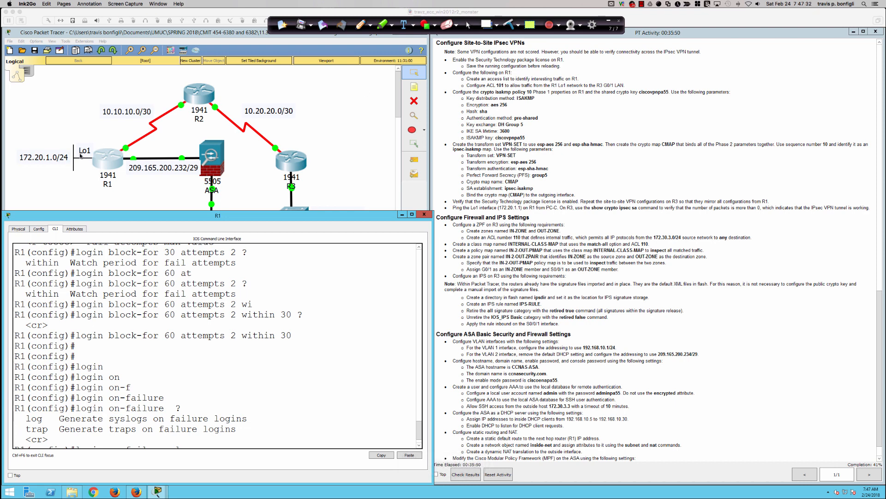
pyautogui.click(190, 323)
pyautogui.press('Return')
pyautogui.press('Return')
pyautogui.press('Return')
pyautogui.press('Return')
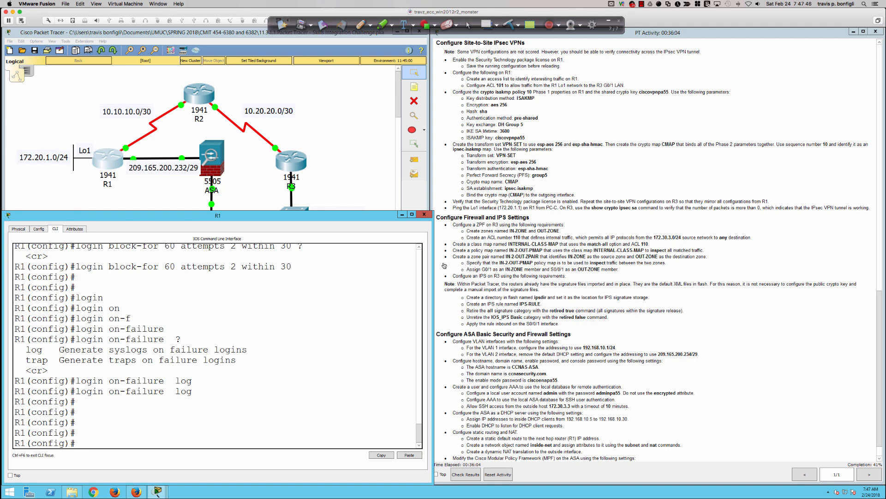
# On R1, enter 'license boot module c1900 technology-package securityk9'.
pyautogui.press('Return')
pyautogui.press('Return')
pyautogui.press('Return')
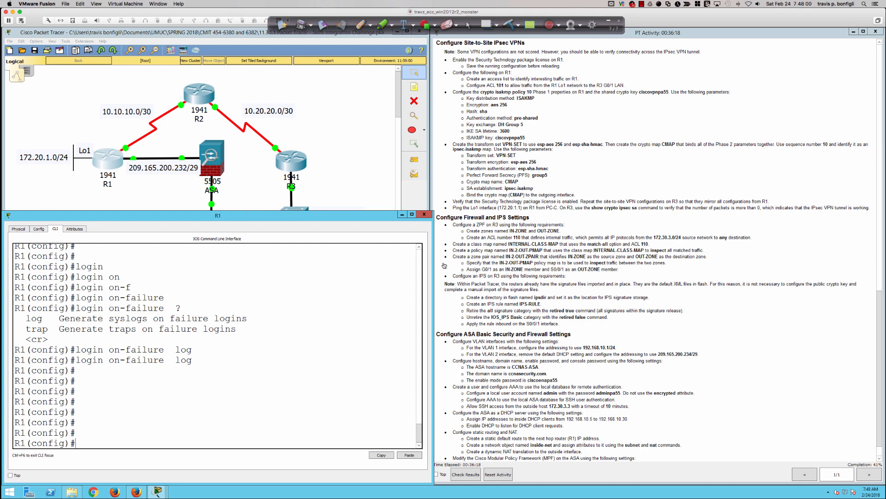
pyautogui.write('lice')
pyautogui.press('Tab')
pyautogui.write('mod')
pyautogui.press('Tab')
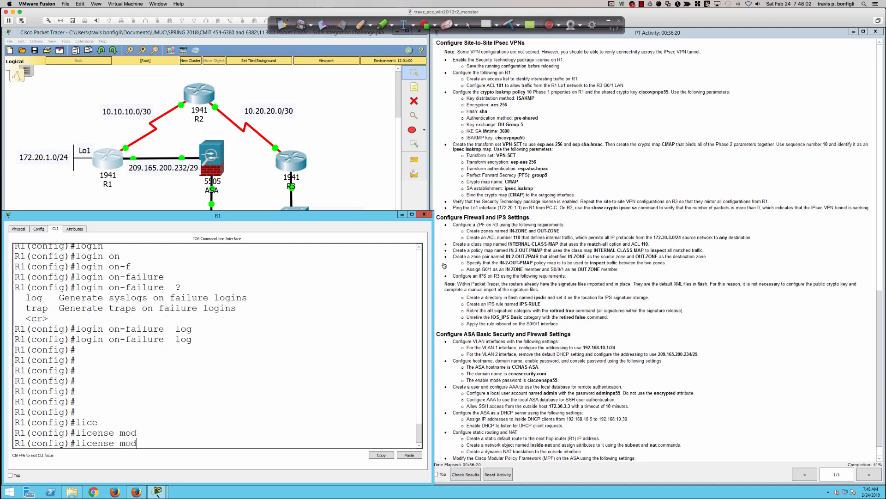
pyautogui.press('BackSpace')
pyautogui.press('BackSpace')
pyautogui.press('BackSpace')
pyautogui.write('?')
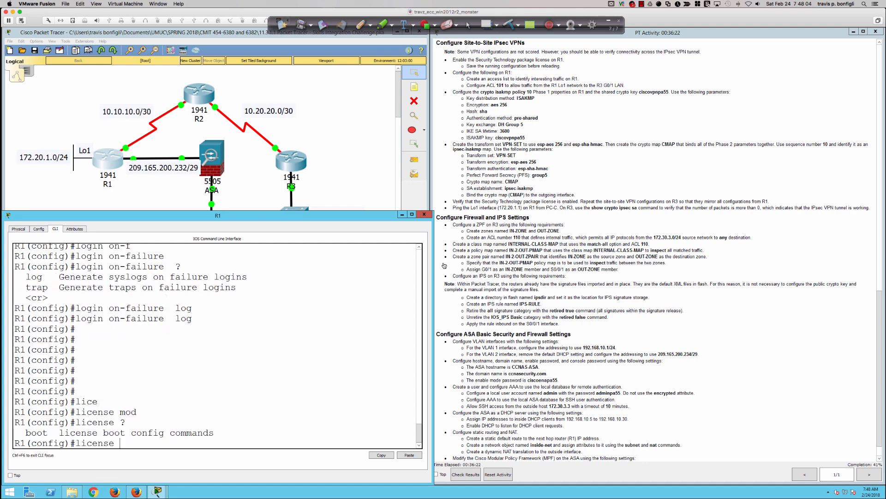
pyautogui.write('boot')
pyautogui.press('Tab')
pyautogui.write('mod')
pyautogui.press('Tab')
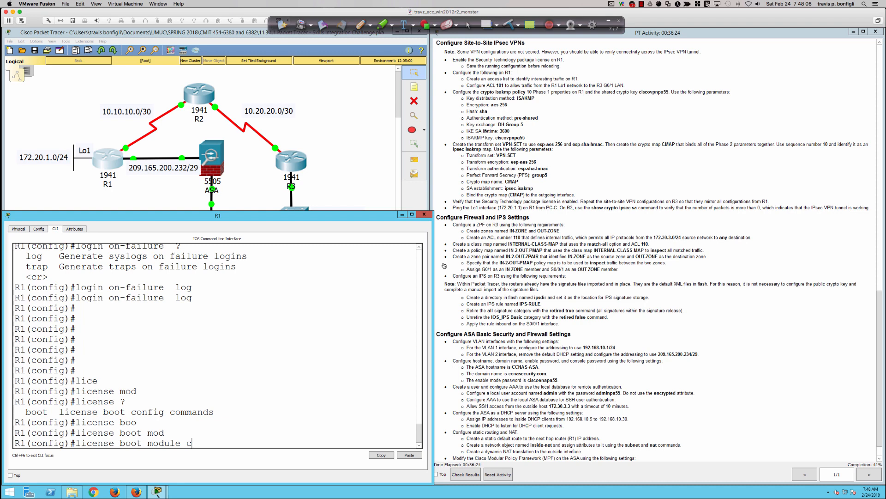
pyautogui.write('c')
pyautogui.press('Tab')
pyautogui.write('te')
pyautogui.press('Tab')
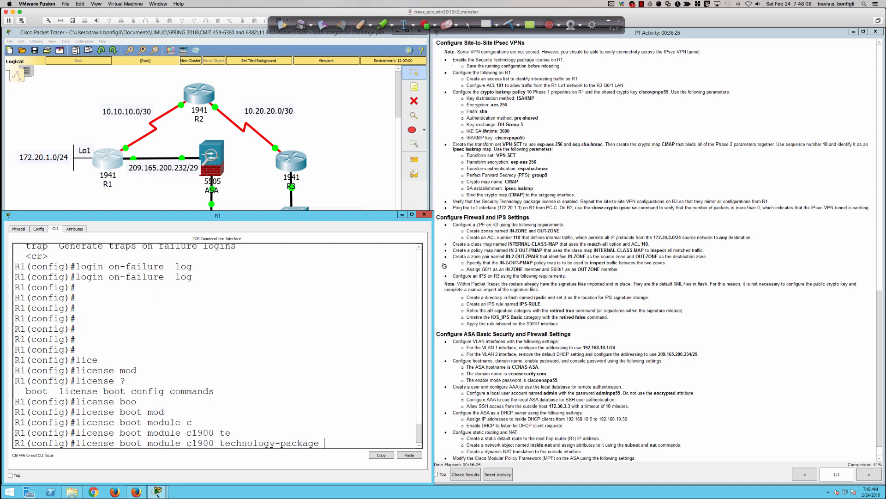
pyautogui.write('se')
pyautogui.press('Tab')
pyautogui.press('Return')
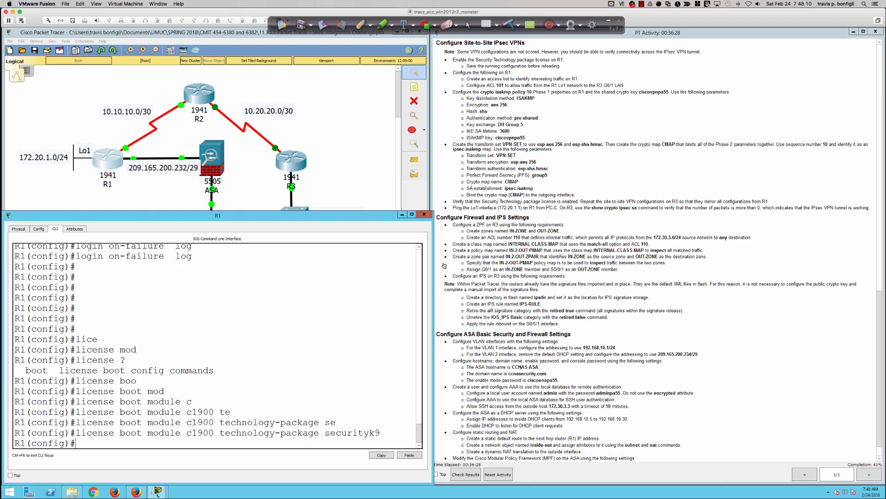
# Run 'do sh ver' and page to the license table showing securityk9.
pyautogui.write('do sh ve')
pyautogui.press('Return')
pyautogui.press('space')
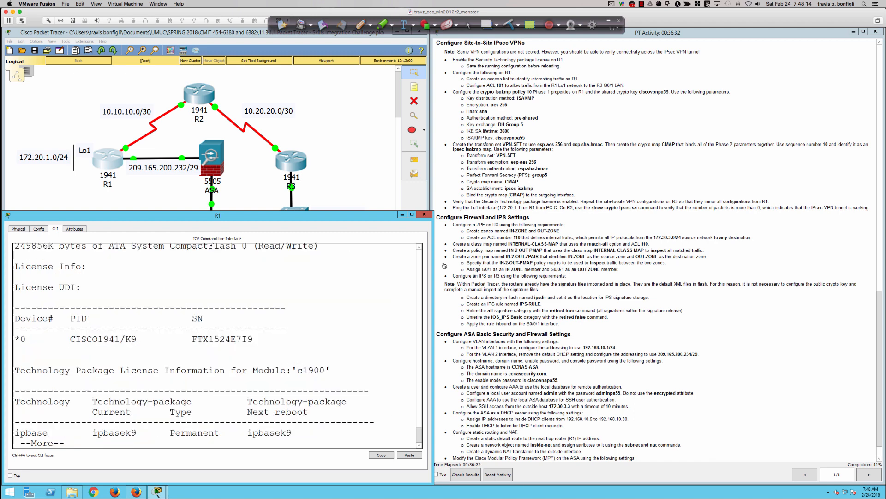
pyautogui.press('space')
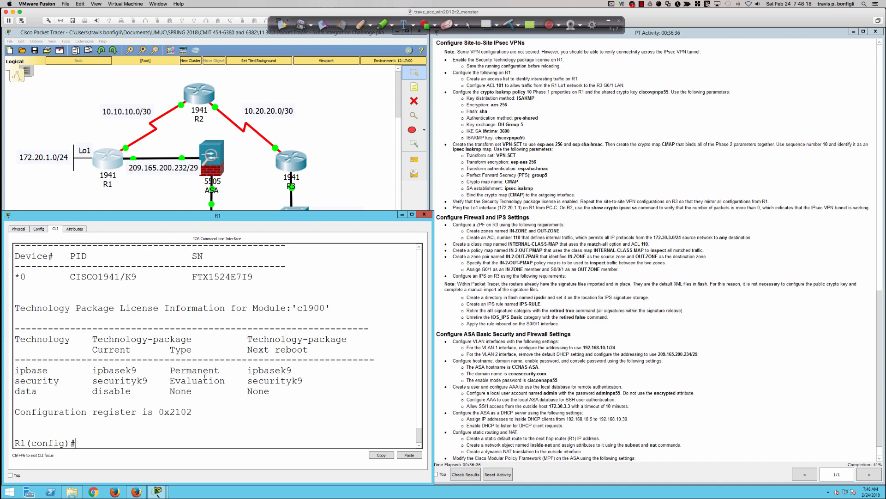
# Leave configuration mode on R1 and save the running configuration with 'wri mem'.
pyautogui.moveTo(170, 380); pyautogui.dragTo(303, 380)
pyautogui.click(337, 384)
pyautogui.write('end')
pyautogui.press('Return')
pyautogui.write('wri mem')
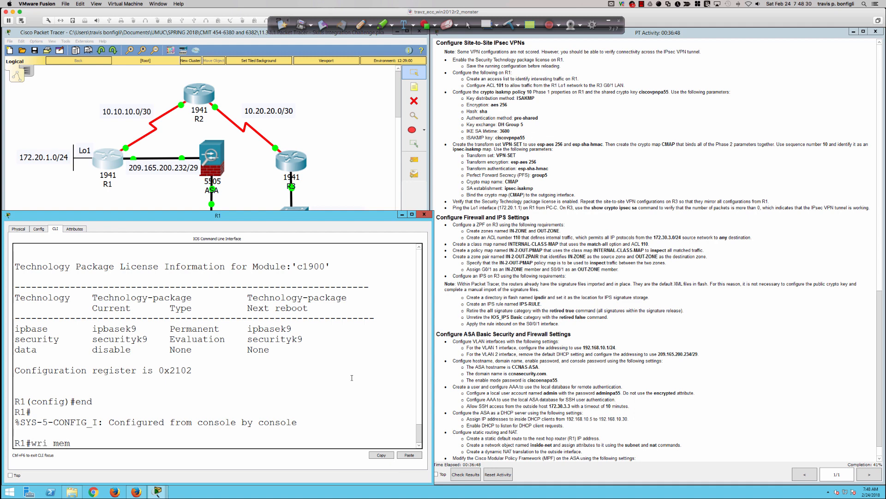
pyautogui.press('Return')
pyautogui.press('Return')
pyautogui.press('Return')
pyautogui.press('Return')
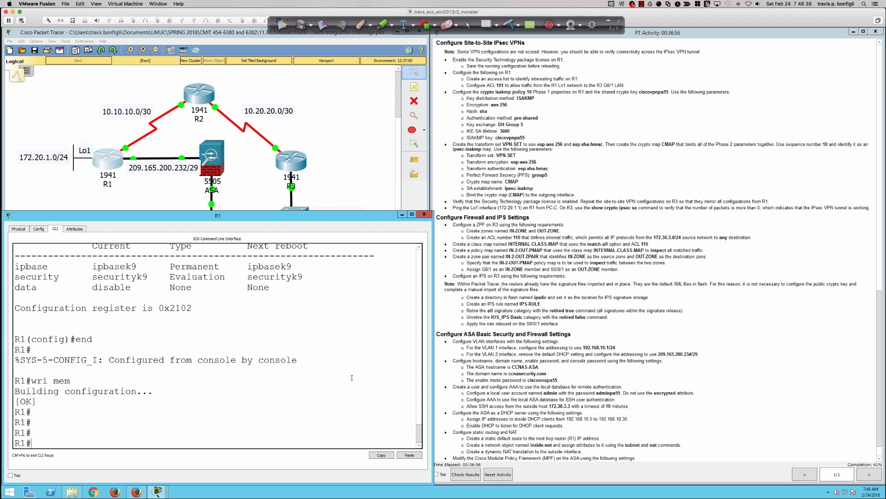
# Reload R1 and confirm the restart.
pyautogui.press('Return')
pyautogui.press('Return')
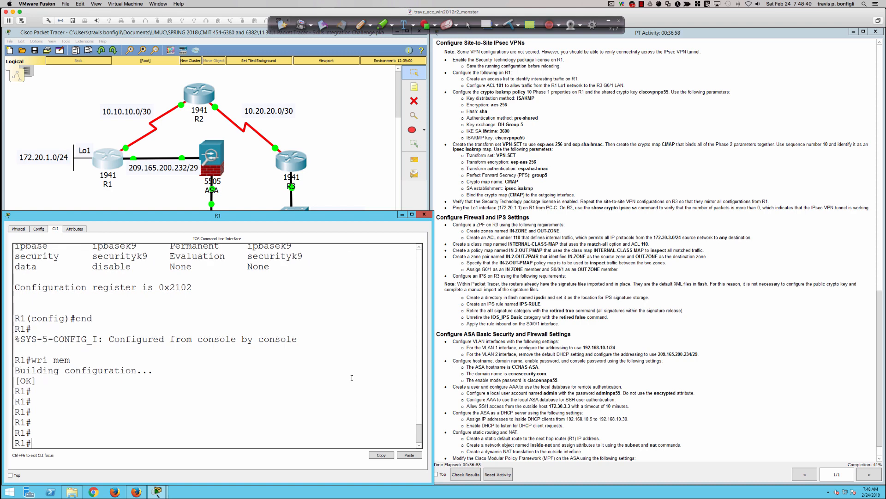
pyautogui.write('reload')
pyautogui.press('Return')
pyautogui.press('Return')
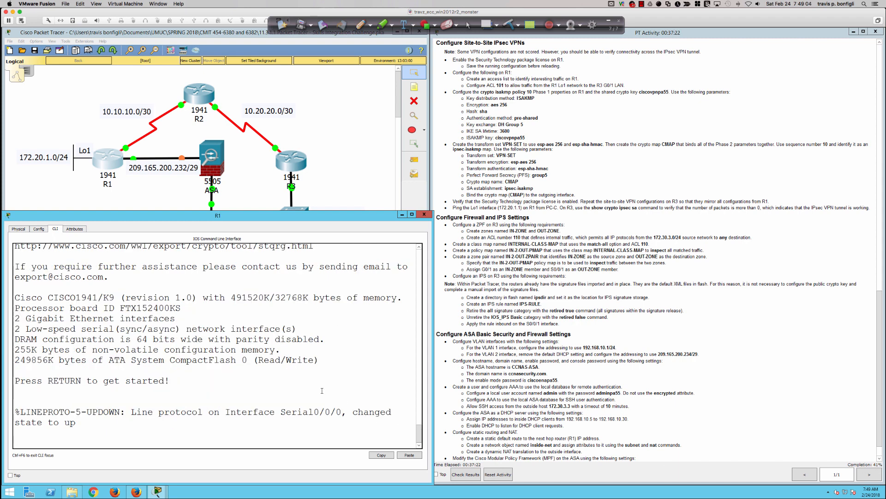
# Log in to R1 with the admin username and password, then enable with the enable password.
pyautogui.press('Return')
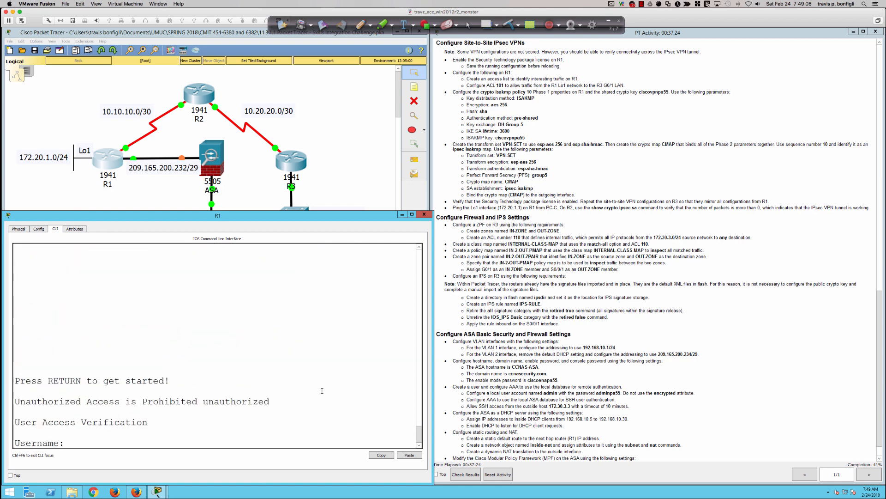
pyautogui.write('Admin01')
pyautogui.press('Return')
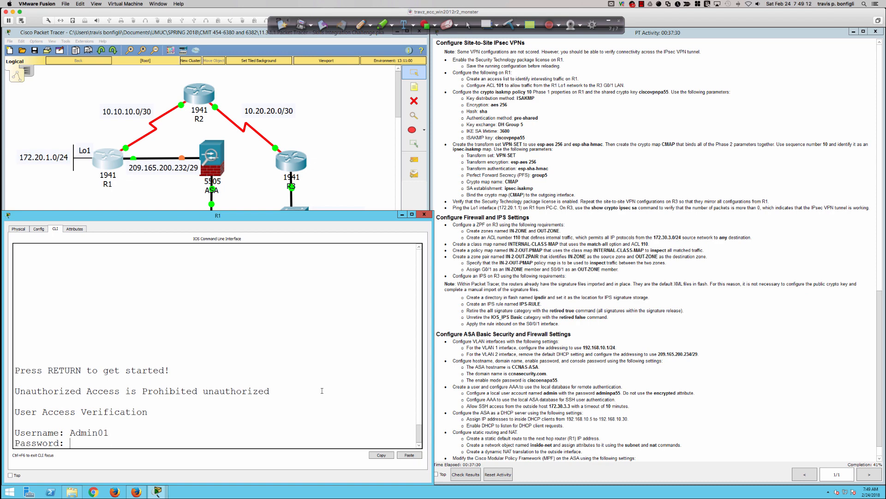
pyautogui.press('Return')
pyautogui.press('Return')
pyautogui.press('Return')
pyautogui.press('Return')
pyautogui.press('Return')
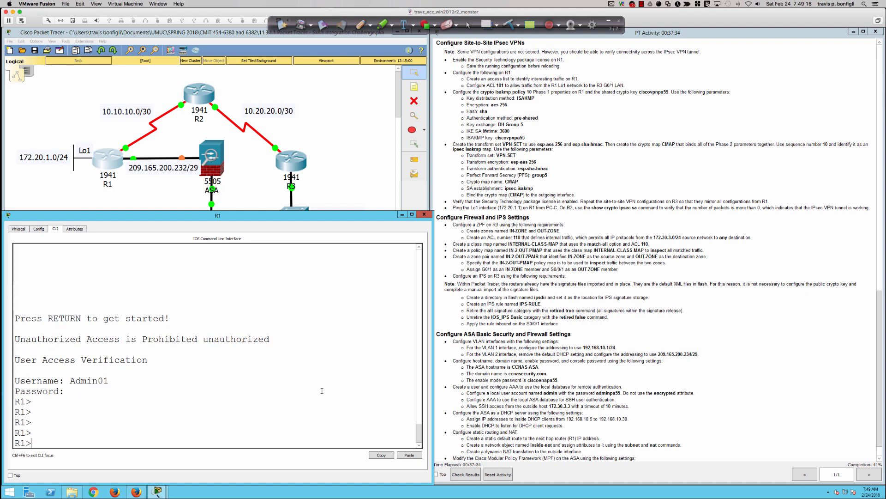
pyautogui.write('en')
pyautogui.press('Tab')
pyautogui.press('Return')
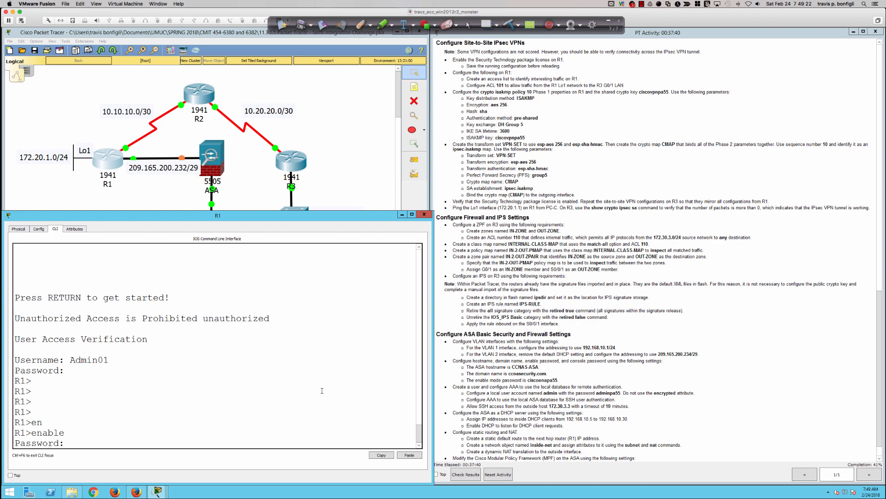
pyautogui.press('Return')
pyautogui.press('Return')
pyautogui.press('Return')
pyautogui.press('Return')
pyautogui.press('Return')
pyautogui.press('Return')
pyautogui.press('Return')
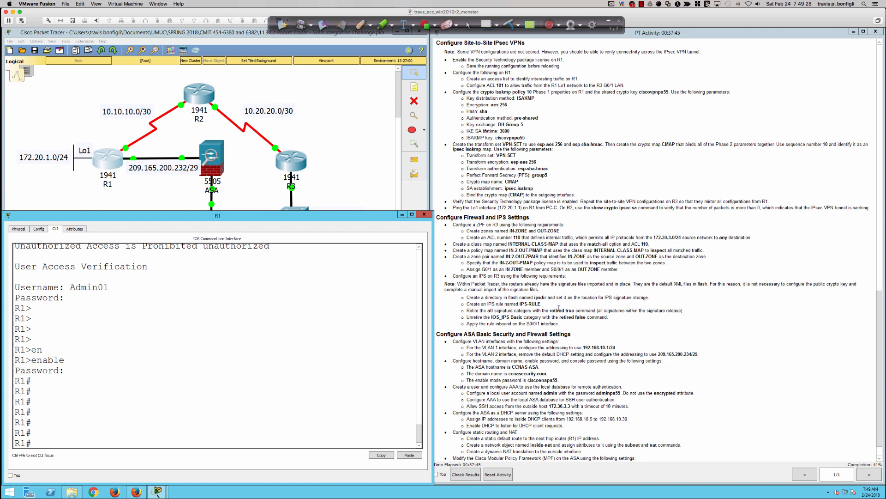
pyautogui.scroll(-1, 558, 308)
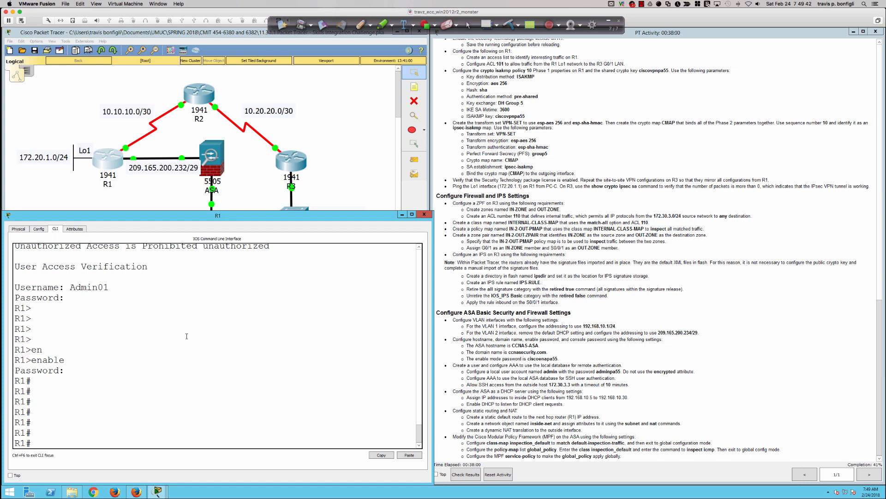
# Enter 'conf t' on R1 to reach the R1(config)# prompt.
pyautogui.press('Return')
pyautogui.press('Return')
pyautogui.press('Return')
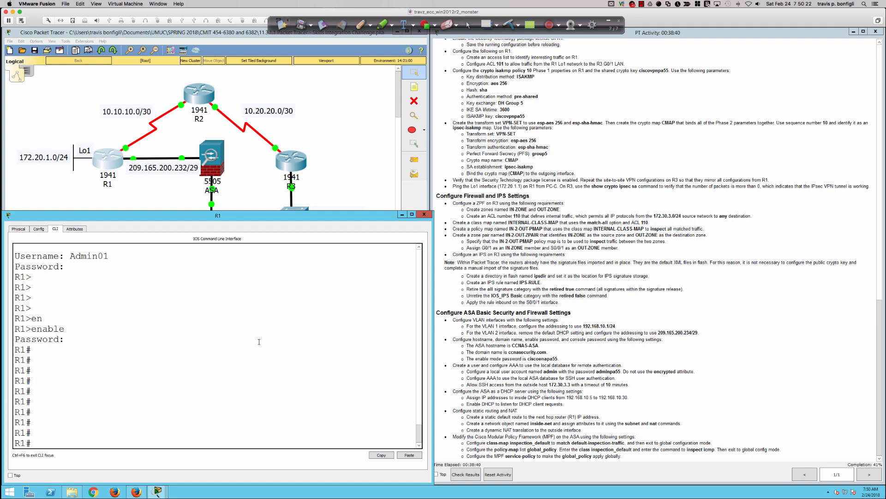
pyautogui.write('conf t')
pyautogui.press('Return')
pyautogui.press('Return')
pyautogui.press('Return')
pyautogui.press('Return')
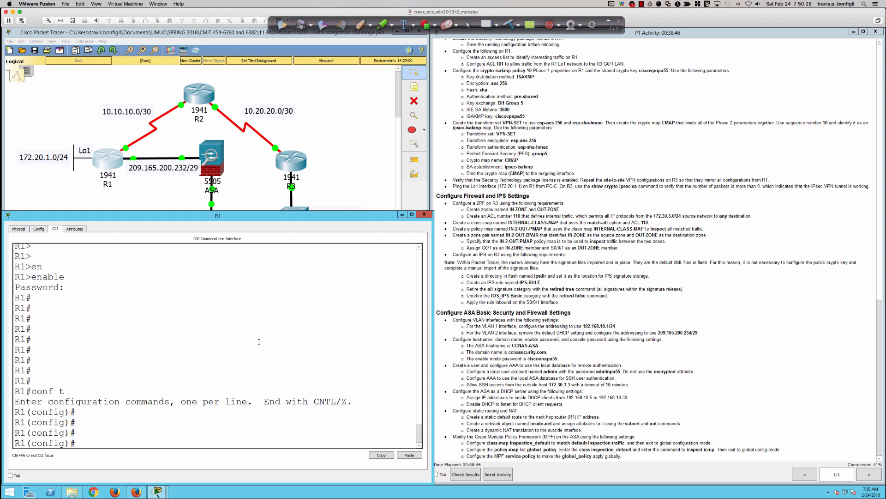
# Begin typing 'access-list 101 permit ip 172.20.1.0 0.0.0.255', fixing typos along the way.
pyautogui.write('accees')
pyautogui.press('BackSpace')
pyautogui.press('BackSpace')
pyautogui.write('ss')
pyautogui.press('Tab')
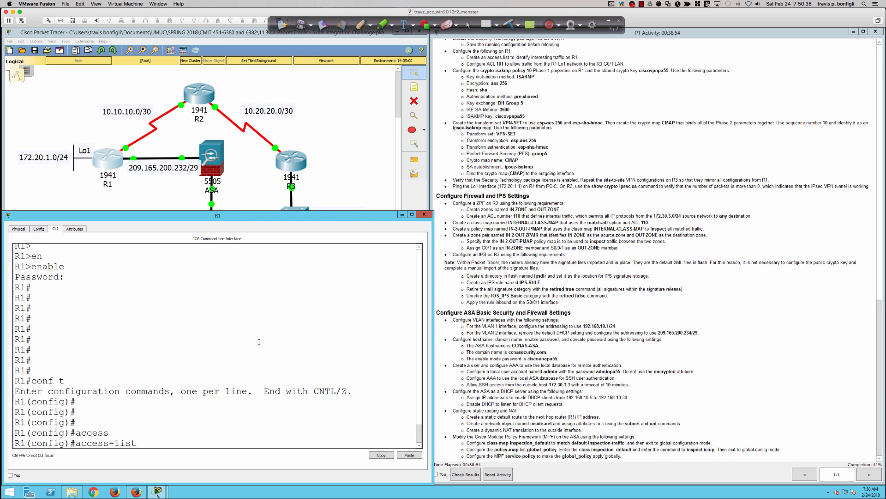
pyautogui.write('101 permit ip')
pyautogui.press('BackSpace')
pyautogui.press('BackSpace')
pyautogui.write('udp')
pyautogui.press('BackSpace')
pyautogui.press('BackSpace')
pyautogui.press('BackSpace')
pyautogui.write('ip')
pyautogui.write('172.20.1.0 0')
pyautogui.write('0.')
pyautogui.write('255')
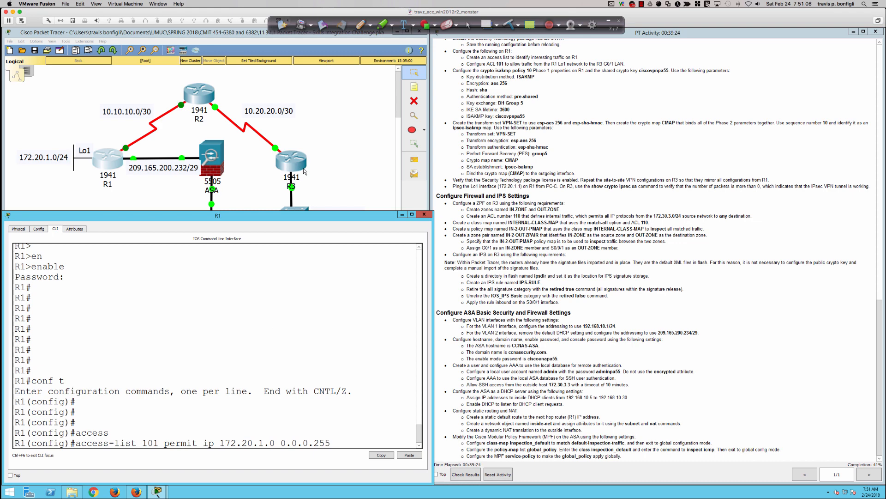
# Enter 'access-list 101 permit ip 172.20.1.0 0.0.0.255 172.30.3.0 0.0.0.255' on R1.
pyautogui.moveTo(323, 210); pyautogui.dragTo(324, 221)
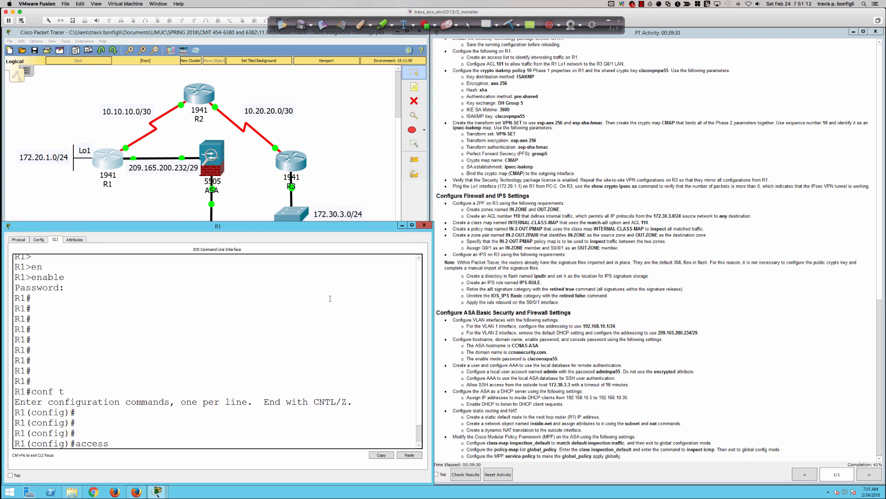
pyautogui.press('Tab')
pyautogui.write('101 permit ip 172.20.1.0 0.0.0.255')
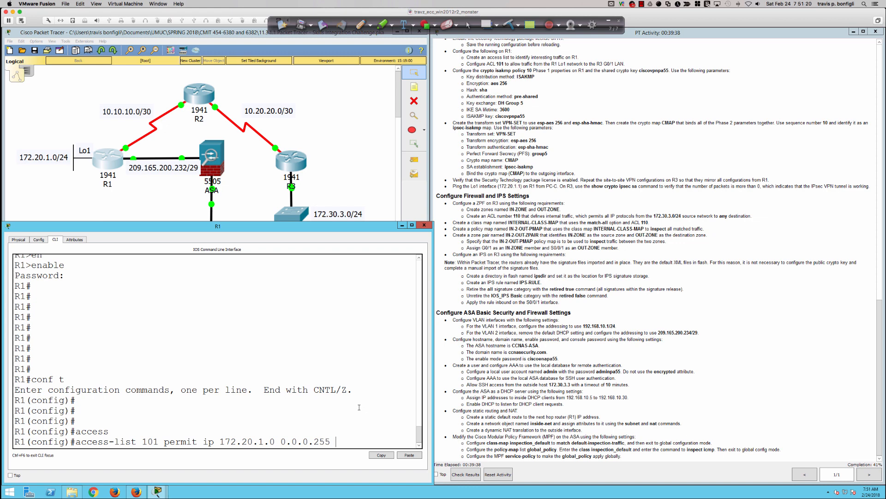
pyautogui.write('172.30.3.0 0.0.0.2')
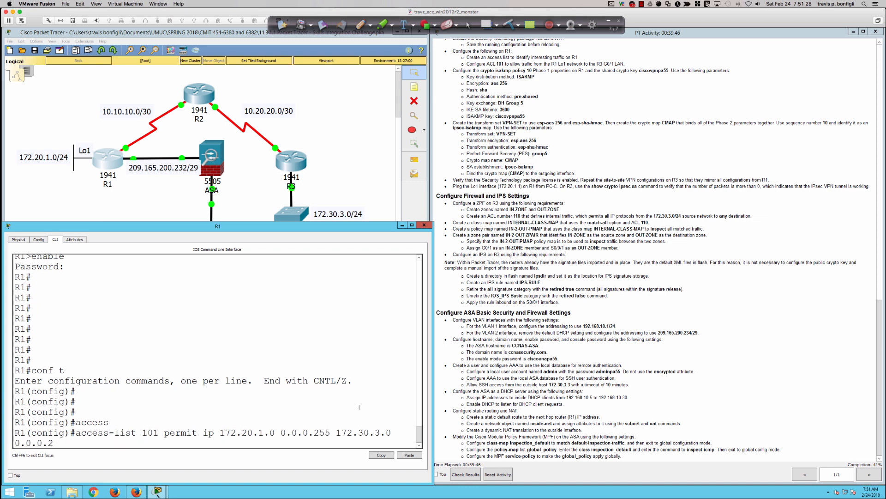
pyautogui.write('55')
pyautogui.press('Return')
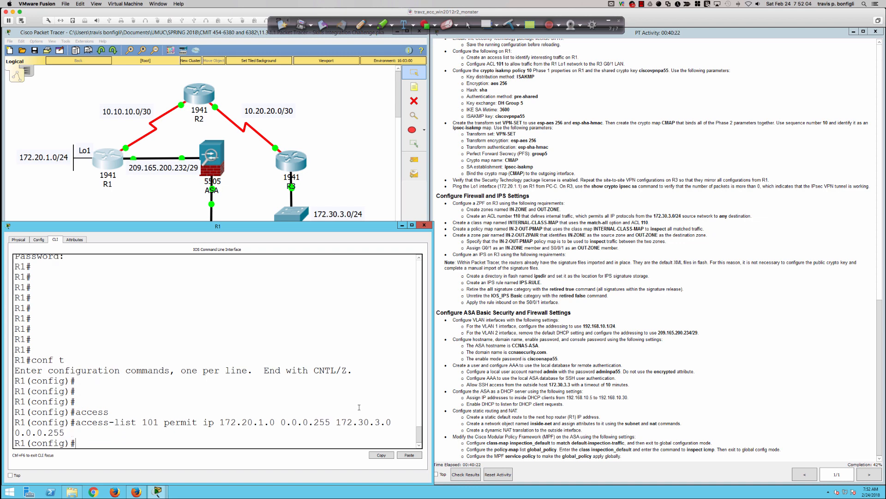
pyautogui.press('Return')
pyautogui.press('Return')
pyautogui.press('Return')
pyautogui.press('Return')
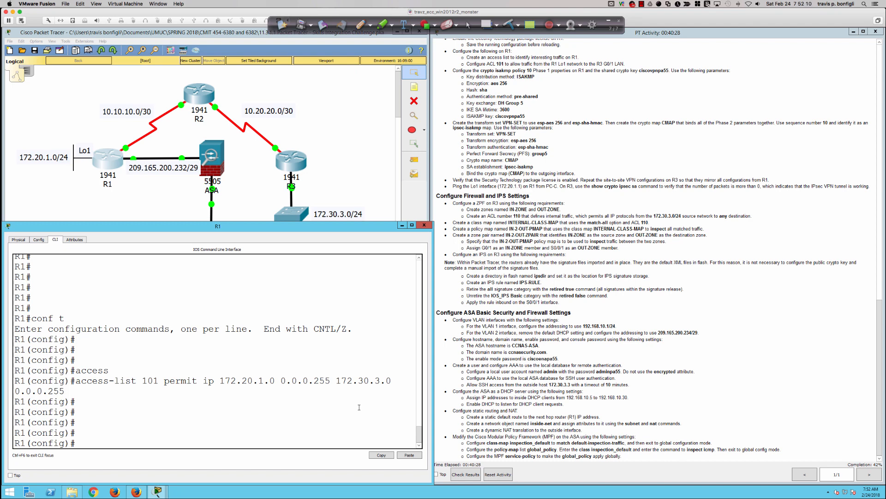
# Enter 'crypto isakmp policy 10' on R1 to create ISAKMP policy 10 and enter its configuration mode.
pyautogui.write('cryp')
pyautogui.press('Tab')
pyautogui.write('isakmp pol')
pyautogui.press('Tab')
pyautogui.write('10')
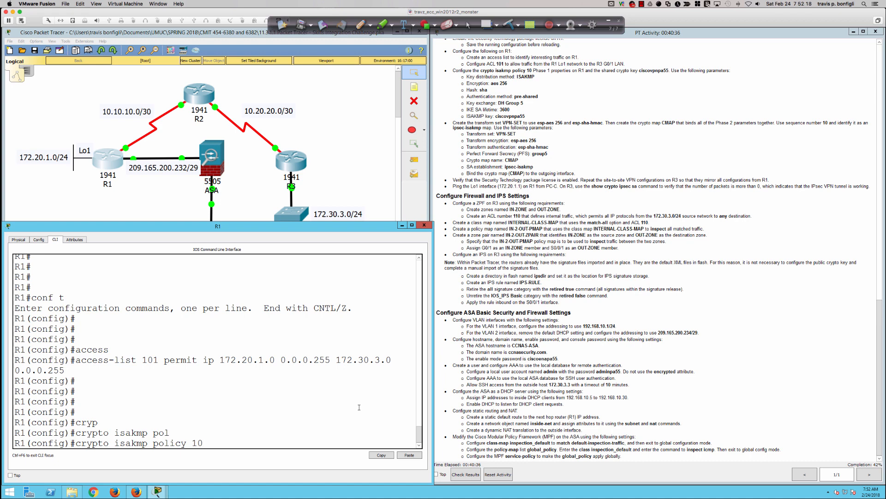
pyautogui.press('Return')
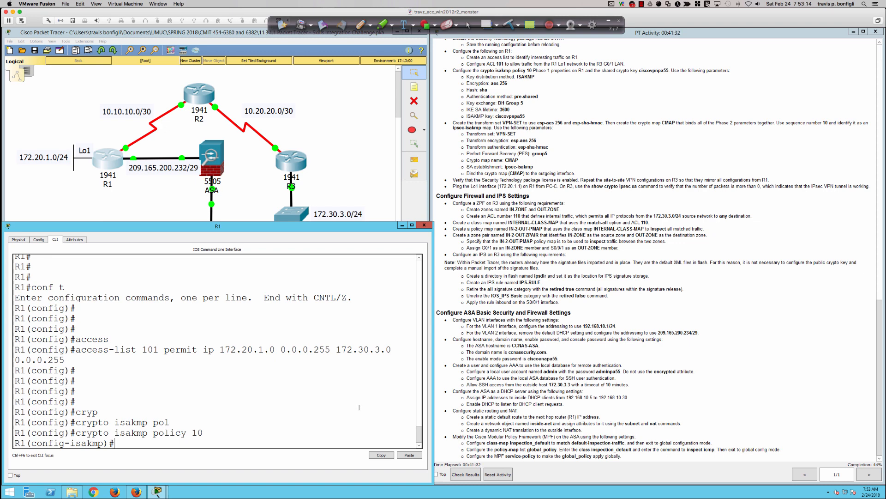
# Enter 'authentication pre-share' and 'encryption aes 256' under R1's ISAKMP policy 10.
pyautogui.press('Return')
pyautogui.press('Return')
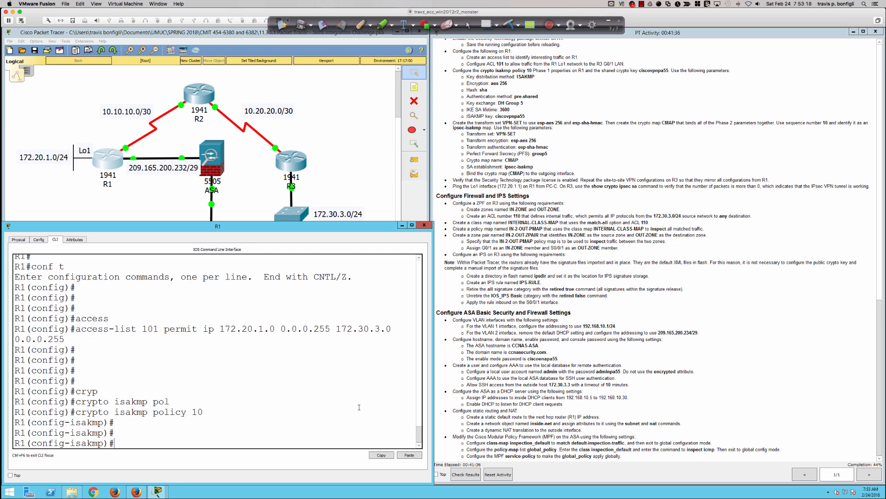
pyautogui.write('?aut')
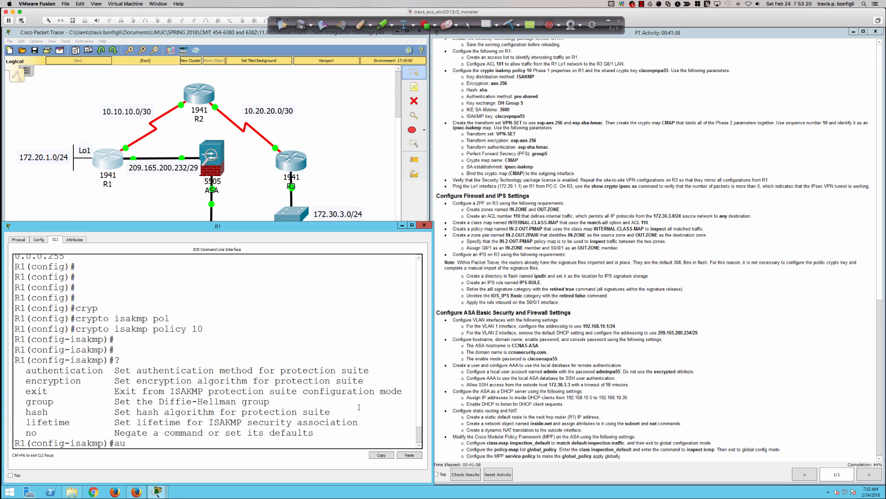
pyautogui.press('Tab')
pyautogui.write('pre')
pyautogui.press('Tab')
pyautogui.press('Return')
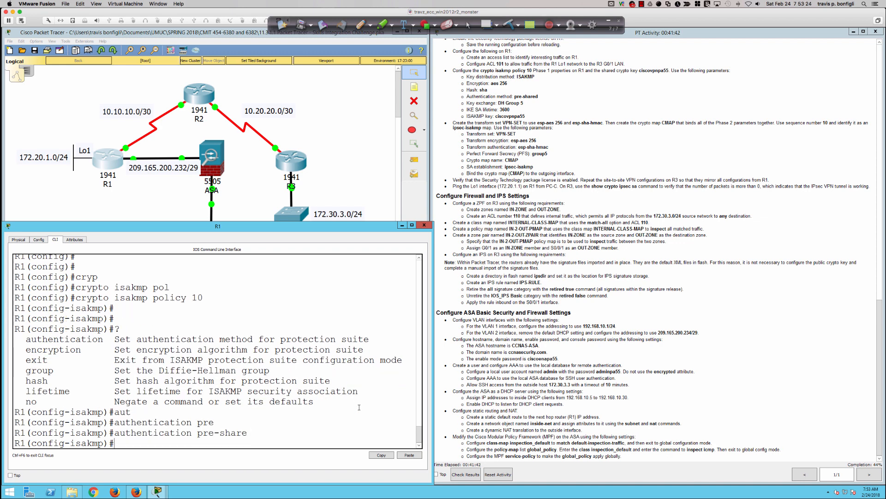
pyautogui.write('en')
pyautogui.press('Tab')
pyautogui.write('aes')
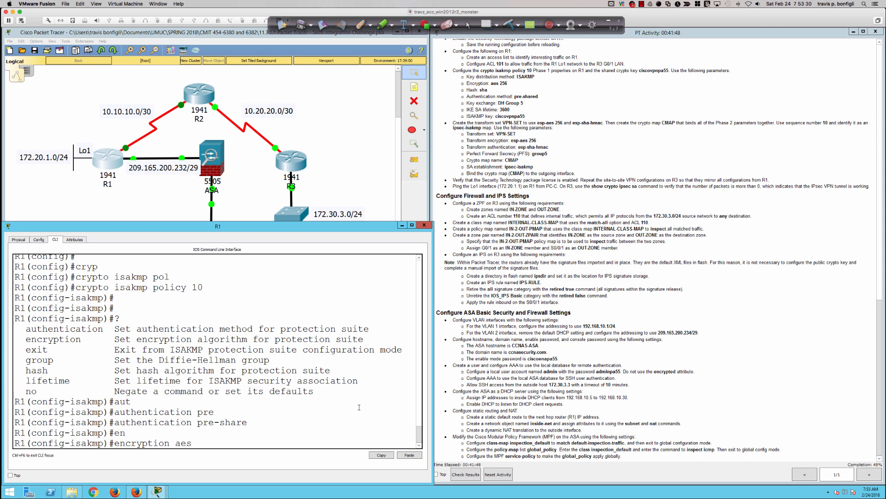
pyautogui.write(' ?256')
pyautogui.press('Return')
# Page through R1's running configuration with 'do sh run' to check the ISAKMP policy.
pyautogui.write('do sh run')
pyautogui.press('Return')
pyautogui.press('Return')
pyautogui.press('Return')
pyautogui.press('Return')
pyautogui.press('Return')
pyautogui.press('Return')
pyautogui.press('Return')
pyautogui.press('Return')
pyautogui.press('Return')
pyautogui.press('Return')
pyautogui.press('Return')
pyautogui.press('Return')
pyautogui.press('Return')
pyautogui.press('Return')
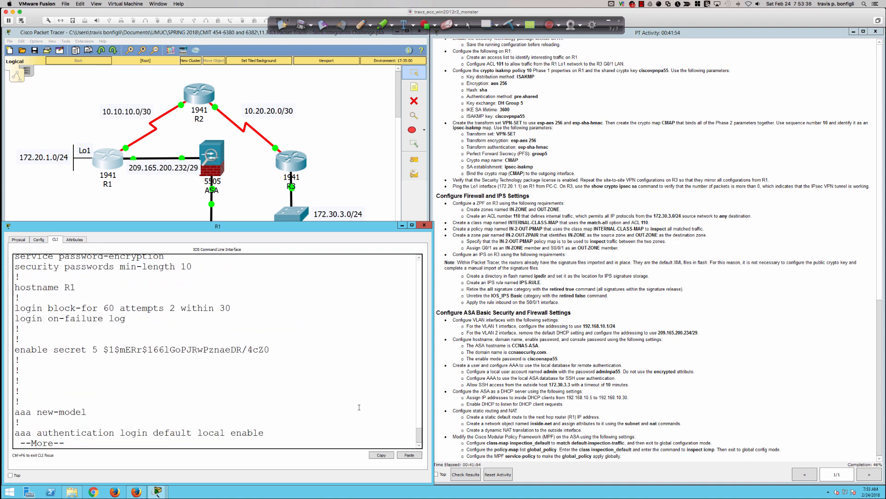
pyautogui.press('Return')
pyautogui.press('Return')
pyautogui.press('Return')
pyautogui.press('Return')
pyautogui.press('Return')
pyautogui.press('Return')
pyautogui.press('Return')
pyautogui.press('Return')
pyautogui.press('Return')
pyautogui.press('Return')
pyautogui.press('Return')
pyautogui.press('Return')
pyautogui.press('Return')
pyautogui.press('Return')
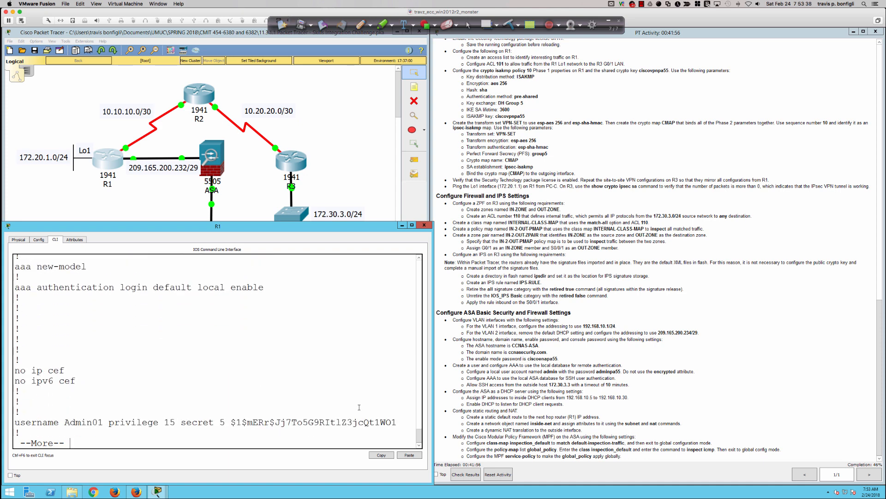
pyautogui.press('Return')
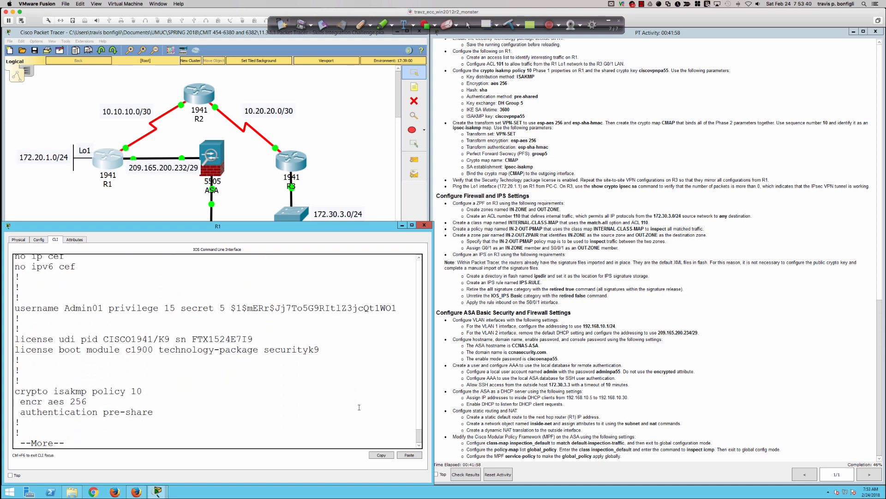
pyautogui.hotkey('ctrl', 'c')
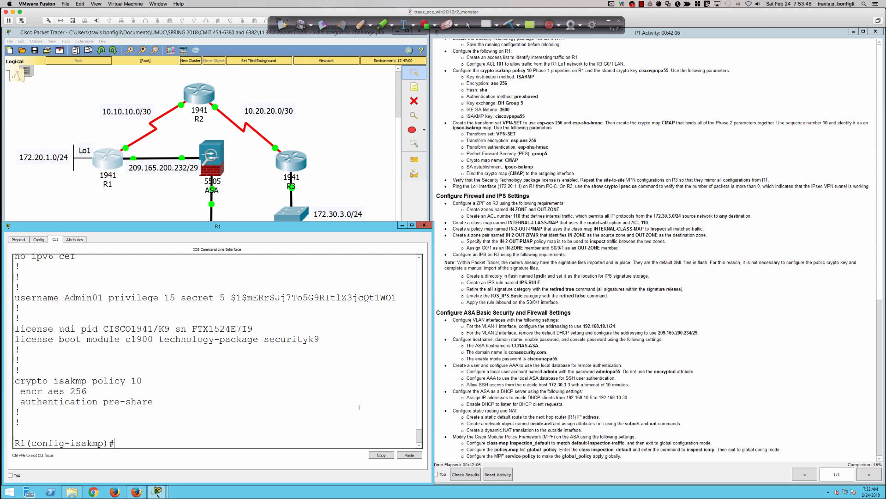
# Add 'hash sha', 'group 5' and 'lifetime 3600' to ISAKMP policy 10.
pyautogui.write('?')
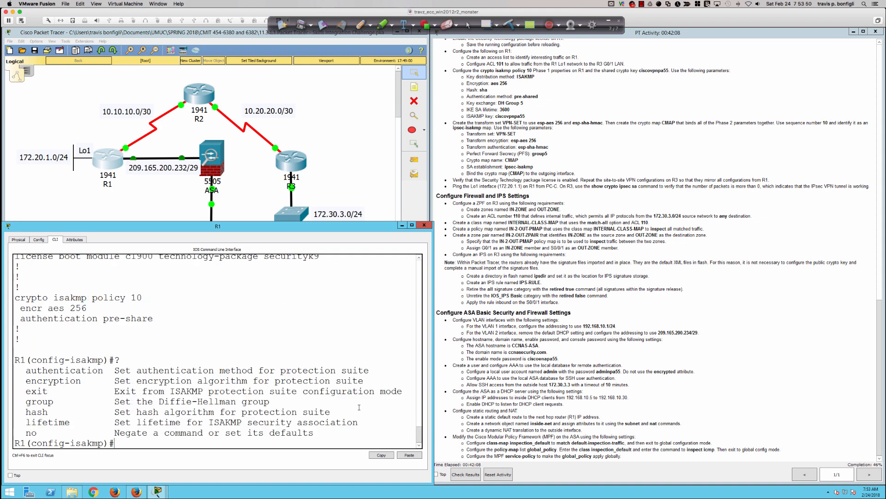
pyautogui.write('hash sha?')
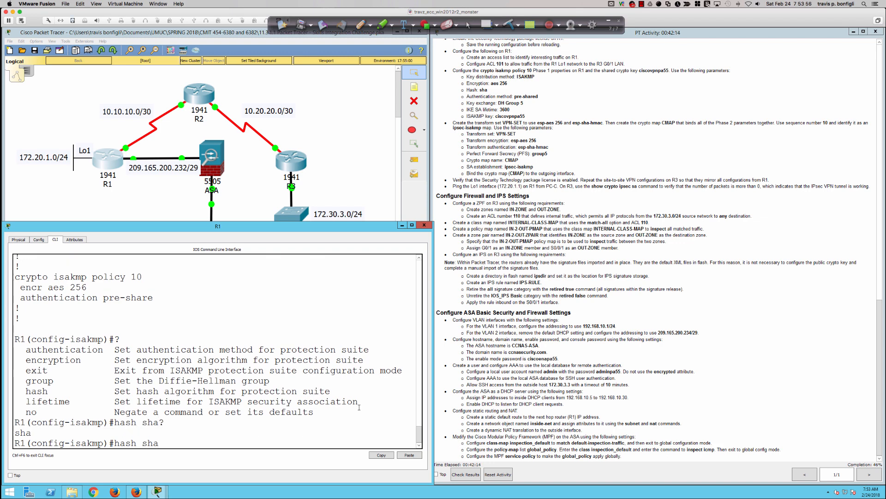
pyautogui.press('Return')
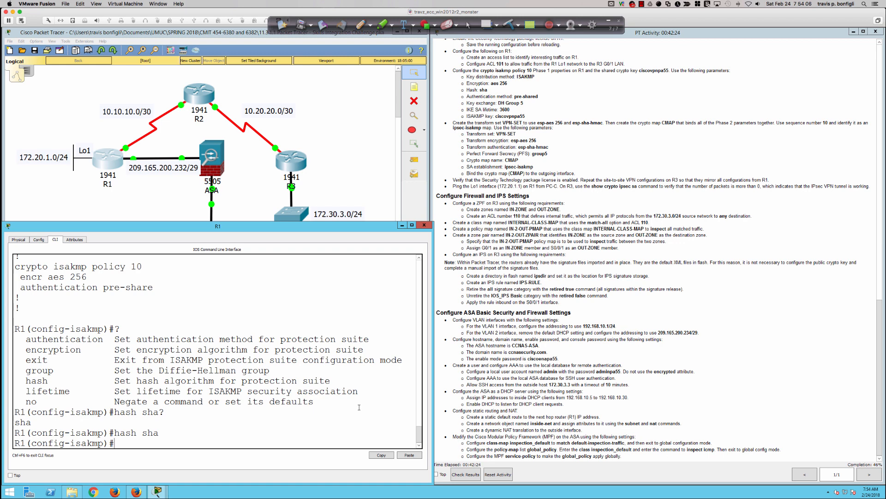
pyautogui.write('grou')
pyautogui.press('Tab')
pyautogui.write('5')
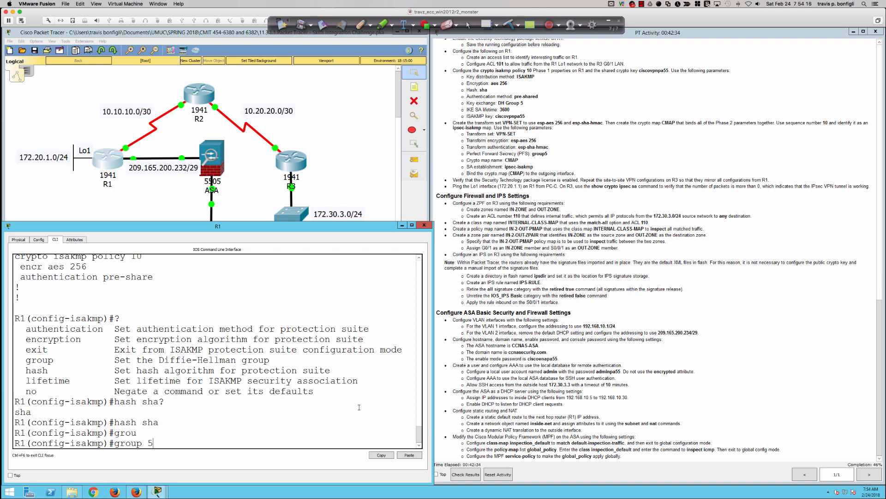
pyautogui.press('Return')
pyautogui.write('life')
pyautogui.press('Tab')
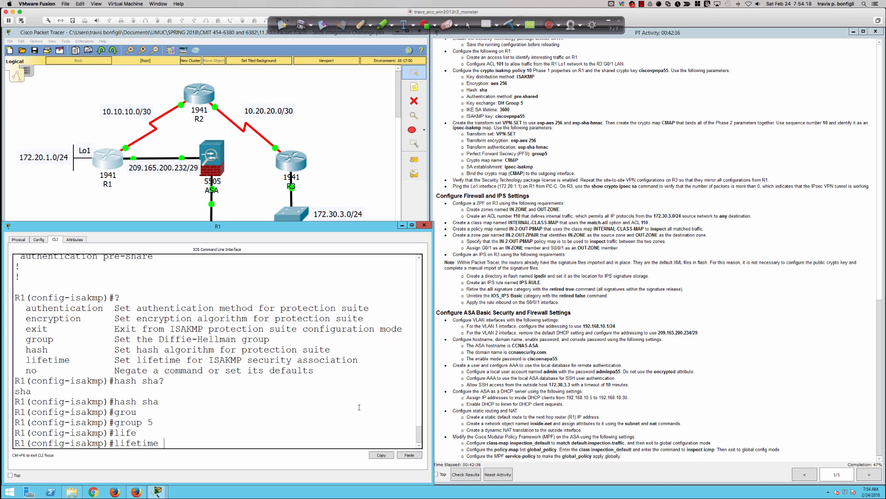
pyautogui.write('?')
pyautogui.write('3600')
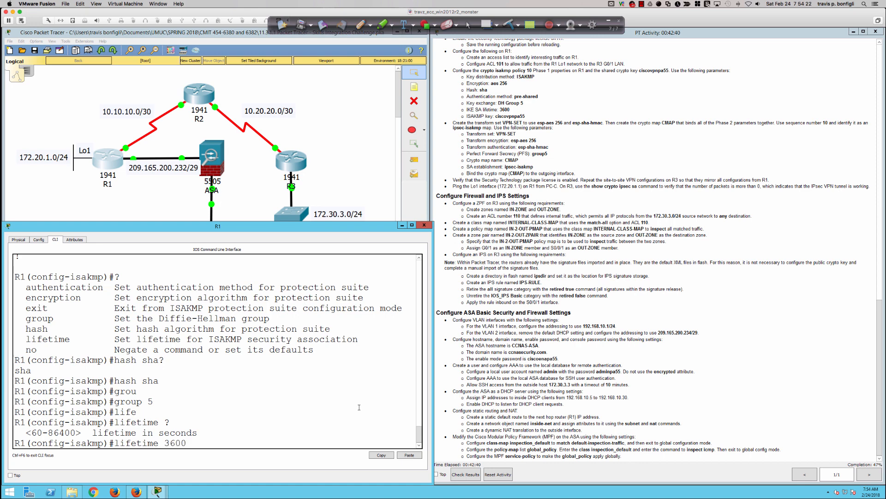
pyautogui.press('Return')
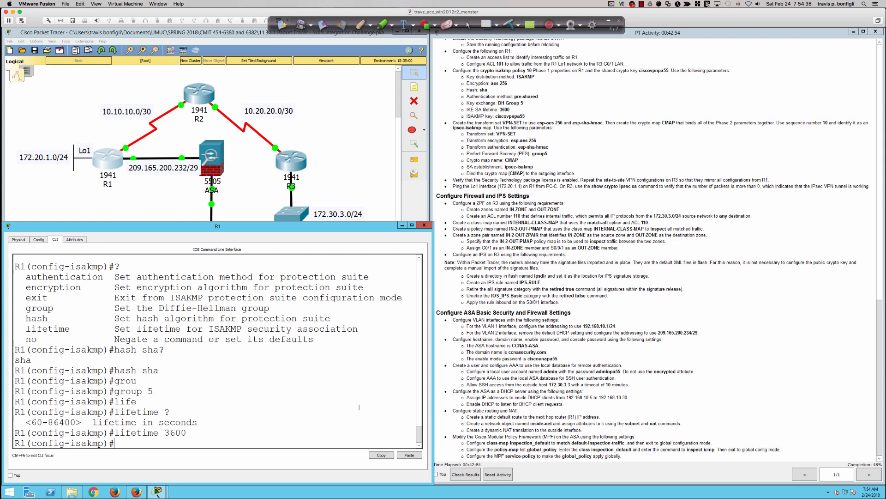
# Exit the policy and begin 'crypto isakmp key' with the VPN pre-shared key, checking the Addressing Table.
pyautogui.write('exit')
pyautogui.press('Return')
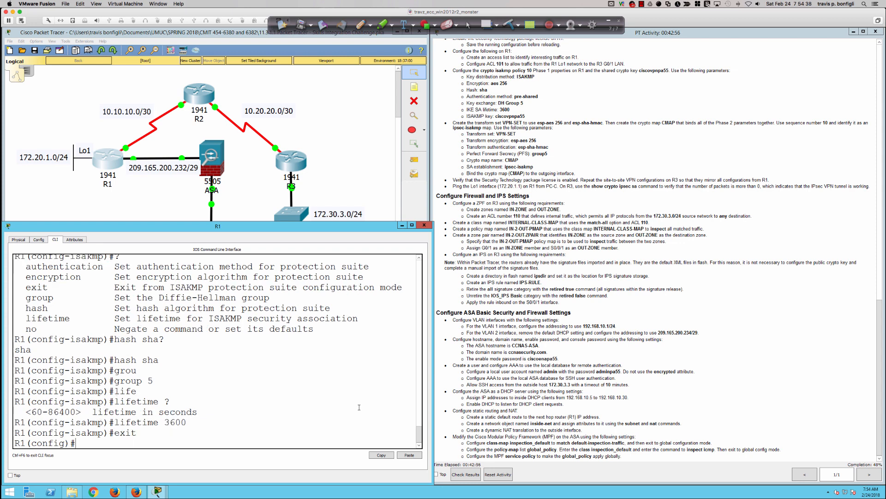
pyautogui.write('cryp')
pyautogui.press('Tab')
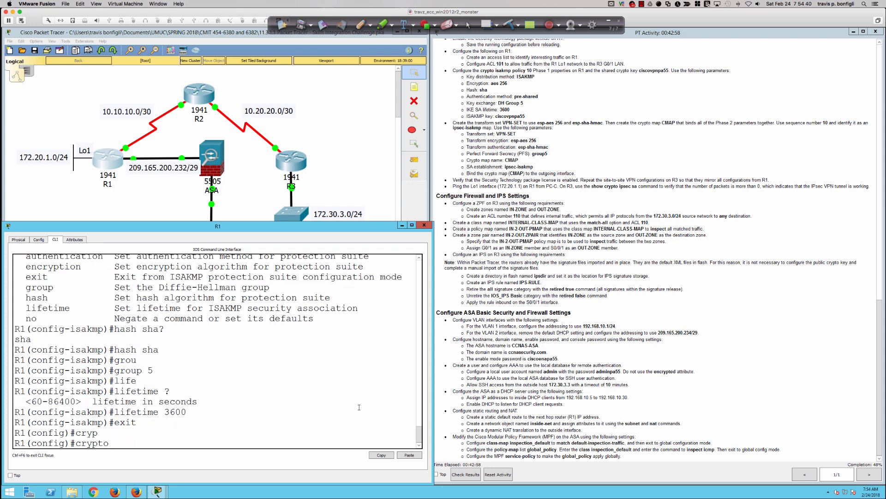
pyautogui.write('is')
pyautogui.press('Tab')
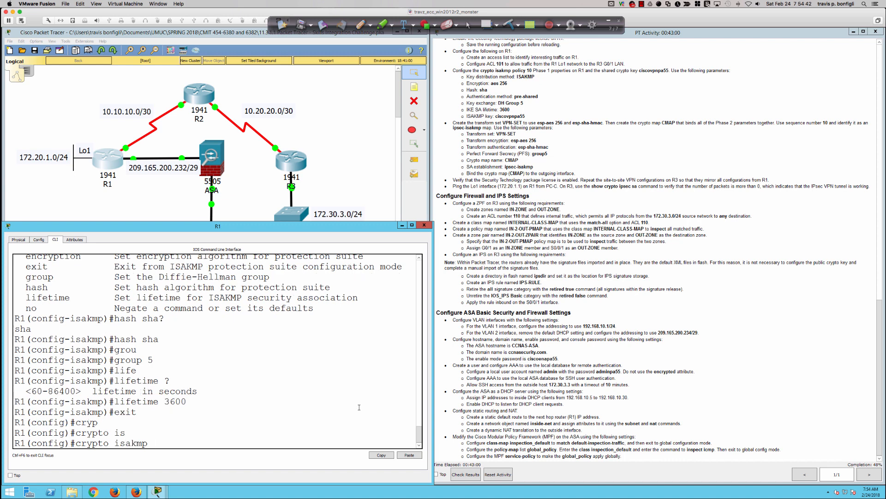
pyautogui.write('?')
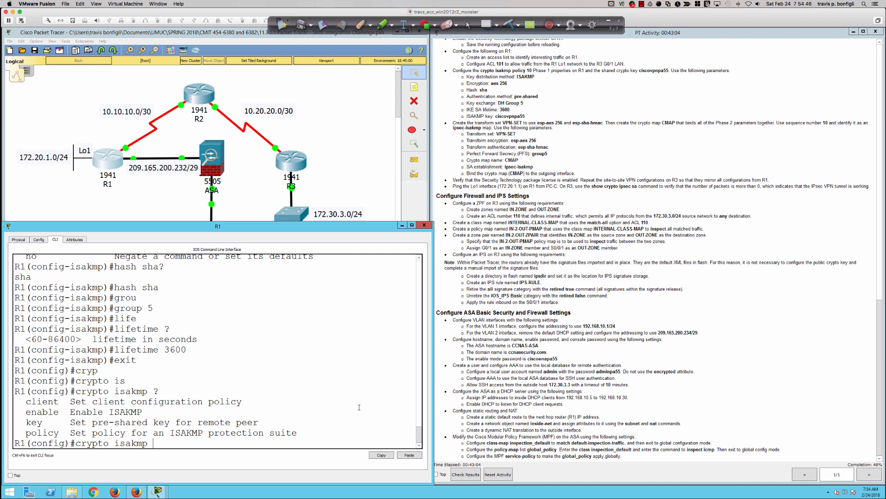
pyautogui.write('key ?')
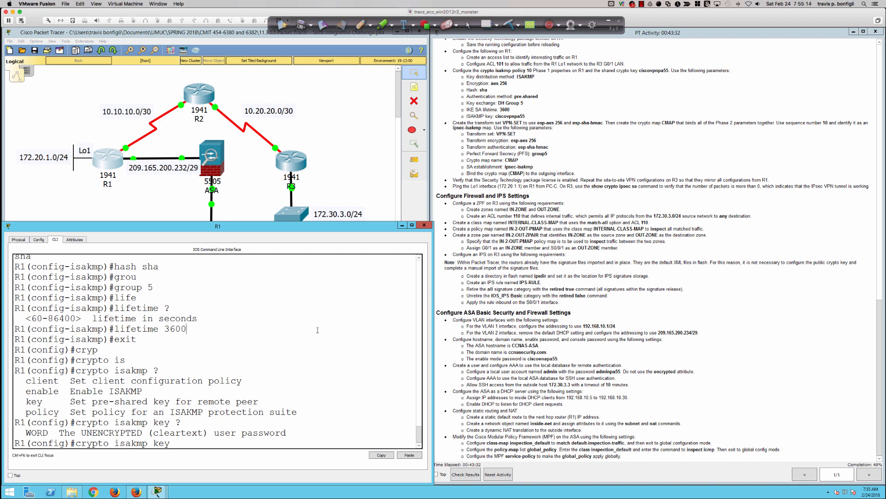
pyautogui.write('covpnpa55 ?')
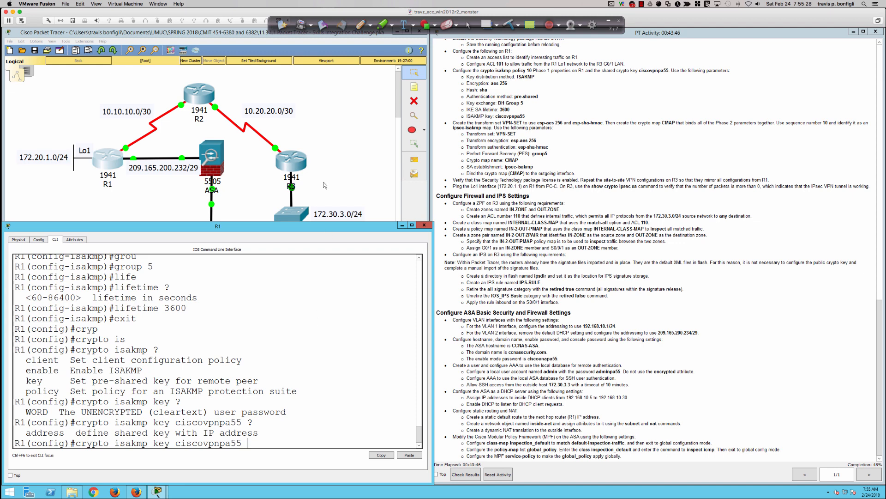
pyautogui.scroll(10, 564, 262)
pyautogui.scroll(14, 563, 263)
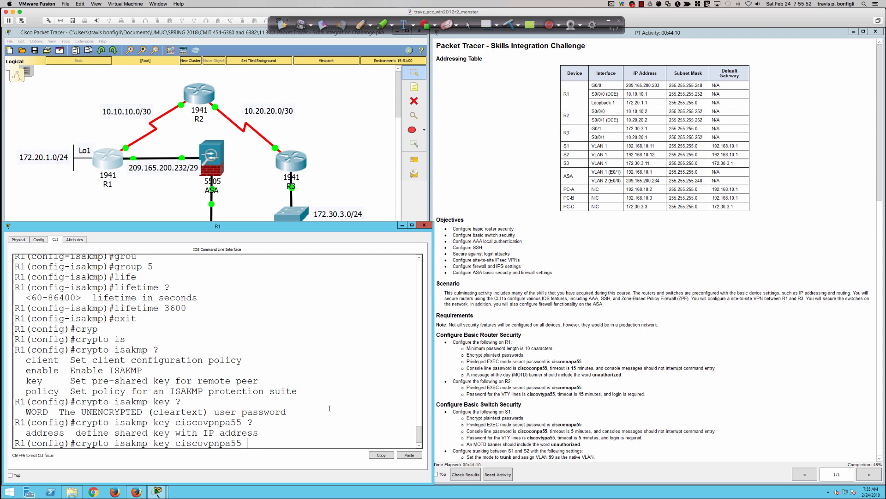
# Set the pre-shared key for peer 10.20.20.1, adding the missing 'address' keyword after the error.
pyautogui.write('10.20.20.1')
pyautogui.press('Return')
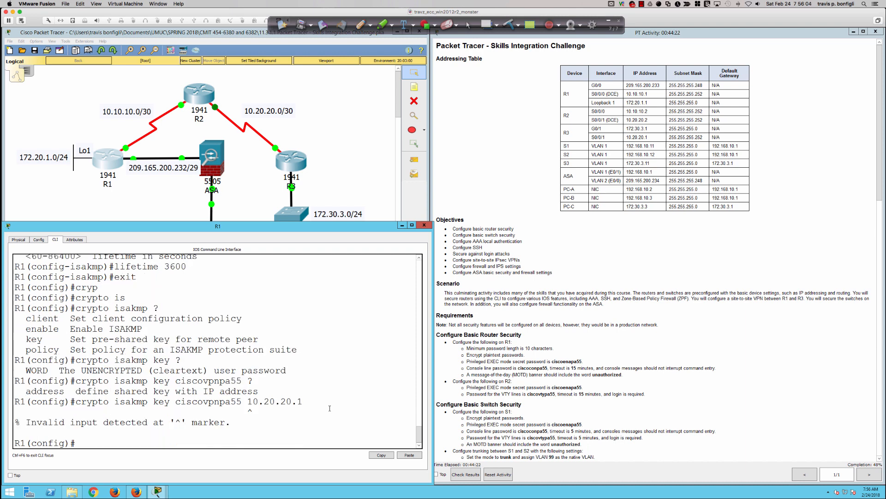
pyautogui.press('Up')
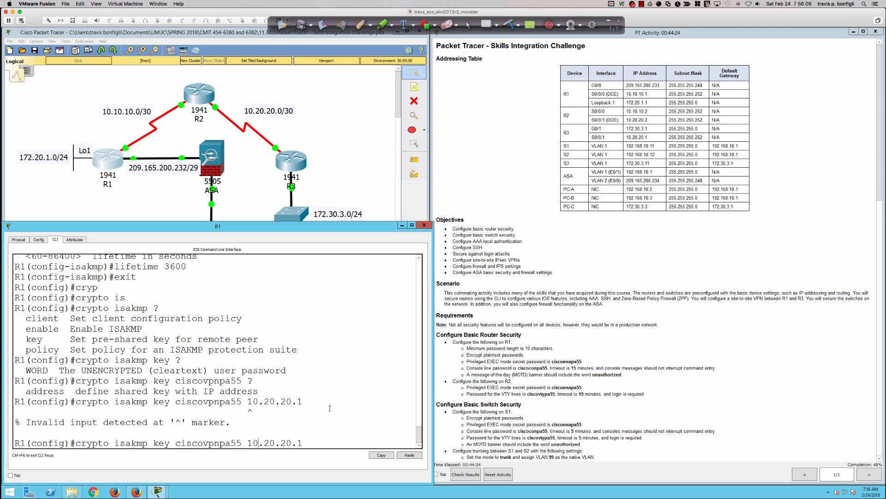
pyautogui.press('BackSpace')
pyautogui.press('BackSpace')
pyautogui.press('BackSpace')
pyautogui.press('BackSpace')
pyautogui.press('BackSpace')
pyautogui.press('BackSpace')
pyautogui.press('BackSpace')
pyautogui.press('BackSpace')
pyautogui.press('BackSpace')
pyautogui.press('BackSpace')
pyautogui.press('BackSpace')
pyautogui.press('BackSpace')
pyautogui.write('5 ?add ')
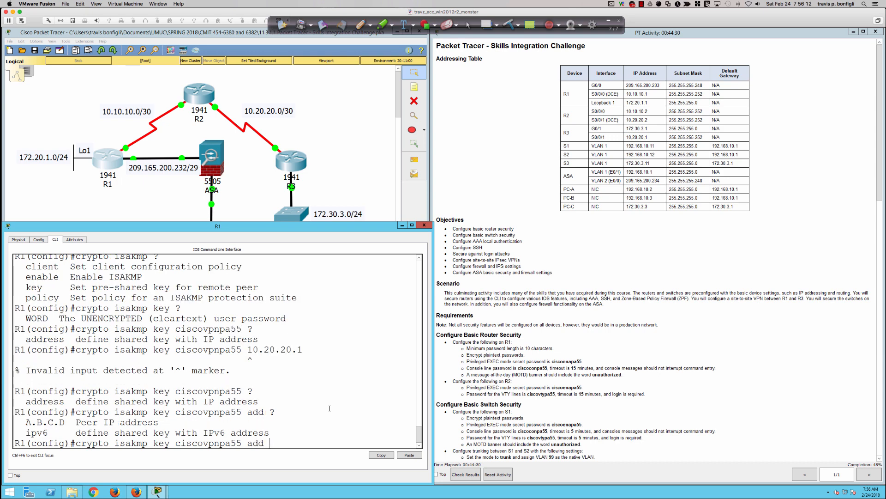
pyautogui.write('?10.20.20.1 ?')
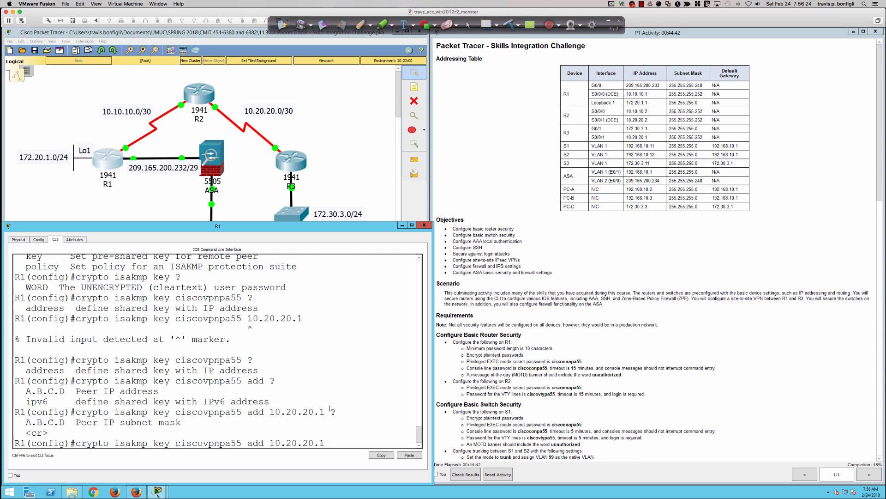
pyautogui.press('Return')
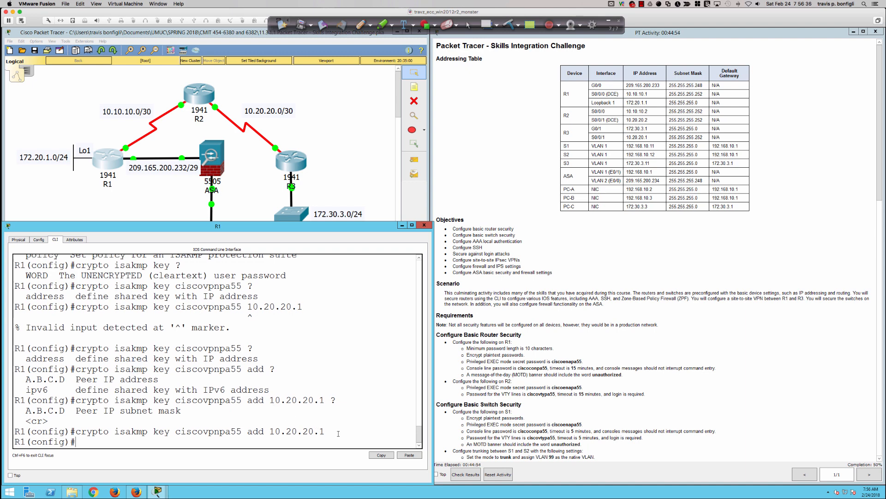
# Highlight peer address 10.20.20.1 in the output and scroll the instructions back to Firewall.
pyautogui.moveTo(325, 431); pyautogui.dragTo(270, 431)
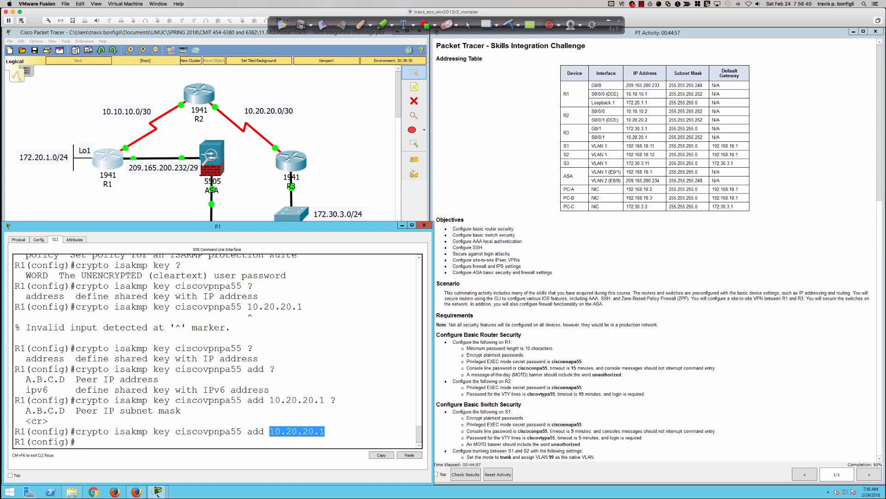
pyautogui.click(369, 428)
pyautogui.scroll(-15, 552, 381)
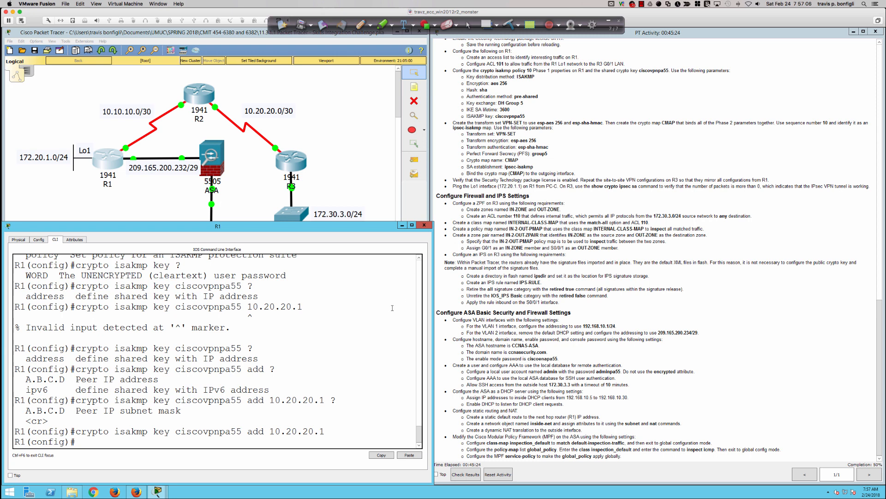
pyautogui.press('Return')
pyautogui.press('Return')
pyautogui.press('Return')
pyautogui.press('Return')
pyautogui.press('Return')
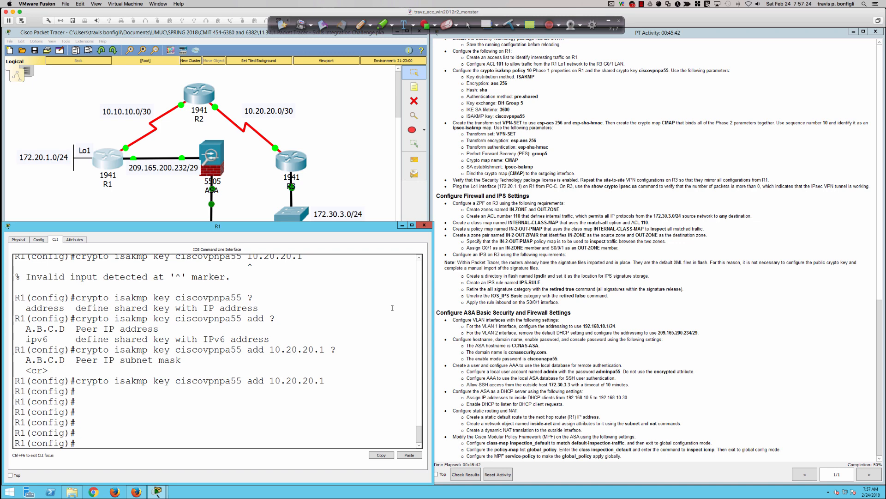
pyautogui.press('Return')
pyautogui.press('Return')
pyautogui.press('Return')
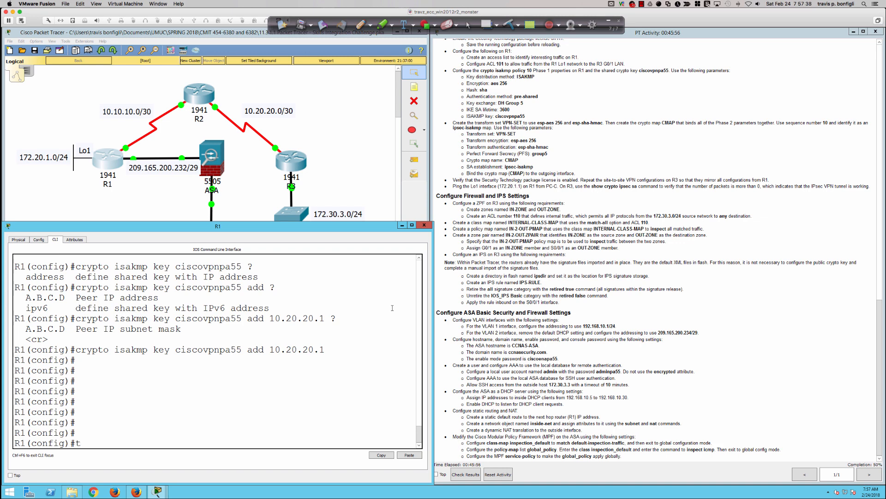
# Start the transform-set command, discarding the mistyped 'transform' and 'crypto trans' attempts.
pyautogui.write('rans')
pyautogui.press('Tab')
pyautogui.write('for')
pyautogui.press('Tab')
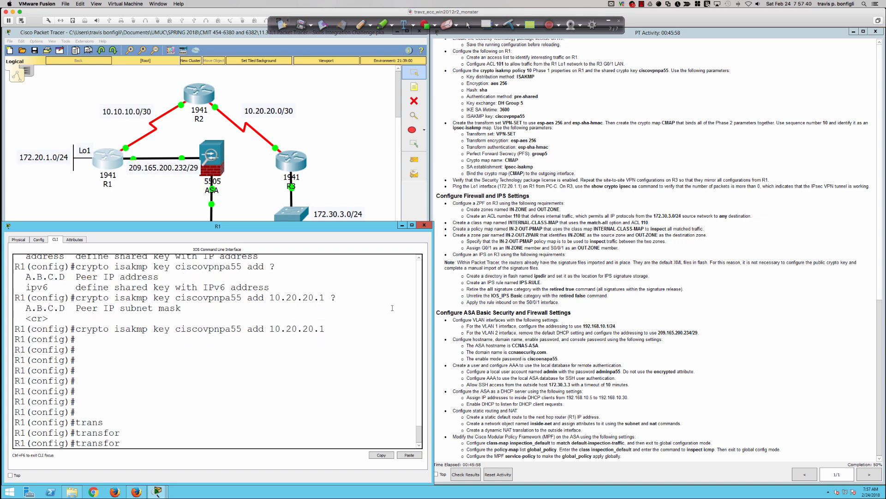
pyautogui.write('m-?')
pyautogui.press('BackSpace')
pyautogui.press('BackSpace')
pyautogui.press('BackSpace')
pyautogui.press('BackSpace')
pyautogui.press('BackSpace')
pyautogui.press('BackSpace')
pyautogui.press('BackSpace')
pyautogui.press('BackSpace')
pyautogui.press('BackSpace')
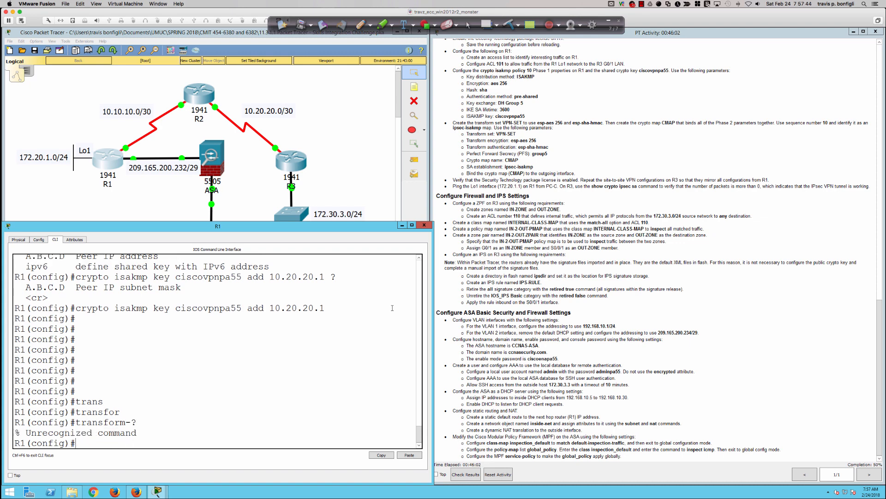
pyautogui.write('cryp')
pyautogui.press('Tab')
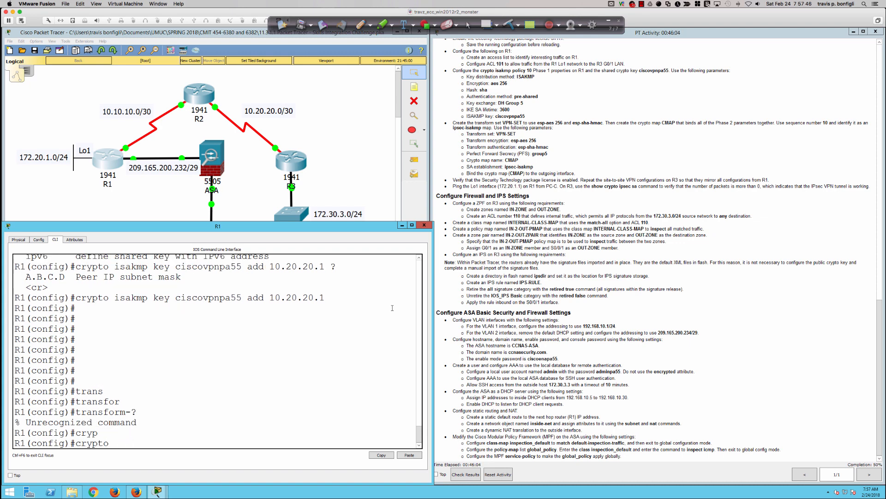
pyautogui.write('trans?')
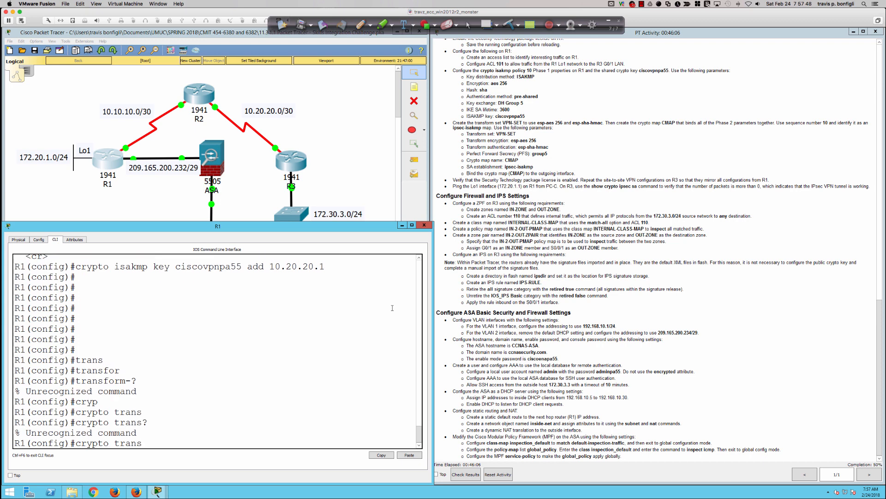
pyautogui.press('BackSpace')
pyautogui.press('BackSpace')
pyautogui.press('BackSpace')
pyautogui.press('BackSpace')
pyautogui.press('BackSpace')
# Create transform set VPN-SET with esp-aes 256 and esp-sha-hmac, fixing the esp-sha-hmac typo.
pyautogui.write('ipsec')
pyautogui.press('Tab')
pyautogui.write('trans')
pyautogui.press('Tab')
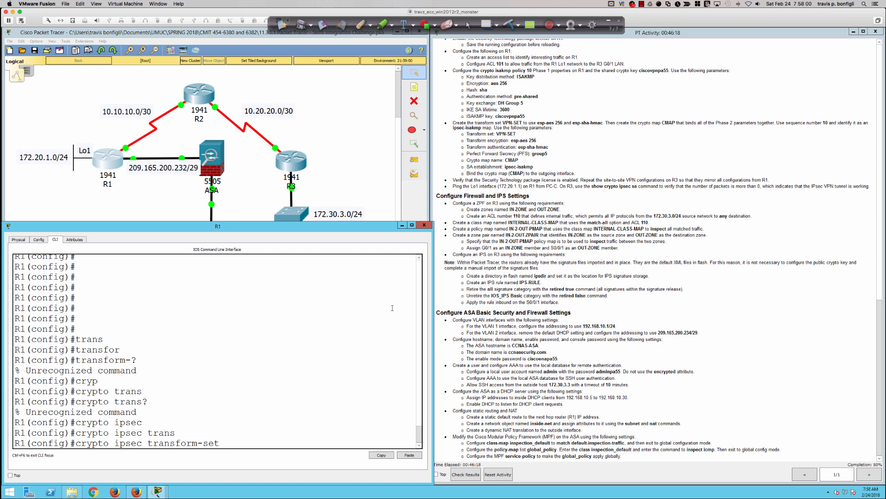
pyautogui.write('VPN-SET esp-aes 256 ?')
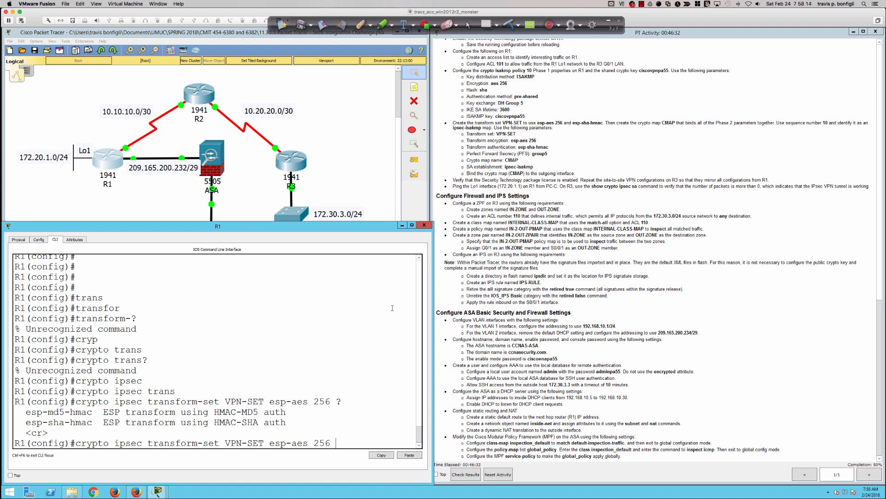
pyautogui.write('espc-sha-hmac')
pyautogui.press('BackSpace')
pyautogui.press('Return')
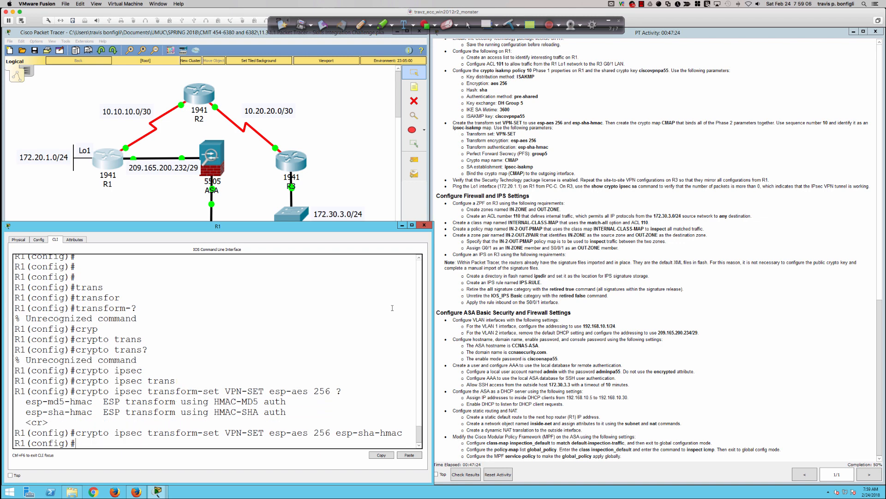
# Add blank console lines and begin the next crypto command.
pyautogui.press('Return')
pyautogui.press('Return')
pyautogui.press('Return')
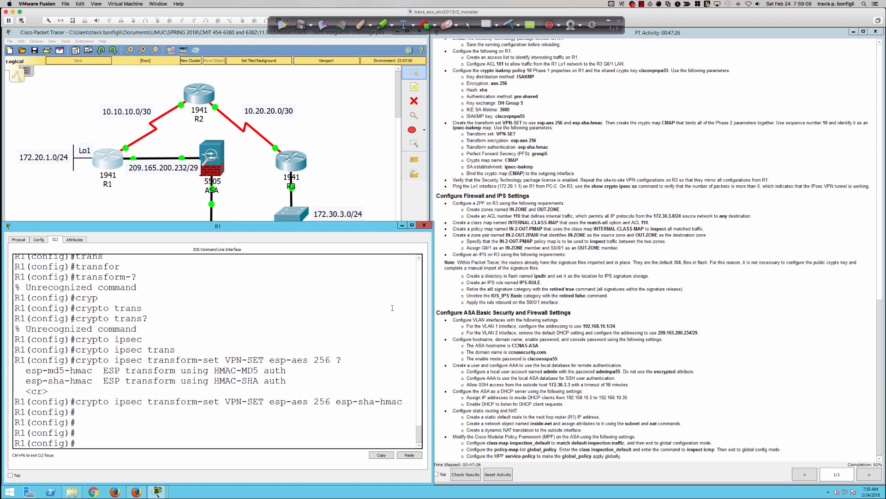
pyautogui.press('Return')
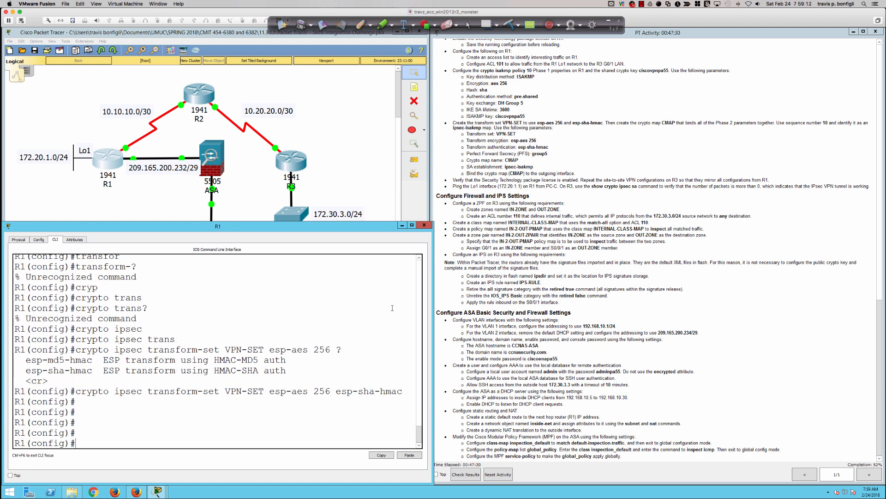
pyautogui.press('Return')
pyautogui.press('Return')
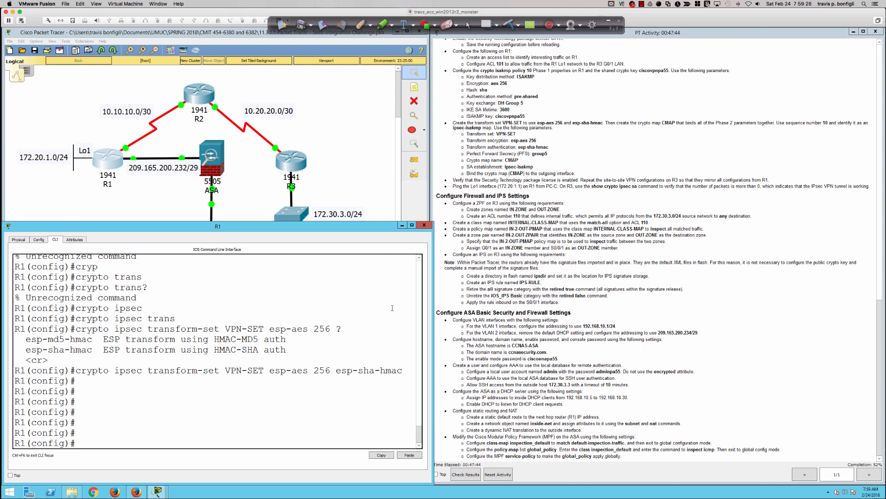
pyautogui.press('Return')
pyautogui.press('Return')
pyautogui.write('cryp')
pyautogui.press('Tab')
# Enter 'crypto map CMAP 10 ipsec-isakmp', correcting the map name and isakmp typos.
pyautogui.write('map')
pyautogui.press('Tab')
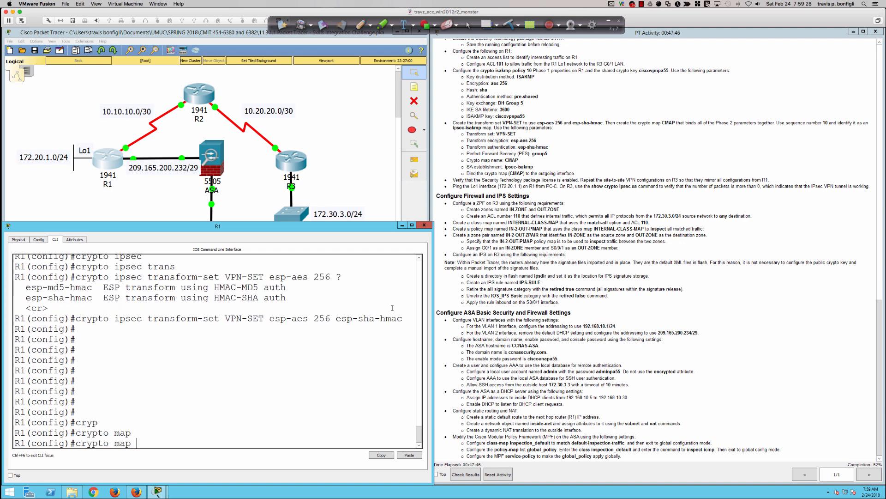
pyautogui.write('CMP')
pyautogui.press('BackSpace')
pyautogui.write('AP')
pyautogui.write(' ?')
pyautogui.write('is')
pyautogui.write('kmap')
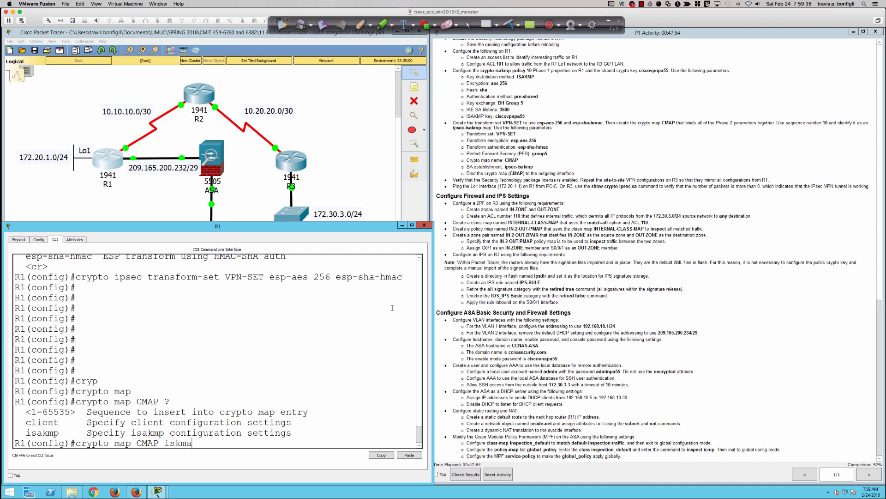
pyautogui.press('BackSpace')
pyautogui.press('BackSpace')
pyautogui.press('BackSpace')
pyautogui.press('BackSpace')
pyautogui.write('akmp')
pyautogui.write('?')
pyautogui.press('BackSpace')
pyautogui.press('BackSpace')
pyautogui.press('BackSpace')
pyautogui.press('BackSpace')
pyautogui.press('BackSpace')
pyautogui.press('BackSpace')
pyautogui.write('10')
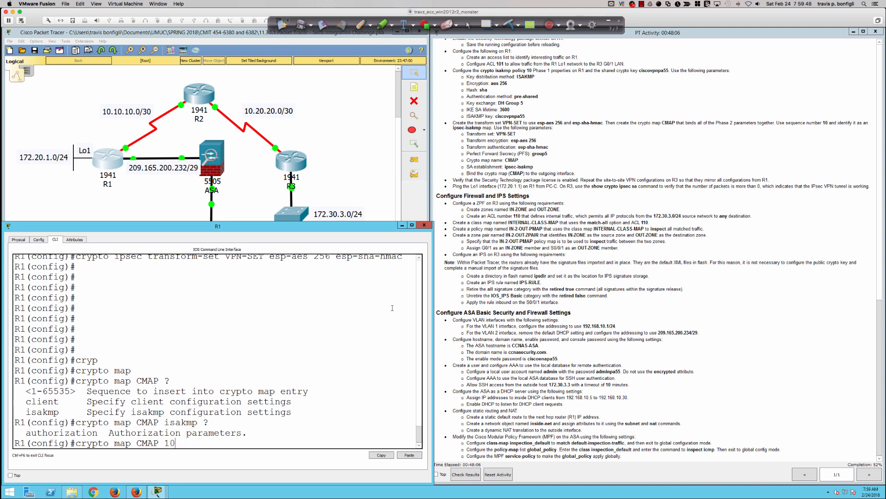
pyautogui.write(' ?ipsec')
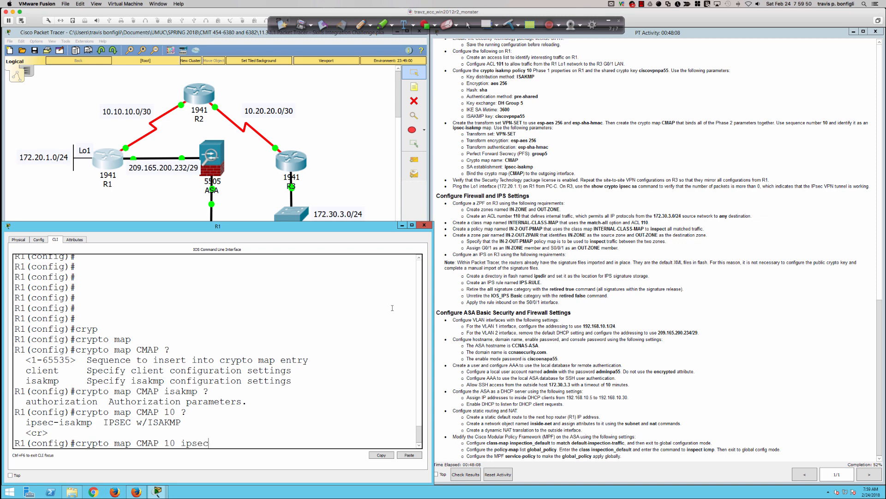
pyautogui.press('Tab')
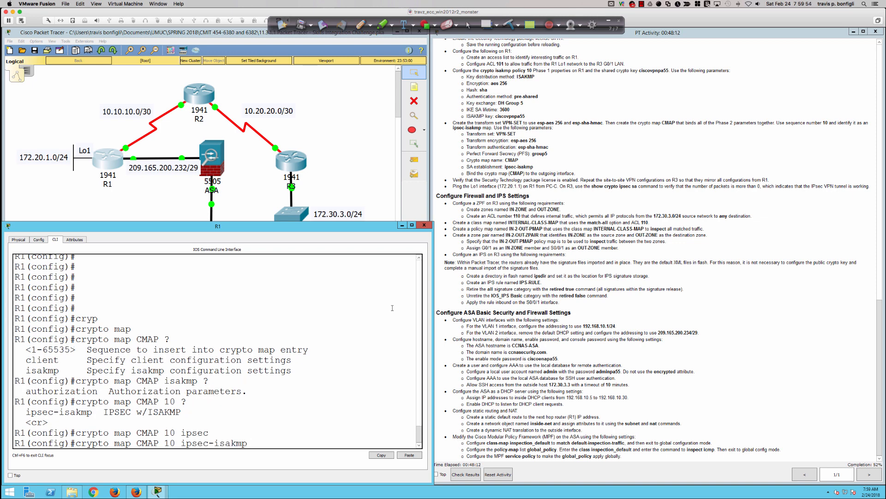
pyautogui.press('Return')
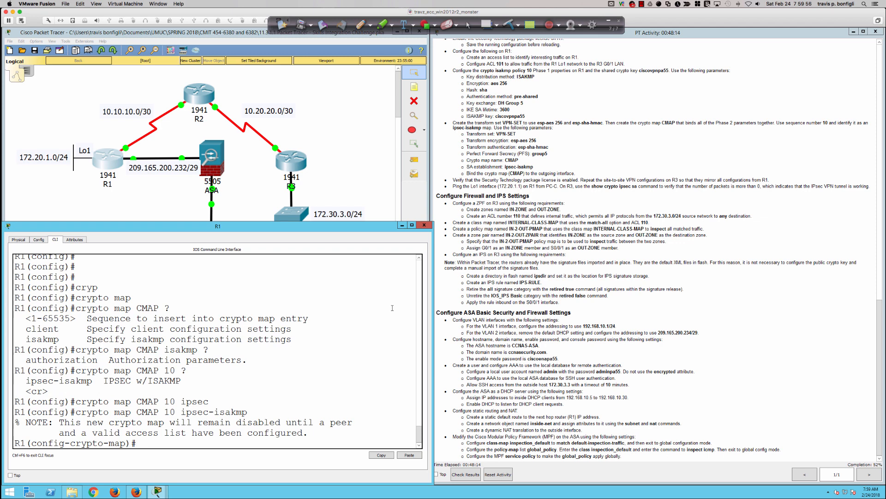
pyautogui.press('Return')
pyautogui.press('Return')
pyautogui.press('Return')
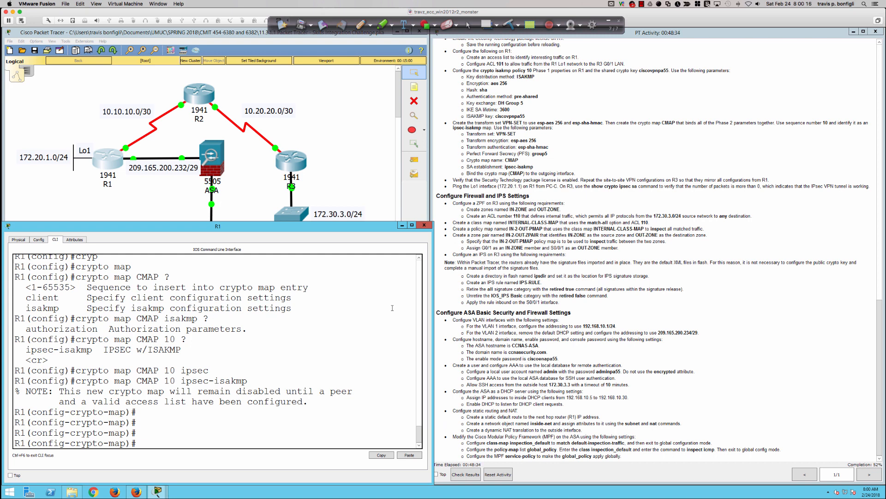
# Attach transform set VPN-SET to crypto map CMAP with 'set transform-set VPN-SET'.
pyautogui.write('?')
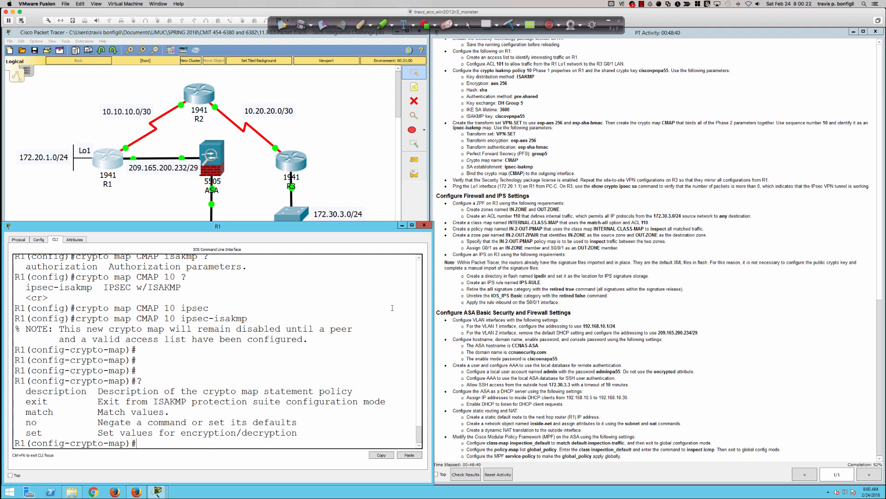
pyautogui.write('set ')
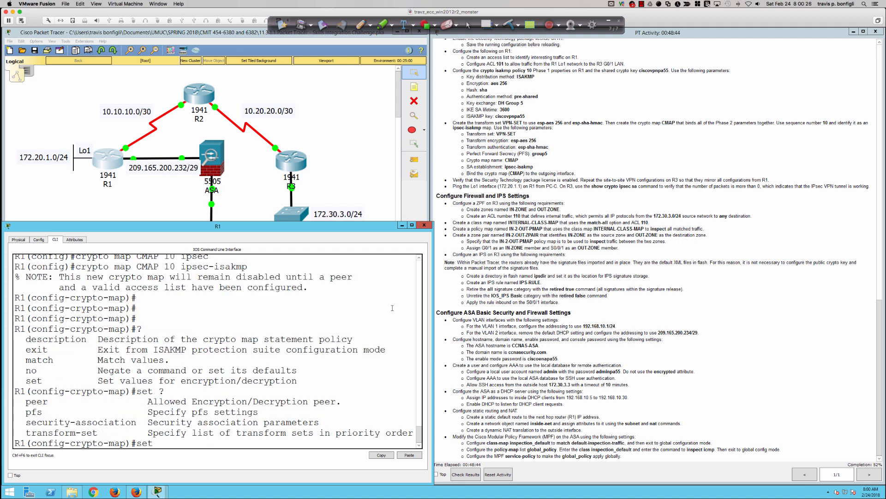
pyautogui.write('?tran')
pyautogui.press('Tab')
pyautogui.write('VPN-SET')
pyautogui.press('Return')
# Check the available set options, then enter 'set pfs group5'.
pyautogui.write('set')
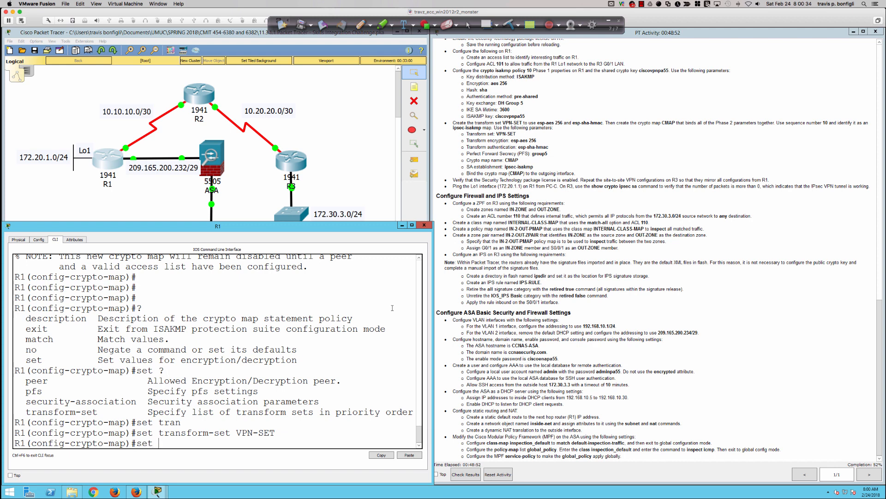
pyautogui.write(' ?')
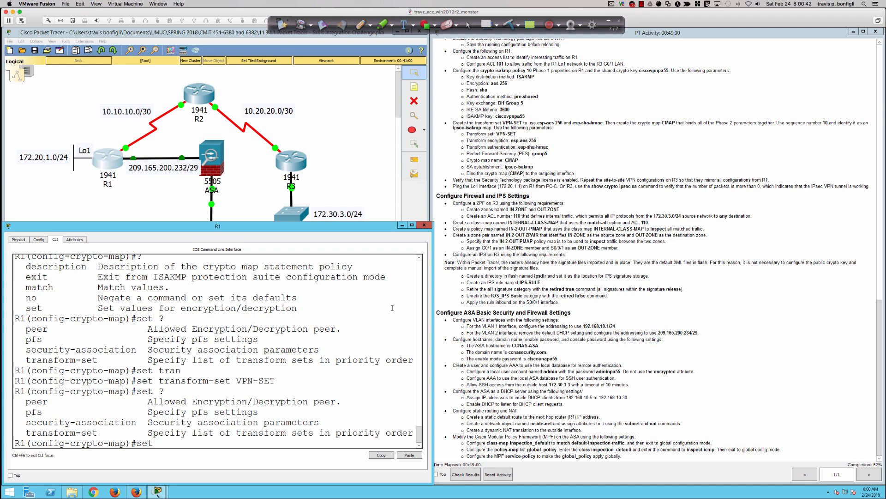
pyautogui.press('BackSpace')
pyautogui.press('BackSpace')
pyautogui.press('BackSpace')
pyautogui.press('BackSpace')
pyautogui.write('?')
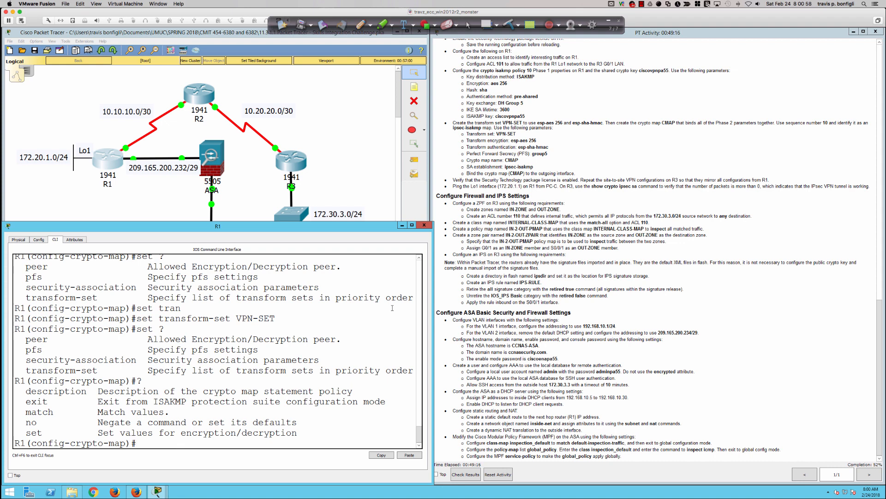
pyautogui.write('set ?')
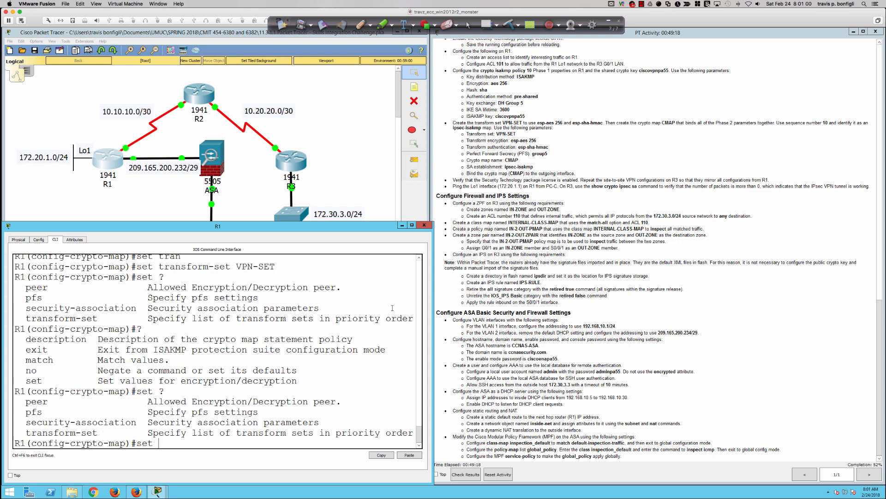
pyautogui.write('pfs')
pyautogui.write(' ?')
pyautogui.write('gr')
pyautogui.press('Tab')
pyautogui.write('oup5 ?')
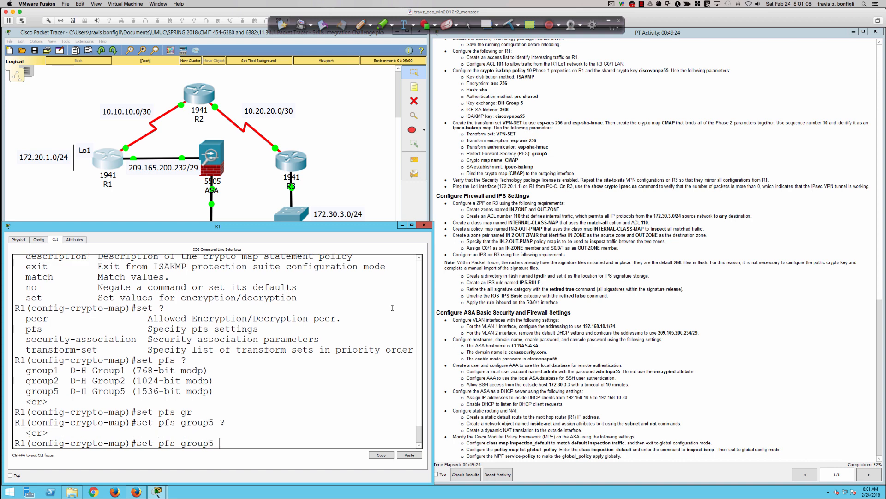
pyautogui.press('Return')
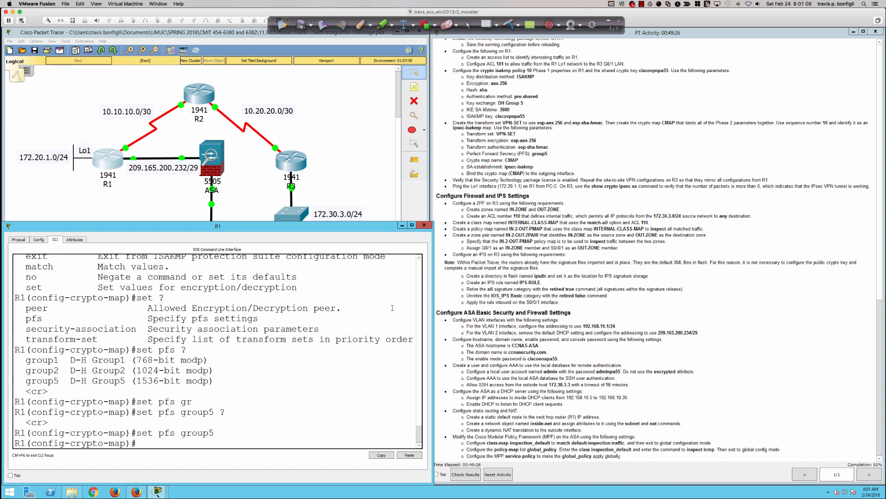
# List the set options and check 'set security-association ?' help, then clear the line.
pyautogui.write('set')
pyautogui.press('Return')
pyautogui.write('set')
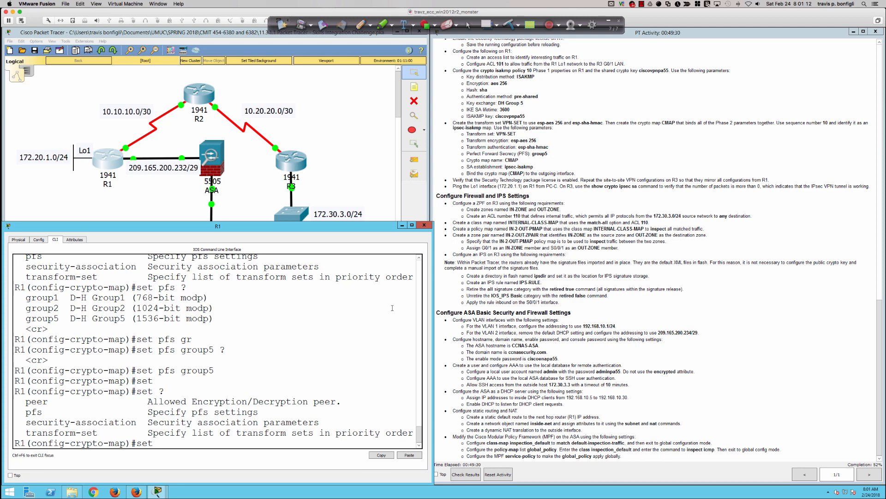
pyautogui.write(' ?se')
pyautogui.write('c')
pyautogui.press('Tab')
pyautogui.write('?')
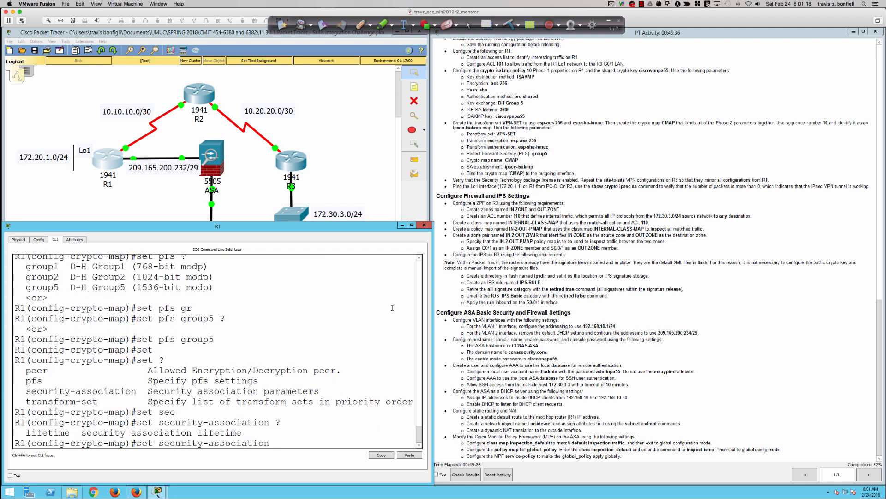
pyautogui.press('BackSpace')
pyautogui.press('BackSpace')
pyautogui.press('BackSpace')
pyautogui.press('BackSpace')
pyautogui.press('BackSpace')
pyautogui.press('BackSpace')
pyautogui.press('BackSpace')
pyautogui.press('BackSpace')
pyautogui.press('BackSpace')
pyautogui.press('BackSpace')
pyautogui.press('BackSpace')
pyautogui.press('BackSpace')
pyautogui.press('BackSpace')
pyautogui.press('BackSpace')
pyautogui.press('BackSpace')
pyautogui.press('BackSpace')
pyautogui.press('BackSpace')
pyautogui.press('BackSpace')
pyautogui.press('BackSpace')
pyautogui.press('BackSpace')
# Enter 'set peer 10.20.20.1' in crypto map CMAP, then discard a partial set command.
pyautogui.write('?set peer')
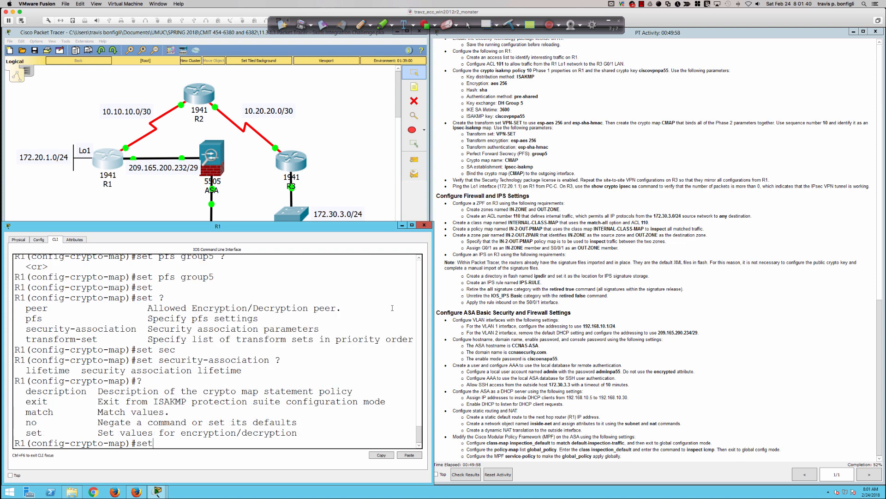
pyautogui.press('Tab')
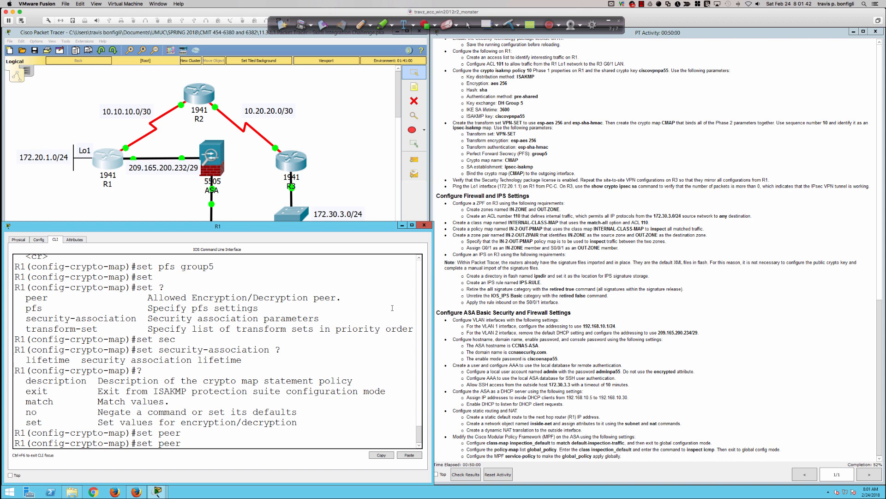
pyautogui.write('?')
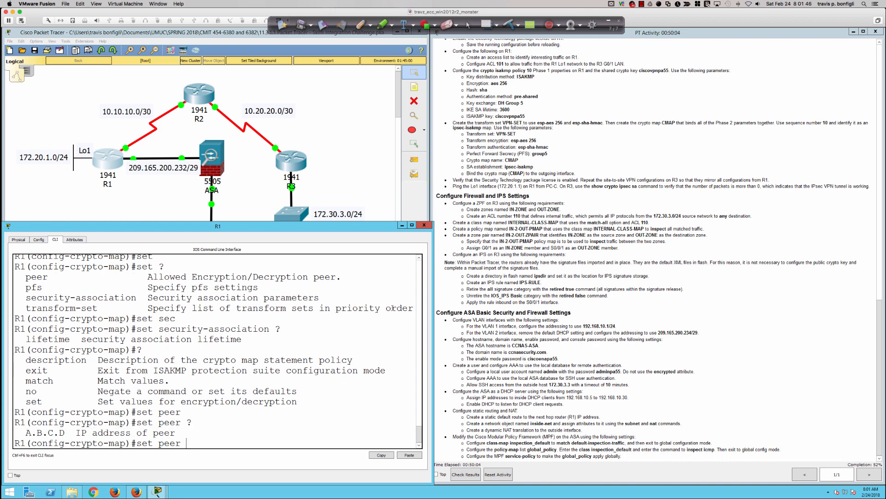
pyautogui.write('10.20.20.1')
pyautogui.press('Return')
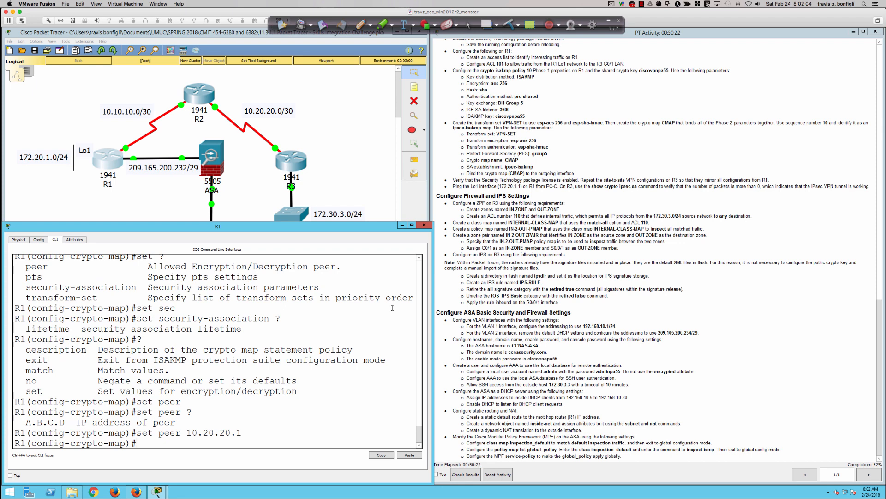
pyautogui.press('Return')
pyautogui.press('Return')
pyautogui.press('Return')
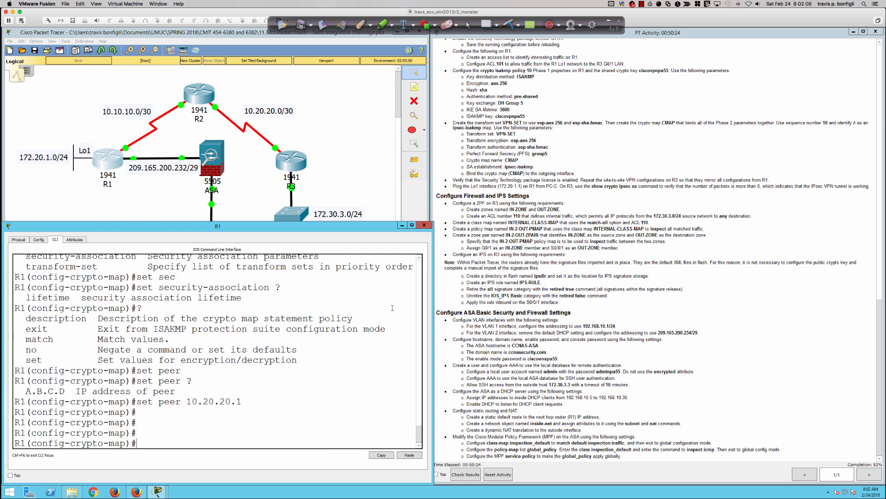
pyautogui.write('?set ?')
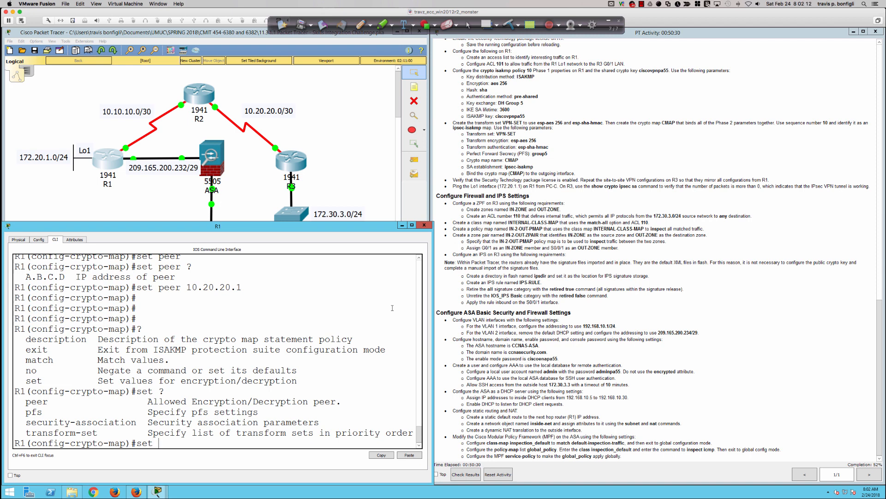
pyautogui.press('BackSpace')
pyautogui.press('BackSpace')
pyautogui.press('BackSpace')
pyautogui.press('Return')
pyautogui.press('Return')
pyautogui.press('Return')
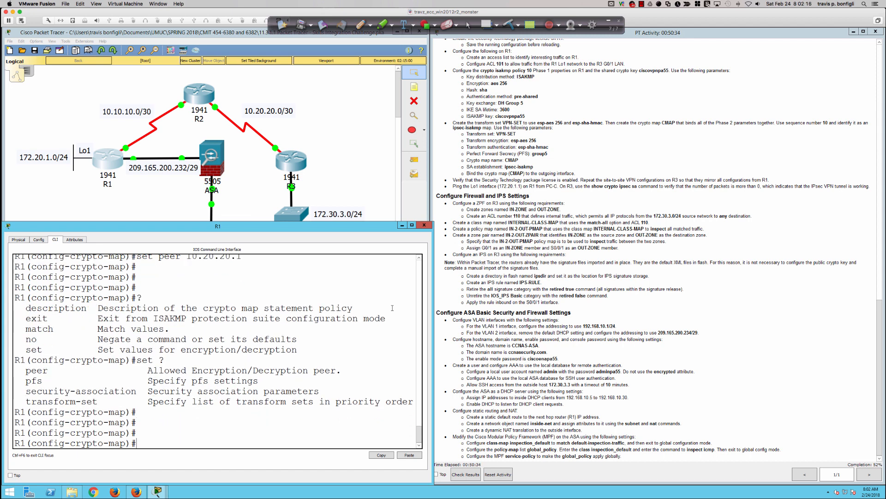
# List R1's interfaces and addresses with 'do sh ip int bri'.
pyautogui.write('do sh ip int bri')
pyautogui.press('Return')
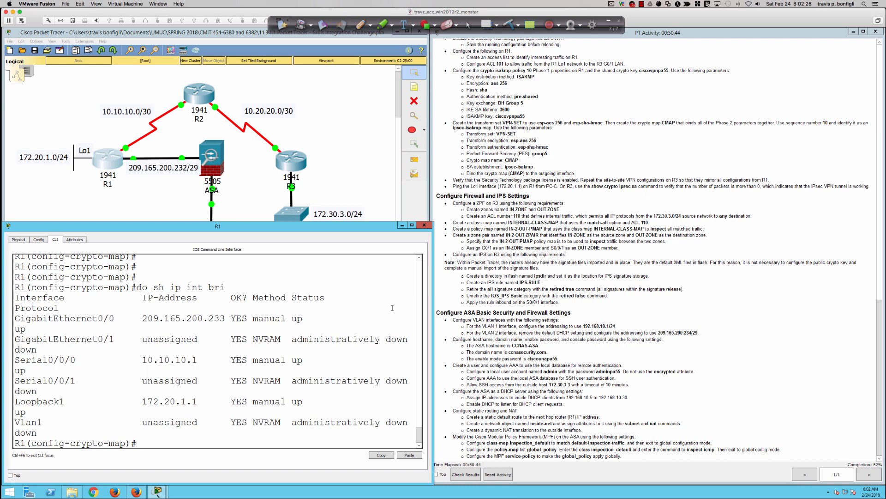
# Enter interface Serial0/0/0 configuration and review the running configuration.
pyautogui.write('int s0/0/0')
pyautogui.press('Return')
pyautogui.write('cryp')
pyautogui.press('Tab')
pyautogui.write('map')
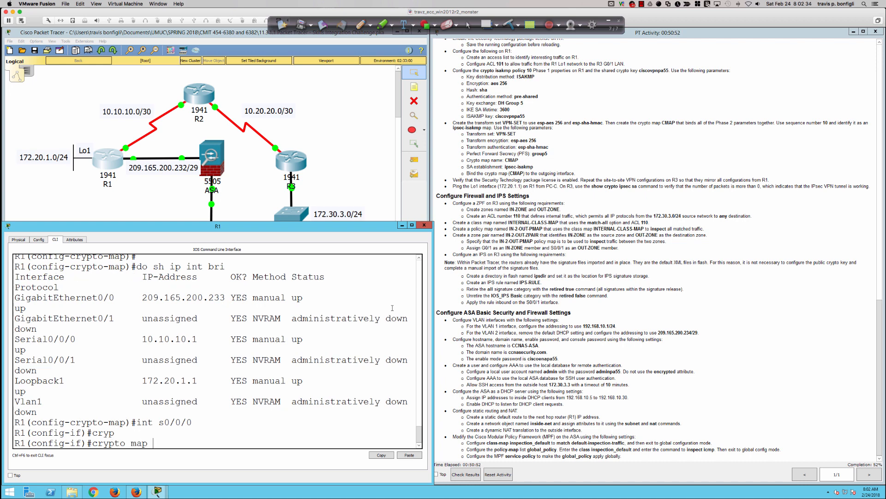
pyautogui.press('BackSpace')
pyautogui.press('BackSpace')
pyautogui.press('BackSpace')
pyautogui.press('BackSpace')
pyautogui.press('BackSpace')
pyautogui.press('BackSpace')
pyautogui.press('BackSpace')
pyautogui.press('BackSpace')
pyautogui.press('BackSpace')
pyautogui.press('BackSpace')
pyautogui.write('do sh run')
pyautogui.press('Return')
pyautogui.press('space')
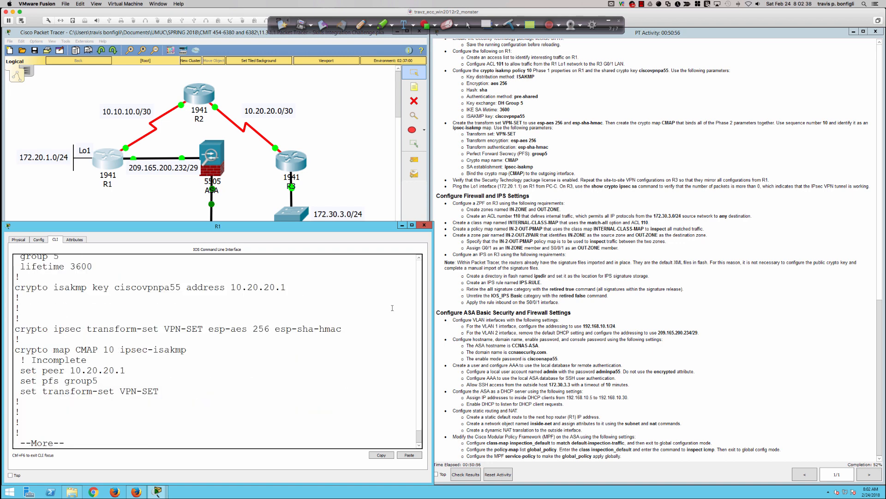
# Apply crypto map CMAP to Serial0/0/0 so ISAKMP turns on, then highlight the license instruction.
pyautogui.write('qcryp')
pyautogui.press('Tab')
pyautogui.write('map')
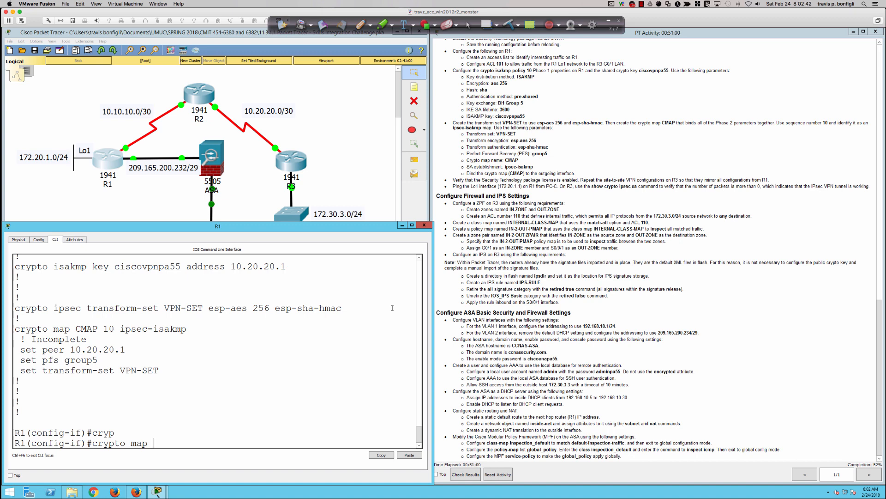
pyautogui.write(' CMAP ?')
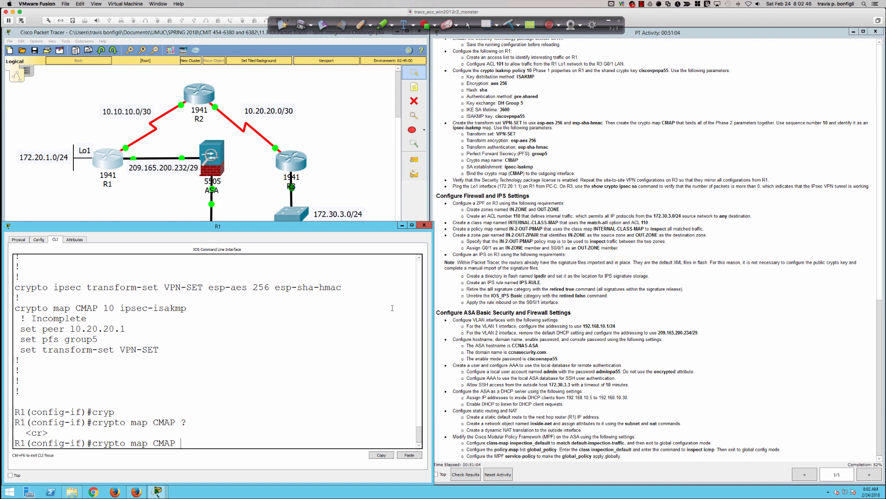
pyautogui.press('Return')
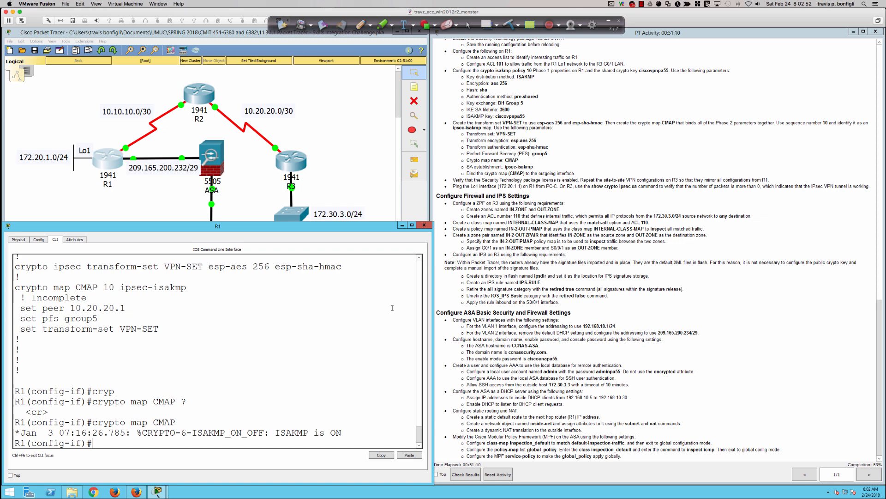
pyautogui.press('Return')
pyautogui.press('Return')
pyautogui.press('Return')
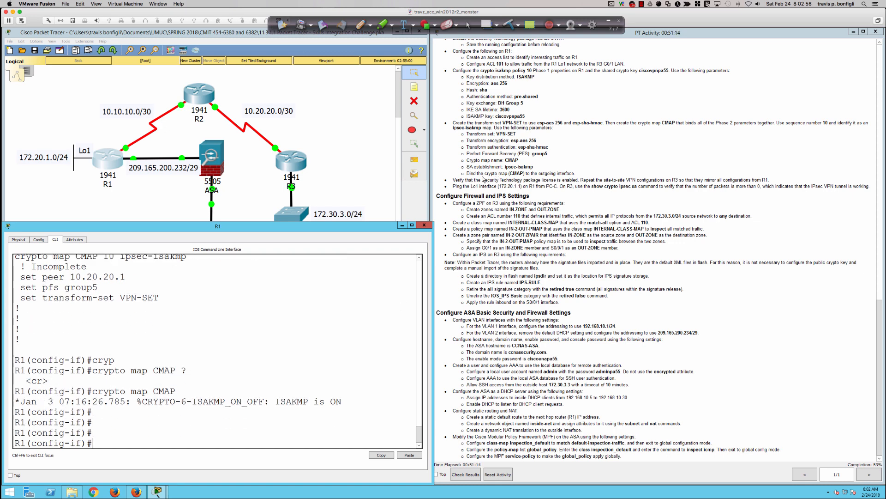
pyautogui.moveTo(461, 180); pyautogui.dragTo(770, 180)
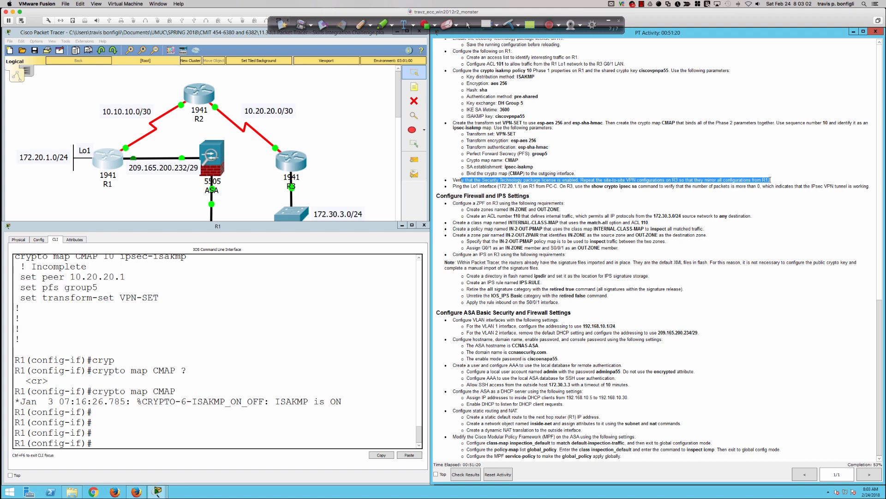
# Open R3's console and enter global configuration mode.
pyautogui.click(263, 360)
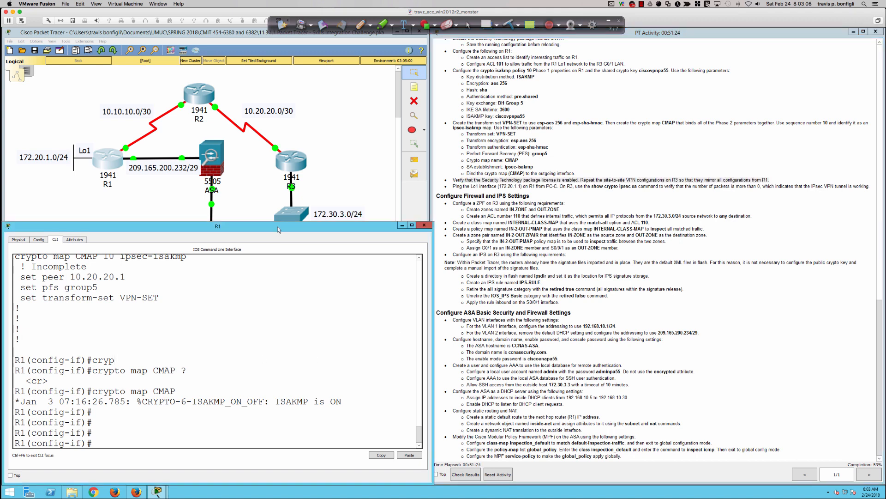
pyautogui.click(291, 165)
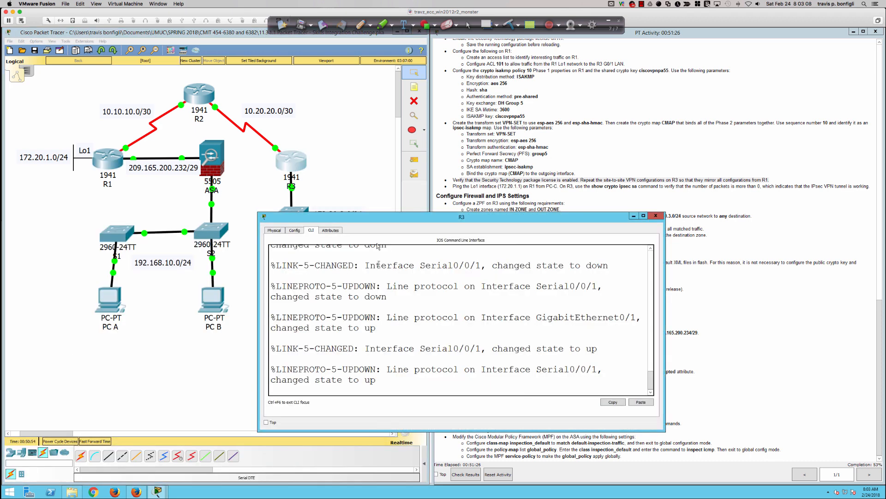
pyautogui.moveTo(381, 216); pyautogui.dragTo(149, 264)
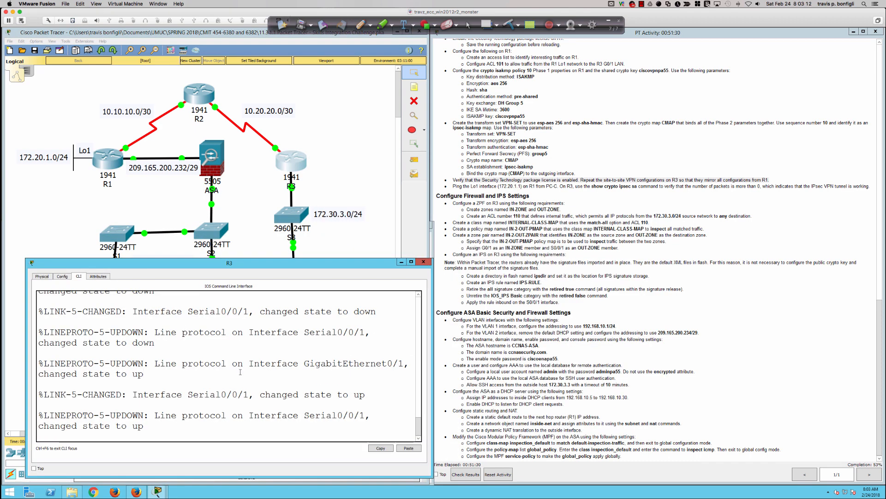
pyautogui.press('Return')
pyautogui.press('Return')
pyautogui.press('Return')
pyautogui.press('Return')
pyautogui.press('Return')
pyautogui.press('Return')
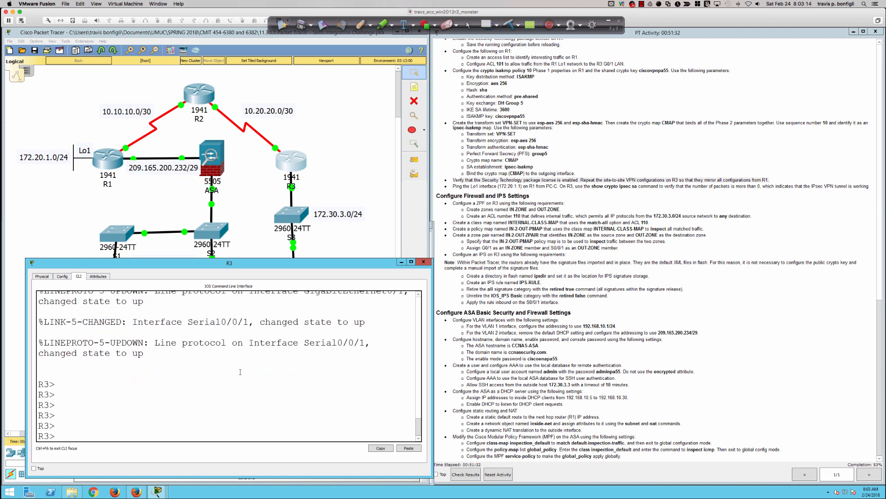
pyautogui.write('en')
pyautogui.press('Return')
pyautogui.write('conf t')
pyautogui.press('Return')
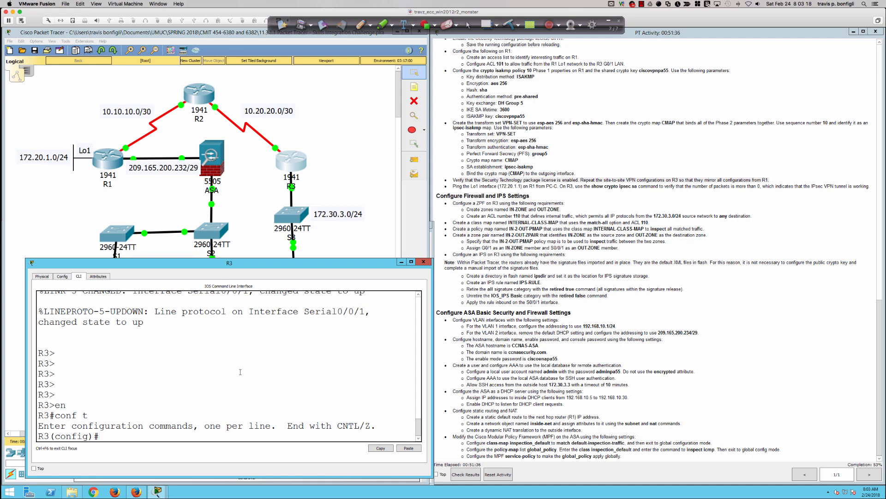
# Create ISAKMP policy 10 on R3 with pre-shared key authentication.
pyautogui.write('cryp')
pyautogui.press('Tab')
pyautogui.write('iska')
pyautogui.press('BackSpace')
pyautogui.press('BackSpace')
pyautogui.write('akmp ')
pyautogui.write('1')
pyautogui.press('BackSpace')
pyautogui.write('polic')
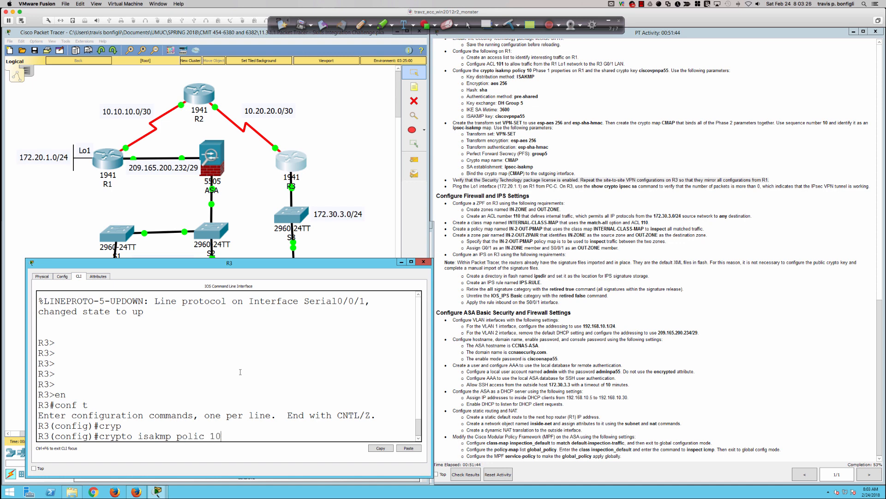
pyautogui.write(' 10')
pyautogui.press('Return')
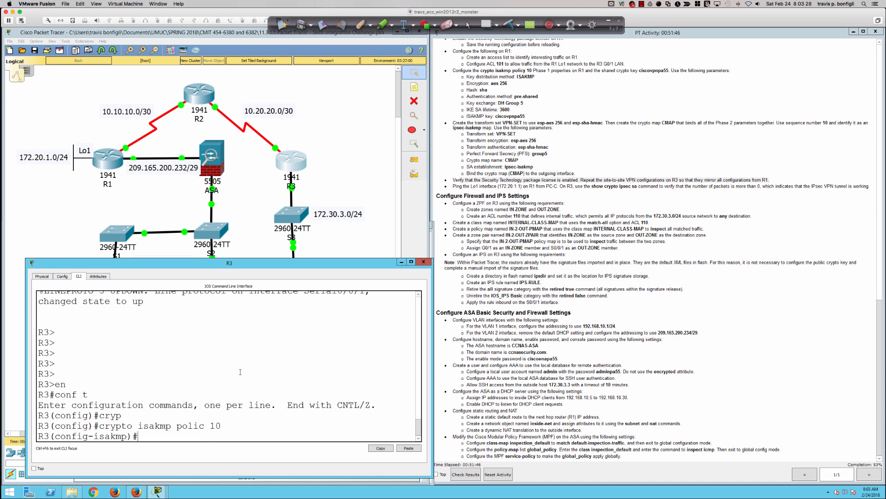
pyautogui.write('au')
pyautogui.press('Tab')
pyautogui.write('pre')
pyautogui.press('Tab')
pyautogui.press('Return')
# Set the policy's encryption to aes 256, hash to sha, and Diffie-Hellman group 5.
pyautogui.write('?')
pyautogui.write('e')
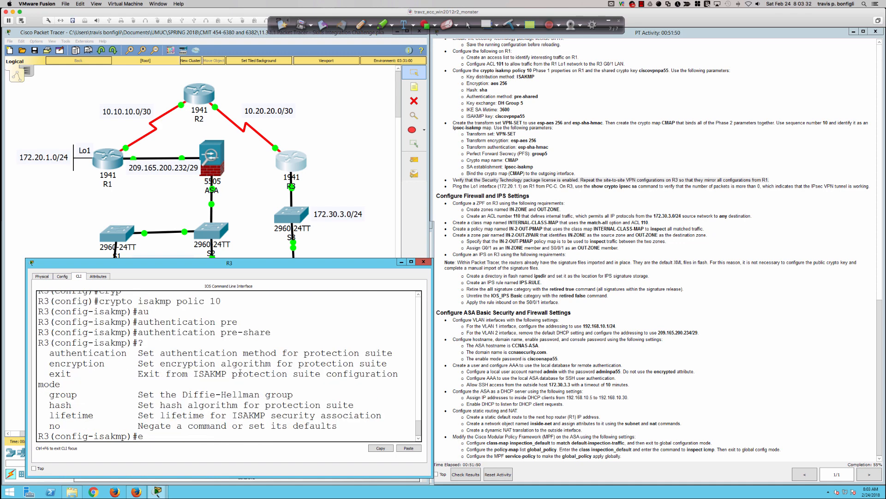
pyautogui.write('n')
pyautogui.press('Tab')
pyautogui.write('aes 256')
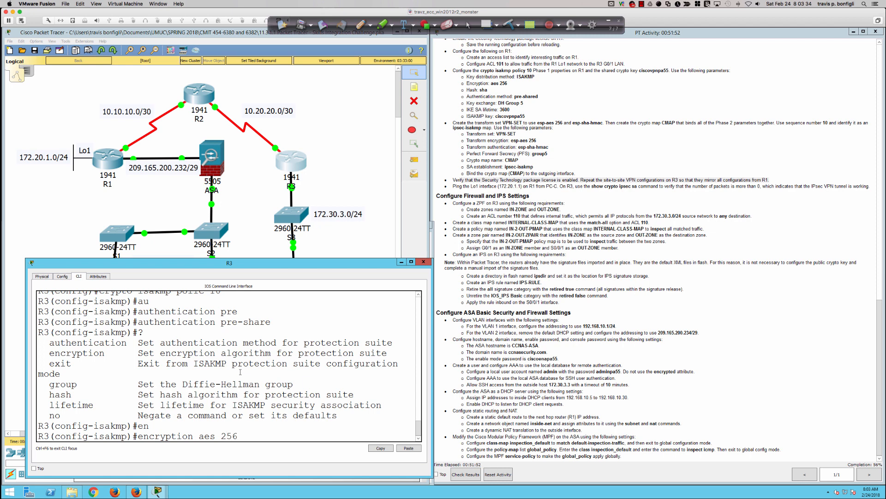
pyautogui.press('Return')
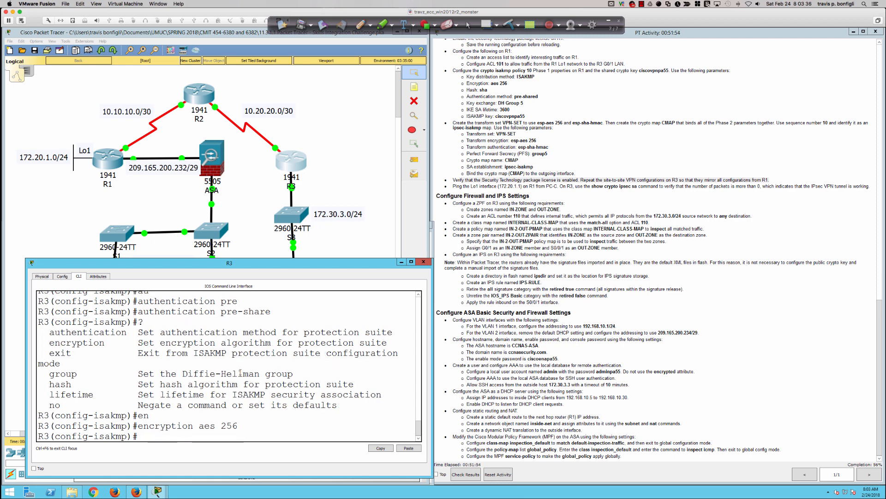
pyautogui.write('ha')
pyautogui.press('Tab')
pyautogui.write('sha')
pyautogui.press('Return')
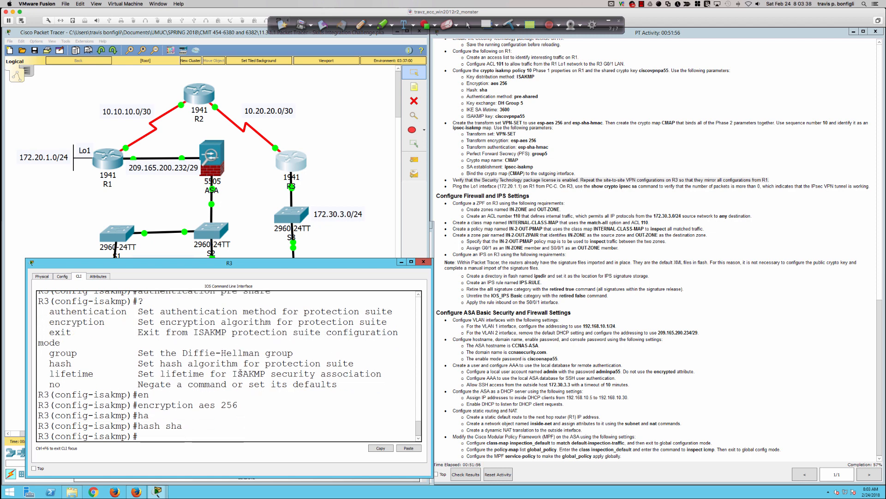
pyautogui.write('group')
pyautogui.press('Tab')
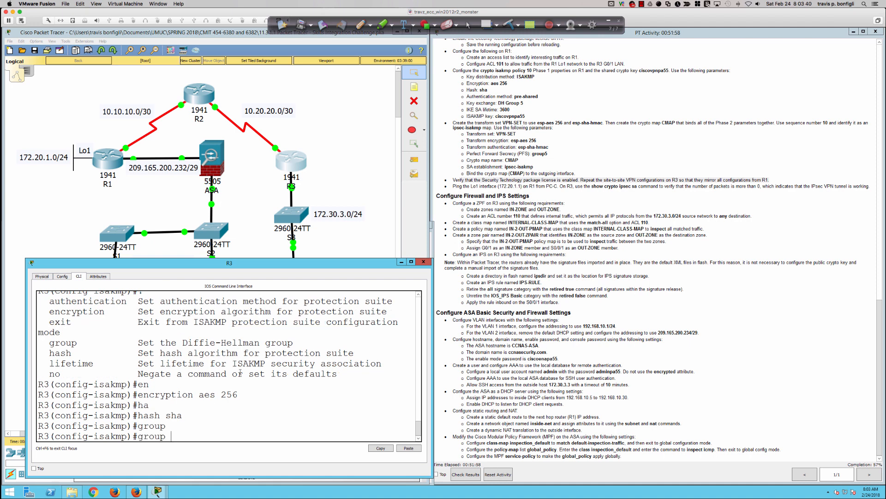
pyautogui.write('5')
pyautogui.press('Return')
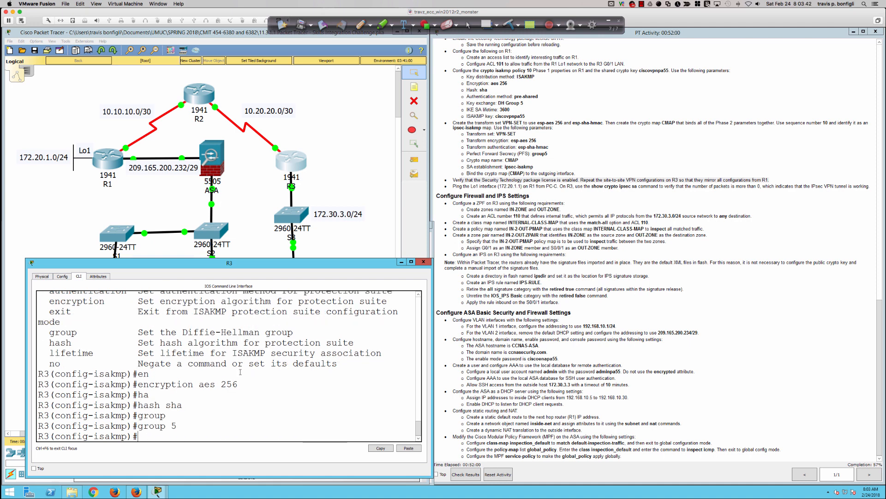
# Set the ISAKMP lifetime to 3600 seconds and exit the policy.
pyautogui.write('?life')
pyautogui.press('Tab')
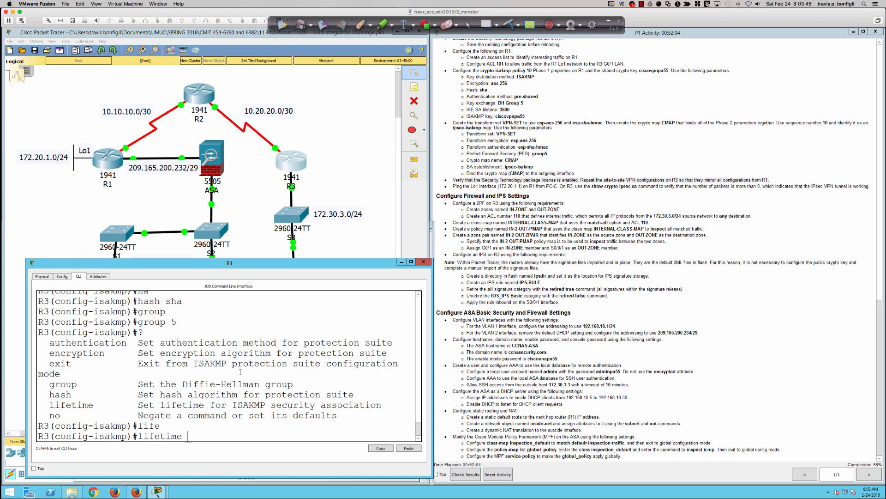
pyautogui.write('3600')
pyautogui.press('Return')
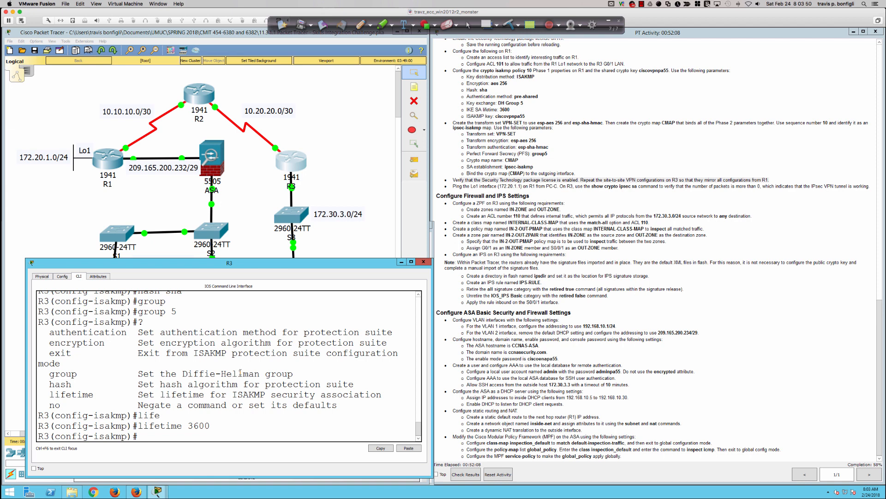
pyautogui.write('?')
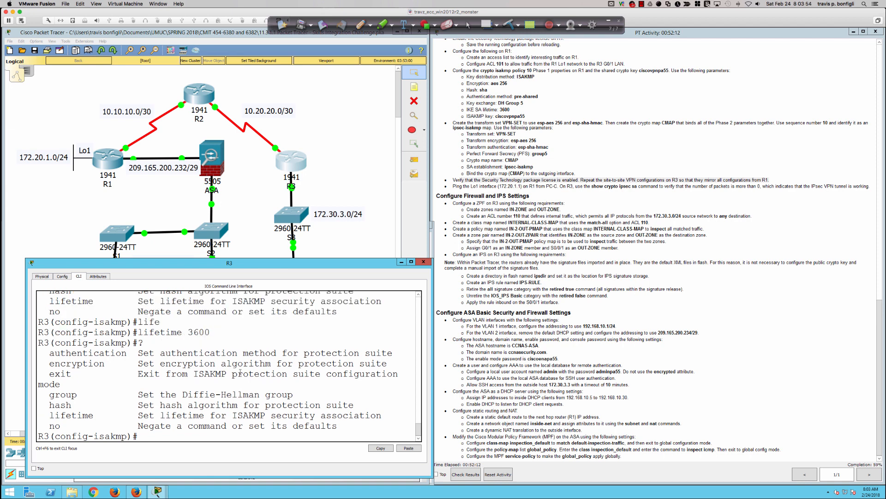
pyautogui.write('exit')
pyautogui.press('Return')
# Configure the crypto isakmp pre-shared key for peer address 10.10.10.1 on R3.
pyautogui.write('cryp')
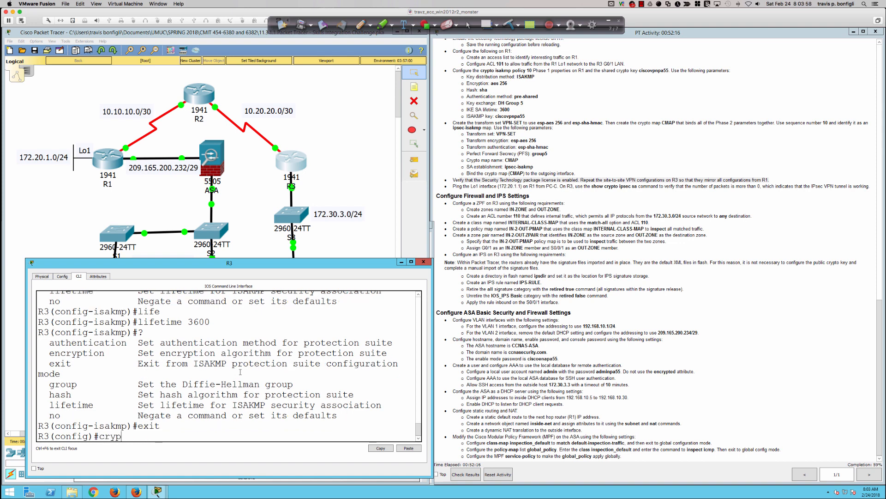
pyautogui.write('t')
pyautogui.press('Tab')
pyautogui.write('isa')
pyautogui.press('Tab')
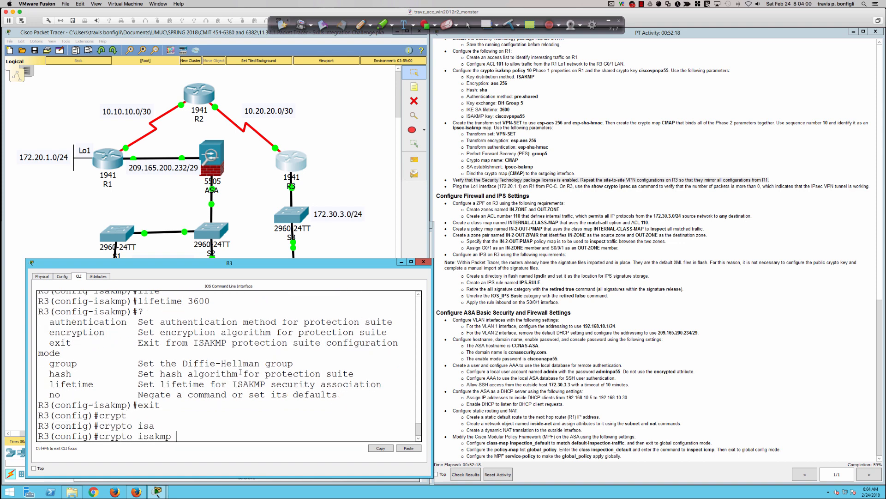
pyautogui.write('key')
pyautogui.press('Tab')
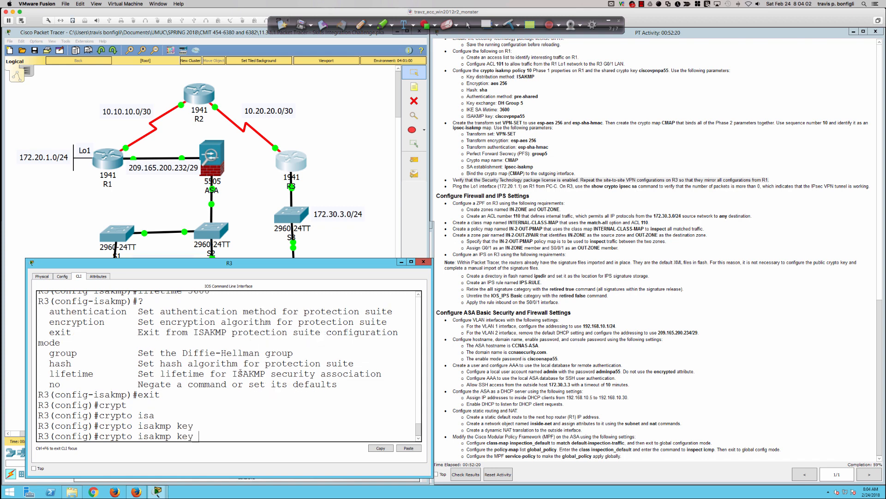
pyautogui.write('ciscovpnpa55 add')
pyautogui.press('Tab')
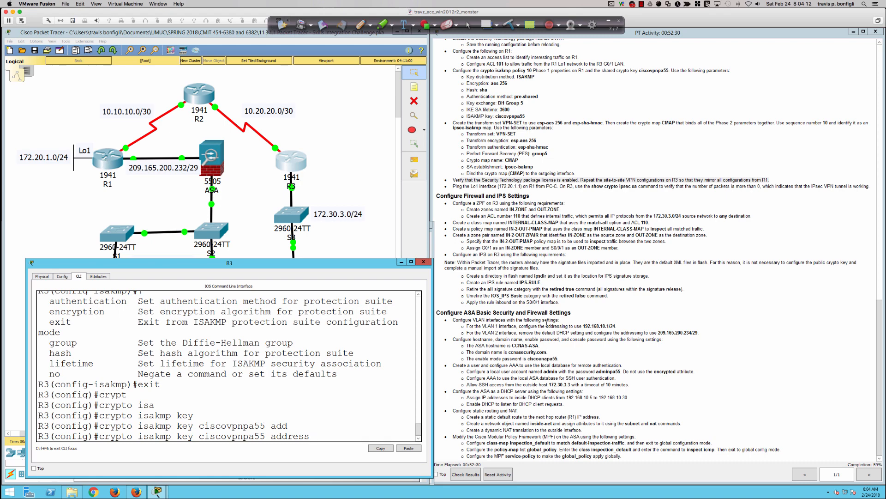
pyautogui.scroll(15, 551, 333)
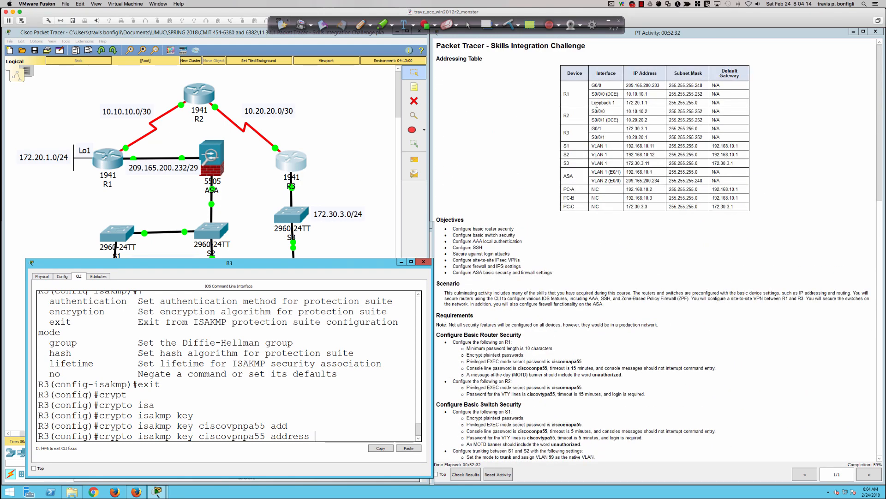
pyautogui.scroll(-15, 528, 234)
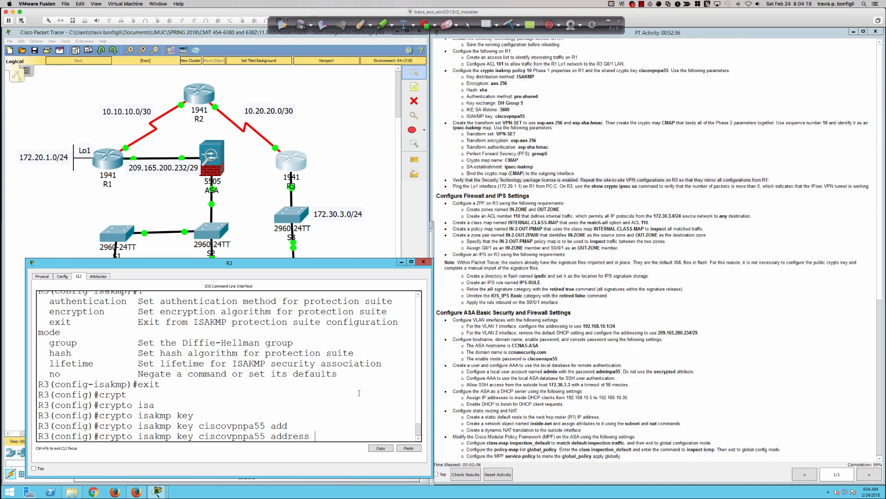
pyautogui.write('10.10.10.1')
pyautogui.press('Return')
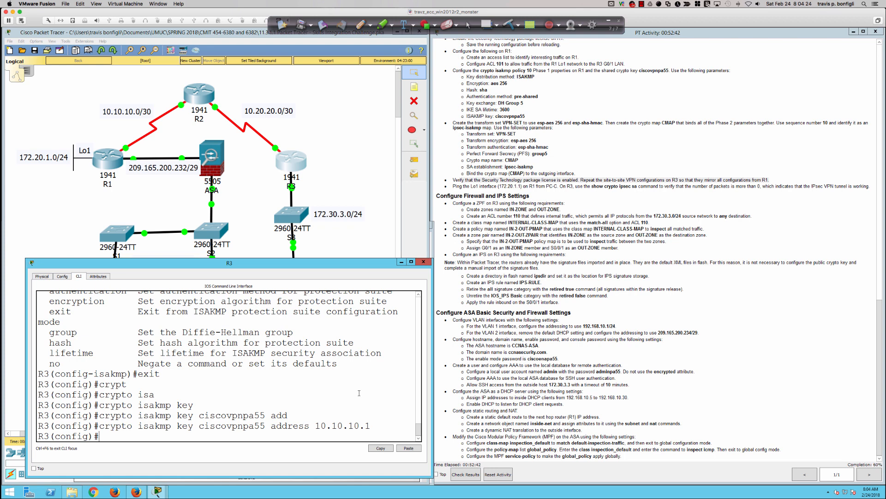
pyautogui.press('Return')
pyautogui.press('Return')
pyautogui.press('Return')
pyautogui.press('Return')
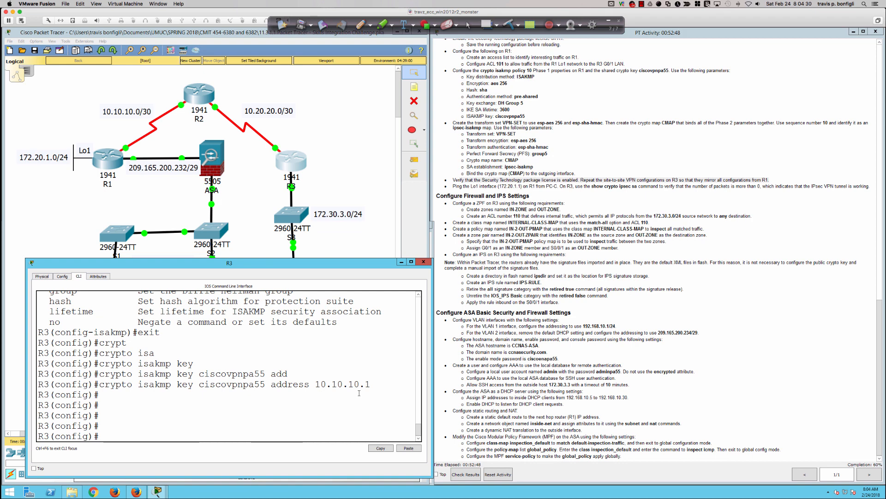
pyautogui.press('Return')
pyautogui.press('Return')
pyautogui.press('Return')
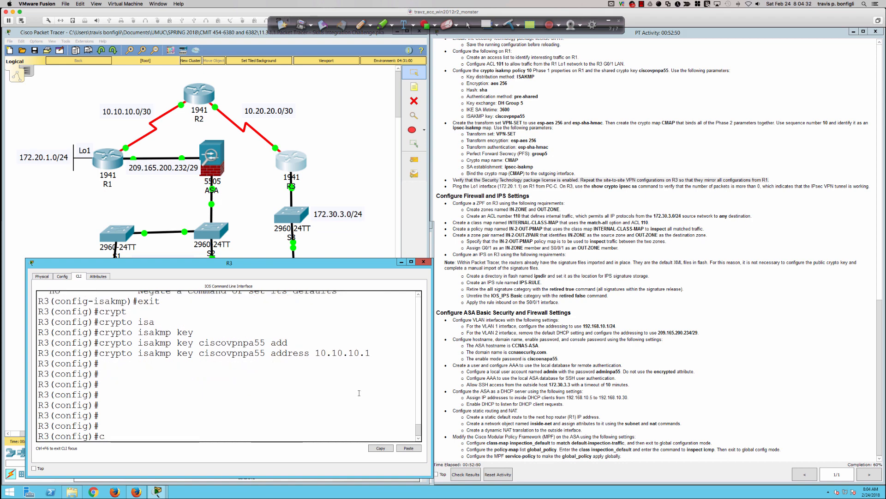
pyautogui.write('cryp')
pyautogui.press('Tab')
# Define R3's IPsec transform set VPN-SET using esp-aes 256 and esp-sha-hmac.
pyautogui.write('ipsec trans')
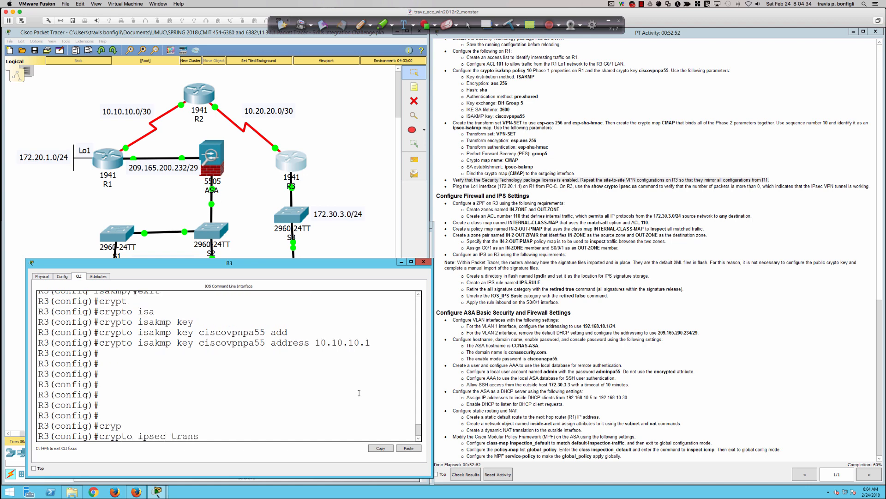
pyautogui.press('Tab')
pyautogui.write('VPN0SE')
pyautogui.press('BackSpace')
pyautogui.press('BackSpace')
pyautogui.press('BackSpace')
pyautogui.write('-SET ')
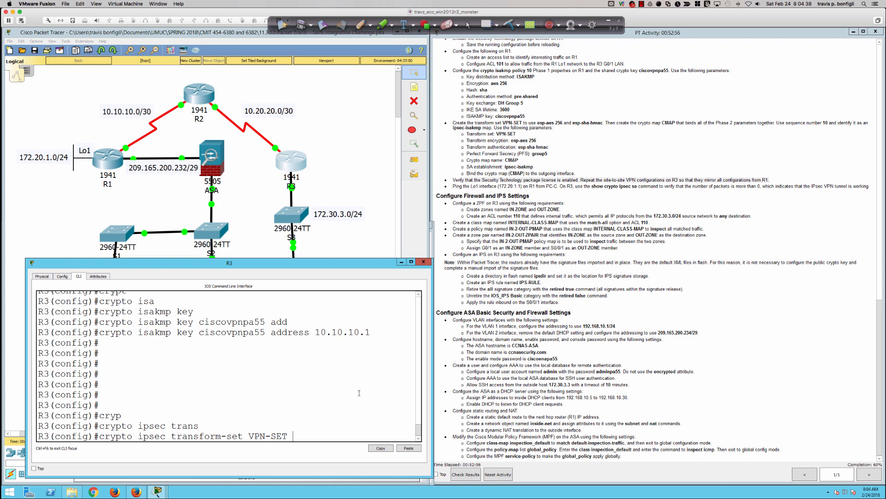
pyautogui.write('esp-aes 256 esp-sha-hmac')
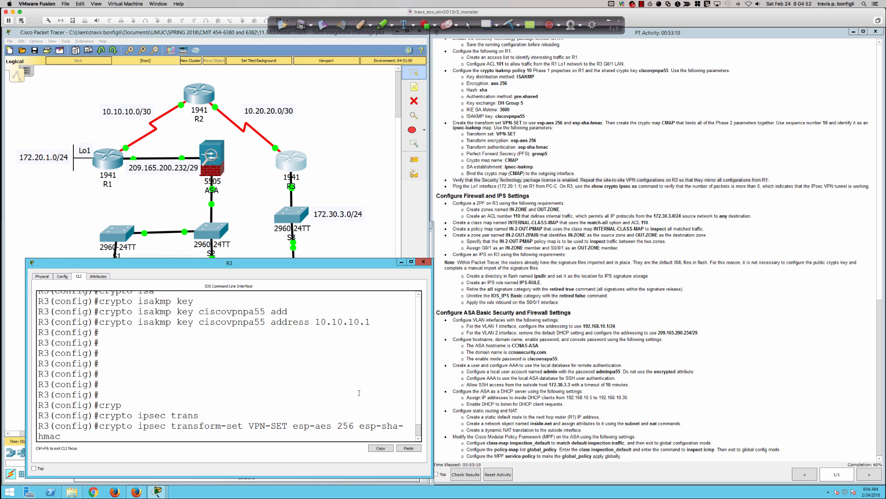
pyautogui.press('Return')
pyautogui.press('Return')
pyautogui.press('Return')
pyautogui.press('Return')
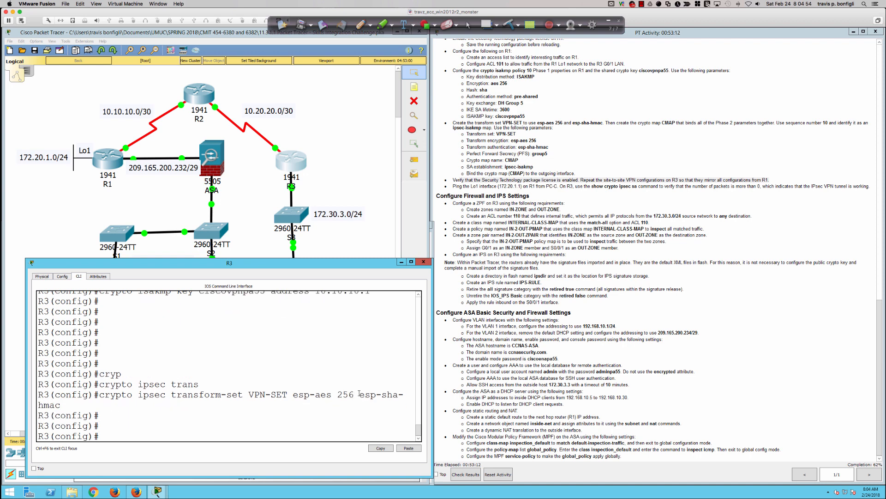
pyautogui.write('cryp')
pyautogui.press('Tab')
pyautogui.write('map ')
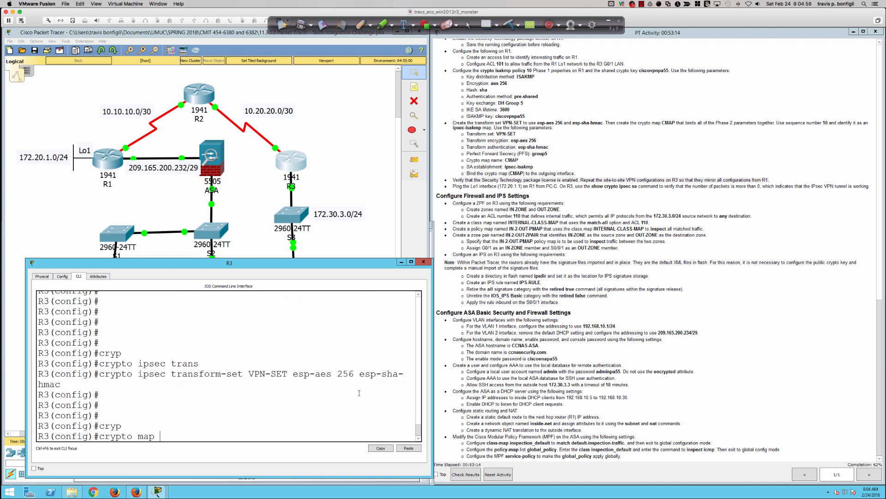
pyautogui.write('CMAP ?')
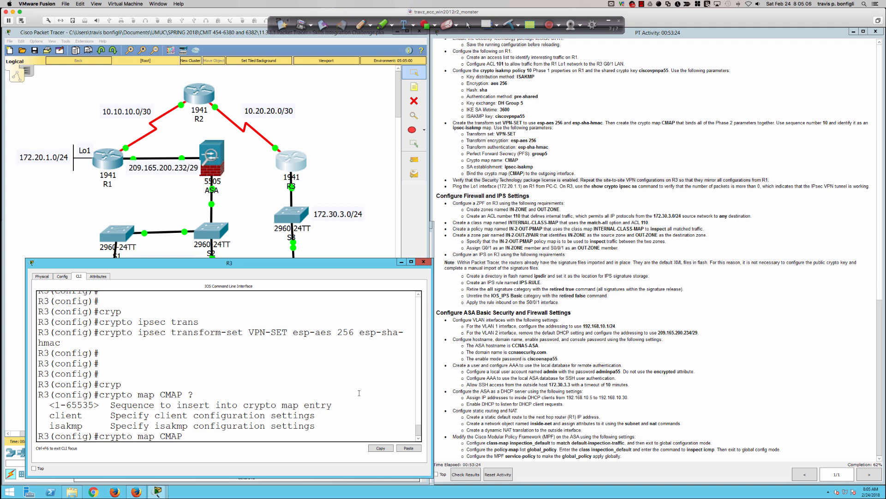
# Create crypto map CMAP 10 ipsec-isakmp with transform set VPN-SET, PFS group5 and peer 10.10.10.1.
pyautogui.write('10 ip')
pyautogui.press('Tab')
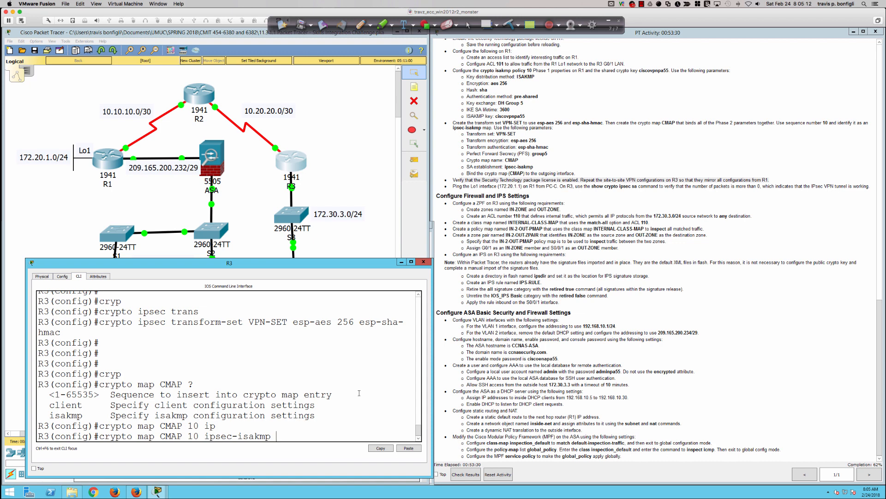
pyautogui.press('Return')
pyautogui.write('?')
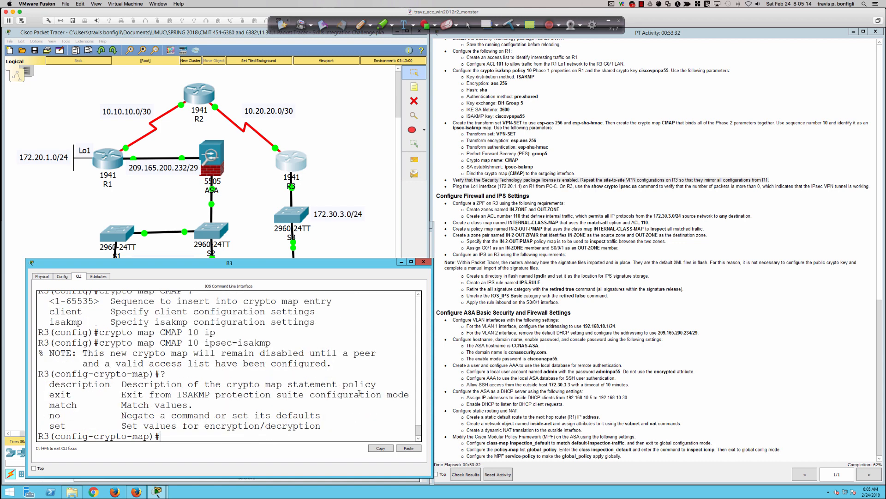
pyautogui.write('set tran')
pyautogui.press('Tab')
pyautogui.write('VPN')
pyautogui.write('-SET')
pyautogui.press('Return')
pyautogui.write('set')
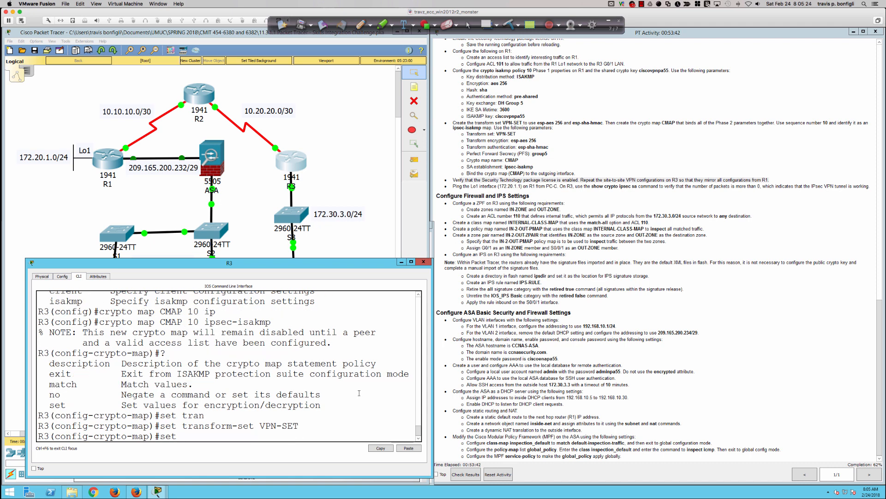
pyautogui.write(' pfs group5')
pyautogui.press('Return')
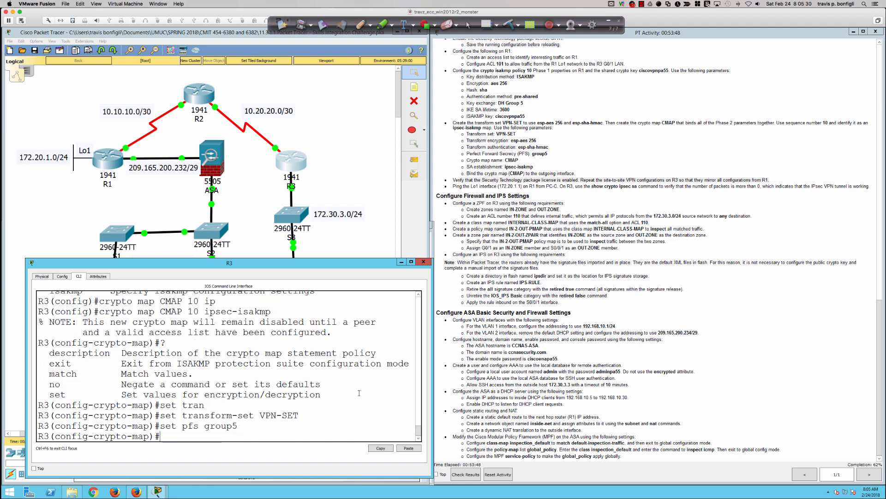
pyautogui.write('set')
pyautogui.press('Return')
pyautogui.write('set peer 10.10.10.1')
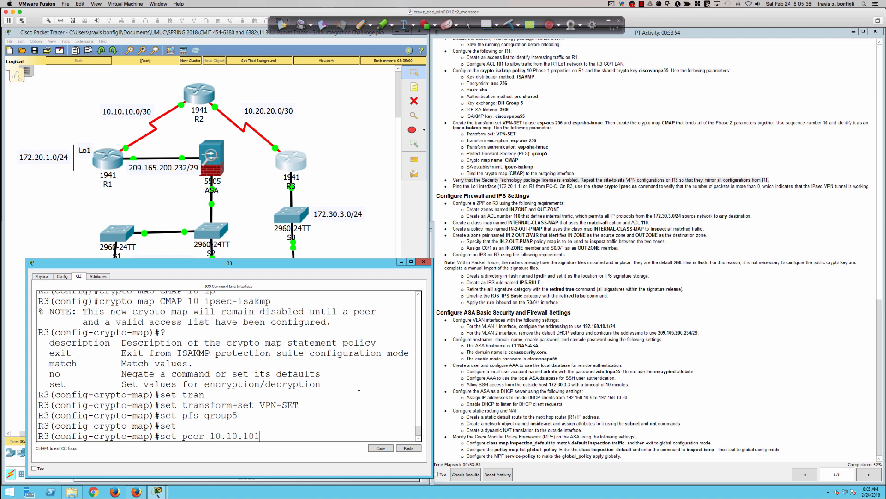
pyautogui.press('Return')
# Apply crypto map CMAP to interface s0/0/1 and return to global configuration.
pyautogui.write('set ?')
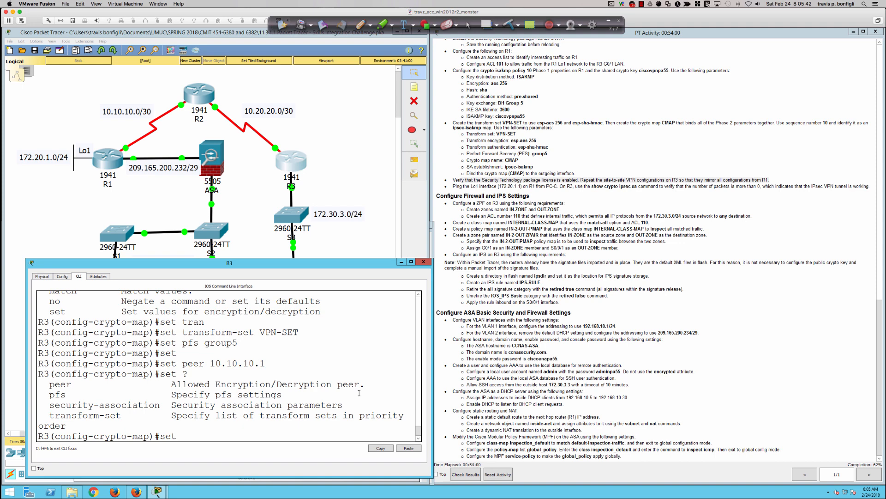
pyautogui.press('BackSpace')
pyautogui.press('BackSpace')
pyautogui.press('BackSpace')
pyautogui.press('BackSpace')
pyautogui.write('int s0/0/1')
pyautogui.press('Return')
pyautogui.write('cryp')
pyautogui.press('Tab')
pyautogui.write('map')
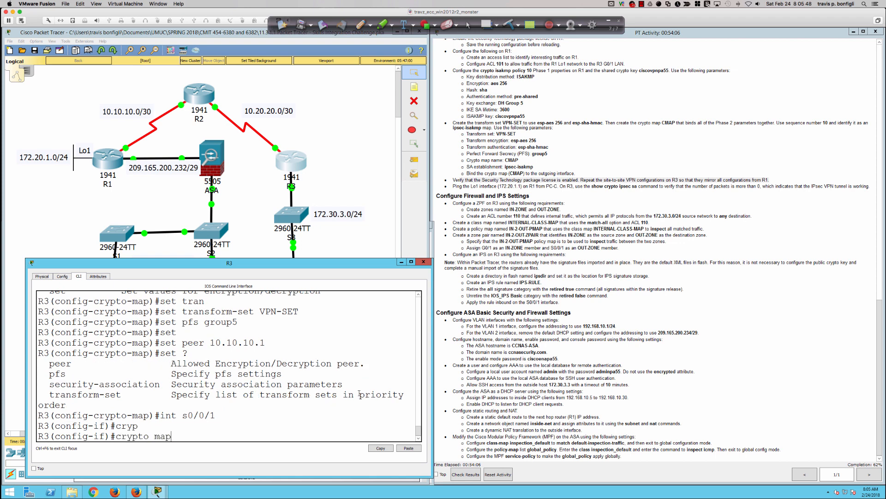
pyautogui.write(' CMAP')
pyautogui.press('Return')
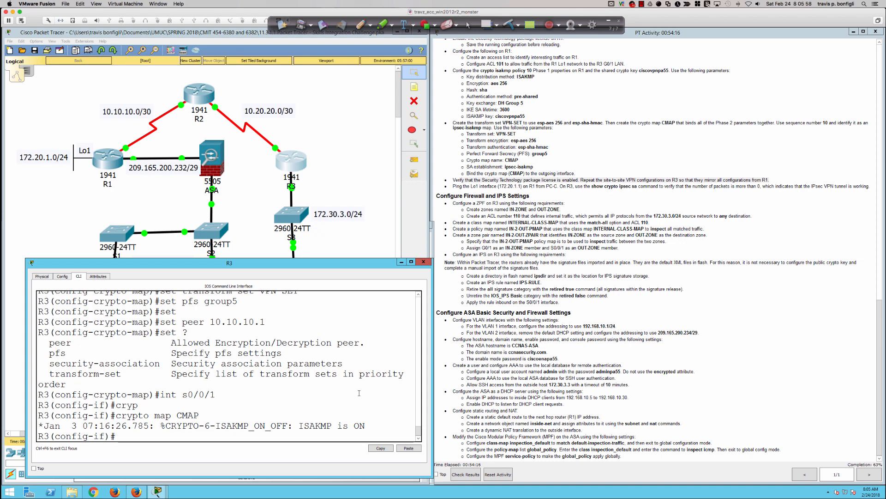
pyautogui.write('exit')
pyautogui.press('Return')
# Create access list 101 permitting IP from 172.30.3.0/24 to 172.20.1.0/24.
pyautogui.write('access')
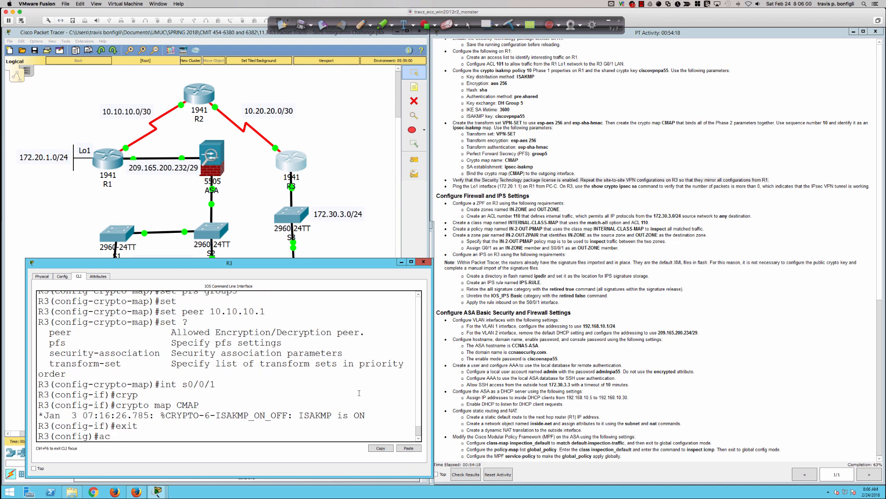
pyautogui.press('Tab')
pyautogui.write('list ')
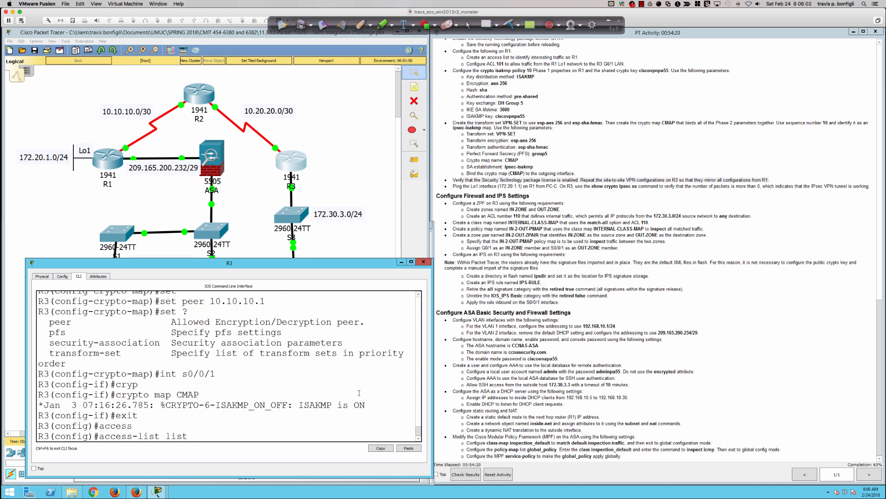
pyautogui.write('101 permit ip 172.30.3.0 0.0.0.255 172.2')
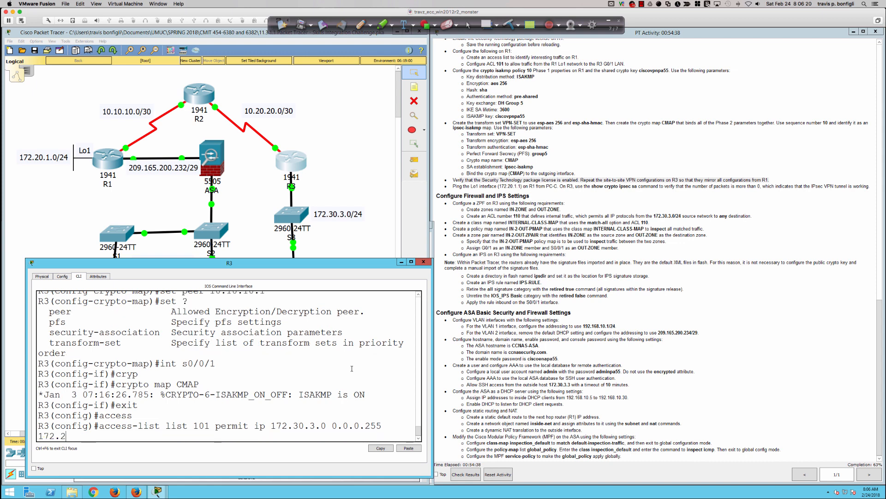
pyautogui.write('0.1.0 0.0.0.255')
pyautogui.press('Return')
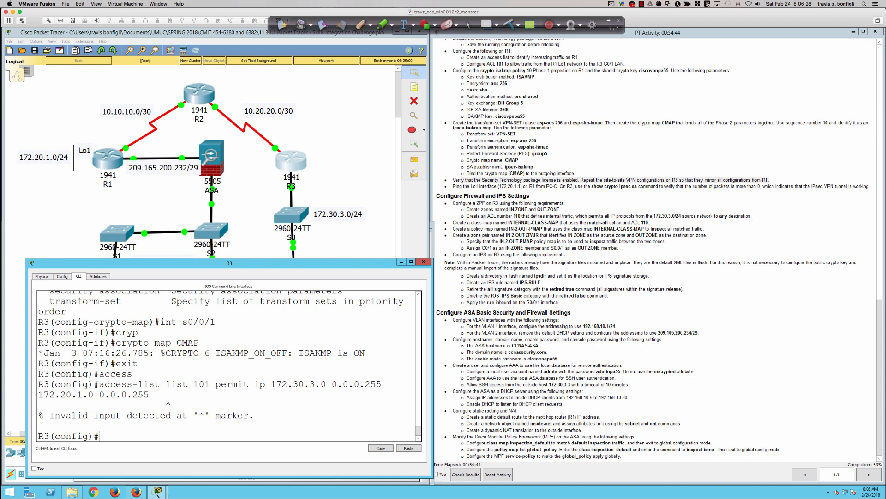
pyautogui.press('Up')
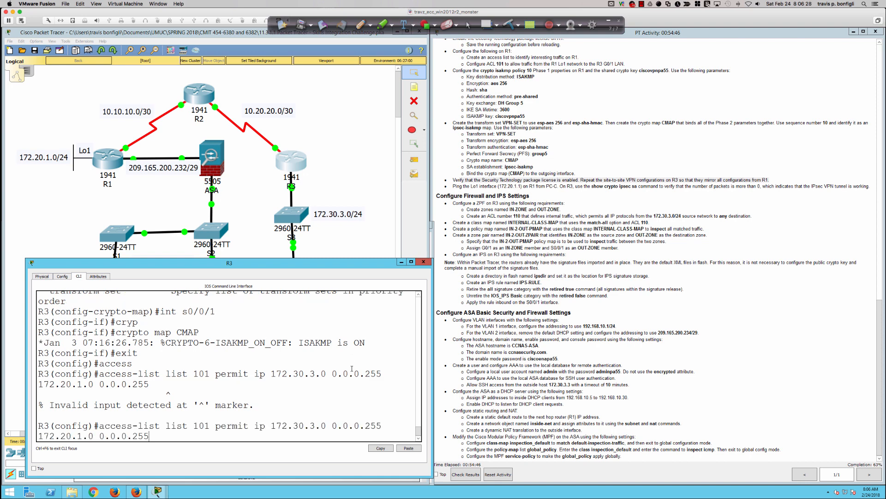
pyautogui.press('Left')
pyautogui.press('BackSpace')
pyautogui.press('BackSpace')
pyautogui.press('BackSpace')
pyautogui.press('BackSpace')
pyautogui.press('BackSpace')
pyautogui.press('Return')
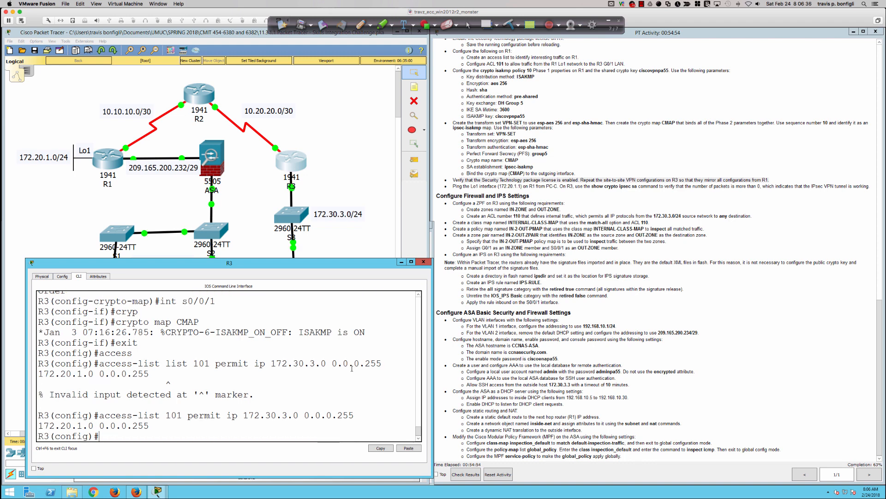
# Make crypto map CMAP 10 match address 101, fixing the 1091 typo, and show the running config.
pyautogui.write('cryp')
pyautogui.press('Tab')
pyautogui.write('map CMAP 10')
pyautogui.press('Return')
pyautogui.write('s')
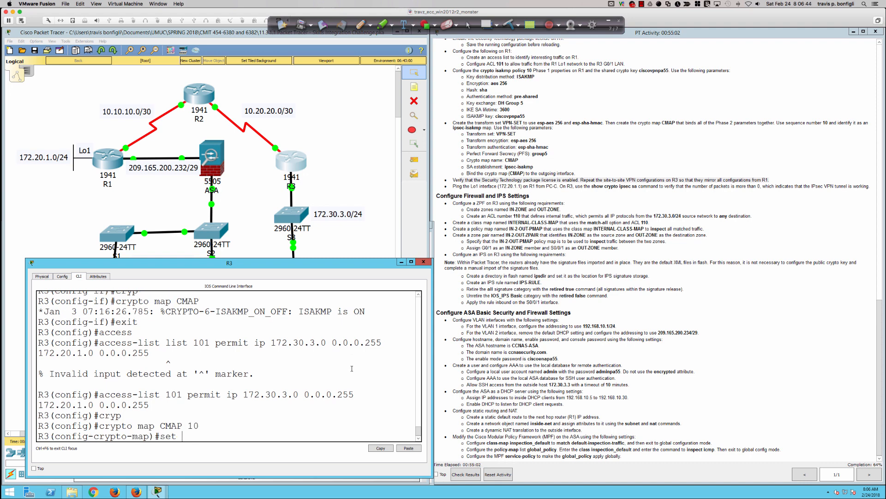
pyautogui.press('BackSpace')
pyautogui.write('match add')
pyautogui.press('Tab')
pyautogui.write('1091')
pyautogui.press('Return')
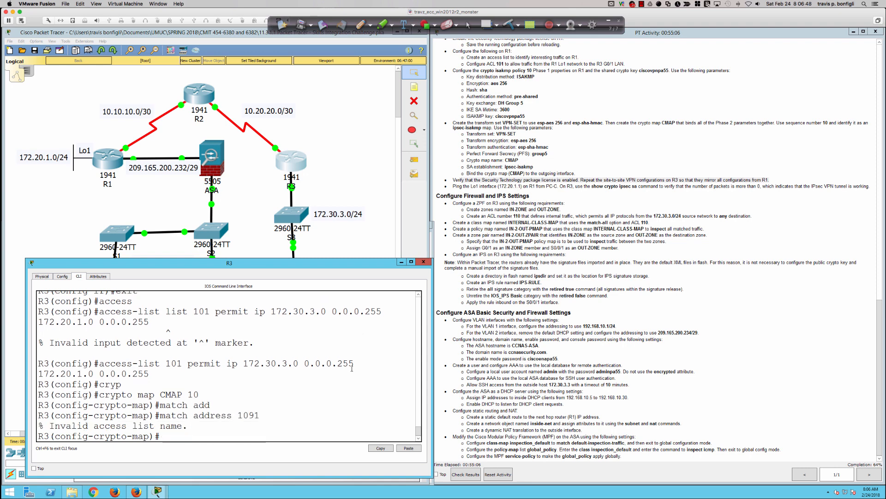
pyautogui.press('Up')
pyautogui.press('BackSpace')
pyautogui.write('1')
pyautogui.press('Return')
pyautogui.write('do sh run')
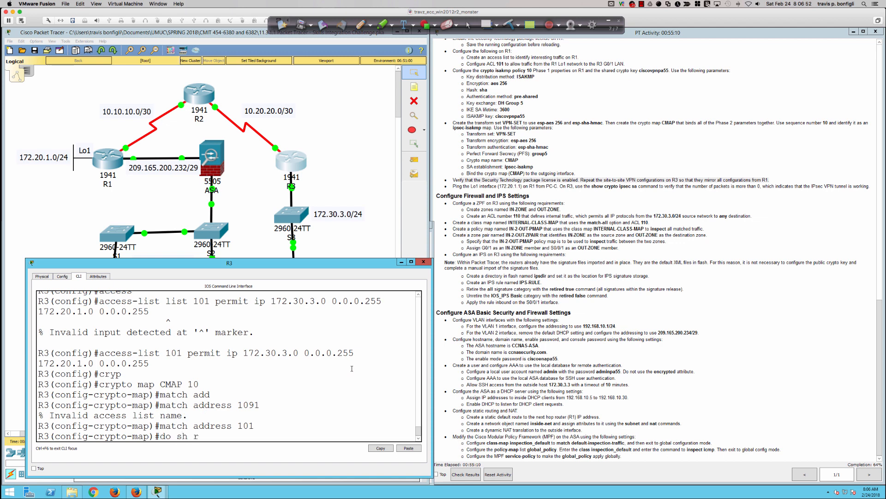
pyautogui.press('Return')
# Leave the config listing and save R3's configuration with wri mem.
pyautogui.press('space')
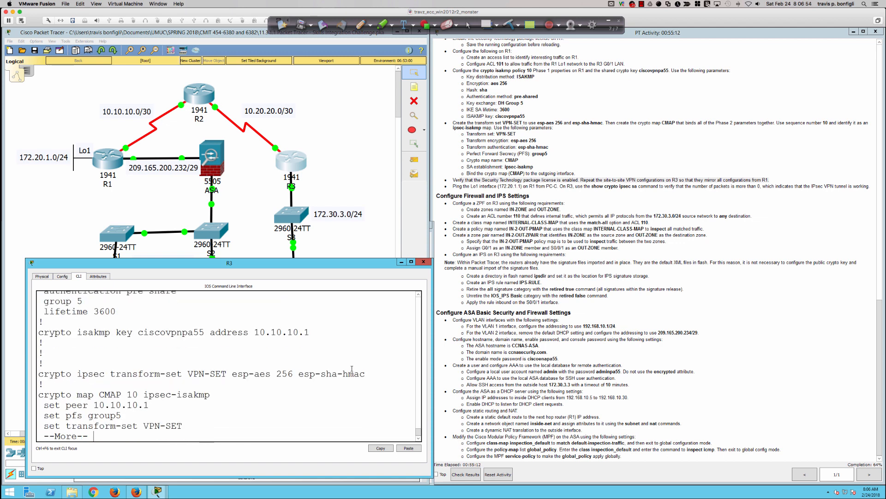
pyautogui.write('q')
pyautogui.write('end')
pyautogui.press('Return')
pyautogui.press('Return')
pyautogui.press('Return')
pyautogui.press('Return')
pyautogui.write('wri mem')
pyautogui.press('Return')
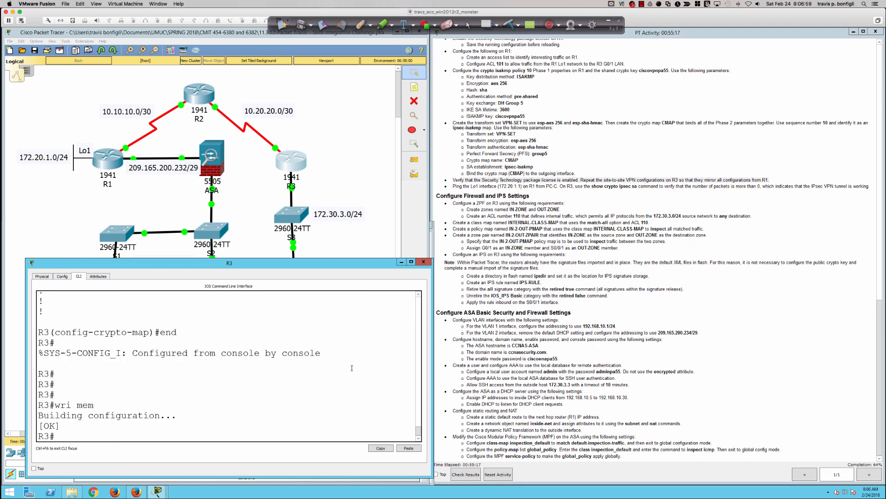
# On R1, make crypto map CMAP 10 match access list 101.
pyautogui.click(111, 162)
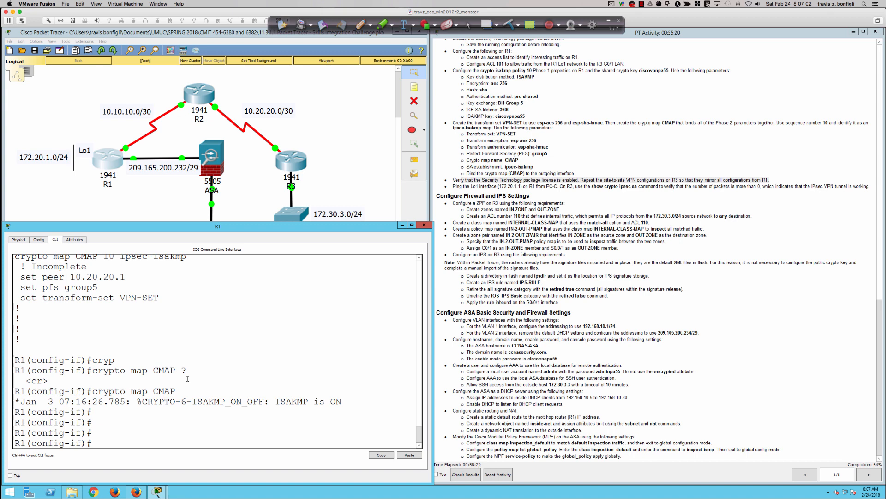
pyautogui.write('exit')
pyautogui.press('Return')
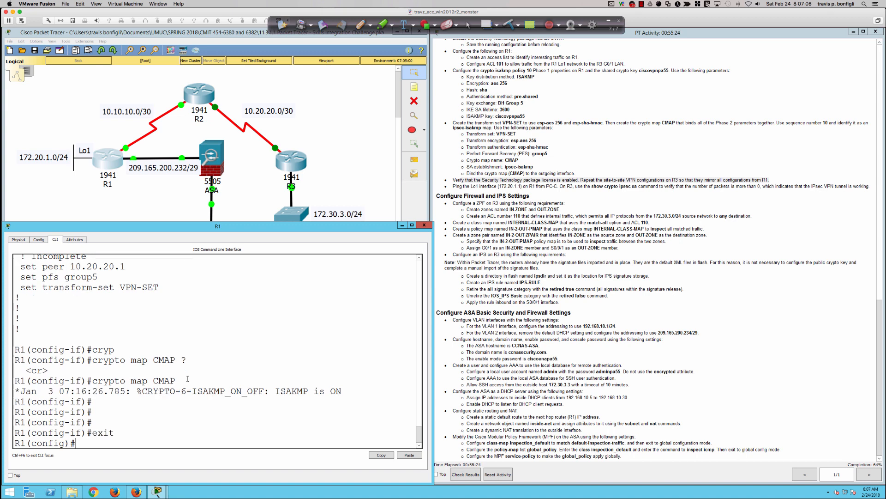
pyautogui.write('cryp')
pyautogui.press('Tab')
pyautogui.write('map CMAP 10')
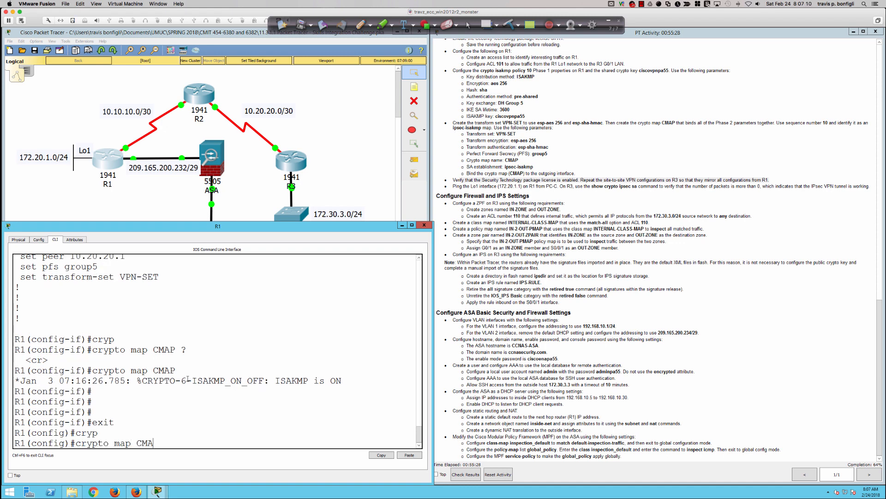
pyautogui.press('Return')
pyautogui.write('match add')
pyautogui.press('Tab')
pyautogui.write('101')
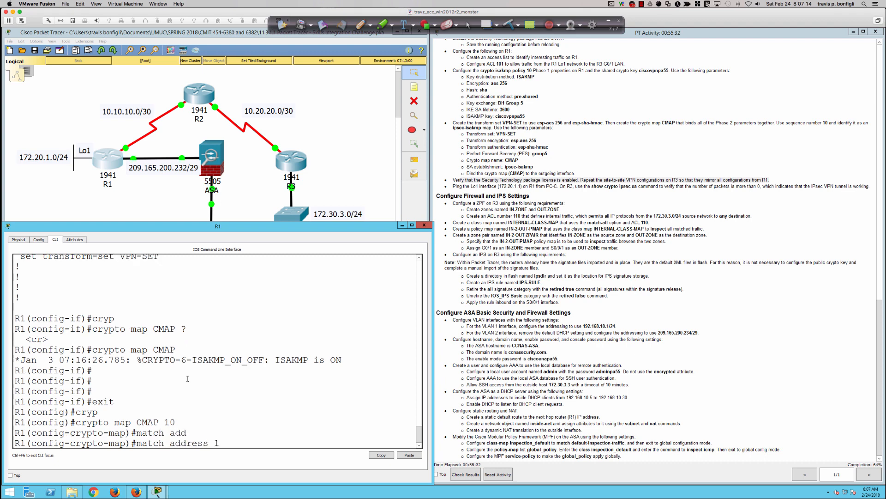
pyautogui.press('Return')
# Save R1's configuration to memory and bring the full topology back into view.
pyautogui.write('end')
pyautogui.press('Return')
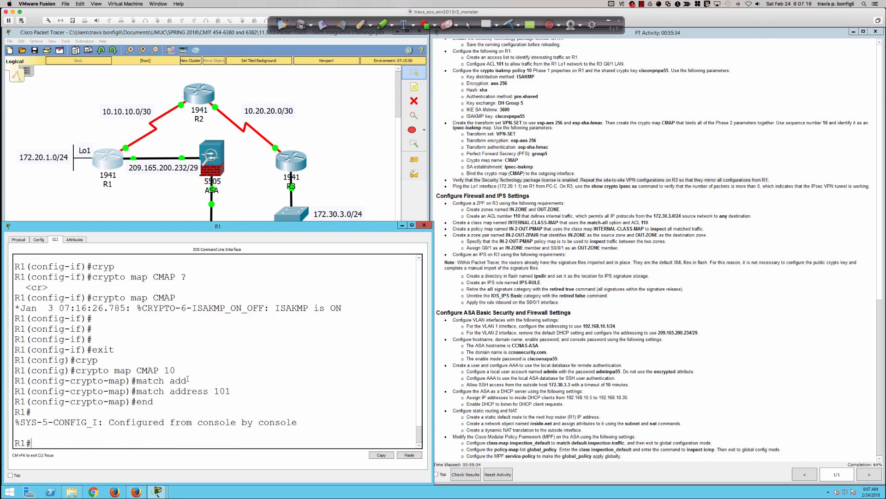
pyautogui.press('Return')
pyautogui.press('Return')
pyautogui.press('Return')
pyautogui.press('Return')
pyautogui.press('Return')
pyautogui.write('wri mem')
pyautogui.press('Return')
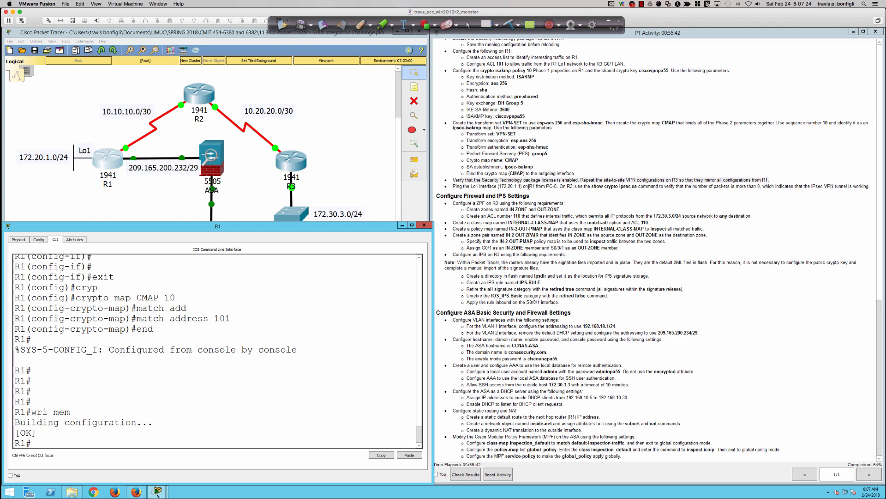
pyautogui.click(367, 190)
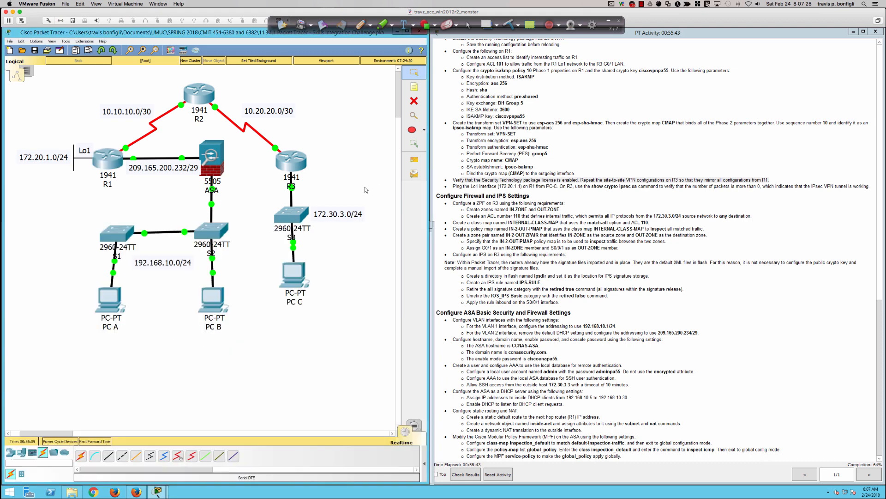
# From PC C's command prompt, ping R1's Lo1 at 172.20.1.1, getting 3 of 4 replies.
pyautogui.click(295, 277)
pyautogui.click(475, 158)
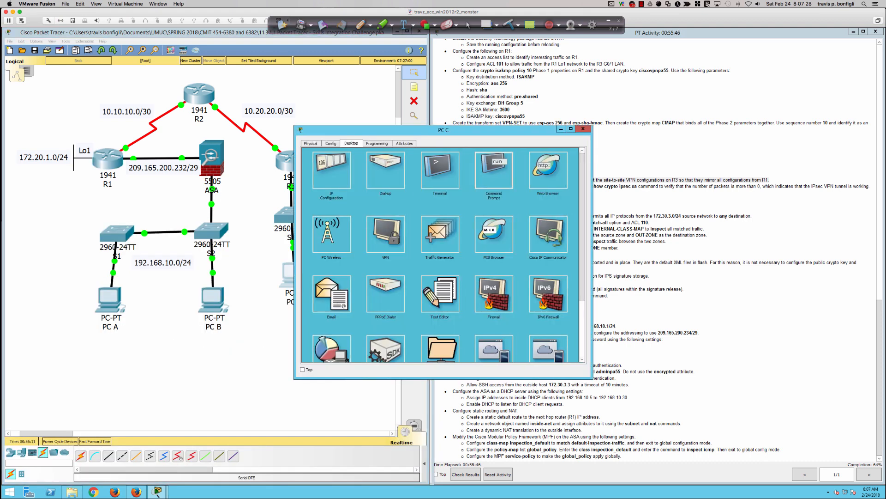
pyautogui.moveTo(478, 132); pyautogui.dragTo(320, 218)
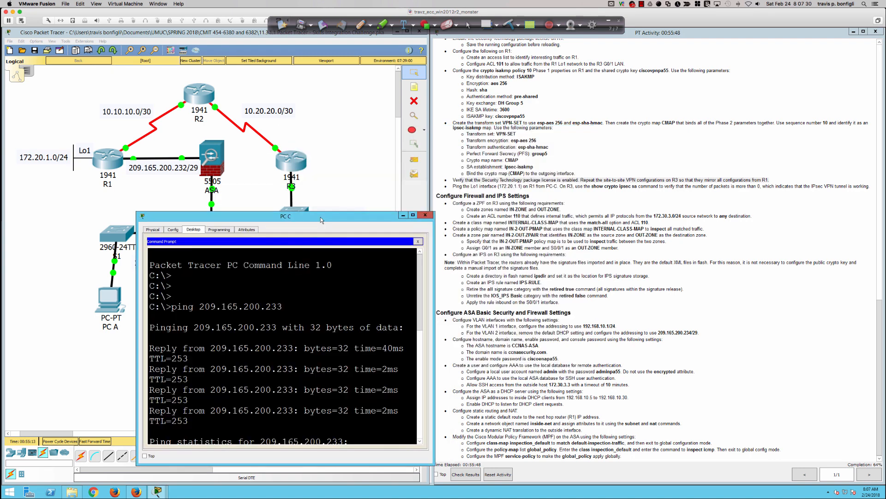
pyautogui.scroll(-5, 346, 327)
pyautogui.press('Return')
pyautogui.press('Return')
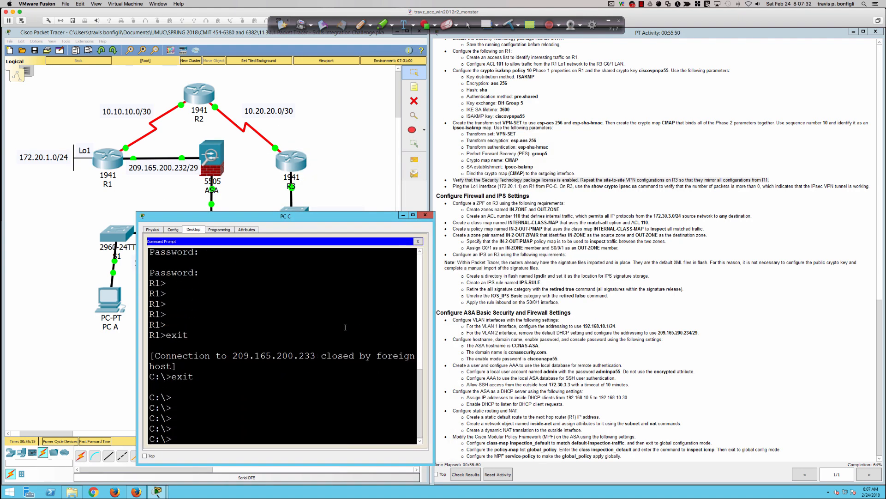
pyautogui.write('ng 172.20.1.1')
pyautogui.press('Return')
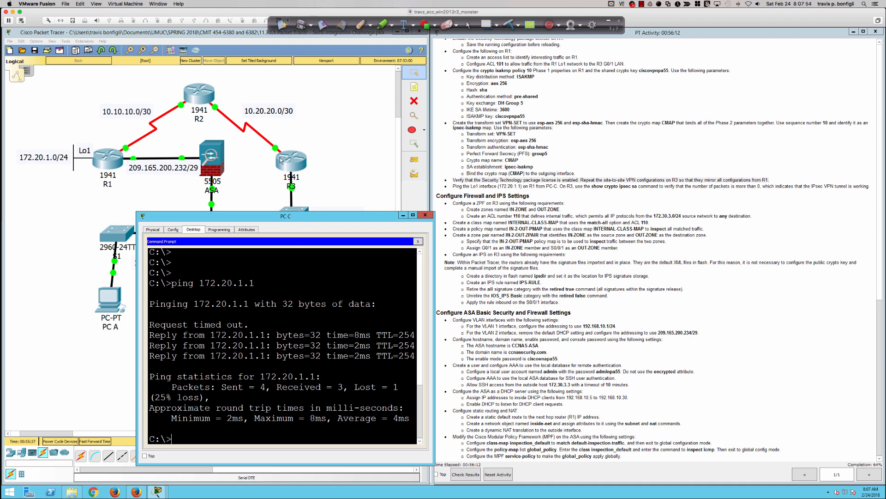
pyautogui.click(117, 160)
# Run 'sh crypto ipsec sa' on R1 to display its IPsec security associations.
pyautogui.write('sh cryup')
pyautogui.press('Tab')
pyautogui.press('BackSpace')
pyautogui.press('BackSpace')
pyautogui.press('BackSpace')
pyautogui.write('ypto ipse sa')
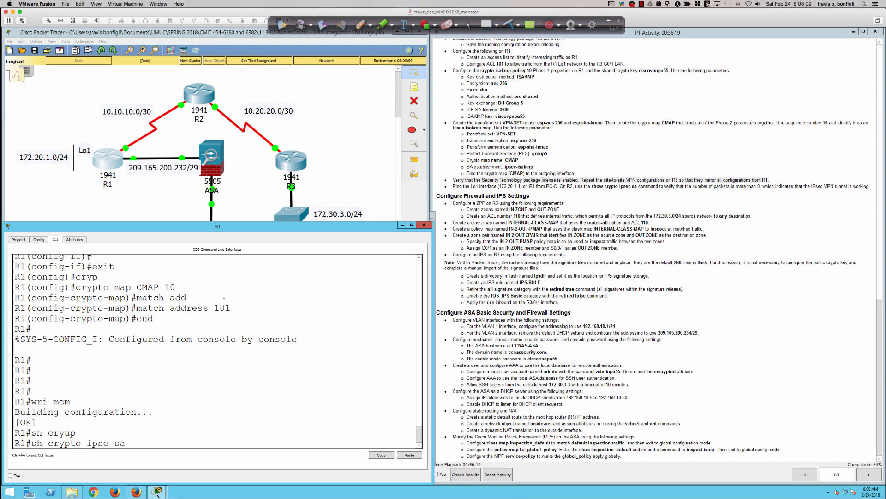
pyautogui.press('Return')
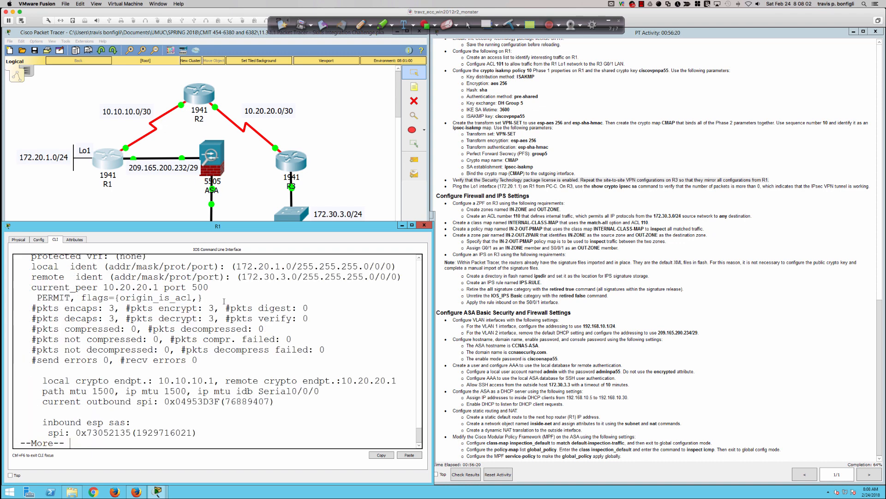
# Highlight the 3 encapsulated and 3 decapsulated packet counters, then mark the R3 verification step in the instructions.
pyautogui.moveTo(67, 307); pyautogui.dragTo(320, 323)
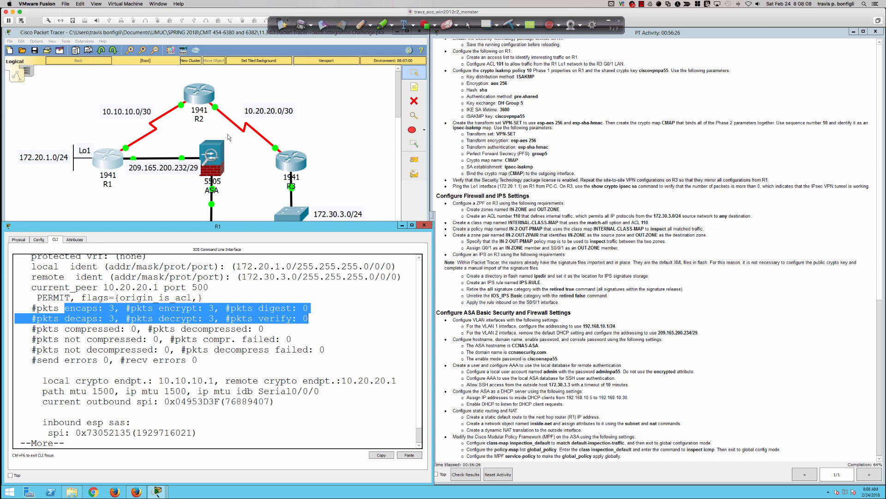
pyautogui.press('Return')
pyautogui.press('Return')
pyautogui.press('Return')
pyautogui.press('Return')
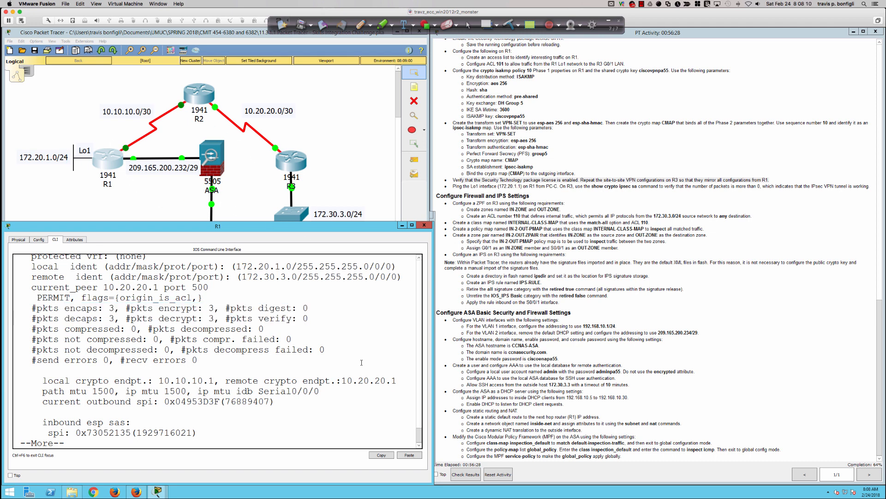
pyautogui.press('Return')
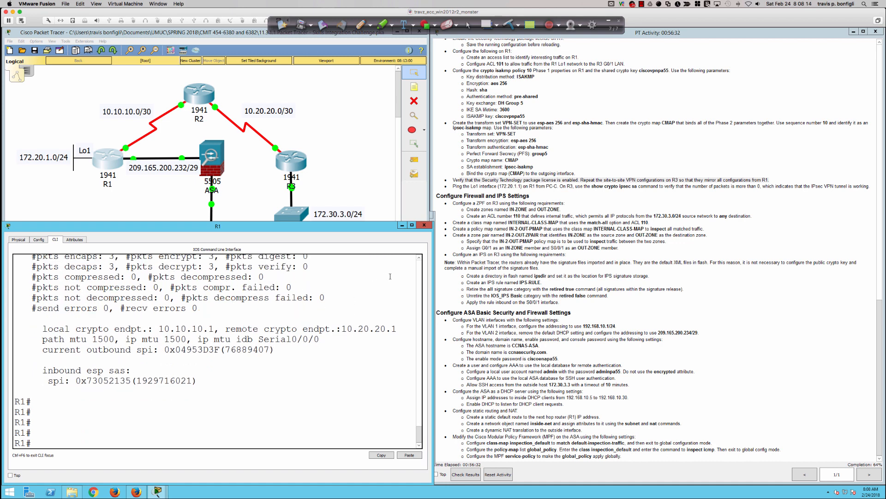
pyautogui.click(555, 186)
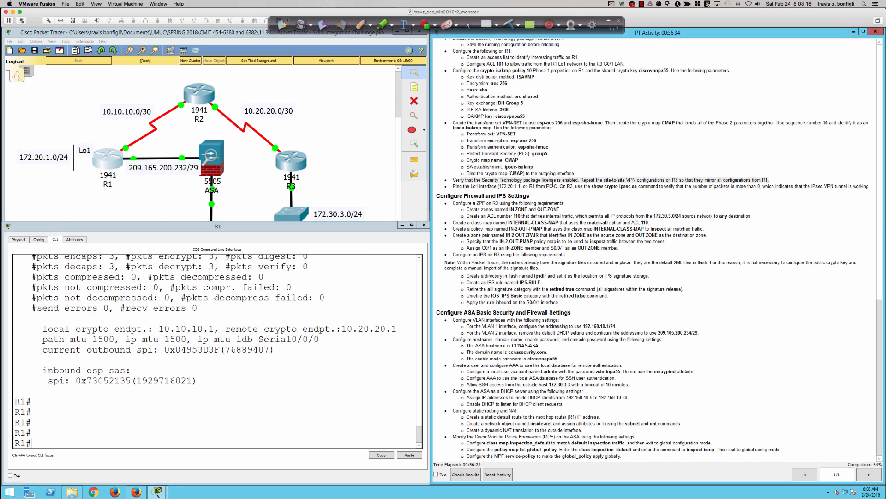
pyautogui.moveTo(558, 186); pyautogui.dragTo(591, 186)
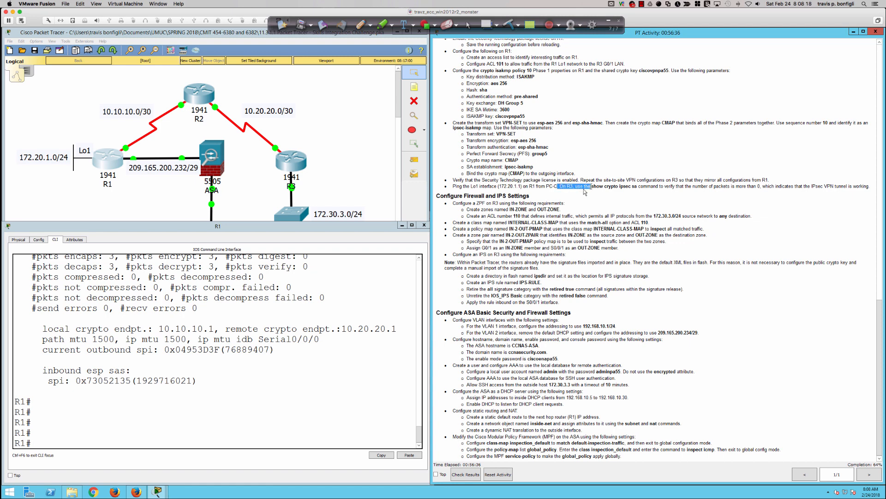
# Highlight the ZPF configuration task in the instructions, then close R1's CLI window.
pyautogui.click(524, 194)
pyautogui.moveTo(446, 201); pyautogui.dragTo(497, 203)
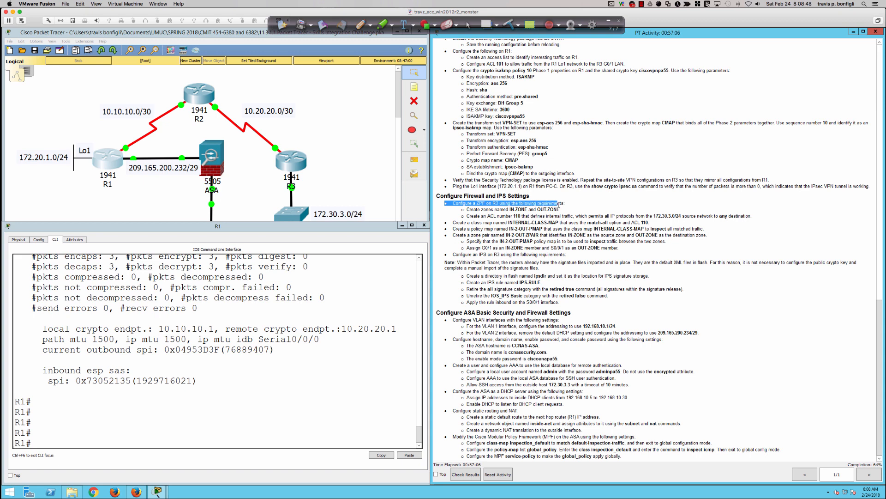
pyautogui.click(559, 205)
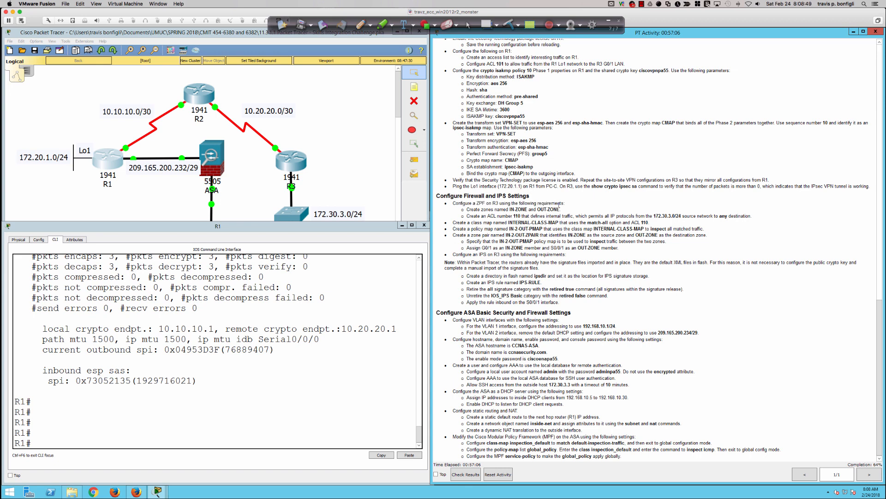
pyautogui.click(354, 130)
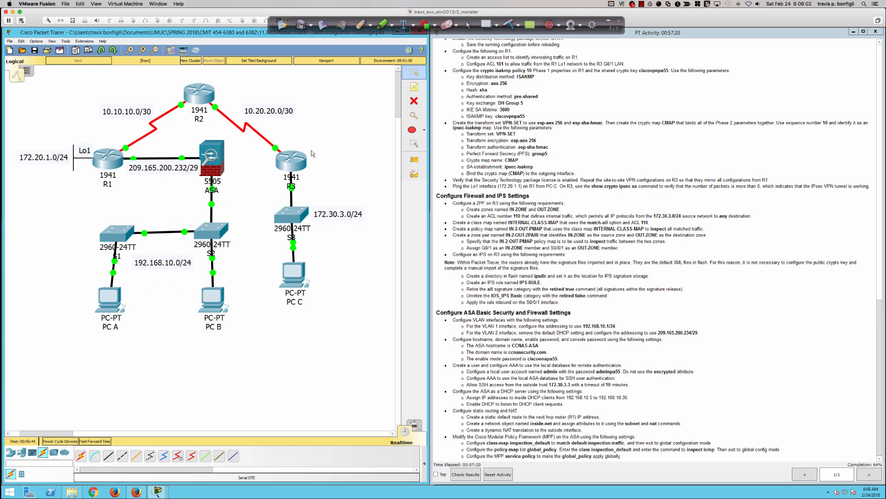
# With a red Ink2Go pen, circle R3's LAN as B and R1's Lo1 network as B1 SF.
pyautogui.click(360, 24)
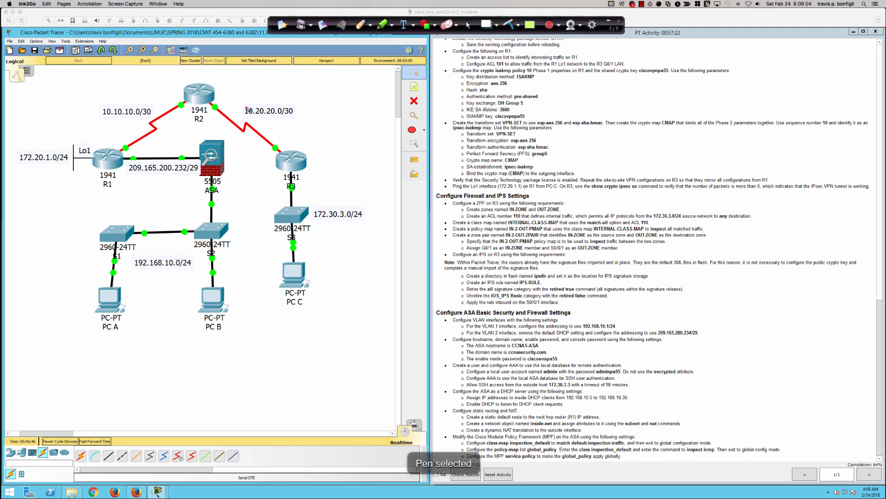
pyautogui.click(370, 25)
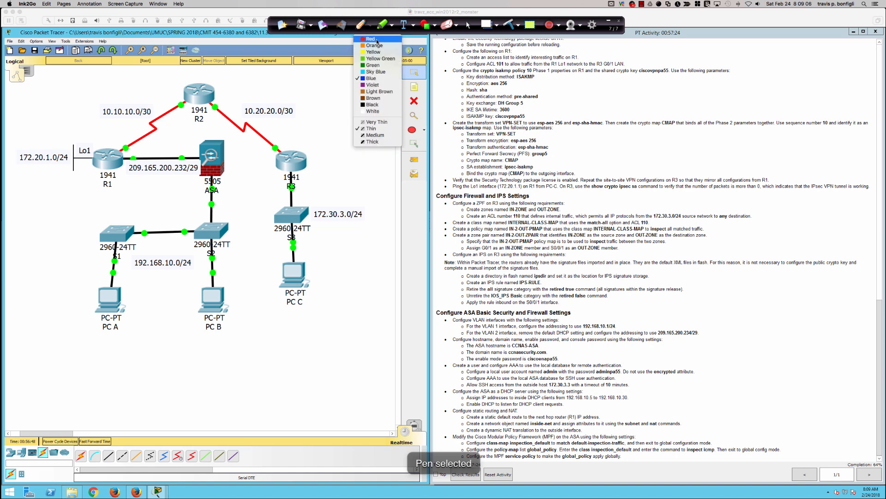
pyautogui.click(364, 52)
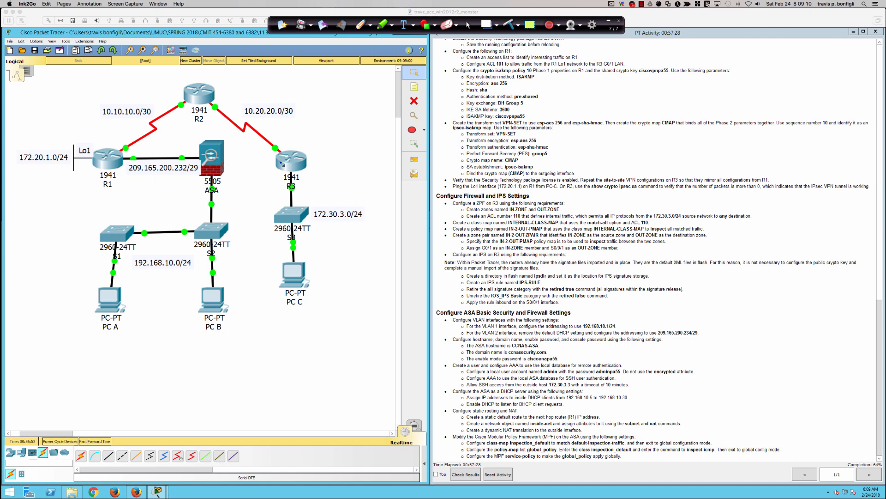
pyautogui.moveTo(302, 138)
pyautogui.mouseDown()
pyautogui.moveTo(285, 141)
pyautogui.moveTo(274, 199)
pyautogui.moveTo(276, 329)
pyautogui.moveTo(400, 270)
pyautogui.moveTo(365, 132)
pyautogui.moveTo(301, 138)
pyautogui.mouseUp()
pyautogui.moveTo(346, 261)
pyautogui.mouseDown()
pyautogui.moveTo(333, 290)
pyautogui.moveTo(347, 276)
pyautogui.moveTo(341, 290)
pyautogui.moveTo(358, 285)
pyautogui.moveTo(353, 301)
pyautogui.moveTo(396, 291)
pyautogui.moveTo(391, 300)
pyautogui.mouseUp()
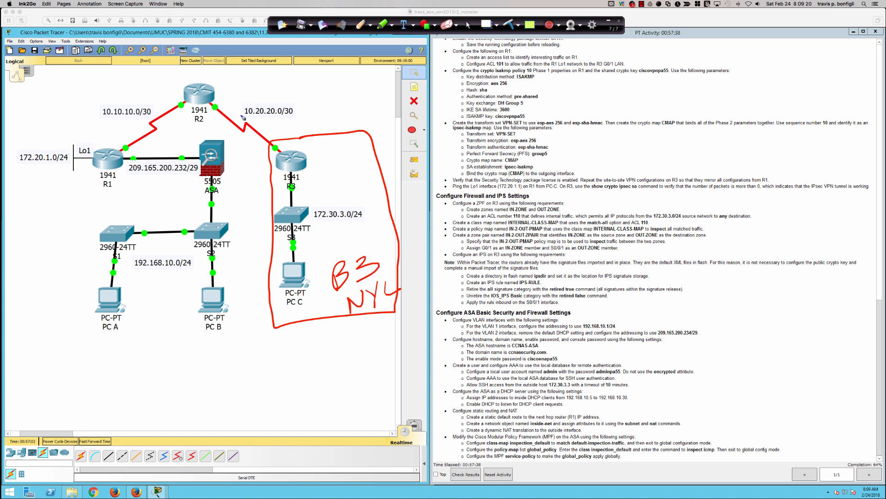
pyautogui.moveTo(36, 139)
pyautogui.mouseDown()
pyautogui.moveTo(17, 139)
pyautogui.moveTo(5, 175)
pyautogui.moveTo(69, 181)
pyautogui.moveTo(96, 161)
pyautogui.moveTo(88, 124)
pyautogui.moveTo(37, 138)
pyautogui.mouseUp()
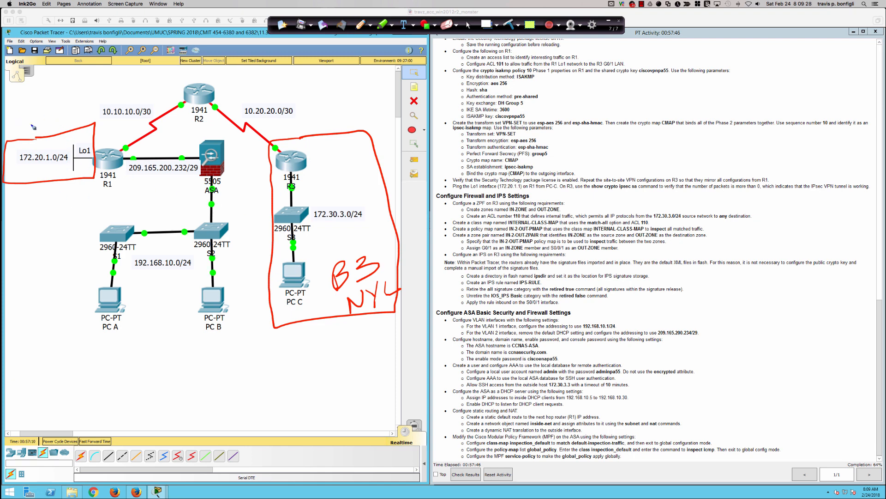
pyautogui.moveTo(30, 143)
pyautogui.mouseDown()
pyautogui.moveTo(39, 138)
pyautogui.moveTo(24, 119)
pyautogui.moveTo(21, 131)
pyautogui.moveTo(48, 120)
pyautogui.mouseUp()
pyautogui.moveTo(31, 192)
pyautogui.mouseDown()
pyautogui.moveTo(21, 210)
pyautogui.moveTo(39, 207)
pyautogui.moveTo(54, 187)
pyautogui.mouseUp()
pyautogui.moveTo(43, 200); pyautogui.dragTo(49, 196)
# Outline the ASA LAN and handwrite 'HQ' with 'Crofton MD' beneath it.
pyautogui.moveTo(183, 138)
pyautogui.mouseDown()
pyautogui.moveTo(98, 225)
pyautogui.moveTo(72, 291)
pyautogui.moveTo(199, 406)
pyautogui.moveTo(240, 286)
pyautogui.moveTo(237, 159)
pyautogui.moveTo(167, 156)
pyautogui.mouseUp()
pyautogui.moveTo(148, 302); pyautogui.dragTo(150, 326)
pyautogui.moveTo(161, 292)
pyautogui.mouseDown()
pyautogui.moveTo(162, 315)
pyautogui.moveTo(163, 306)
pyautogui.mouseUp()
pyautogui.moveTo(172, 293)
pyautogui.mouseDown()
pyautogui.moveTo(173, 308)
pyautogui.moveTo(172, 292)
pyautogui.mouseUp()
pyautogui.moveTo(179, 302); pyautogui.dragTo(184, 314)
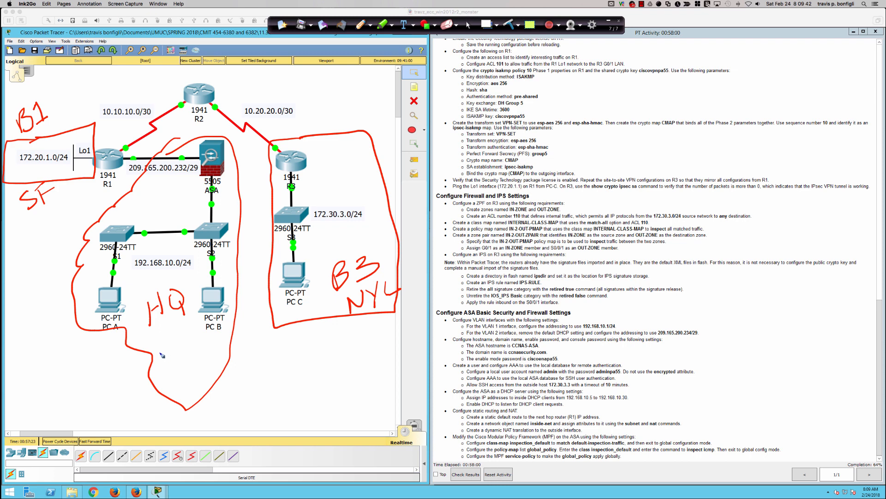
pyautogui.moveTo(169, 348)
pyautogui.mouseDown()
pyautogui.moveTo(161, 366)
pyautogui.moveTo(197, 354)
pyautogui.moveTo(204, 341)
pyautogui.mouseUp()
pyautogui.moveTo(208, 331)
pyautogui.mouseDown()
pyautogui.moveTo(209, 348)
pyautogui.moveTo(215, 338)
pyautogui.mouseUp()
pyautogui.moveTo(213, 339); pyautogui.dragTo(231, 332)
pyautogui.moveTo(187, 379); pyautogui.dragTo(203, 374)
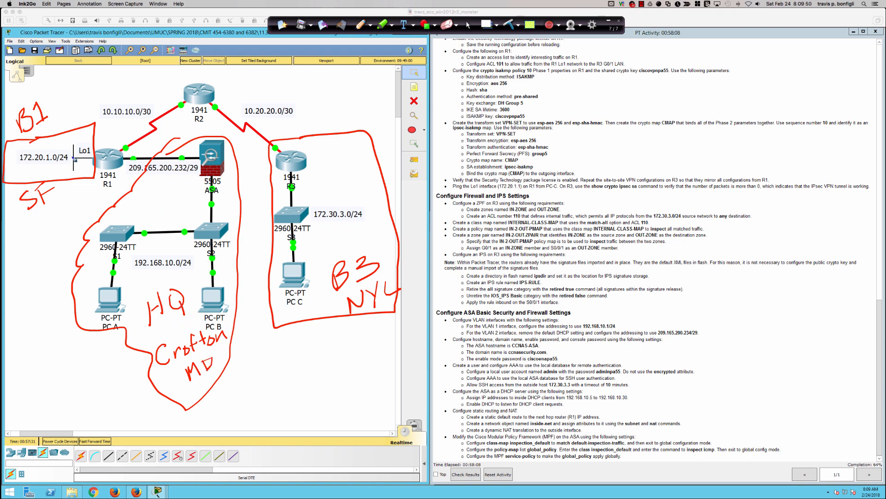
# Draw an arc from R1 over R2 to R3, write ZPF beside R1, and circle R2.
pyautogui.moveTo(81, 149)
pyautogui.mouseDown()
pyautogui.moveTo(147, 102)
pyautogui.moveTo(289, 134)
pyautogui.moveTo(269, 135)
pyautogui.mouseUp()
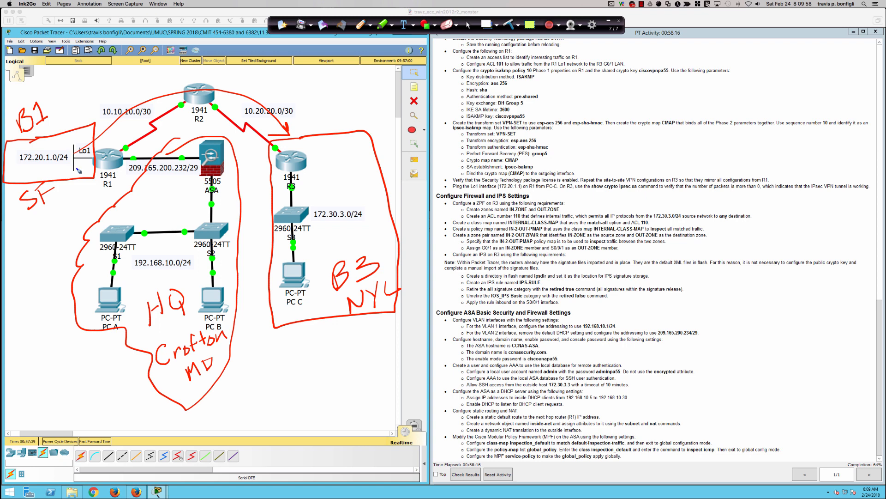
pyautogui.moveTo(99, 138)
pyautogui.mouseDown()
pyautogui.moveTo(109, 146)
pyautogui.moveTo(120, 133)
pyautogui.mouseUp()
pyautogui.moveTo(190, 72)
pyautogui.mouseDown()
pyautogui.moveTo(168, 123)
pyautogui.moveTo(230, 91)
pyautogui.moveTo(190, 67)
pyautogui.moveTo(185, 86)
pyautogui.moveTo(196, 71)
pyautogui.moveTo(193, 85)
pyautogui.moveTo(207, 78)
pyautogui.mouseUp()
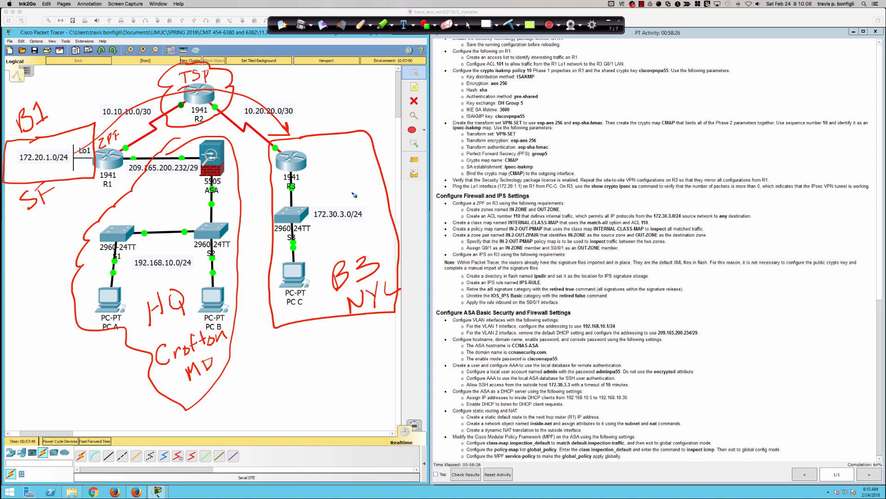
# Write ZPF by R3, bracket the 'Configure an IPS on R3' instruction, then clear all annotations.
pyautogui.moveTo(308, 153)
pyautogui.mouseDown()
pyautogui.moveTo(322, 161)
pyautogui.moveTo(338, 140)
pyautogui.mouseUp()
pyautogui.moveTo(310, 170)
pyautogui.mouseDown()
pyautogui.moveTo(342, 158)
pyautogui.moveTo(337, 149)
pyautogui.mouseUp()
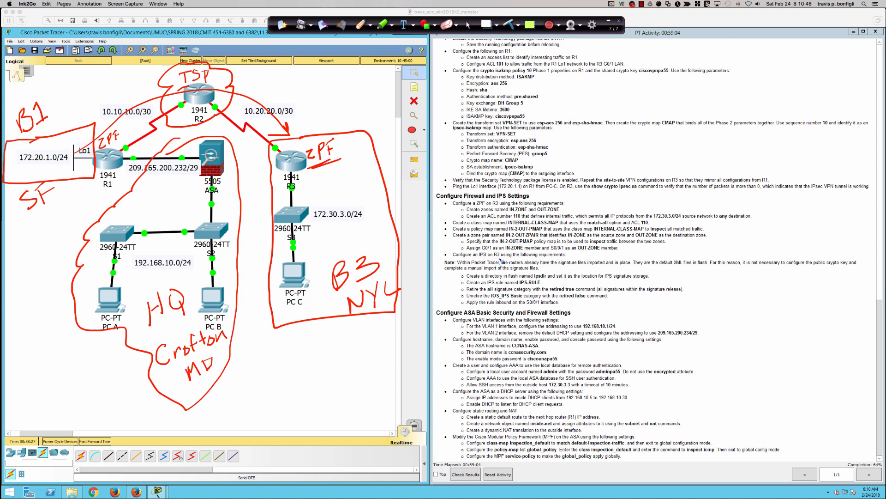
pyautogui.moveTo(463, 250)
pyautogui.mouseDown()
pyautogui.moveTo(443, 251)
pyautogui.moveTo(456, 261)
pyautogui.mouseUp()
pyautogui.moveTo(570, 250)
pyautogui.mouseDown()
pyautogui.moveTo(572, 258)
pyautogui.moveTo(564, 256)
pyautogui.mouseUp()
pyautogui.click(508, 24)
pyautogui.click(468, 25)
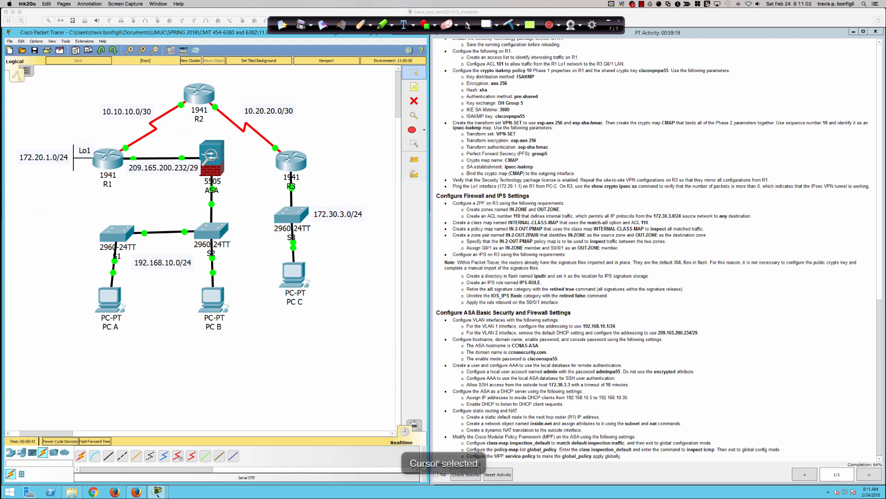
# Open R3's CLI window and widen it on both sides.
pyautogui.click(294, 166)
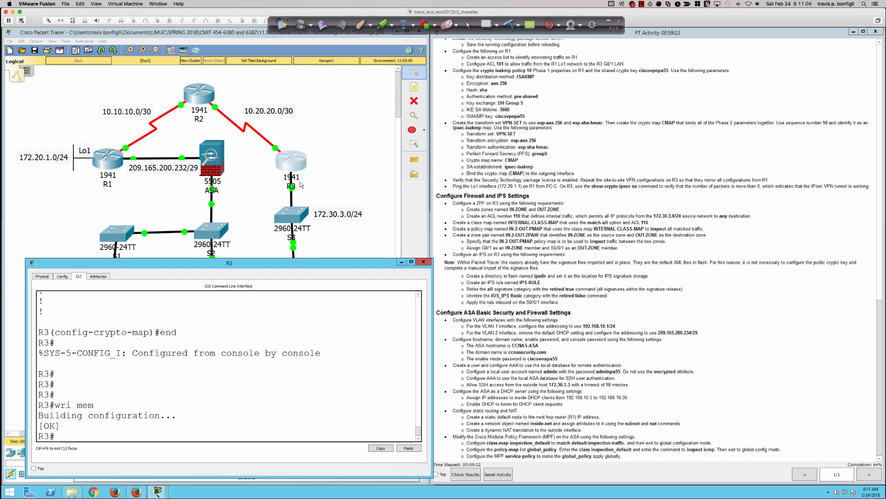
pyautogui.moveTo(26, 349); pyautogui.dragTo(6, 349)
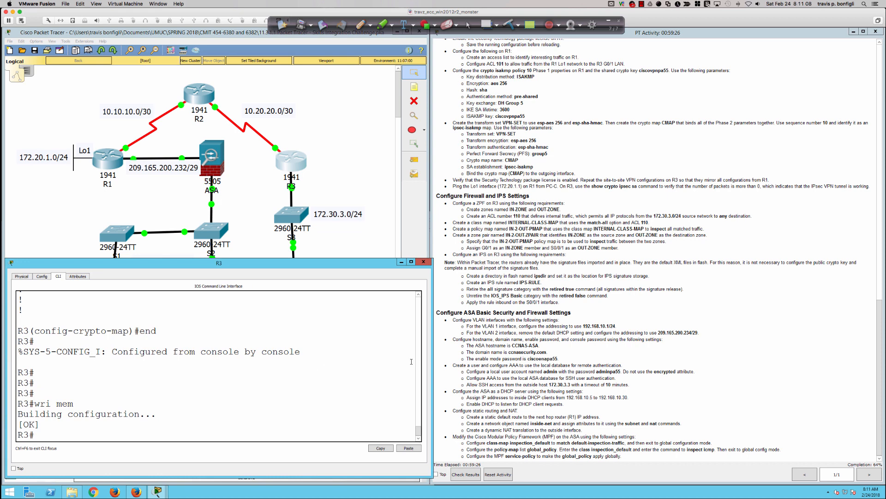
pyautogui.moveTo(434, 354); pyautogui.dragTo(440, 354)
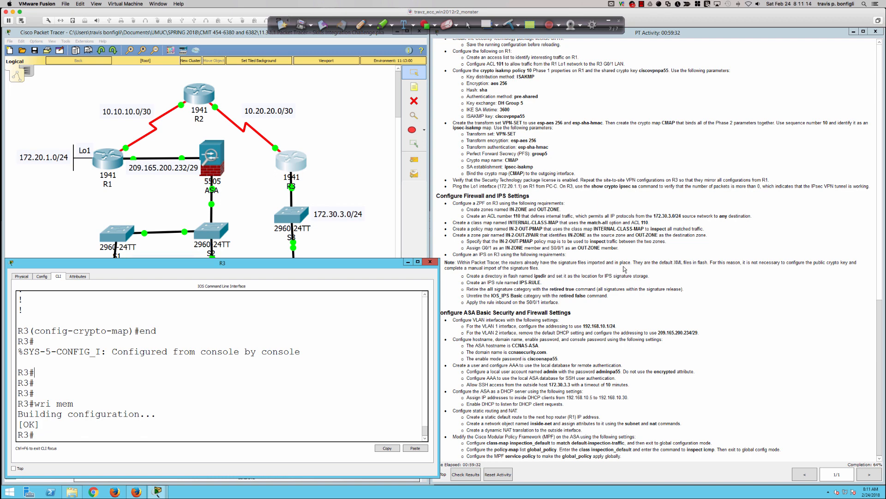
pyautogui.click(277, 398)
pyautogui.press('Return')
pyautogui.press('Return')
pyautogui.press('Return')
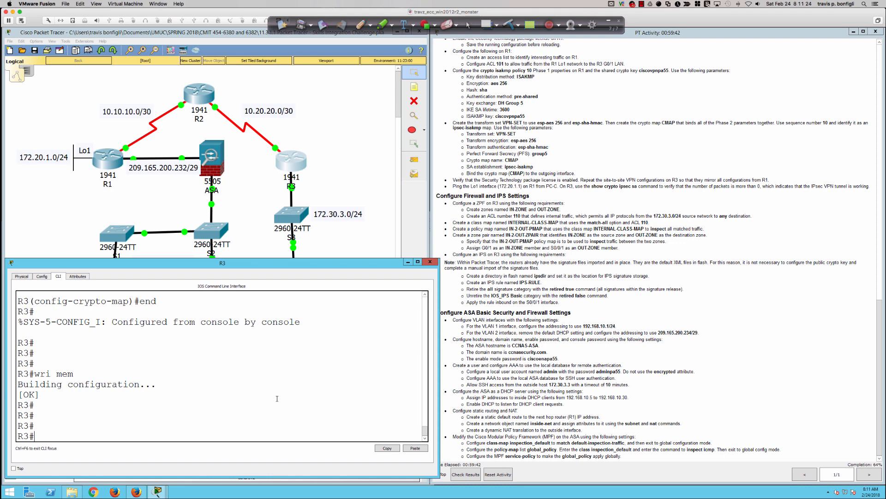
pyautogui.press('Return')
pyautogui.press('Return')
pyautogui.press('Return')
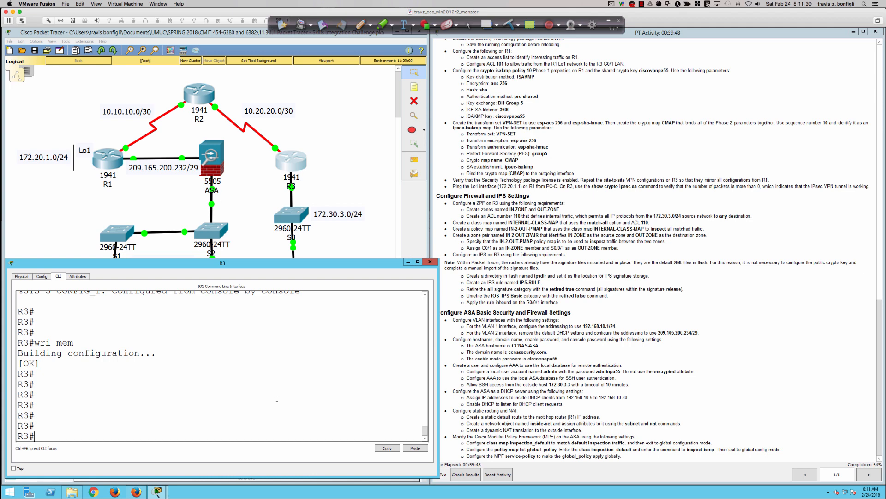
# Run 'show license' and 'show version' on R3, highlighting the securityk9 Evaluation license entry.
pyautogui.write('sh lice')
pyautogui.press('Tab')
pyautogui.press('Return')
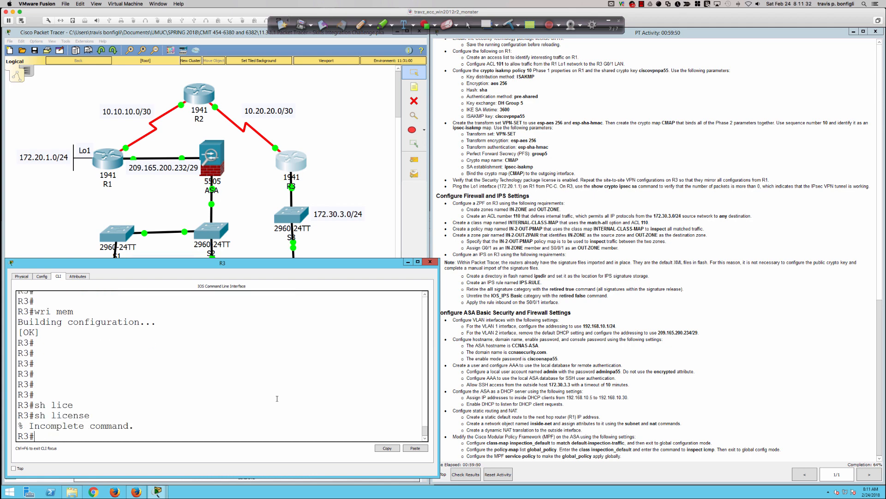
pyautogui.write('sh ver')
pyautogui.press('Return')
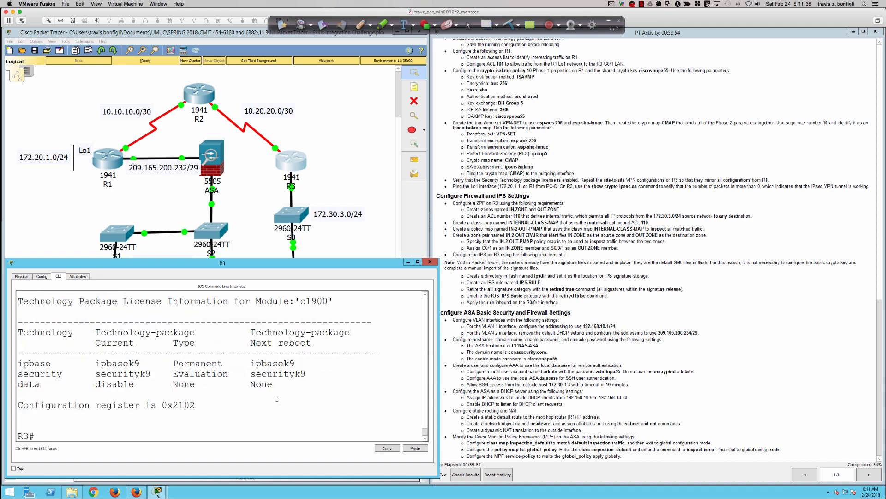
pyautogui.moveTo(174, 373); pyautogui.dragTo(291, 374)
pyautogui.click(357, 391)
pyautogui.press('Return')
pyautogui.press('Return')
pyautogui.press('Return')
pyautogui.press('Return')
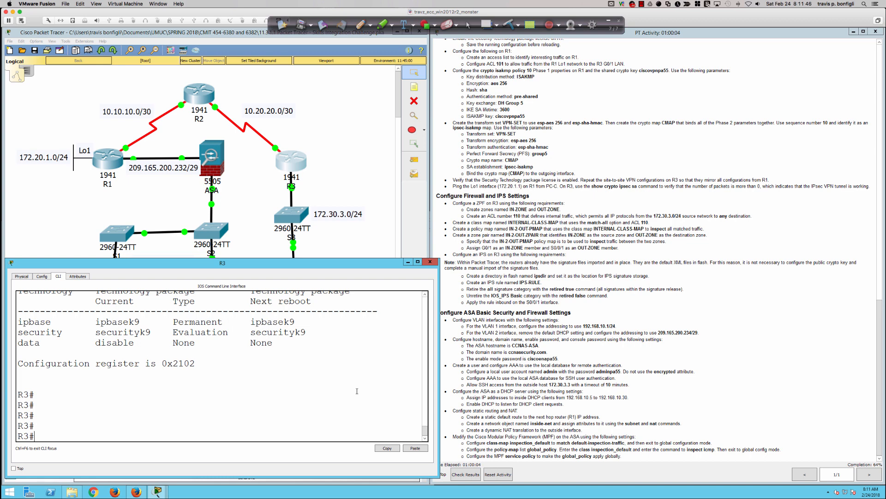
# Enter global configuration on R3 and create security zone IN-ZONE.
pyautogui.write('conf t')
pyautogui.press('Return')
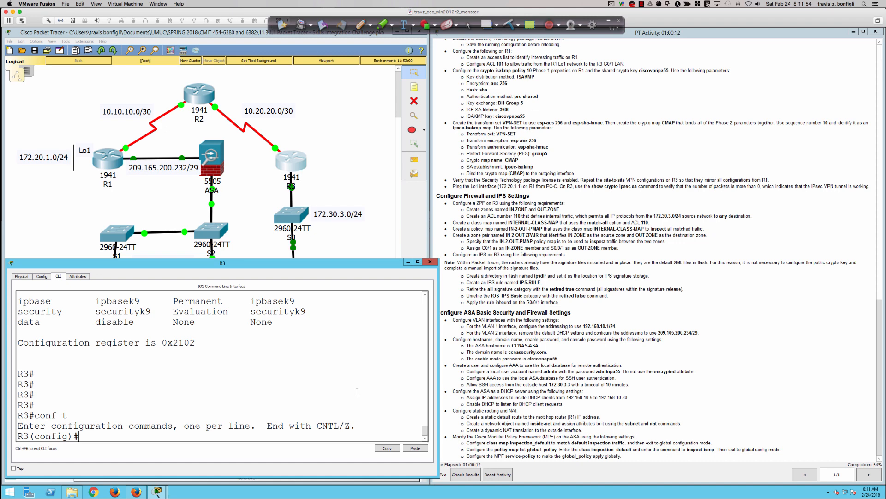
pyautogui.write('zone s')
pyautogui.press('BackSpace')
pyautogui.write('?')
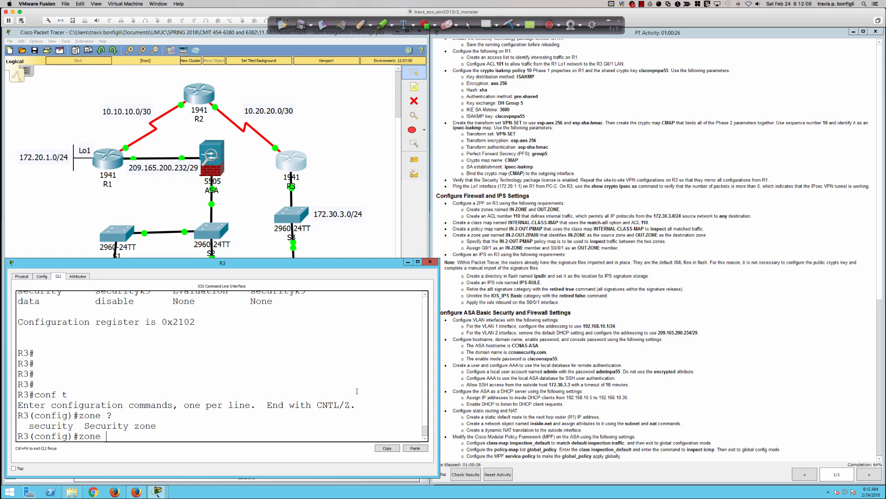
pyautogui.write('secu')
pyautogui.press('Tab')
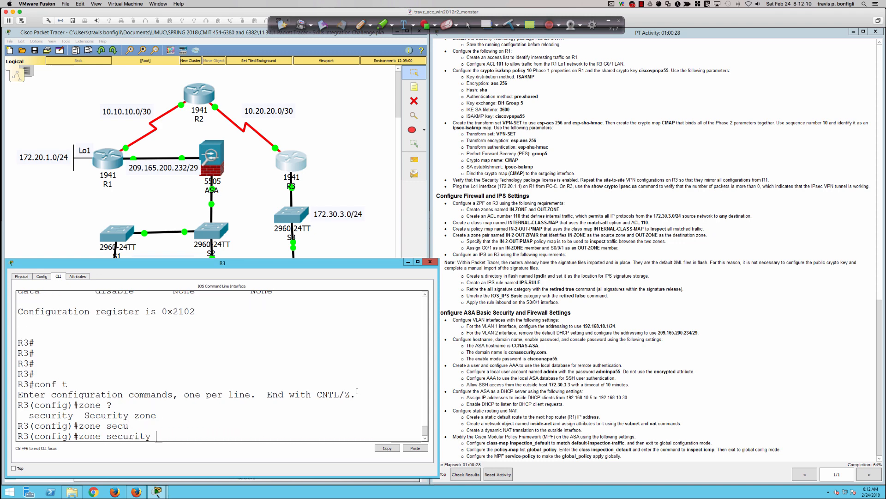
pyautogui.write('IN-ZONE')
pyautogui.press('Return')
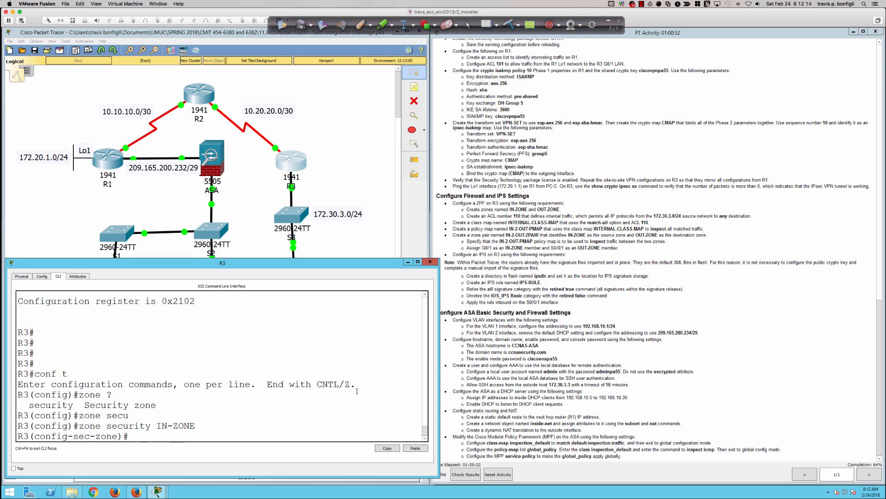
# Exit the IN-ZONE configuration and create security zone OUT-ZONE.
pyautogui.write('zone secu')
pyautogui.press('Tab')
pyautogui.write('OU')
pyautogui.press('BackSpace')
pyautogui.press('BackSpace')
pyautogui.press('BackSpace')
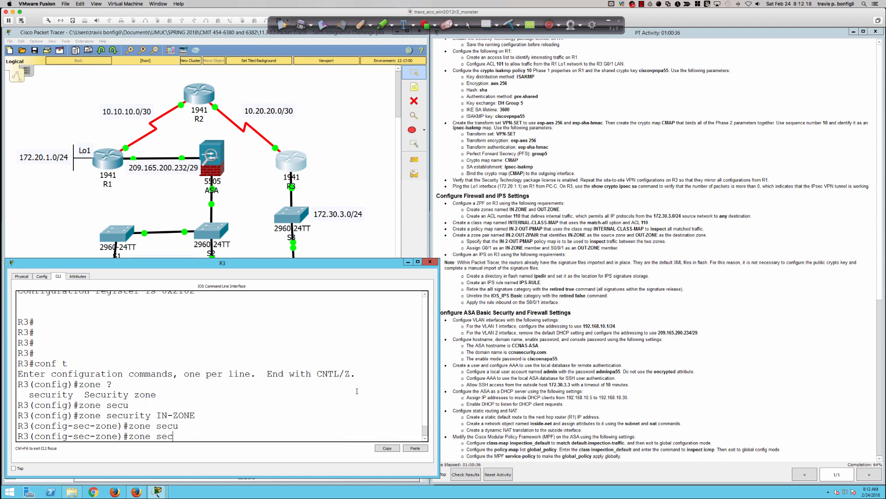
pyautogui.press('BackSpace')
pyautogui.press('BackSpace')
pyautogui.press('BackSpace')
pyautogui.press('BackSpace')
pyautogui.press('BackSpace')
pyautogui.press('BackSpace')
pyautogui.press('BackSpace')
pyautogui.press('BackSpace')
pyautogui.write('exit')
pyautogui.press('Return')
pyautogui.write('zo')
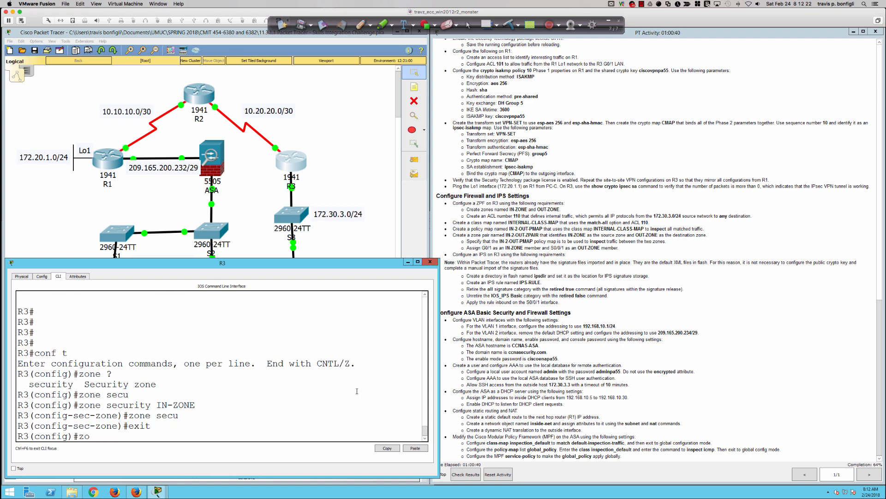
pyautogui.write('ne secur')
pyautogui.press('Tab')
pyautogui.write('OUT-S')
pyautogui.press('BackSpace')
pyautogui.write('ZONE')
pyautogui.press('Return')
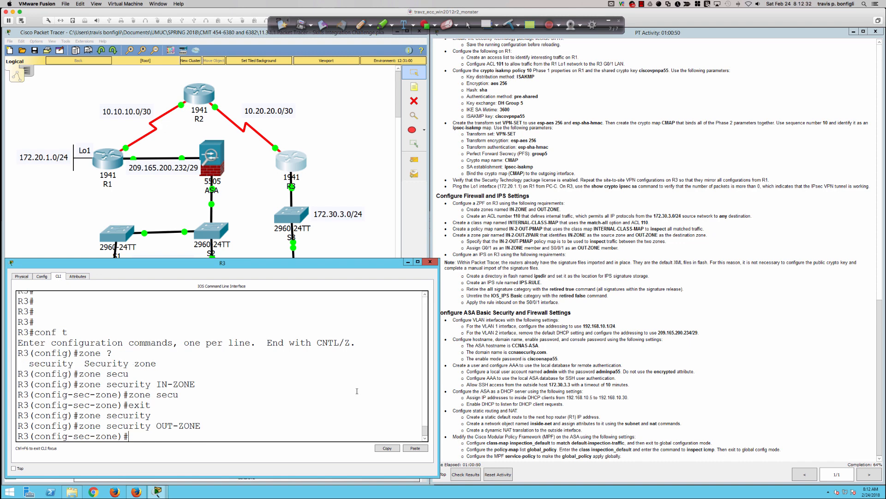
pyautogui.press('Return')
pyautogui.press('Return')
pyautogui.press('Return')
pyautogui.press('Return')
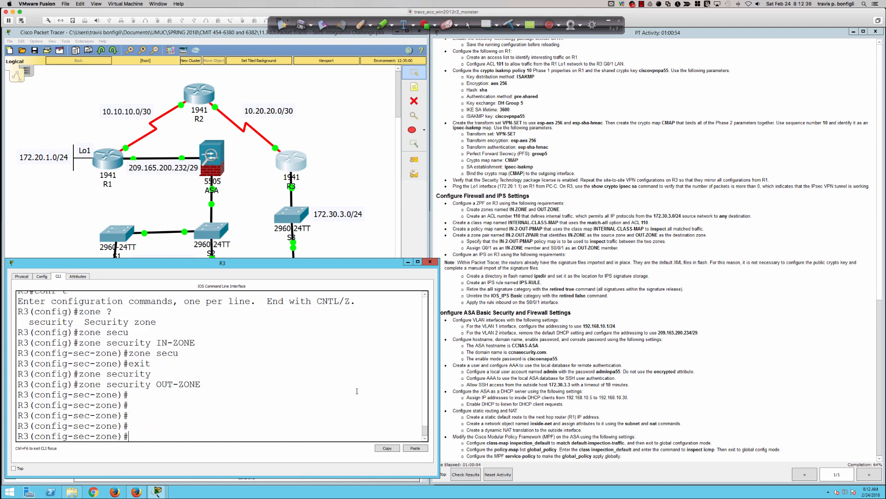
pyautogui.press('Return')
pyautogui.press('Return')
pyautogui.press('Return')
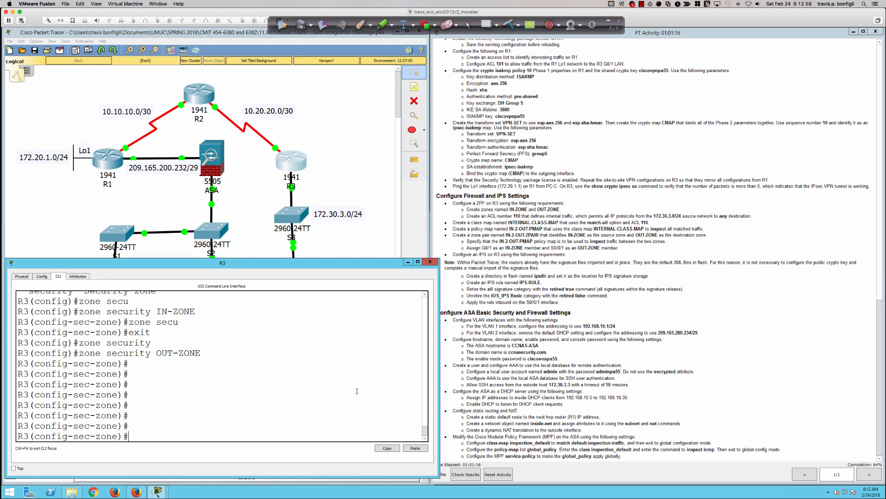
# Exit to global config and type 'access-list 110 permit ip 172.30.3.0 0.0.0.255 any' on R3.
pyautogui.write('exit')
pyautogui.press('Return')
pyautogui.press('Return')
pyautogui.press('Return')
pyautogui.press('Return')
pyautogui.press('Return')
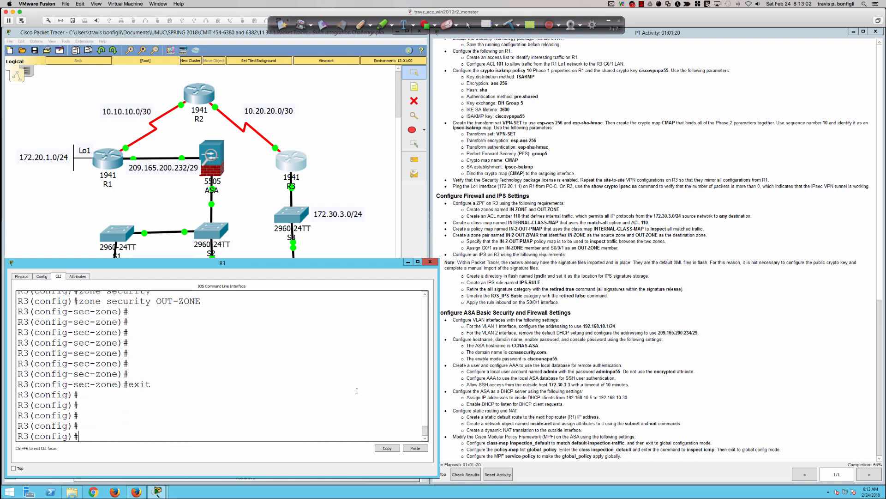
pyautogui.write('access-list 110 permit ip ')
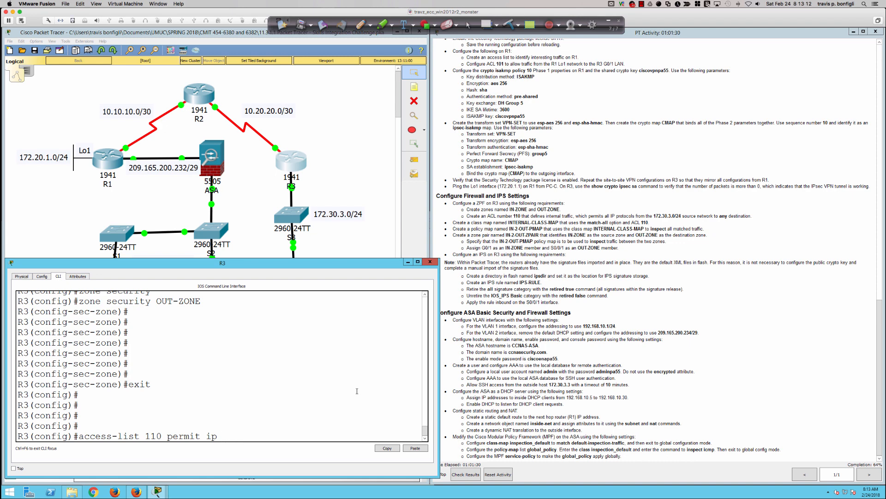
pyautogui.write('172.30.3.0 0.0.0.255')
pyautogui.write('any')
# In red ink, underline access-list and box the ip keyword in the ACL command.
pyautogui.click(359, 26)
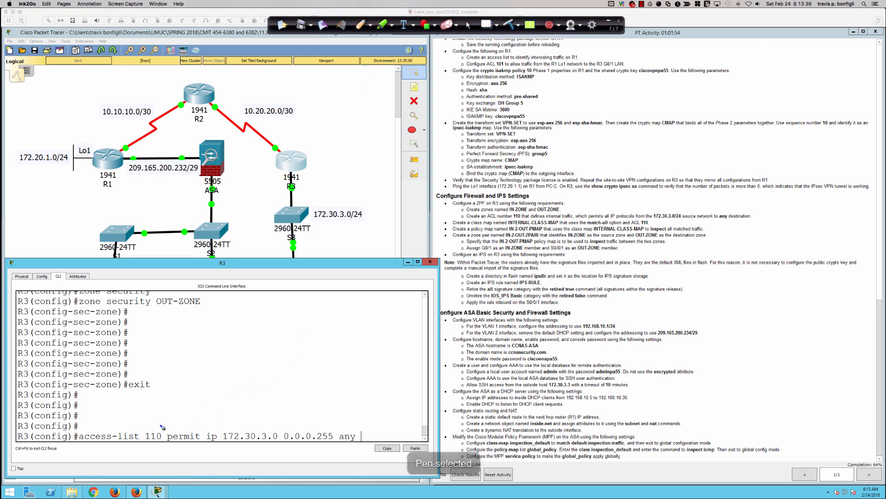
pyautogui.moveTo(79, 445); pyautogui.dragTo(200, 444)
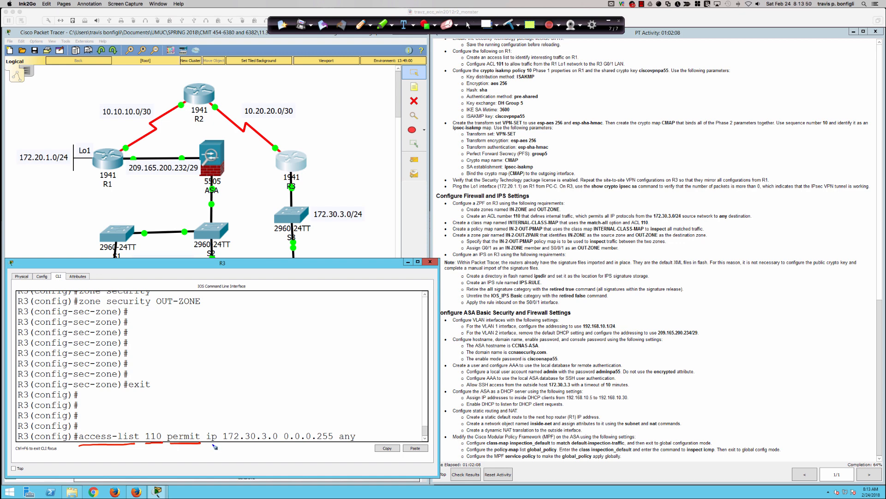
pyautogui.moveTo(213, 423)
pyautogui.mouseDown()
pyautogui.moveTo(207, 450)
pyautogui.moveTo(218, 432)
pyautogui.moveTo(208, 426)
pyautogui.mouseUp()
# Write FROM over source network 172.30.3.0 and draw an arrow from S3 up to R3.
pyautogui.moveTo(264, 412)
pyautogui.mouseDown()
pyautogui.moveTo(267, 427)
pyautogui.moveTo(270, 407)
pyautogui.mouseUp()
pyautogui.moveTo(263, 419); pyautogui.dragTo(276, 422)
pyautogui.moveTo(273, 409); pyautogui.dragTo(280, 420)
pyautogui.moveTo(282, 413); pyautogui.dragTo(284, 418)
pyautogui.moveTo(288, 419); pyautogui.dragTo(297, 406)
pyautogui.moveTo(226, 446); pyautogui.dragTo(358, 446)
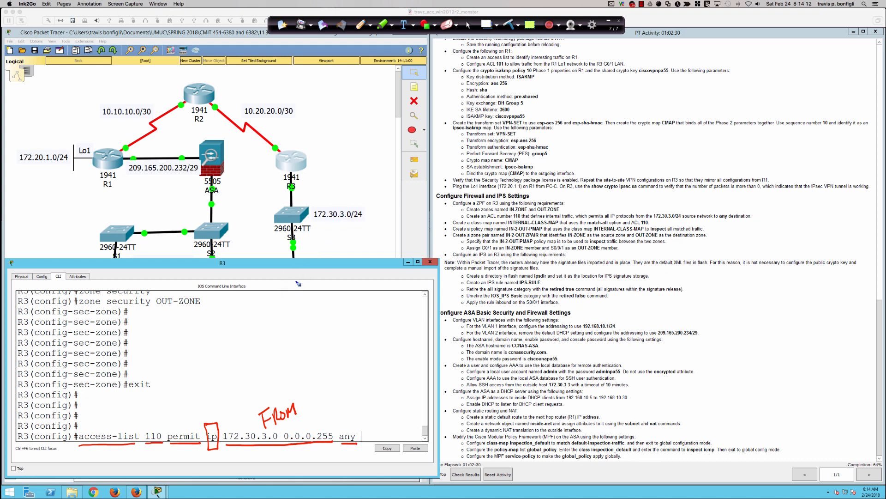
pyautogui.moveTo(306, 262); pyautogui.dragTo(308, 253)
pyautogui.moveTo(304, 197)
pyautogui.mouseDown()
pyautogui.moveTo(294, 161)
pyautogui.moveTo(301, 164)
pyautogui.mouseUp()
# Write LAN over R3's window, circle it with a PC sketch, and arc from R1 over R2 to R3.
pyautogui.moveTo(312, 289)
pyautogui.mouseDown()
pyautogui.moveTo(328, 299)
pyautogui.moveTo(356, 264)
pyautogui.moveTo(277, 267)
pyautogui.moveTo(378, 309)
pyautogui.moveTo(336, 251)
pyautogui.mouseUp()
pyautogui.moveTo(298, 318)
pyautogui.mouseDown()
pyautogui.moveTo(326, 337)
pyautogui.moveTo(298, 317)
pyautogui.moveTo(313, 331)
pyautogui.mouseUp()
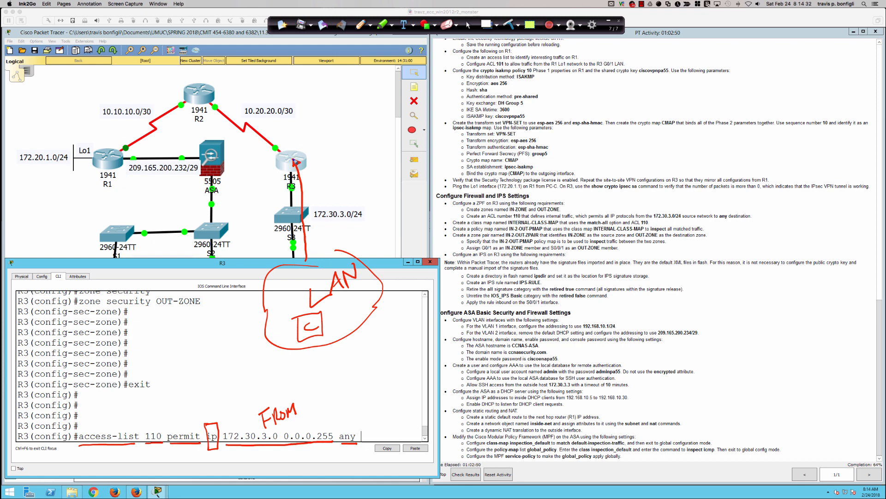
pyautogui.moveTo(301, 158)
pyautogui.mouseDown()
pyautogui.moveTo(331, 128)
pyautogui.moveTo(300, 159)
pyautogui.moveTo(312, 153)
pyautogui.mouseUp()
pyautogui.moveTo(178, 108)
pyautogui.mouseDown()
pyautogui.moveTo(218, 98)
pyautogui.moveTo(260, 116)
pyautogui.moveTo(284, 143)
pyautogui.mouseUp()
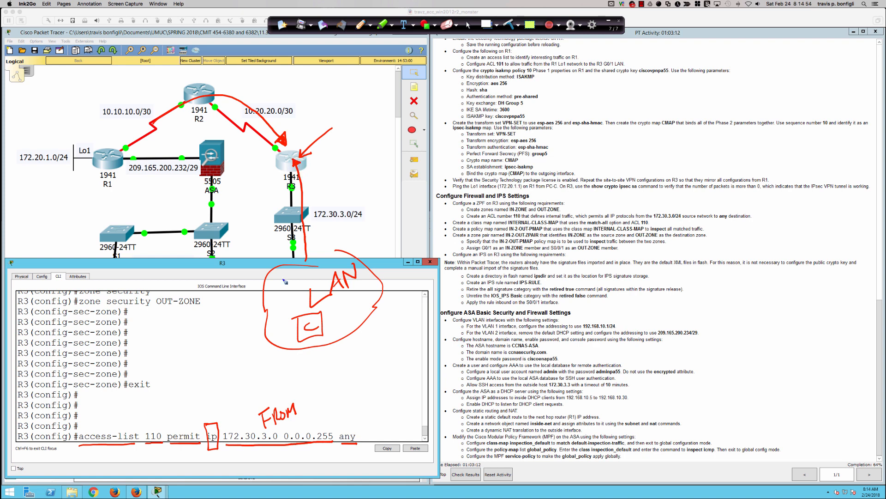
# Draw arrows pointing at FROM and any in the ACL, then clear all pen annotations.
pyautogui.moveTo(288, 385)
pyautogui.mouseDown()
pyautogui.moveTo(285, 409)
pyautogui.moveTo(291, 397)
pyautogui.mouseUp()
pyautogui.moveTo(346, 400); pyautogui.dragTo(349, 422)
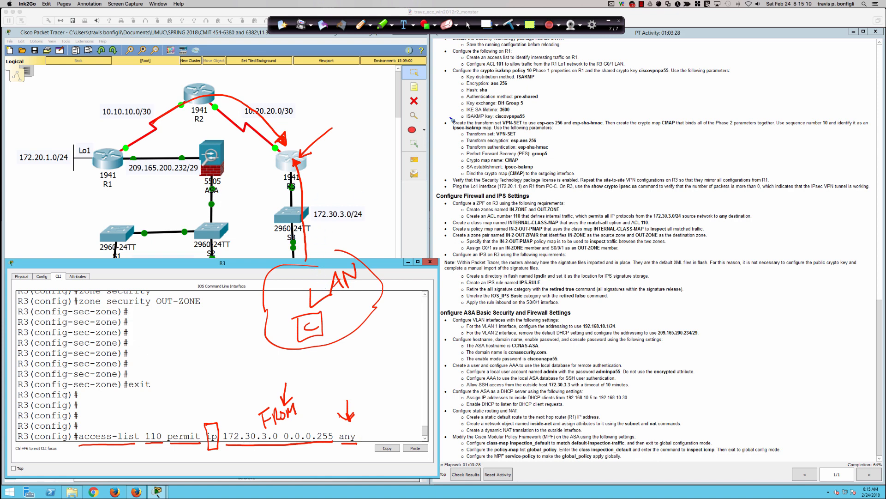
pyautogui.click(509, 22)
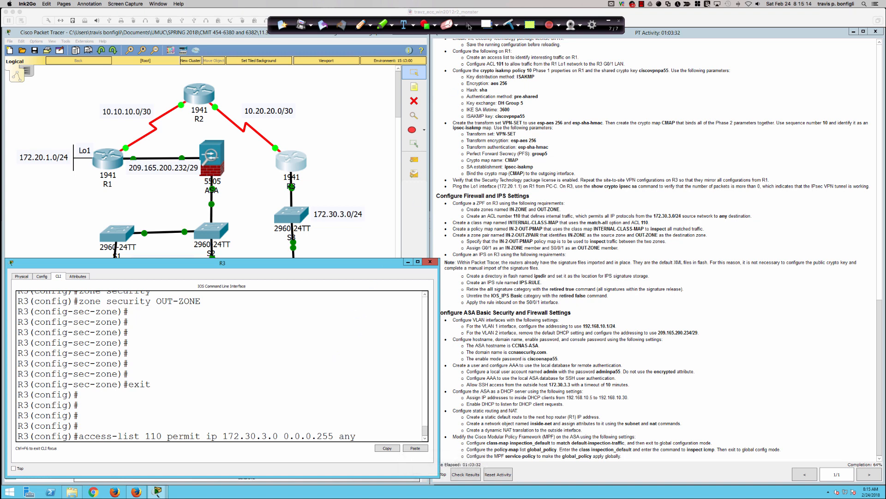
pyautogui.click(346, 372)
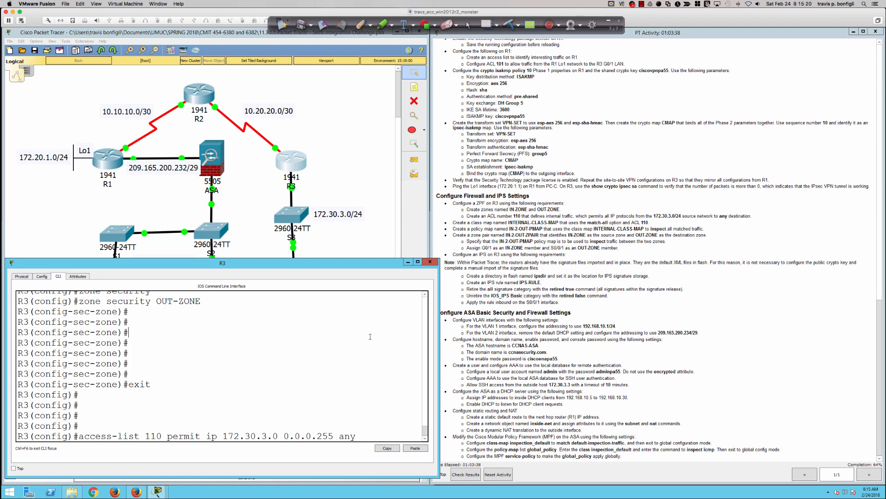
# Add 'access-list 110 deny ip any any' on R3.
pyautogui.press('Return')
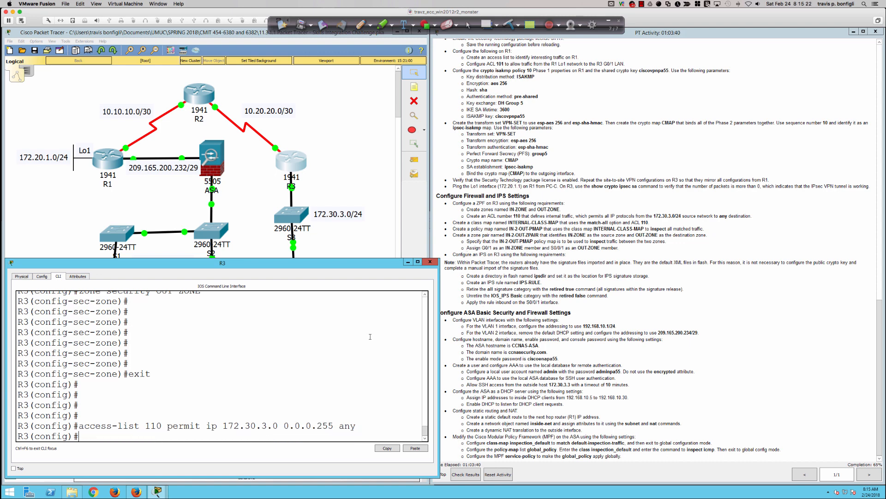
pyautogui.write('access-list 110 deny ip any any')
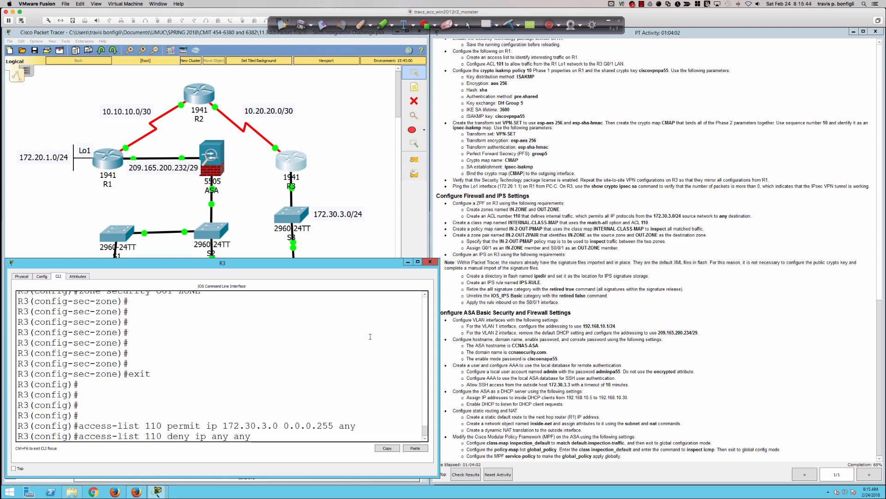
pyautogui.press('Return')
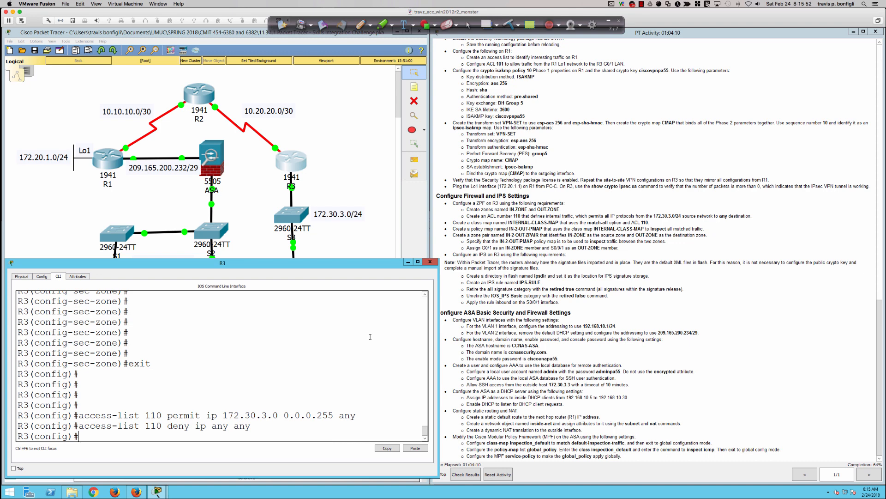
# Remove the deny-all entry with 'no access-list 110 deny ip any any', then list R3's access lists.
pyautogui.press('Up')
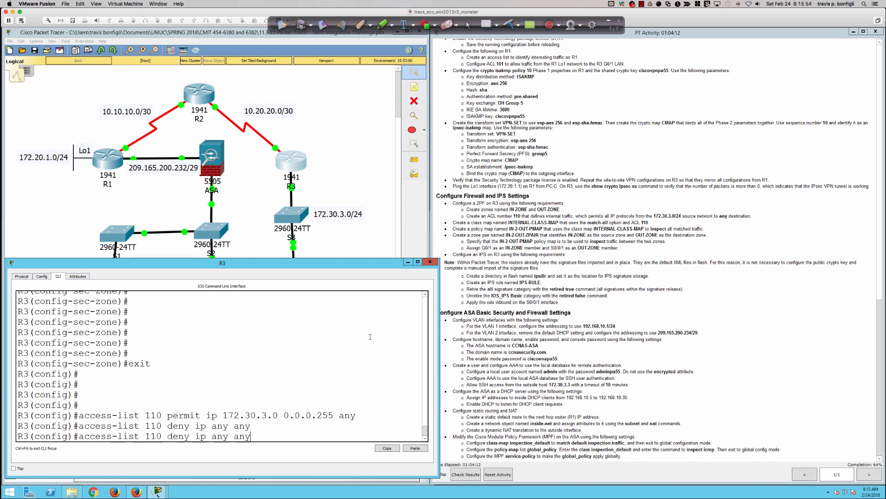
pyautogui.hotkey('ctrl', 'a')
pyautogui.write('no')
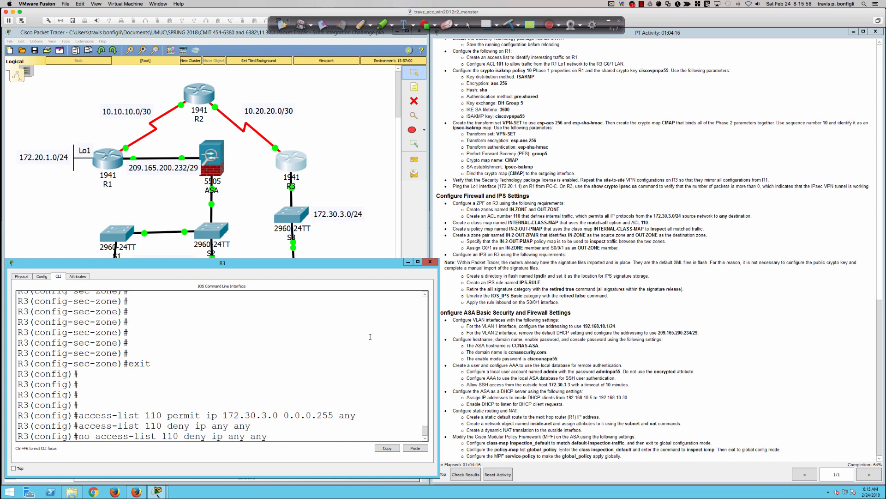
pyautogui.press('Return')
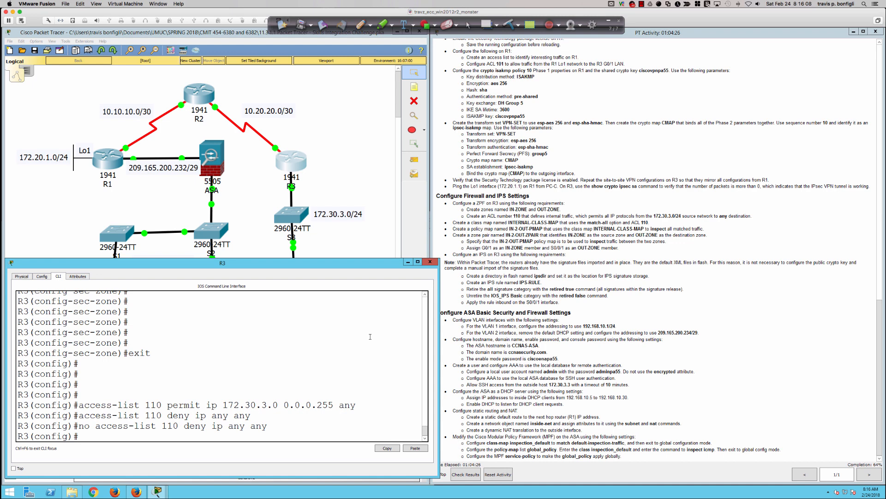
pyautogui.write('do sh access-list')
pyautogui.press('Return')
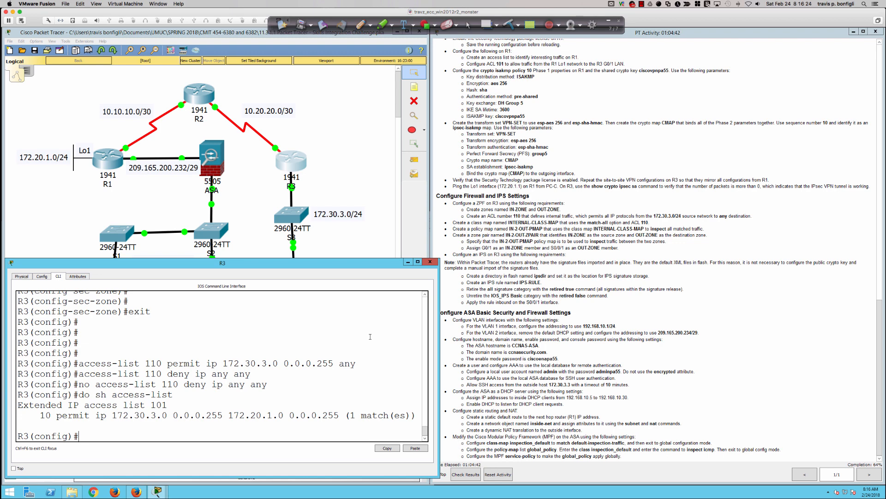
# Page through R3's 'do sh run' output and scroll back to find access-list 101.
pyautogui.press('Return')
pyautogui.press('Return')
pyautogui.write('do sh run')
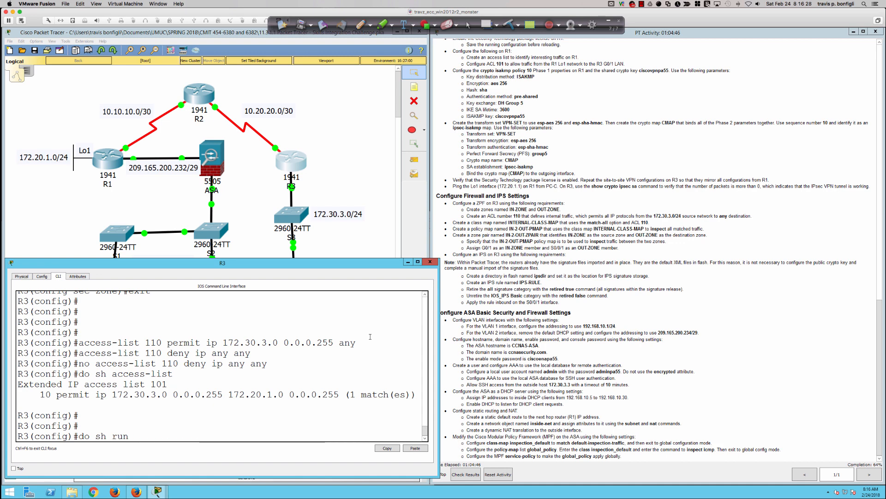
pyautogui.press('Return')
pyautogui.press('space')
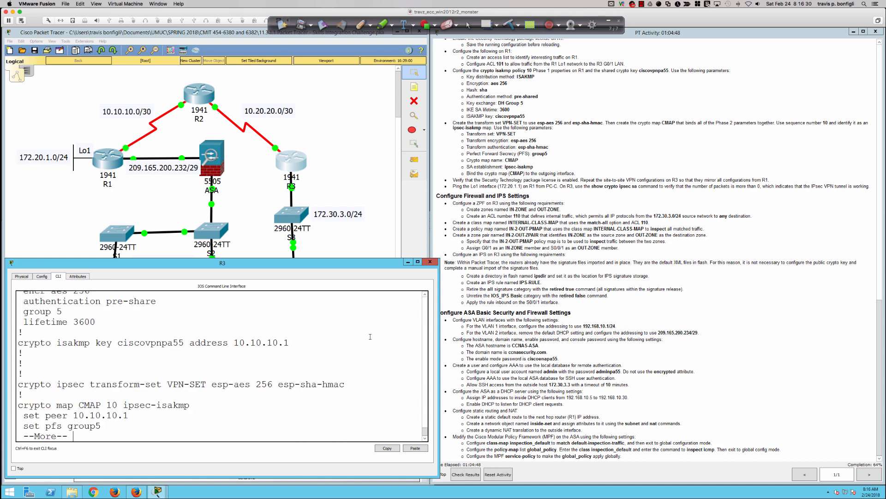
pyautogui.press('space')
pyautogui.press('space')
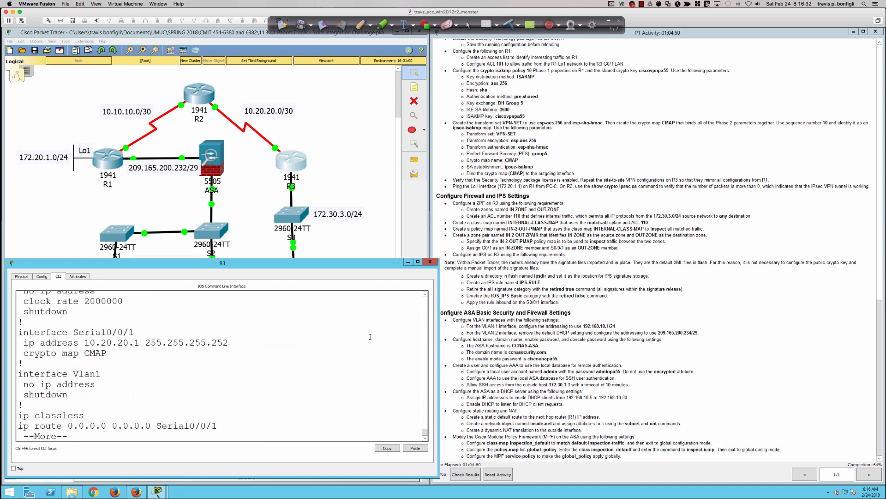
pyautogui.press('space')
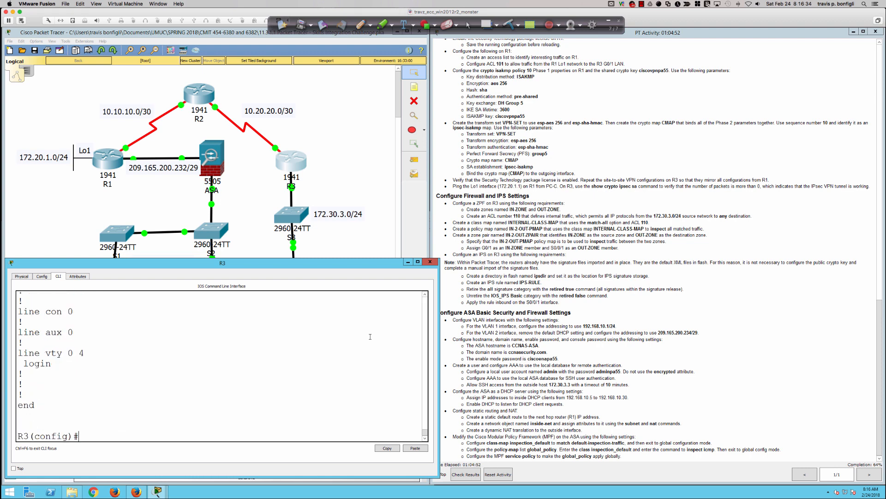
pyautogui.scroll(4, 372, 341)
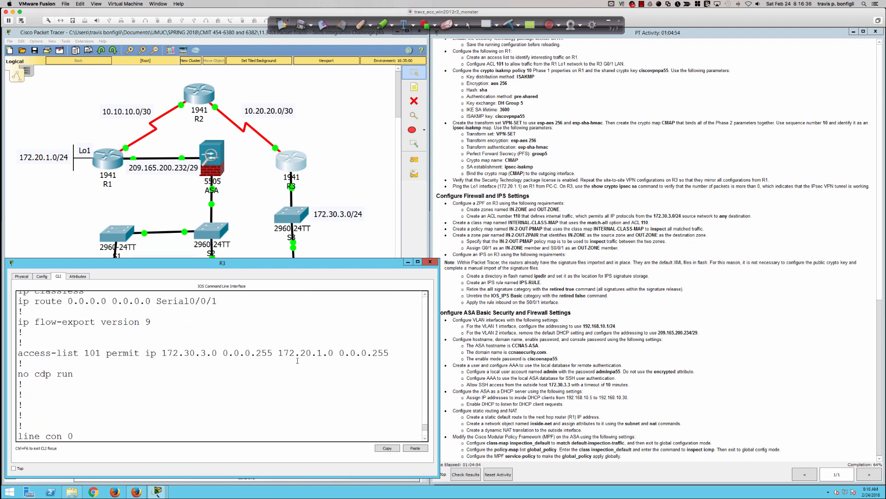
pyautogui.scroll(1, 298, 360)
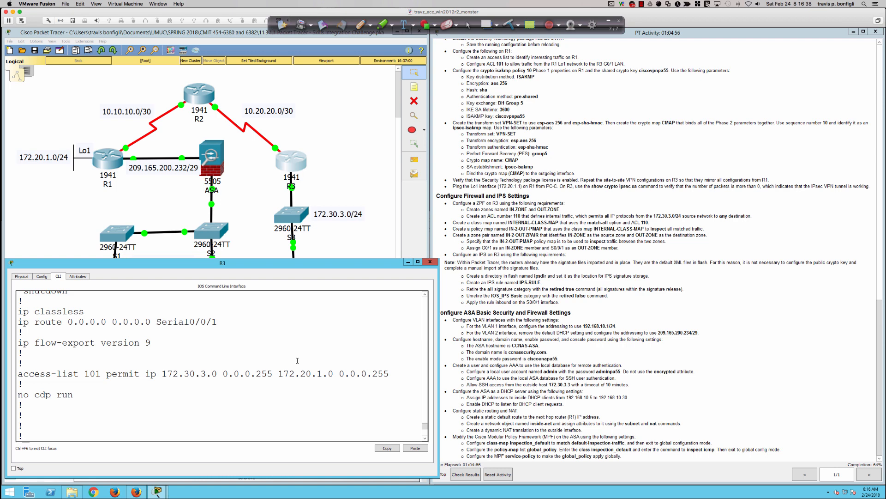
pyautogui.scroll(-4, 298, 360)
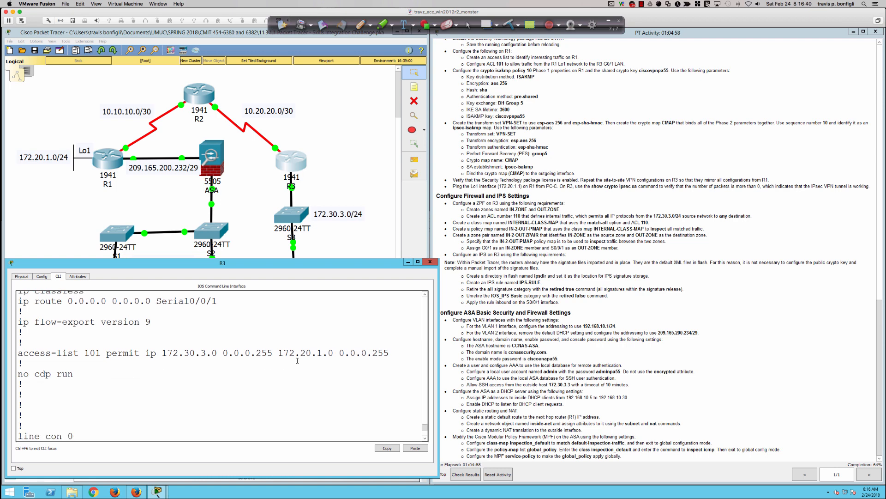
pyautogui.scroll(-1, 297, 360)
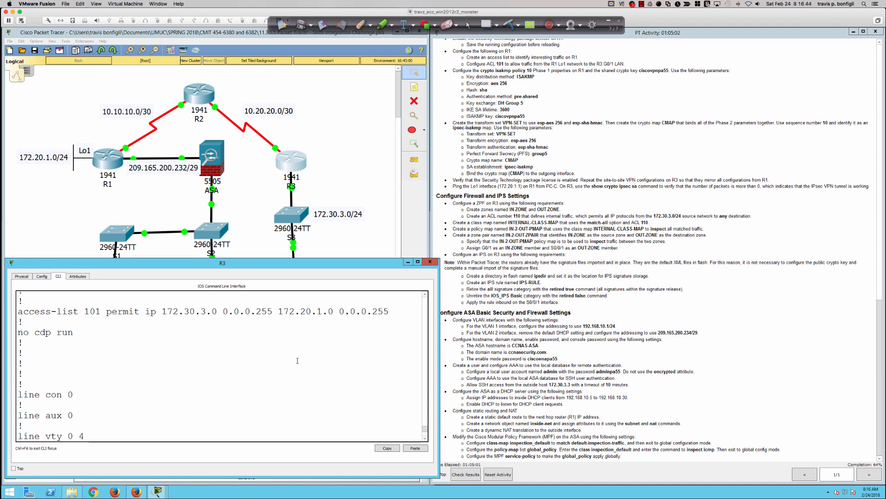
# Enter 'access-list 110 permit ip 172.30.3.0 0.0.0.255 any' on R3.
pyautogui.write('access-list')
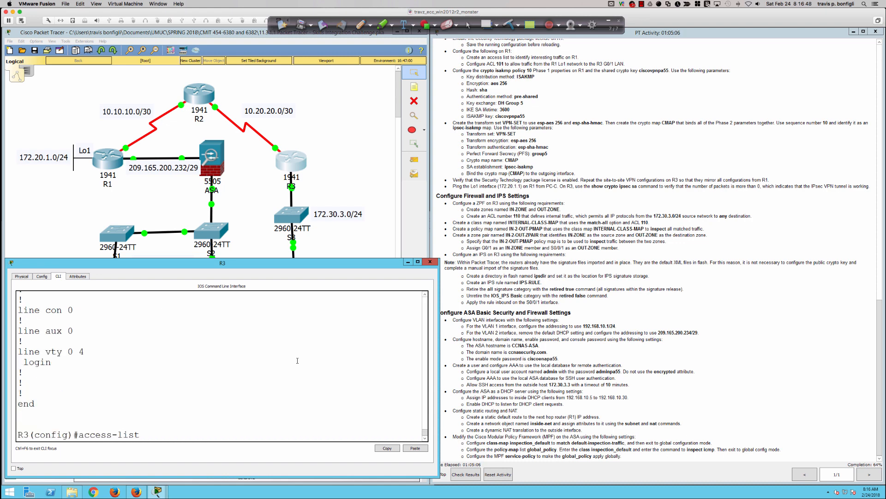
pyautogui.write(' 110 permit ip 172.30.3.0 0.0.0.255 any')
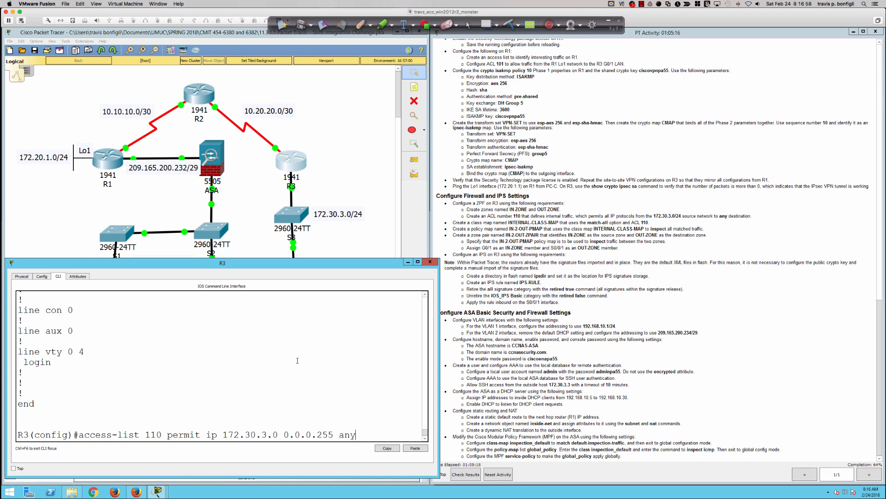
pyautogui.press('Return')
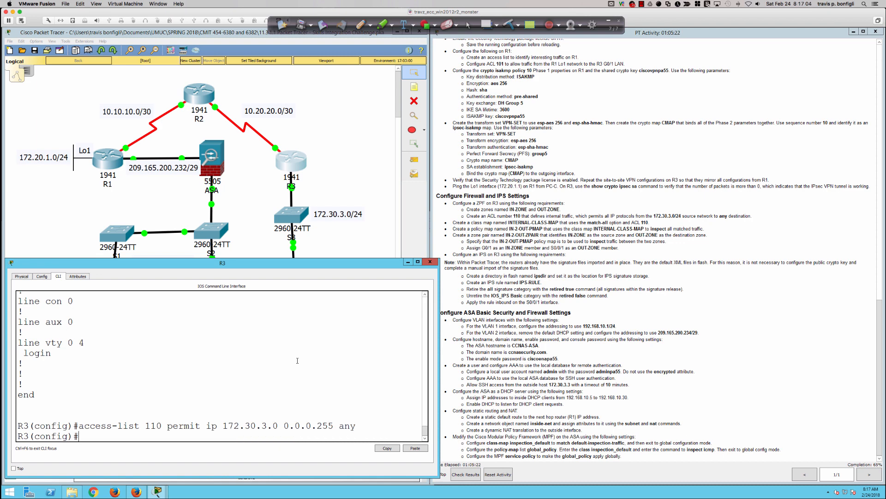
pyautogui.press('Return')
pyautogui.press('Return')
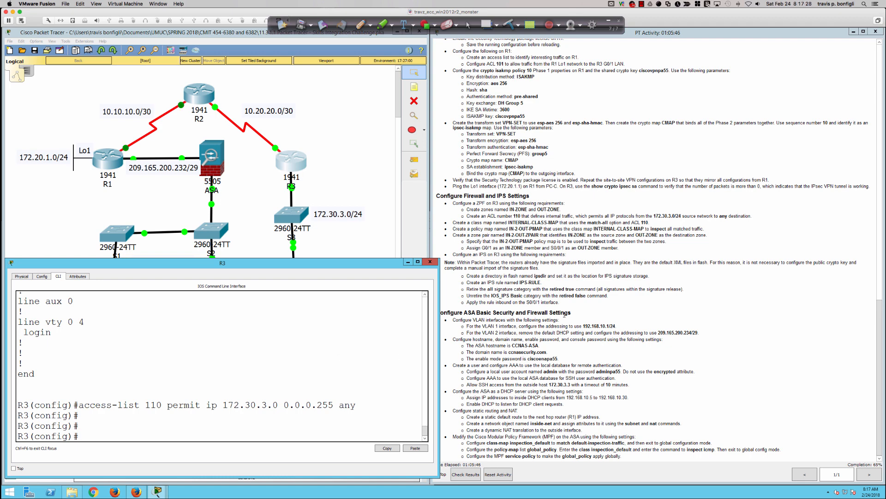
# Highlight the ACL 110 task, then query 'class-map type inspect ?' on R3 for its options.
pyautogui.moveTo(469, 216); pyautogui.dragTo(753, 217)
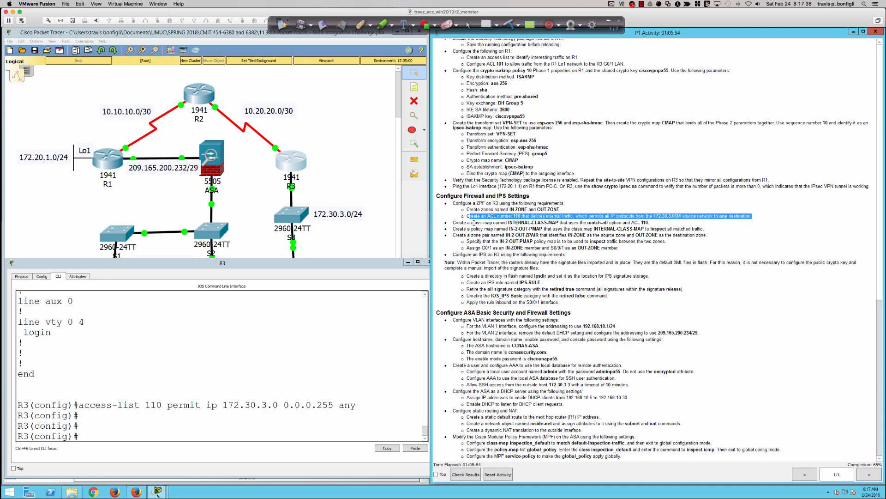
pyautogui.click(369, 358)
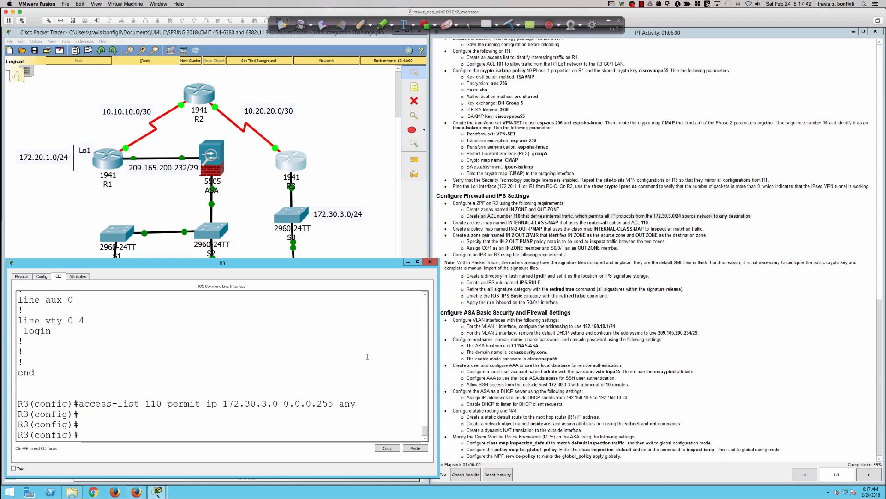
pyautogui.press('Return')
pyautogui.press('Return')
pyautogui.press('Return')
pyautogui.write('class-map')
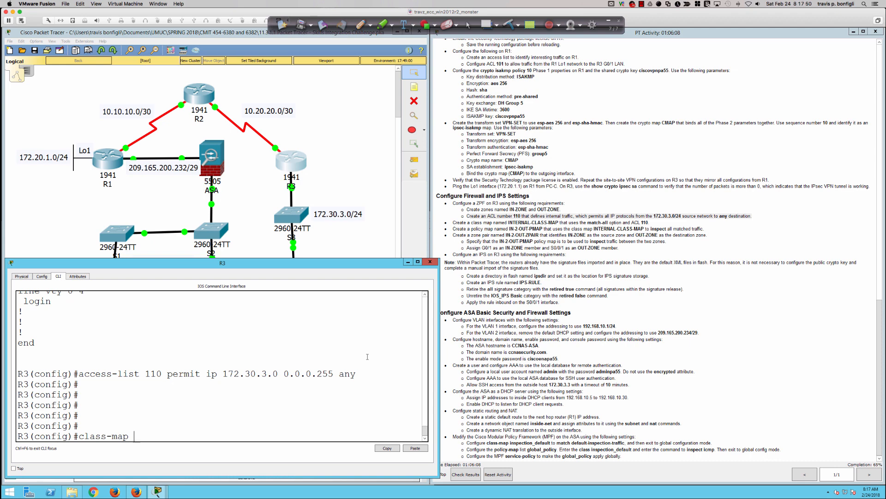
pyautogui.write('typ inspect')
pyautogui.press('BackSpace')
pyautogui.press('BackSpace')
pyautogui.press('BackSpace')
pyautogui.press('BackSpace')
pyautogui.press('BackSpace')
pyautogui.press('BackSpace')
pyautogui.press('BackSpace')
pyautogui.press('BackSpace')
pyautogui.press('BackSpace')
pyautogui.press('BackSpace')
pyautogui.press('BackSpace')
pyautogui.press('BackSpace')
pyautogui.press('BackSpace')
pyautogui.write('type inspce')
pyautogui.press('BackSpace')
pyautogui.press('BackSpace')
pyautogui.write('ect')
pyautogui.press('Tab')
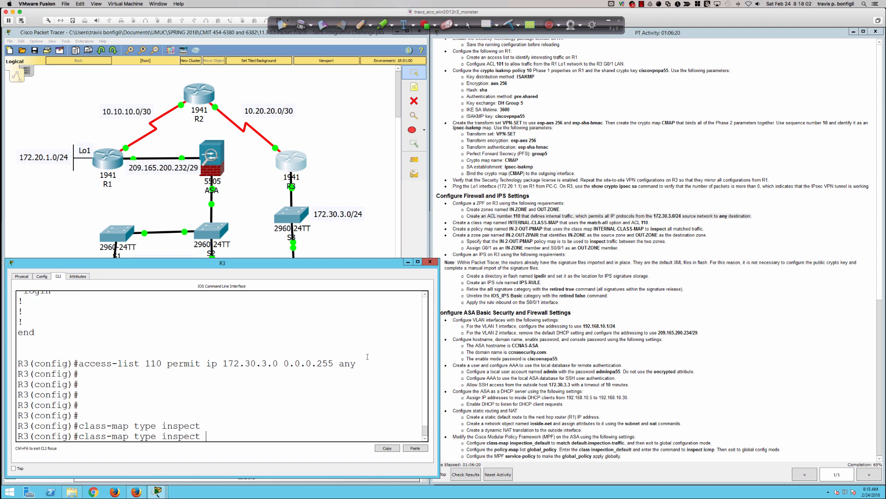
pyautogui.write('?')
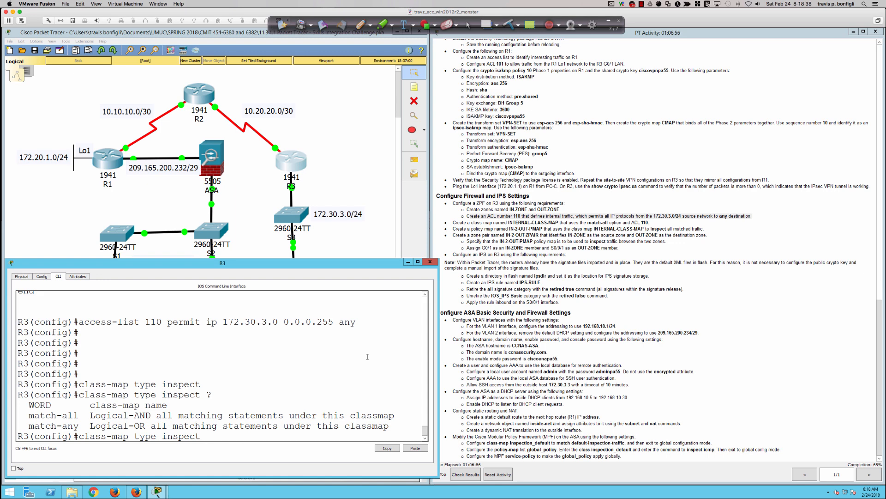
# Create match-all inspect class map INTERNAL-CLASS-MAP on R3 matching access-group 110.
pyautogui.write('match-all')
pyautogui.write('INTERNAL')
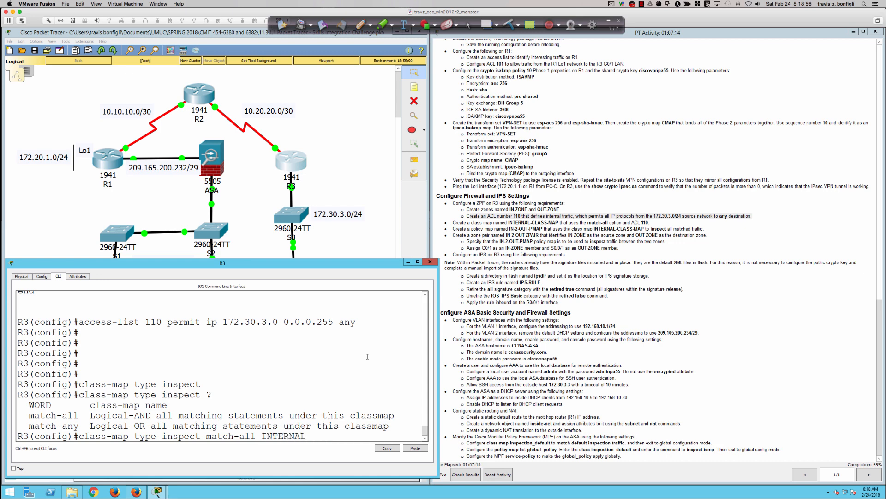
pyautogui.write('-CLASS-MAP')
pyautogui.press('Return')
pyautogui.write('match ')
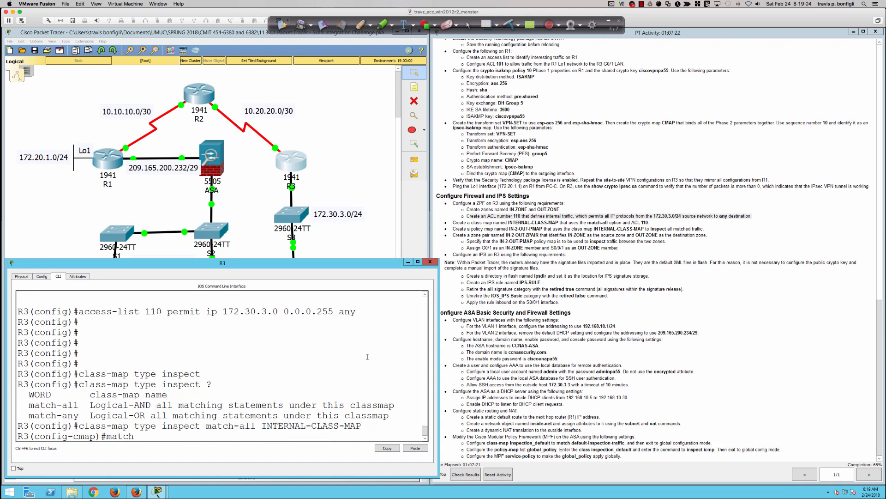
pyautogui.write('acc')
pyautogui.press('Tab')
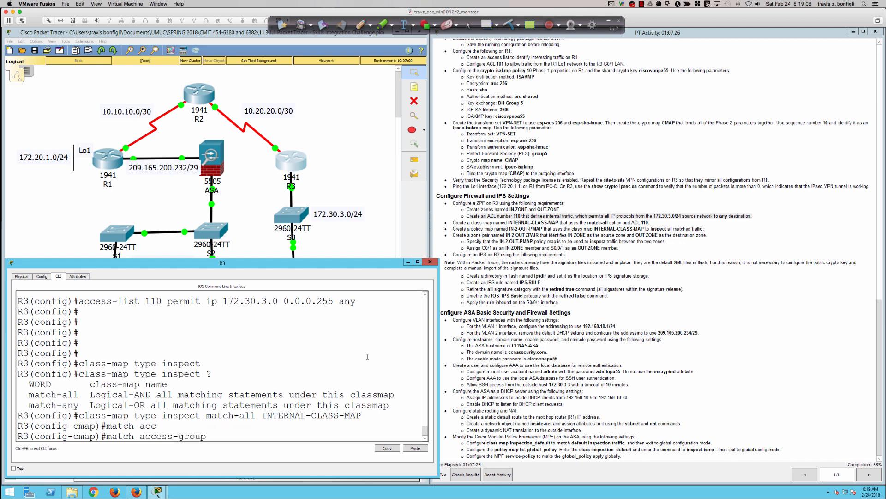
pyautogui.write('?')
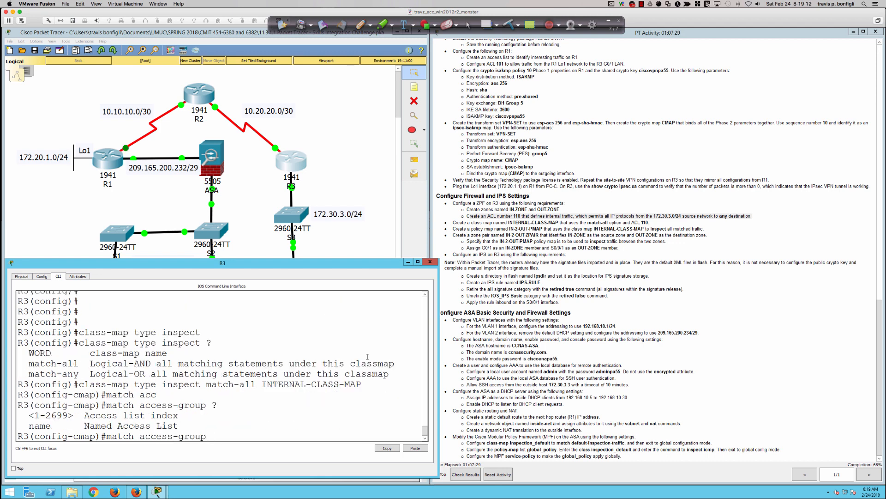
pyautogui.write('110')
pyautogui.press('Return')
pyautogui.press('Return')
pyautogui.press('Return')
pyautogui.press('Return')
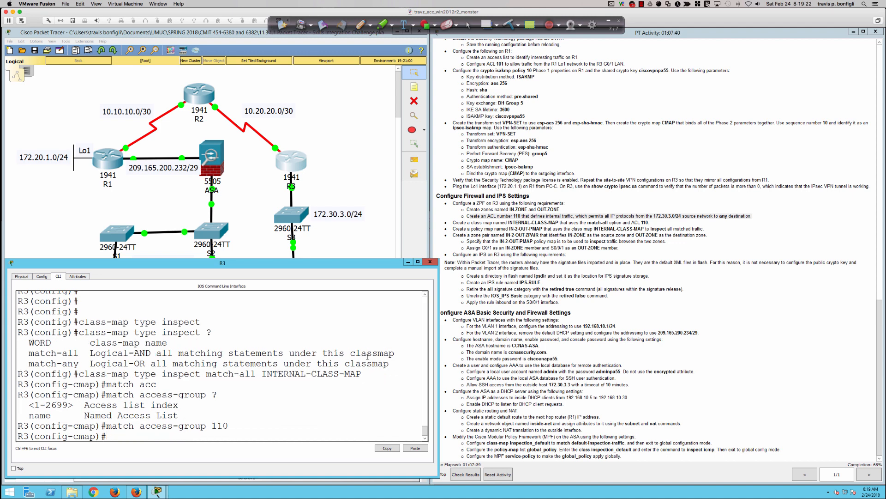
pyautogui.write('exit')
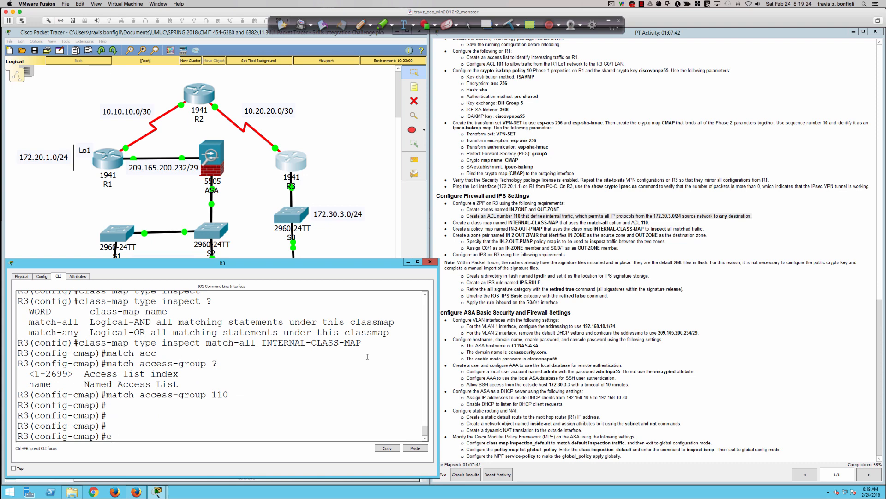
pyautogui.press('Return')
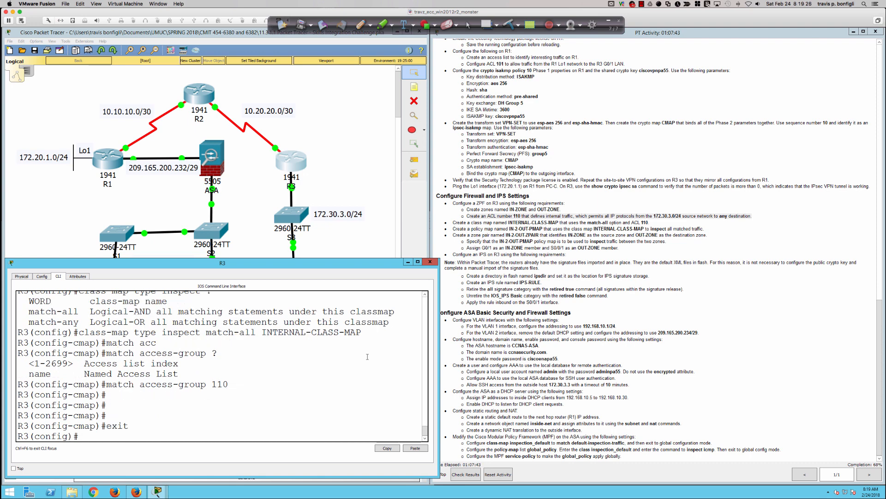
# Create inspect policy map IN-2-OUT-PMAP and add class INTERNAL-CLASS-MAP to it.
pyautogui.write('policy-map typ inspect')
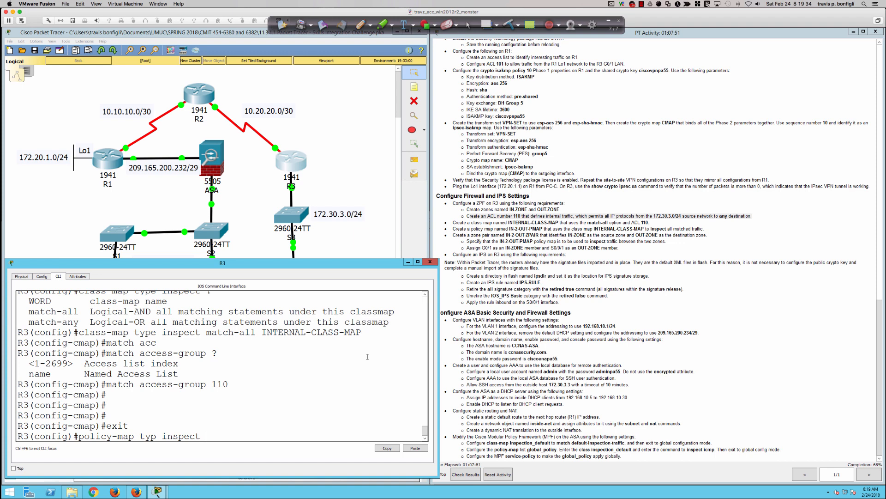
pyautogui.write(' IN-2-OUT-PMAP')
pyautogui.press('Return')
pyautogui.write('class type ins')
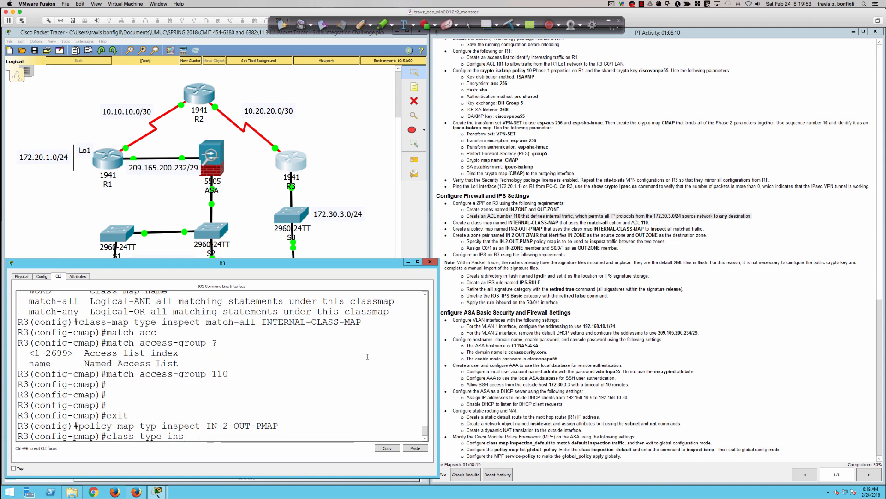
pyautogui.press('Tab')
pyautogui.write('INS')
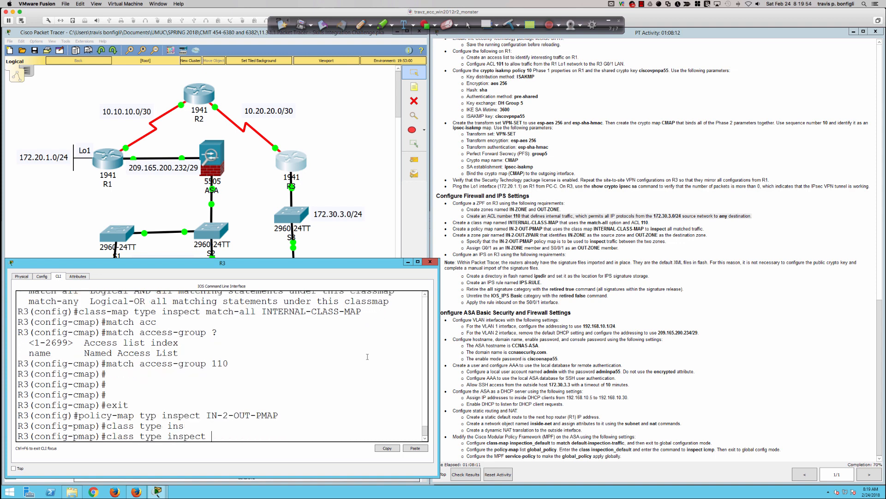
pyautogui.write('T')
pyautogui.press('BackSpace')
pyautogui.press('BackSpace')
pyautogui.write('TERMA')
pyautogui.press('BackSpace')
pyautogui.press('BackSpace')
pyautogui.press('BackSpace')
pyautogui.write('RNAL-CLASS-MAP')
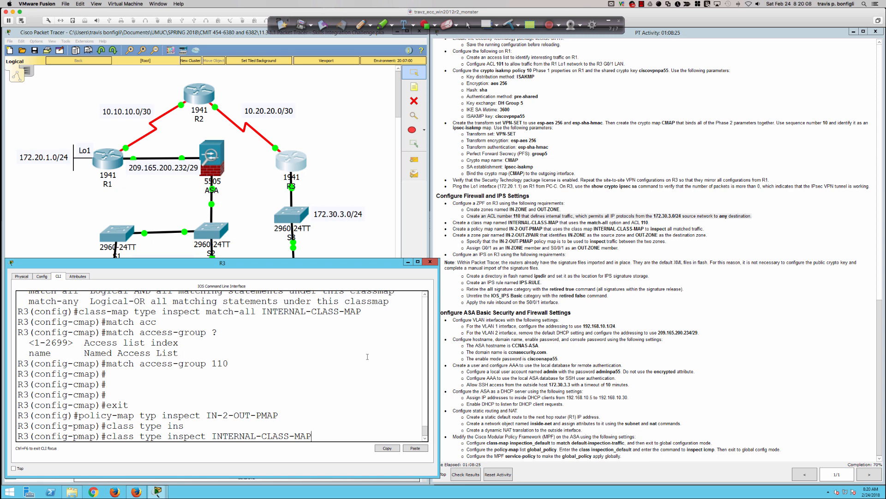
pyautogui.press('Return')
# Enable inspect for the INTERNAL-CLASS-MAP class and return to global configuration.
pyautogui.write('inspect')
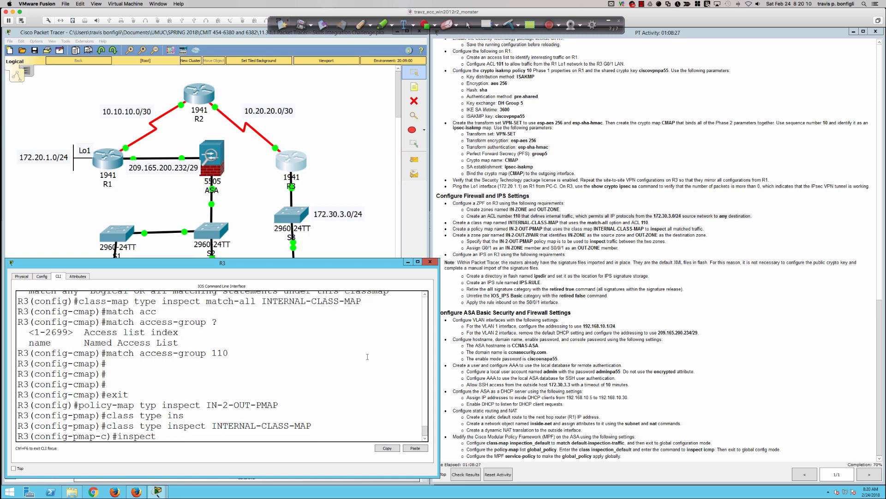
pyautogui.press('Return')
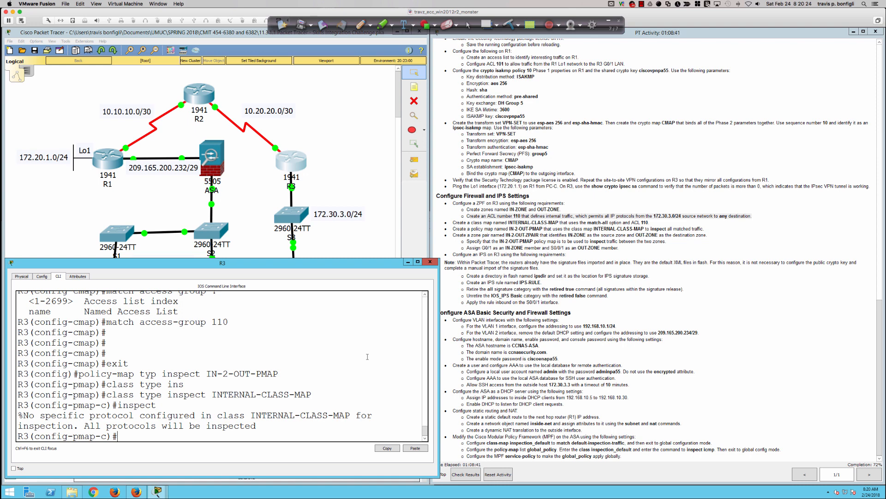
pyautogui.press('Return')
pyautogui.press('Return')
pyautogui.press('Return')
pyautogui.write('exit')
pyautogui.press('Return')
pyautogui.write('exit')
pyautogui.press('Return')
pyautogui.press('Return')
pyautogui.press('Return')
pyautogui.press('Return')
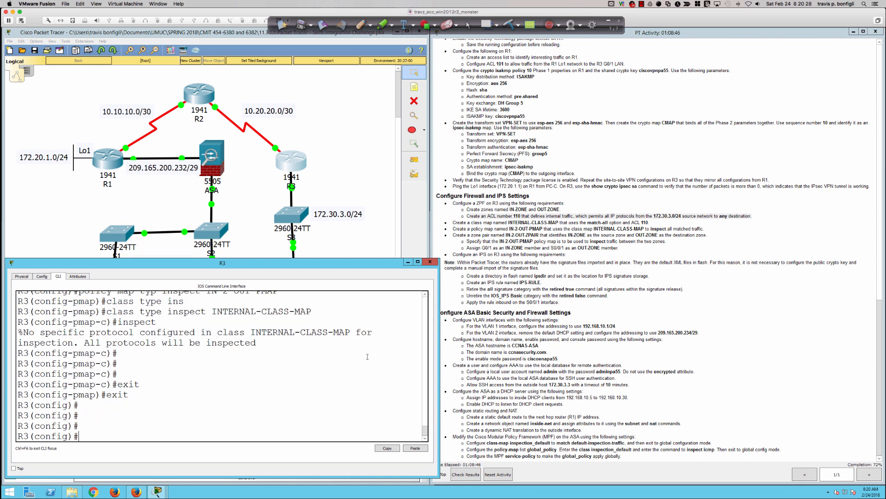
pyautogui.write('zone-pair security')
# Create security zone pair IN-2-OUT-ZPAIR with source IN-ZONE and destination OUT-ZONE.
pyautogui.press('BackSpace')
pyautogui.press('BackSpace')
pyautogui.press('BackSpace')
pyautogui.press('BackSpace')
pyautogui.press('BackSpace')
pyautogui.press('BackSpace')
pyautogui.press('BackSpace')
pyautogui.press('BackSpace')
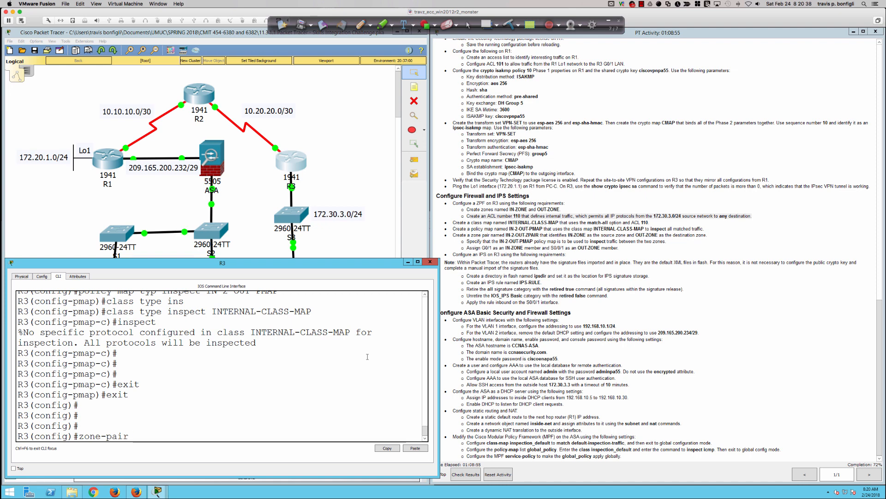
pyautogui.write('?secu')
pyautogui.press('Tab')
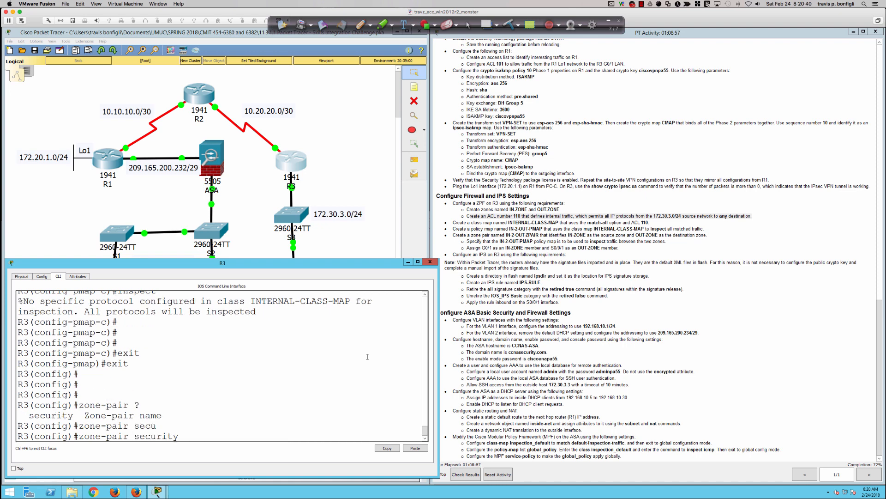
pyautogui.write('?')
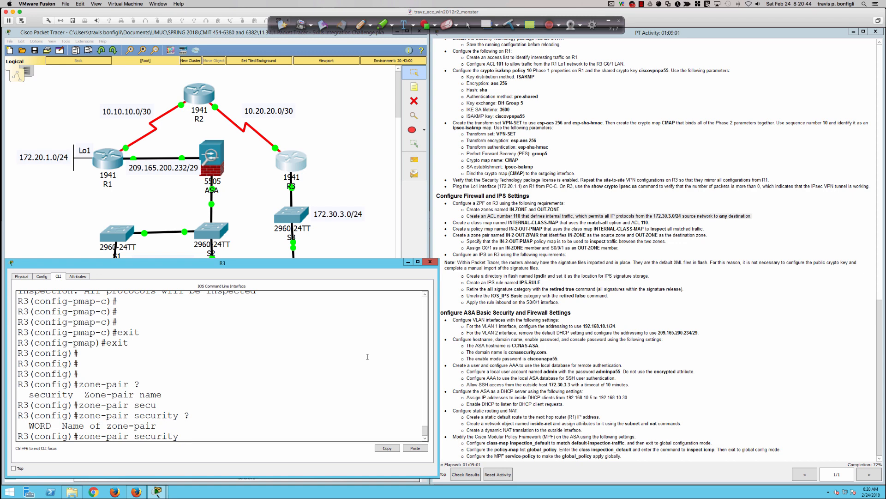
pyautogui.write('IN-2-OUT-ZPAIR')
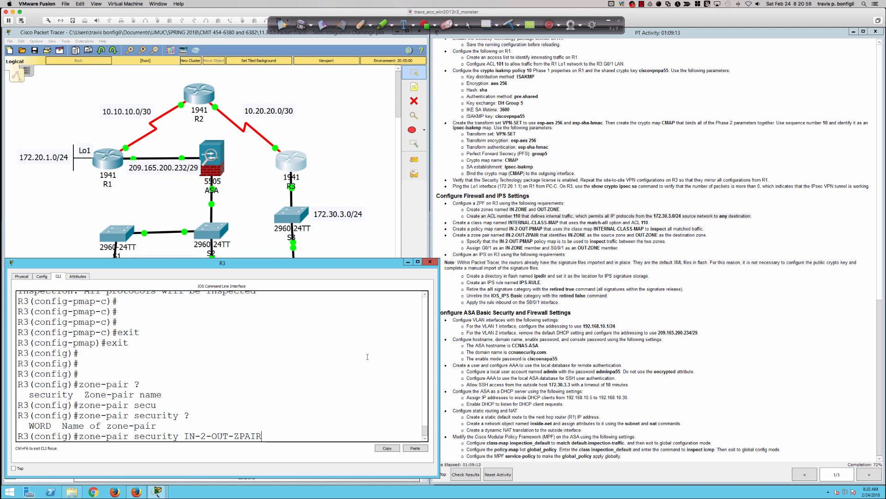
pyautogui.write('source IN-ZONE des')
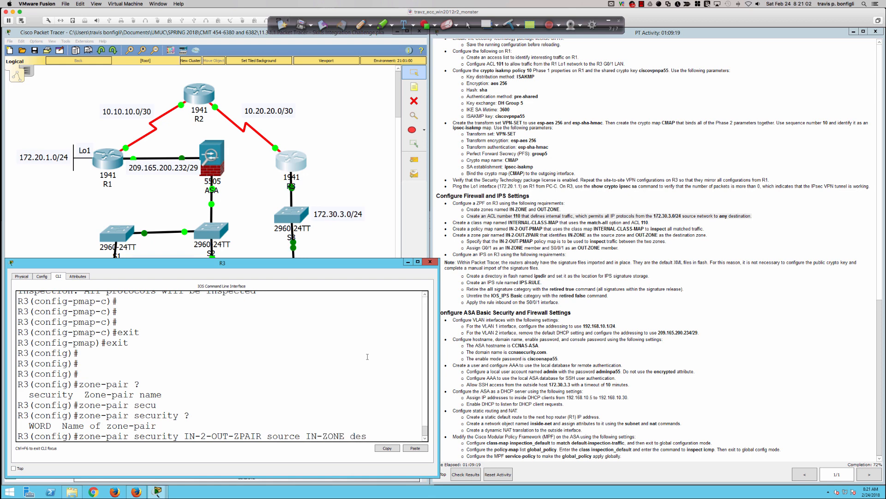
pyautogui.press('Tab')
pyautogui.write('OUT-ZONE')
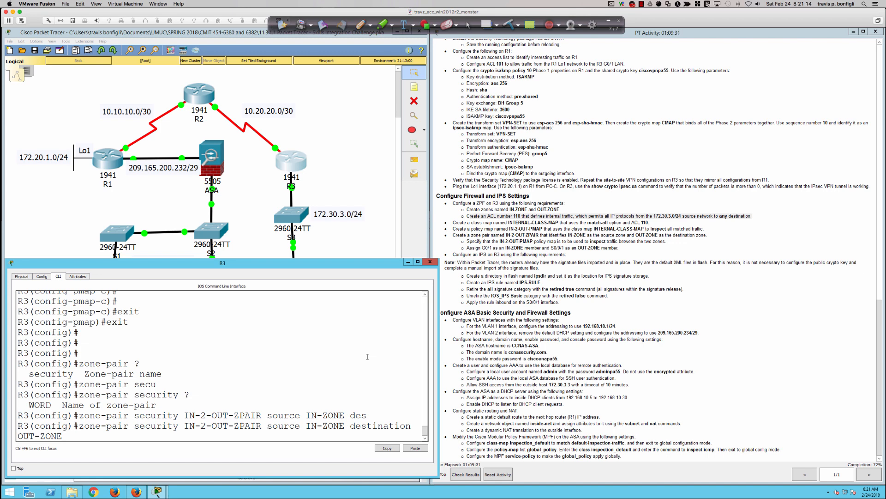
pyautogui.write('?')
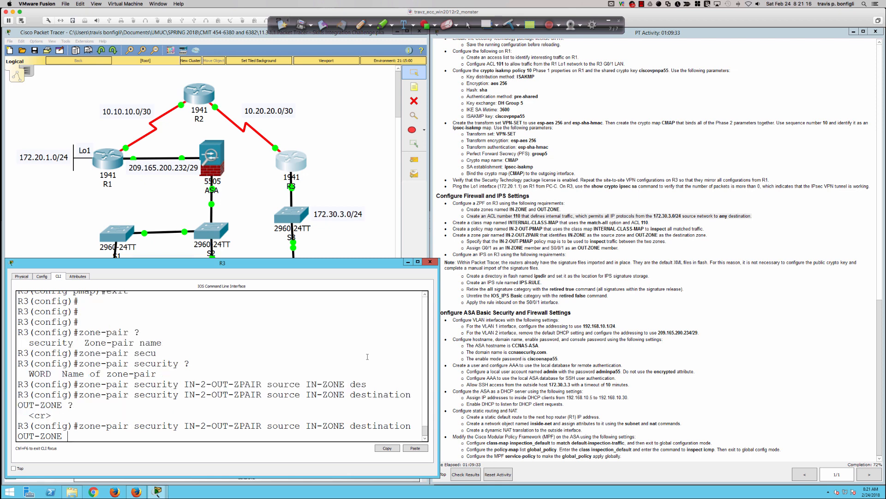
pyautogui.press('Return')
# Attach inspect service policy IN-2-OUT-PMAP to the IN-2-OUT-ZPAIR zone pair.
pyautogui.write('server')
pyautogui.press('Tab')
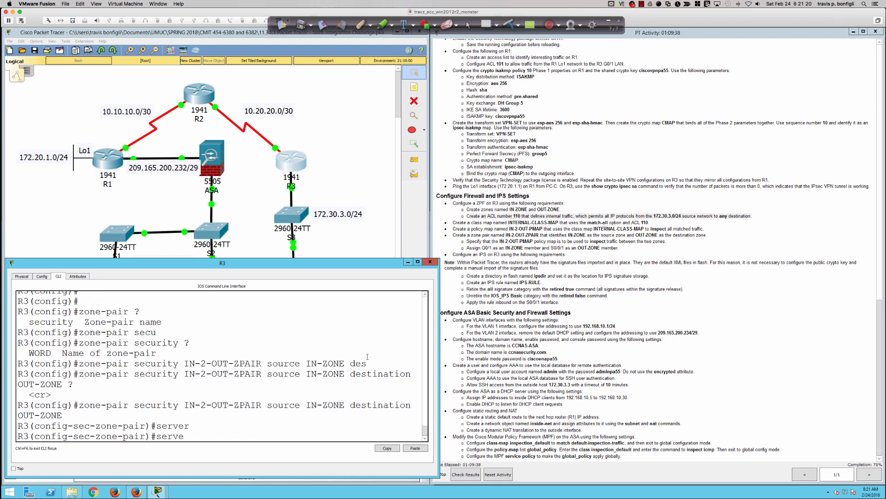
pyautogui.press('BackSpace')
pyautogui.press('Tab')
pyautogui.write('?')
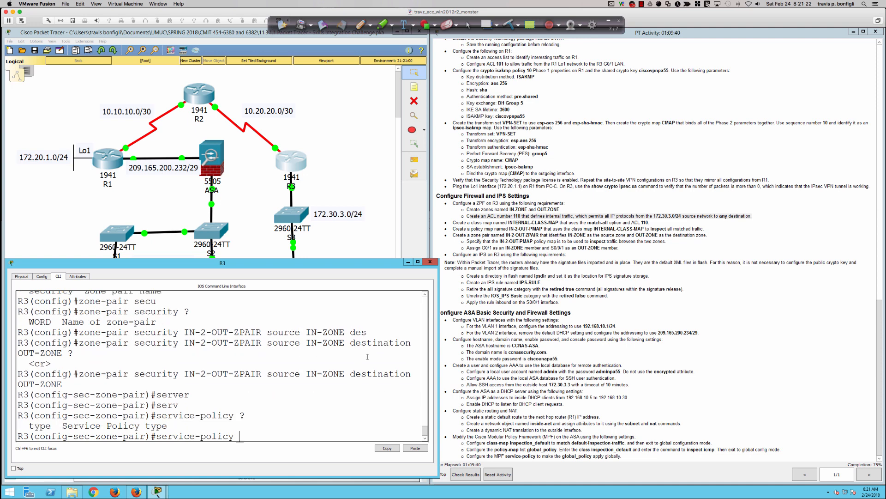
pyautogui.write('type ins')
pyautogui.press('Tab')
pyautogui.write('?')
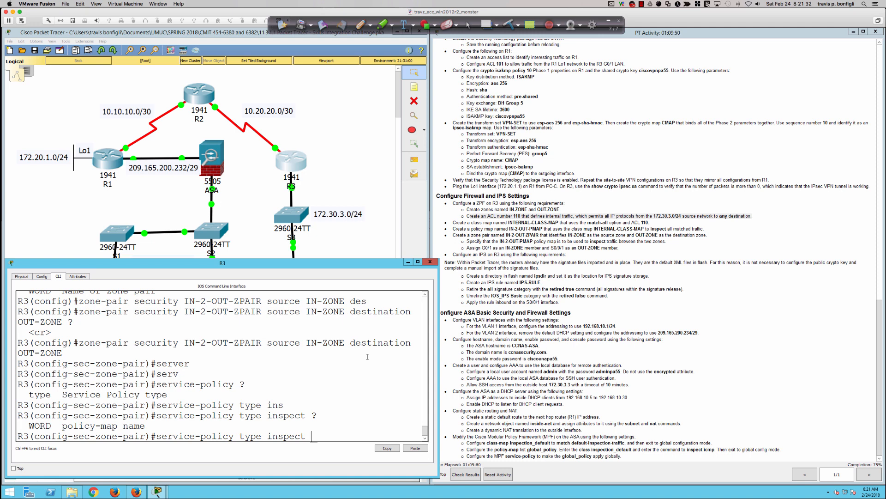
pyautogui.write('IN-2-OUT-PMAP')
pyautogui.press('Return')
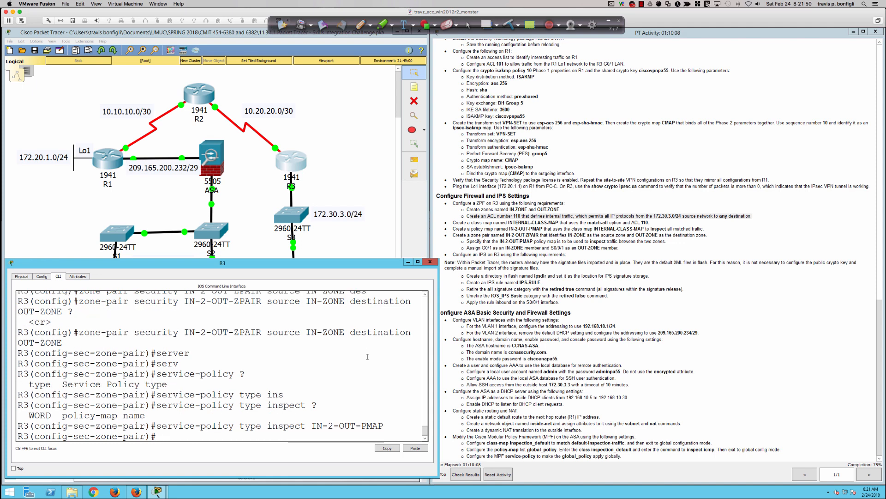
pyautogui.press('Return')
pyautogui.press('Return')
pyautogui.press('Return')
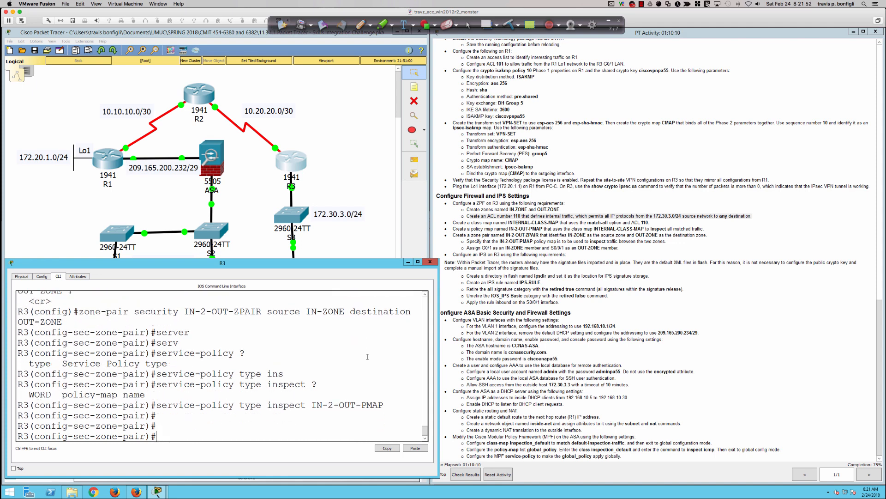
pyautogui.write('int gi')
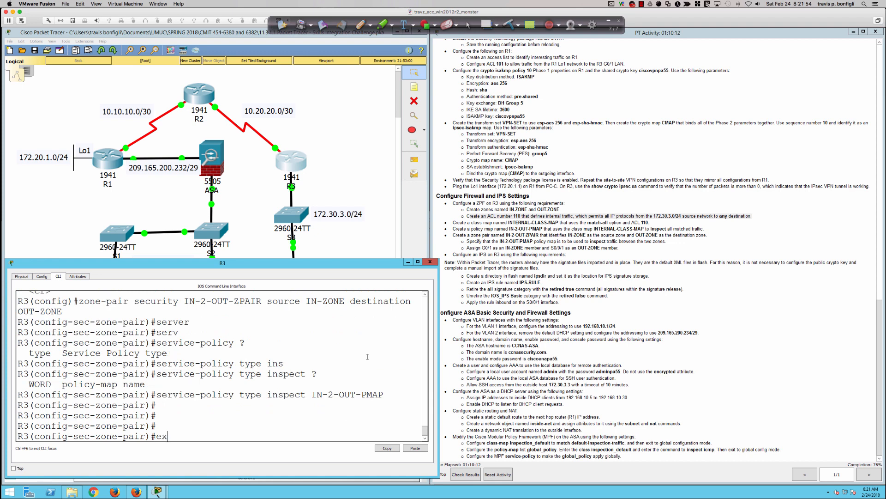
pyautogui.write('0/')
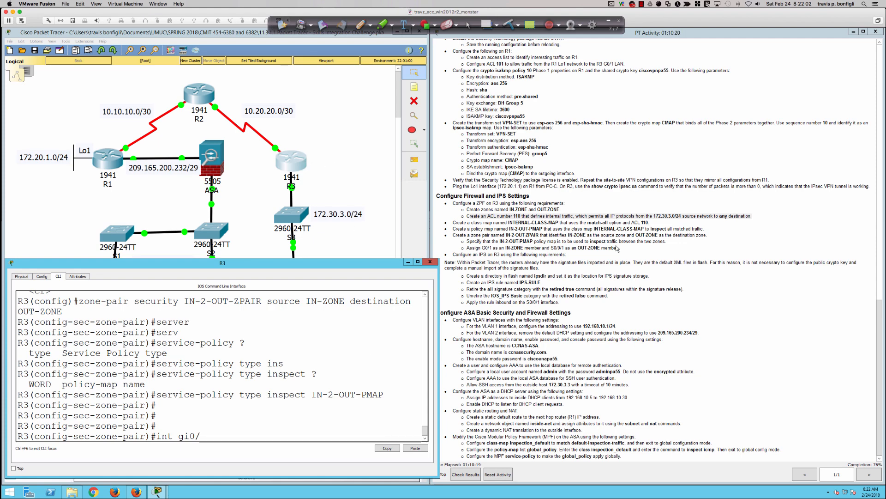
# Make interface gi0/1 a zone-member of security zone IN-ZONE.
pyautogui.scroll(20, 616, 255)
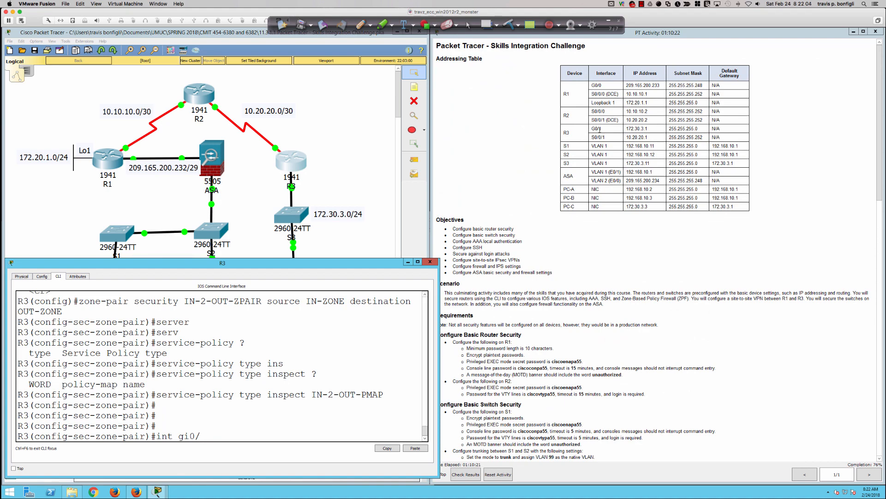
pyautogui.scroll(-20, 616, 133)
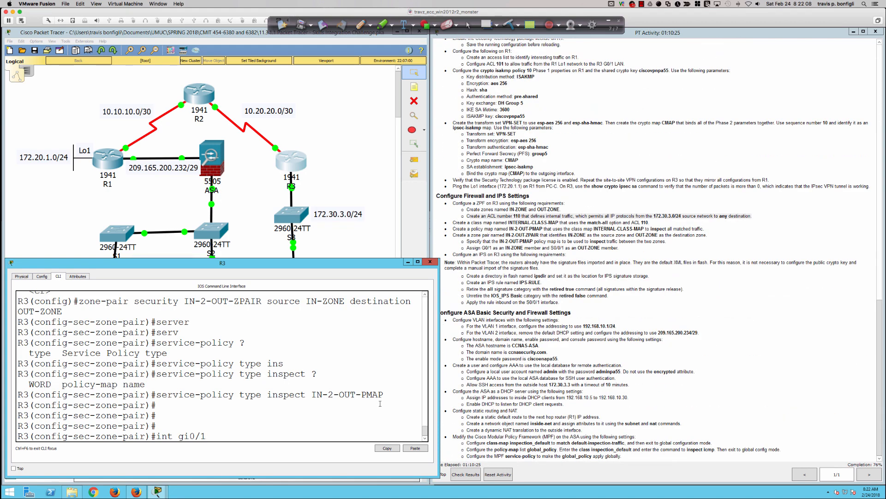
pyautogui.press('Return')
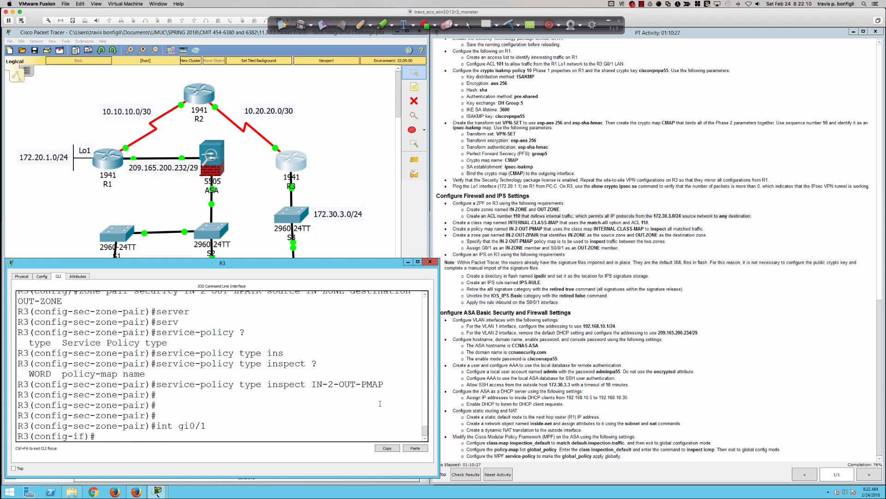
pyautogui.press('Return')
pyautogui.press('Return')
pyautogui.press('Return')
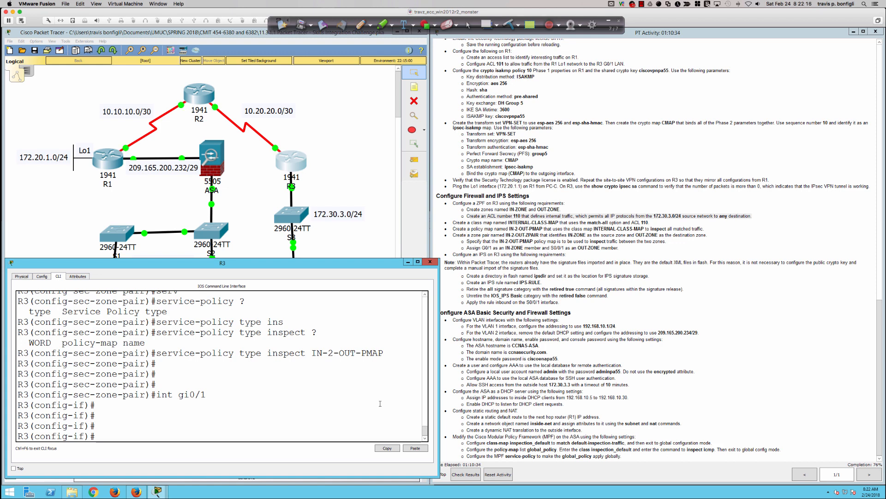
pyautogui.write('zone-member sec')
pyautogui.press('Tab')
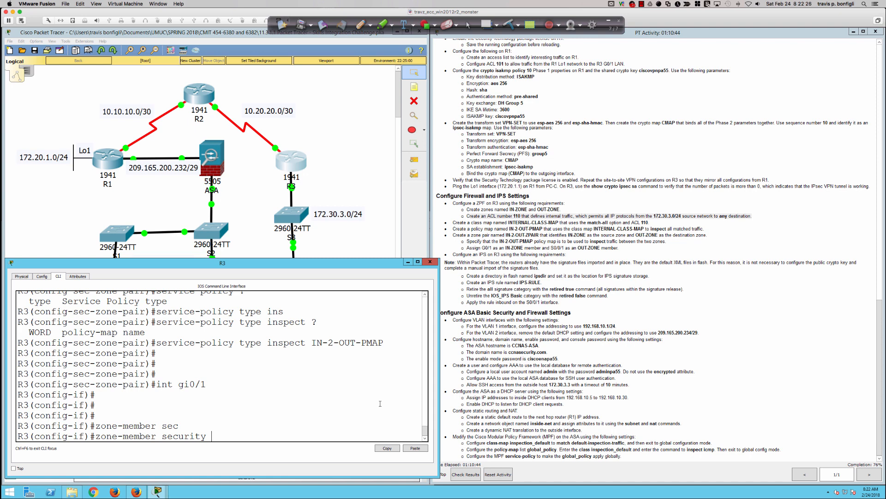
pyautogui.write('IN-ZONE')
pyautogui.press('Return')
# Make interface s0/0/1 a zone-member of OUT-ZONE and leave interface configuration.
pyautogui.write('int s0/0/1')
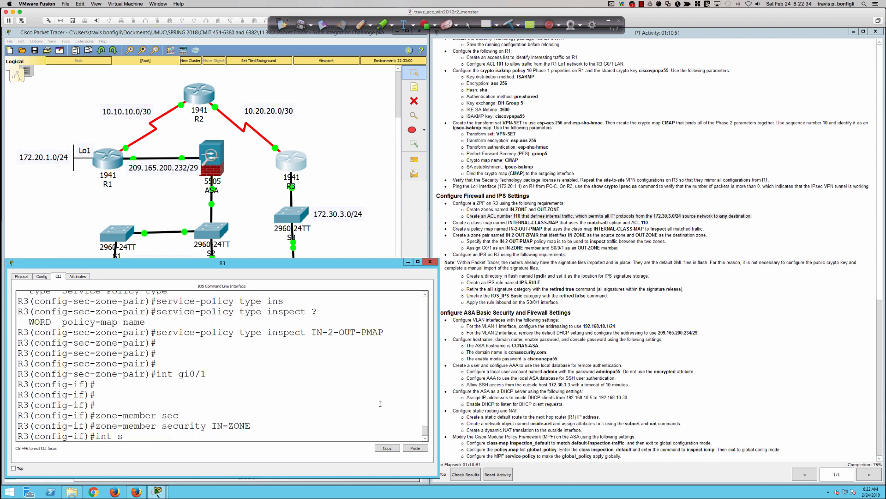
pyautogui.press('Return')
pyautogui.write('zo')
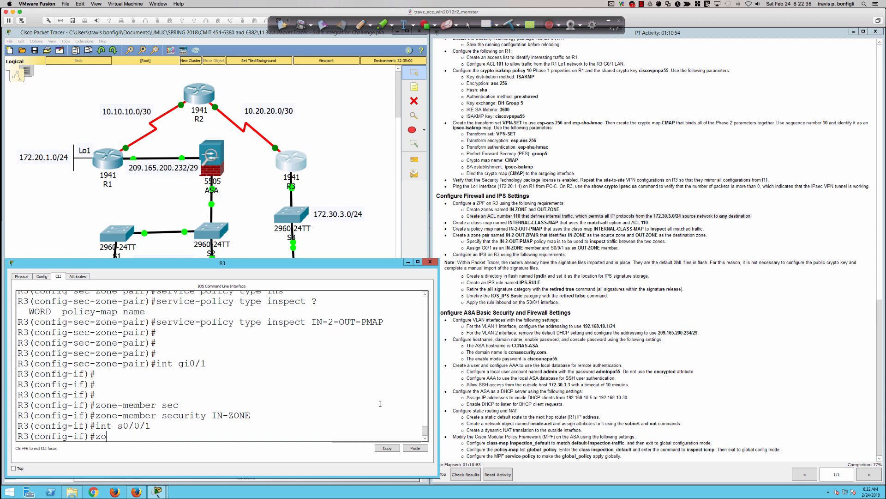
pyautogui.write('ne-mem')
pyautogui.press('Tab')
pyautogui.write('sec')
pyautogui.press('Tab')
pyautogui.write('OUT-ZONE')
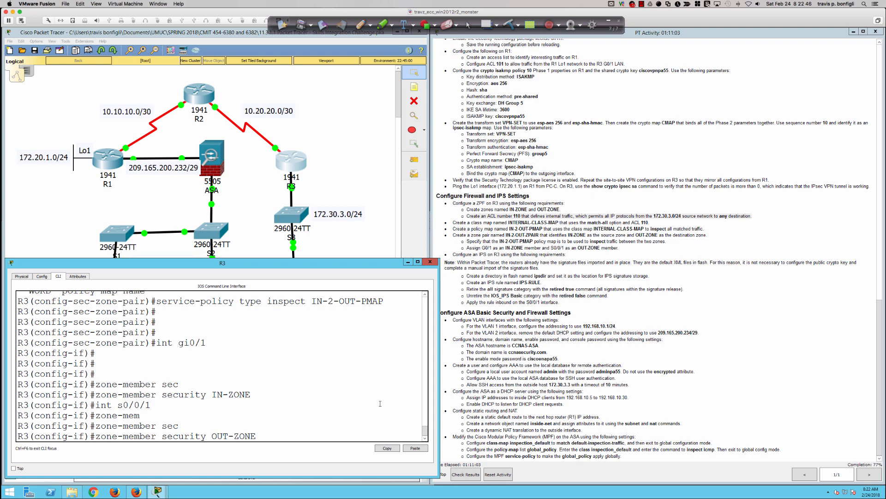
pyautogui.press('Return')
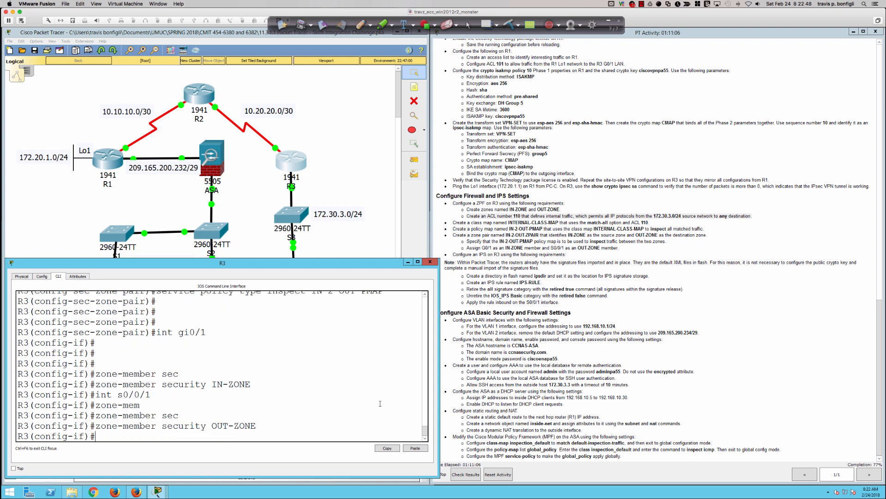
pyautogui.press('Return')
pyautogui.press('Return')
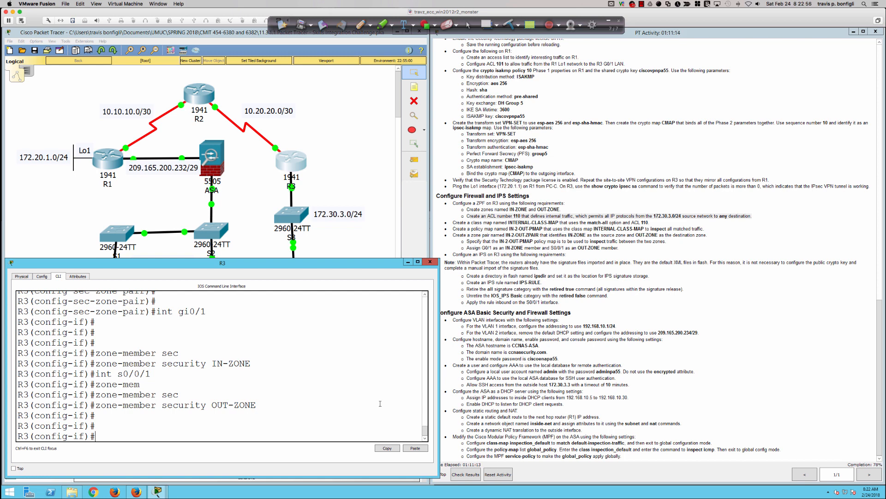
pyautogui.press('Return')
pyautogui.press('Return')
pyautogui.press('Return')
pyautogui.press('Return')
pyautogui.press('Return')
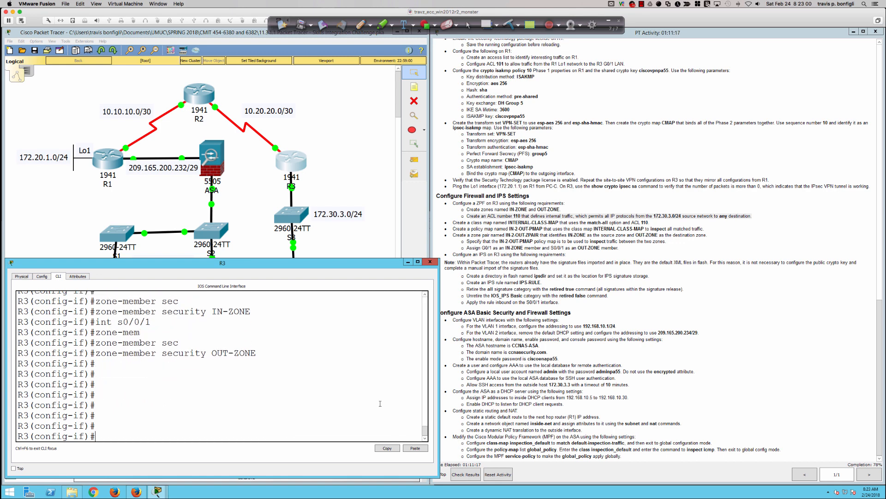
pyautogui.press('Return')
pyautogui.press('Return')
pyautogui.press('Return')
pyautogui.write('exit')
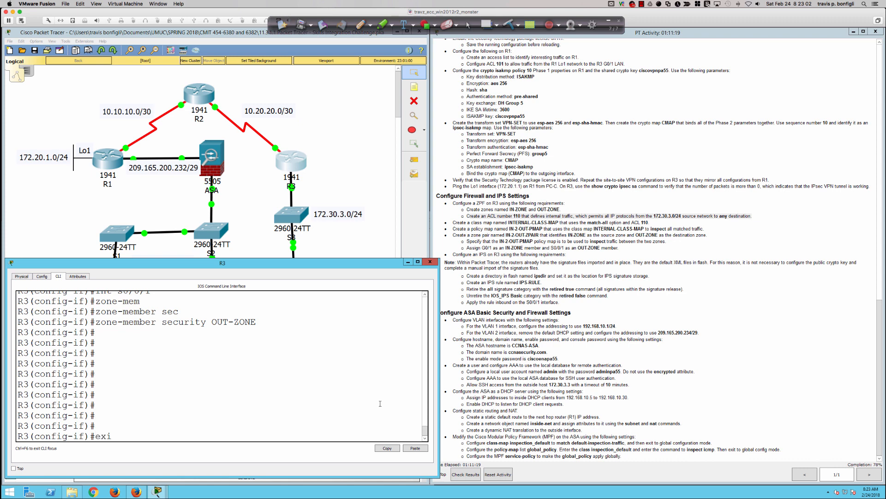
pyautogui.press('Return')
pyautogui.press('Return')
pyautogui.press('Return')
pyautogui.press('Return')
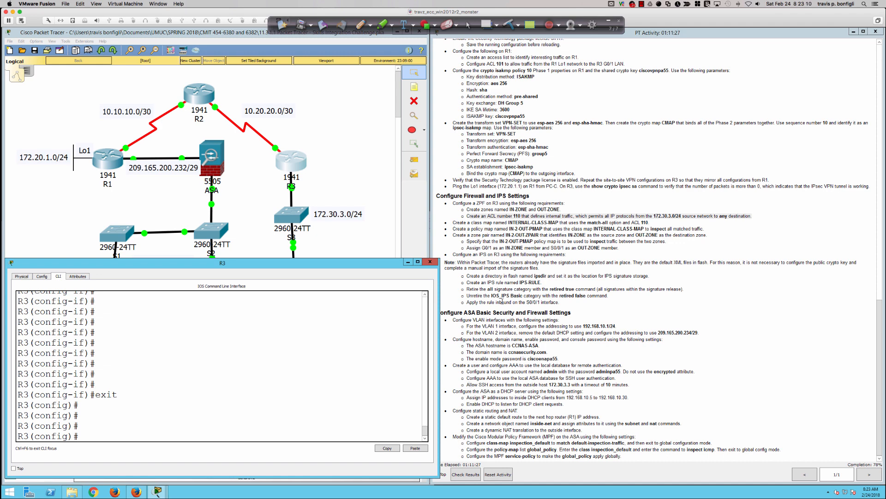
# Highlight the Configure an IPS on R3 requirements and return R3 to privileged EXEC mode.
pyautogui.click(460, 254)
pyautogui.moveTo(460, 254); pyautogui.dragTo(561, 303)
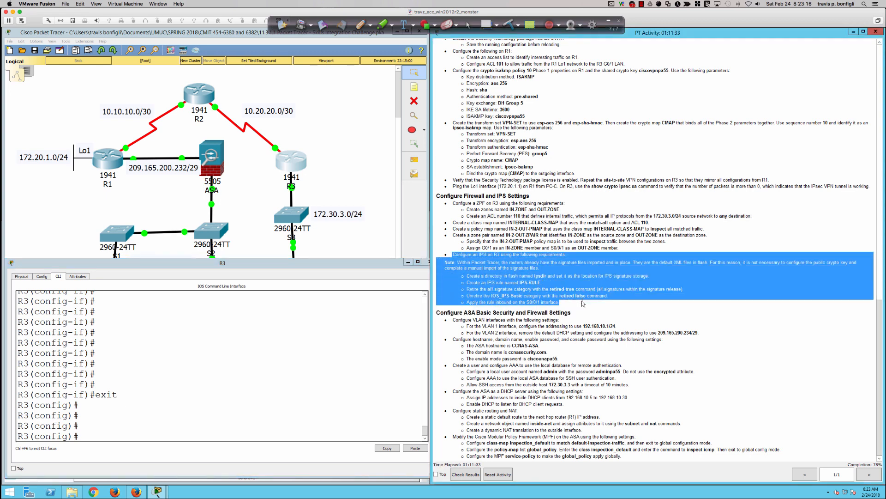
pyautogui.click(341, 342)
pyautogui.scroll(1, 344, 365)
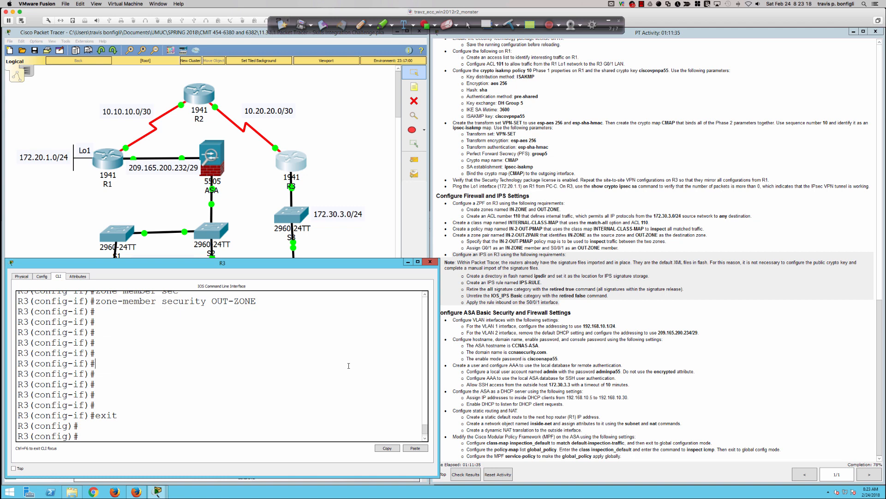
pyautogui.press('Return')
pyautogui.press('Return')
pyautogui.press('Return')
pyautogui.press('Return')
pyautogui.press('Return')
pyautogui.press('Return')
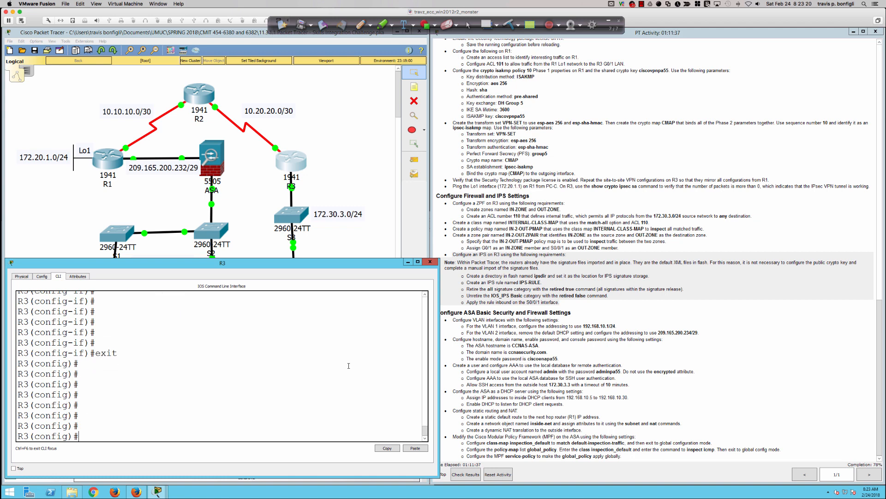
pyautogui.write('end')
pyautogui.press('Return')
pyautogui.press('Return')
pyautogui.press('Return')
pyautogui.press('Return')
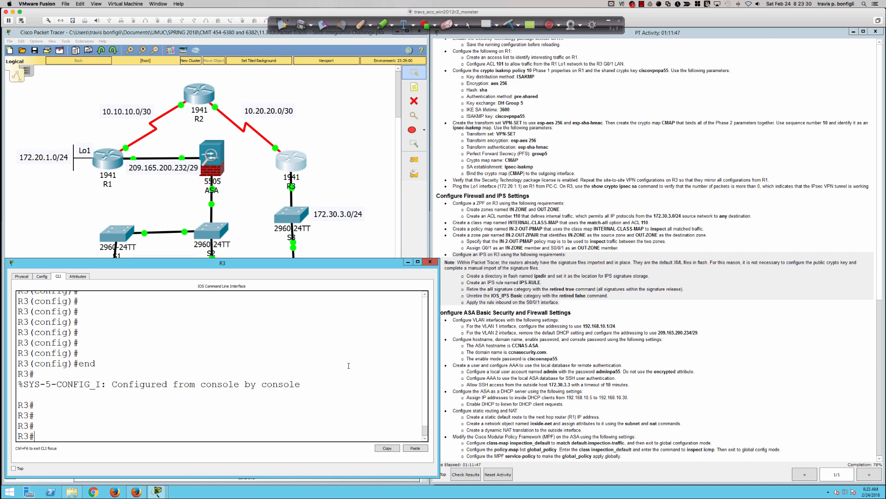
pyautogui.press('Return')
pyautogui.press('Return')
pyautogui.press('Return')
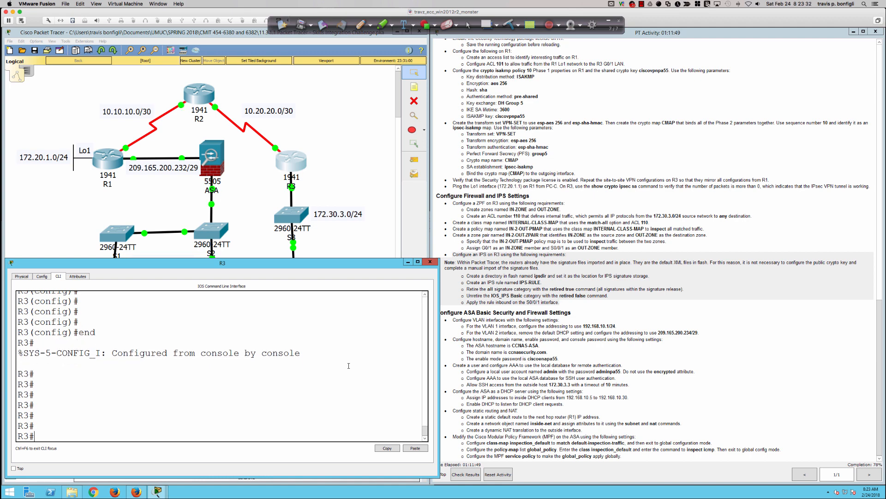
# Make directory ipsdir in R3's flash, then list flash and try listing 'ispdir'.
pyautogui.write('mkdir ipsdir')
pyautogui.press('Return')
pyautogui.press('Return')
pyautogui.press('Return')
pyautogui.press('Return')
pyautogui.write('dir')
pyautogui.press('Return')
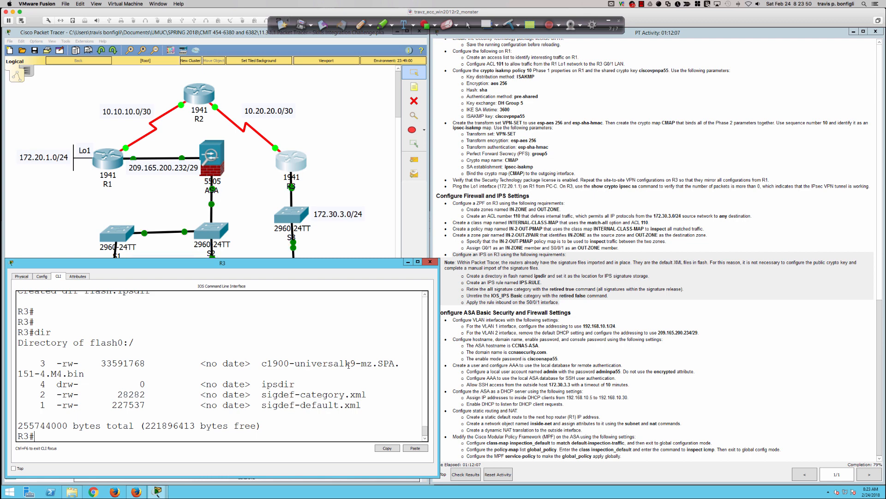
pyautogui.write('dir ispdir')
pyautogui.press('Return')
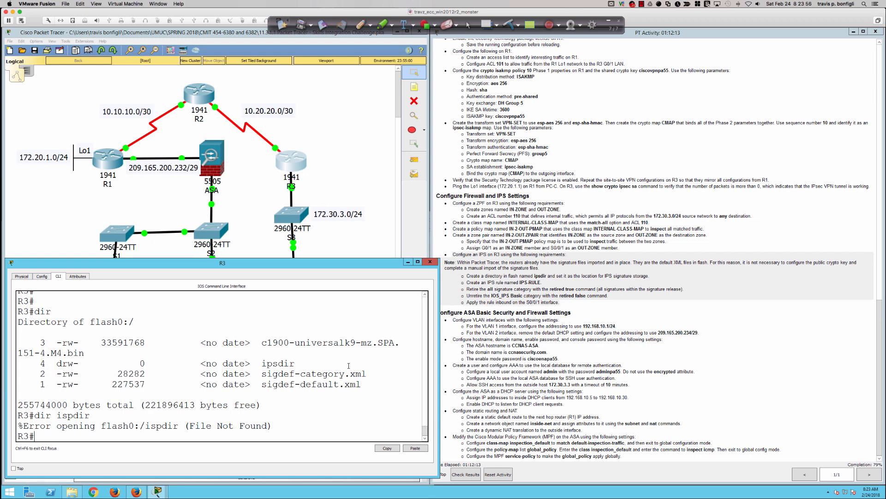
pyautogui.press('Return')
pyautogui.press('Return')
pyautogui.press('Return')
pyautogui.press('Return')
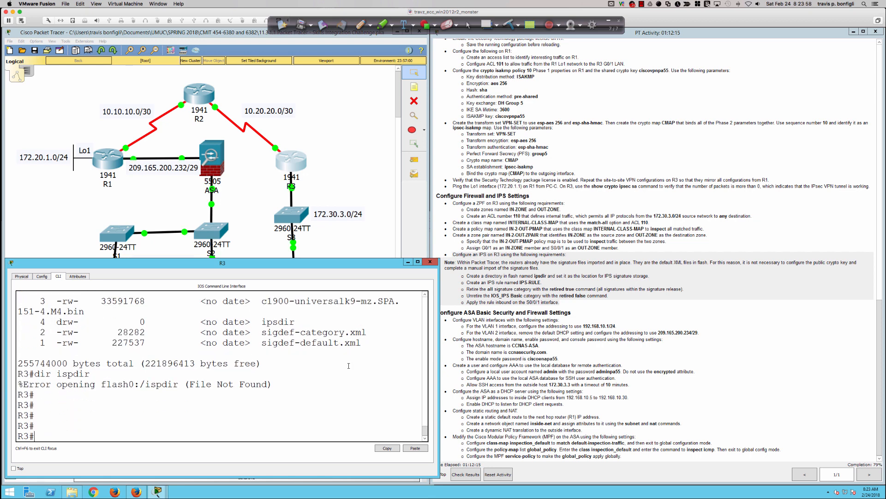
# Enter global configuration mode and draft an IPS config location command, then clear it.
pyautogui.write('conf t')
pyautogui.press('Return')
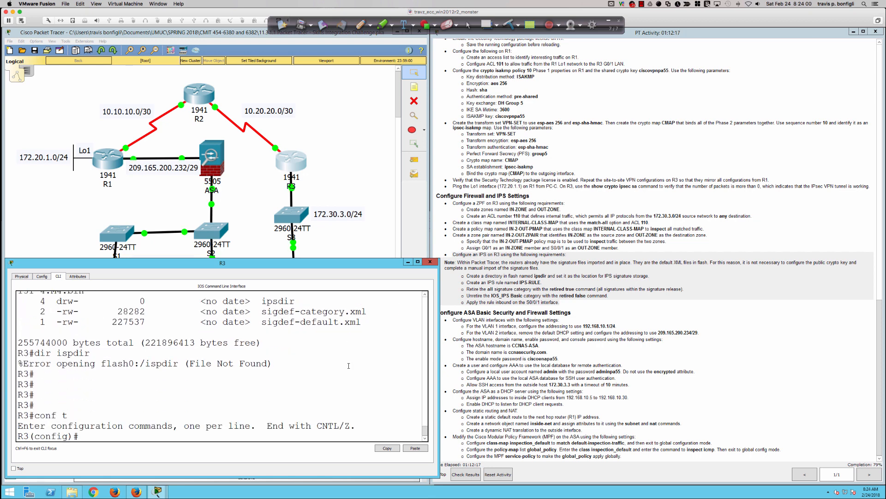
pyautogui.press('Return')
pyautogui.press('Return')
pyautogui.write('ip i')
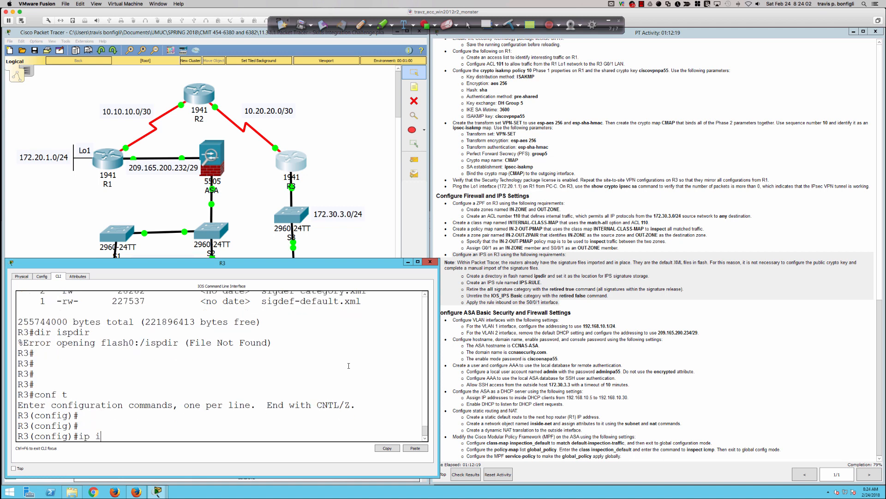
pyautogui.write('ps config loc')
pyautogui.press('Tab')
pyautogui.write('flah')
pyautogui.press('BackSpace')
pyautogui.write('sh:ipsdir')
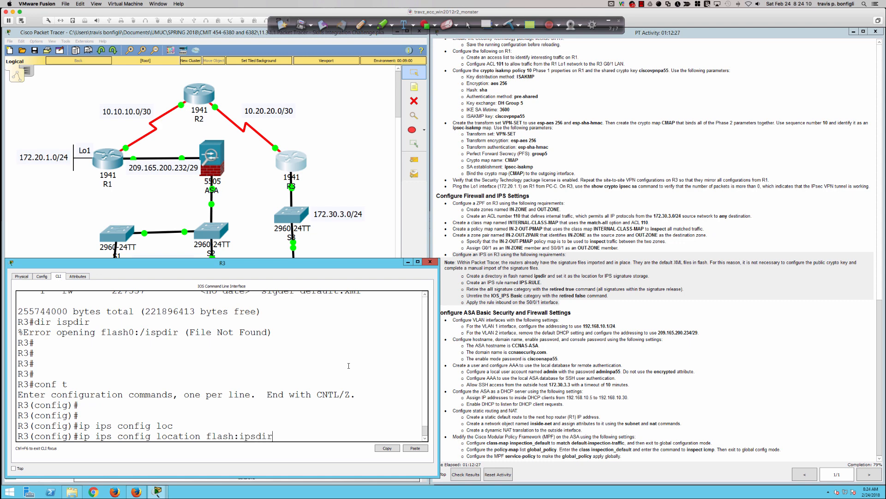
pyautogui.press('BackSpace')
pyautogui.press('BackSpace')
pyautogui.press('BackSpace')
pyautogui.press('BackSpace')
pyautogui.press('BackSpace')
pyautogui.press('BackSpace')
pyautogui.press('BackSpace')
pyautogui.press('BackSpace')
pyautogui.press('BackSpace')
pyautogui.press('BackSpace')
pyautogui.press('BackSpace')
pyautogui.press('BackSpace')
pyautogui.press('BackSpace')
pyautogui.press('BackSpace')
pyautogui.press('BackSpace')
pyautogui.press('BackSpace')
pyautogui.press('BackSpace')
pyautogui.press('BackSpace')
pyautogui.press('BackSpace')
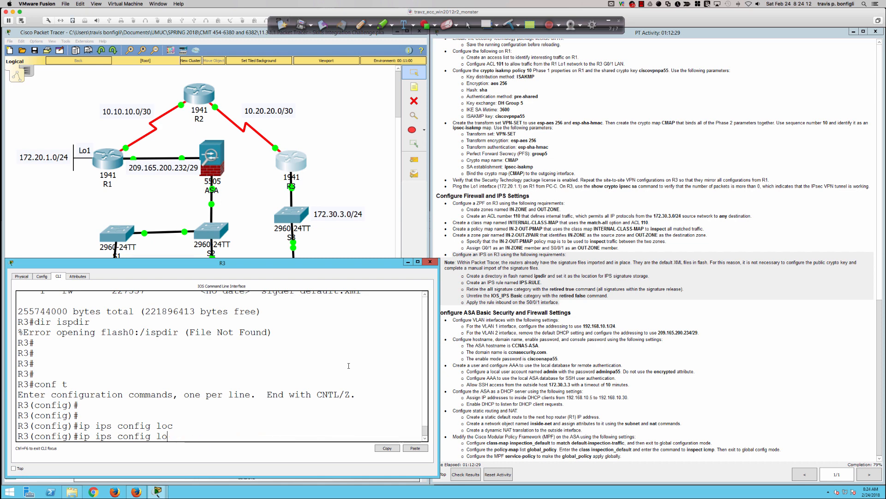
pyautogui.press('BackSpace')
pyautogui.press('BackSpace')
pyautogui.press('BackSpace')
pyautogui.press('BackSpace')
pyautogui.press('BackSpace')
pyautogui.press('BackSpace')
pyautogui.press('BackSpace')
pyautogui.press('BackSpace')
pyautogui.press('BackSpace')
pyautogui.press('BackSpace')
pyautogui.press('BackSpace')
pyautogui.press('BackSpace')
pyautogui.press('BackSpace')
pyautogui.press('BackSpace')
pyautogui.press('BackSpace')
pyautogui.press('BackSpace')
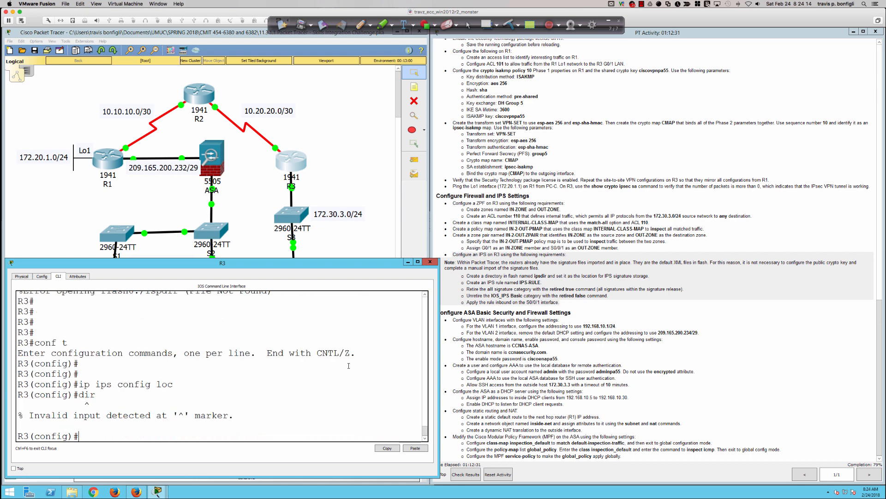
# Check flash and the ipsdir directory from configuration mode with do dir.
pyautogui.write('do dir')
pyautogui.press('Return')
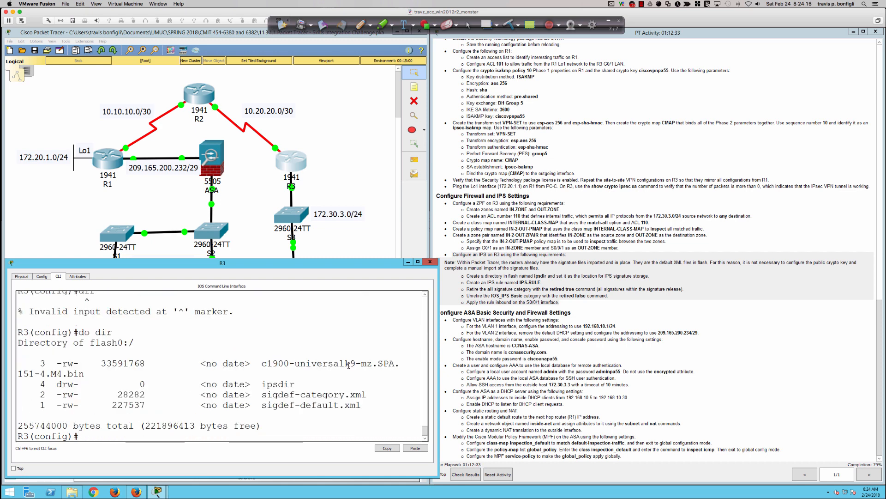
pyautogui.write('dir ipsdir')
pyautogui.press('Return')
pyautogui.write('do dir ipsdir')
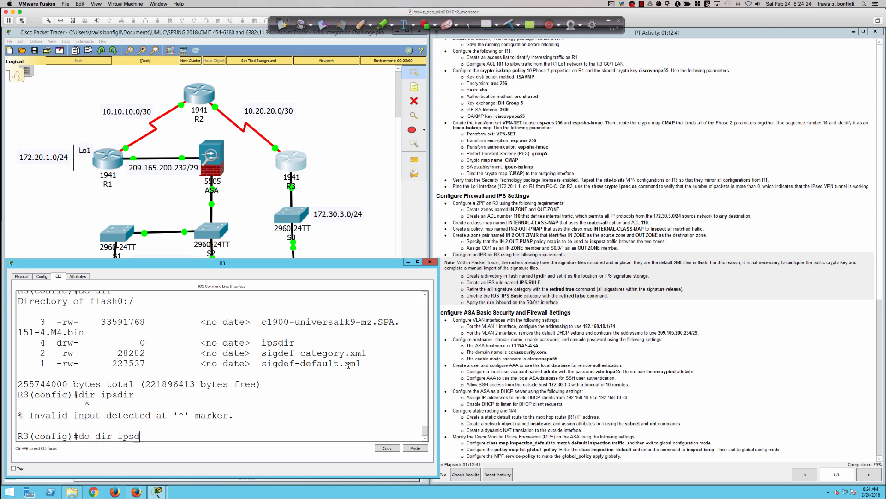
pyautogui.press('Return')
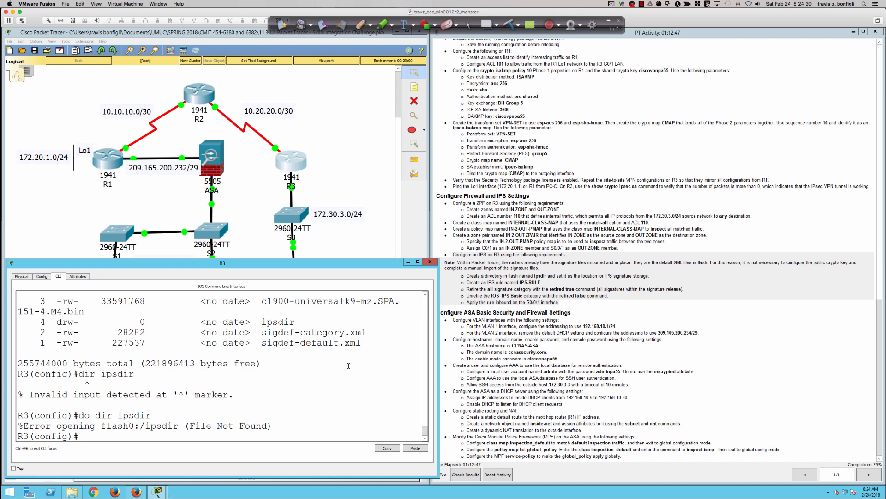
pyautogui.press('Return')
pyautogui.press('Return')
pyautogui.press('Return')
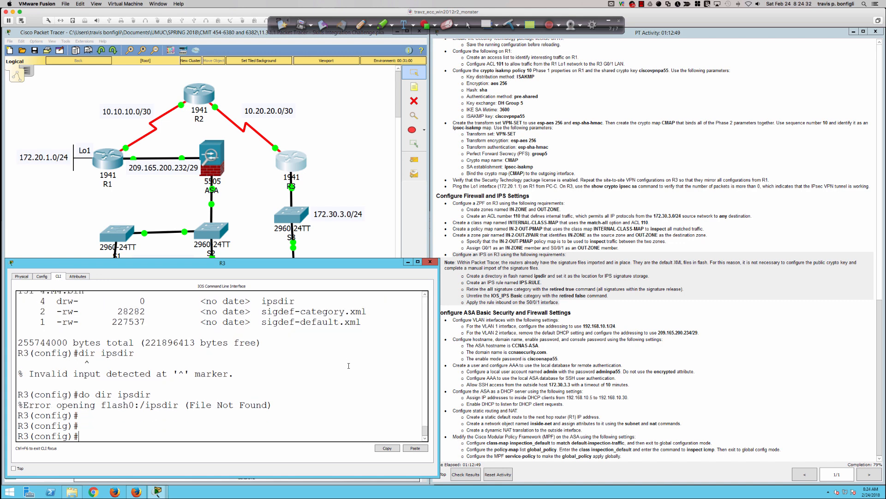
# Set R3's IPS config location to flash:ipsdir.
pyautogui.write('ip ips ')
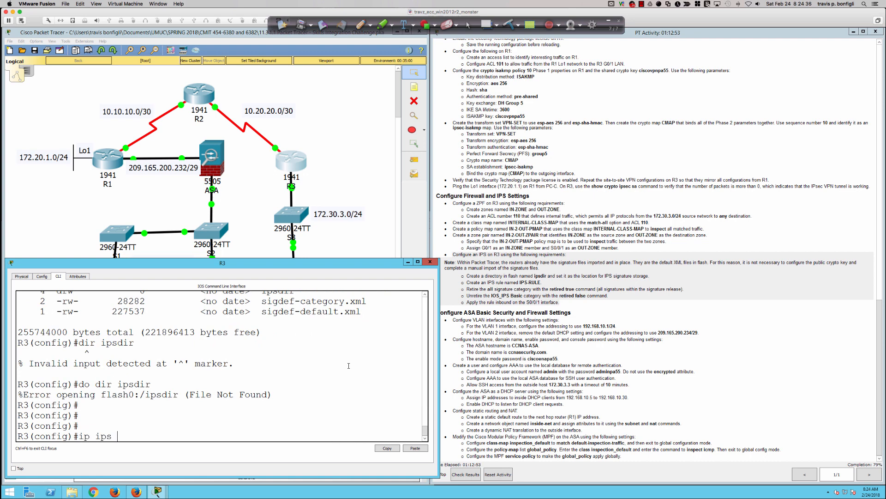
pyautogui.write('confi')
pyautogui.press('Tab')
pyautogui.write('lo')
pyautogui.press('Tab')
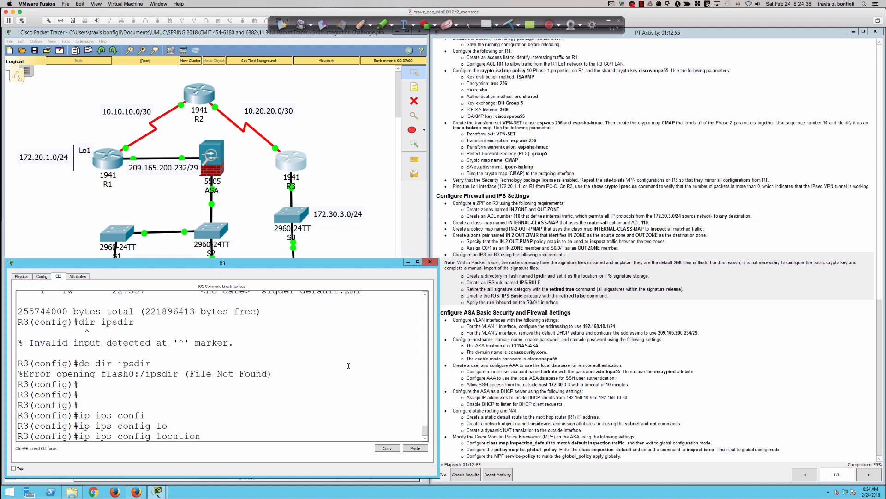
pyautogui.write('flash:ipsdir')
pyautogui.press('Return')
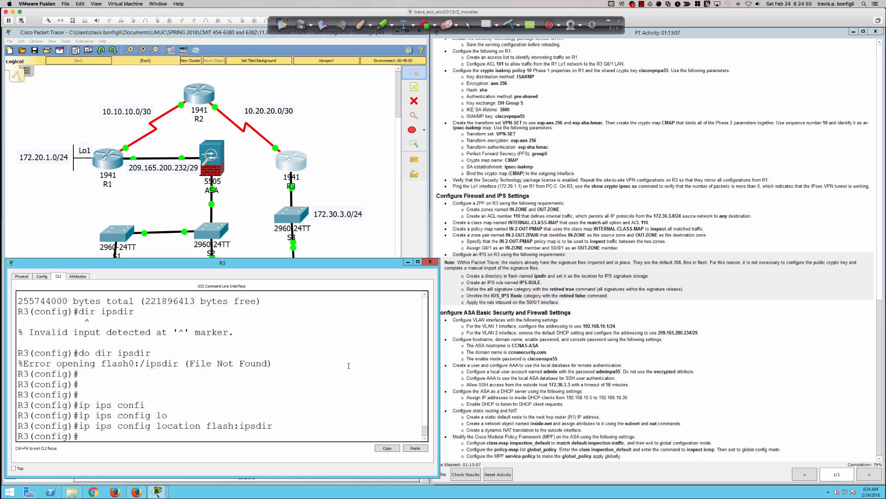
pyautogui.press('Return')
pyautogui.press('Return')
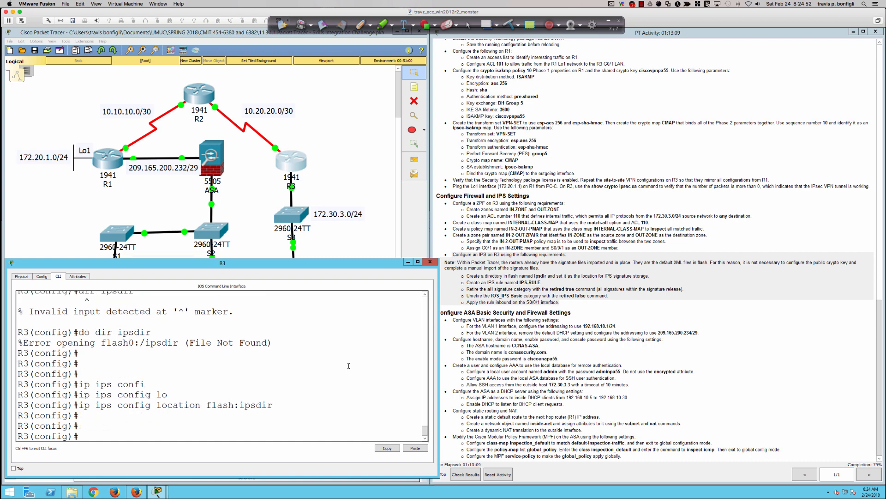
# List flash contents with do dir to confirm ipsdir is present.
pyautogui.write('dir')
pyautogui.press('Return')
pyautogui.write('do dir')
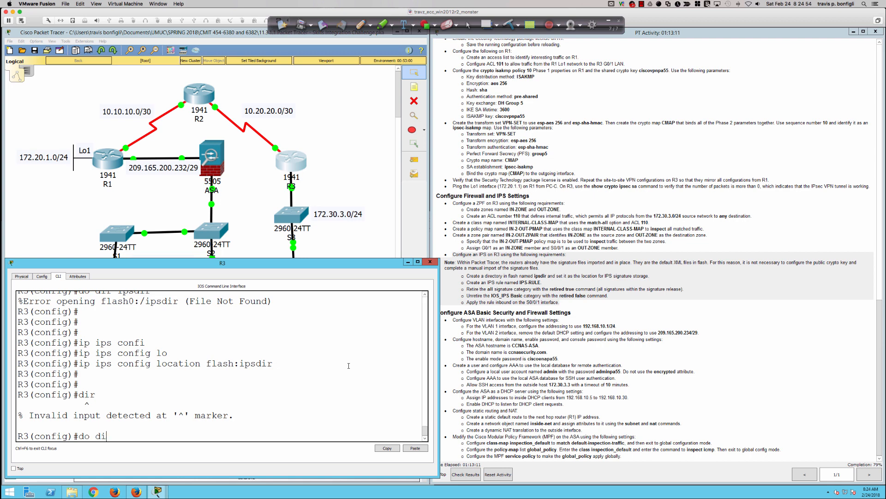
pyautogui.press('Return')
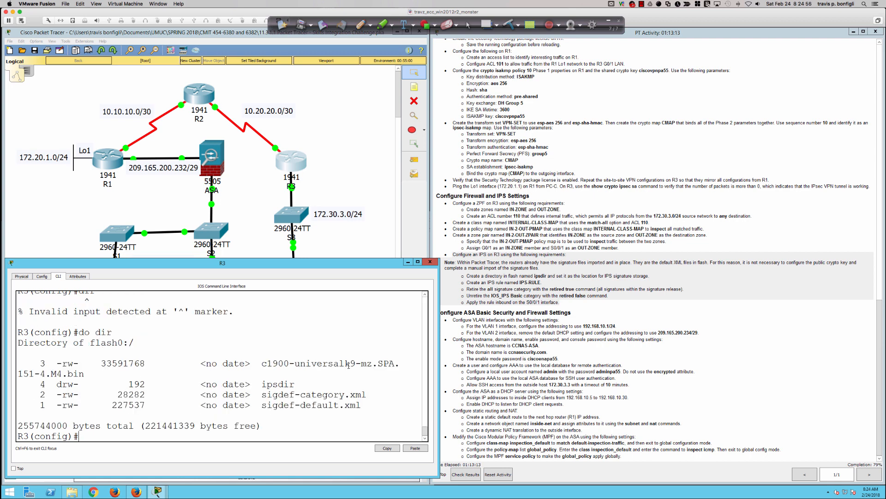
pyautogui.press('Return')
pyautogui.press('Return')
pyautogui.press('Return')
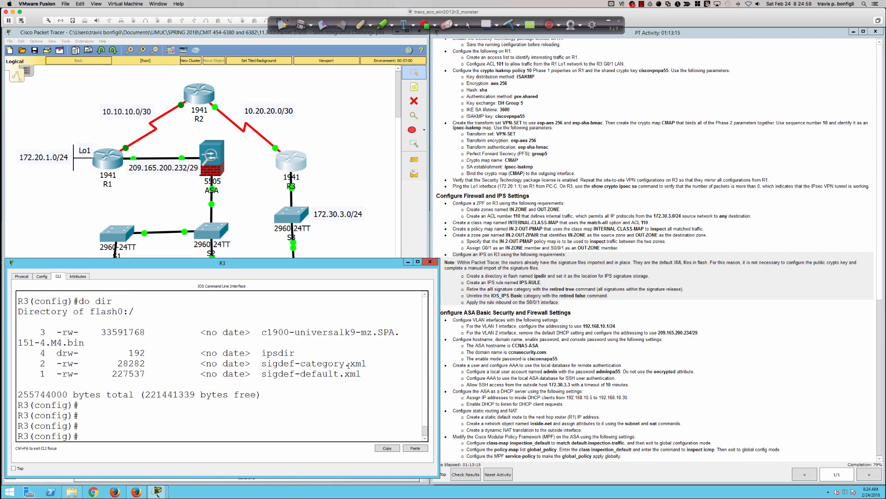
pyautogui.press('Return')
pyautogui.press('Return')
pyautogui.press('Return')
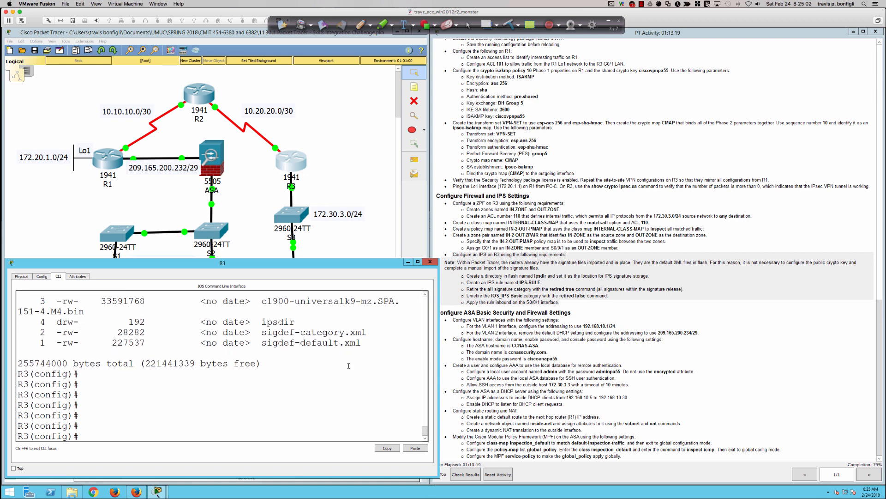
pyautogui.write('ip ips name IPS-RULE')
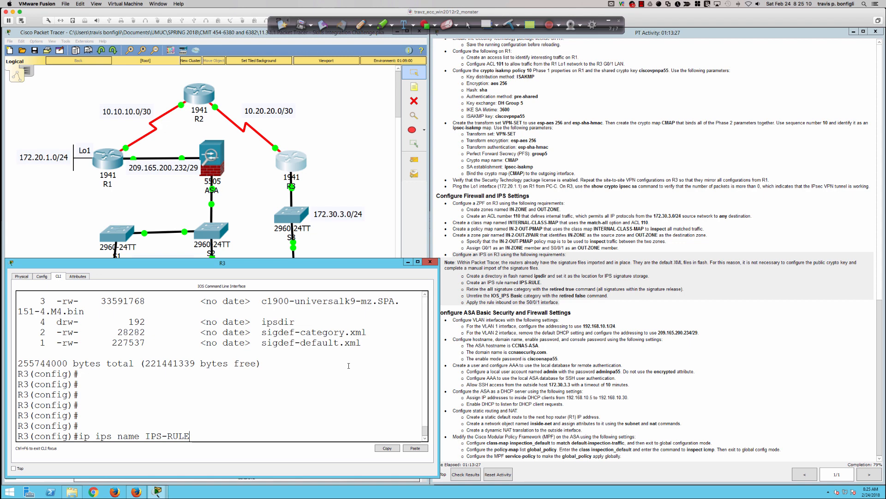
# Create IPS-RULE, then retire all signature categories with 'category all' and 'retired true'.
pyautogui.press('Return')
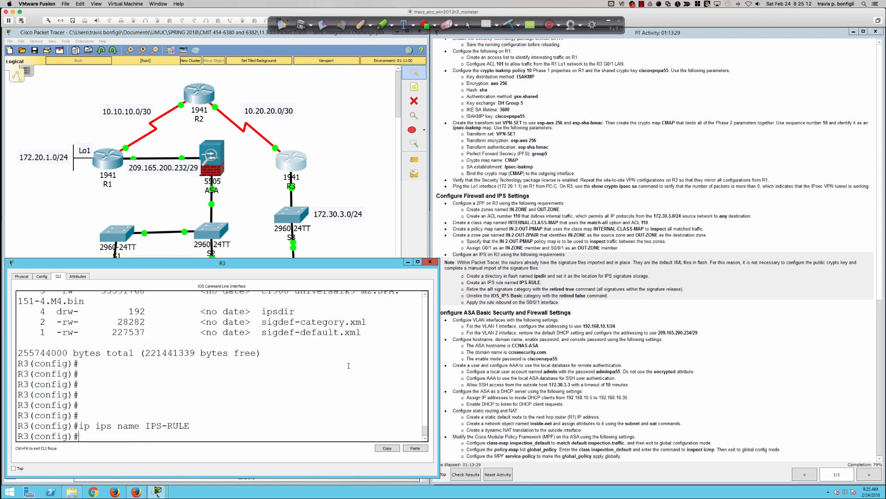
pyautogui.press('Return')
pyautogui.press('Return')
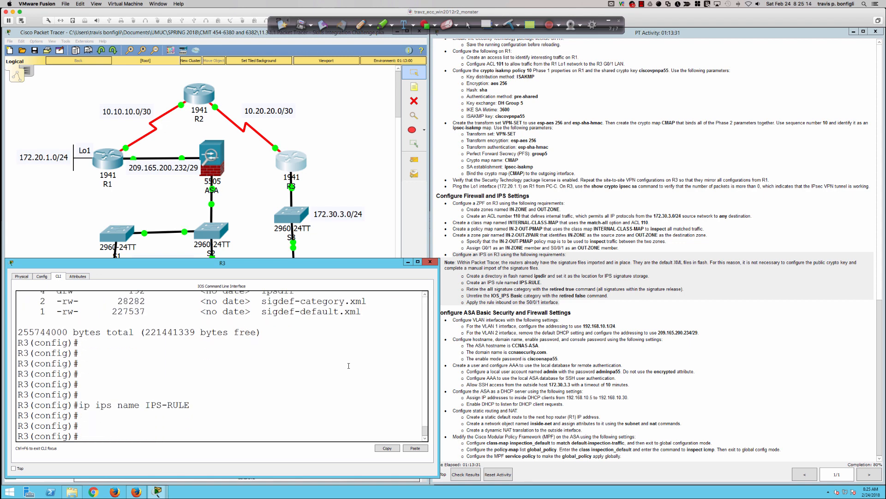
pyautogui.write('ip ips sig')
pyautogui.press('Tab')
pyautogui.write('nature')
pyautogui.press('Tab')
pyautogui.write('-c')
pyautogui.press('Tab')
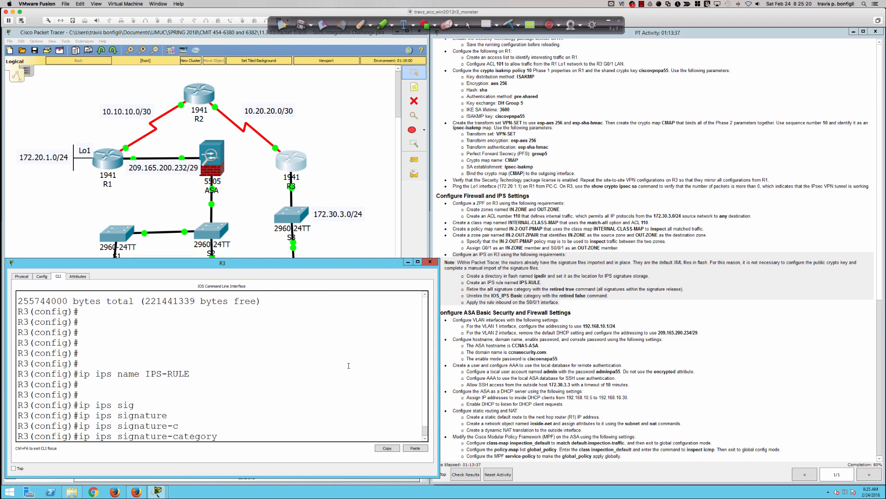
pyautogui.write('?')
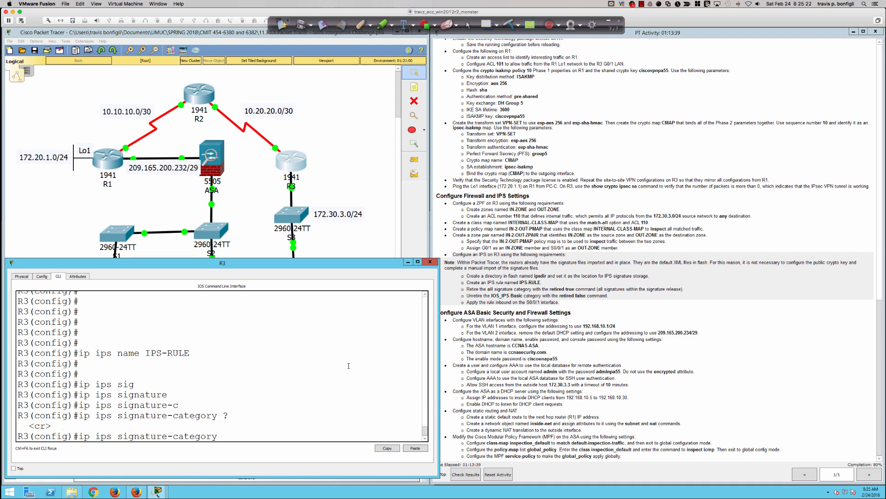
pyautogui.press('Return')
pyautogui.write('category)#cate')
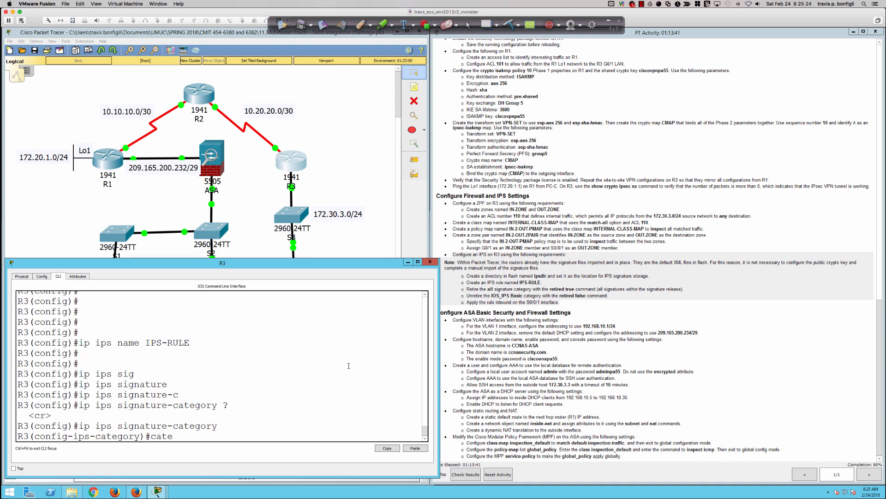
pyautogui.press('Tab')
pyautogui.write('all')
pyautogui.press('Tab')
pyautogui.press('Return')
pyautogui.write('reti')
pyautogui.press('Tab')
pyautogui.write('true')
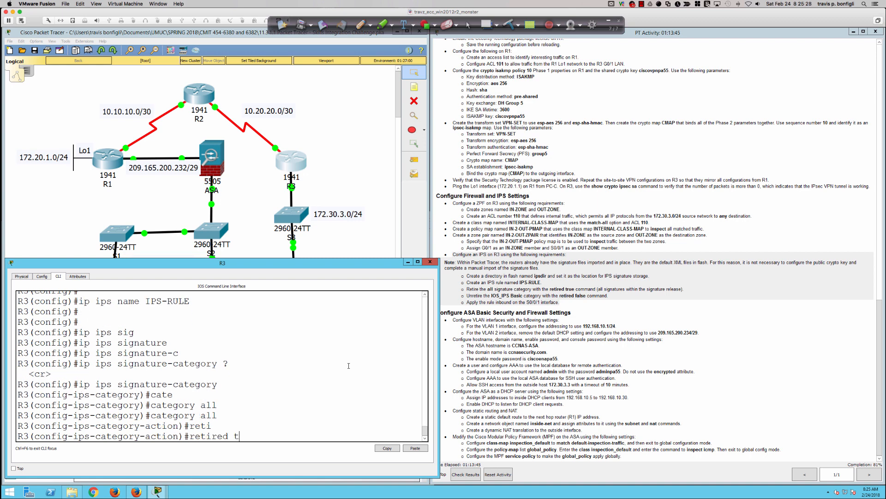
pyautogui.press('Tab')
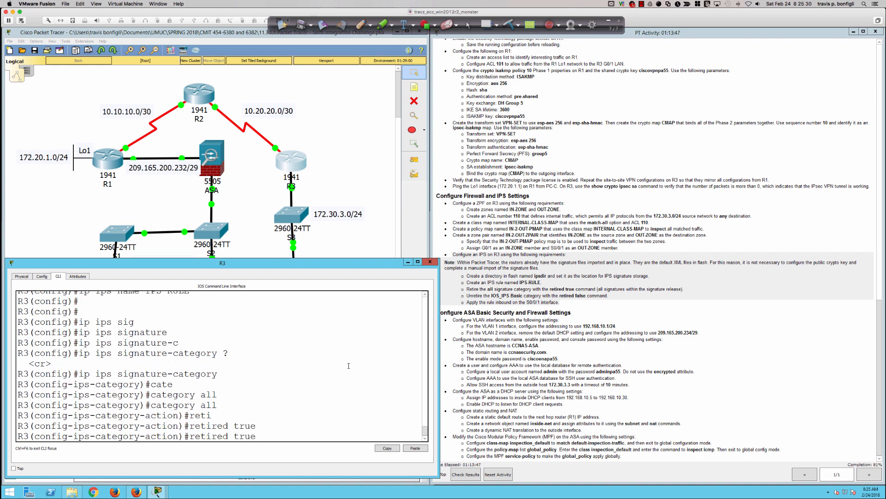
pyautogui.press('Return')
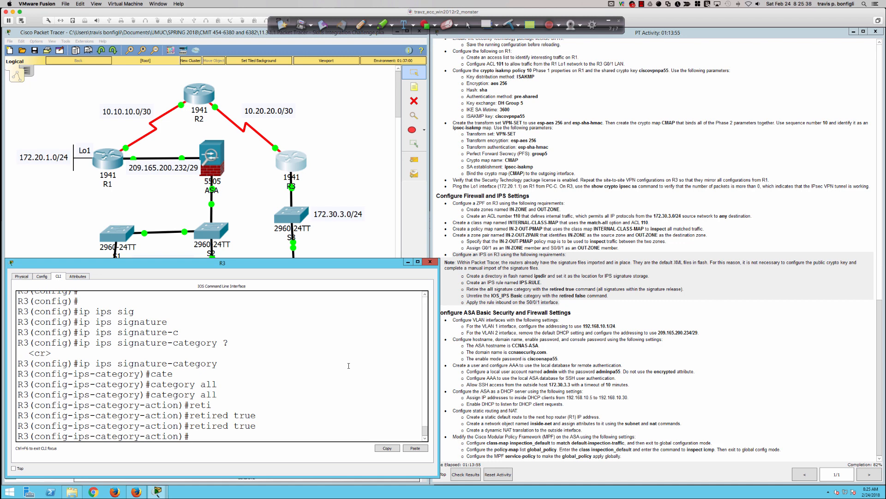
# Try selecting the ios ips basic category, then exit and accept the signature changes.
pyautogui.press('Return')
pyautogui.press('Return')
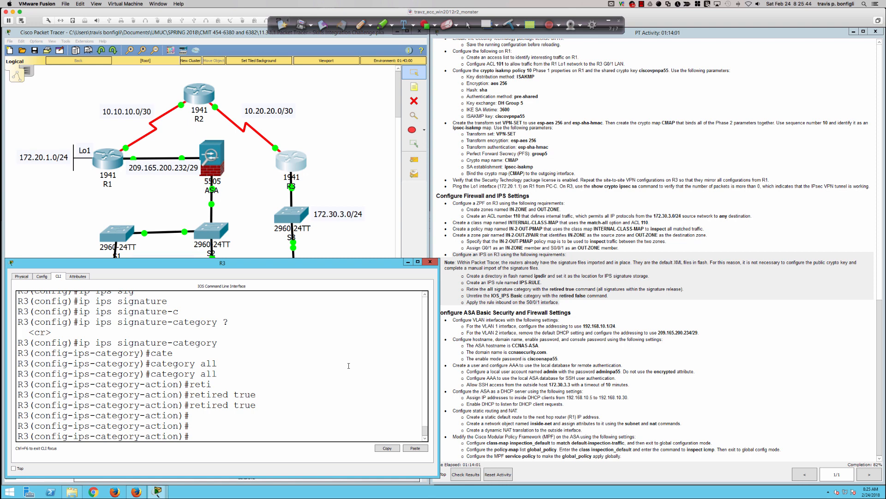
pyautogui.write('exit')
pyautogui.press('Return')
pyautogui.write('category)#cate')
pyautogui.press('Tab')
pyautogui.write('ios ips ?')
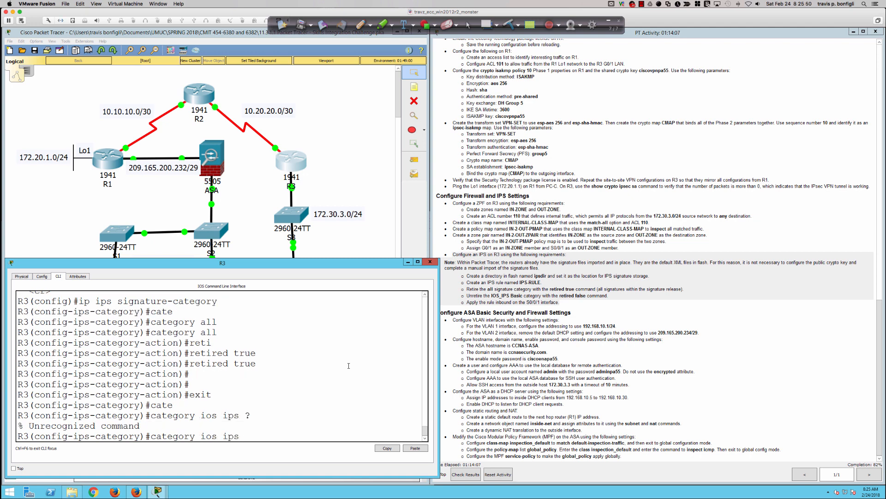
pyautogui.write('basic')
pyautogui.press('Return')
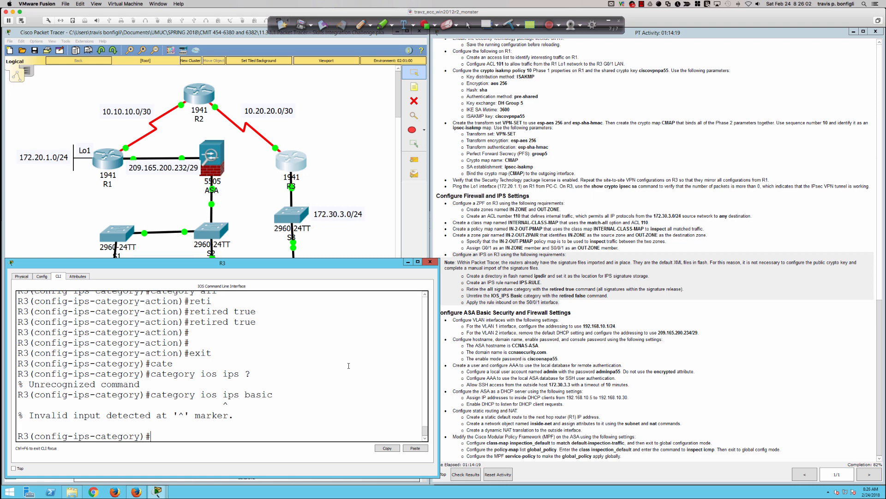
pyautogui.write('exit')
pyautogui.press('Return')
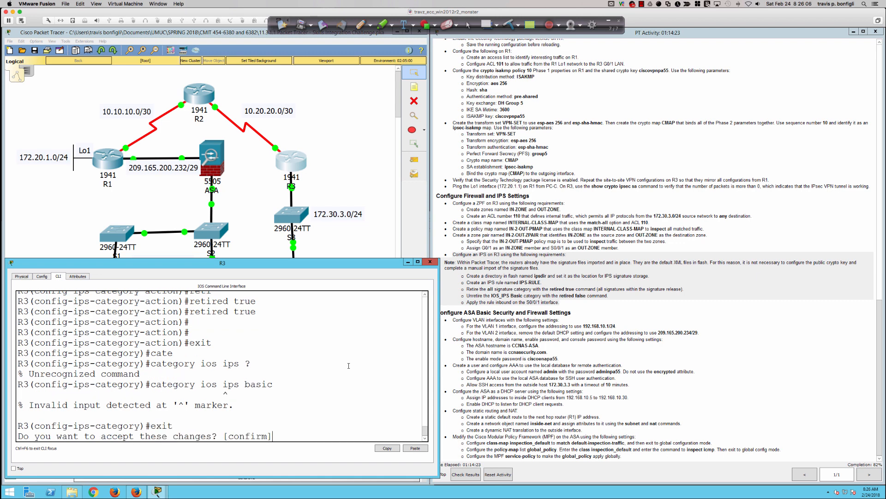
pyautogui.press('Return')
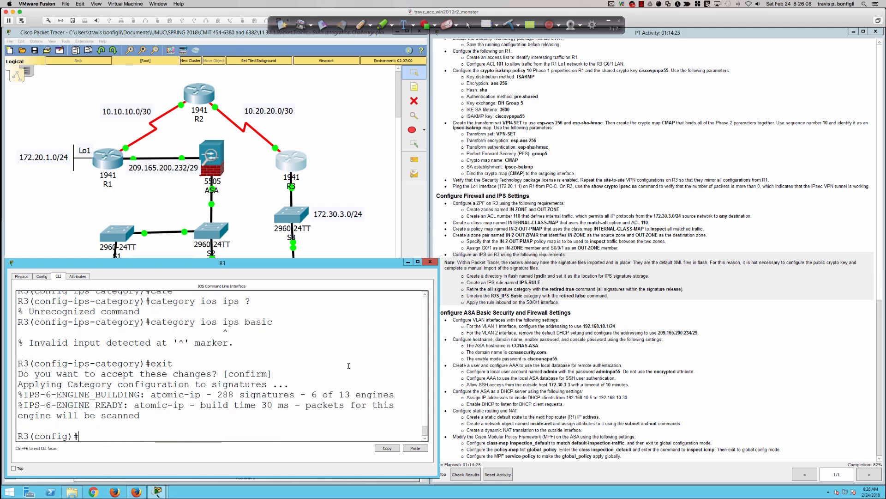
pyautogui.press('Return')
pyautogui.press('Return')
pyautogui.press('Return')
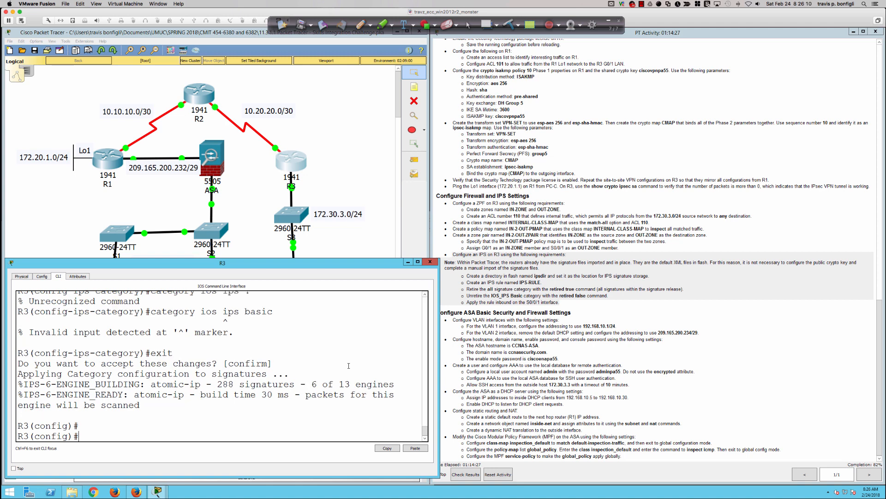
# Re-enter signature-category mode and retire all categories again with 'retired true'.
pyautogui.write('ip i')
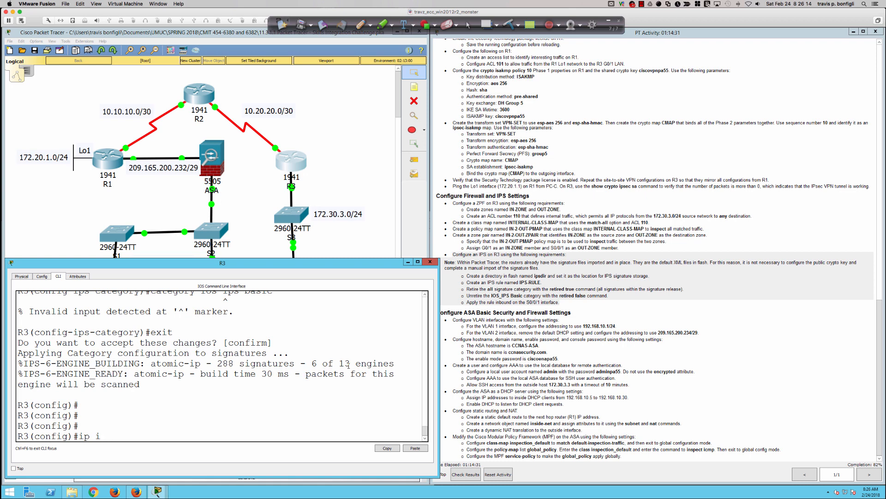
pyautogui.write('ps signature-cate')
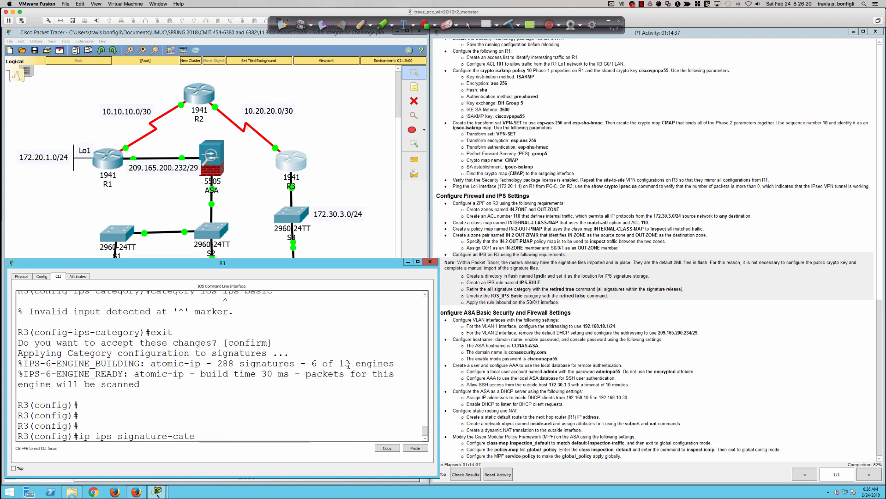
pyautogui.press('Tab')
pyautogui.press('Return')
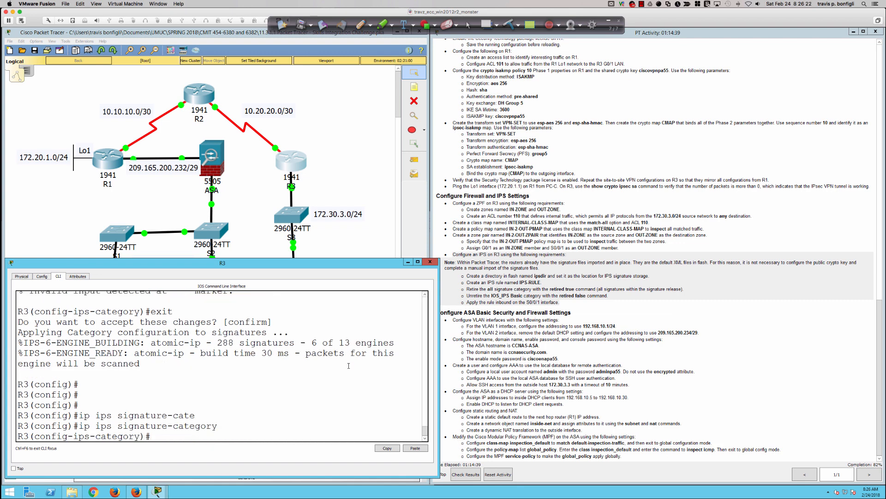
pyautogui.write('category all')
pyautogui.press('Return')
pyautogui.write('retired true')
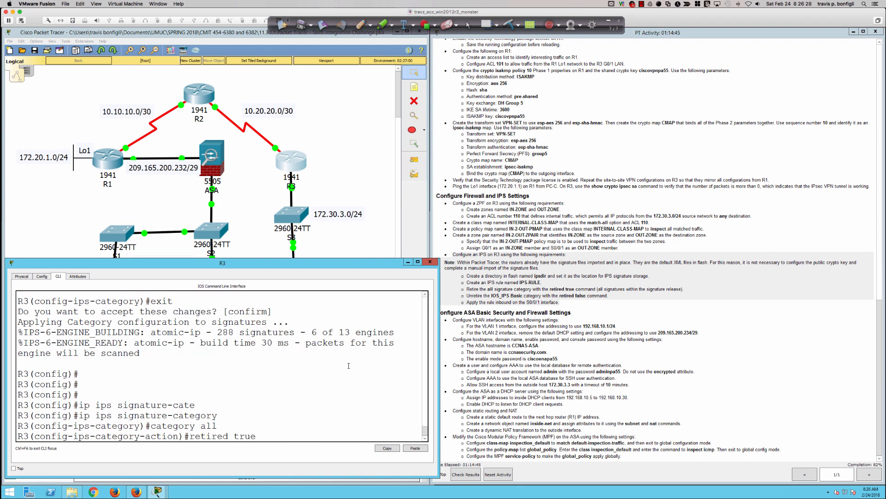
pyautogui.press('Return')
pyautogui.write('exit')
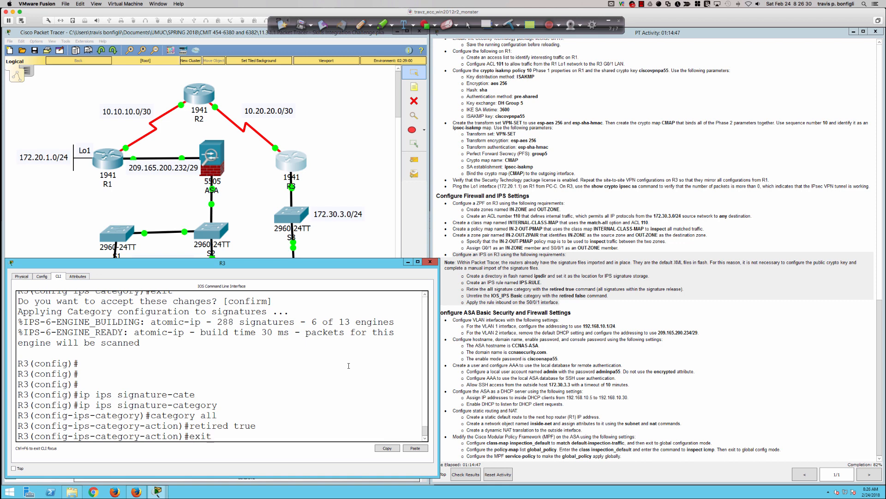
pyautogui.press('Return')
# Set the ios_ips basic category to 'retired false' and exit signature-category configuration.
pyautogui.write('c')
pyautogui.press('BackSpace')
pyautogui.write('?')
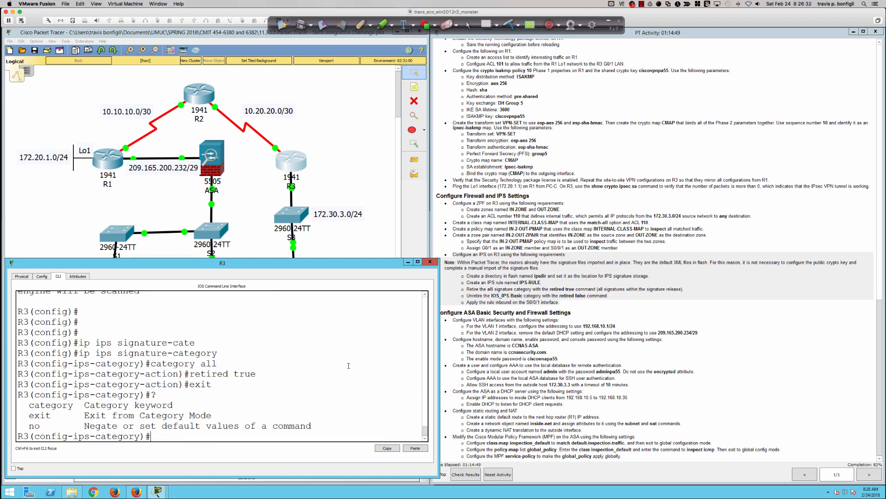
pyautogui.write('category ?')
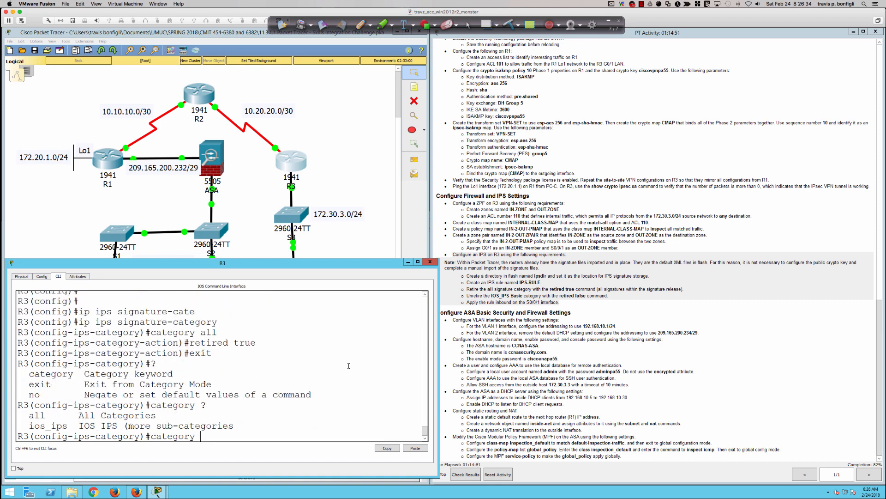
pyautogui.write('ios_ips ?')
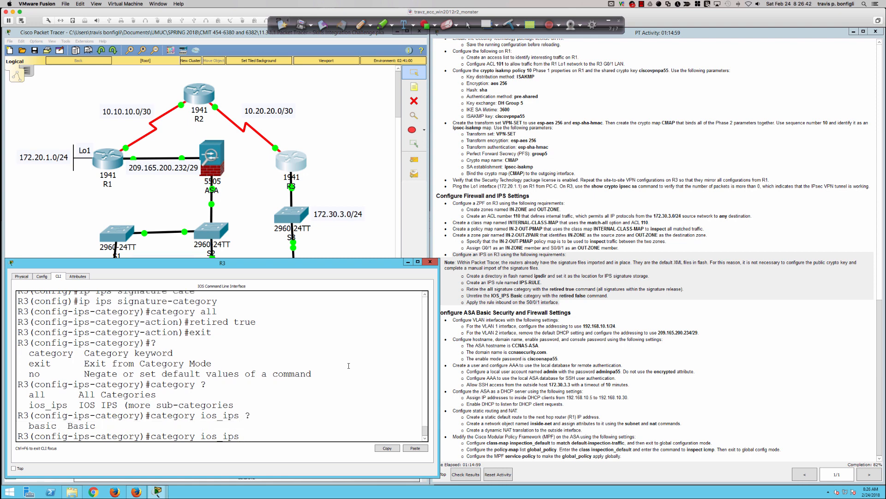
pyautogui.write('base')
pyautogui.press('Tab')
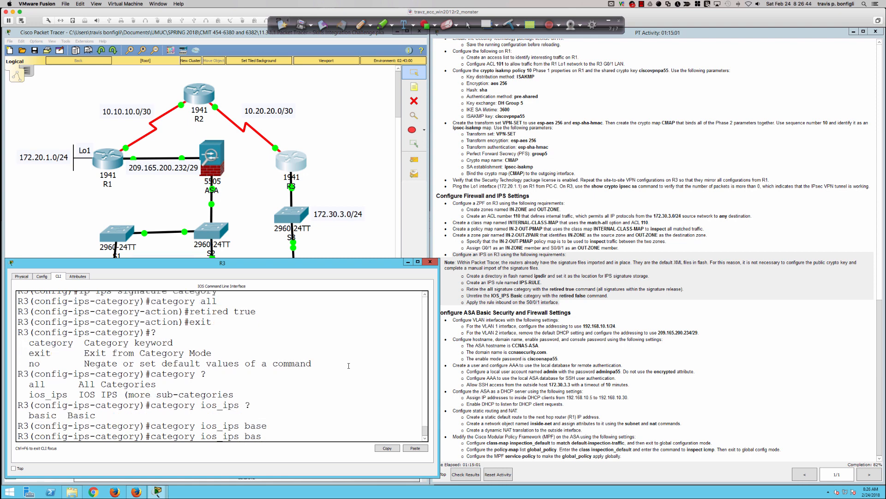
pyautogui.press('BackSpace')
pyautogui.write('i')
pyautogui.press('Tab')
pyautogui.write('?')
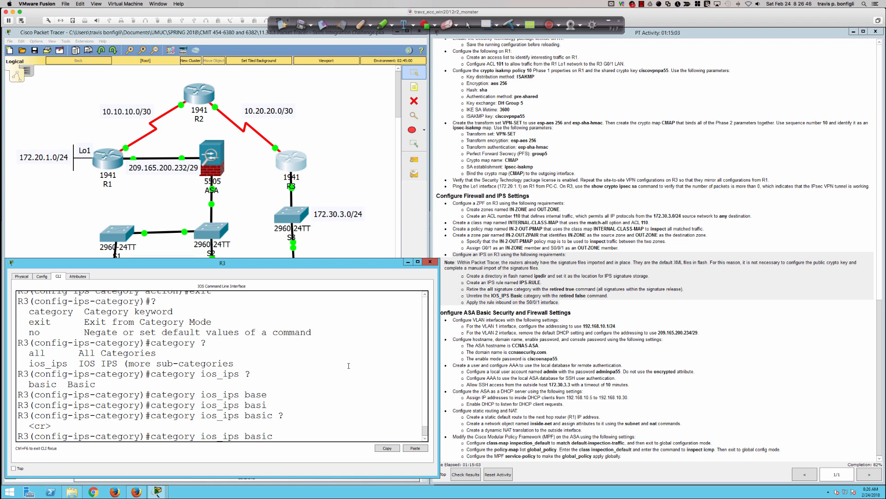
pyautogui.press('Return')
pyautogui.write('retired false')
pyautogui.press('Return')
pyautogui.press('Return')
pyautogui.press('Return')
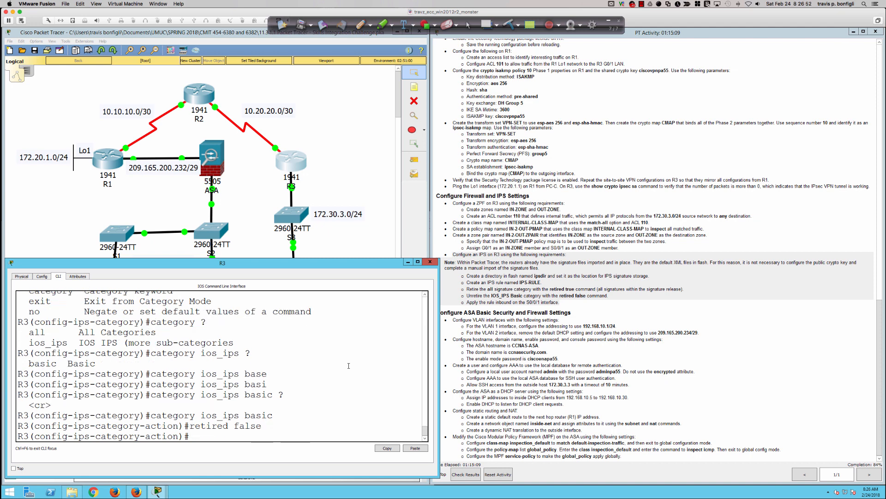
pyautogui.write('exit')
pyautogui.press('Return')
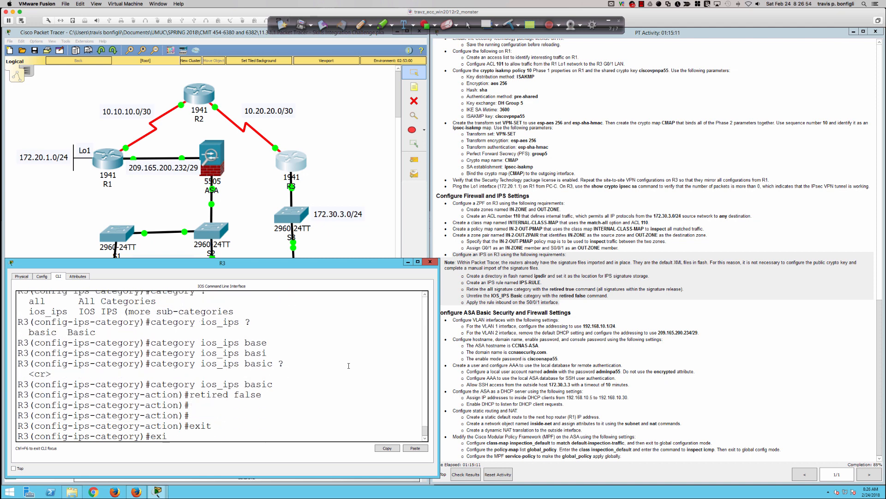
pyautogui.write('exit')
pyautogui.press('Return')
pyautogui.press('Return')
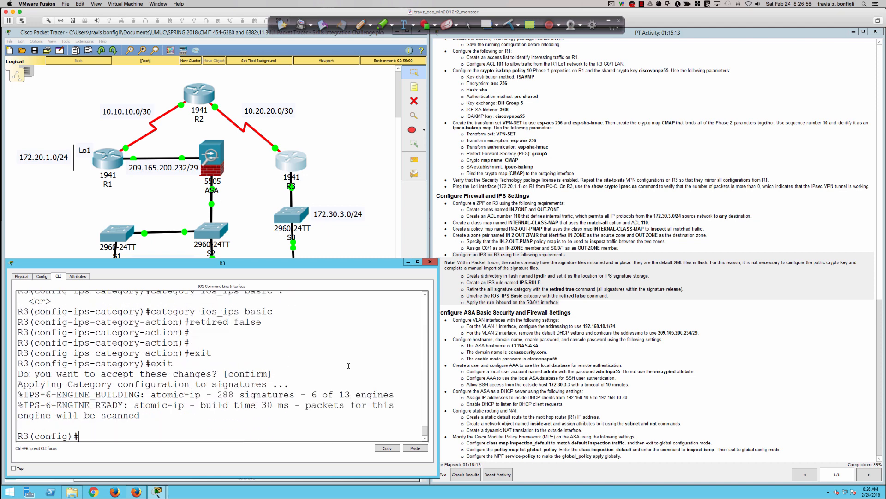
pyautogui.press('Return')
pyautogui.press('Return')
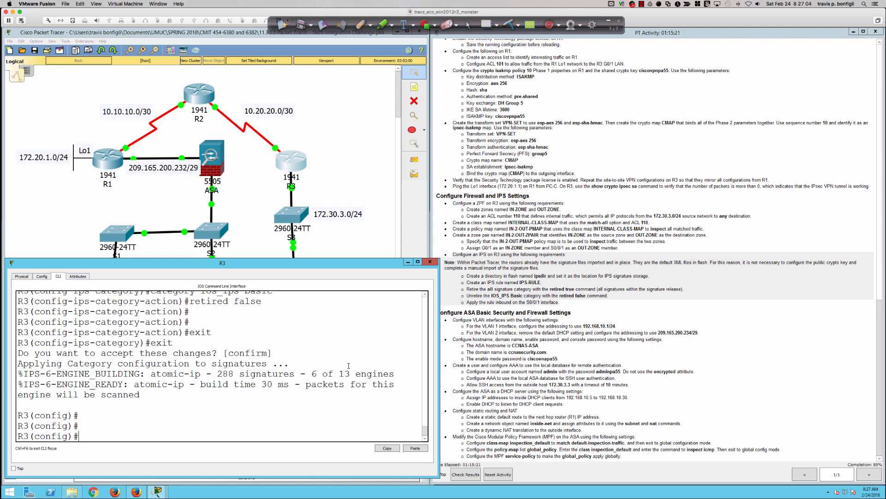
# Apply IPS-RULE to inbound traffic on interface S0/0/1.
pyautogui.press('Return')
pyautogui.press('Return')
pyautogui.press('Return')
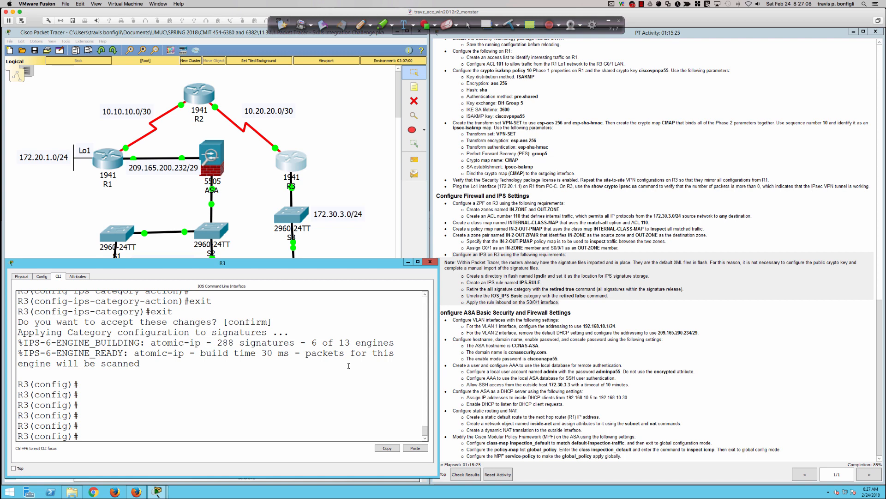
pyautogui.write('int s0/0')
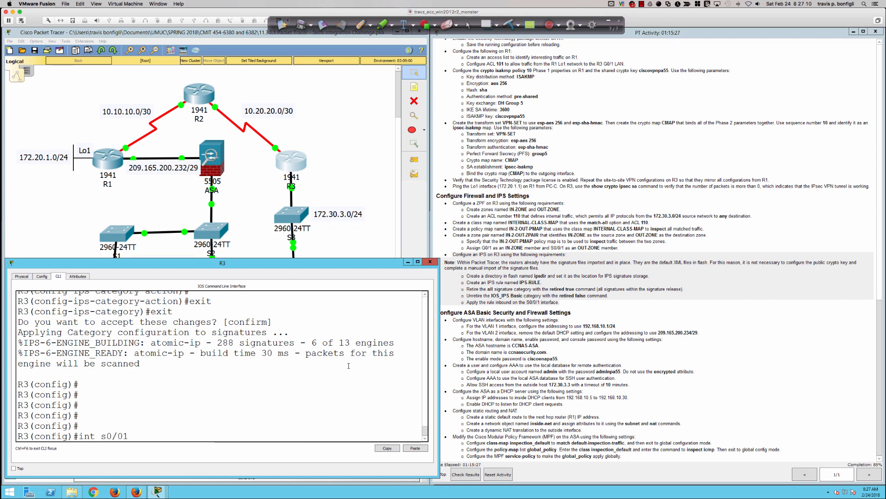
pyautogui.write('/1')
pyautogui.press('Return')
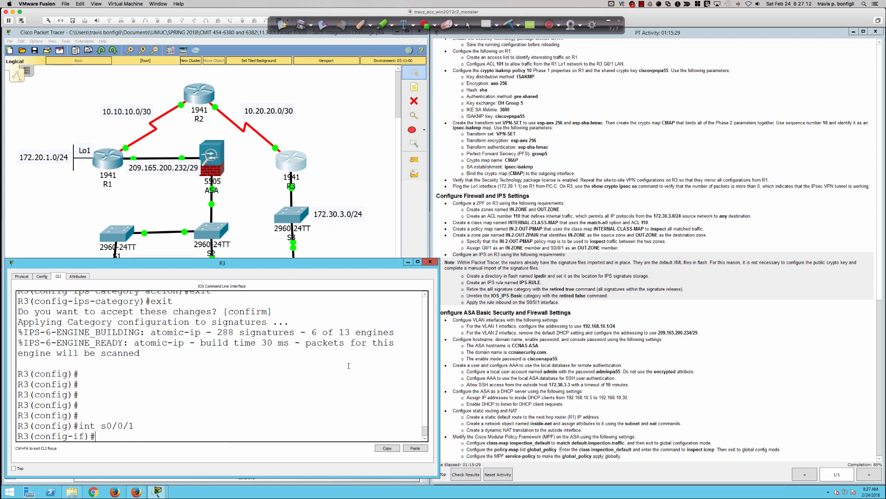
pyautogui.write('ip ips')
pyautogui.write(' ?')
pyautogui.write('IP')
pyautogui.write('S-RULE')
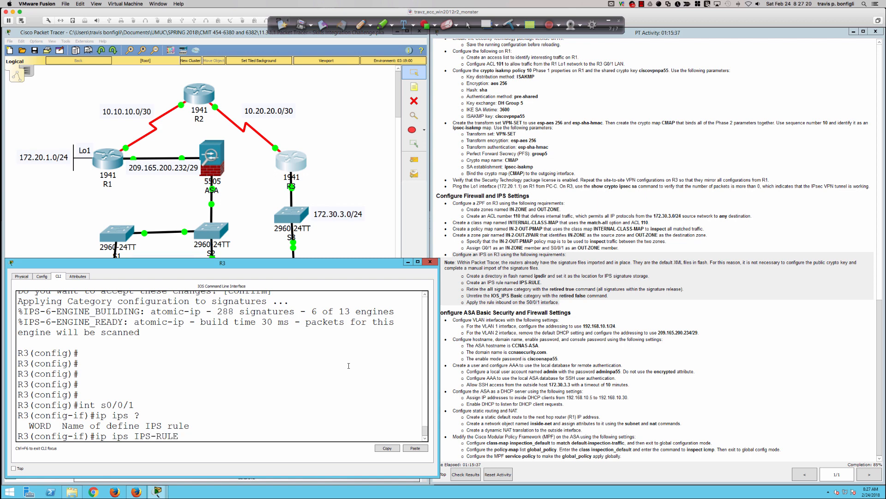
pyautogui.write(' ?')
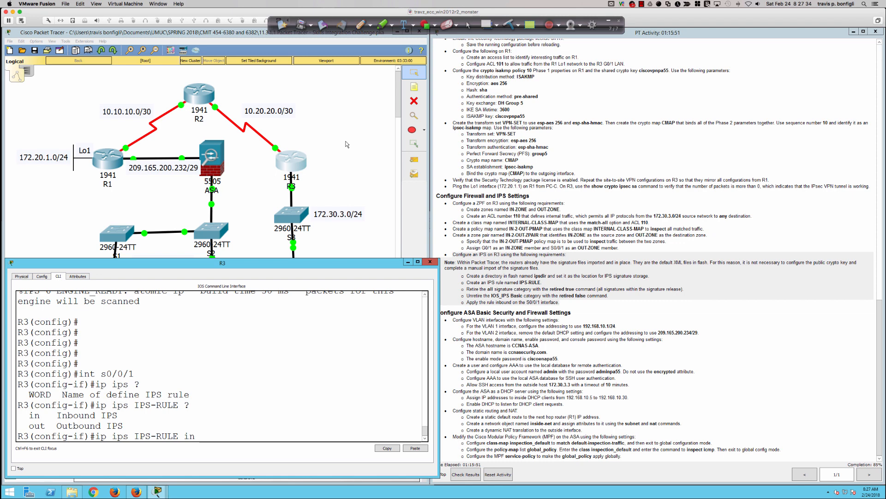
pyautogui.press('Return')
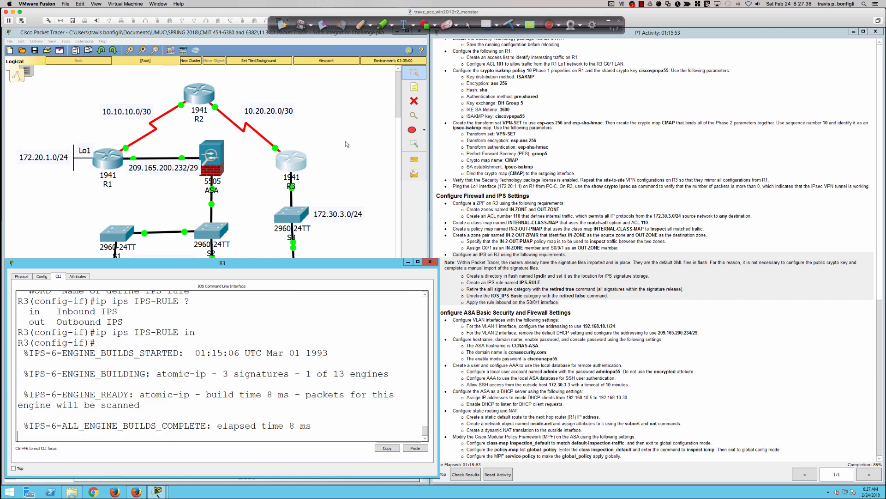
pyautogui.press('Return')
pyautogui.press('Return')
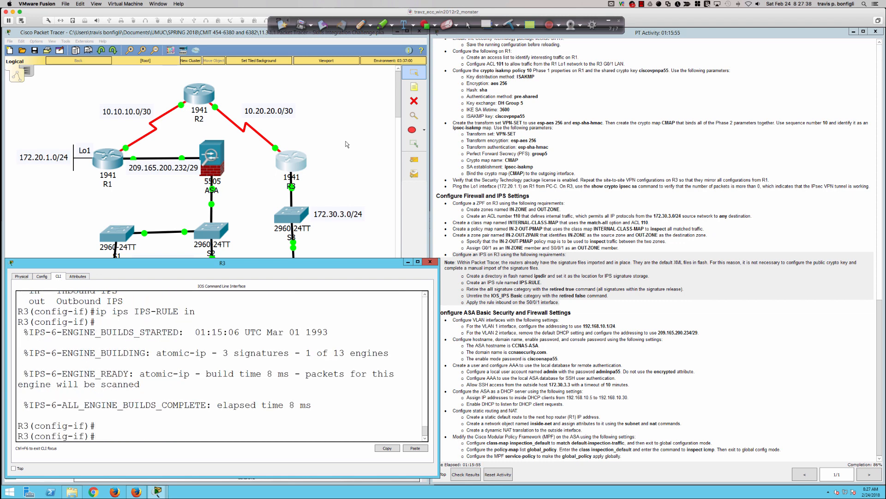
pyautogui.press('Return')
pyautogui.press('Return')
pyautogui.press('Return')
pyautogui.press('Return')
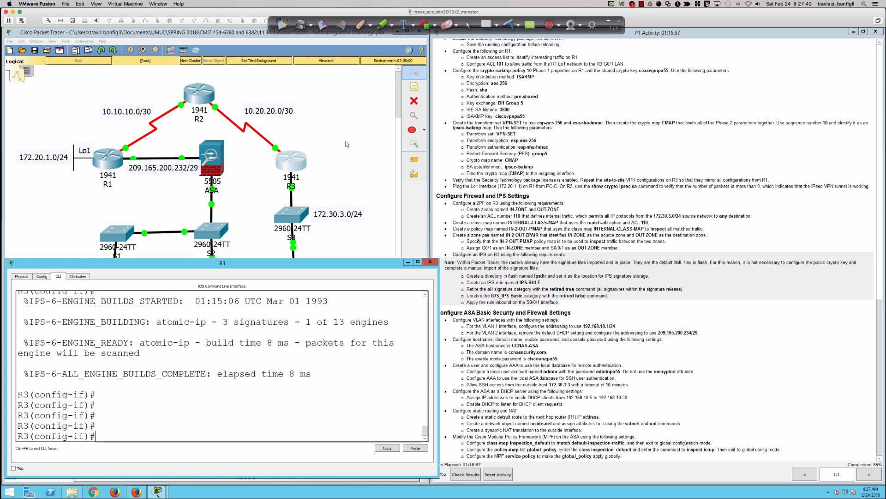
# Return to privileged mode and save R3's configuration with wri mem.
pyautogui.write('end')
pyautogui.press('Return')
pyautogui.press('Return')
pyautogui.press('Return')
pyautogui.press('Return')
pyautogui.press('Return')
pyautogui.write('wri mem')
pyautogui.press('Return')
pyautogui.press('Return')
pyautogui.press('Return')
pyautogui.press('Return')
pyautogui.press('Return')
pyautogui.press('Return')
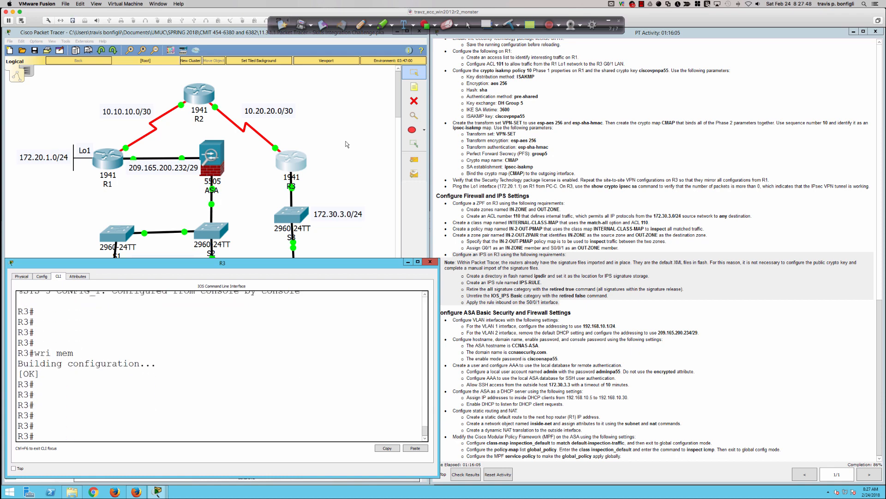
pyautogui.moveTo(438, 299); pyautogui.dragTo(434, 299)
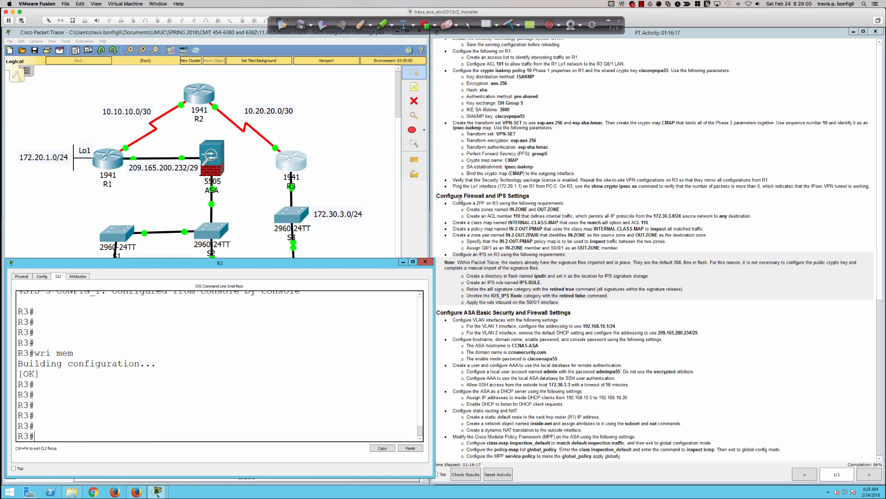
# Open the ASA's CLI console and resize and position its window.
pyautogui.click(213, 160)
pyautogui.click(402, 169)
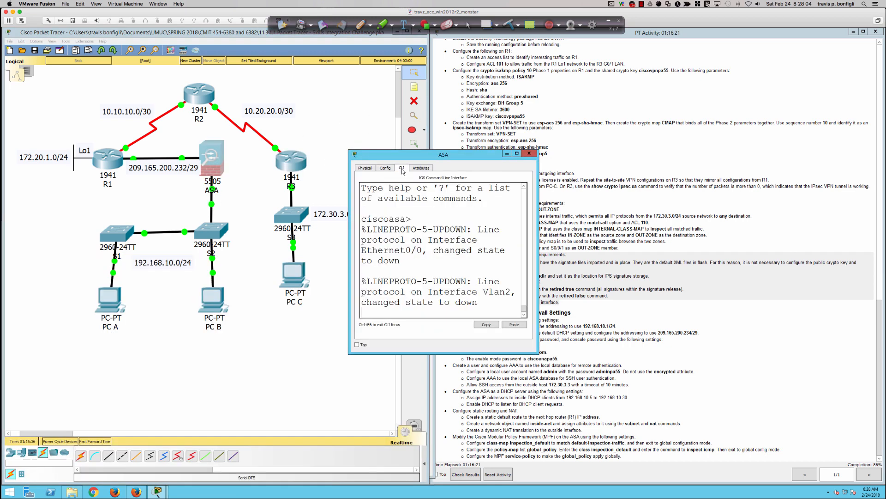
pyautogui.moveTo(349, 355); pyautogui.dragTo(63, 405)
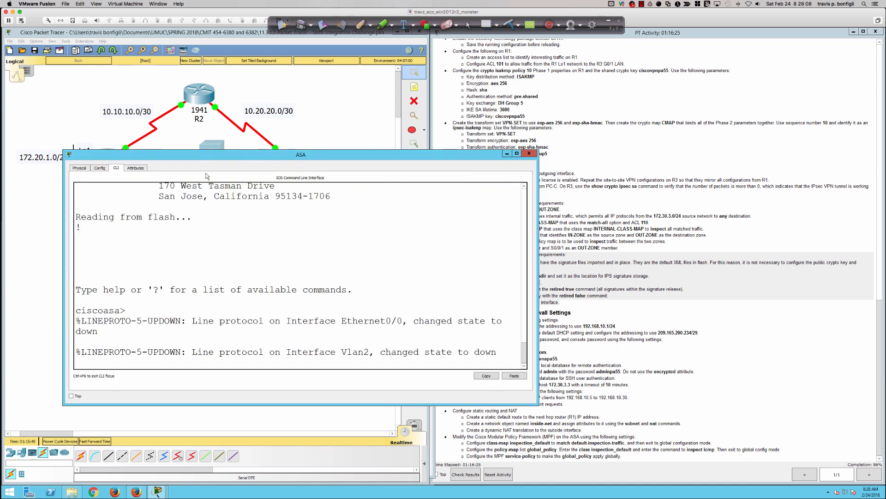
pyautogui.moveTo(208, 156); pyautogui.dragTo(150, 236)
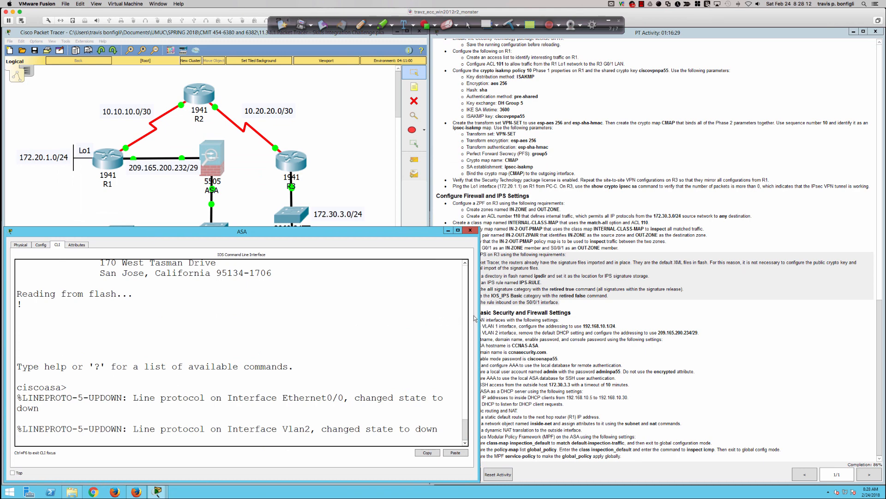
pyautogui.moveTo(479, 314); pyautogui.dragTo(430, 313)
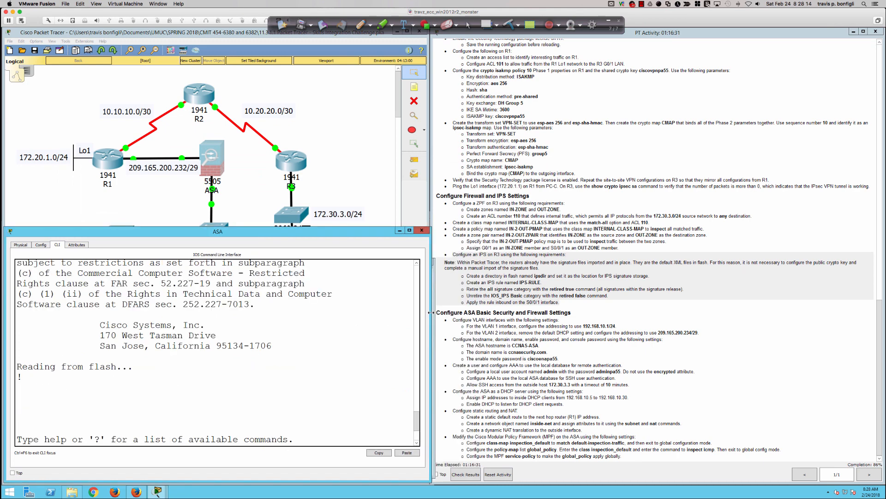
# Enter privileged mode on the ASA, then global configuration mode with conf t.
pyautogui.press('Return')
pyautogui.press('Return')
pyautogui.press('Return')
pyautogui.press('Return')
pyautogui.press('Return')
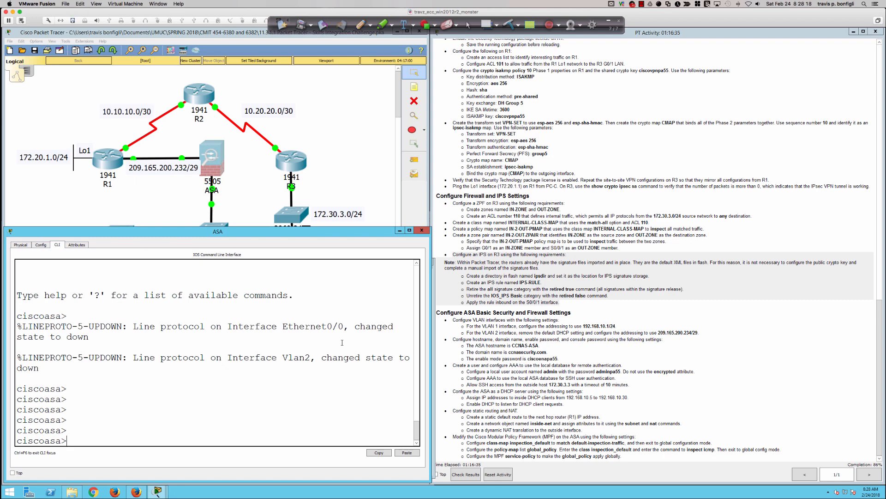
pyautogui.write('en')
pyautogui.press('Tab')
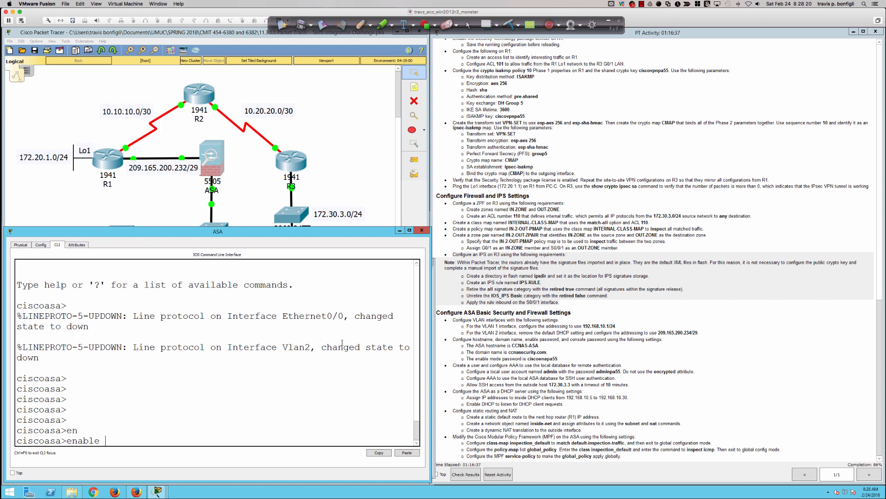
pyautogui.press('Return')
pyautogui.press('Return')
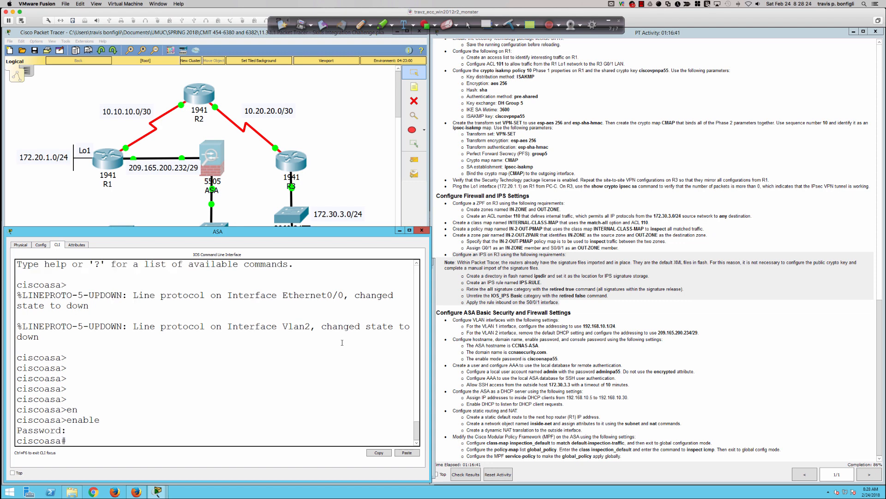
pyautogui.press('Return')
pyautogui.press('Return')
pyautogui.press('Return')
pyautogui.write('conf t')
pyautogui.press('Return')
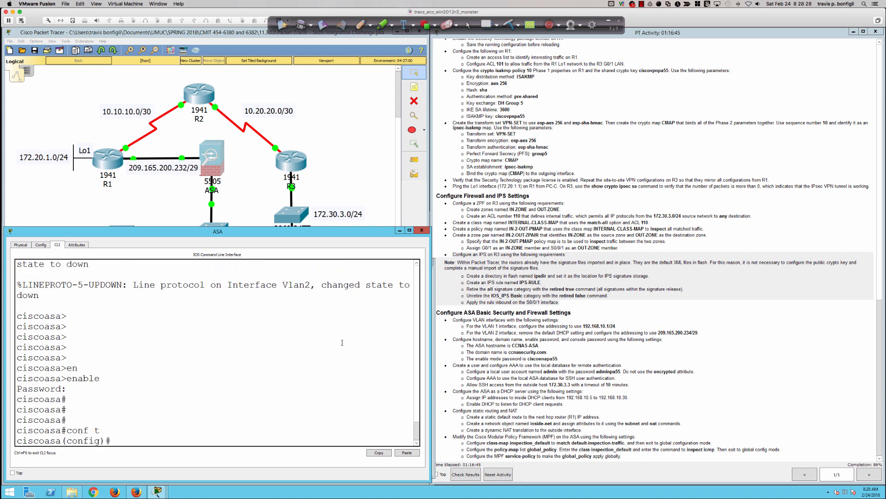
pyautogui.press('Return')
pyautogui.press('Return')
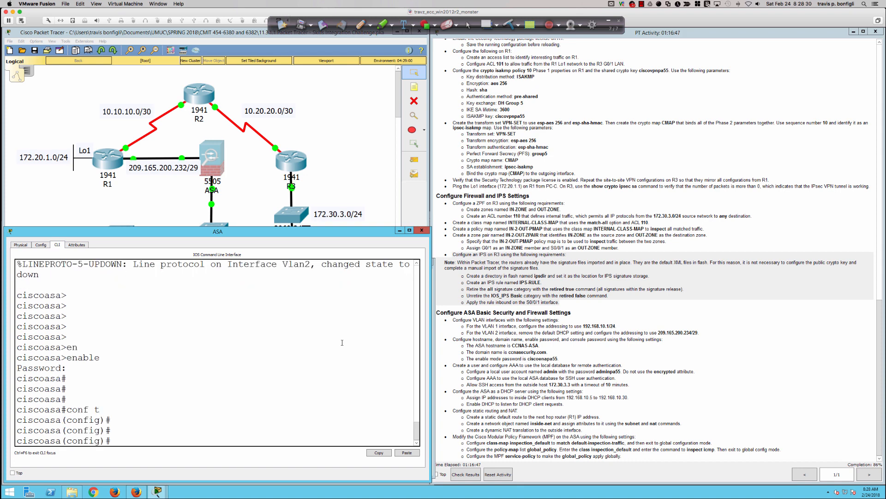
# Display the ASA's running configuration with sh run and page through to the end.
pyautogui.write('do sh run')
pyautogui.press('Return')
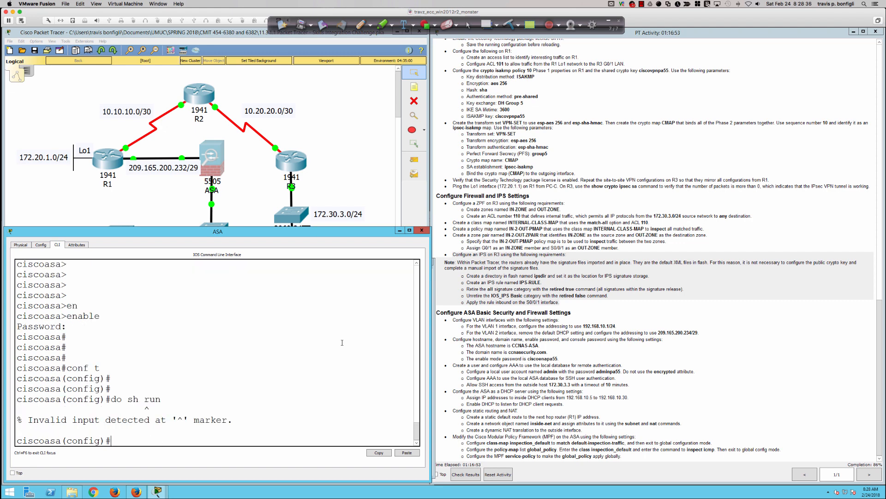
pyautogui.write('sh run')
pyautogui.press('Return')
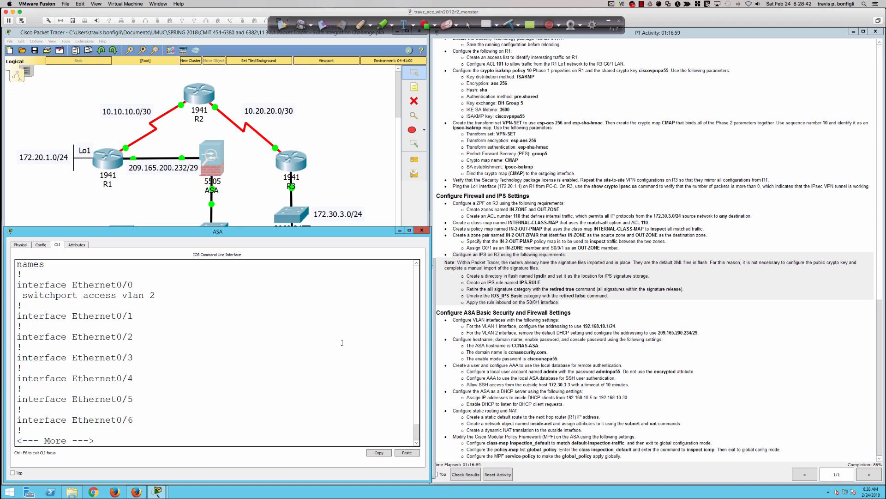
pyautogui.press('Return')
pyautogui.press('Return')
pyautogui.press('Return')
pyautogui.press('Return')
pyautogui.press('Return')
pyautogui.press('Return')
pyautogui.press('Return')
pyautogui.press('Return')
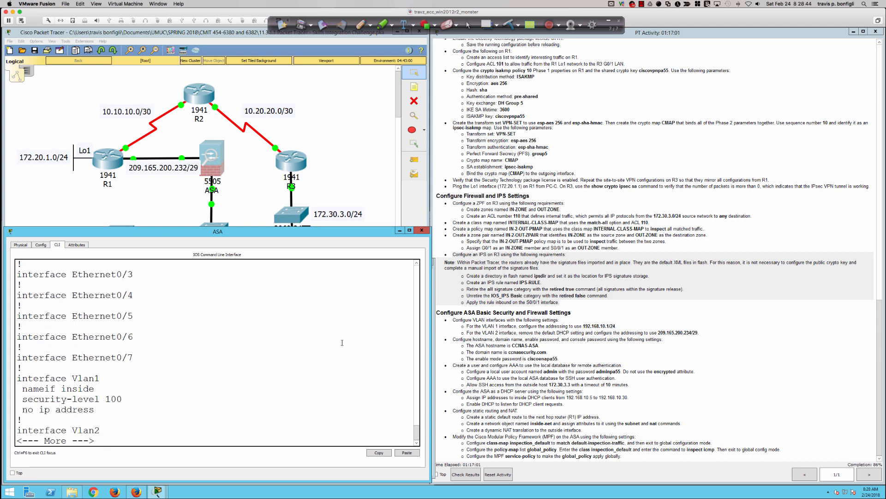
pyautogui.press('Return')
pyautogui.press('Return')
pyautogui.press('Return')
pyautogui.press('Return')
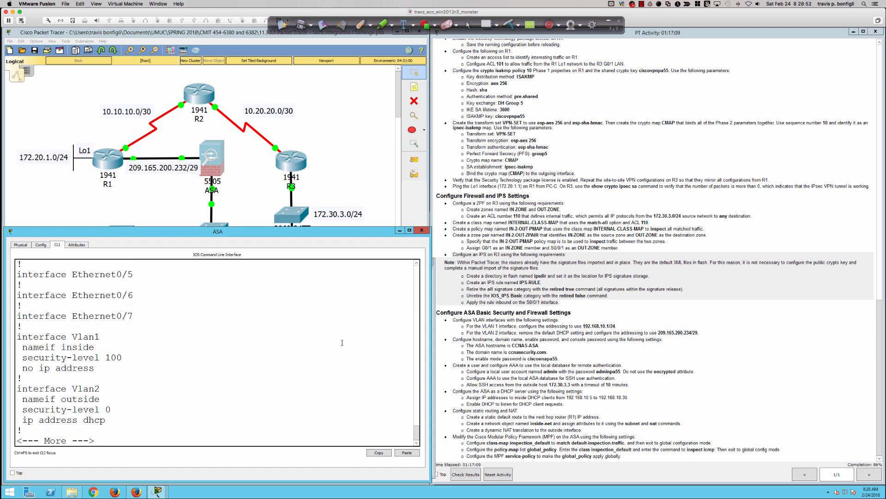
pyautogui.press('Return')
pyautogui.press('Return')
pyautogui.press('Return')
pyautogui.press('Return')
pyautogui.press('Return')
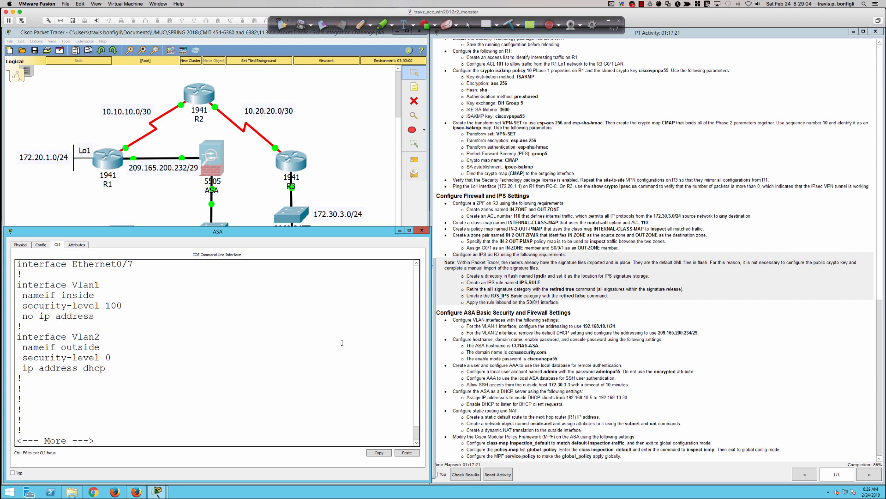
pyautogui.press('Return')
pyautogui.press('Return')
pyautogui.press('Return')
pyautogui.press('Return')
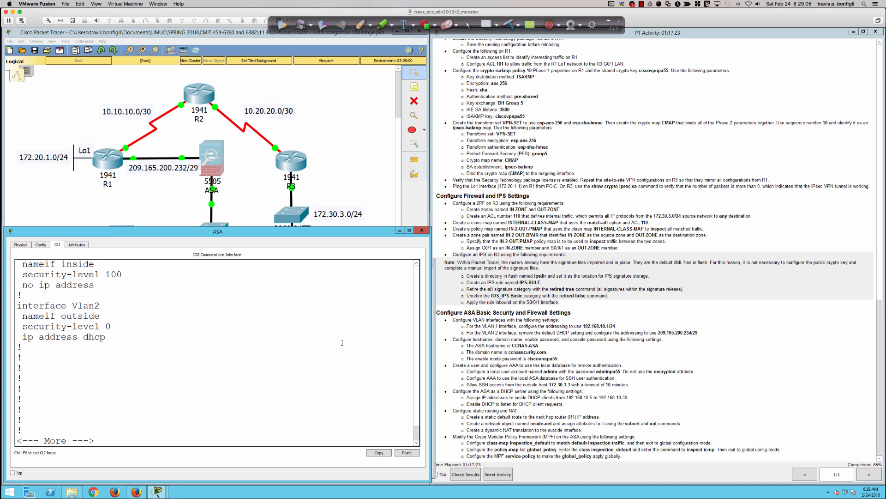
pyautogui.press('Return')
pyautogui.press('Return')
pyautogui.press('Return')
pyautogui.press('Return')
pyautogui.press('Return')
pyautogui.press('Return')
pyautogui.press('Return')
pyautogui.press('Return')
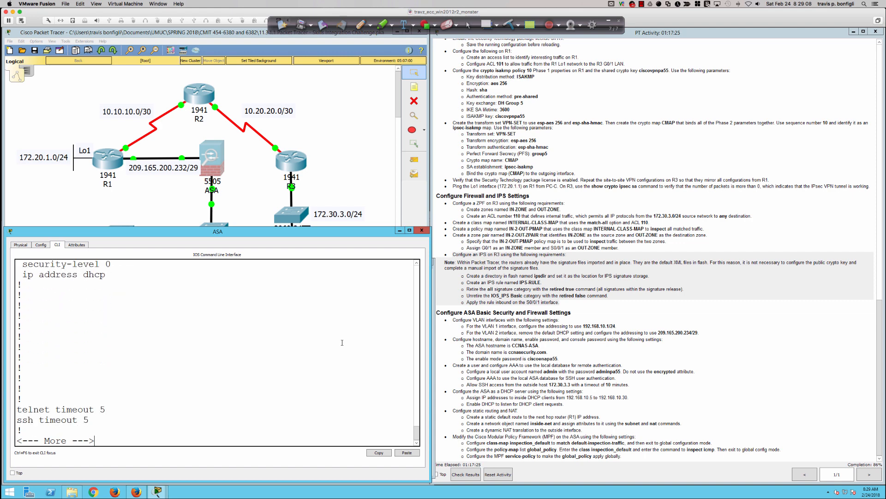
pyautogui.press('Return')
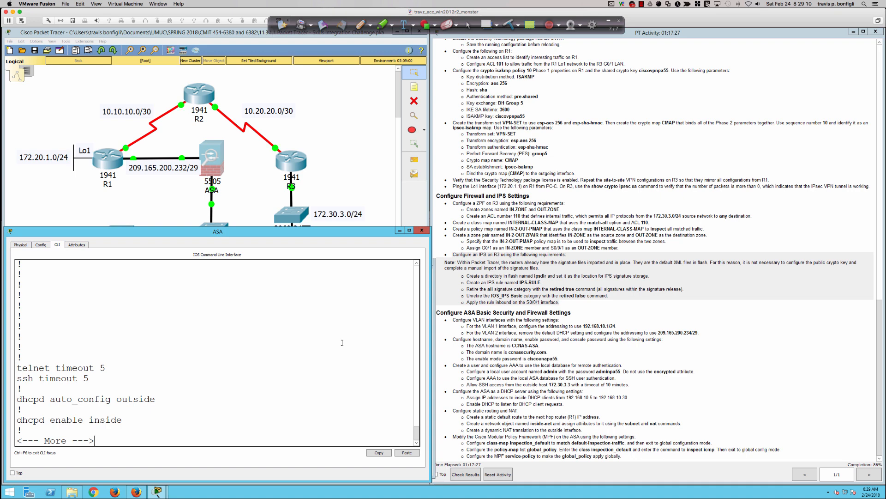
pyautogui.press('Return')
pyautogui.press('Return')
pyautogui.press('Return')
pyautogui.press('Return')
pyautogui.press('Return')
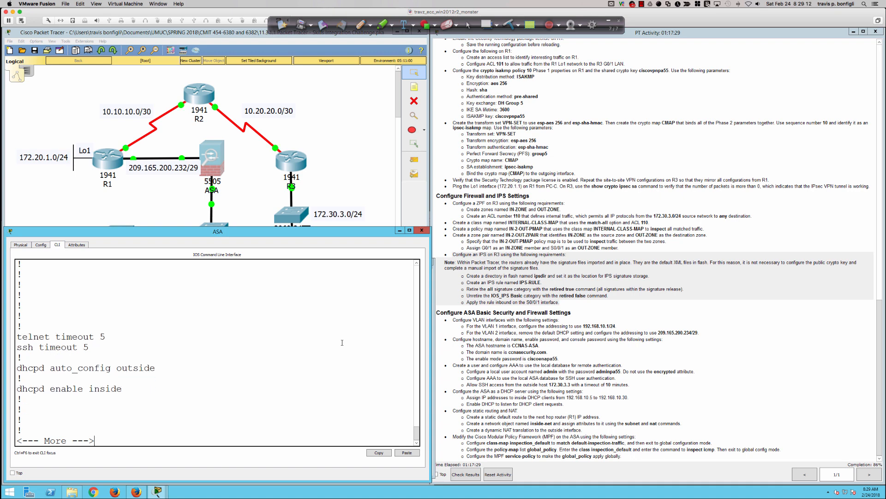
pyautogui.press('Return')
pyautogui.press('Return')
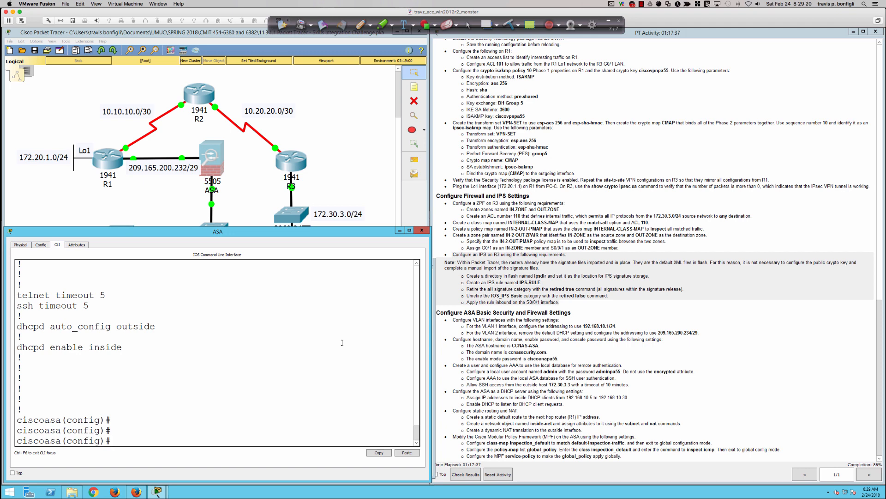
pyautogui.press('Return')
pyautogui.press('Return')
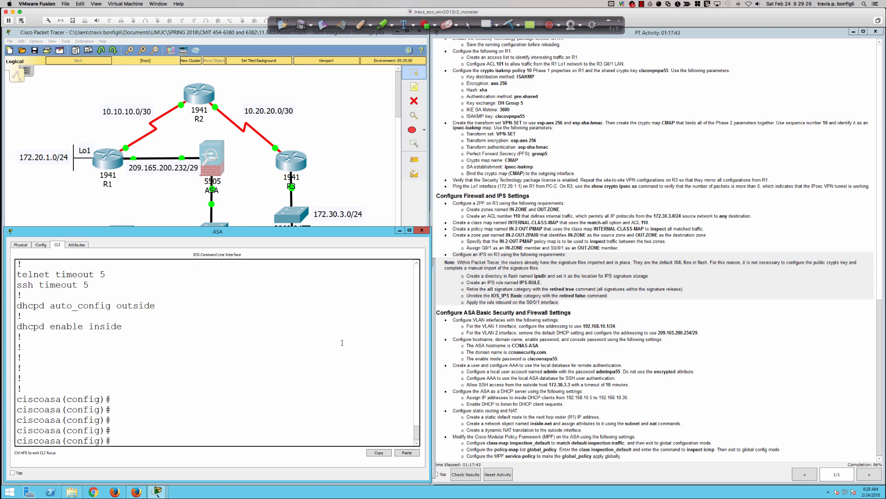
pyautogui.press('Return')
pyautogui.press('Return')
pyautogui.press('Return')
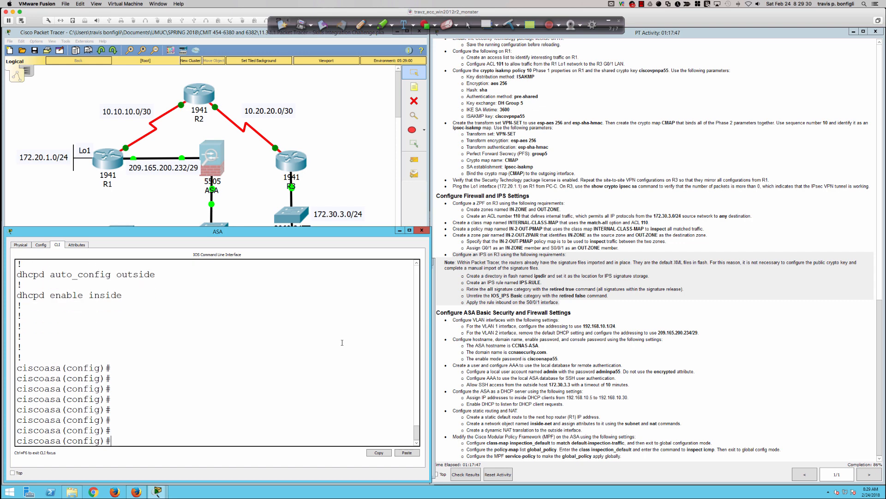
# Assign 192.168.10.1 255.255.255.0 to interface VLAN 1.
pyautogui.write('int vlan 1')
pyautogui.press('Return')
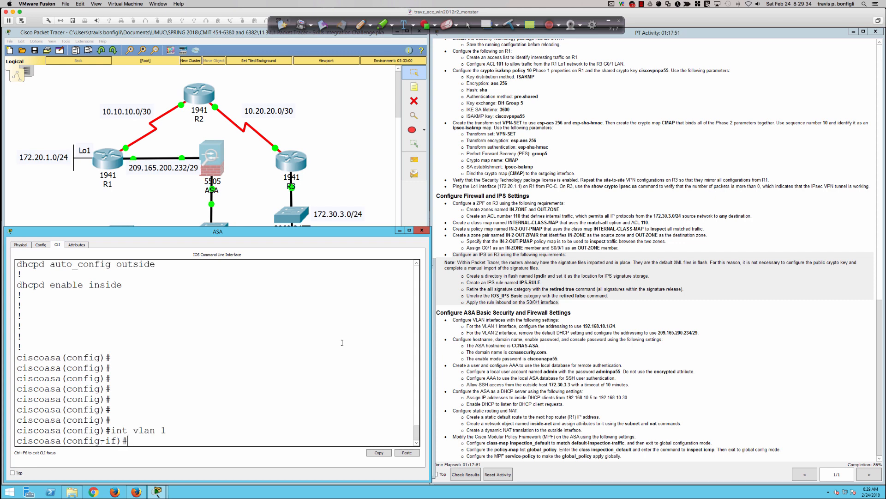
pyautogui.write('ip add 192.168.10.1 255.255.255.0')
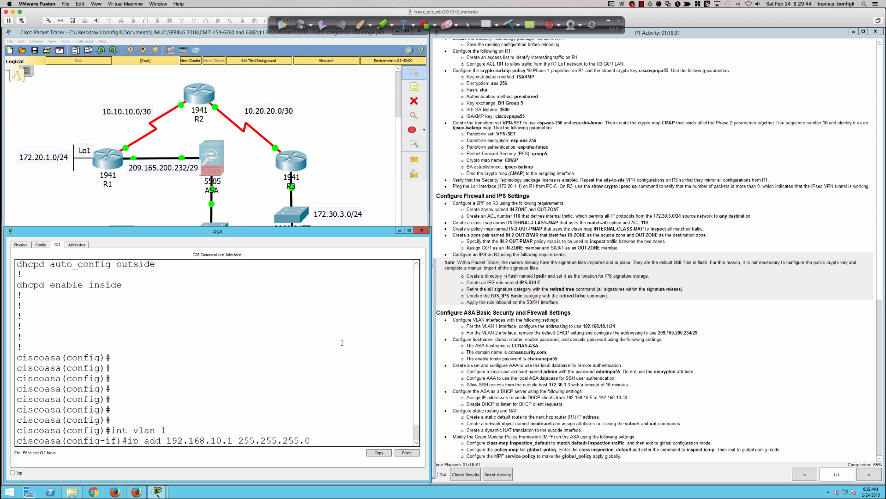
pyautogui.press('Return')
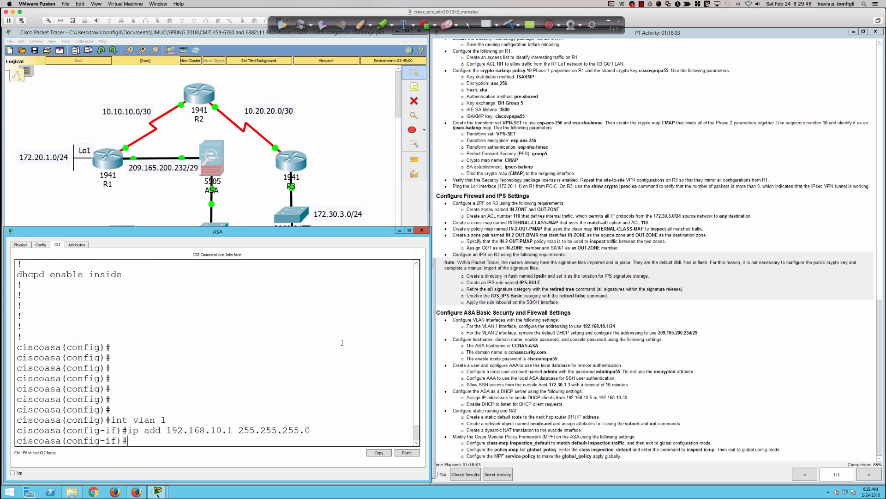
# Remove VLAN 2's DHCP address and assign 209.165.200.234 255.255.255.248.
pyautogui.write('int vlan 2')
pyautogui.press('Return')
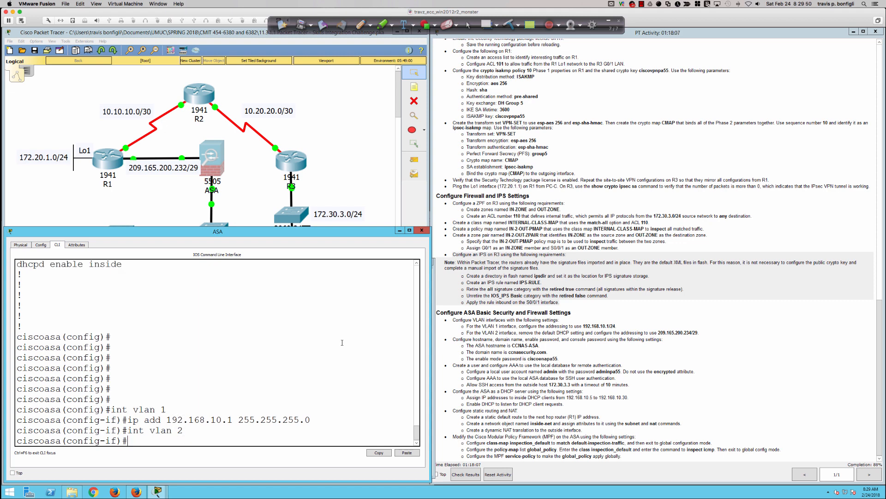
pyautogui.press('Return')
pyautogui.press('Return')
pyautogui.press('Return')
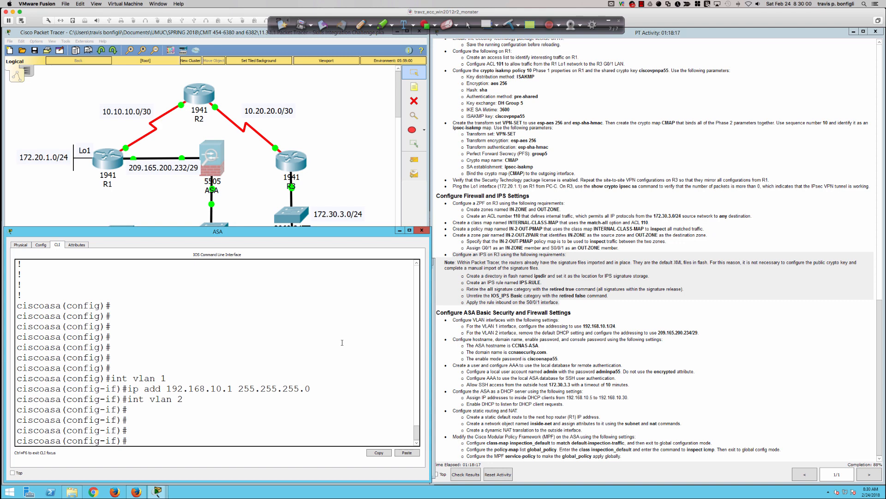
pyautogui.write('no ip add dhcp')
pyautogui.press('Return')
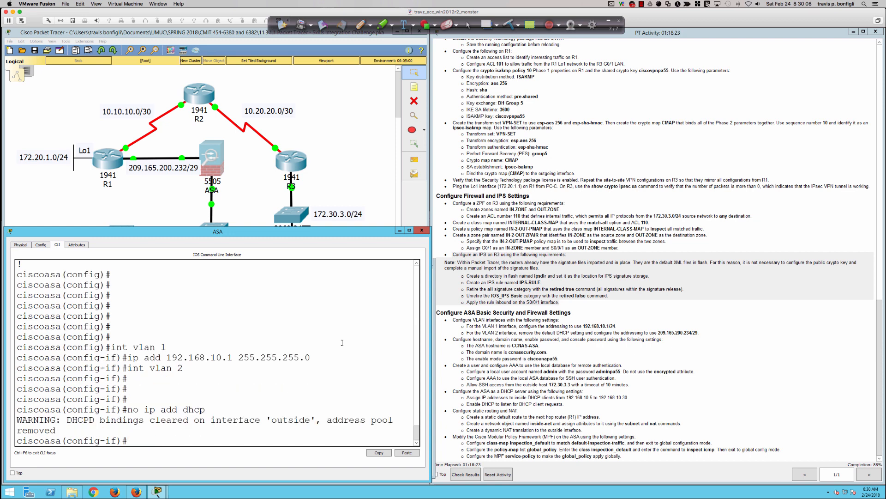
pyautogui.press('Return')
pyautogui.press('Return')
pyautogui.press('Return')
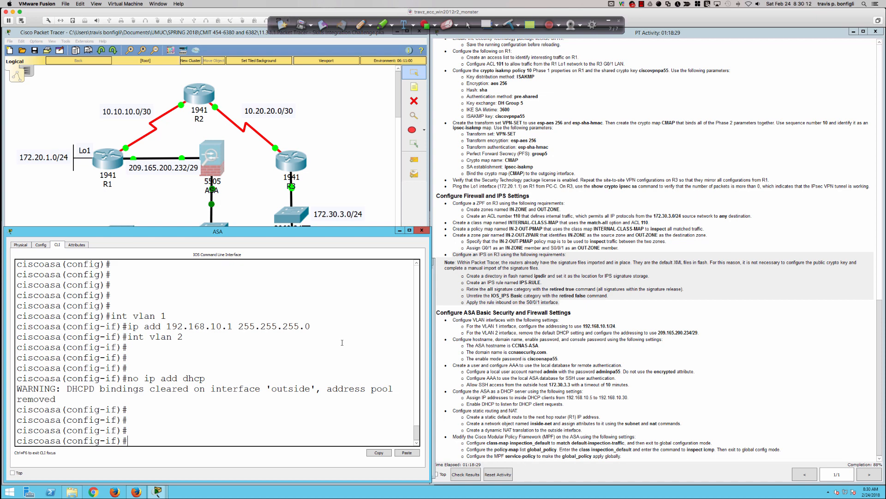
pyautogui.write('ip add 209.165.200.234')
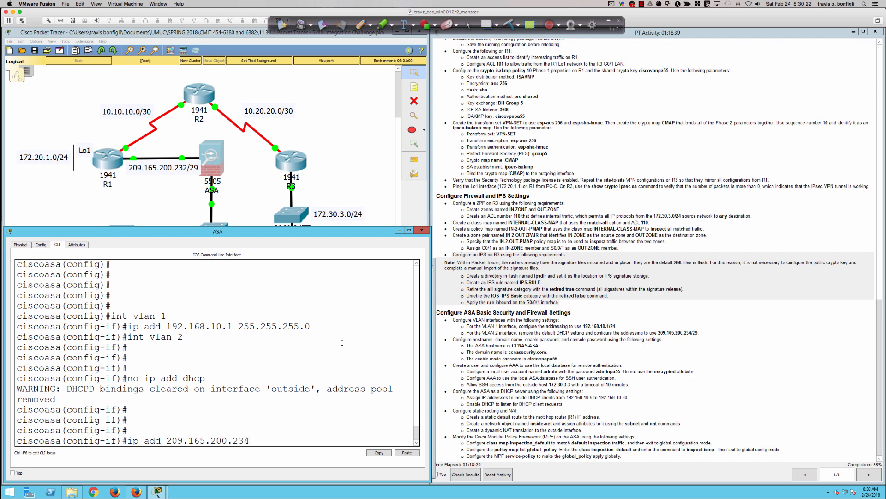
pyautogui.write(' 255.255.255.248')
pyautogui.press('Return')
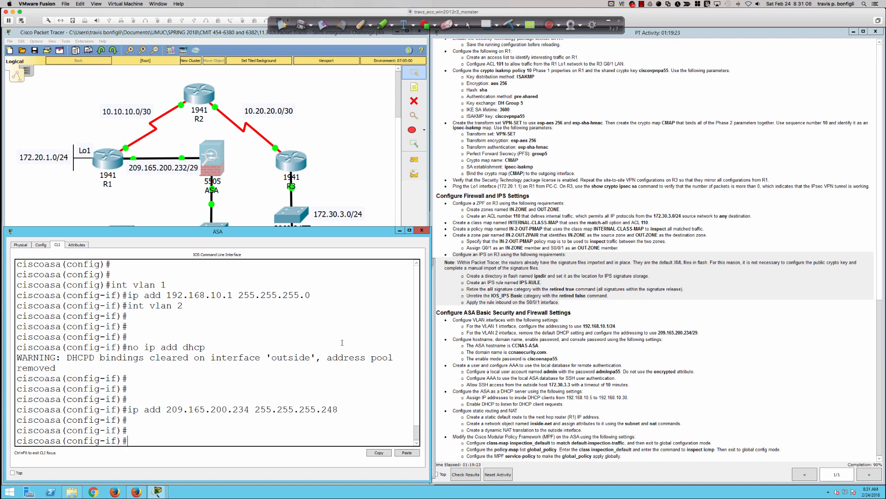
# Exit interface mode and set the ASA hostname to CCNAS-ASA.
pyautogui.press('Return')
pyautogui.press('Return')
pyautogui.press('Return')
pyautogui.press('Return')
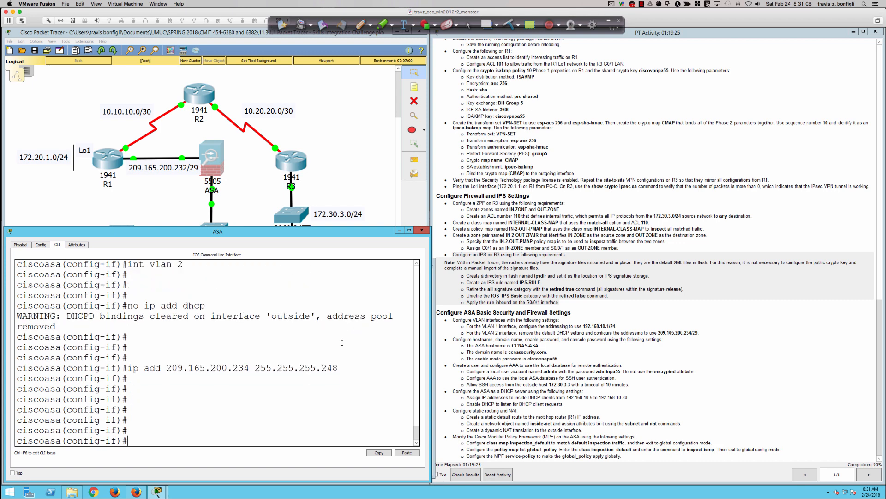
pyautogui.write('exit')
pyautogui.press('Return')
pyautogui.write('host')
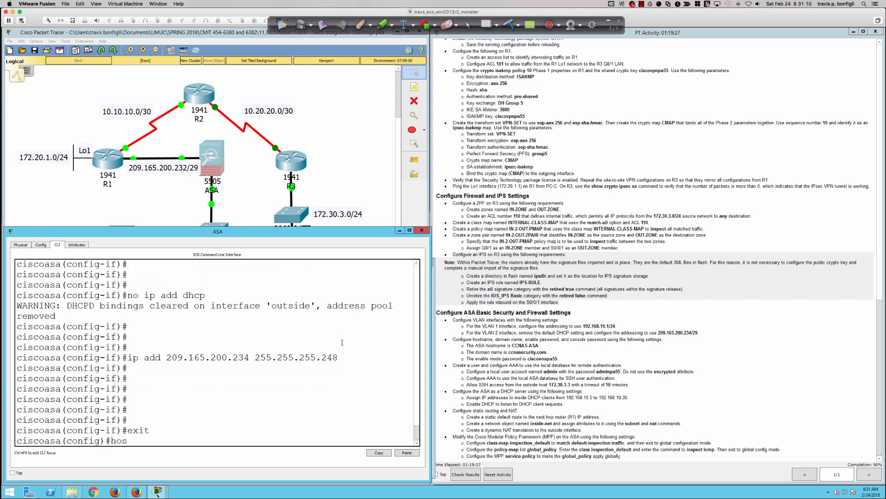
pyautogui.press('Tab')
pyautogui.write('CC')
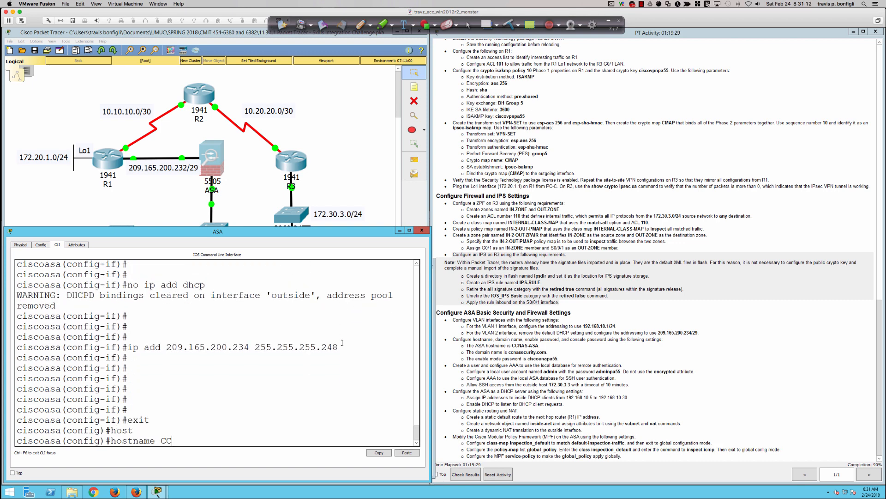
pyautogui.write('NAS-ASA')
pyautogui.press('Return')
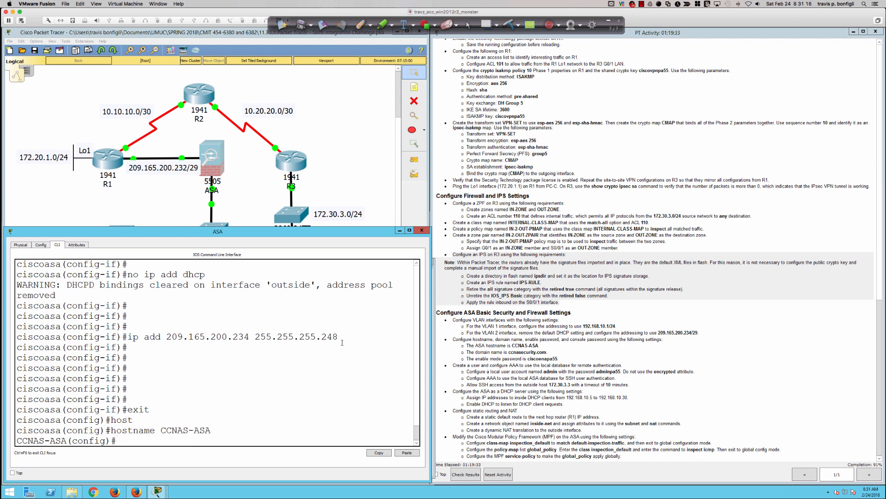
# Set the ASA domain name to ccnasecurity.com.
pyautogui.press('Return')
pyautogui.press('Return')
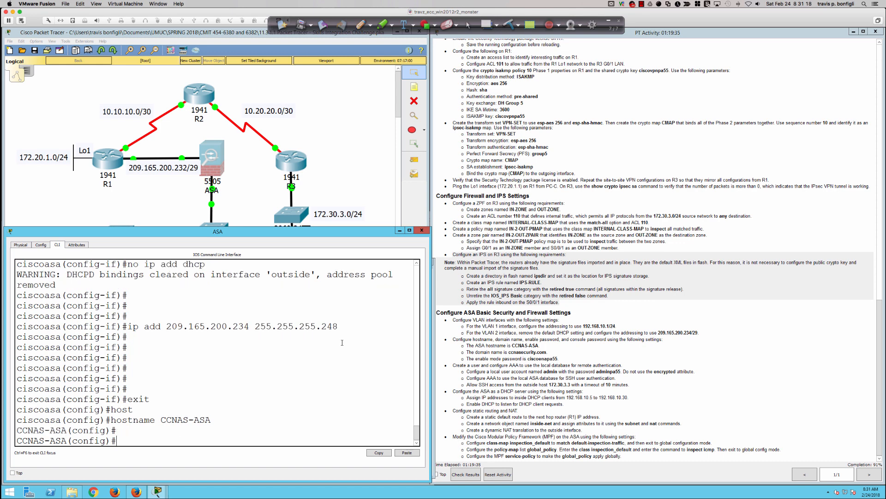
pyautogui.press('Return')
pyautogui.press('Return')
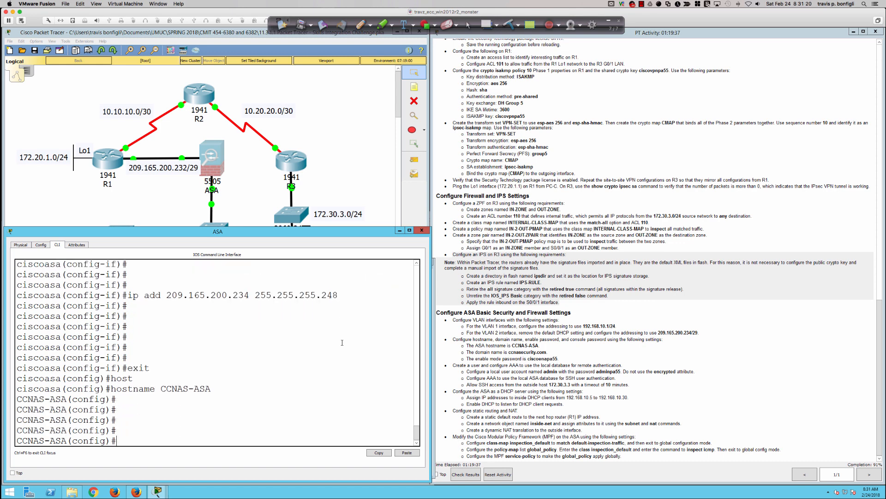
pyautogui.write('ip dom')
pyautogui.press('BackSpace')
pyautogui.press('BackSpace')
pyautogui.press('BackSpace')
pyautogui.press('BackSpace')
pyautogui.press('BackSpace')
pyautogui.write('domain')
pyautogui.press('Tab')
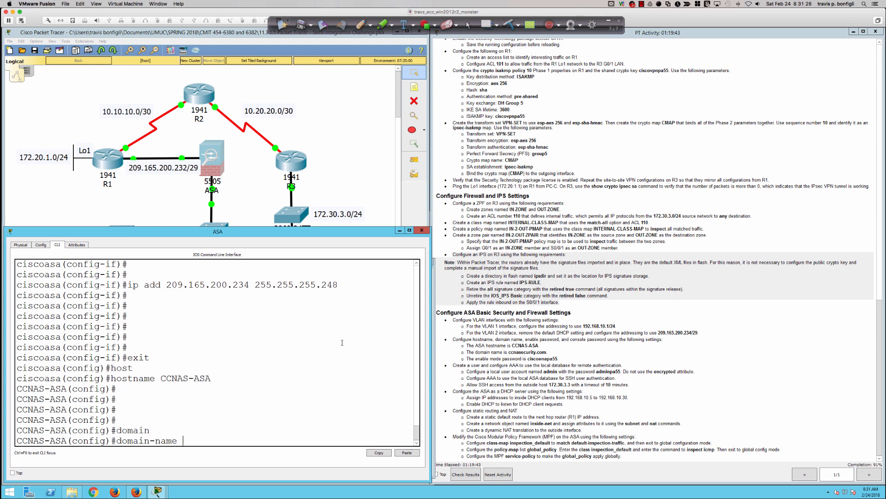
pyautogui.write('ccnasecurity.com')
pyautogui.press('Return')
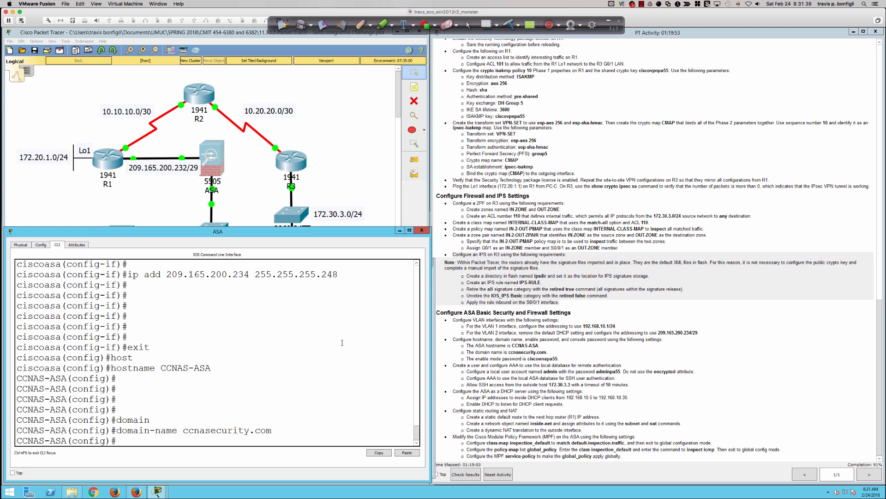
pyautogui.press('Return')
pyautogui.press('Return')
pyautogui.press('Return')
pyautogui.press('Return')
pyautogui.press('Return')
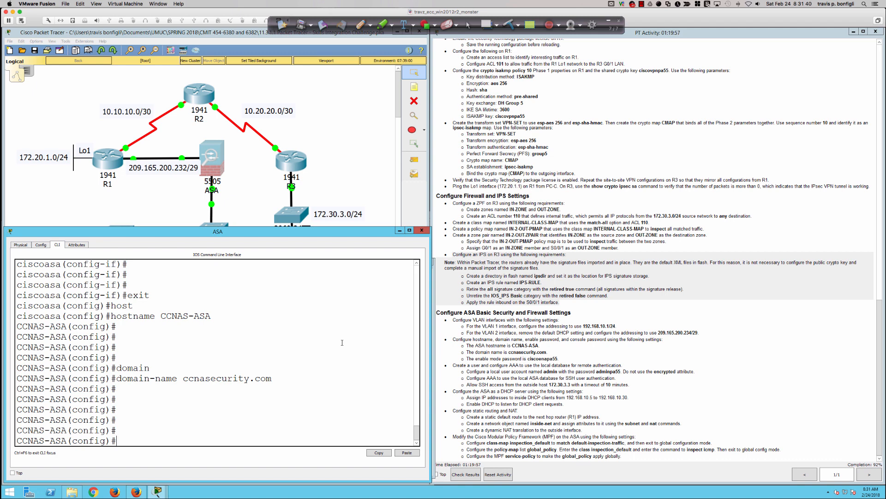
# Set the ASA's enable password to the activity's required password.
pyautogui.write('en')
pyautogui.press('Tab')
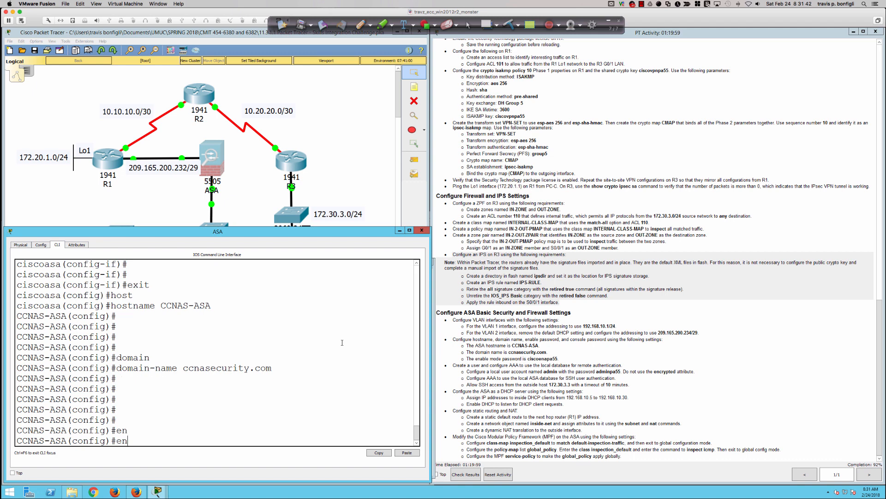
pyautogui.write('able ?')
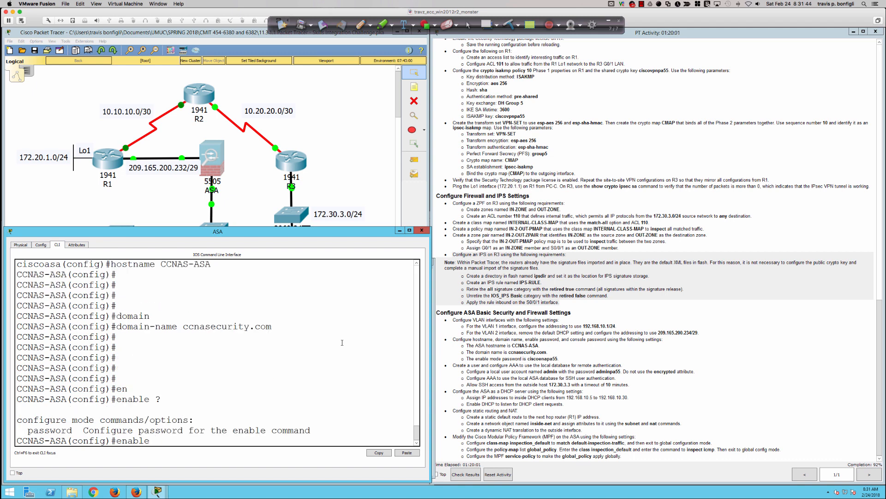
pyautogui.write('pas')
pyautogui.press('Tab')
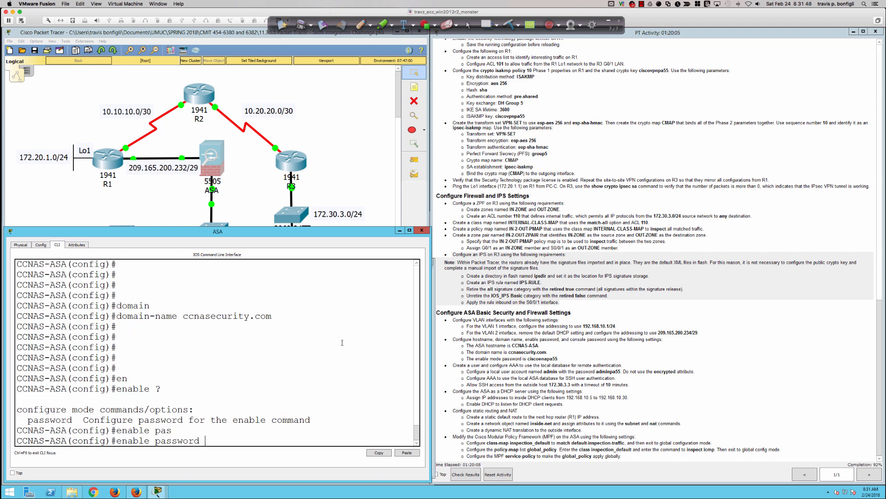
pyautogui.write('?')
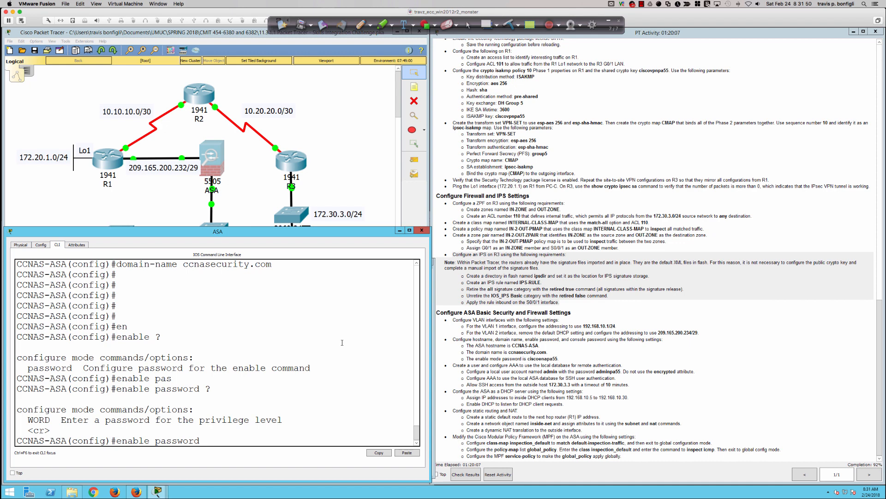
pyautogui.write('ciscoenpa55 ?')
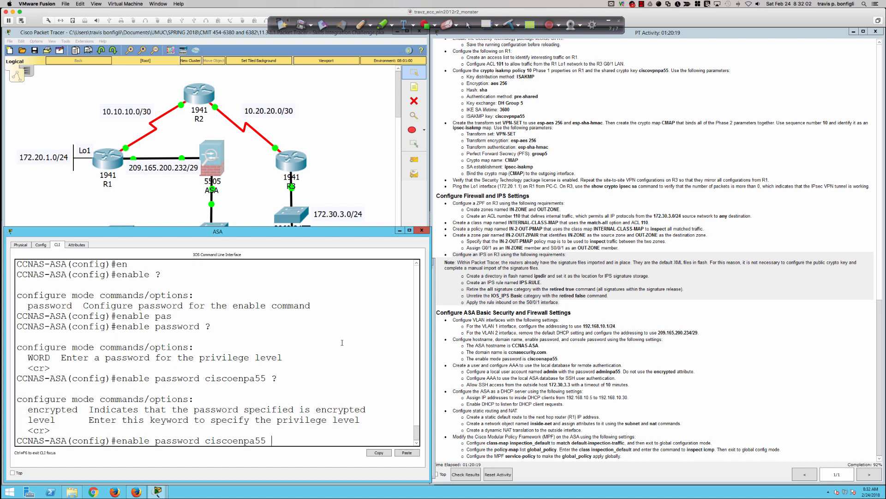
pyautogui.press('Return')
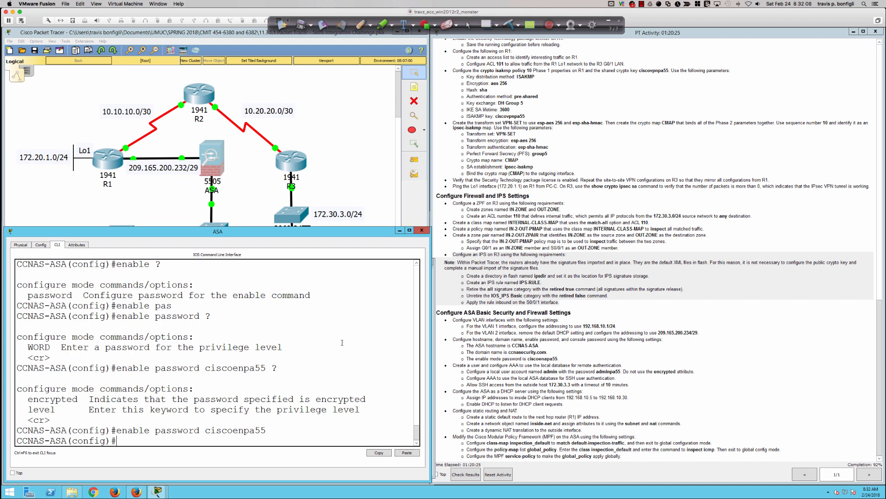
pyautogui.press('Return')
pyautogui.press('Return')
pyautogui.press('Return')
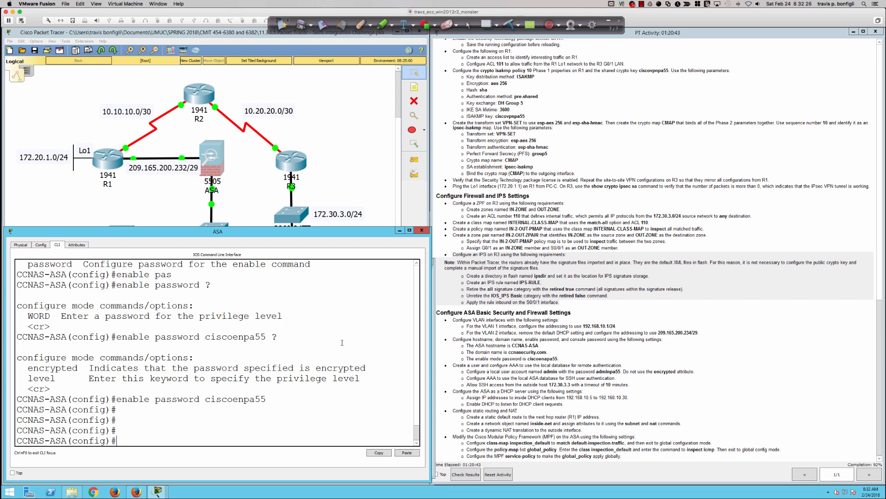
# Create local user admin on the ASA with its required password.
pyautogui.press('Return')
pyautogui.press('Return')
pyautogui.press('Return')
pyautogui.press('Return')
pyautogui.write('username admin')
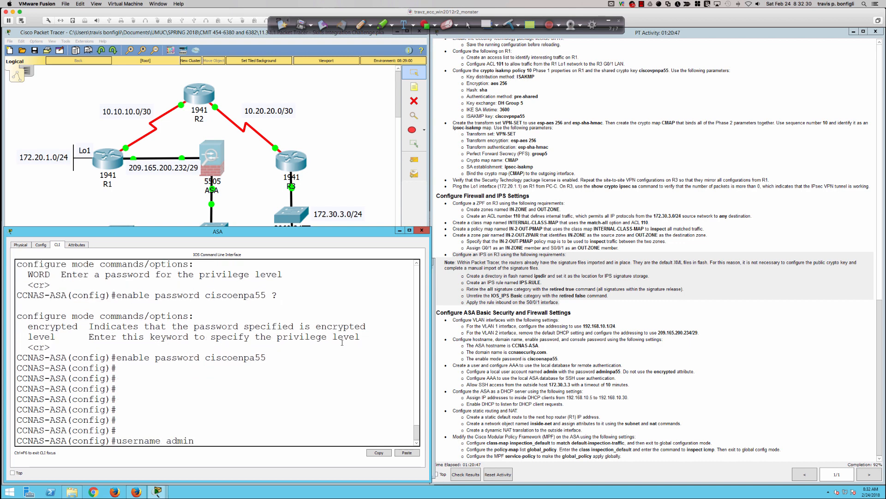
pyautogui.write(' password admin')
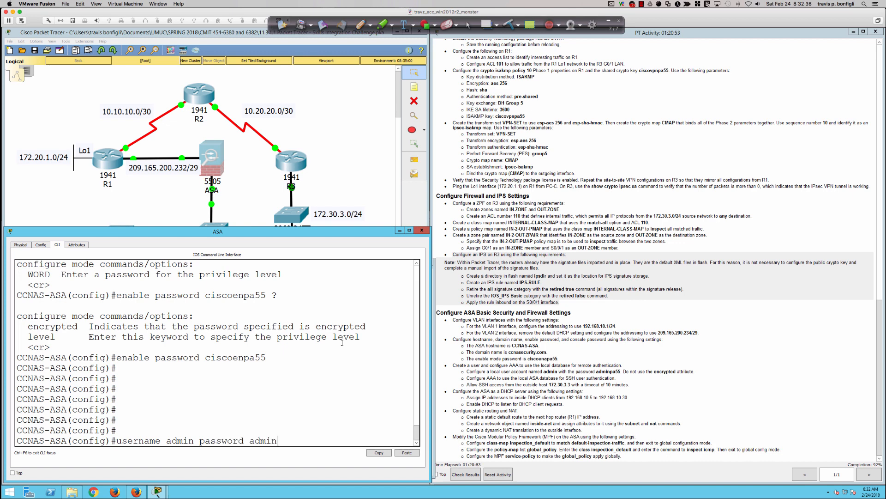
pyautogui.write('pa55')
pyautogui.press('Return')
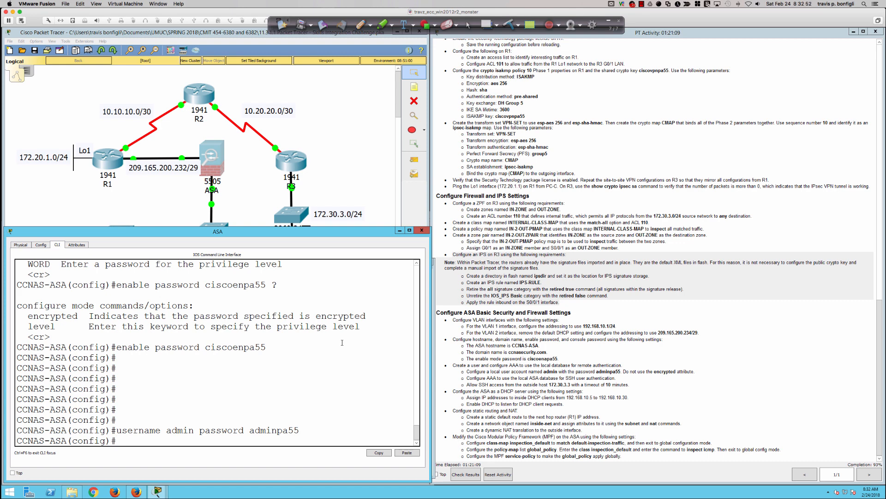
pyautogui.press('Return')
pyautogui.press('Return')
pyautogui.press('Return')
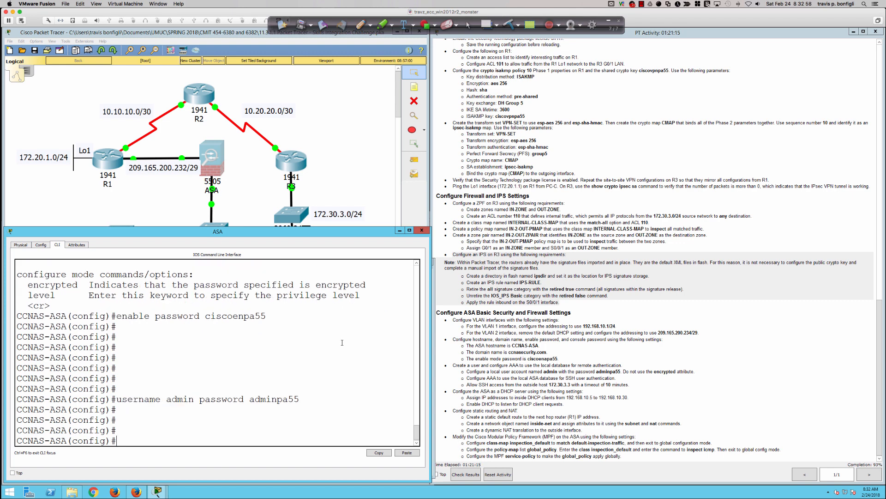
# Enter 'aaa authentication ssh console LOCAL' so SSH logins use the local user database, declining Filter Keys.
pyautogui.write('aaa authe')
pyautogui.press('Tab')
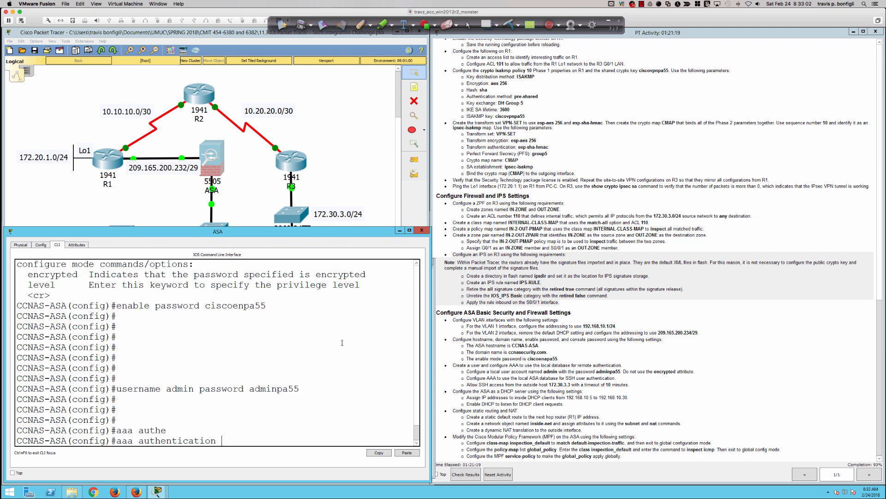
pyautogui.write('ssh ?')
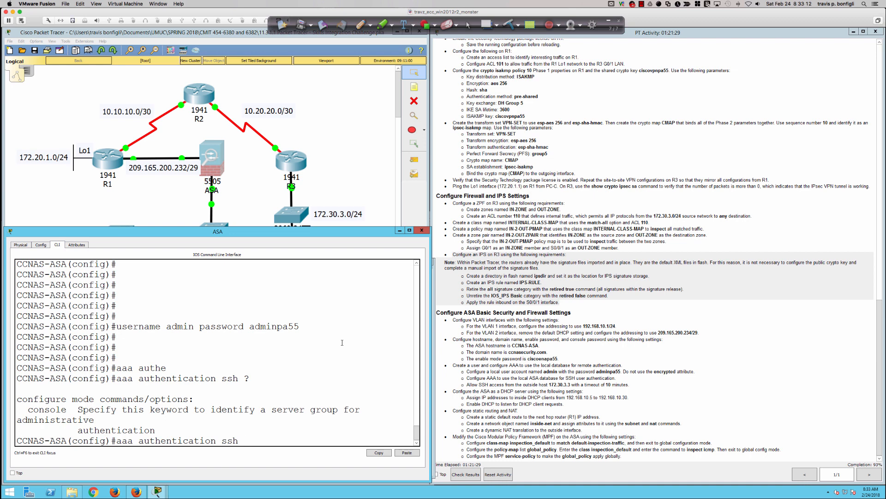
pyautogui.write('console')
pyautogui.write('?')
pyautogui.write('LOCAL')
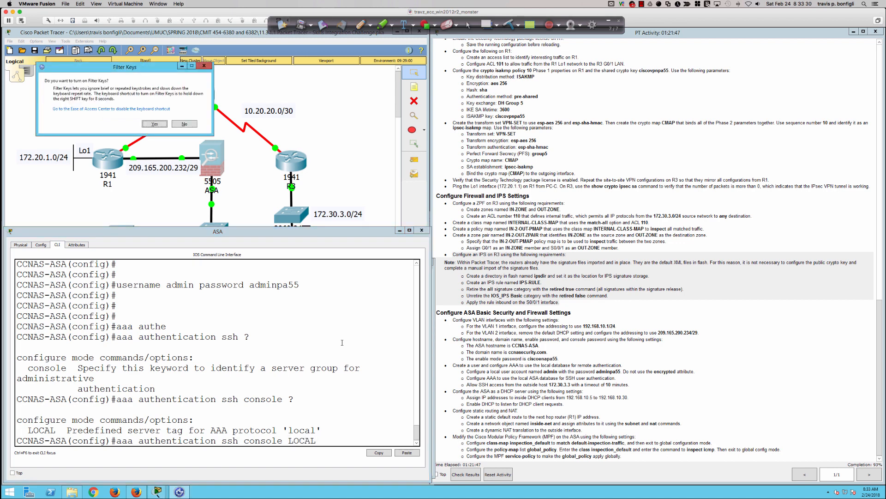
pyautogui.click(185, 124)
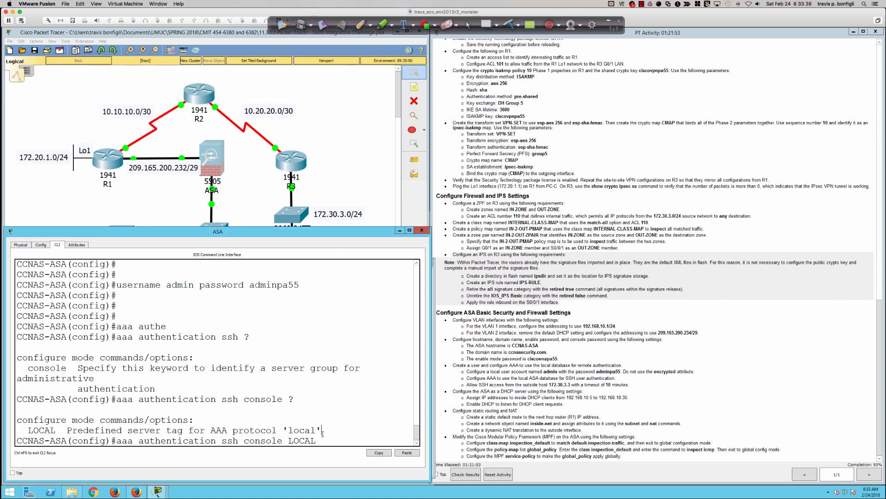
pyautogui.press('BackSpace')
pyautogui.press('BackSpace')
pyautogui.press('BackSpace')
pyautogui.press('BackSpace')
pyautogui.press('BackSpace')
pyautogui.press('BackSpace')
pyautogui.write('LOCAL')
pyautogui.press('Return')
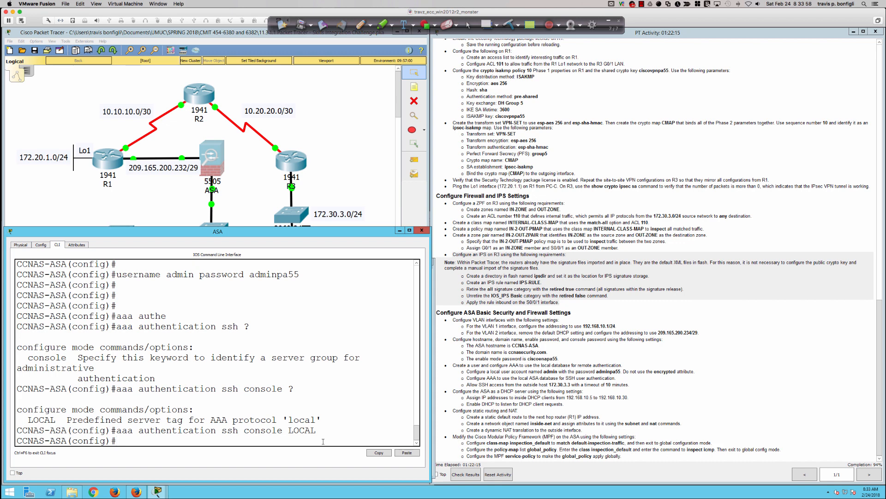
pyautogui.press('Return')
pyautogui.press('Return')
pyautogui.press('Return')
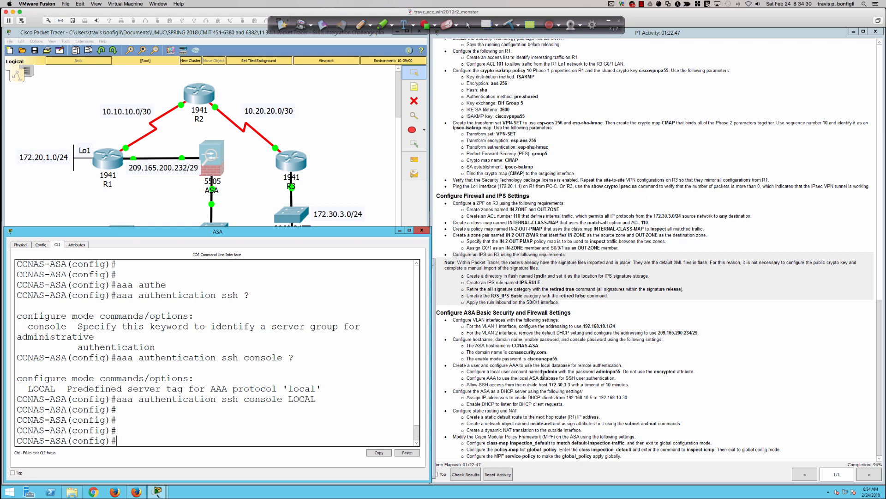
pyautogui.click(544, 376)
# Permit SSH to the ASA only from outside host 172.30.3.3 with mask 255.255.255.255.
pyautogui.moveTo(544, 376)
pyautogui.mouseDown()
pyautogui.moveTo(621, 379)
pyautogui.moveTo(581, 392)
pyautogui.moveTo(461, 378)
pyautogui.mouseUp()
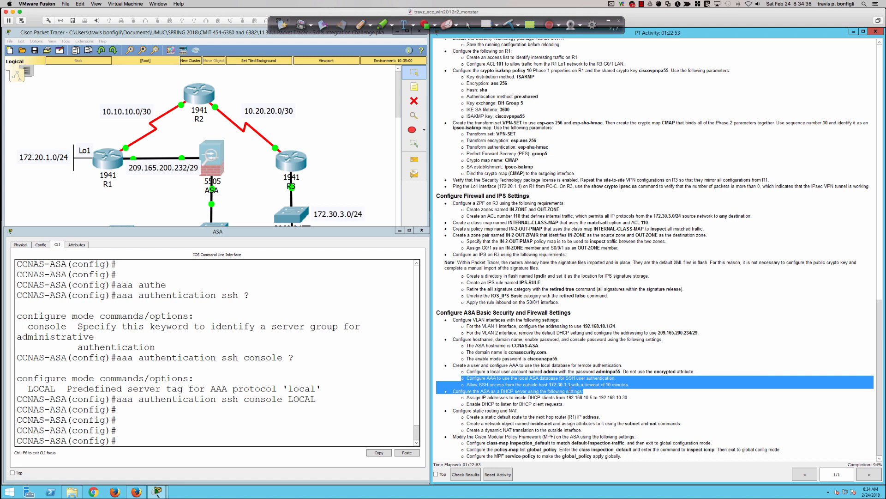
pyautogui.click(586, 394)
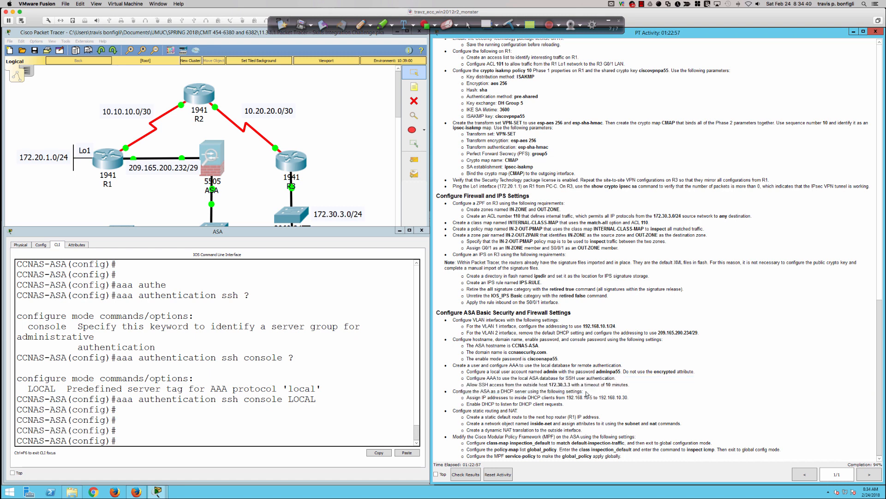
pyautogui.click(400, 384)
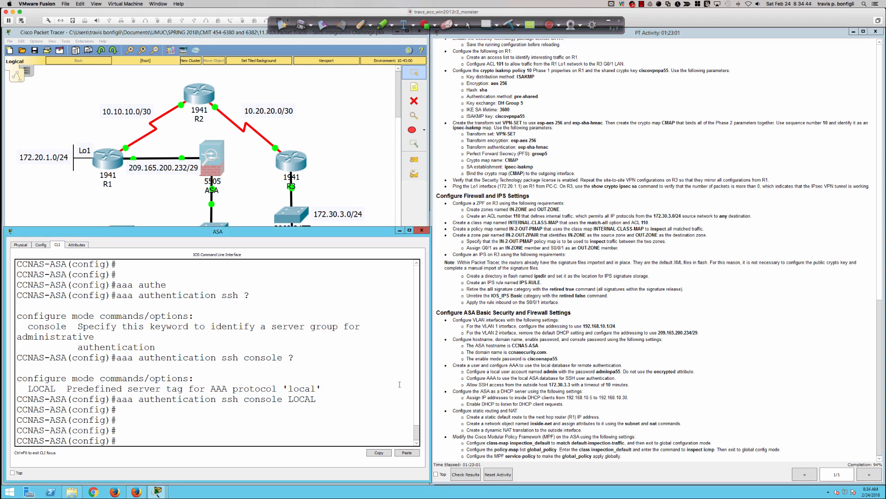
pyautogui.press('Return')
pyautogui.press('Return')
pyautogui.press('Return')
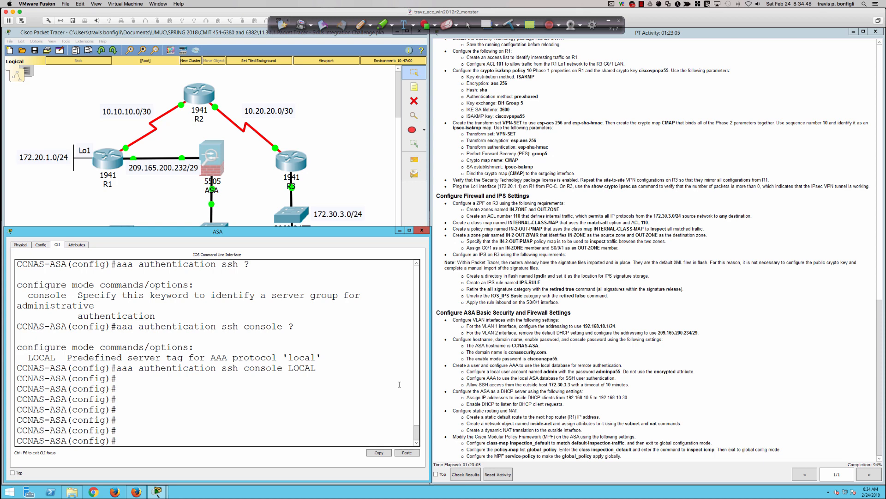
pyautogui.write('ssh 172.30.3.3 255.255.255.255')
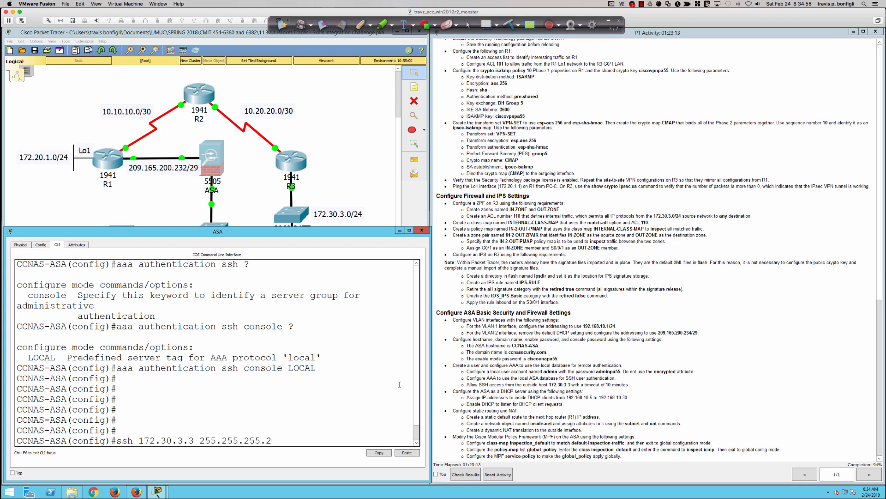
pyautogui.write(' outside')
pyautogui.press('Return')
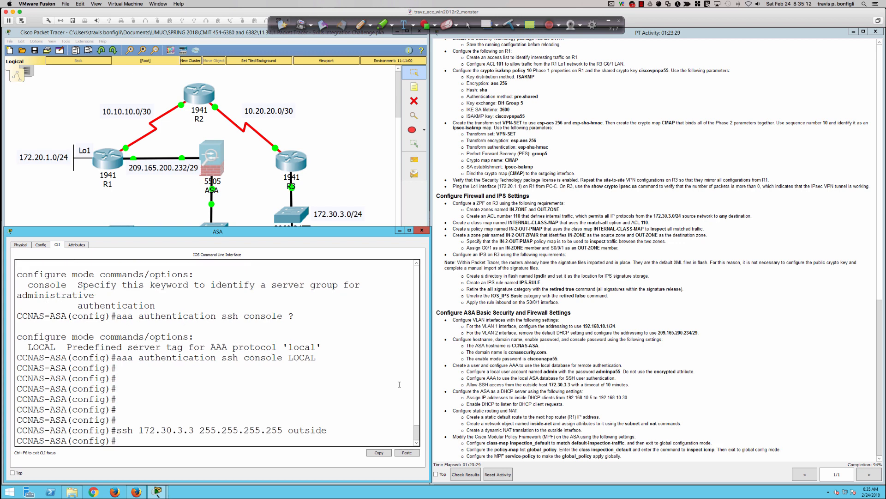
# Set the ASA's SSH session timeout to 10 minutes with 'ssh timeout 10'.
pyautogui.write('ssh time')
pyautogui.press('Tab')
pyautogui.write('10')
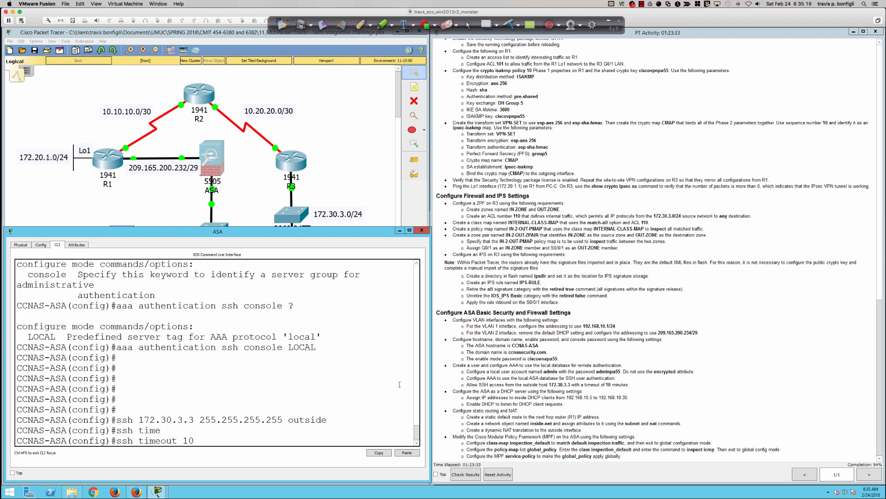
pyautogui.press('Return')
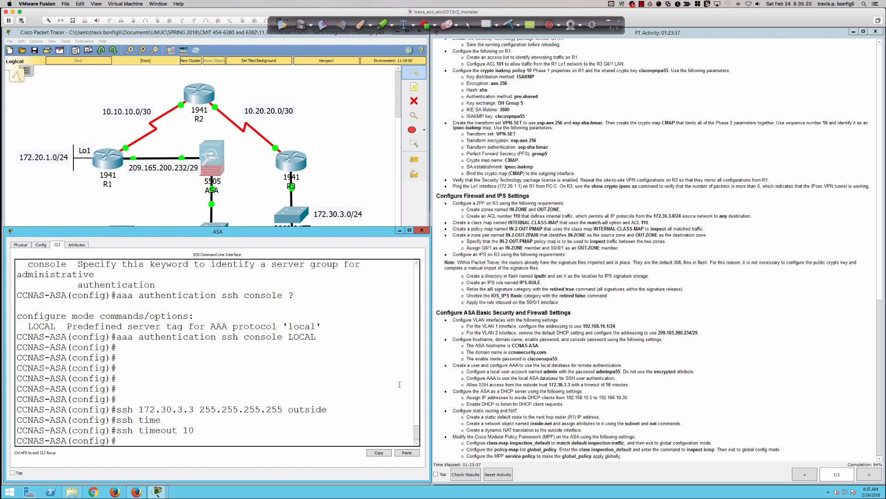
pyautogui.press('Return')
pyautogui.press('Return')
pyautogui.press('Return')
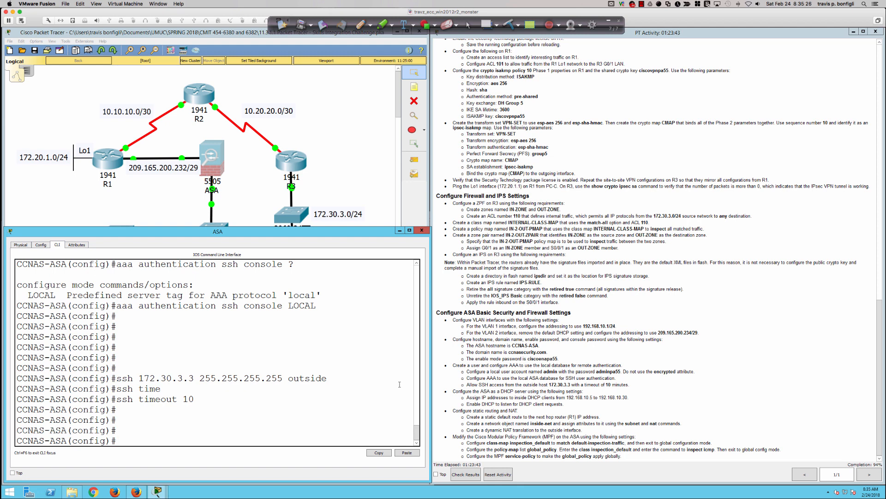
pyautogui.press('Return')
pyautogui.press('Return')
pyautogui.press('Return')
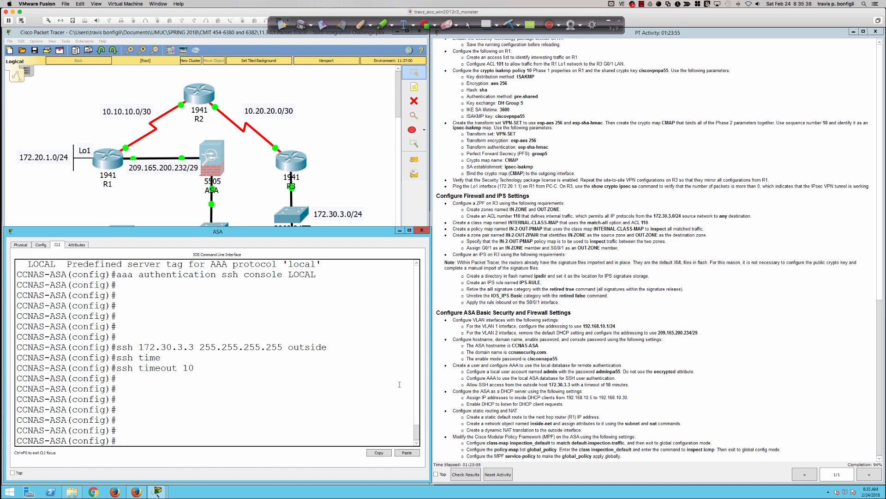
pyautogui.press('Return')
pyautogui.press('Return')
pyautogui.press('Return')
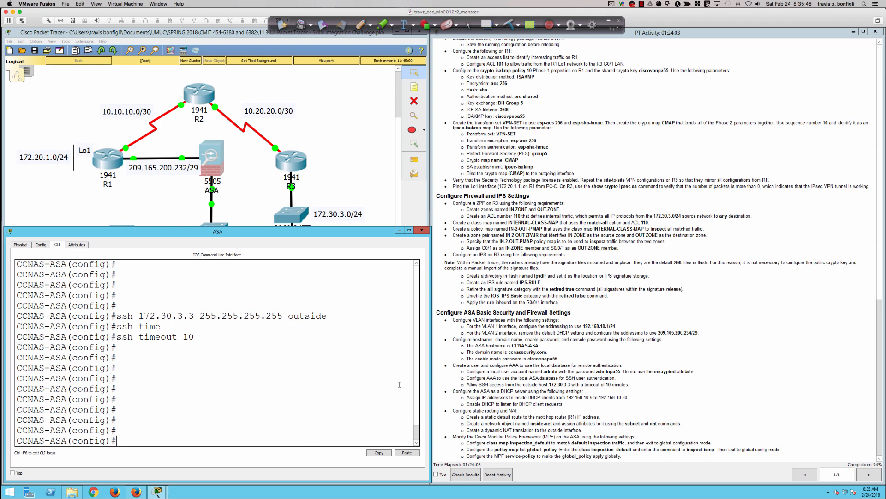
# Define the inside DHCP address pool 192.168.10.5–192.168.10.30.
pyautogui.write('dhcpd add 192.168.10.5')
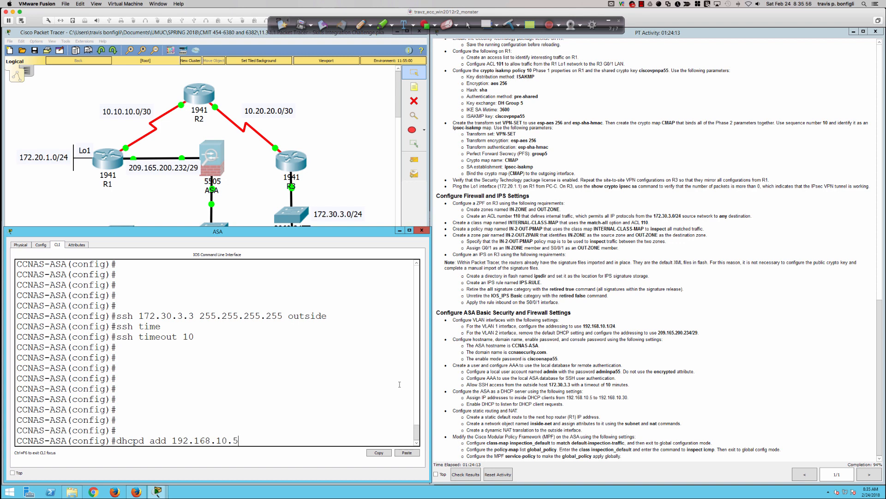
pyautogui.write('-192.168.10.30 inside')
pyautogui.press('Return')
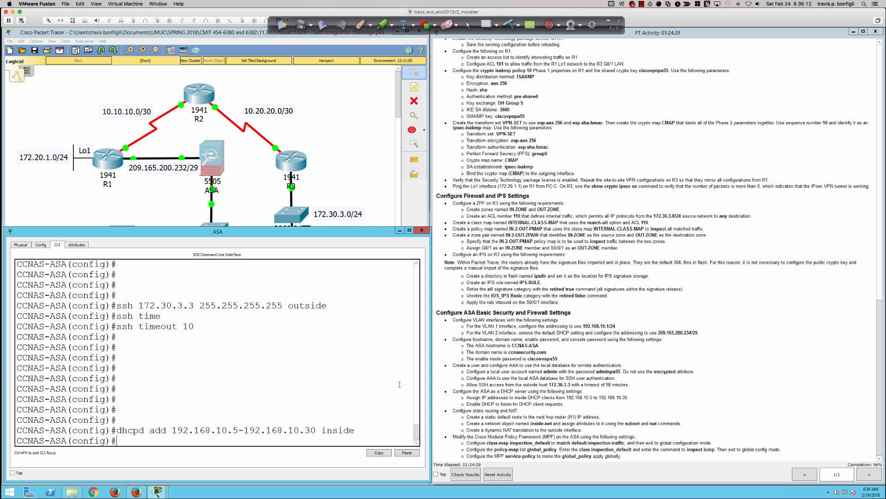
pyautogui.press('Return')
pyautogui.press('Return')
# Check the DHCP settings in the running configuration with 'show run'.
pyautogui.write('dhcpd e')
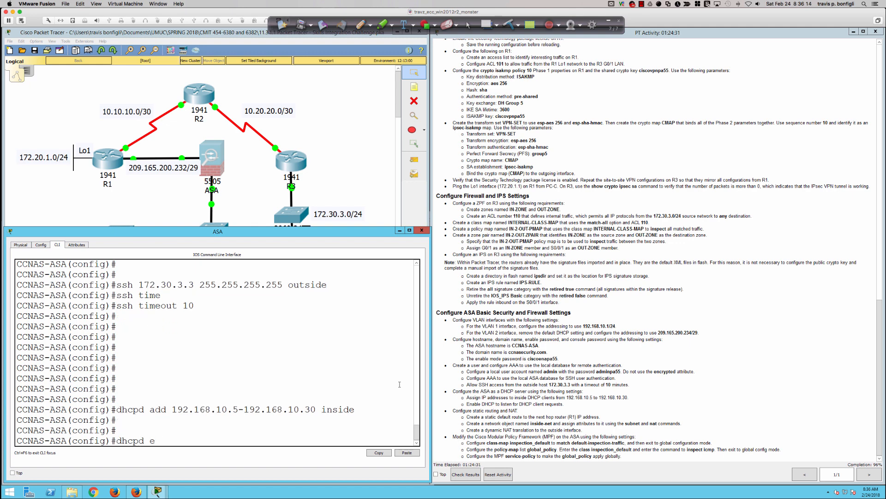
pyautogui.write('nable inside')
pyautogui.press('BackSpace')
pyautogui.press('BackSpace')
pyautogui.press('BackSpace')
pyautogui.press('BackSpace')
pyautogui.press('BackSpace')
pyautogui.press('BackSpace')
pyautogui.press('BackSpace')
pyautogui.press('BackSpace')
pyautogui.press('BackSpace')
pyautogui.press('BackSpace')
pyautogui.press('BackSpace')
pyautogui.press('BackSpace')
pyautogui.press('BackSpace')
pyautogui.press('BackSpace')
pyautogui.press('BackSpace')
pyautogui.press('BackSpace')
pyautogui.press('BackSpace')
pyautogui.press('BackSpace')
pyautogui.press('BackSpace')
pyautogui.write('sh run')
pyautogui.press('Return')
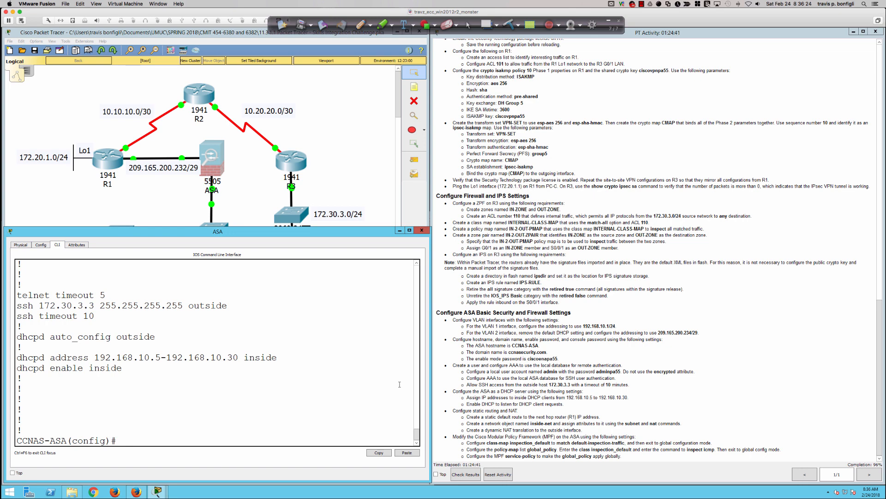
pyautogui.press('Return')
pyautogui.press('Return')
# Enable the DHCP server on the inside interface with 'dhcpd enable inside'.
pyautogui.write('dhcpd enable inside')
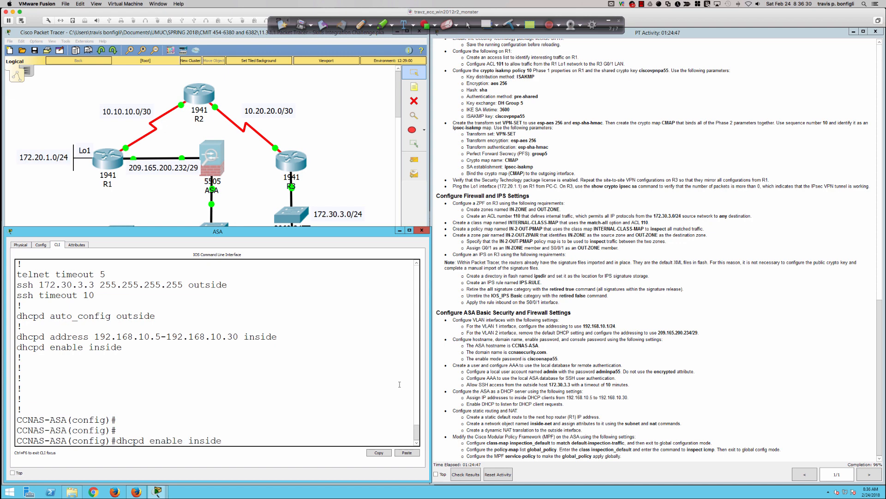
pyautogui.press('Return')
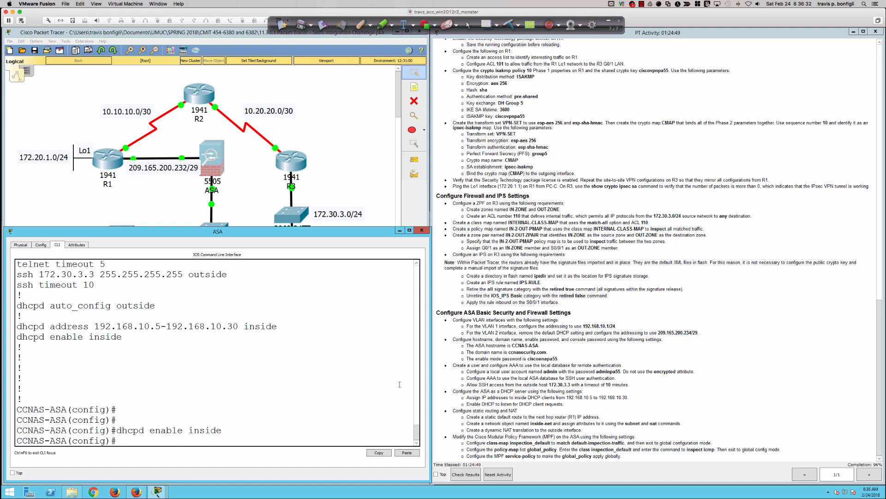
pyautogui.press('Return')
pyautogui.press('Return')
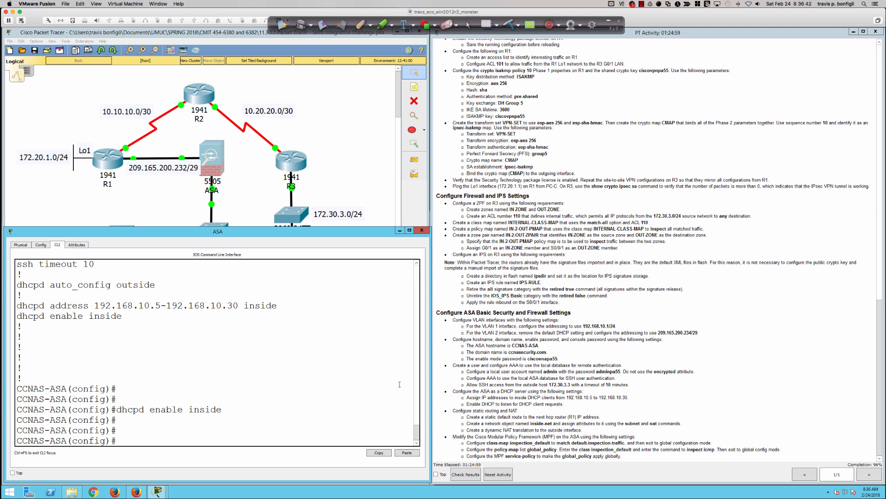
pyautogui.press('Return')
pyautogui.press('Return')
pyautogui.press('Return')
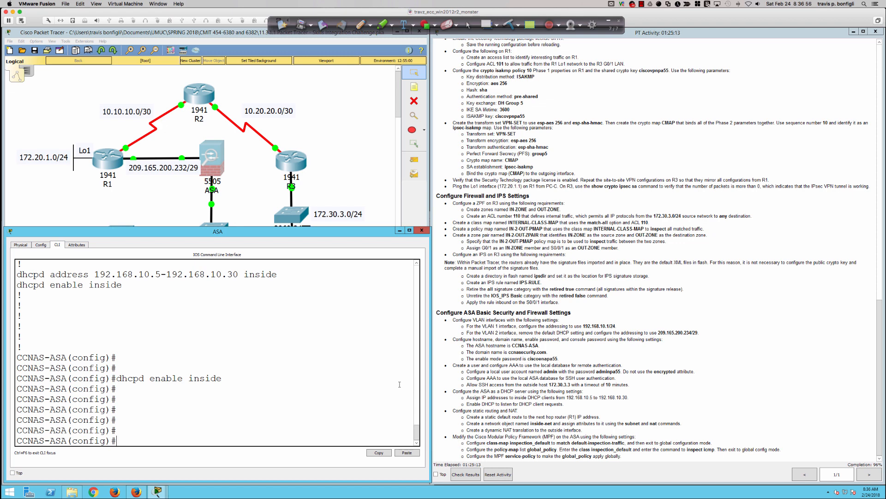
# Begin the default route 'route outside 0.0.0.0 0.0.0.0 209.165.200...'.
pyautogui.write('route outside 09.')
pyautogui.press('BackSpace')
pyautogui.press('BackSpace')
pyautogui.write('0.')
pyautogui.press('BackSpace')
pyautogui.write('.0.0.0 0.0.0.0')
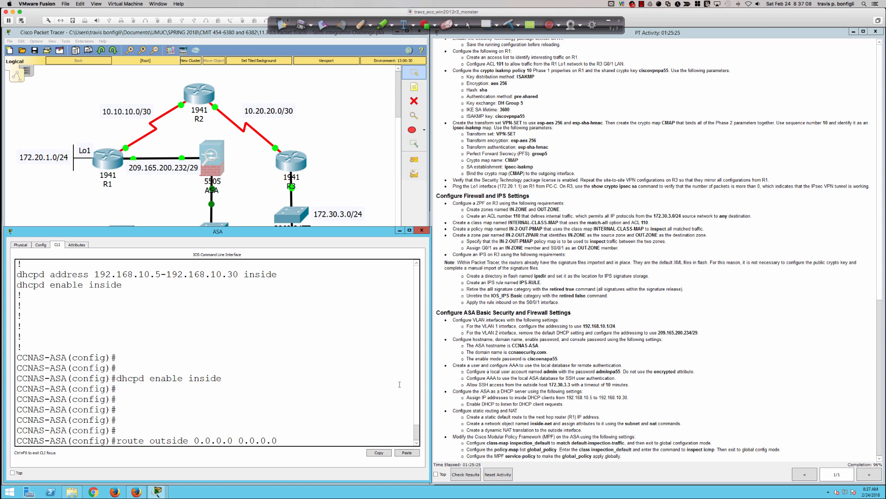
pyautogui.write(' 209.165.200')
# Confirm R1 G0/0's address in the table and finish the route via next hop 209.165.200.233.
pyautogui.scroll(15, 579, 285)
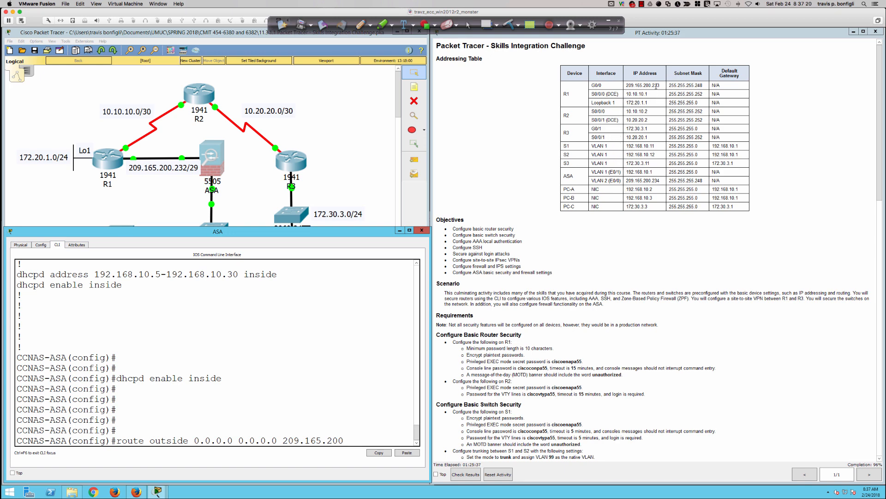
pyautogui.moveTo(630, 85); pyautogui.dragTo(661, 86)
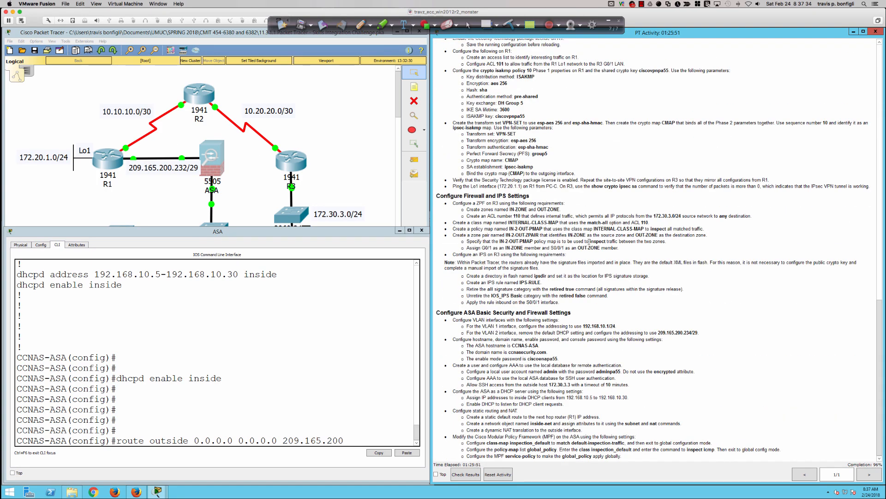
pyautogui.click(360, 435)
pyautogui.write('.233')
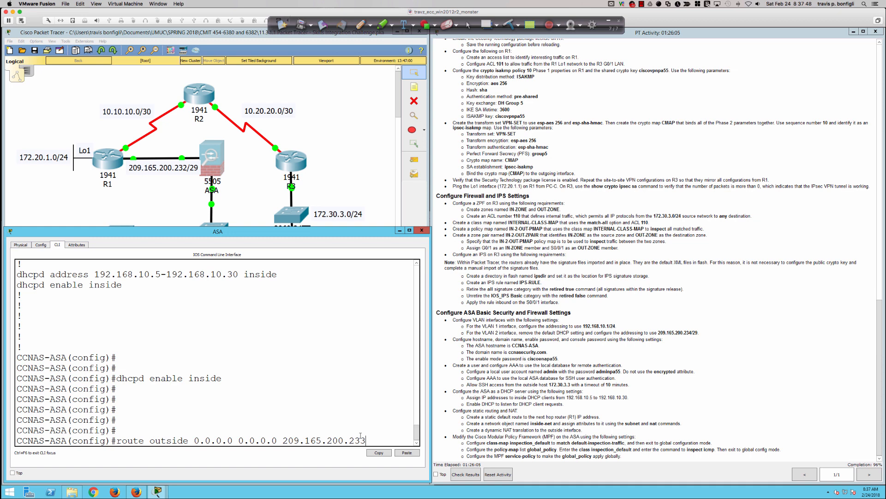
pyautogui.press('Return')
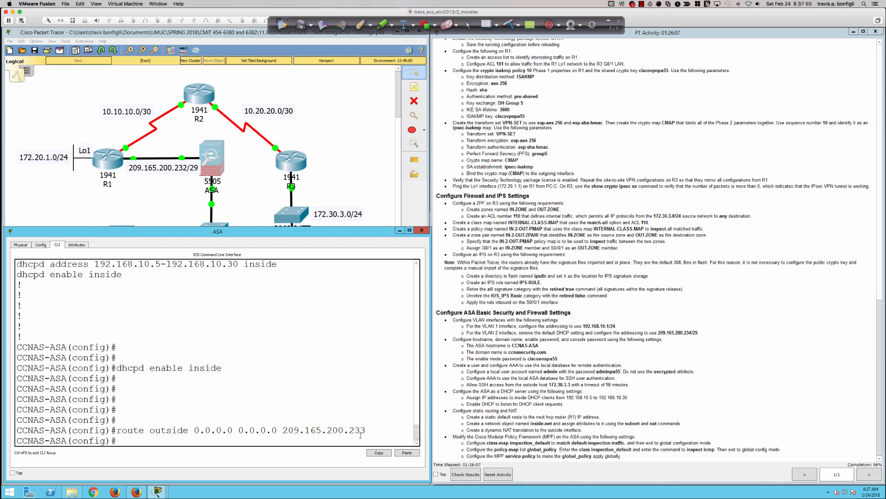
pyautogui.press('Return')
pyautogui.press('Return')
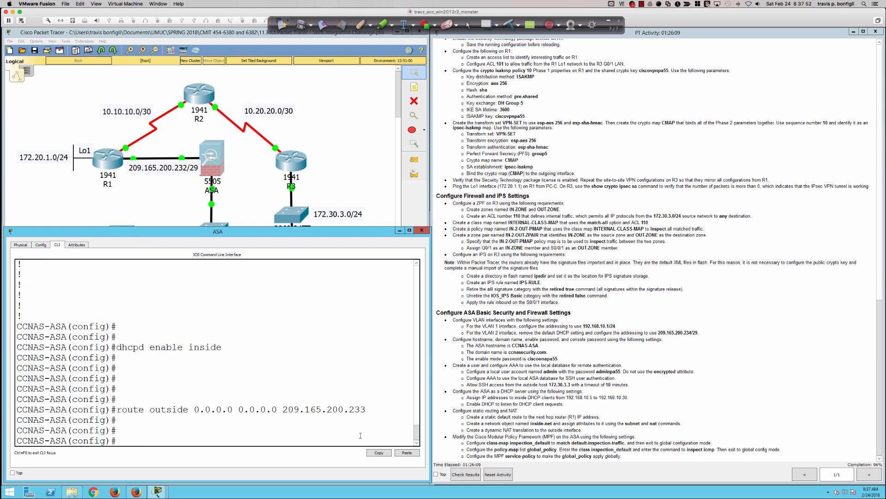
pyautogui.press('Return')
pyautogui.press('Return')
pyautogui.press('Return')
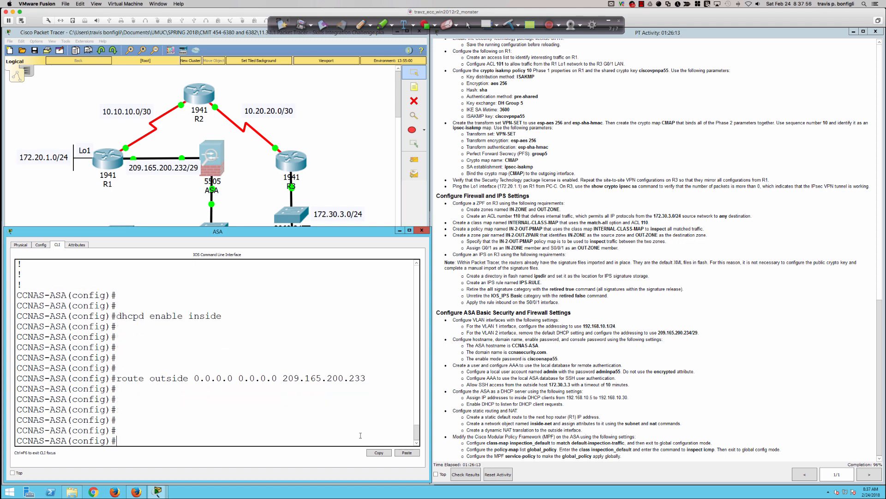
pyautogui.write('object net')
pyautogui.press('Tab')
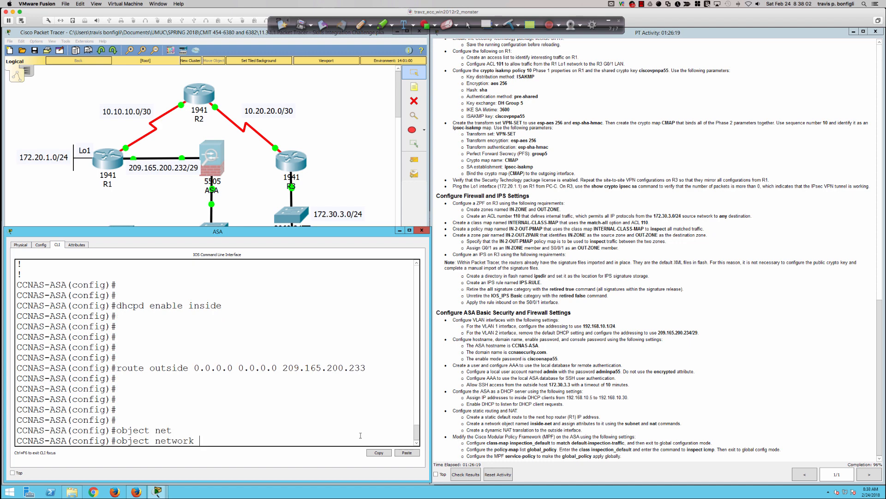
# Create network object inside-net with subnet 192.168.10.0 255.255.255.0.
pyautogui.write('inside-net')
pyautogui.press('Return')
pyautogui.write('sub')
pyautogui.press('Tab')
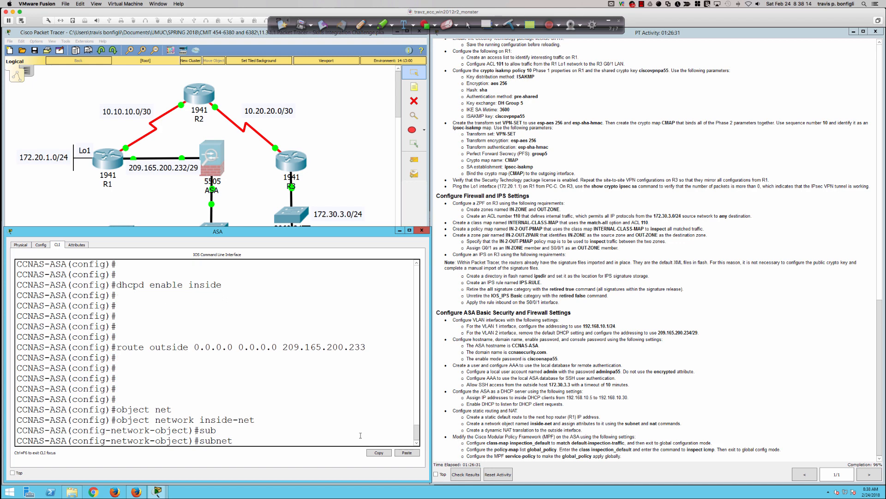
pyautogui.write('192.168.10.0 255.255.255.0')
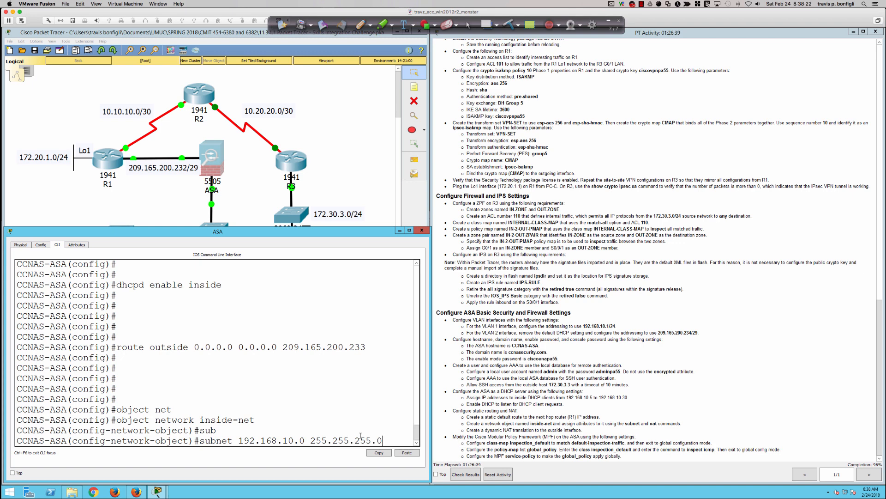
pyautogui.press('Return')
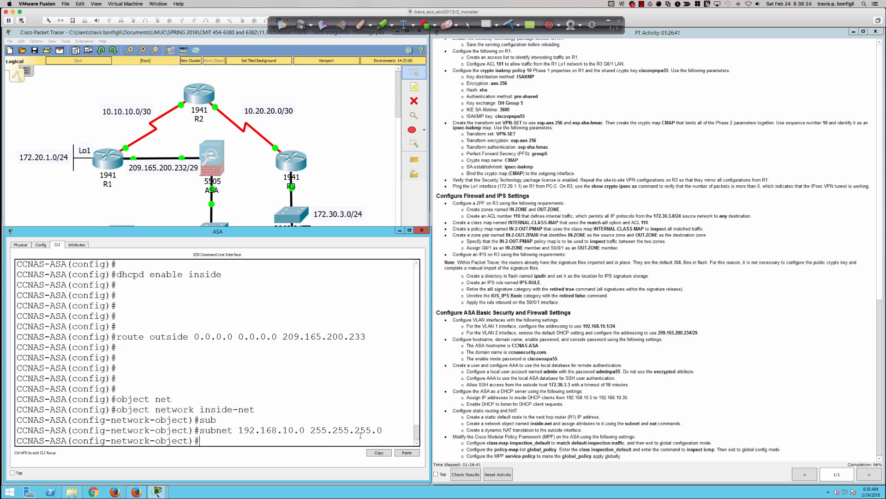
# Type the NAT rule 'nat (inside,outside) dynamic interface' without submitting it.
pyautogui.write('nat (inside,outside) dyna')
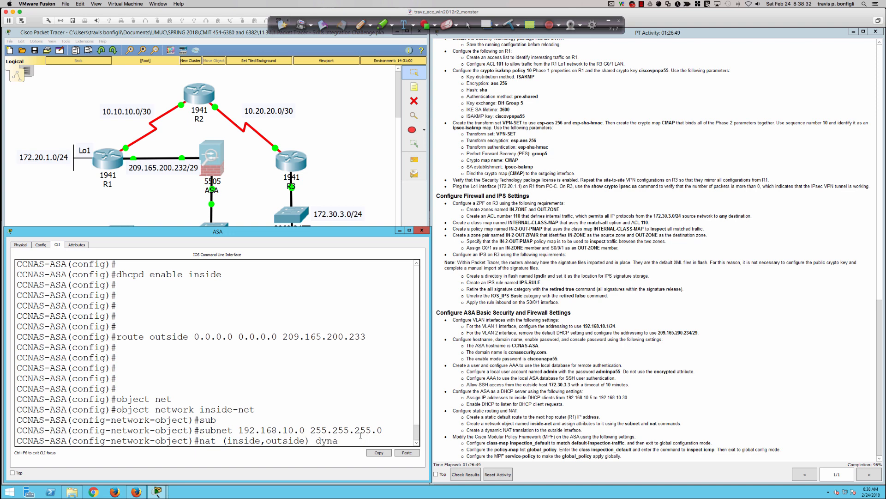
pyautogui.press('Tab')
pyautogui.write('inter')
pyautogui.press('Tab')
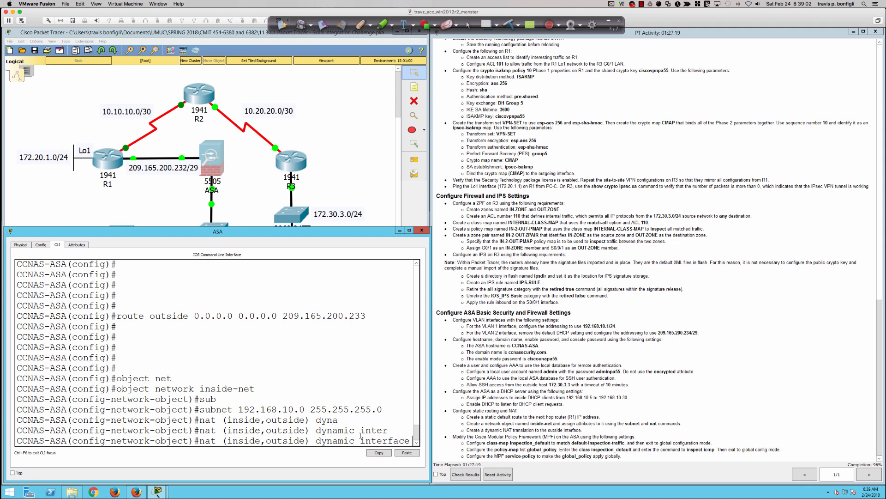
# Submit 'nat (inside,outside) dynamic interface' for inside-net, then exit and re-enter global config with conf t.
pyautogui.press('Return')
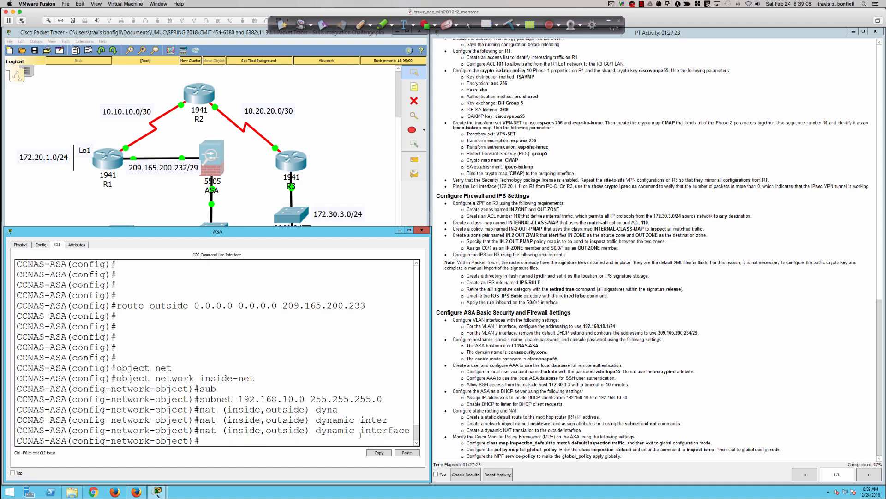
pyautogui.press('Return')
pyautogui.press('Return')
pyautogui.press('Return')
pyautogui.press('Return')
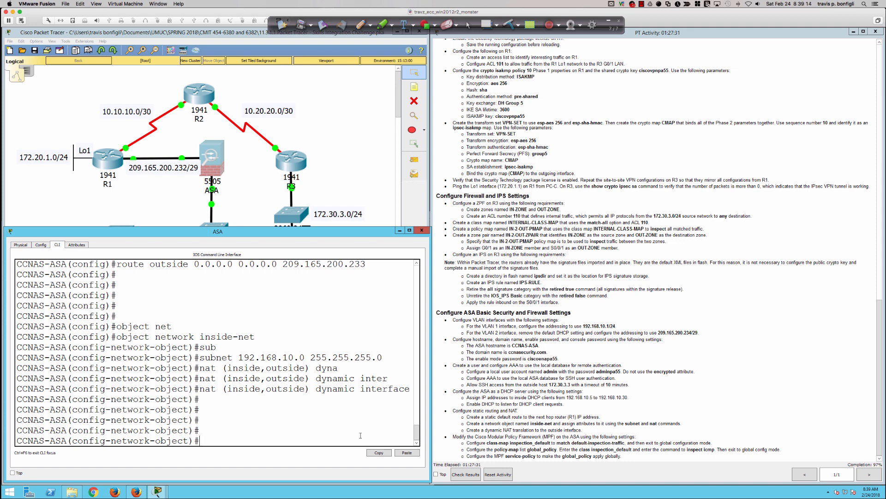
pyautogui.write('exit')
pyautogui.press('Return')
pyautogui.press('Return')
pyautogui.press('Return')
pyautogui.press('Return')
pyautogui.press('Return')
pyautogui.press('Return')
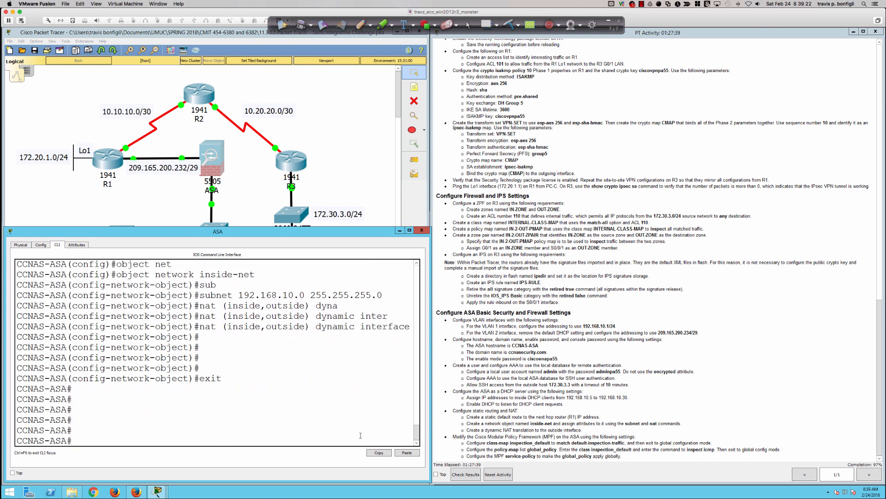
pyautogui.write('conf t')
pyautogui.press('Return')
pyautogui.press('Return')
pyautogui.press('Return')
pyautogui.press('Return')
pyautogui.press('Return')
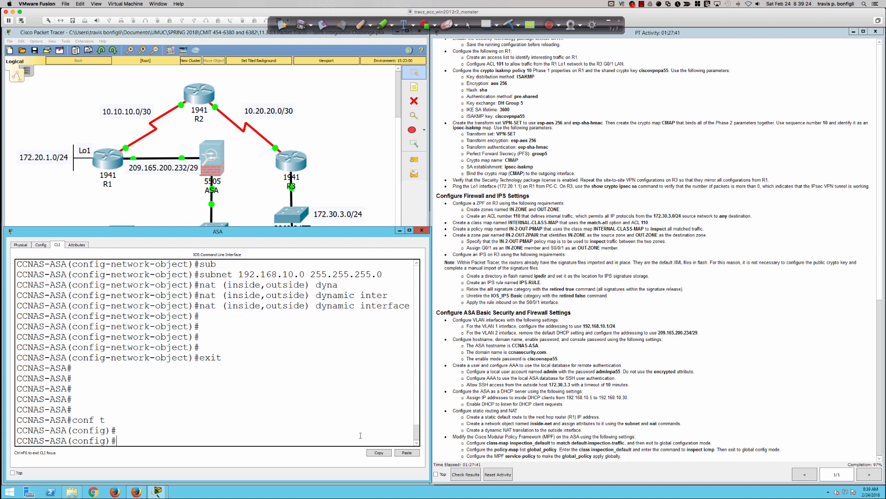
# Create the ASA class map named inspection_default.
pyautogui.press('Return')
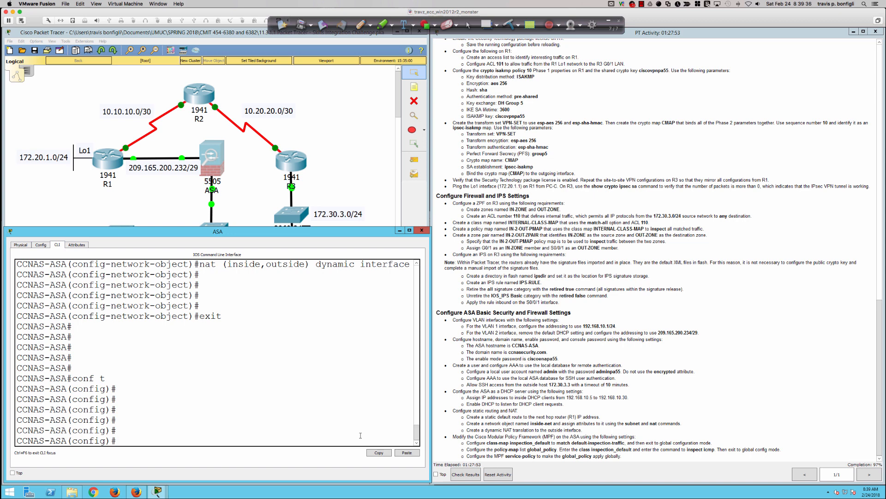
pyautogui.press('Return')
pyautogui.press('Return')
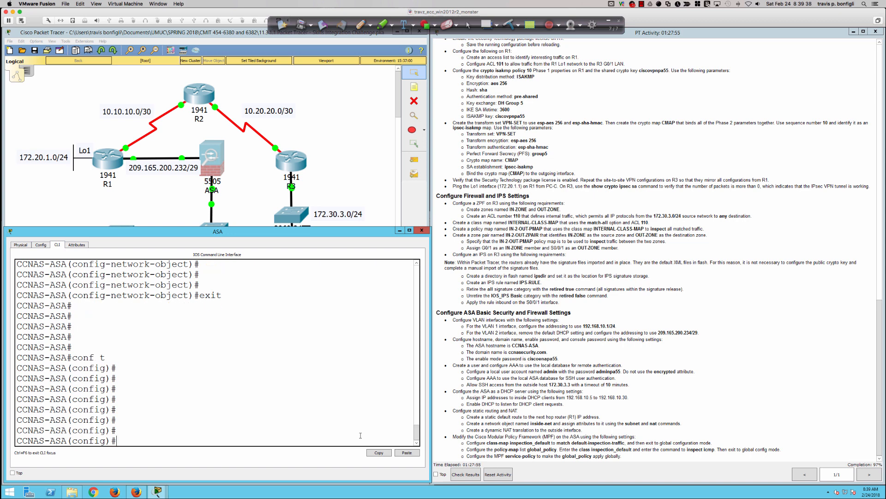
pyautogui.write('class-map')
pyautogui.write('inspect')
pyautogui.press('Tab')
pyautogui.press('BackSpace')
pyautogui.press('BackSpace')
pyautogui.press('BackSpace')
pyautogui.press('BackSpace')
pyautogui.press('BackSpace')
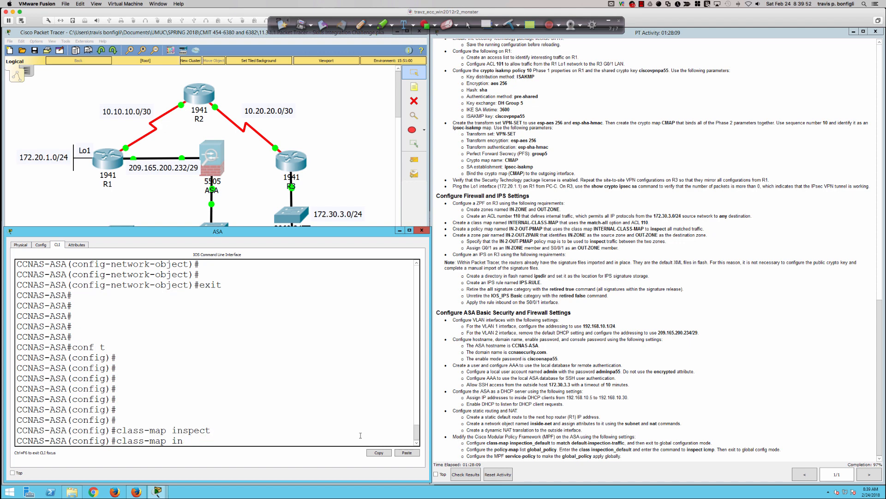
pyautogui.press('BackSpace')
pyautogui.write('inspection_default')
pyautogui.press('Return')
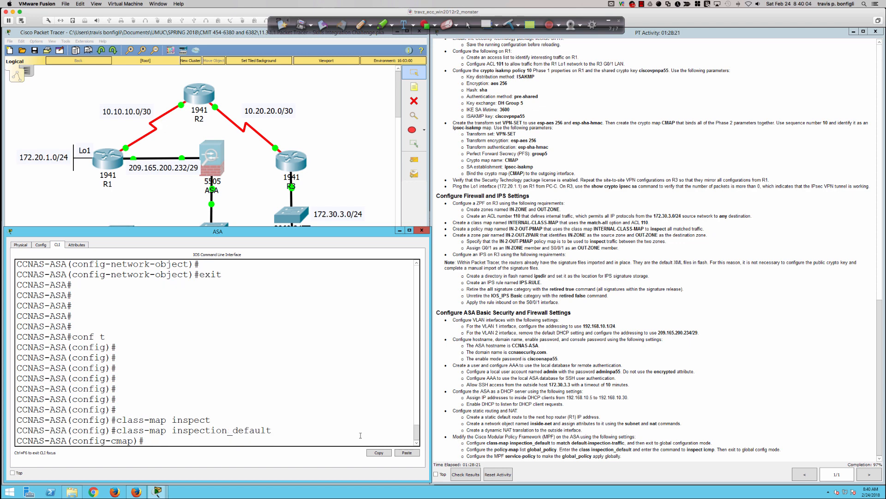
# Make inspection_default match default-inspection-traffic and exit the class map.
pyautogui.write('match default-inspection')
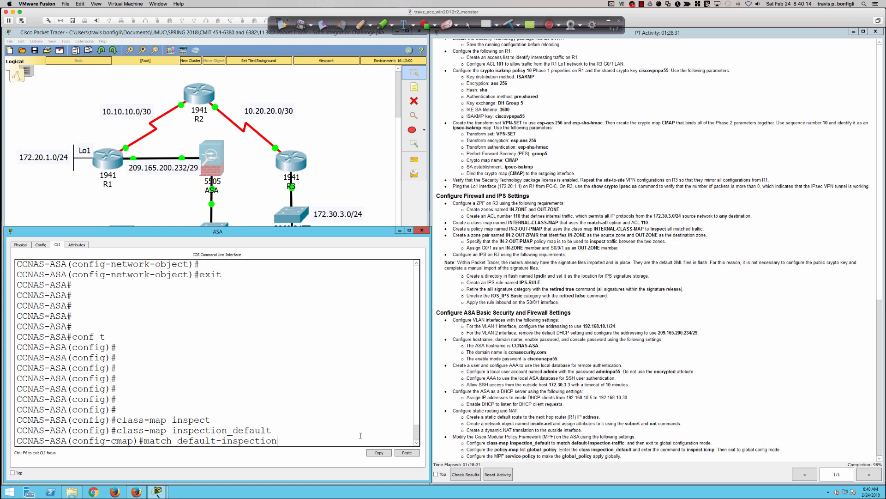
pyautogui.write('-traffic')
pyautogui.press('Return')
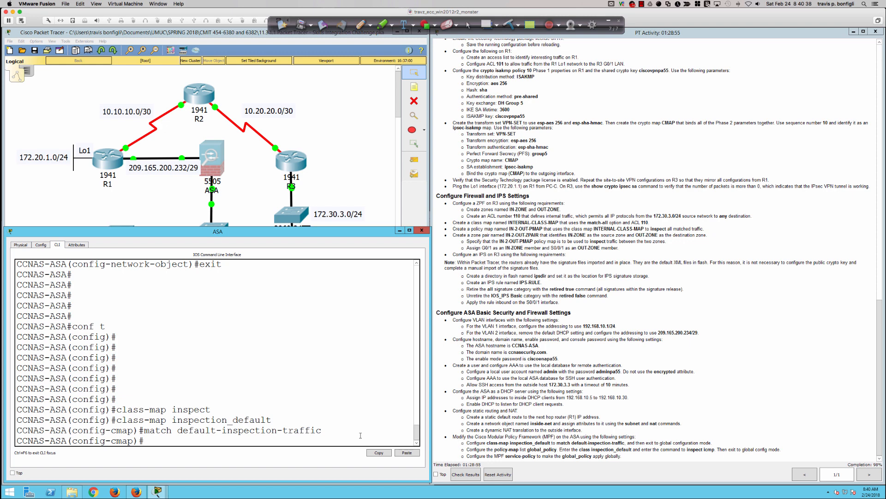
pyautogui.press('Return')
pyautogui.press('Return')
pyautogui.write('exit')
pyautogui.press('Return')
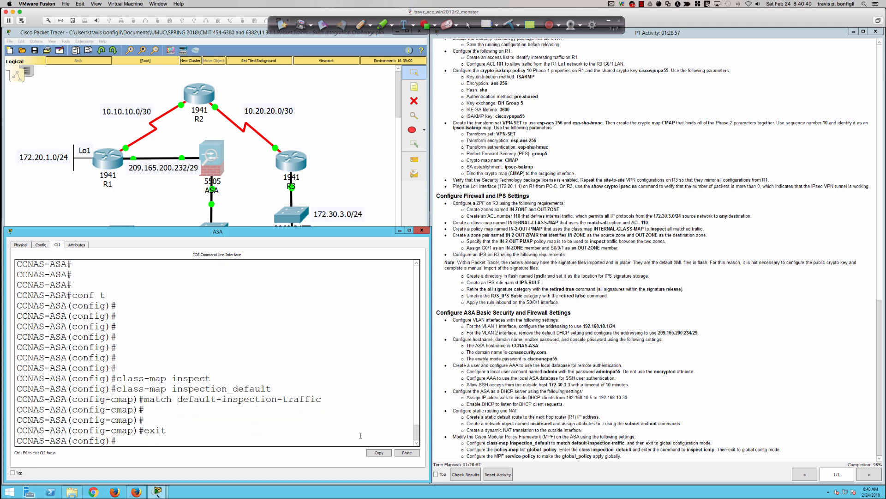
pyautogui.press('Return')
pyautogui.press('Return')
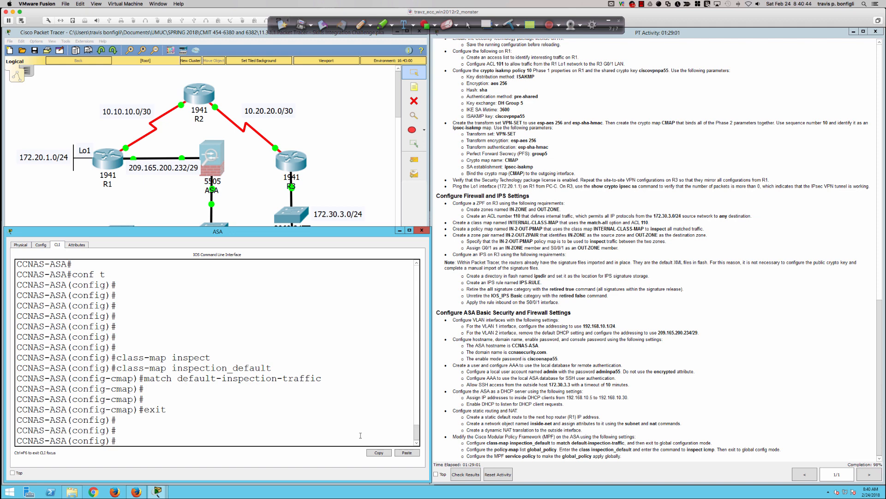
# Create policy-map global_policy with class inspection_default running 'inspect icmp'.
pyautogui.write('policy')
pyautogui.write('-map ')
pyautogui.write('gla')
pyautogui.write('obal_p')
pyautogui.write('olicy')
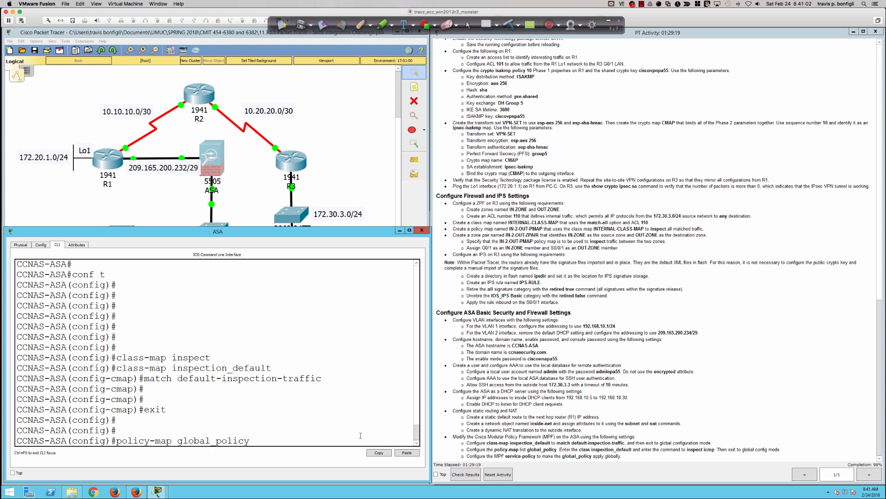
pyautogui.press('Return')
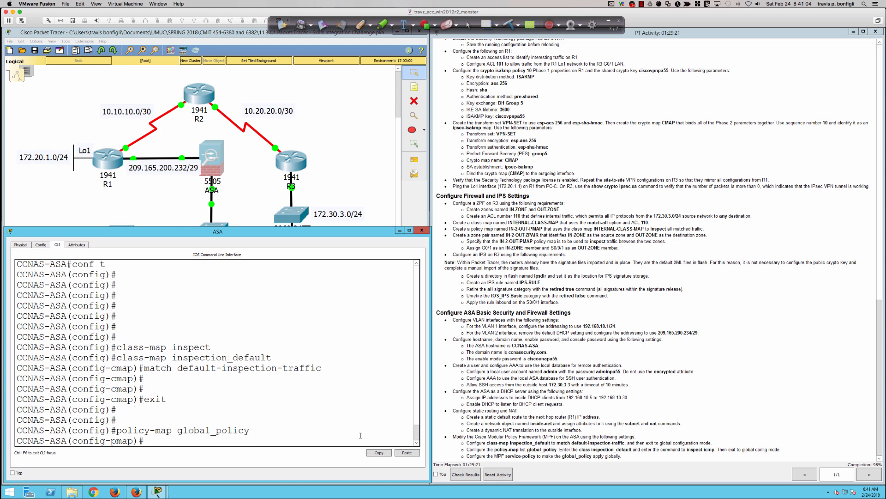
pyautogui.write('class inspection_default')
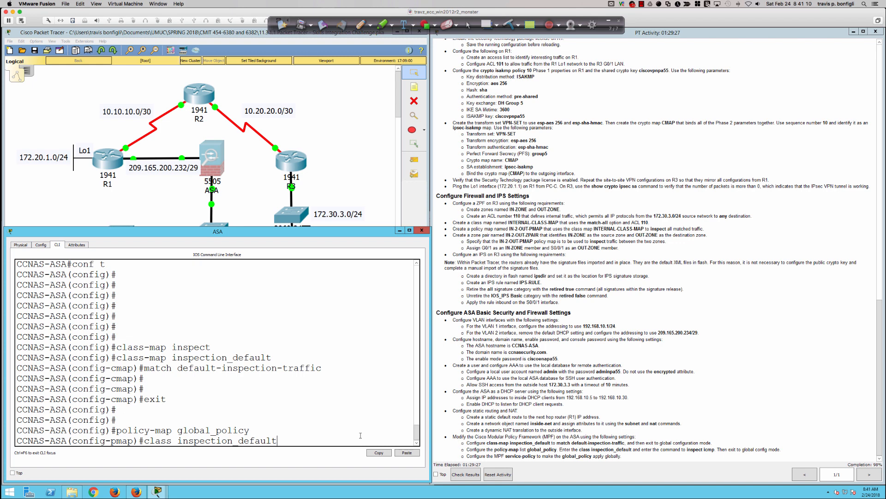
pyautogui.press('Return')
pyautogui.write('inspect icmp')
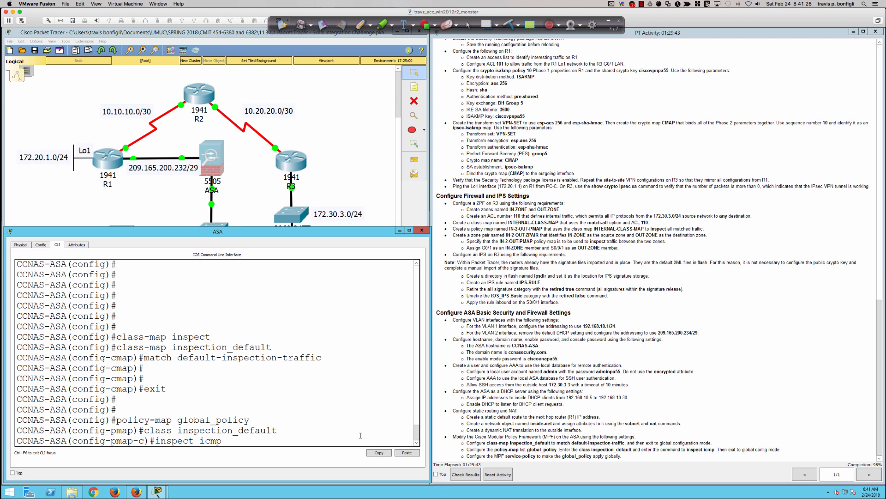
pyautogui.press('Return')
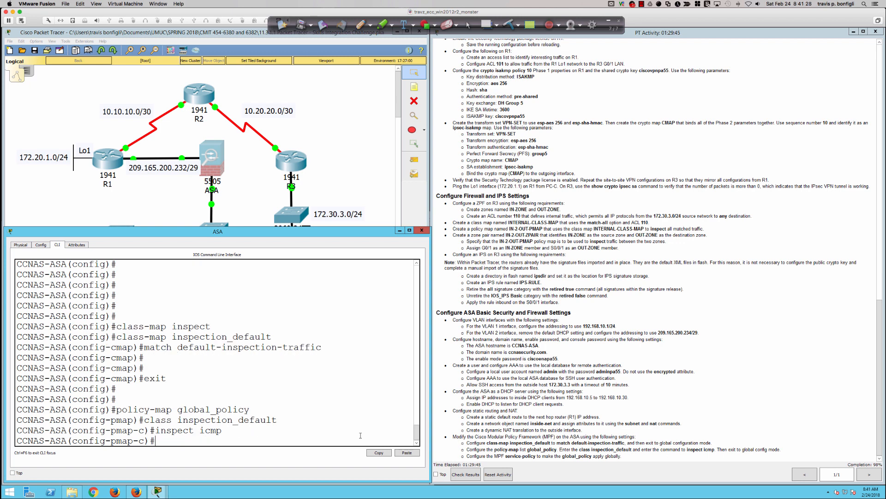
pyautogui.write('exit')
pyautogui.press('Return')
# Apply 'service-policy global_policy global' and end configuration mode.
pyautogui.write('s')
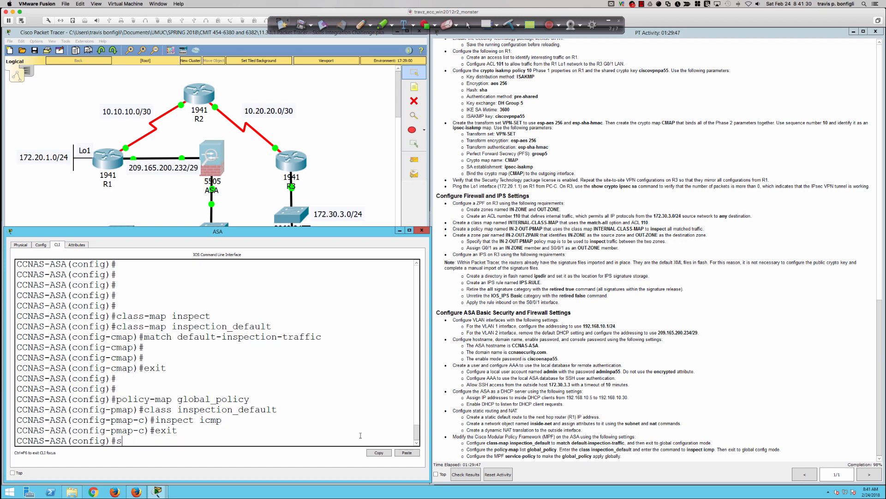
pyautogui.write('ervice-policy global_policy')
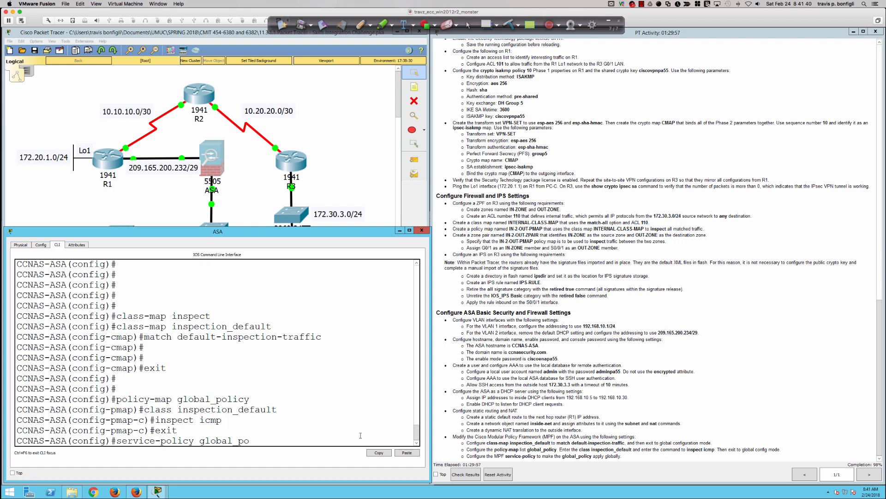
pyautogui.write(' global')
pyautogui.press('Return')
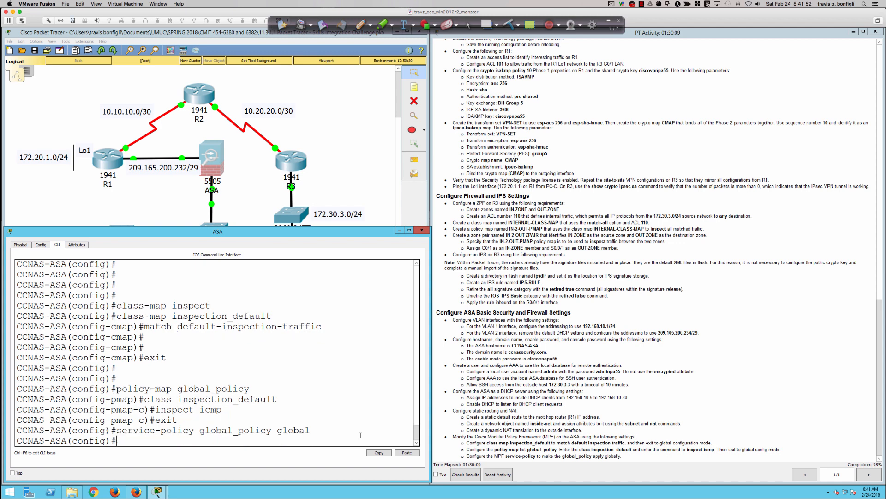
pyautogui.write('end')
pyautogui.press('Return')
# Save the ASA config with 'wri mem', reopen the ASA's CLI and begin conf t.
pyautogui.write('wri mem')
pyautogui.press('Return')
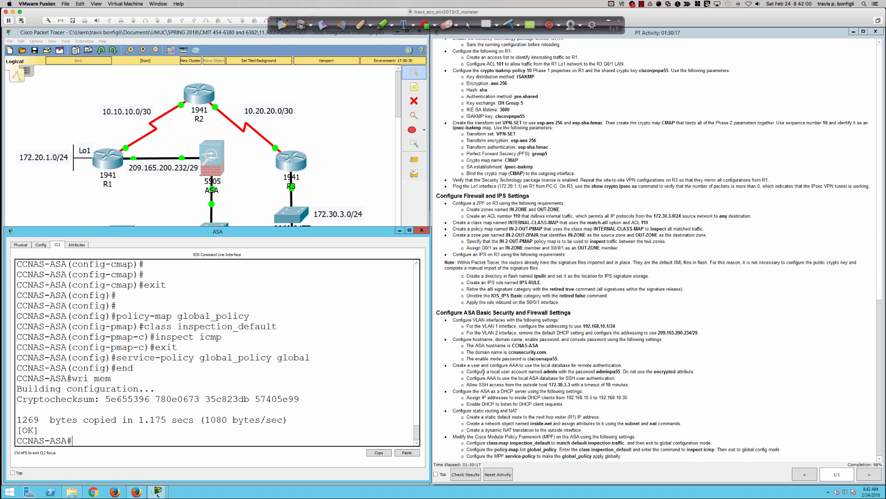
pyautogui.click(328, 166)
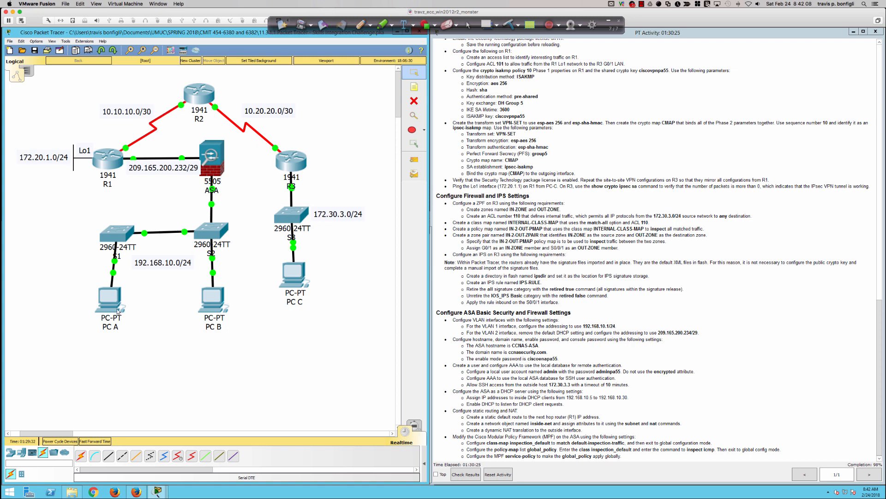
pyautogui.click(212, 158)
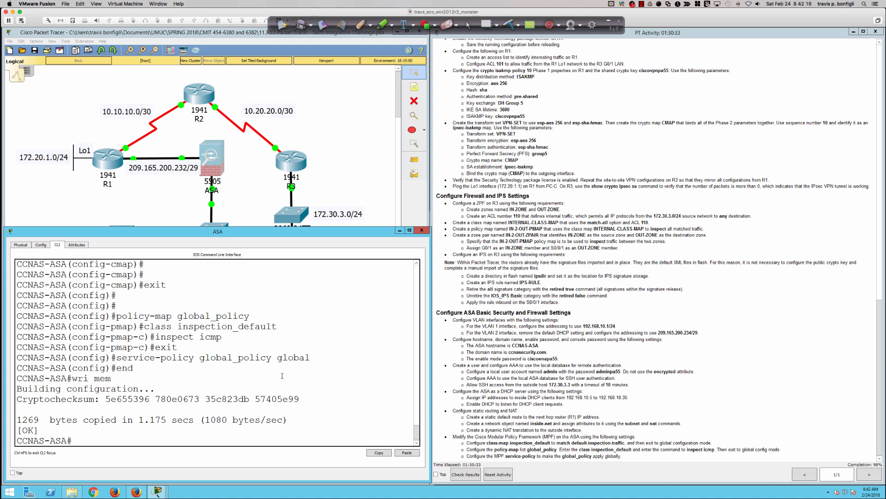
pyautogui.press('Return')
pyautogui.press('Return')
pyautogui.press('Return')
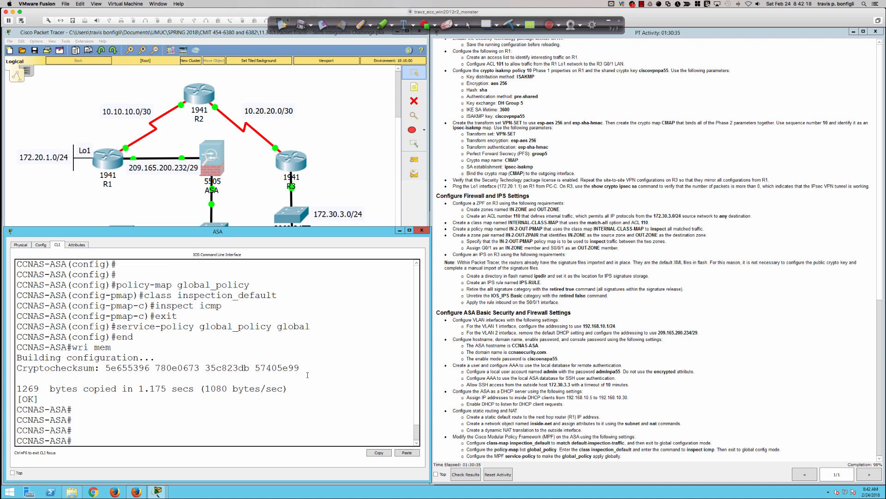
pyautogui.write('conf t')
pyautogui.press('Return')
pyautogui.press('Return')
pyautogui.press('Return')
pyautogui.press('Return')
pyautogui.press('Return')
pyautogui.write('ssh 192.168.10.0 255.255.255.09')
pyautogui.press('BackSpace')
pyautogui.write('insid')
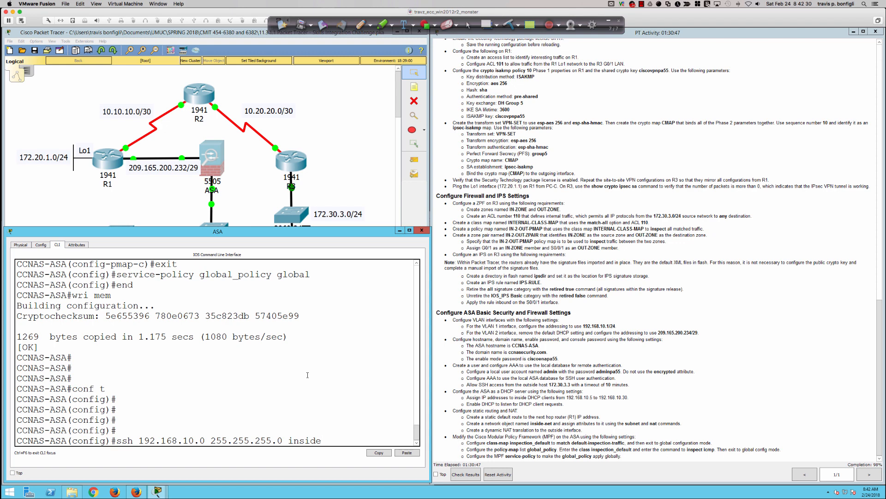
pyautogui.write('e')
pyautogui.press('Return')
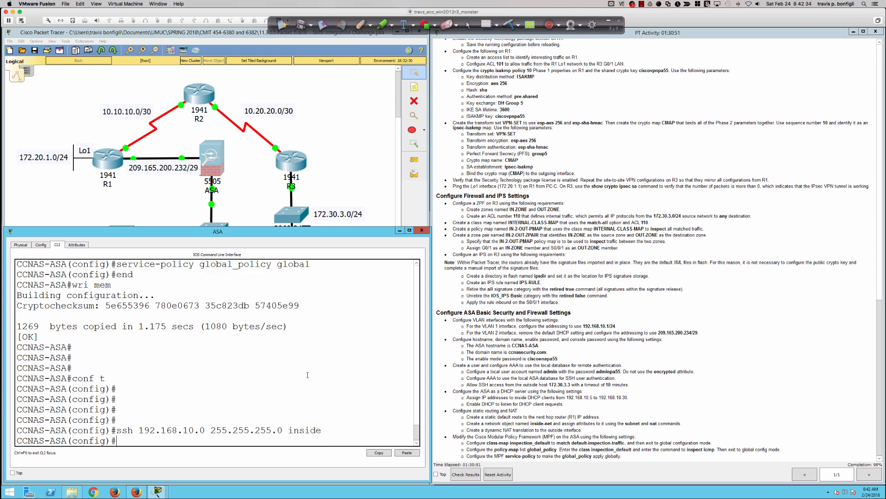
pyautogui.press('Return')
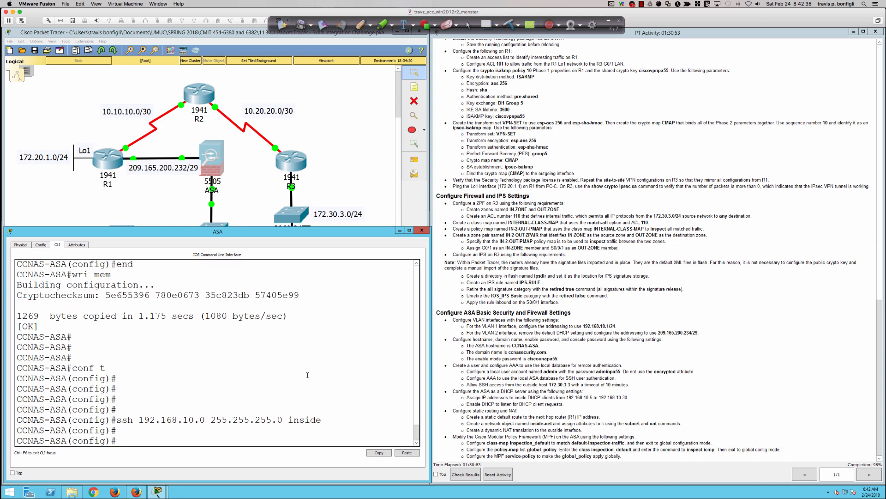
pyautogui.press('Return')
pyautogui.press('Return')
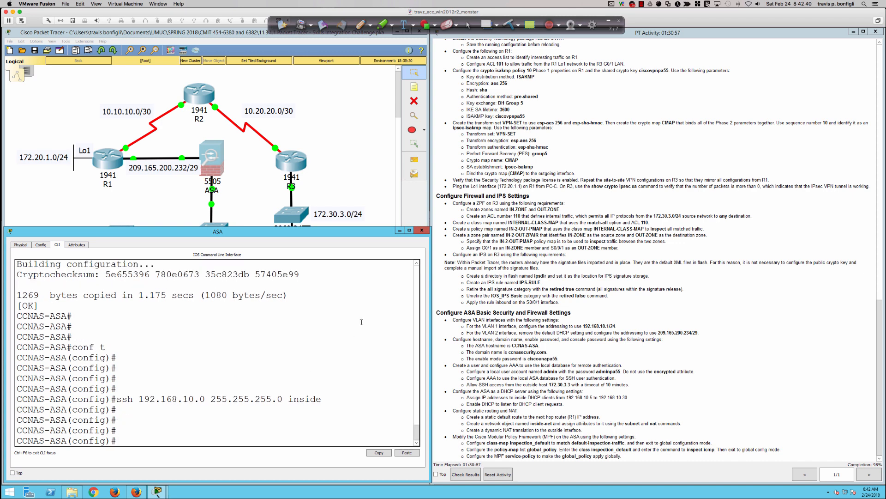
# Check the 93/94 score, inspect the ASA's incorrect Access Setting item, and close the results.
pyautogui.click(466, 475)
pyautogui.click(82, 79)
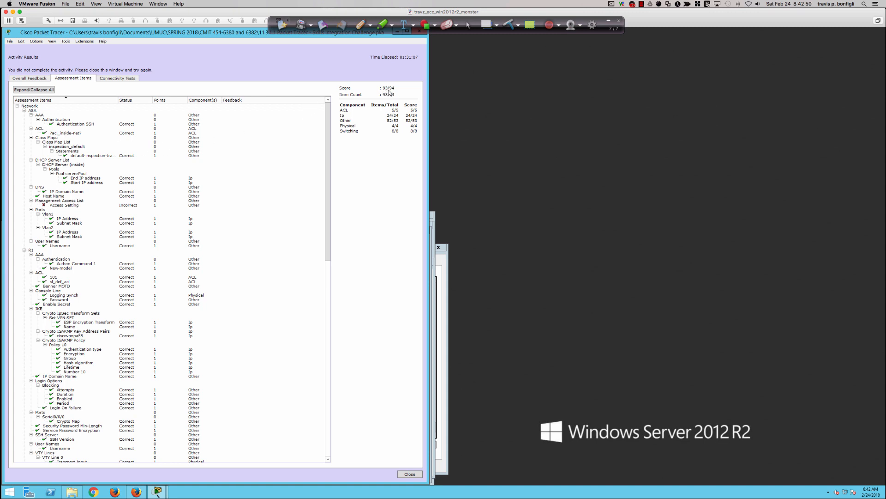
pyautogui.scroll(-15, 53, 150)
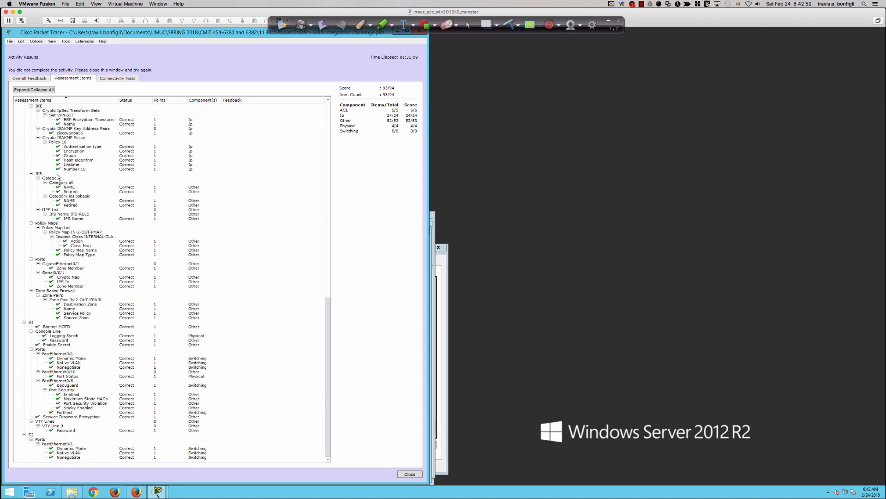
pyautogui.scroll(15, 58, 177)
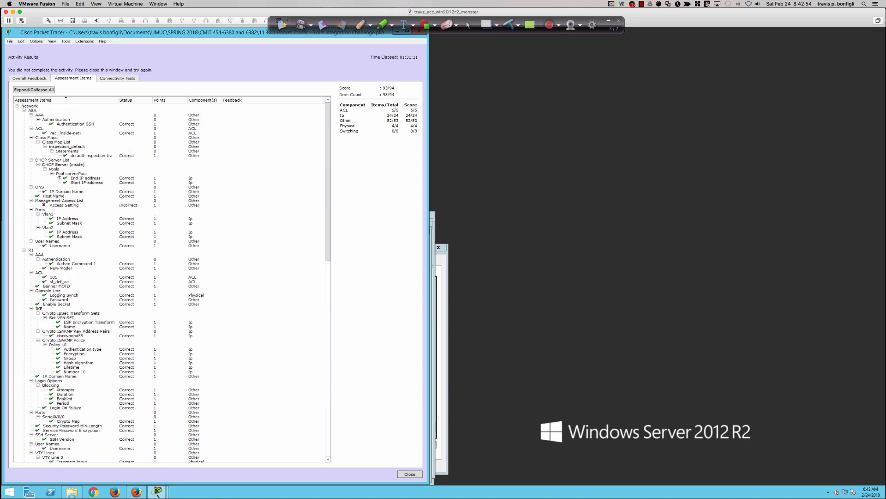
pyautogui.click(58, 205)
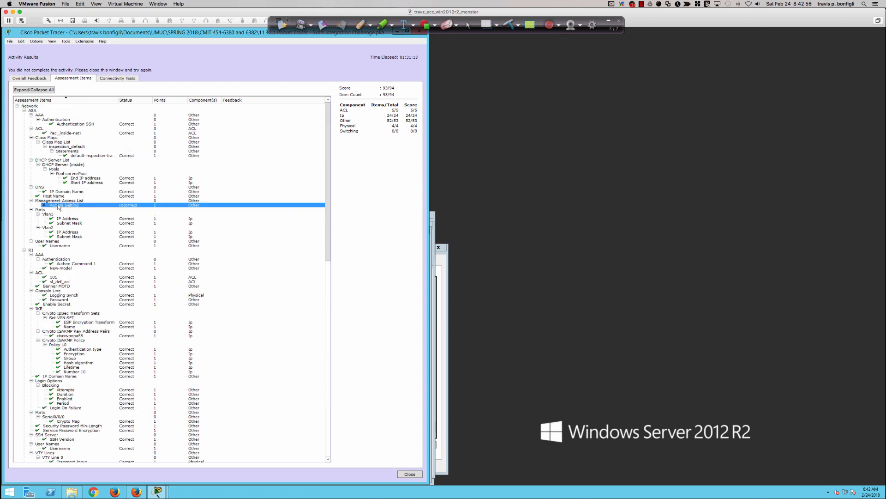
pyautogui.click(409, 474)
# Move the instructions window right and scroll to Configure ASA Basic Security and Firewall Settings.
pyautogui.moveTo(252, 34); pyautogui.dragTo(466, 41)
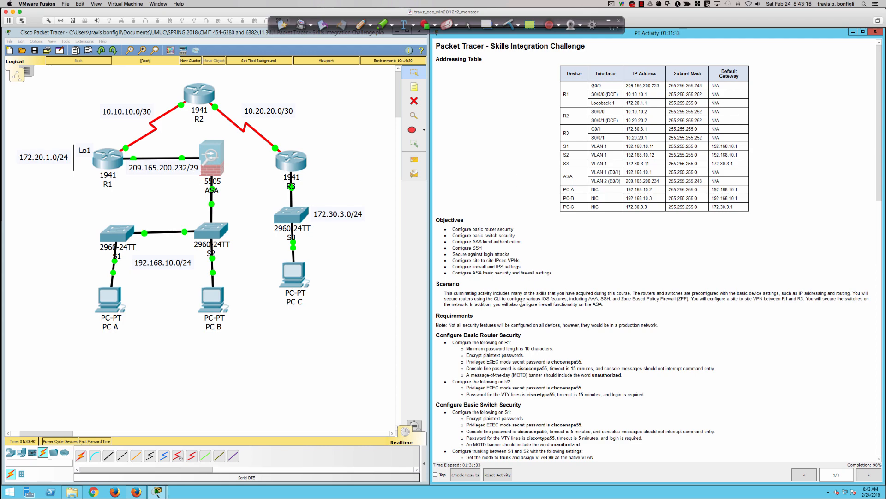
pyautogui.scroll(-20, 522, 301)
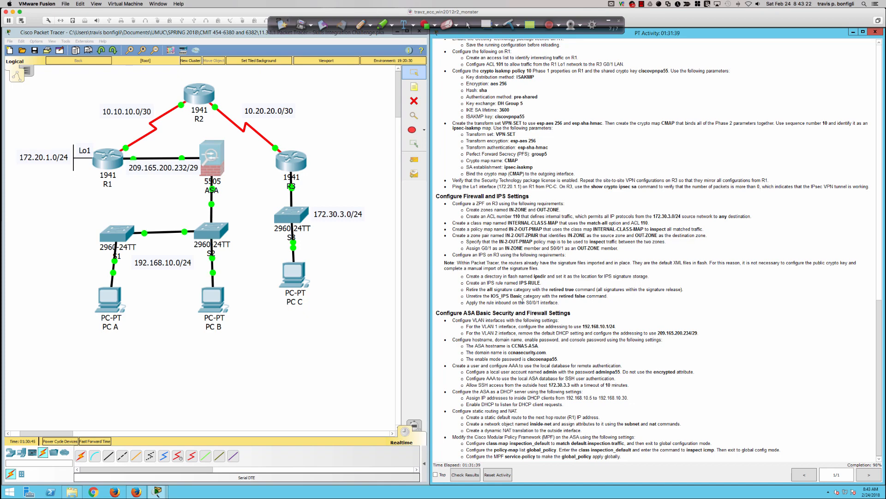
pyautogui.scroll(4, 522, 301)
pyautogui.scroll(-4, 522, 301)
# Enter 'no ssh' for 192.168.10.0 255.255.255.0 inside, 172.30.3.3 255.255.255.255 outside, and timeout 10.
pyautogui.click(211, 160)
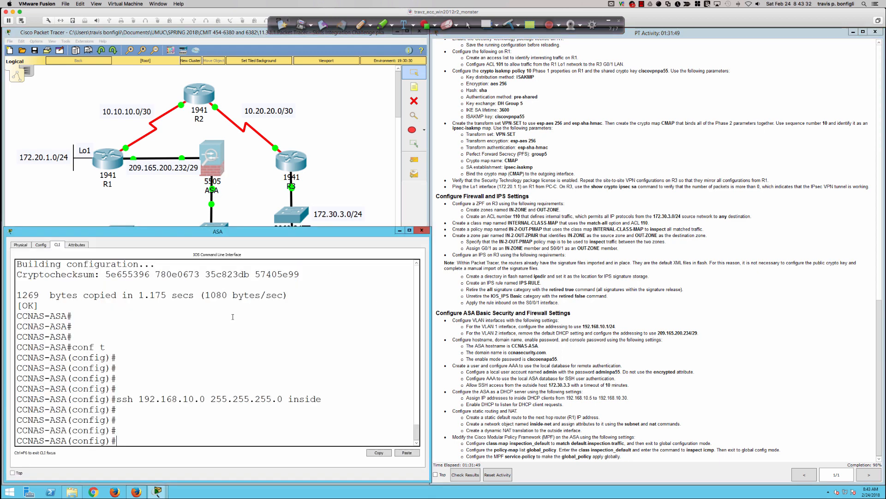
pyautogui.write('no ssh 192.16')
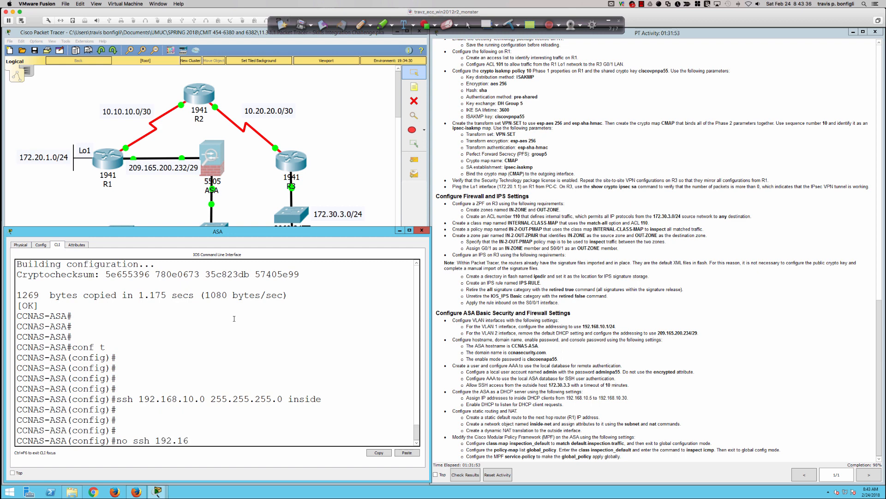
pyautogui.write('8.10.0 255.255.255.0 inside')
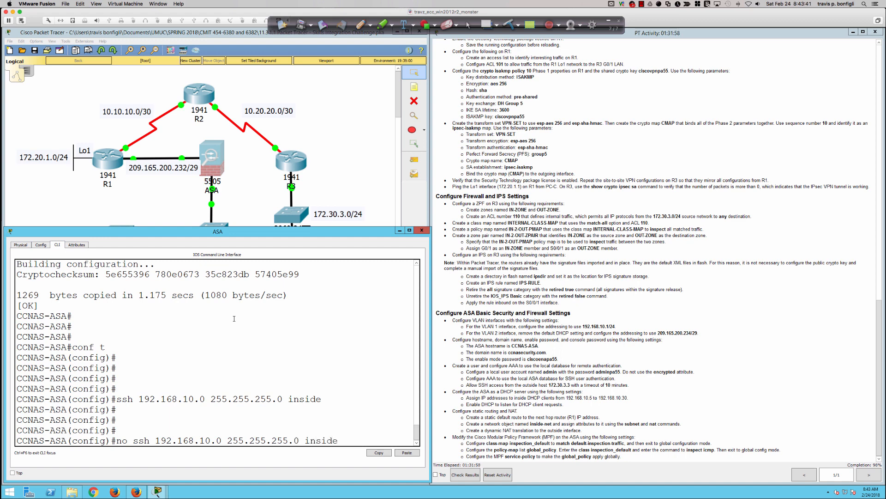
pyautogui.press('Return')
pyautogui.write('no ssh')
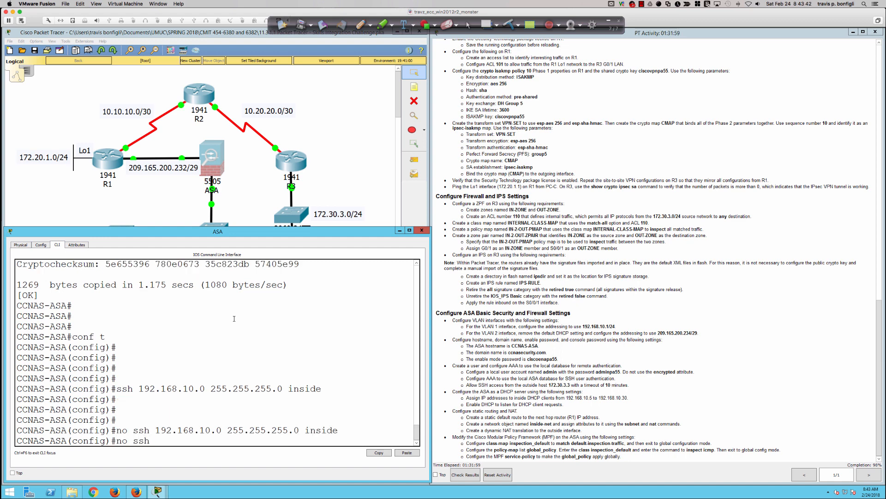
pyautogui.write(' 172.16')
pyautogui.press('BackSpace')
pyautogui.press('BackSpace')
pyautogui.write('30.3.3 255.255.255.255.')
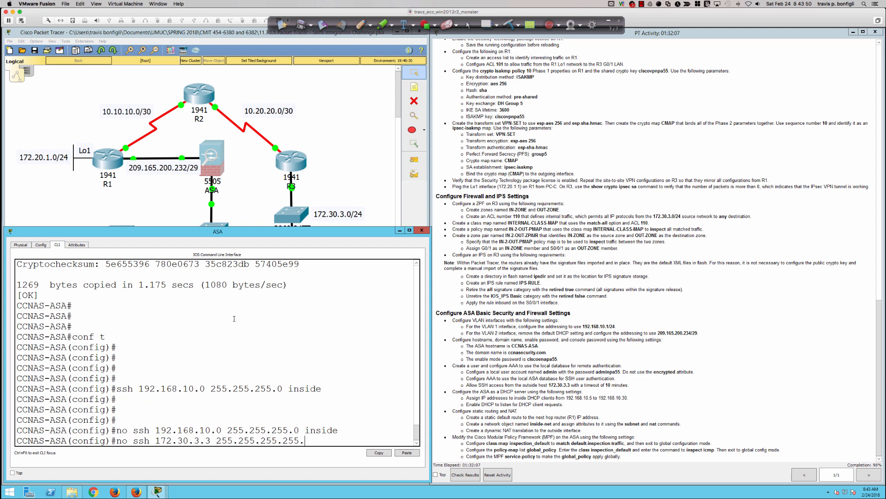
pyautogui.write('outside')
pyautogui.press('Return')
pyautogui.write('no ssh timeout')
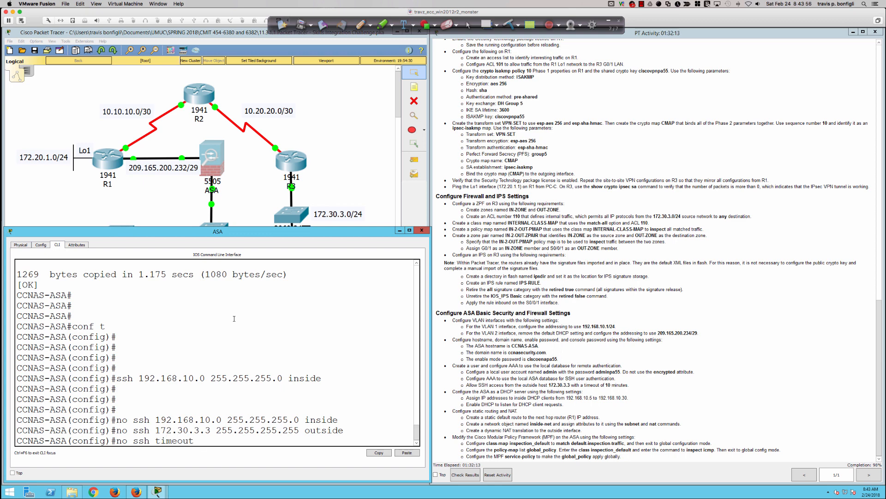
pyautogui.write(' 10')
pyautogui.press('Return')
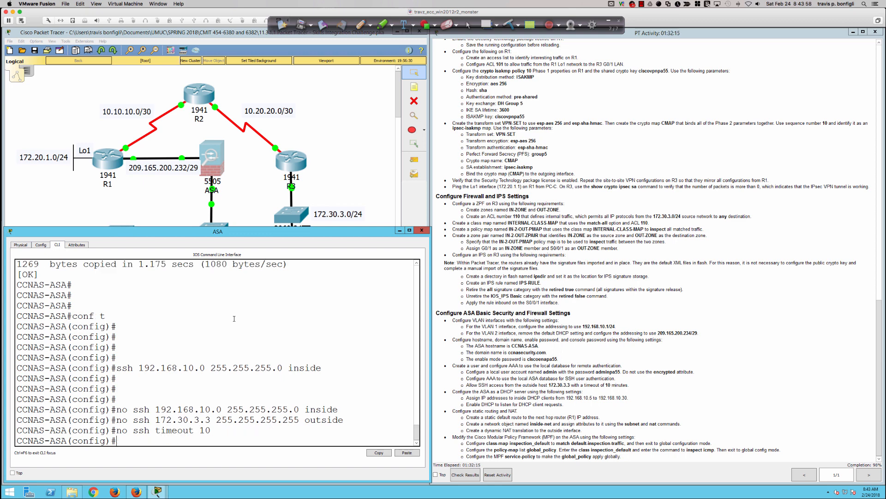
pyautogui.press('Return')
pyautogui.press('Return')
pyautogui.press('Return')
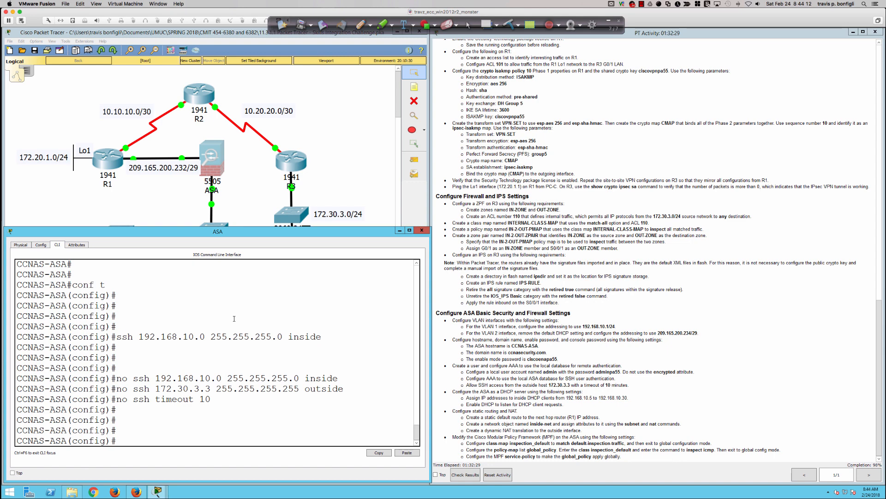
# Allow SSH from 192.168.10.0 255.255.255.0 inside and 172.30.3.3 255.255.255.255 outside, with ssh timeout 10.
pyautogui.press('Return')
pyautogui.press('Return')
pyautogui.press('Return')
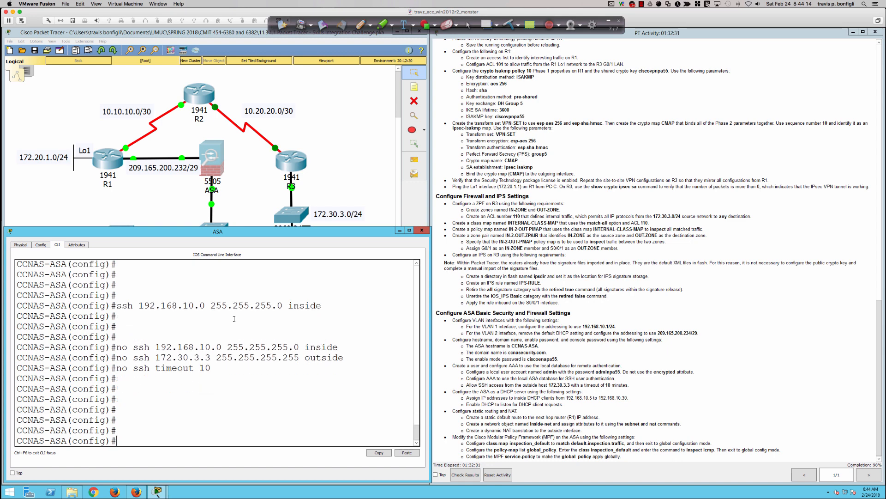
pyautogui.write('ssh ')
pyautogui.write('192.168.10')
pyautogui.write('.0 255.255.2')
pyautogui.write('55.255.0 inside')
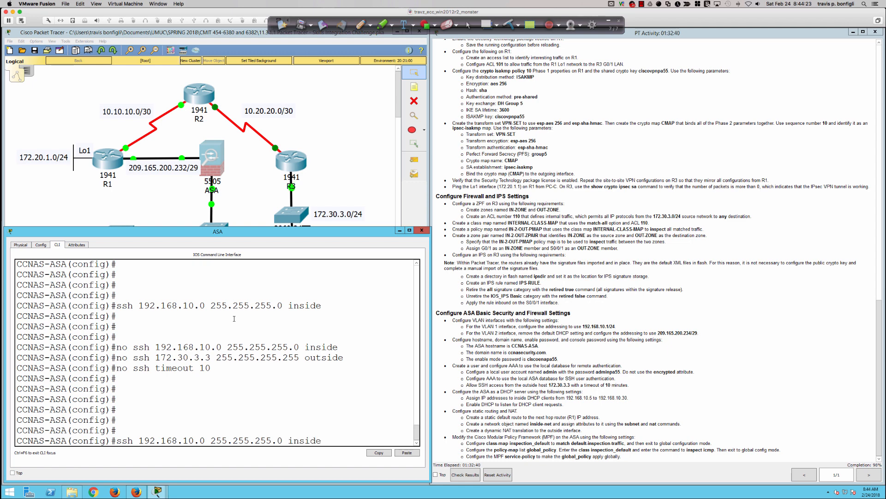
pyautogui.press('Return')
pyautogui.write('ssh ')
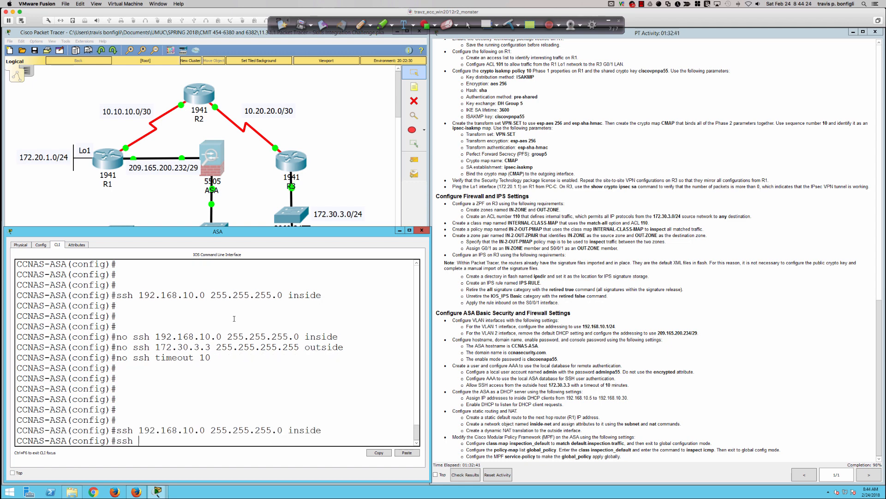
pyautogui.write('172.30.3.3 255.255.255.2')
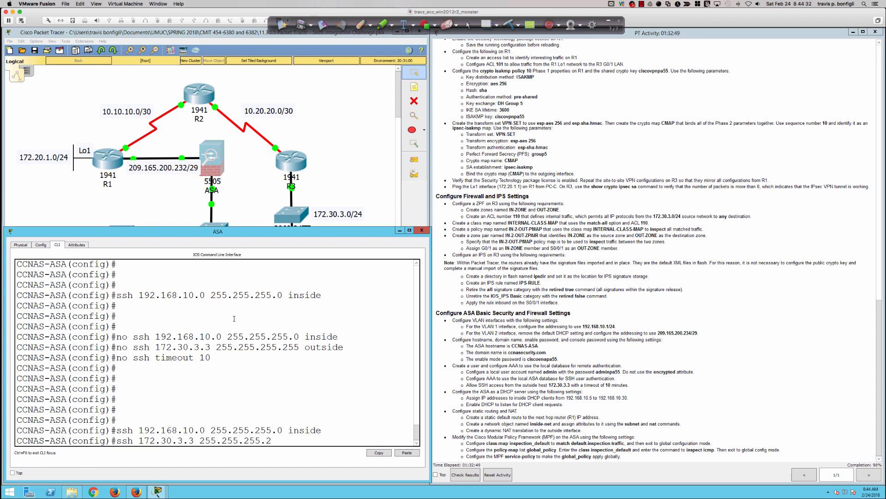
pyautogui.write('55 outside')
pyautogui.press('Return')
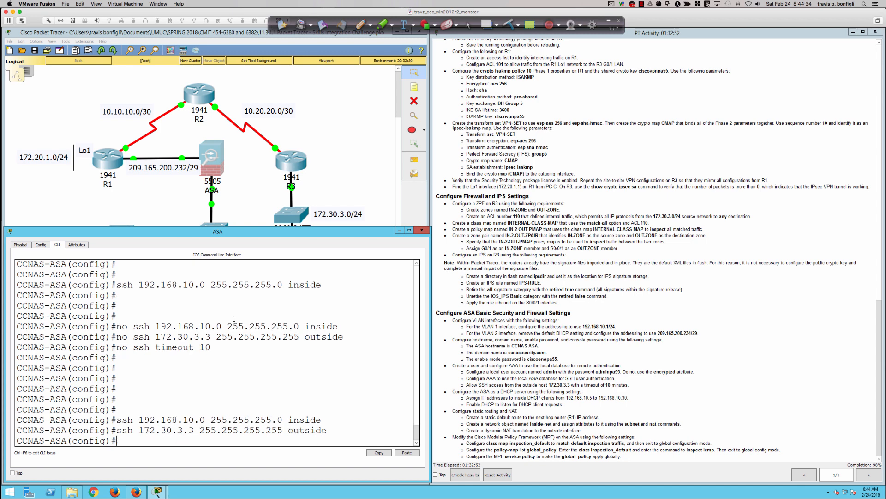
pyautogui.write('ssh timeout 10')
pyautogui.press('Return')
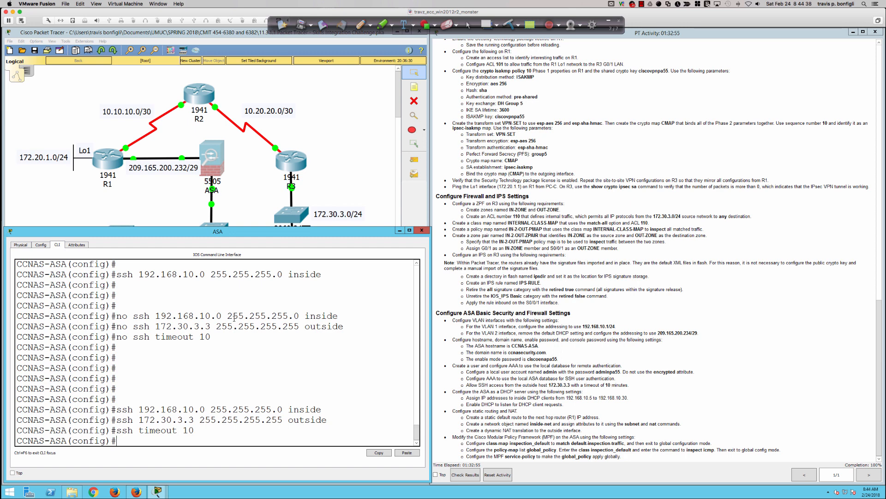
pyautogui.press('Return')
pyautogui.press('Return')
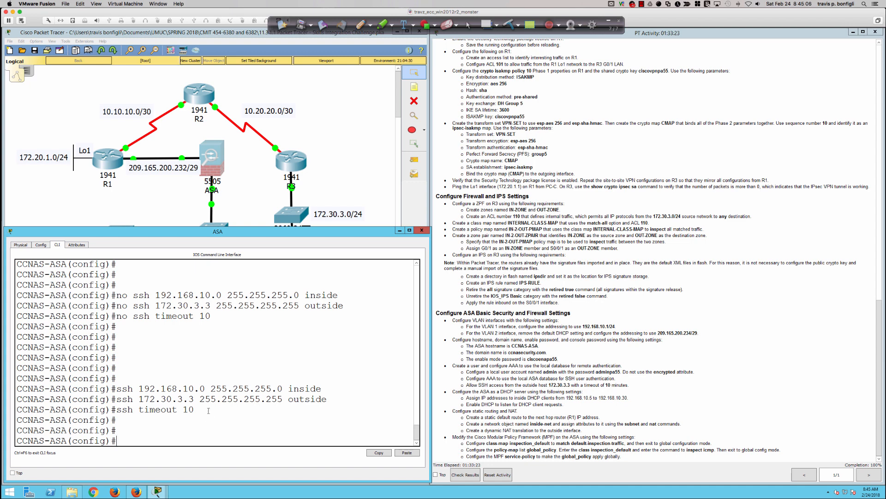
# Highlight the three new ssh lines, then switch to the course title slide.
pyautogui.moveTo(119, 388); pyautogui.dragTo(196, 409)
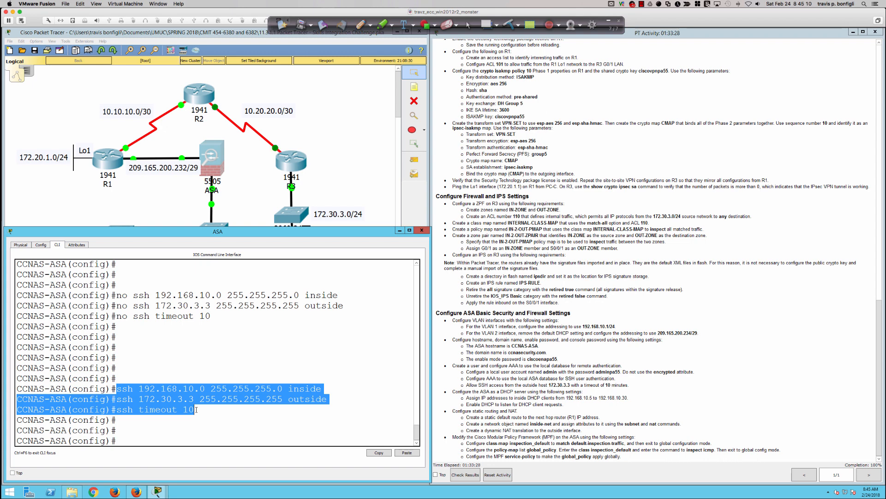
pyautogui.click(383, 318)
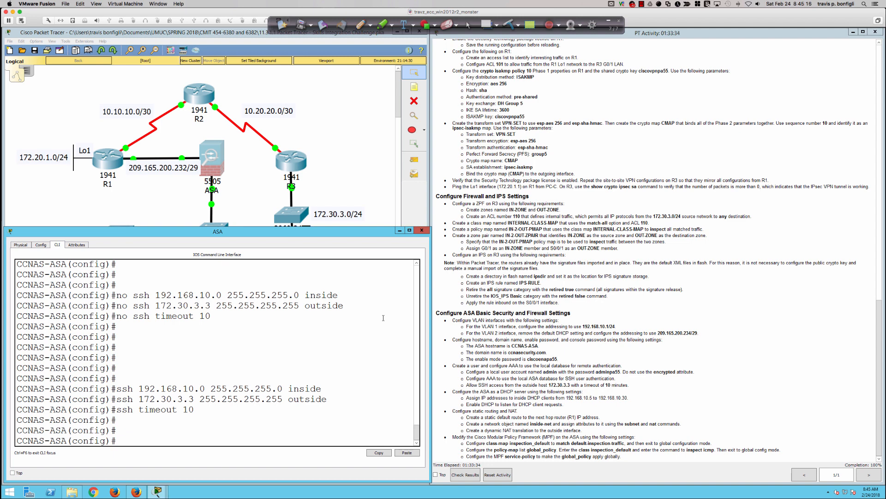
pyautogui.press('super+Tab')
pyautogui.press('super+Tab')
pyautogui.press('super+Tab')
pyautogui.press('super+Tab')
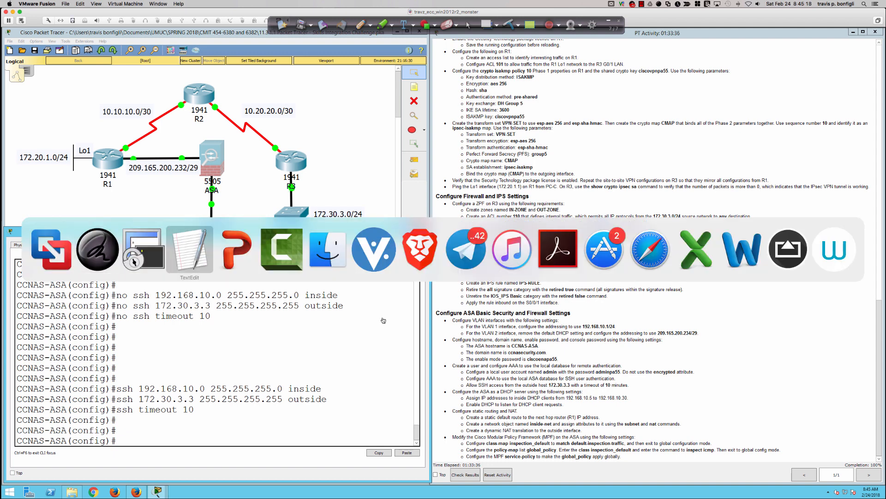